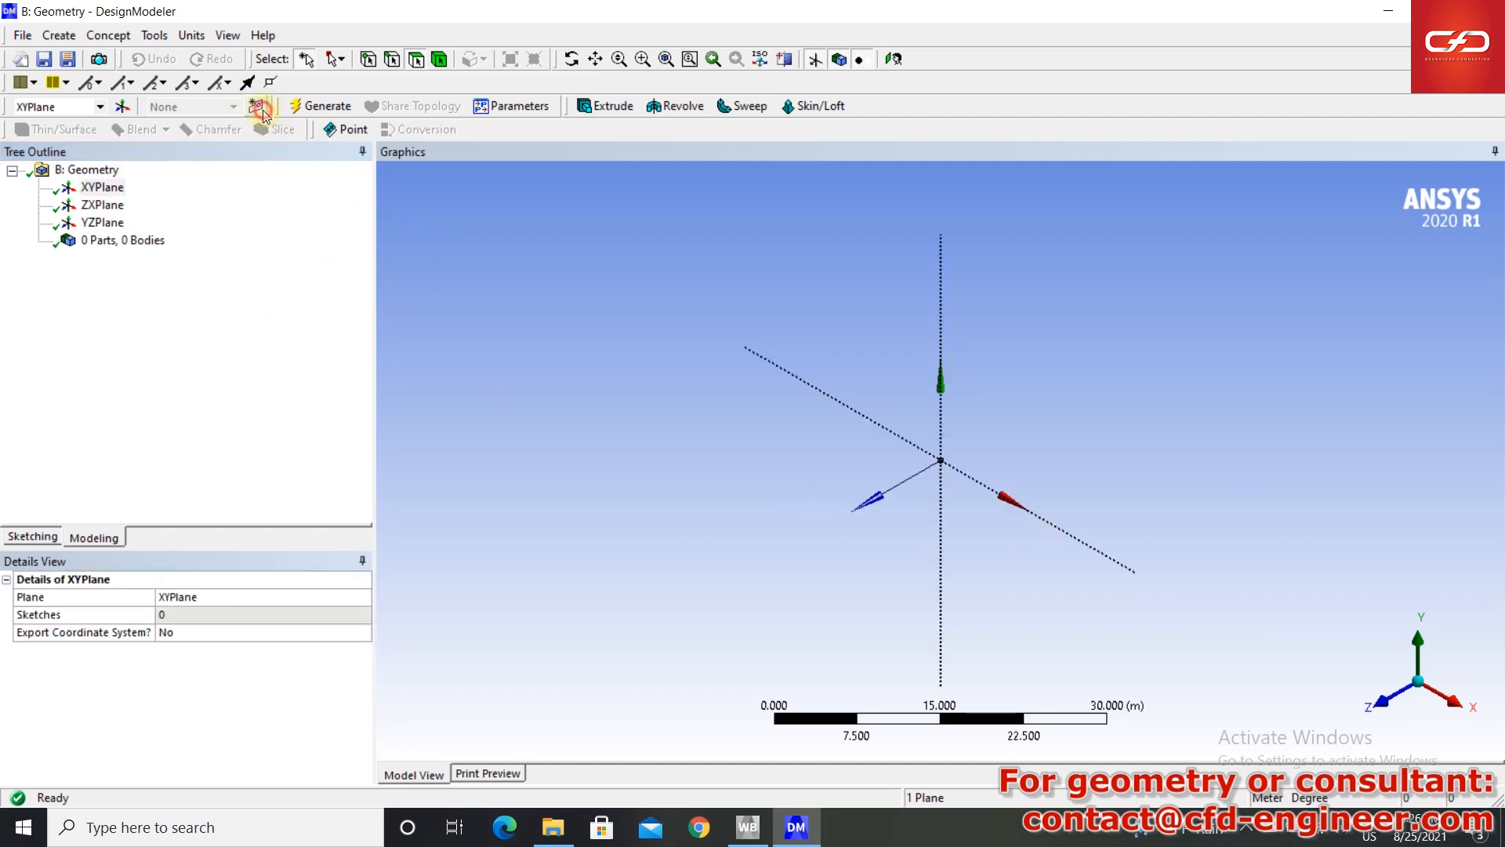
# - Create a sketch on the XY plane and draw a circle about 3.3 m in diameter centred on the origin
pyautogui.click(256, 106)
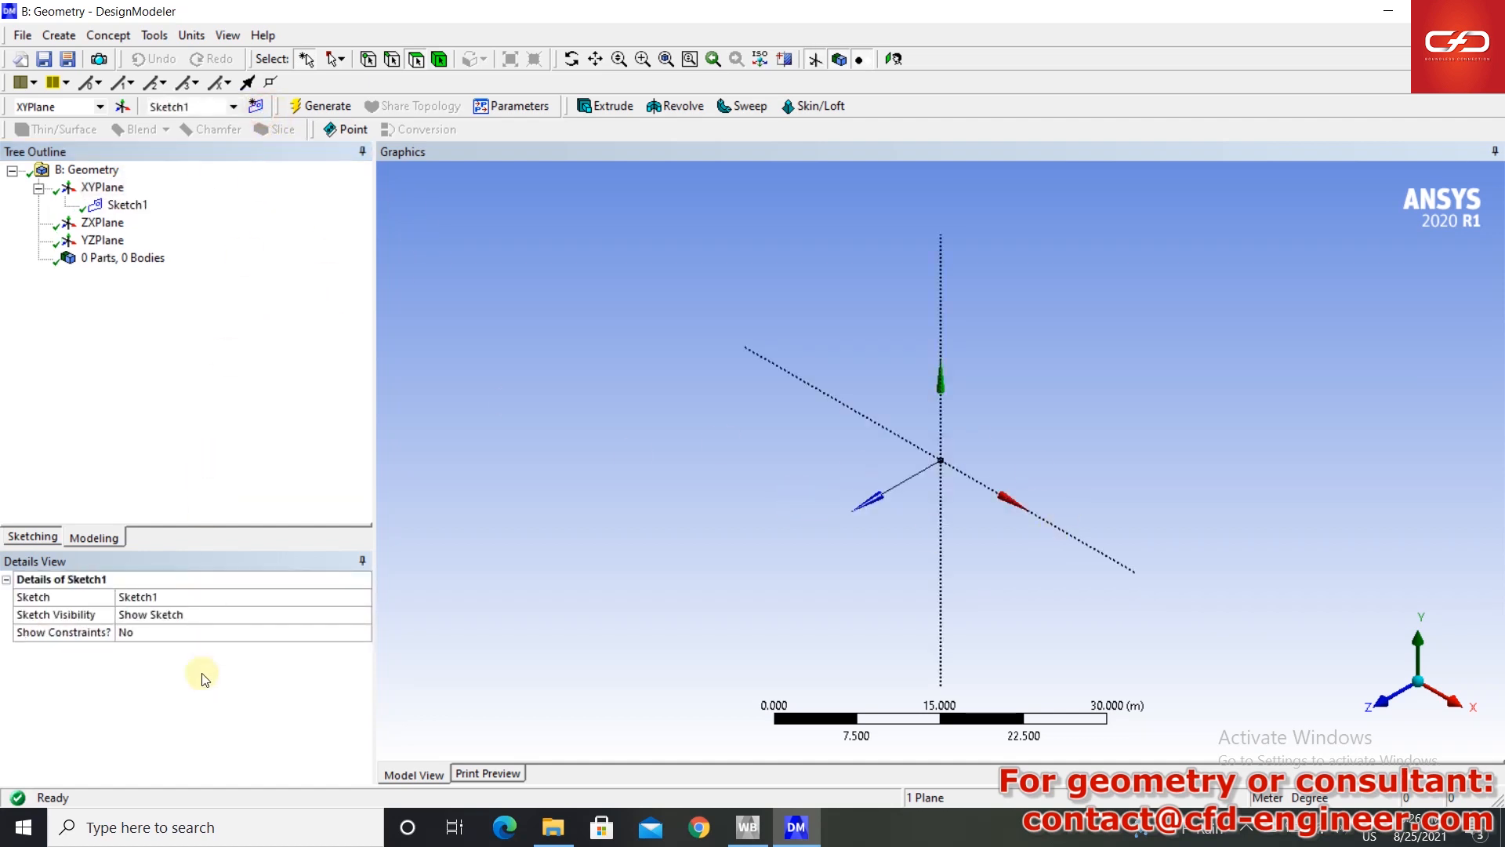
pyautogui.click(894, 59)
pyautogui.click(32, 537)
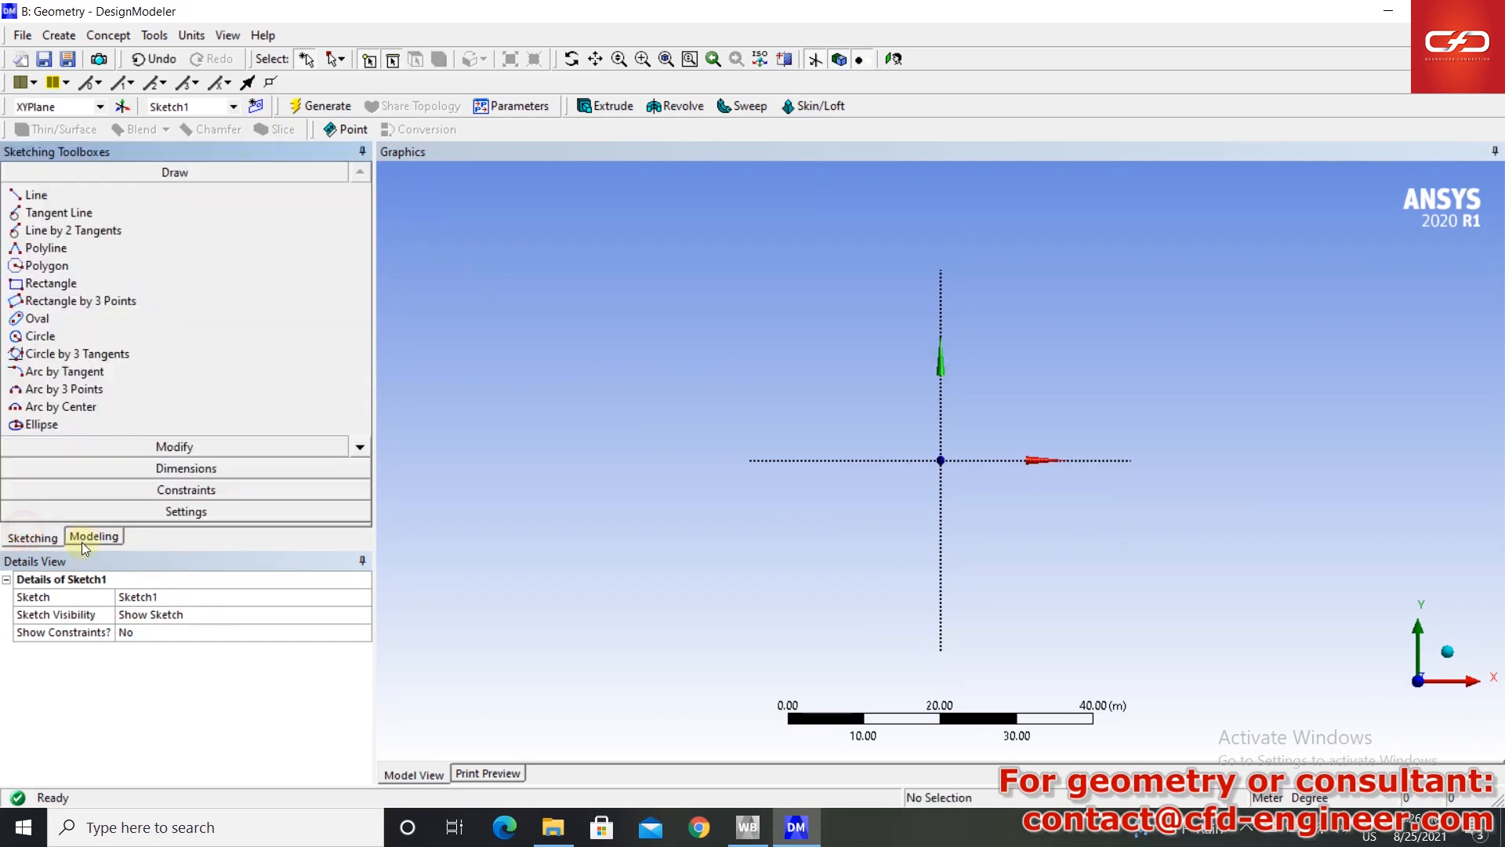
pyautogui.click(41, 336)
pyautogui.click(941, 461)
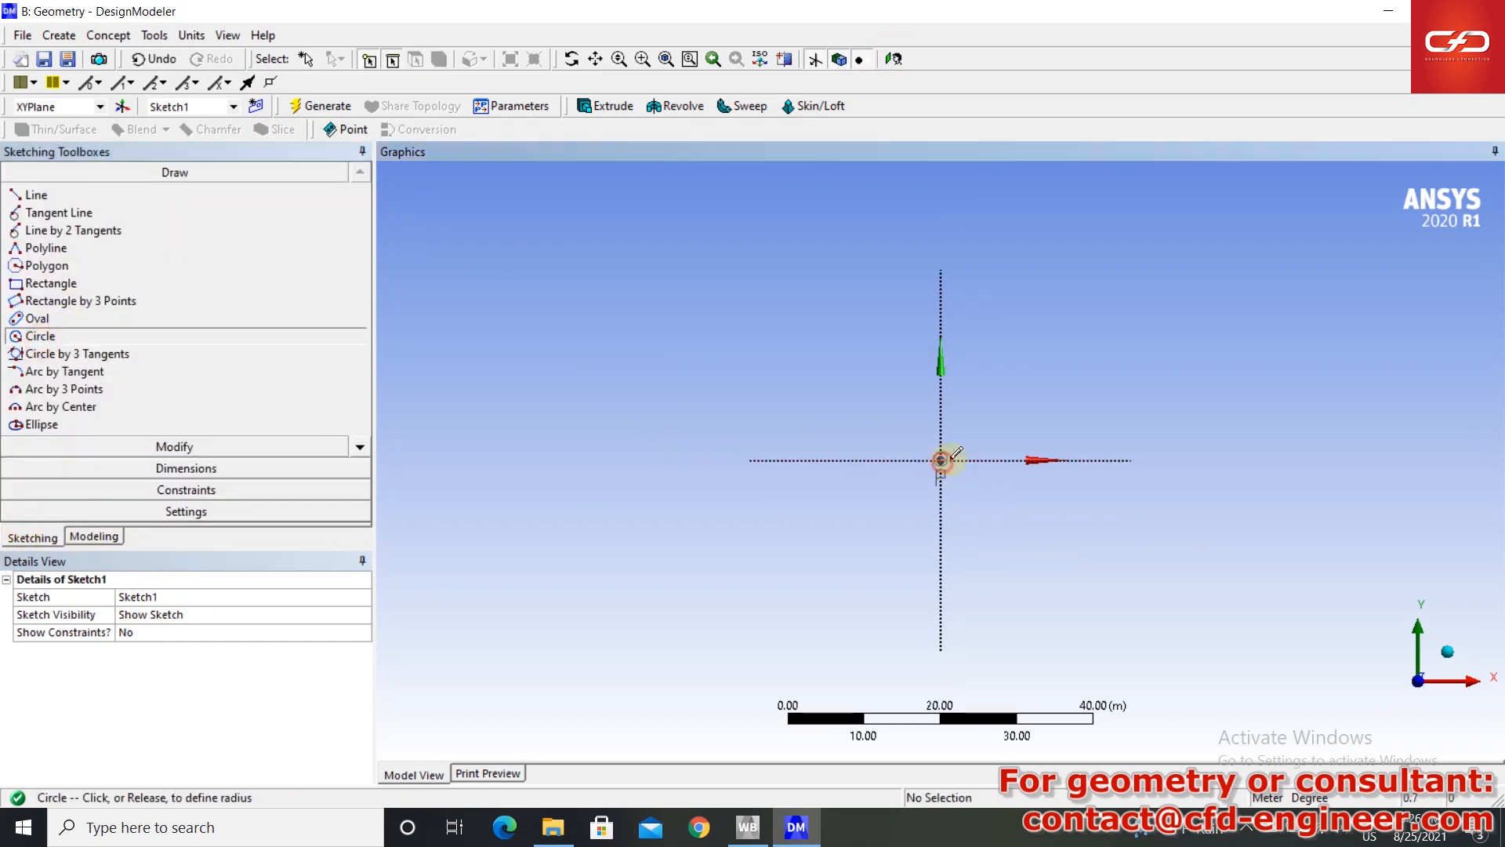
pyautogui.click(953, 462)
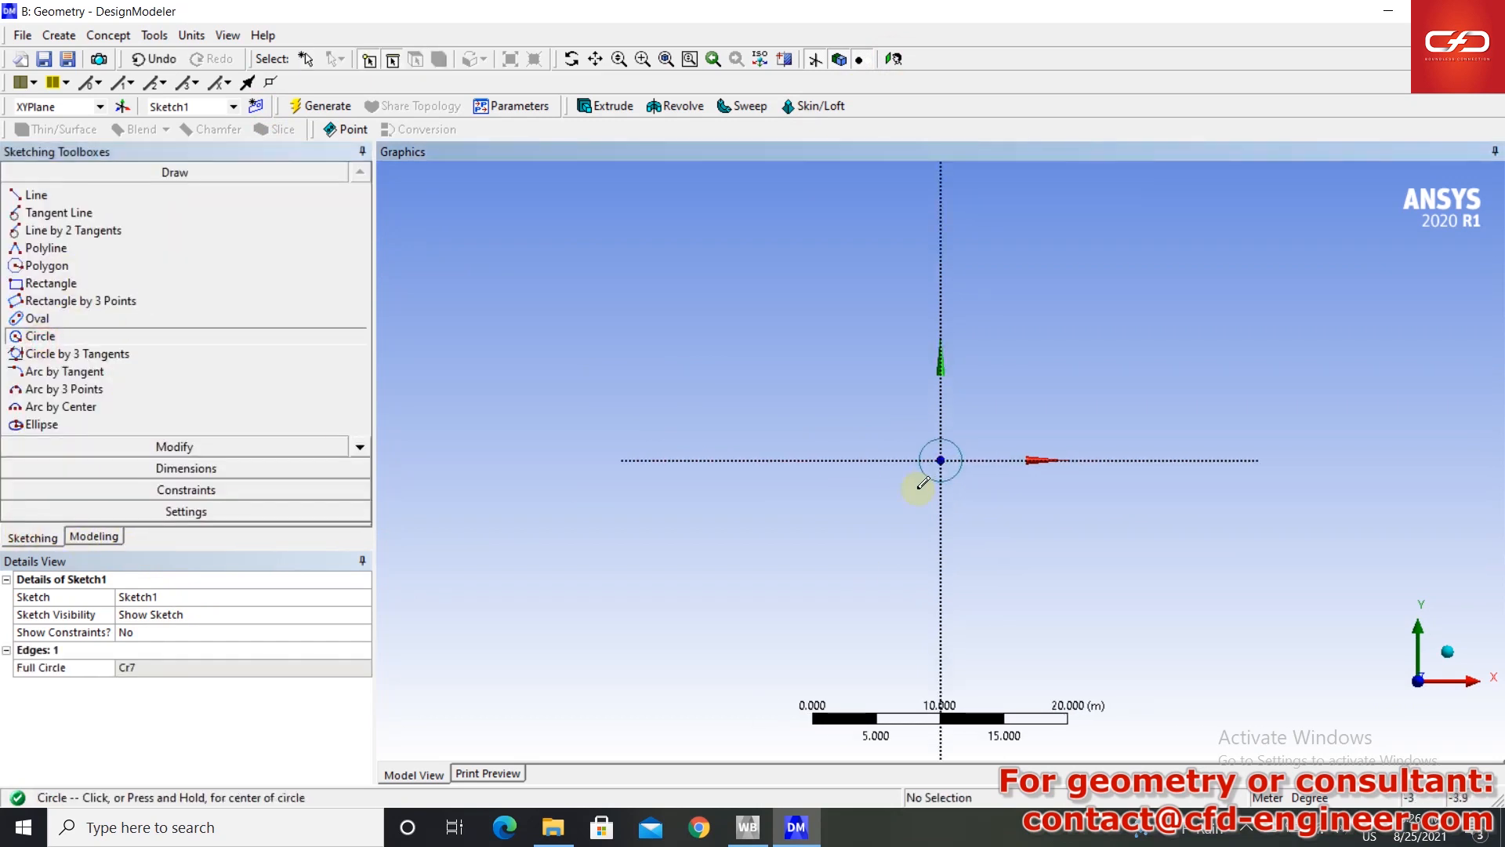
# - Dimension the circle's diameter and set it to 0.15 m
pyautogui.click(202, 471)
pyautogui.click(926, 443)
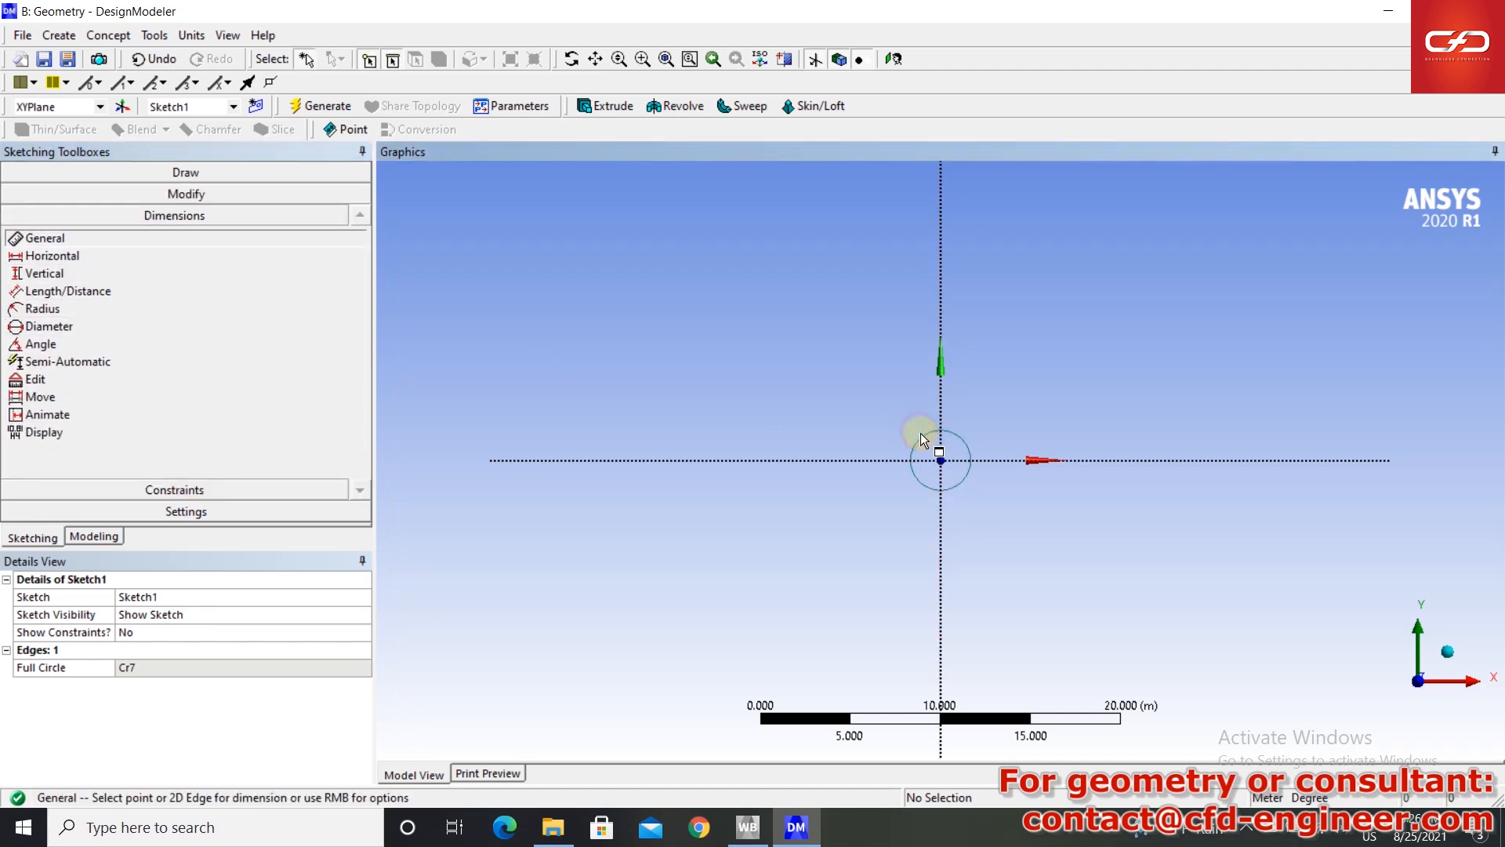
pyautogui.click(908, 422)
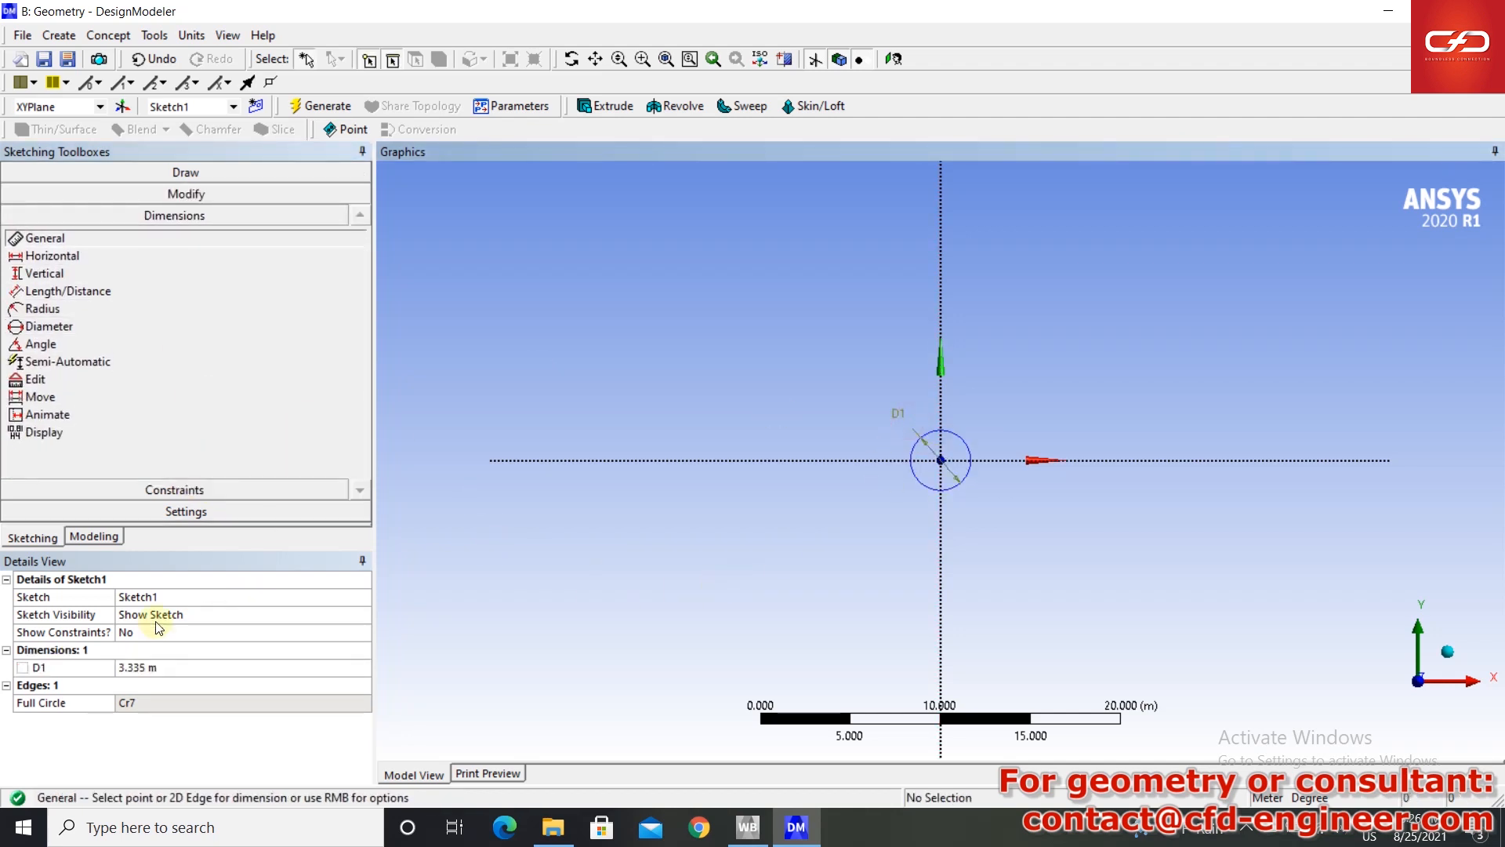
pyautogui.click(156, 667)
pyautogui.write('0')
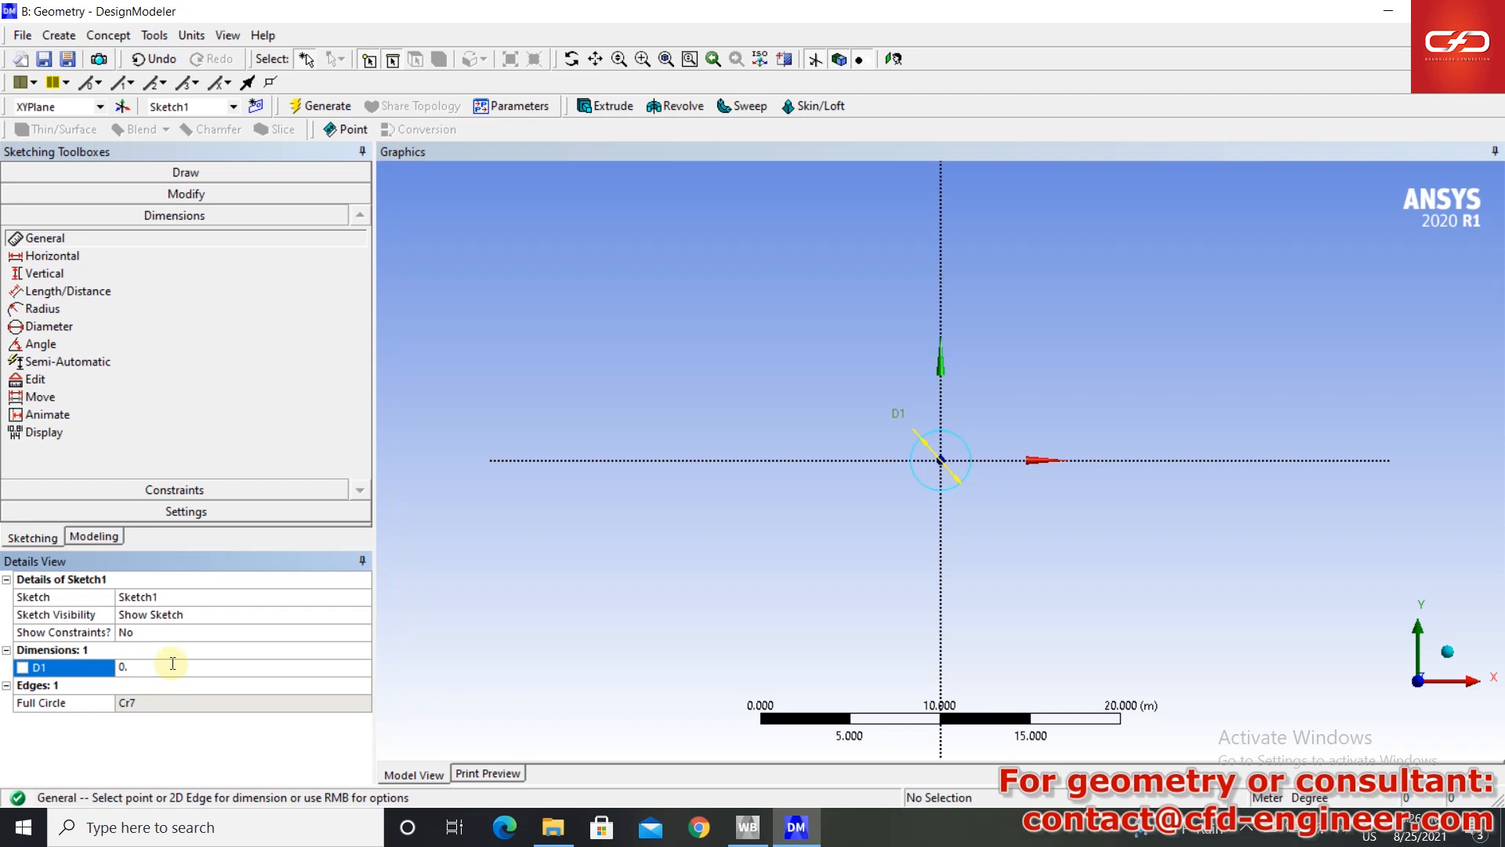
pyautogui.write('.15')
pyautogui.press('Return')
# - Start an extrusion of the circle sketch with the operation set to Add Frozen
pyautogui.scroll(6, 991, 472)
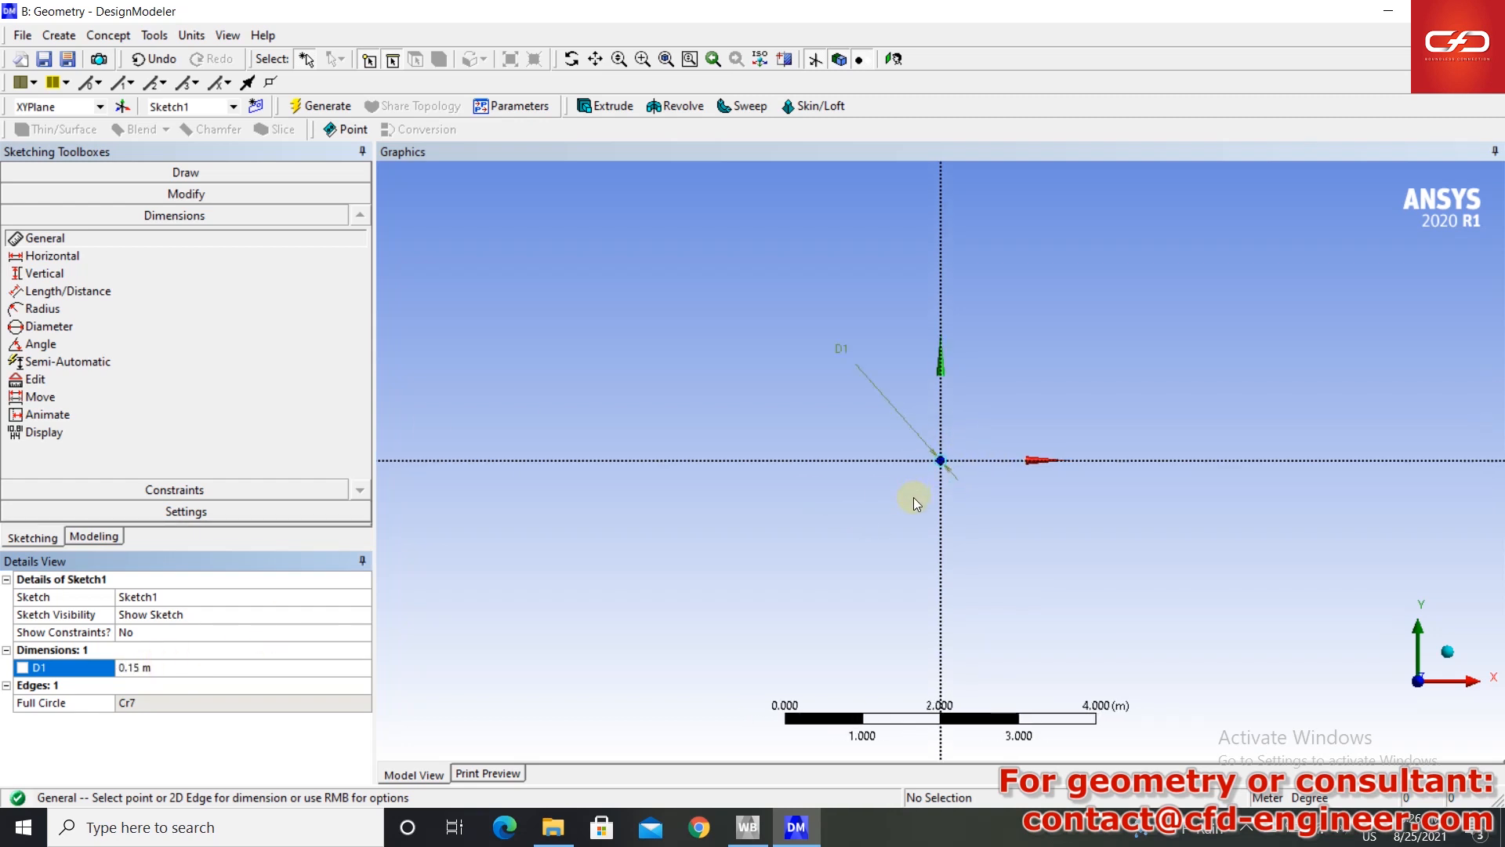
pyautogui.click(610, 109)
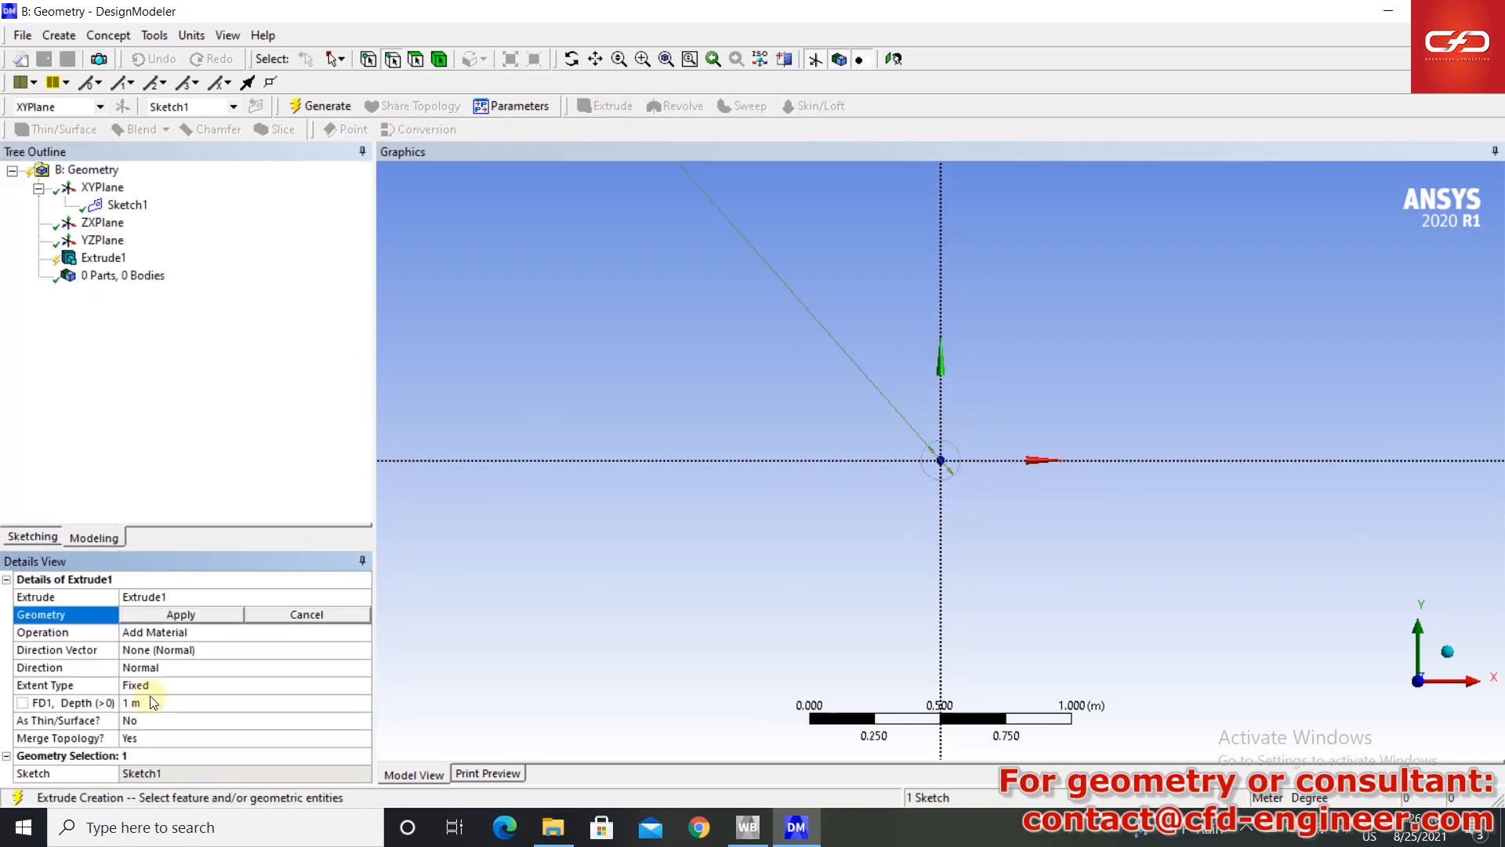
pyautogui.click(178, 620)
pyautogui.click(362, 632)
pyautogui.click(224, 658)
pyautogui.click(360, 632)
pyautogui.click(285, 657)
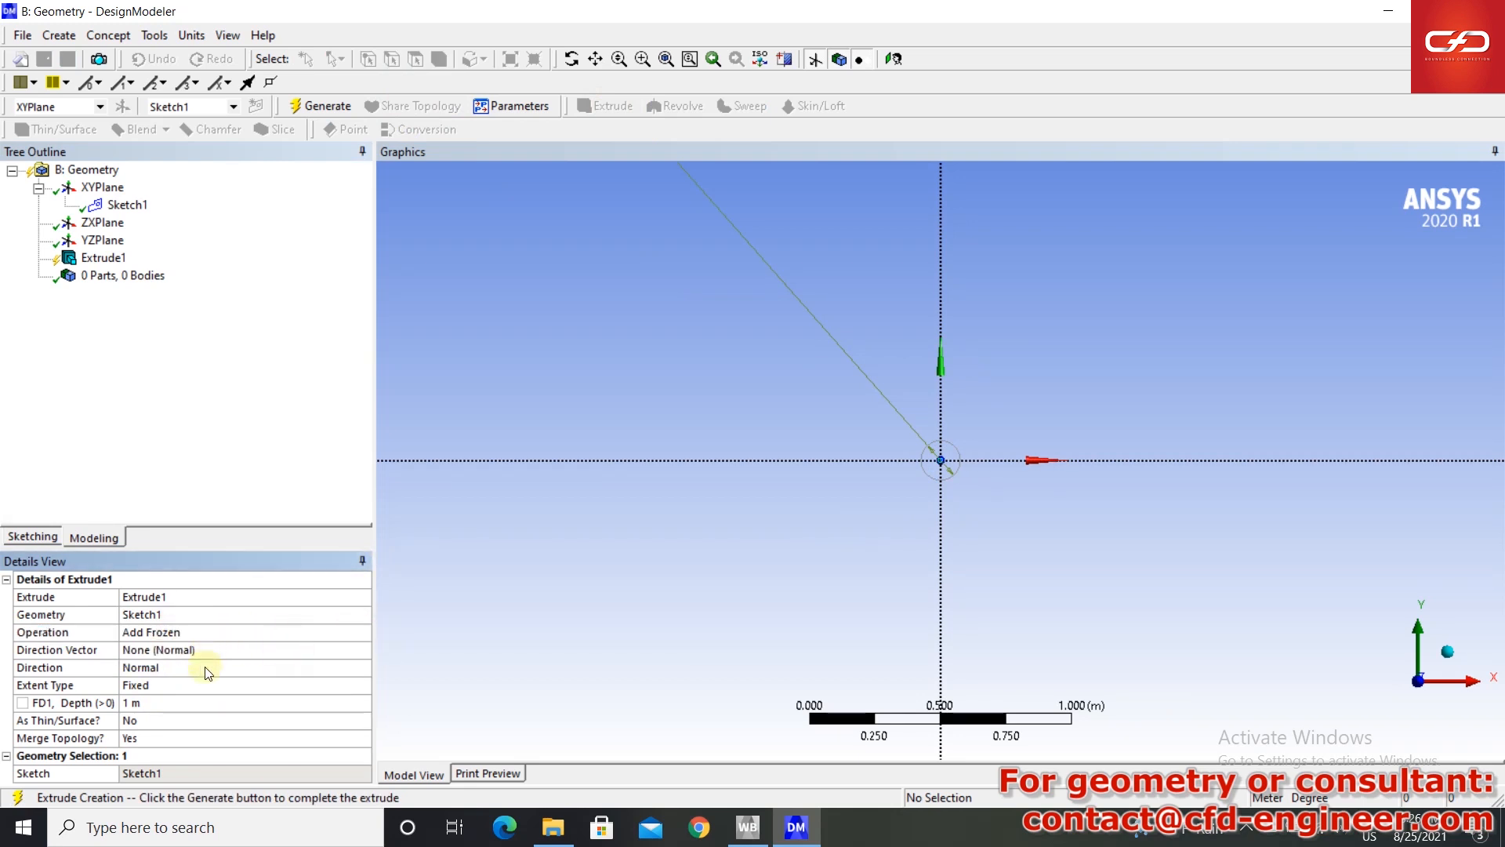
# - Set the extrusion direction to Both - Symmetric with a depth of 0.1 m and generate the cylinder
pyautogui.click(207, 667)
pyautogui.click(362, 667)
pyautogui.click(209, 703)
pyautogui.click(197, 699)
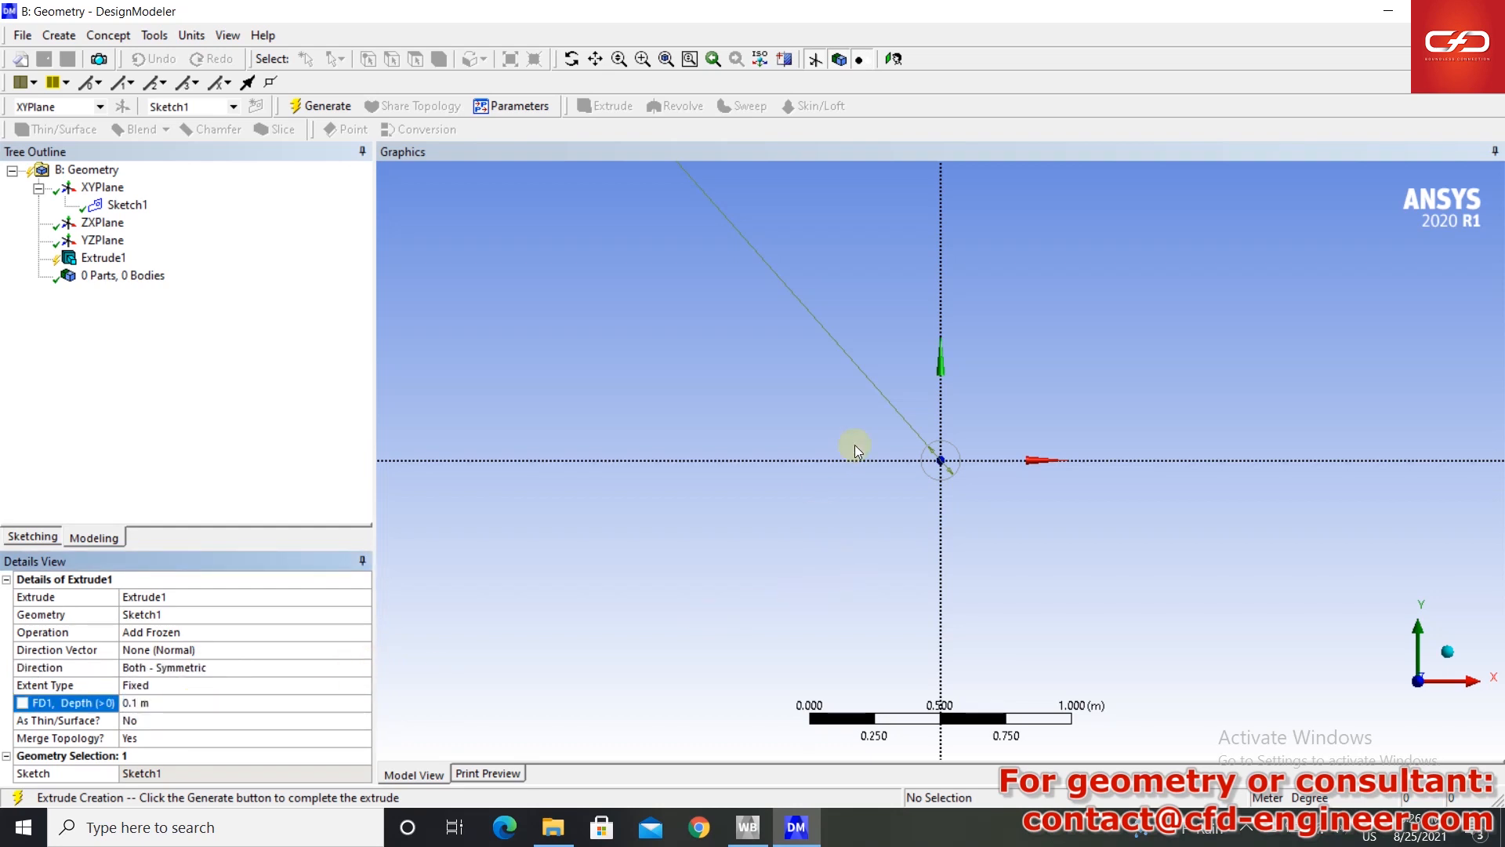
pyautogui.moveTo(1093, 458); pyautogui.dragTo(824, 314, button='middle')
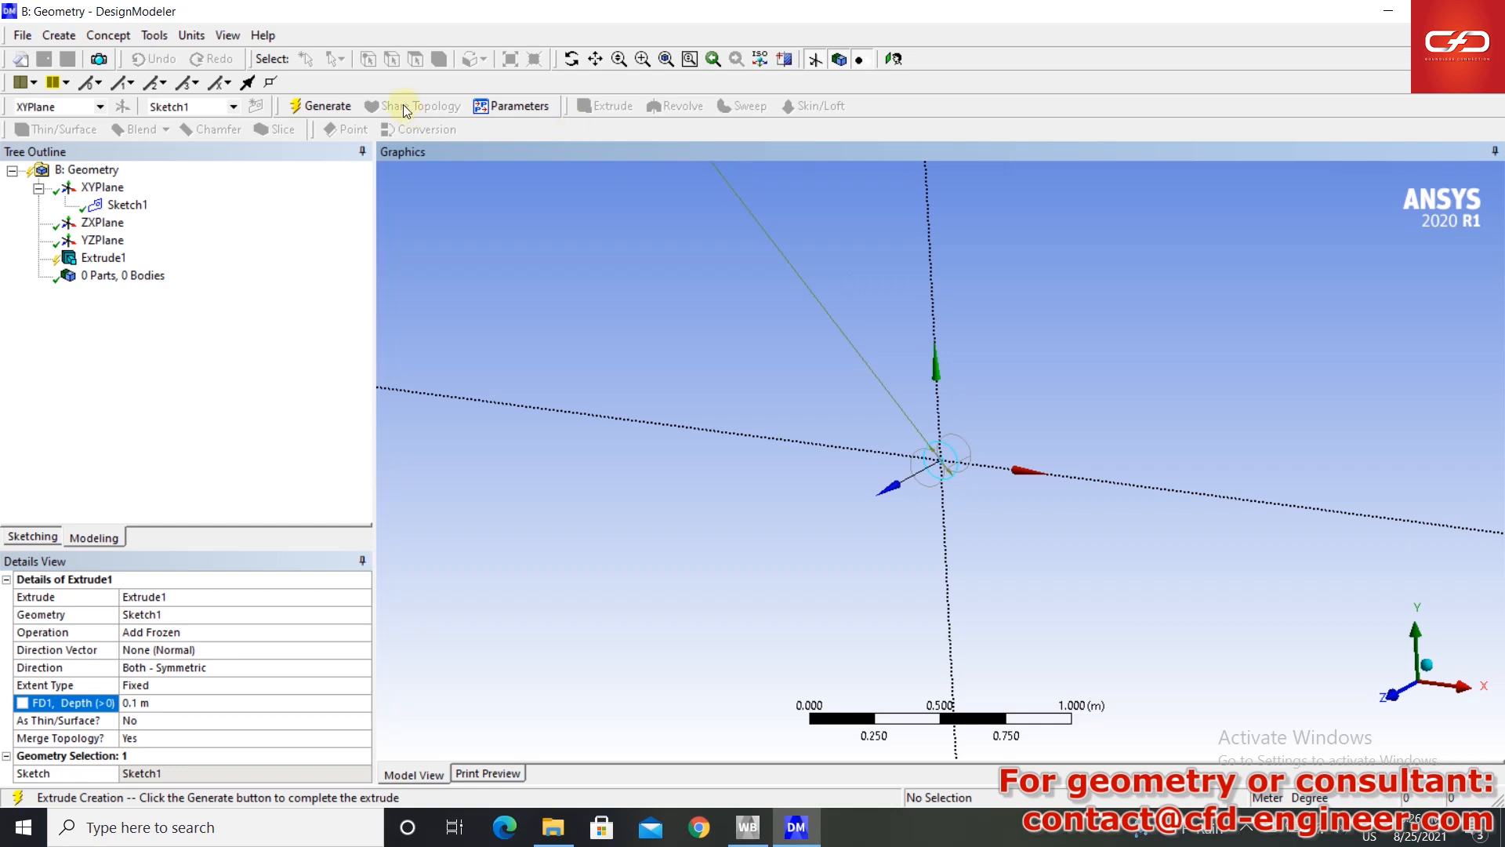
pyautogui.click(322, 106)
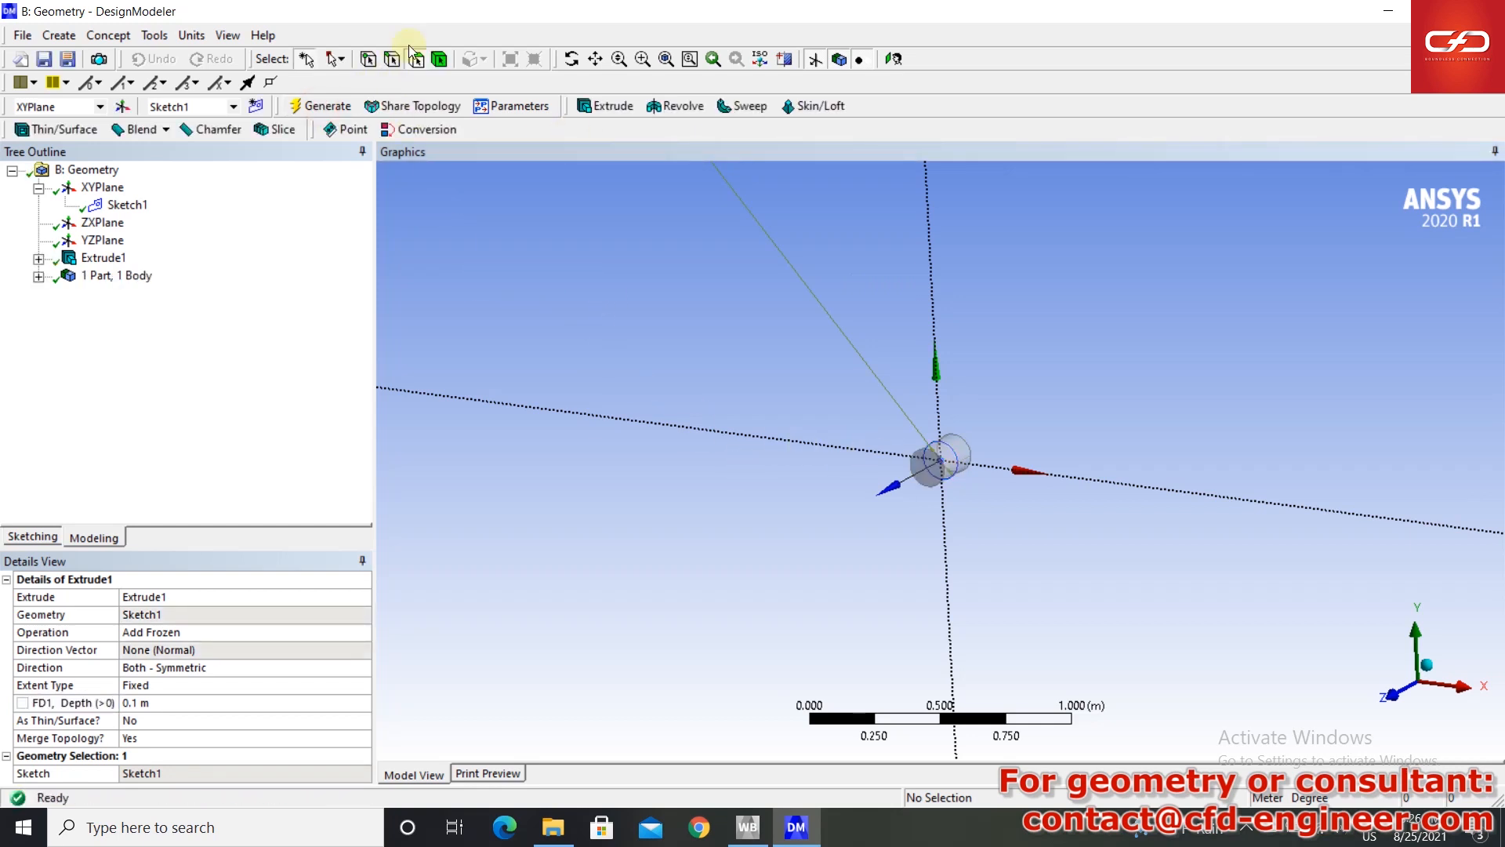
# - Add a new plane of type From Centroid based on the cylinder body
pyautogui.click(123, 106)
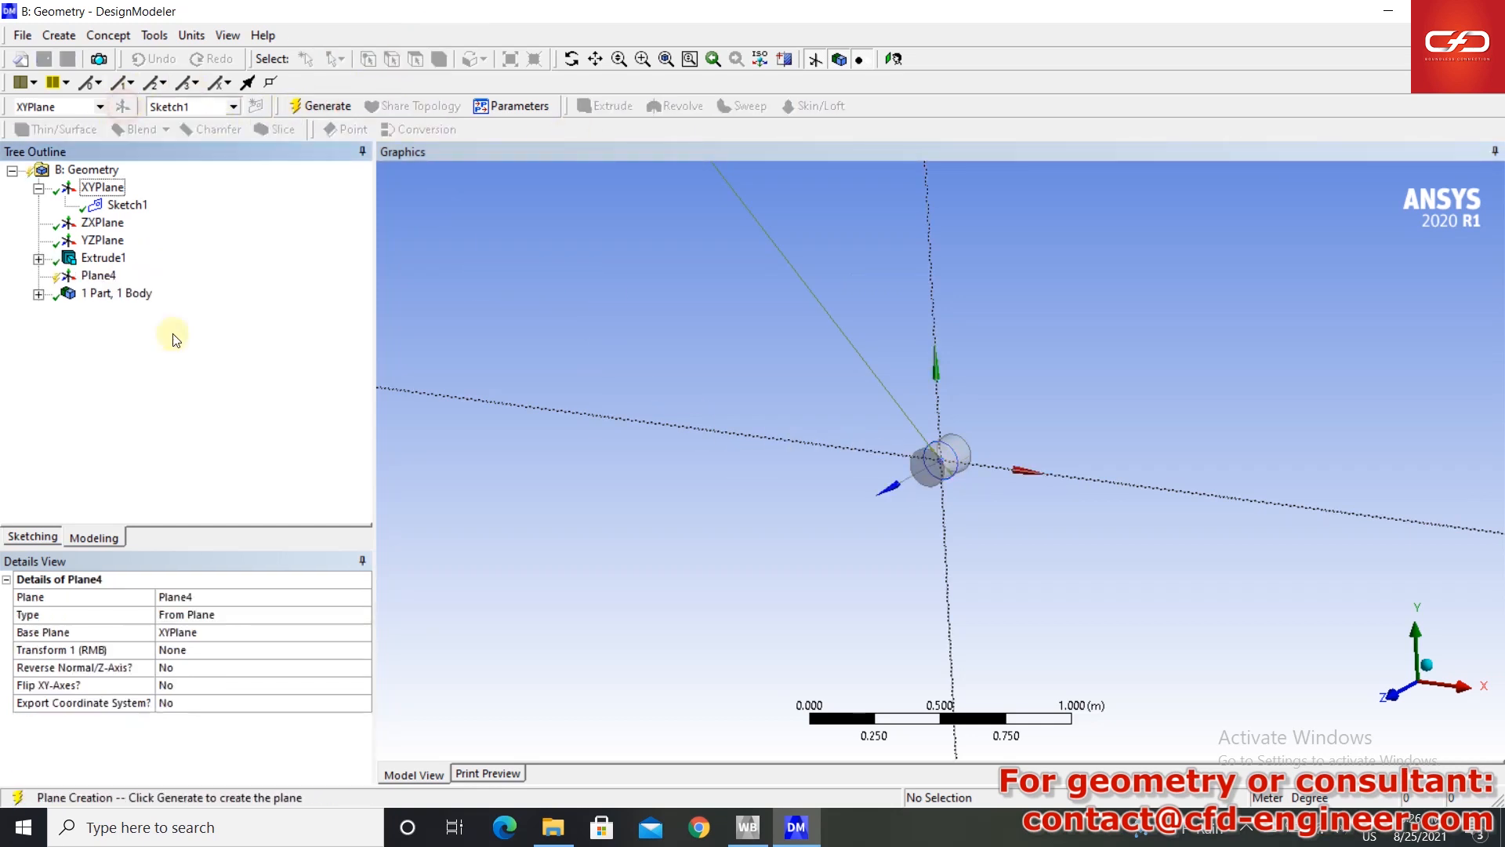
pyautogui.click(318, 617)
pyautogui.click(363, 617)
pyautogui.click(216, 648)
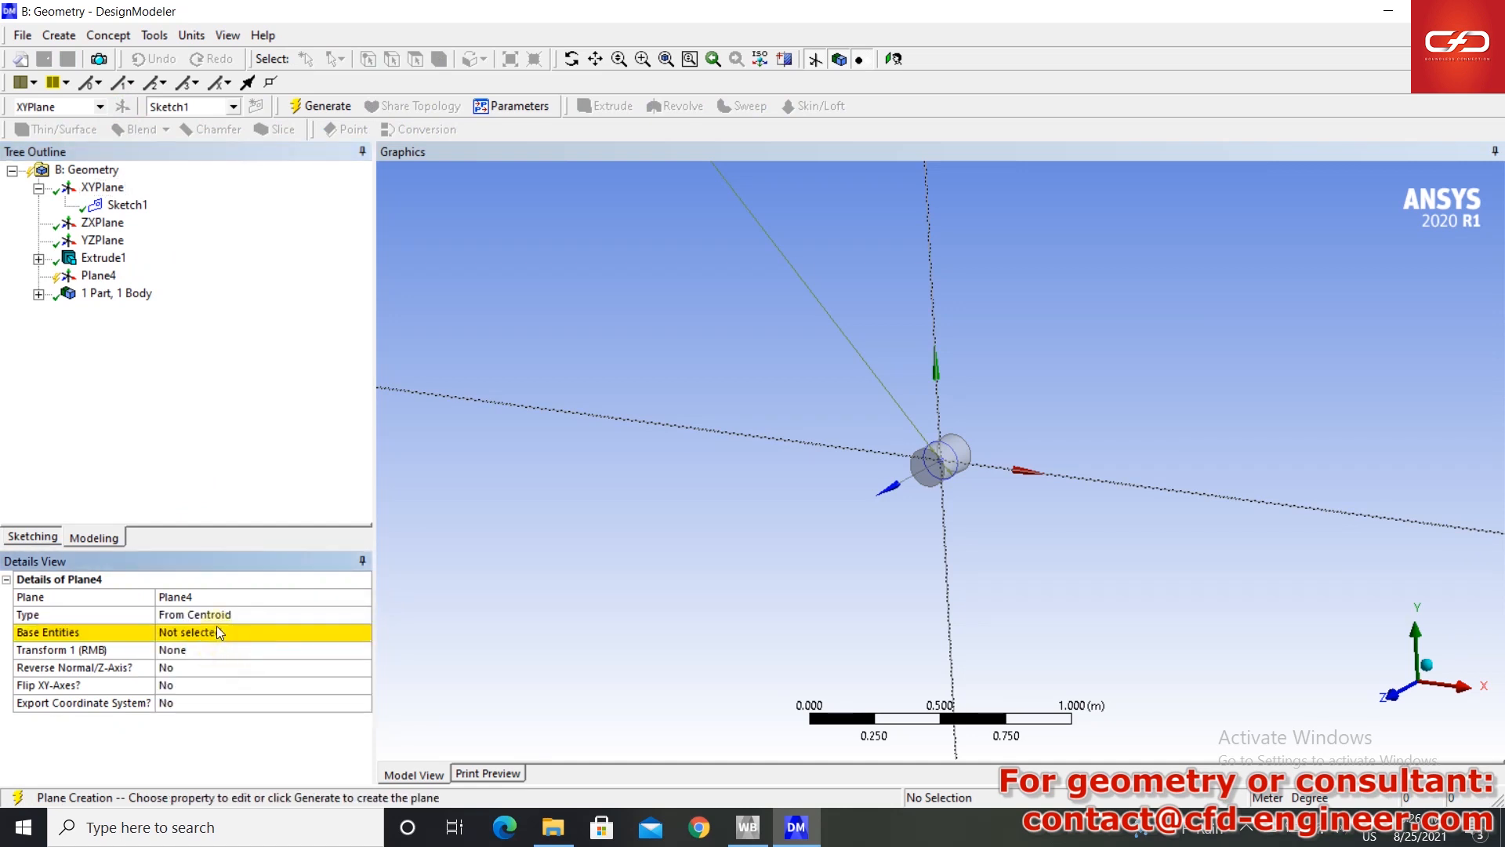
pyautogui.click(215, 632)
pyautogui.click(960, 469)
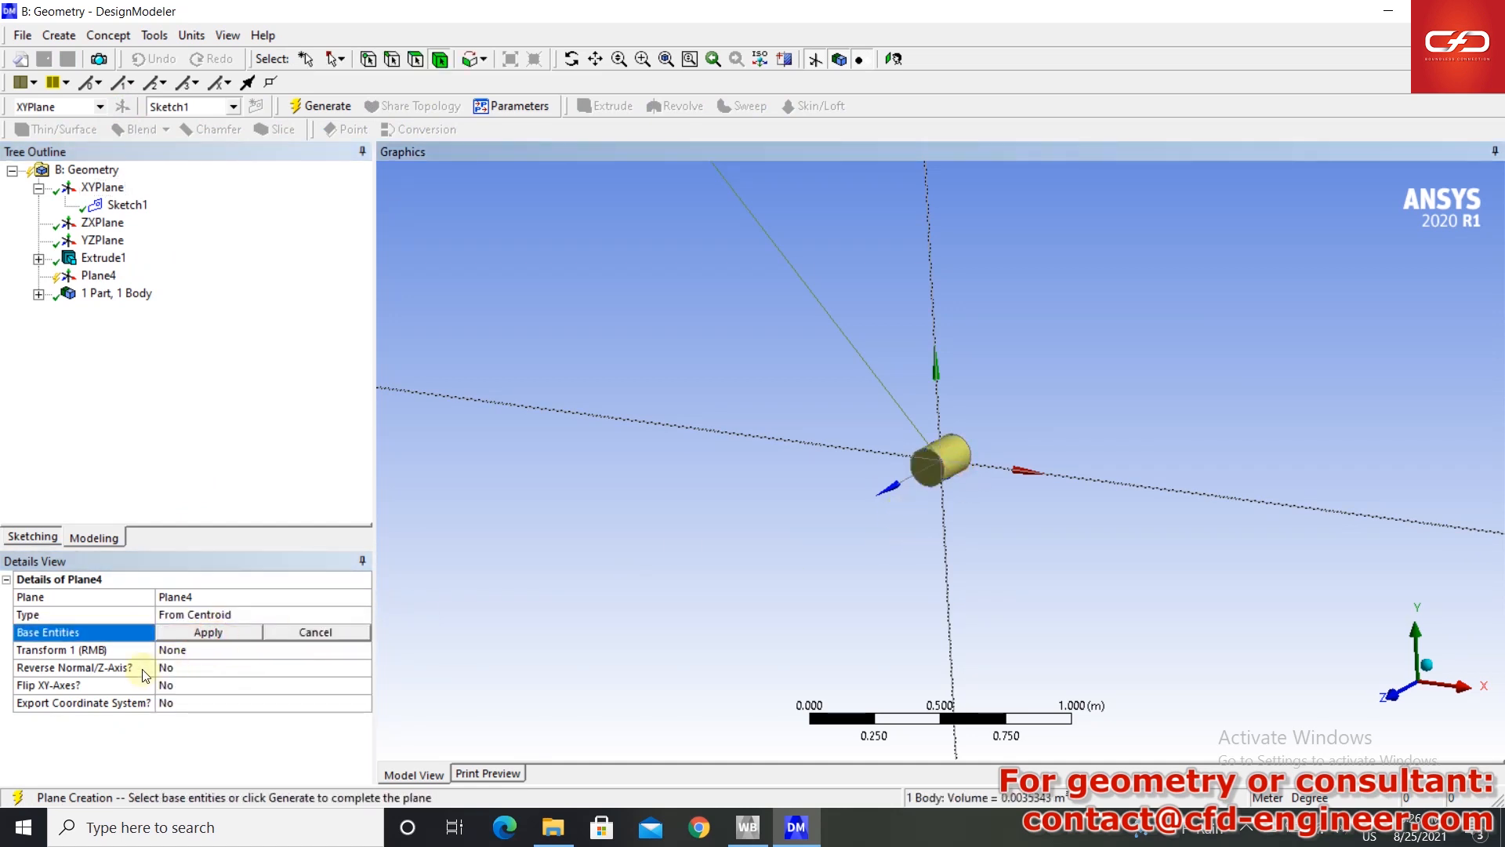
pyautogui.click(209, 633)
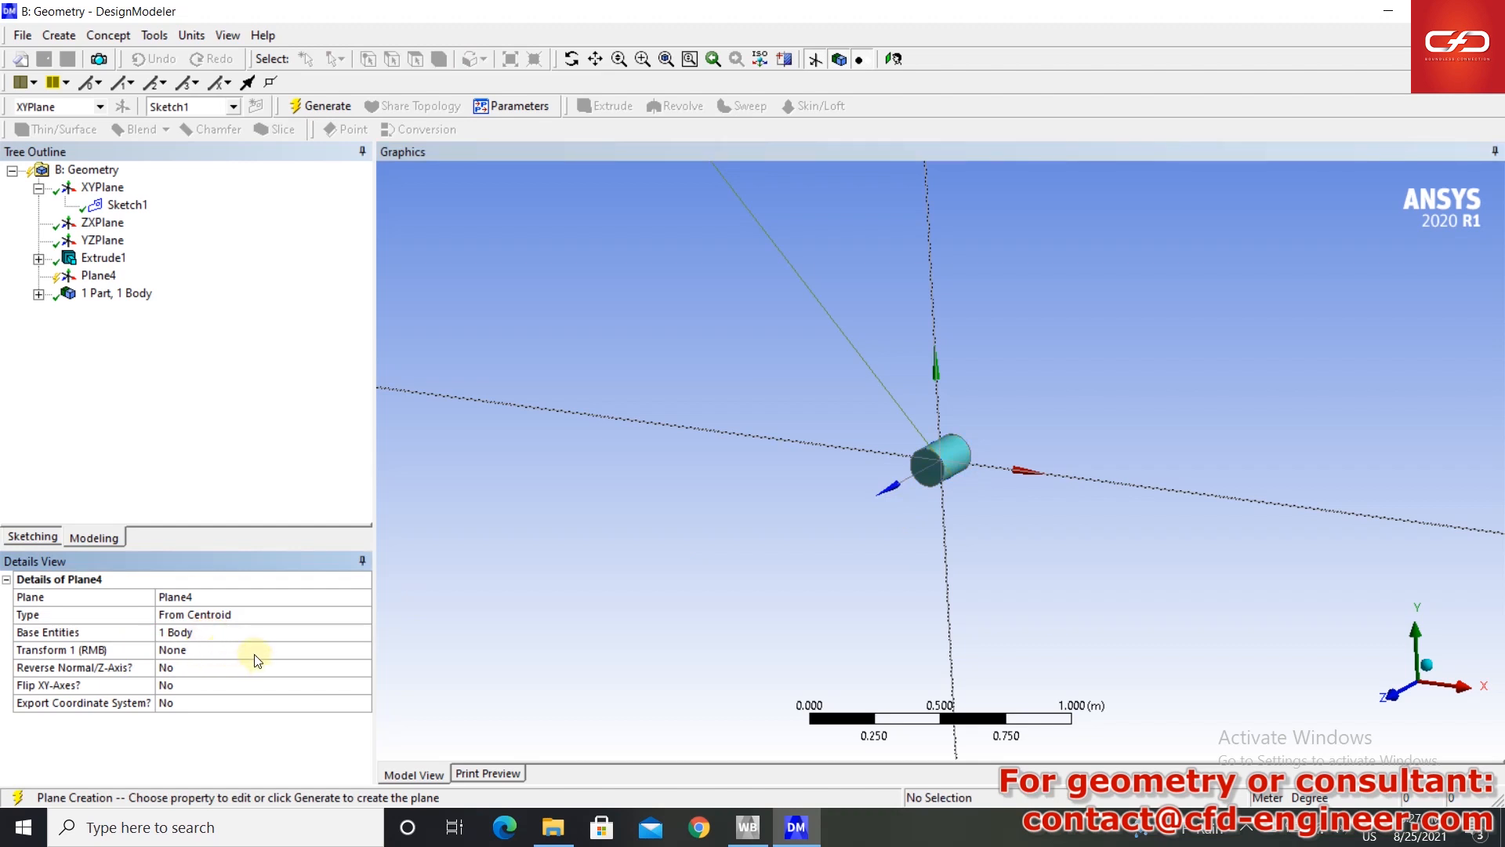
# - Rotate the new plane about Y by 55° and generate it
pyautogui.click(283, 655)
pyautogui.click(365, 651)
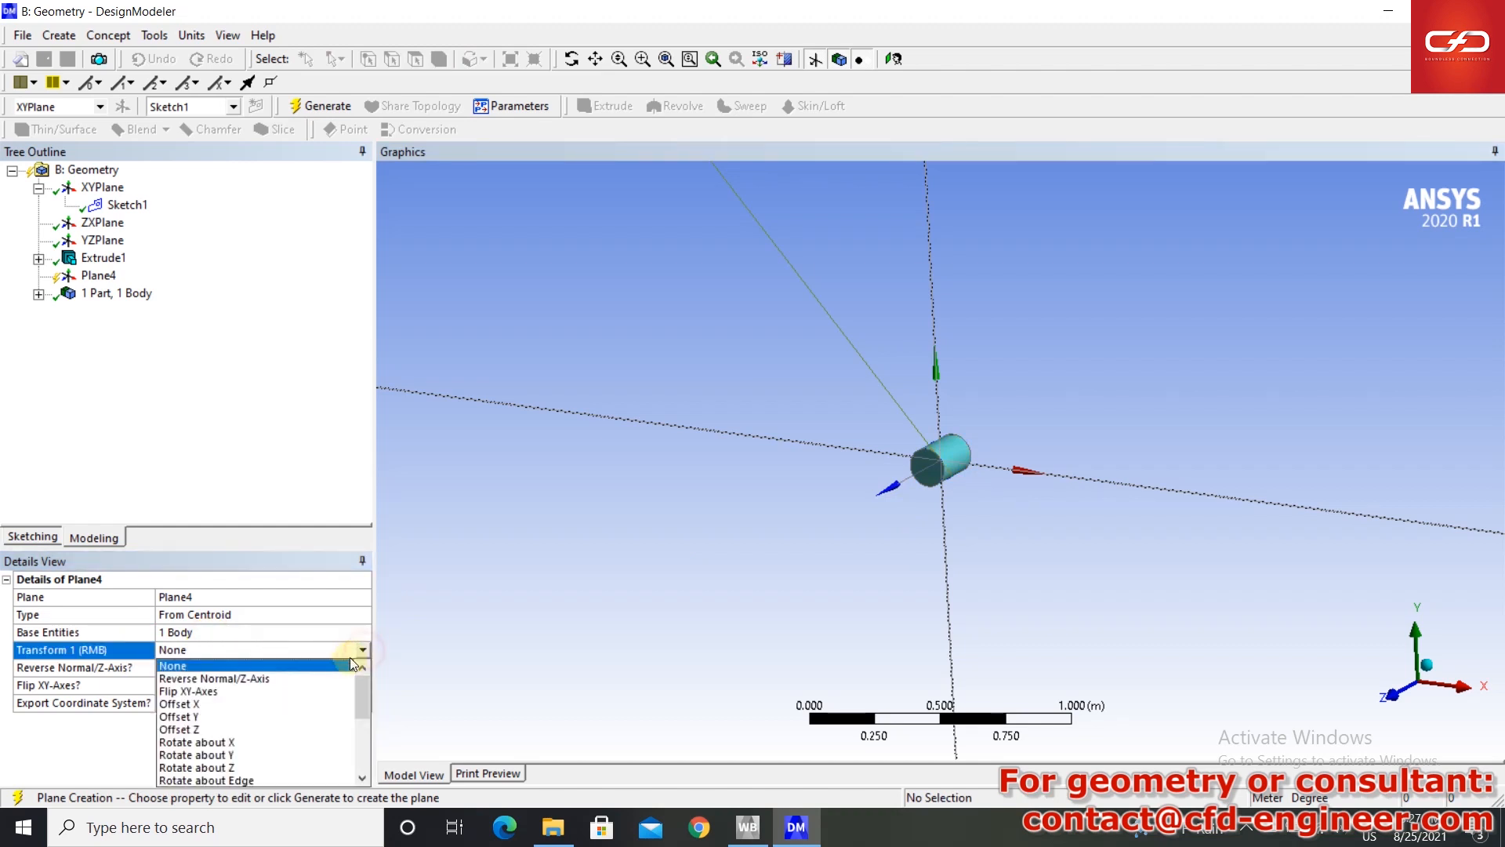
pyautogui.click(215, 738)
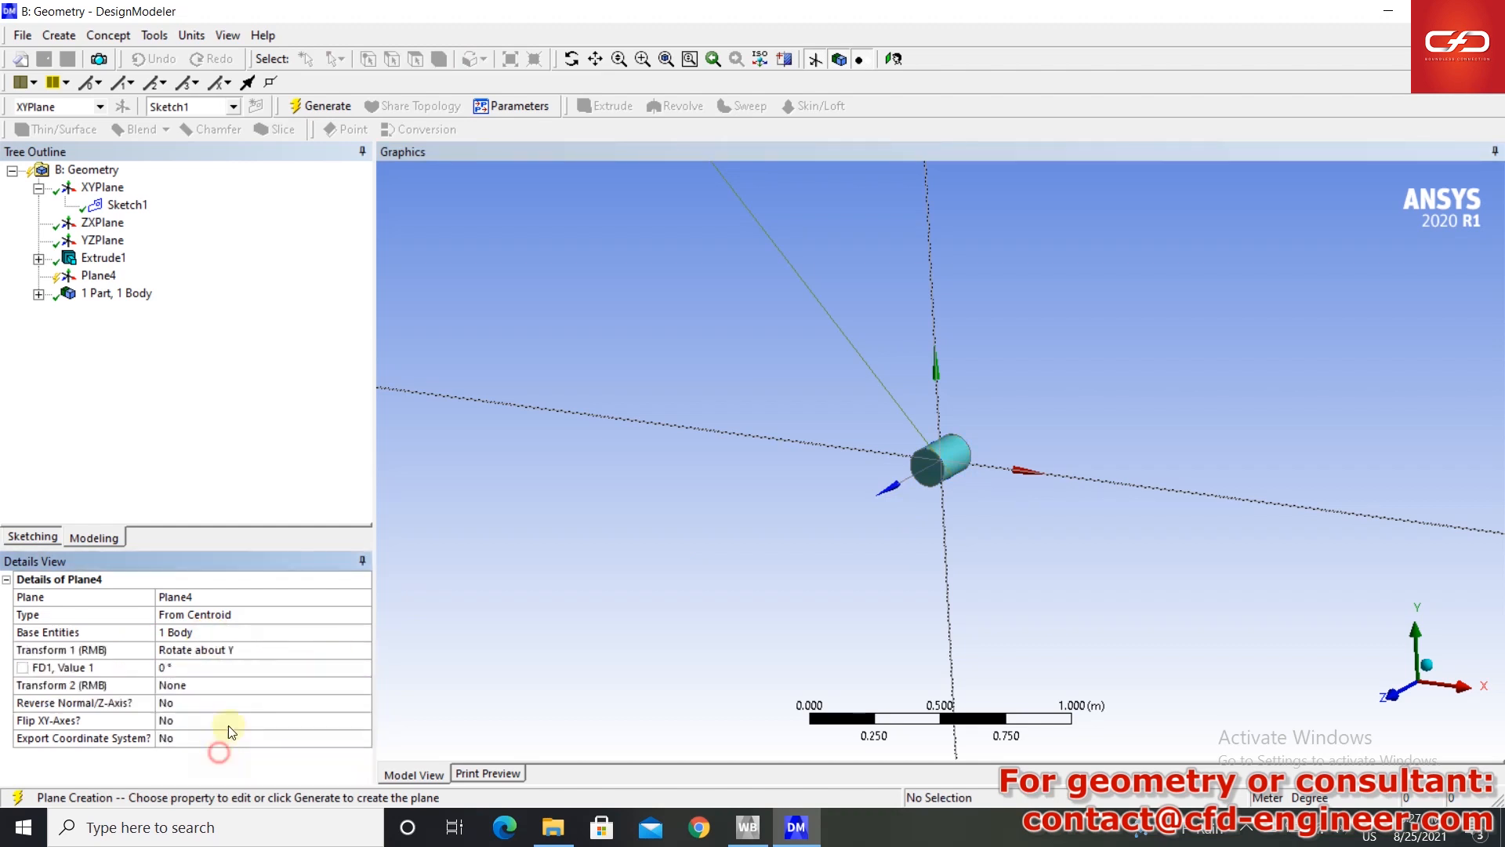
pyautogui.click(235, 667)
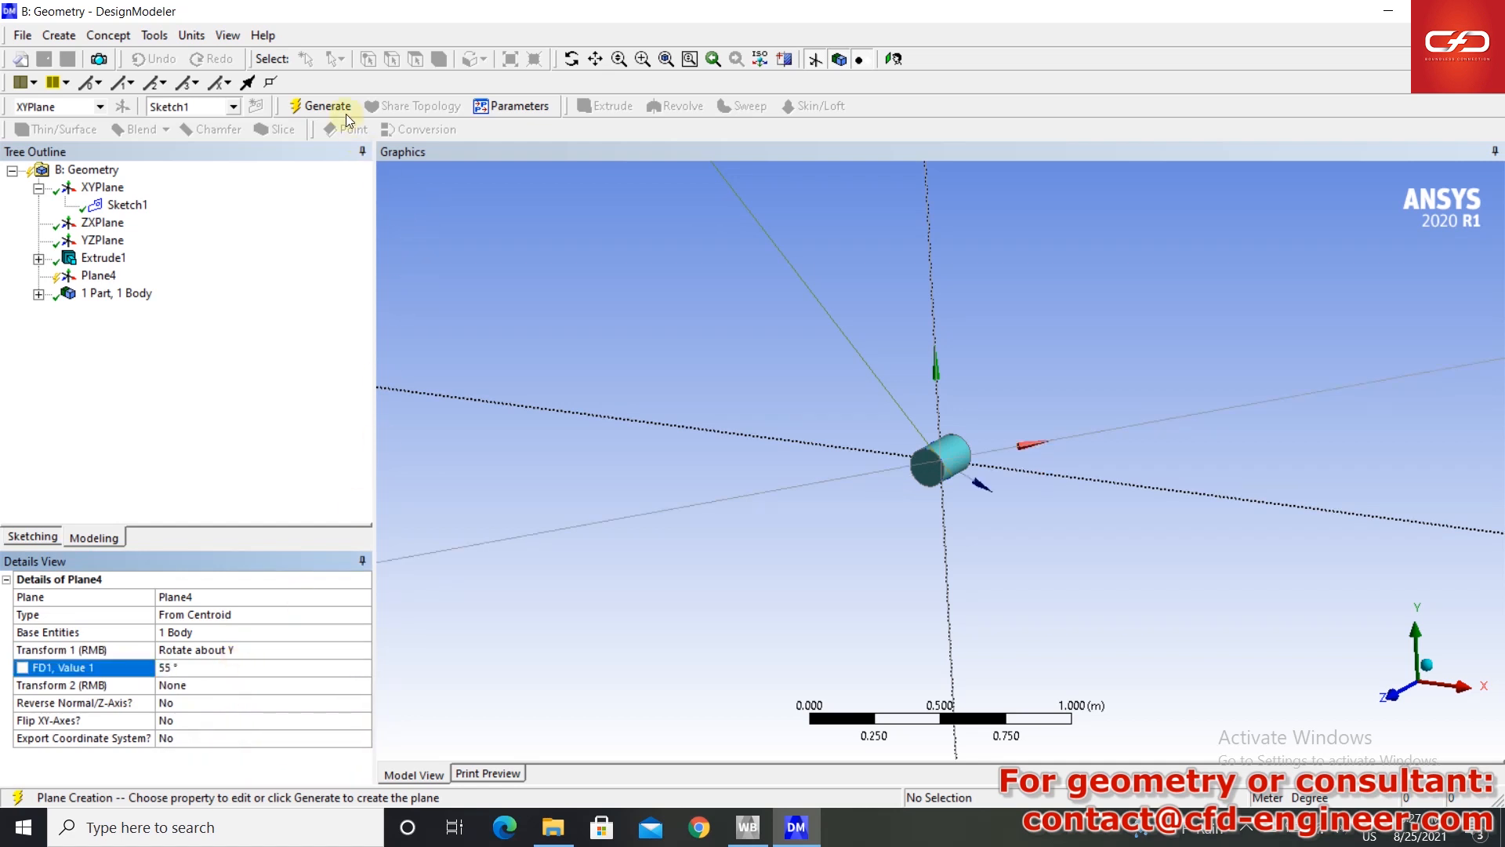
pyautogui.click(321, 105)
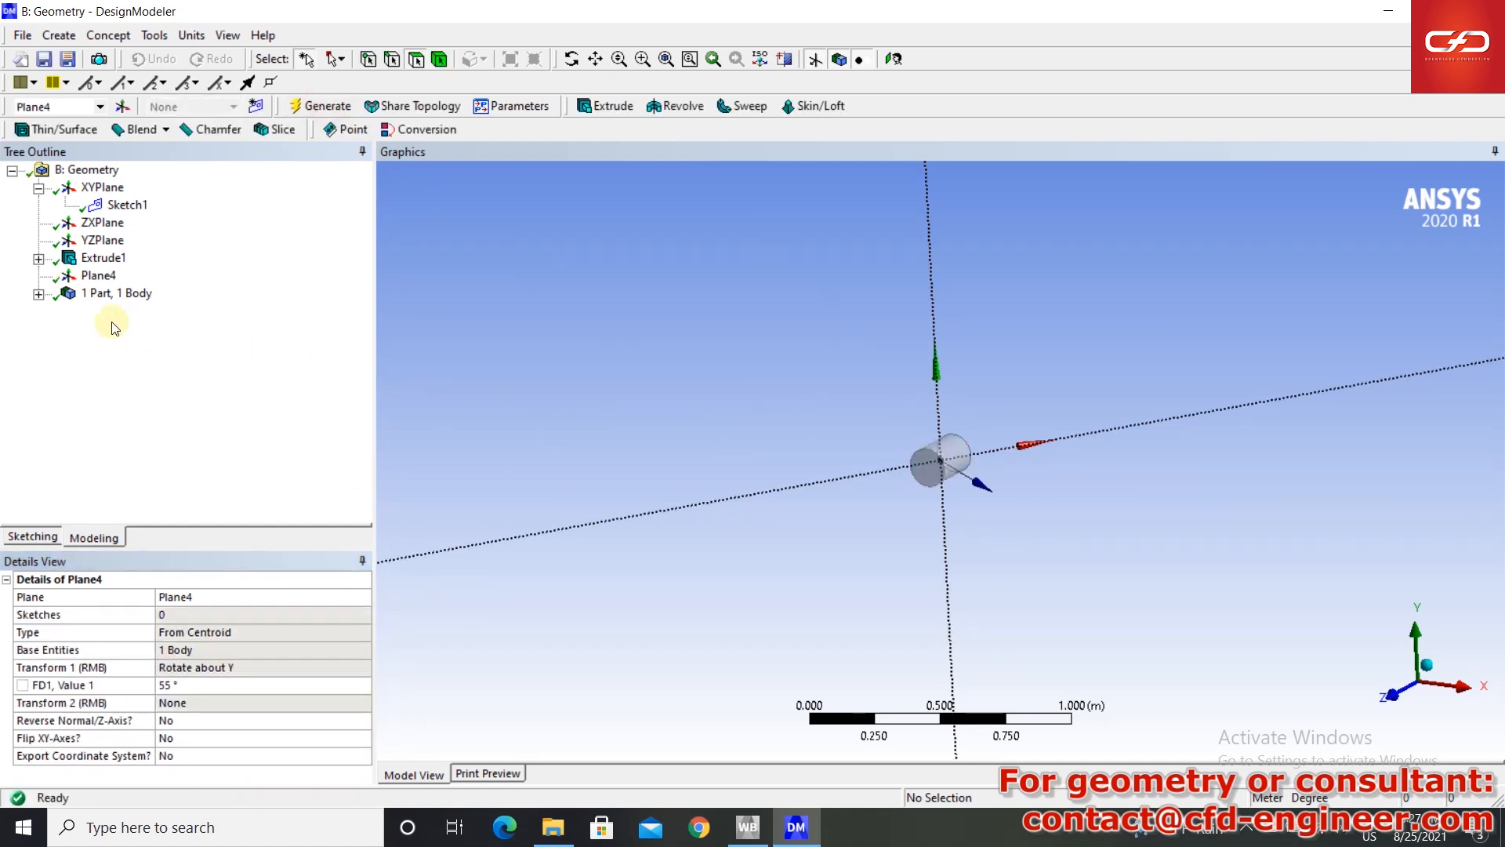
# - On the rotated plane, sketch a line about 0.069 m long along the X axis across the origin and an outward-slanting line about 0.128 m long from its left end
pyautogui.click(110, 276)
pyautogui.click(894, 59)
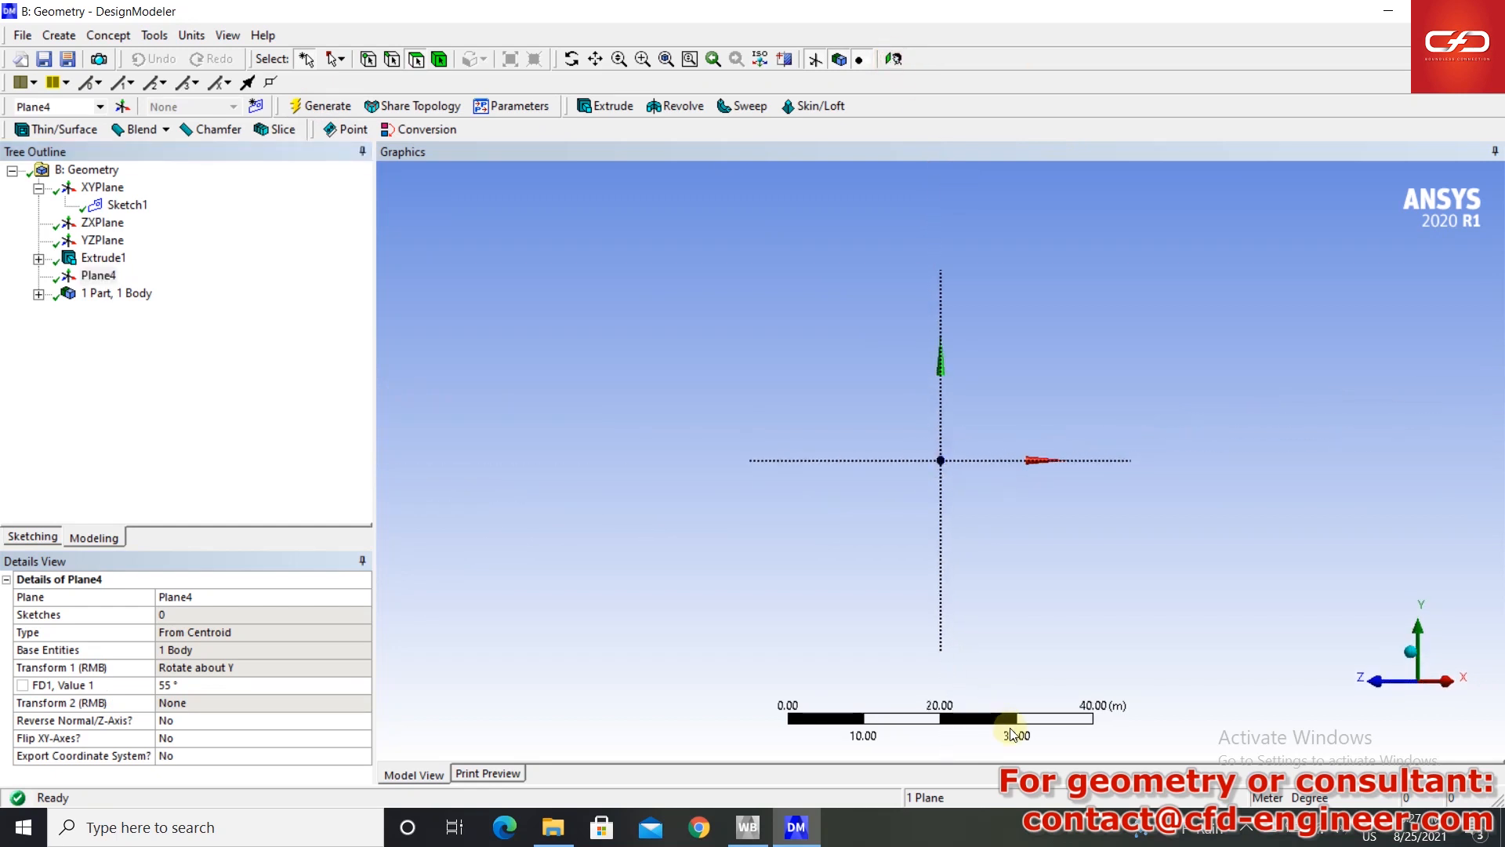
pyautogui.scroll(10, 952, 487)
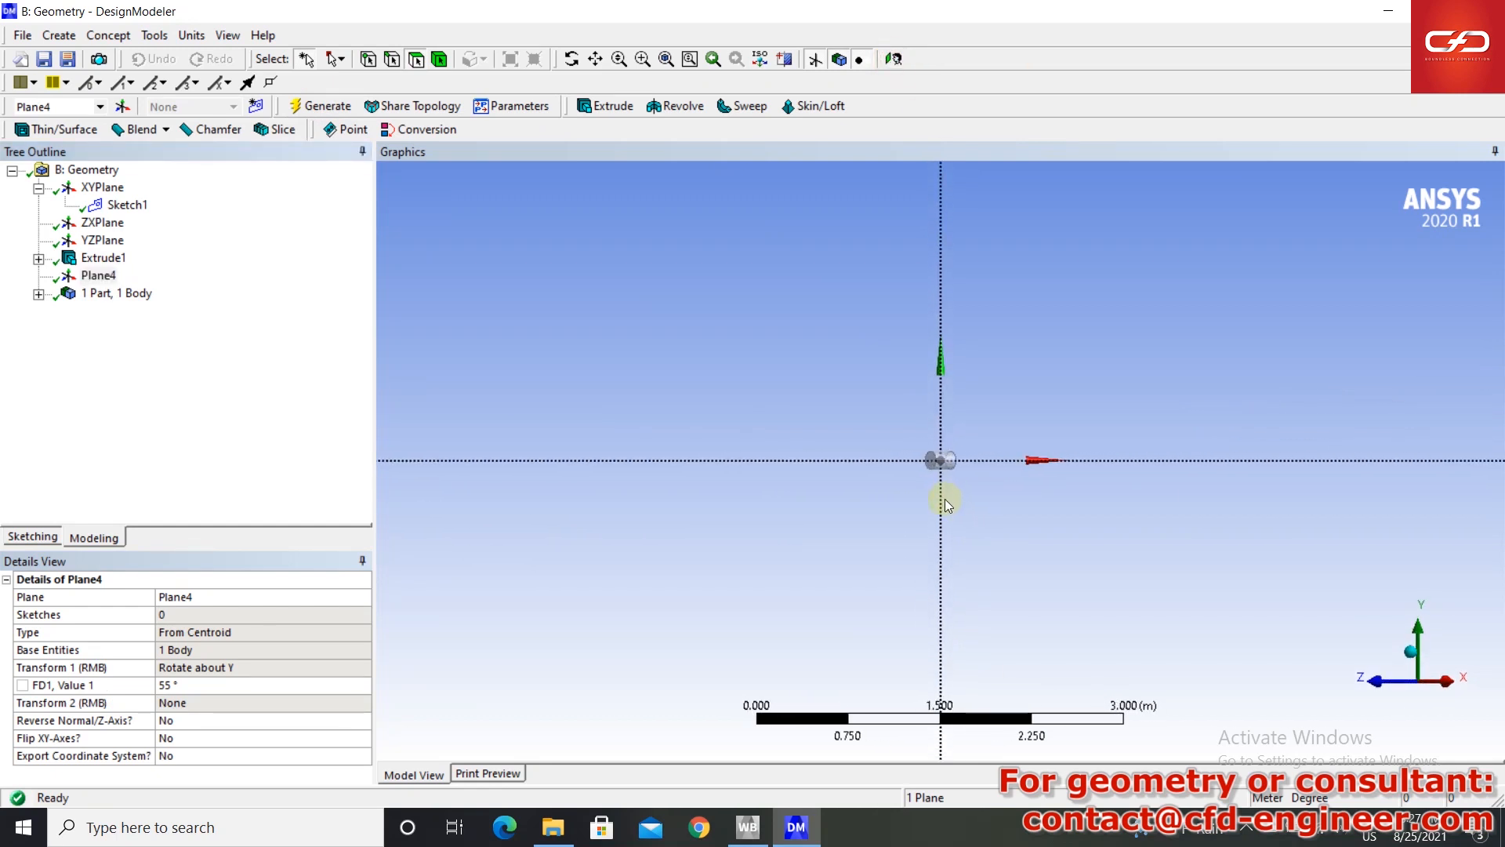
pyautogui.scroll(2, 943, 507)
pyautogui.click(31, 537)
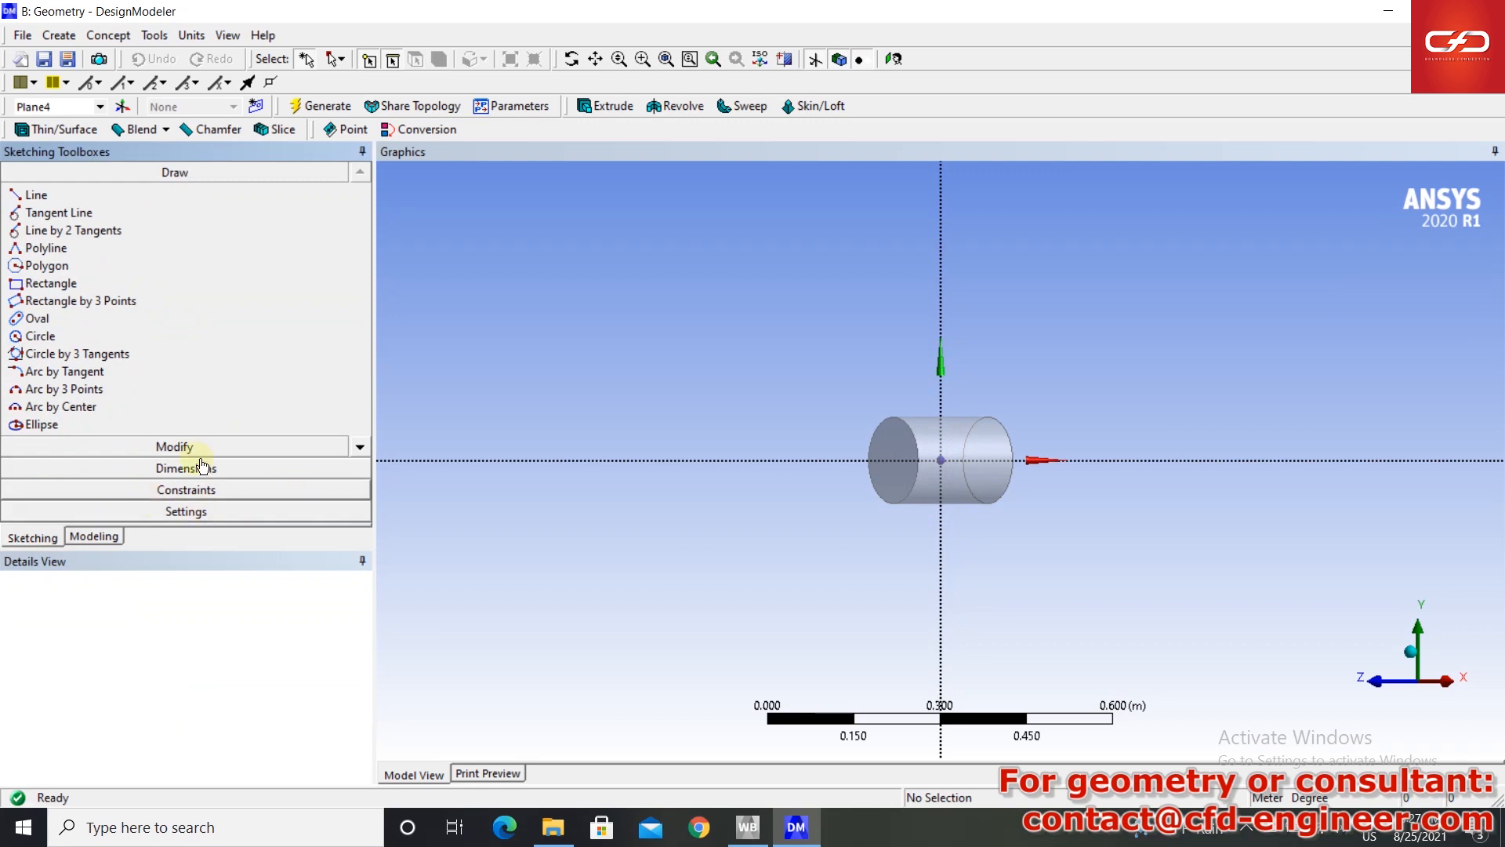
pyautogui.click(78, 196)
pyautogui.scroll(4, 915, 374)
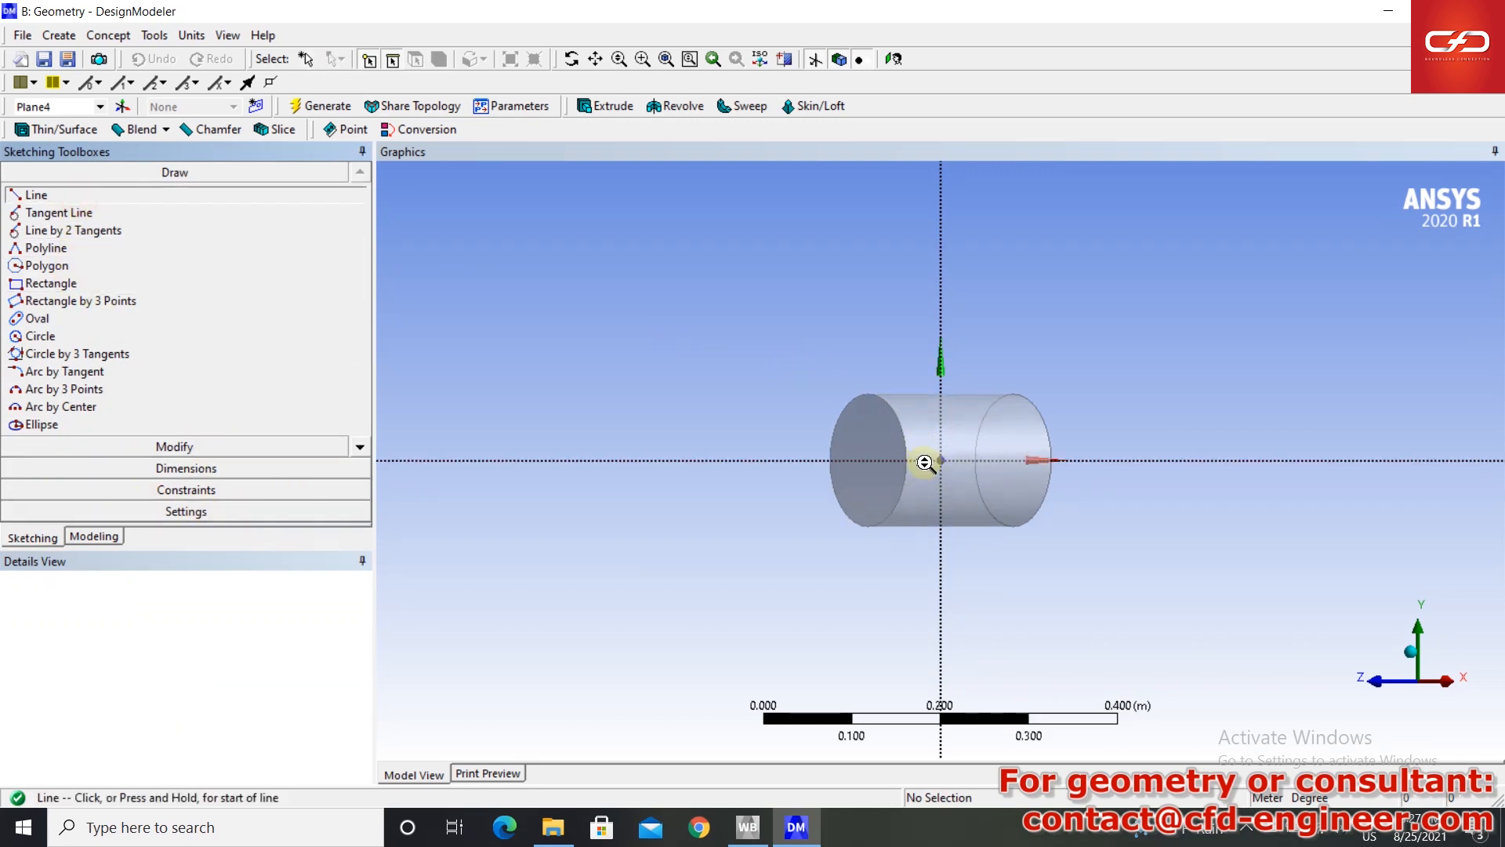
pyautogui.click(992, 460)
pyautogui.click(907, 460)
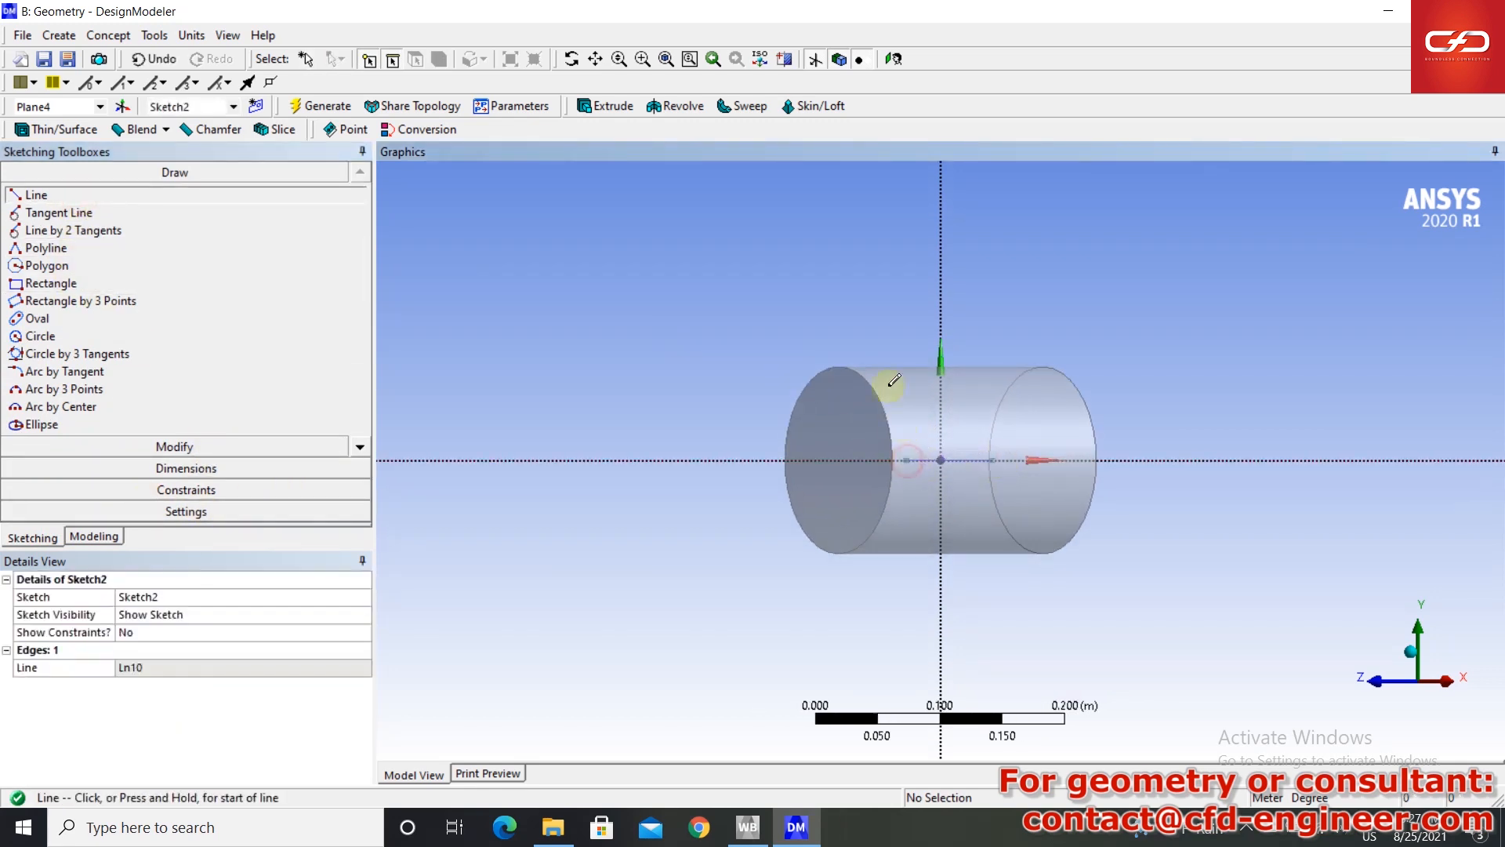
pyautogui.click(907, 461)
pyautogui.click(842, 314)
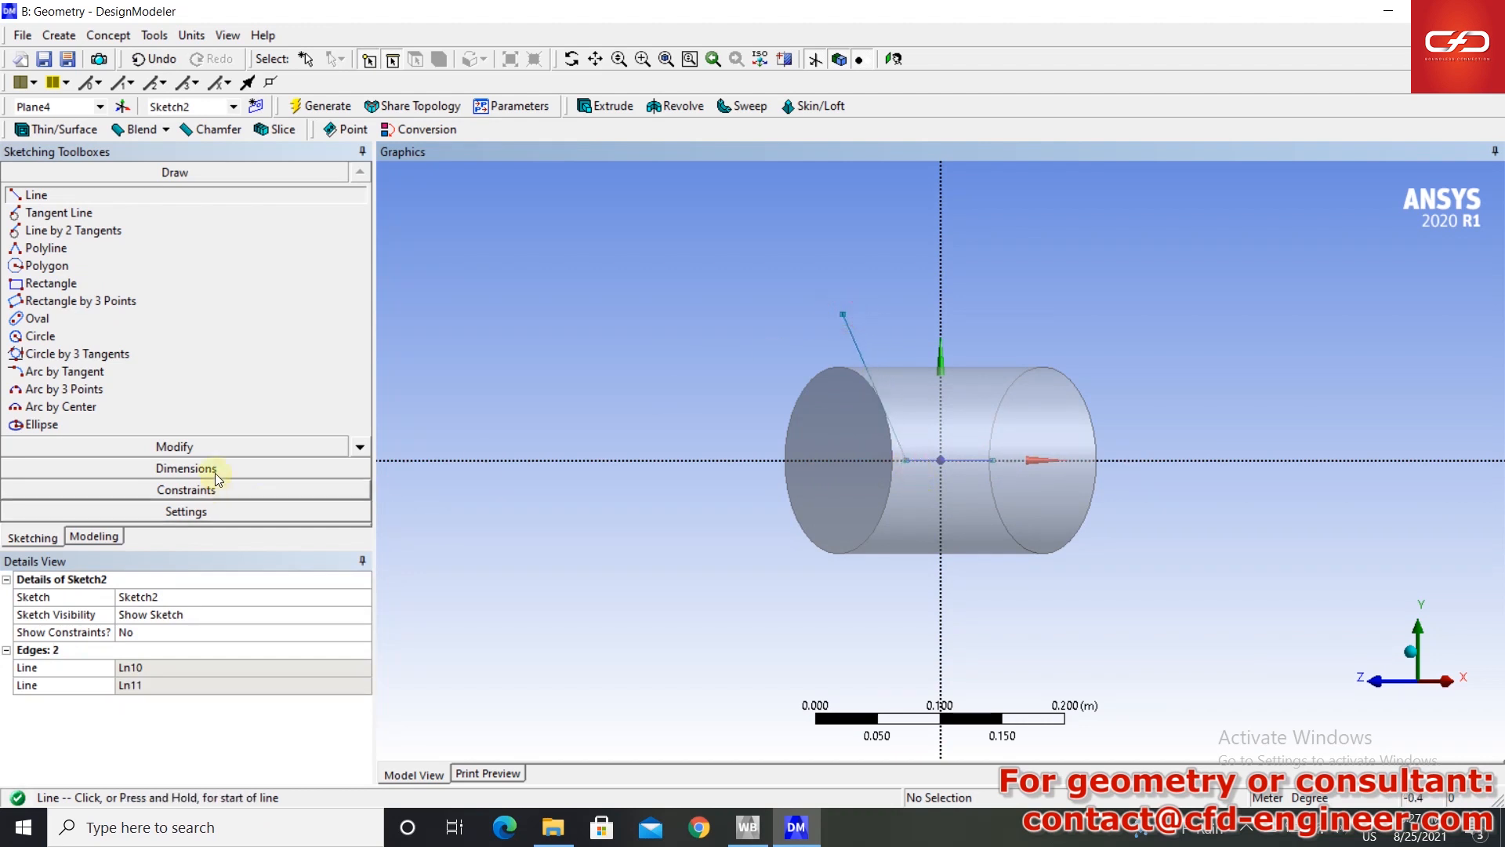
# - Close the profile with a three-point arc of about 0.082 m radius across the top and a line down to the base line's right end
pyautogui.click(78, 389)
pyautogui.click(843, 314)
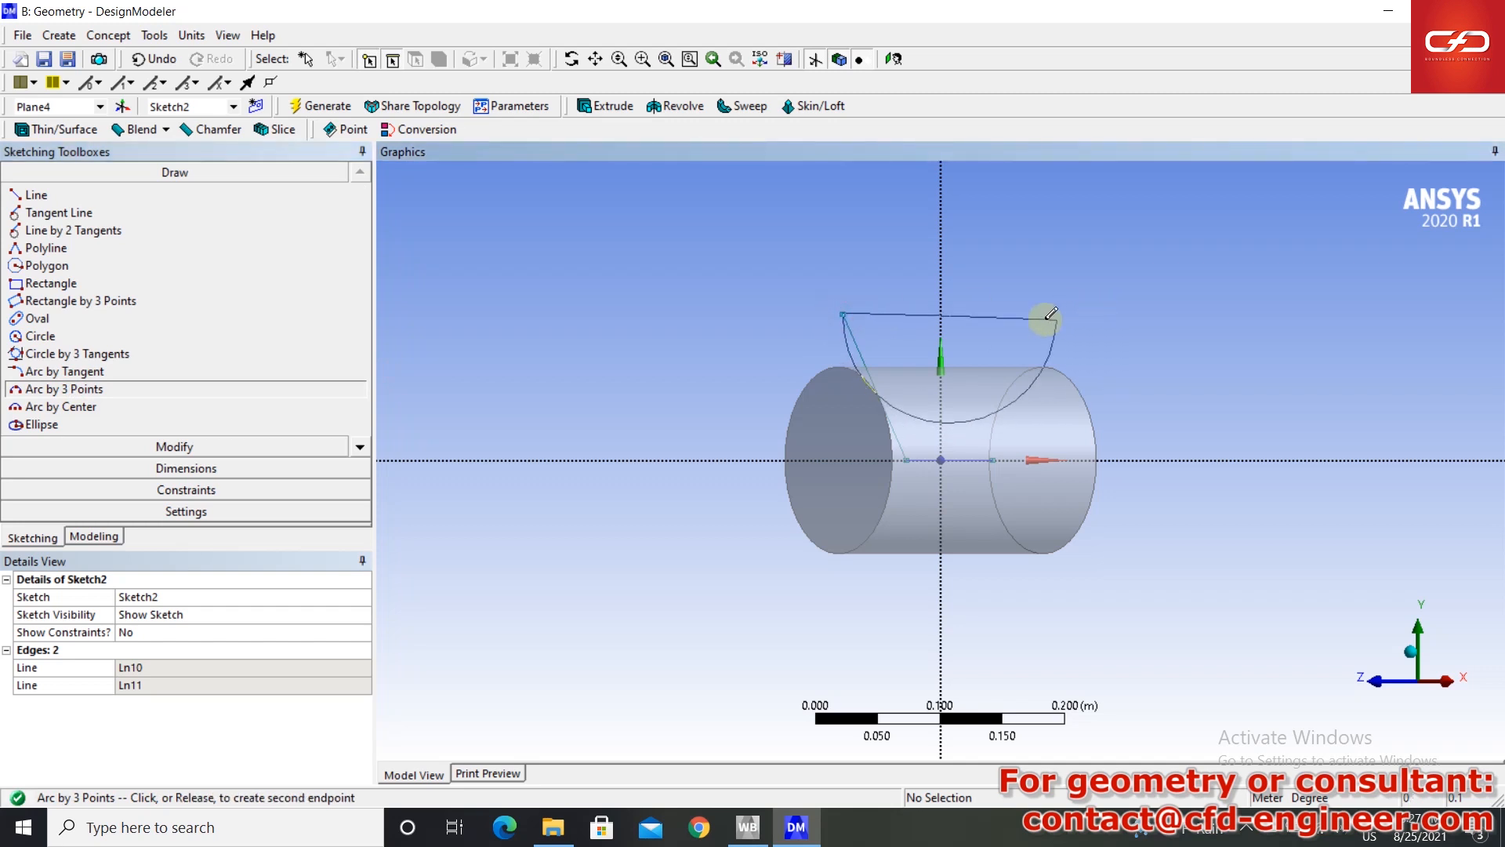
pyautogui.click(1033, 312)
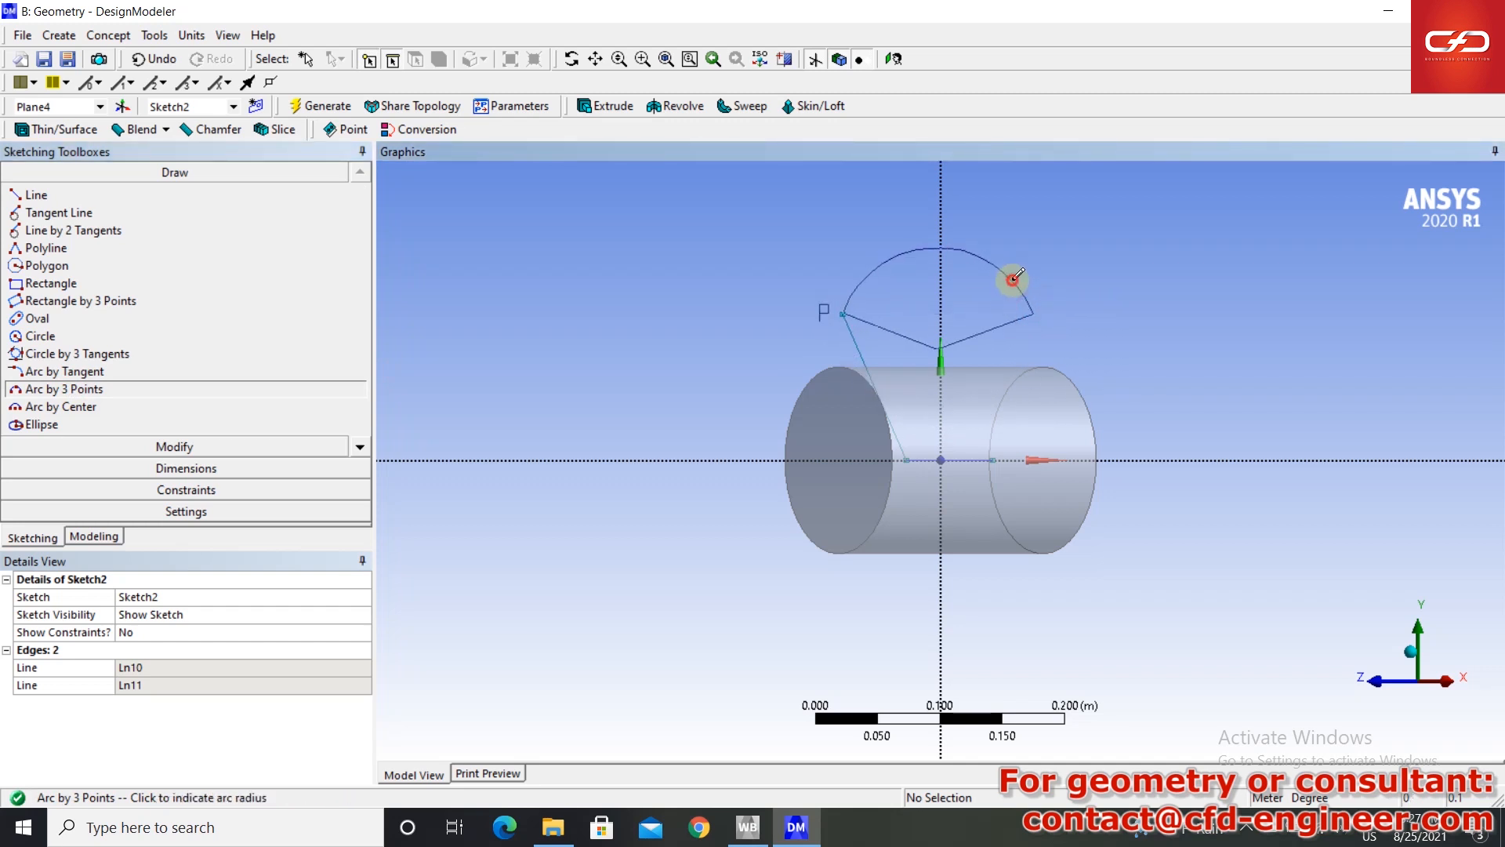
pyautogui.click(1014, 284)
pyautogui.click(47, 195)
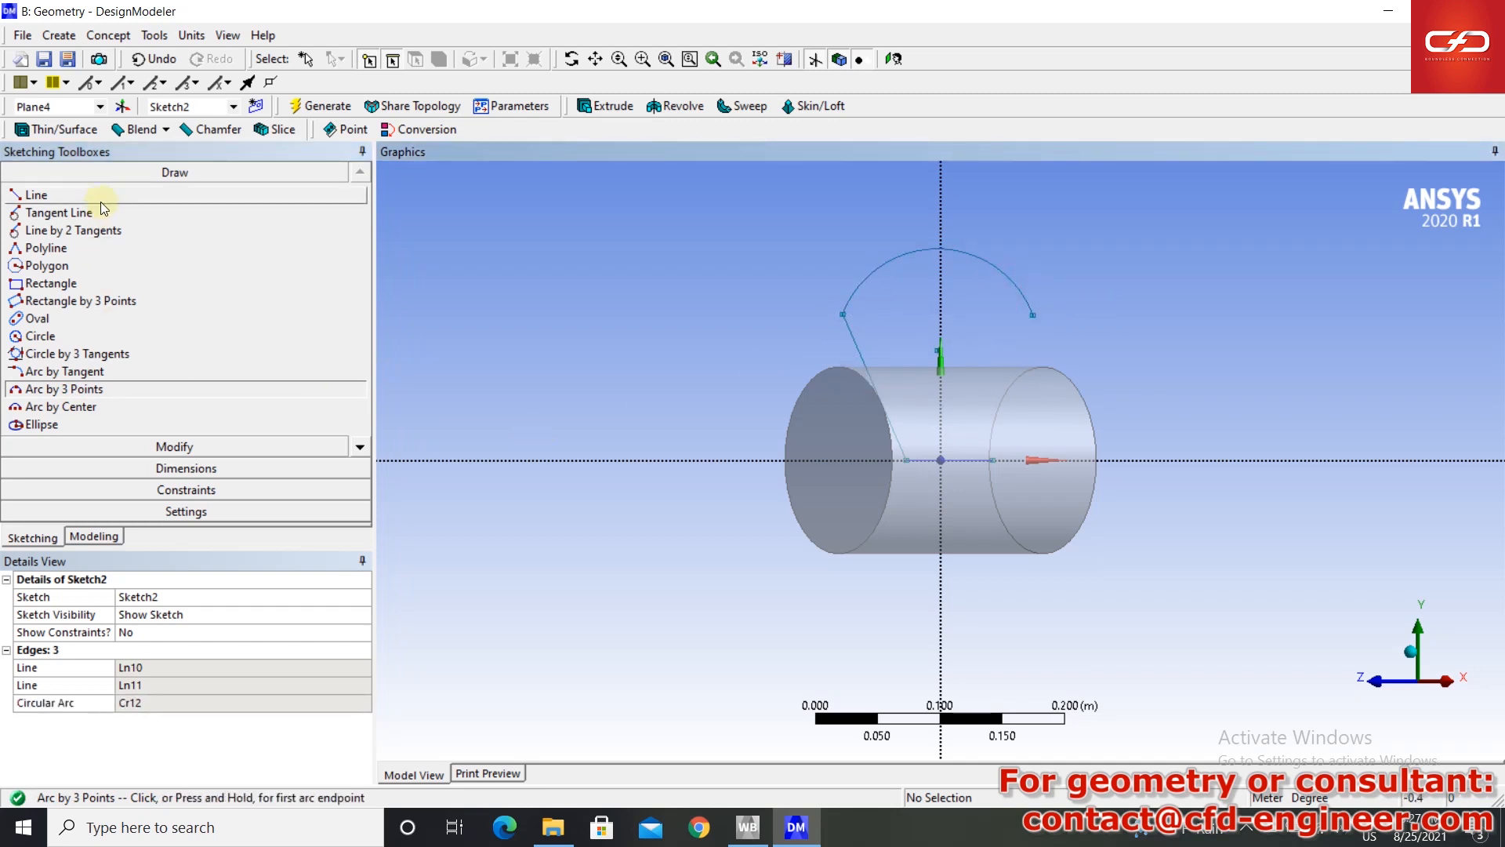
pyautogui.click(1034, 314)
pyautogui.click(993, 460)
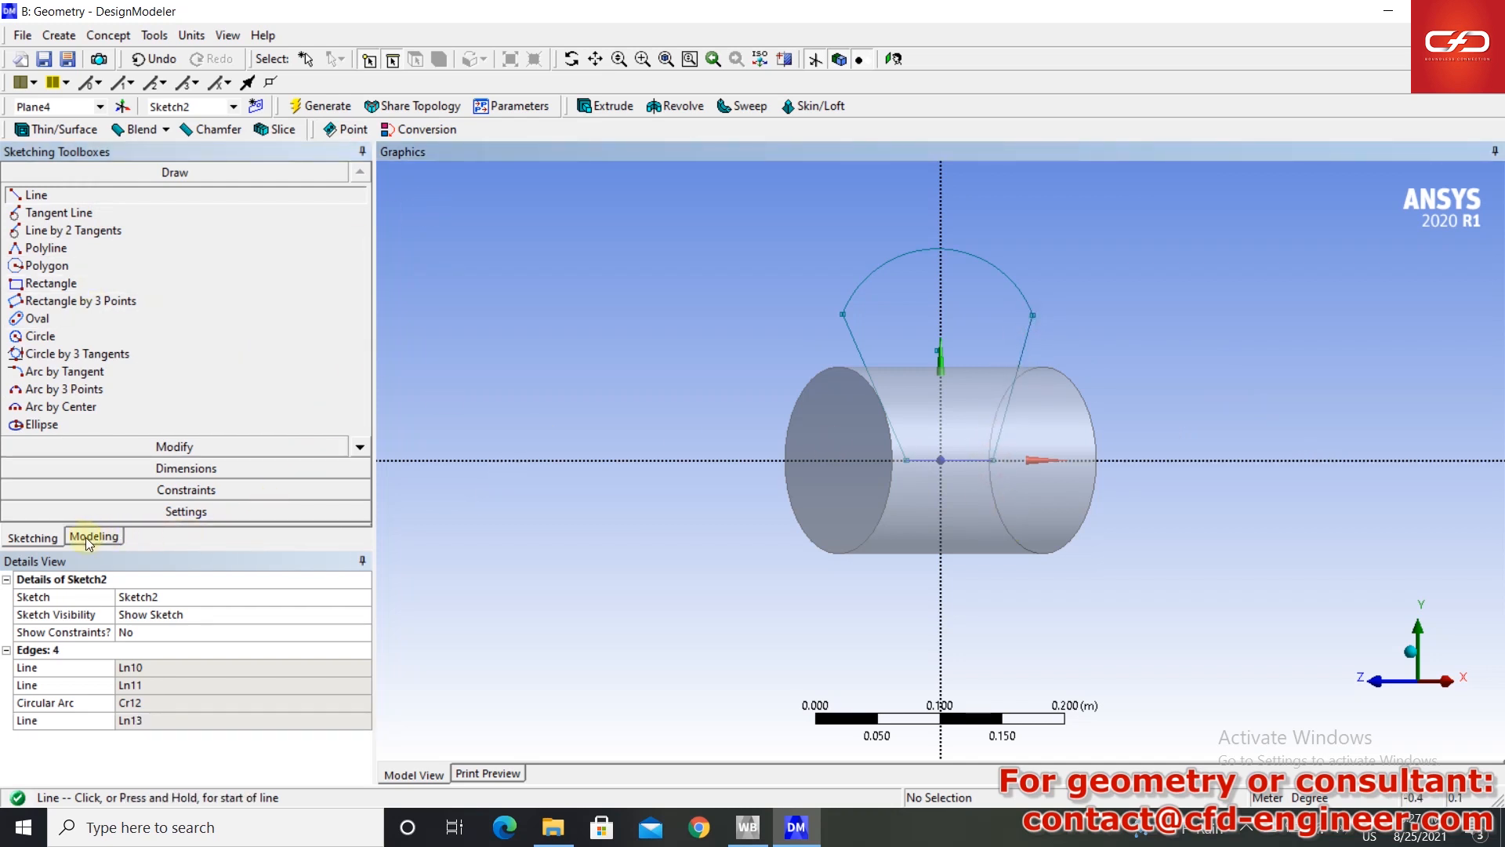
# - Dimension the base line's horizontal length, the left slanted line's length and the top arc's radius
pyautogui.click(193, 469)
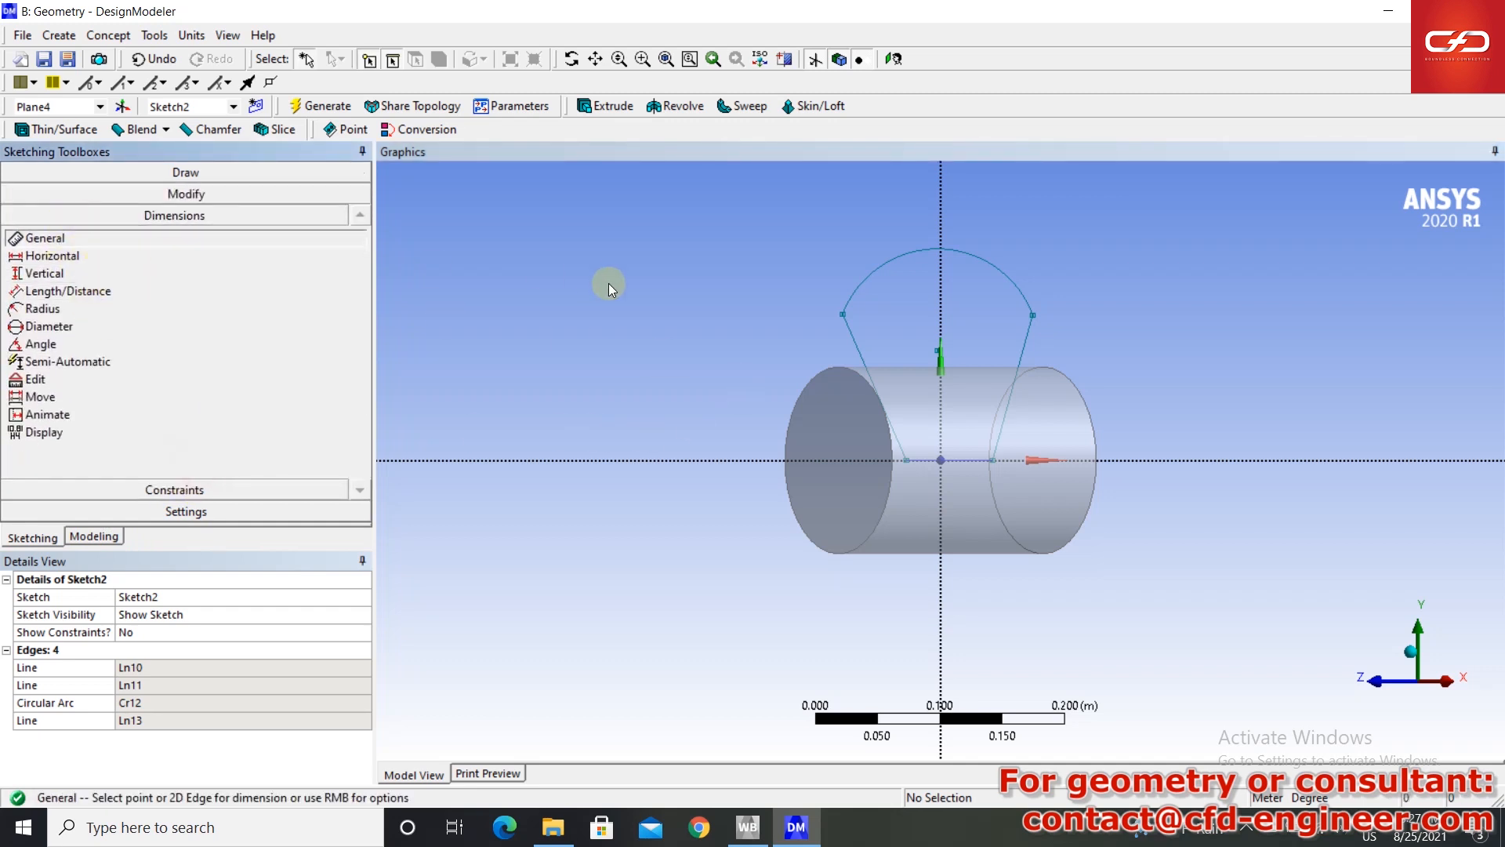
pyautogui.click(960, 461)
pyautogui.click(958, 496)
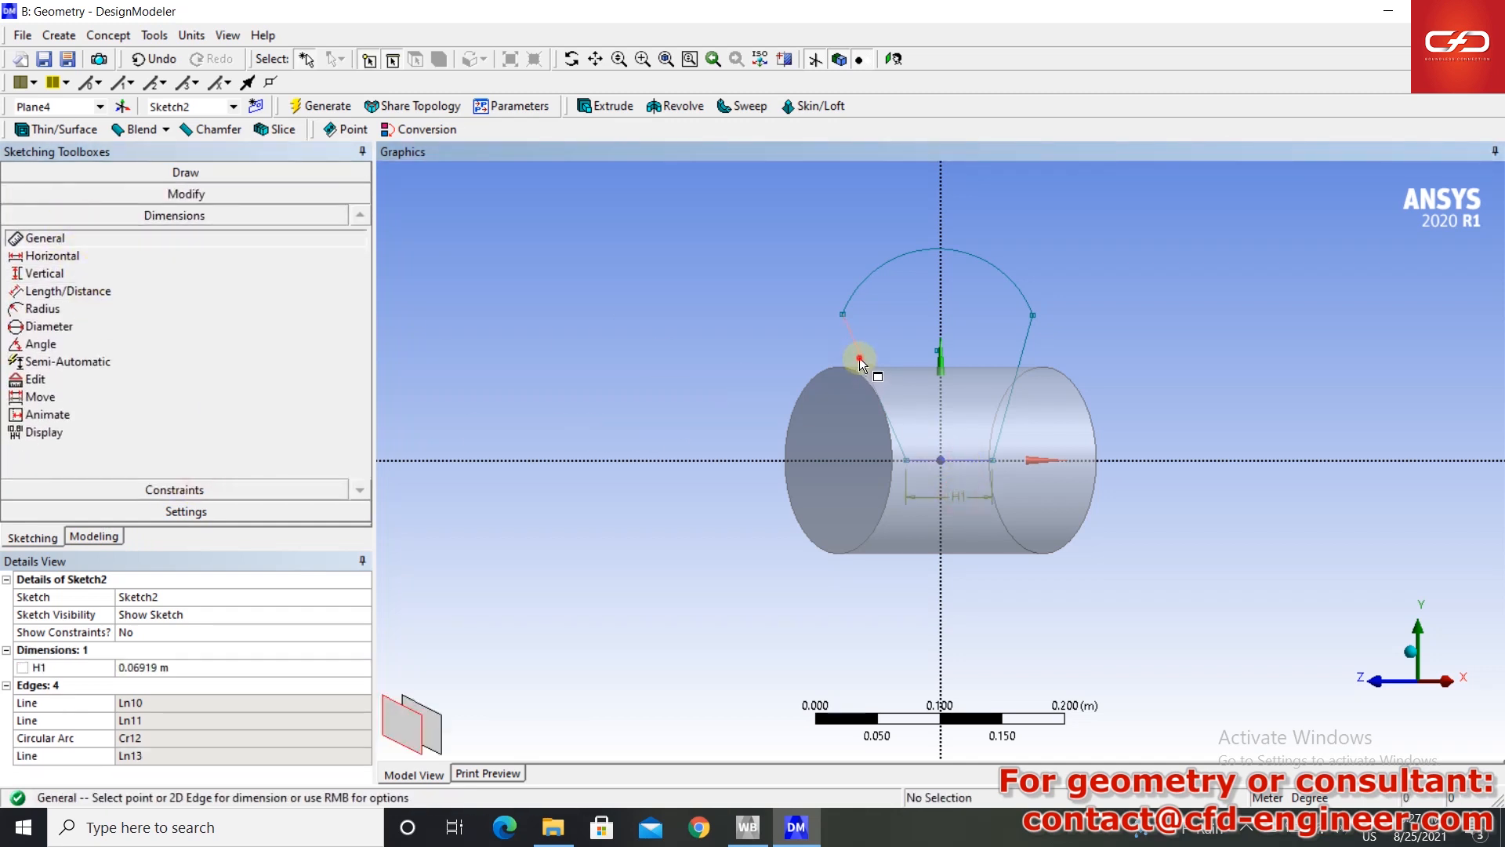
pyautogui.click(859, 360)
pyautogui.click(819, 381)
pyautogui.click(888, 262)
pyautogui.click(899, 297)
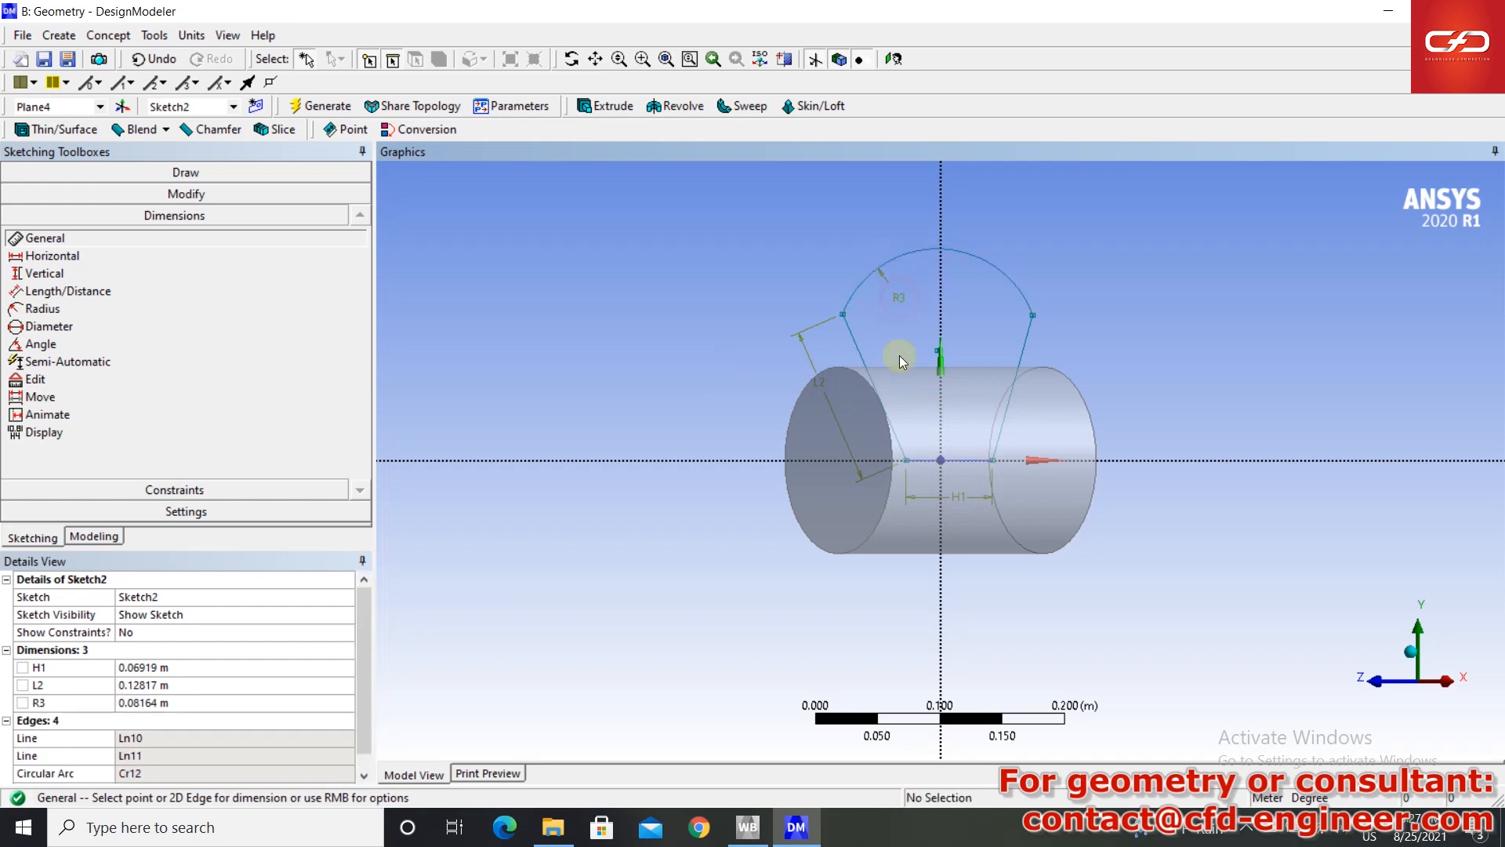
# - Constrain the profile's slanted side lines, the arc's endpoints and the base line's endpoints symmetric about the vertical axis
pyautogui.click(141, 489)
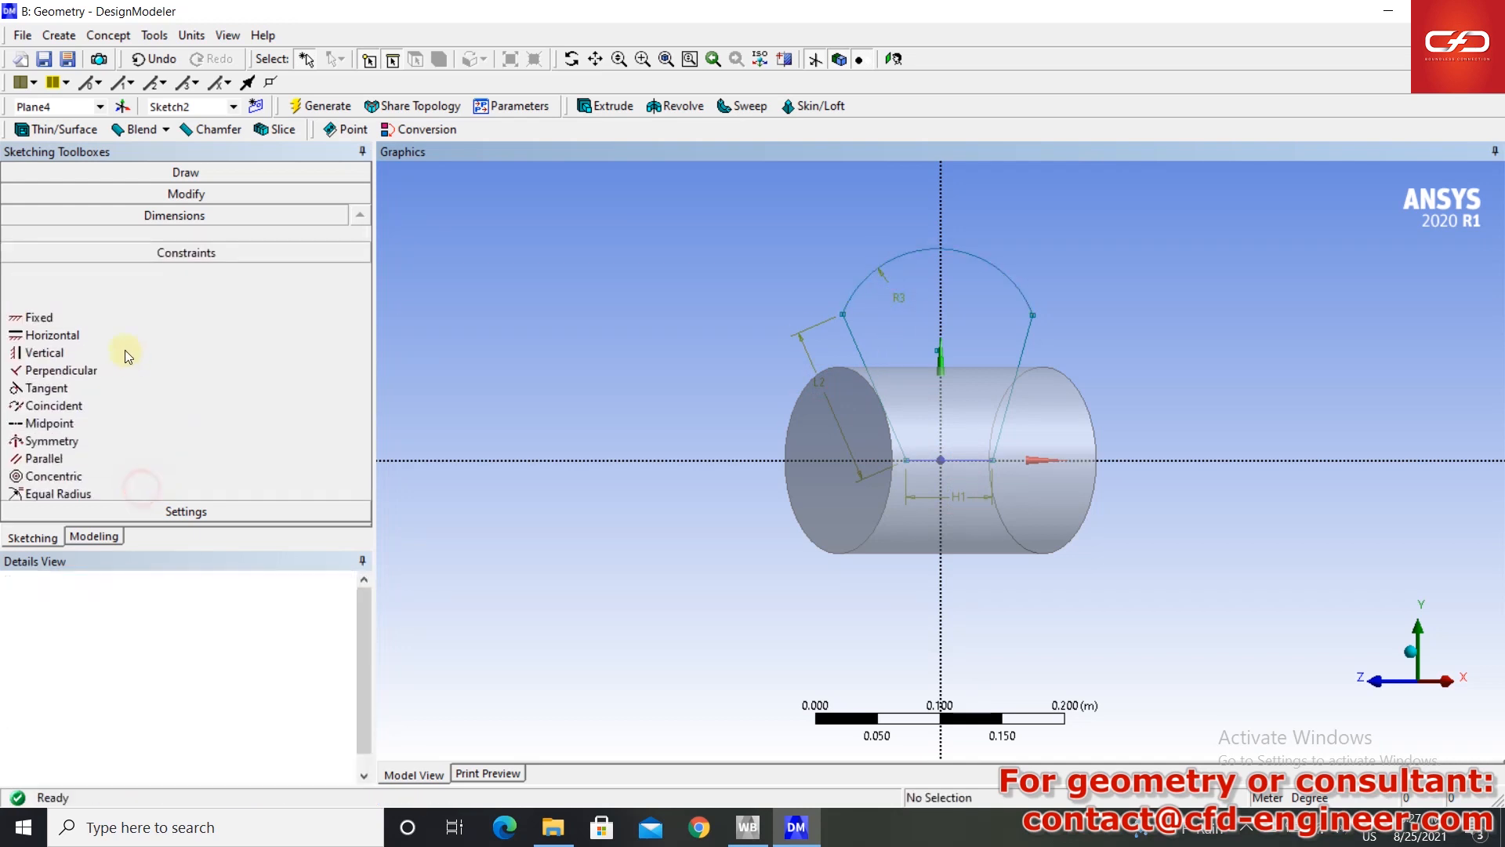
pyautogui.click(82, 382)
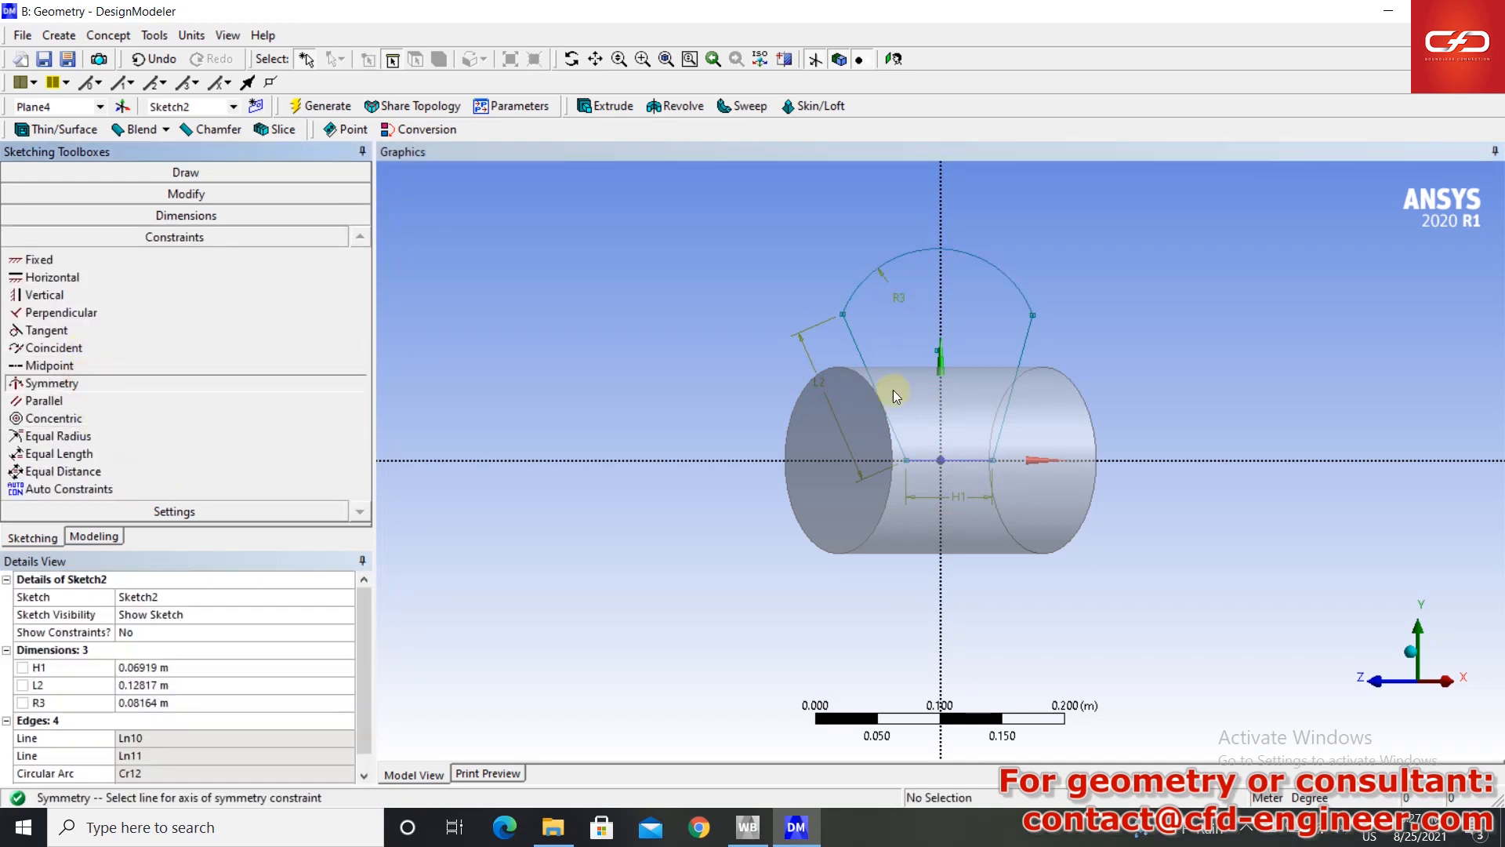
pyautogui.click(941, 312)
pyautogui.click(863, 349)
pyautogui.click(1027, 345)
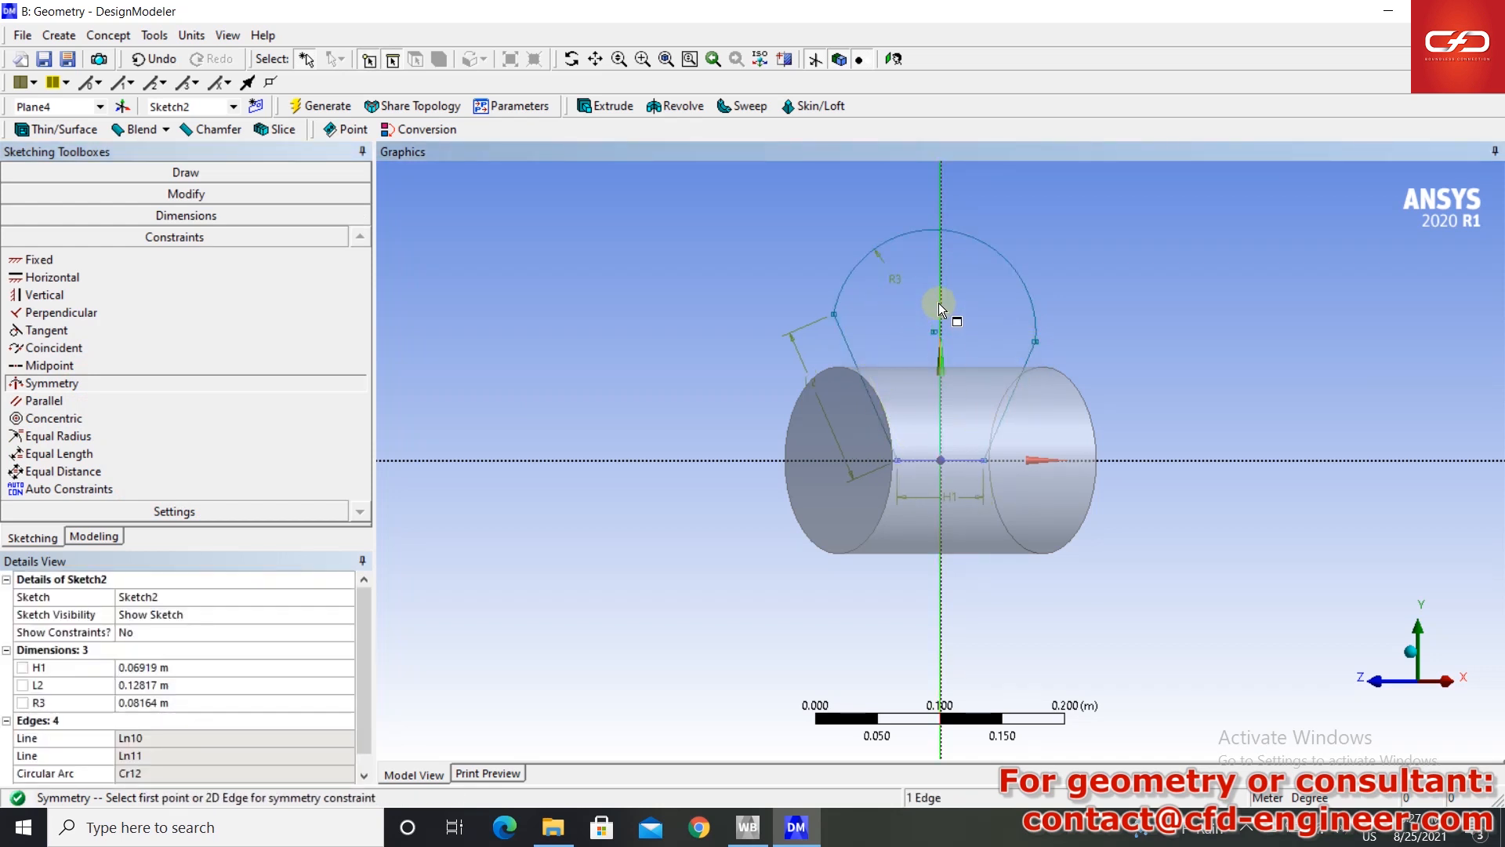
pyautogui.click(834, 314)
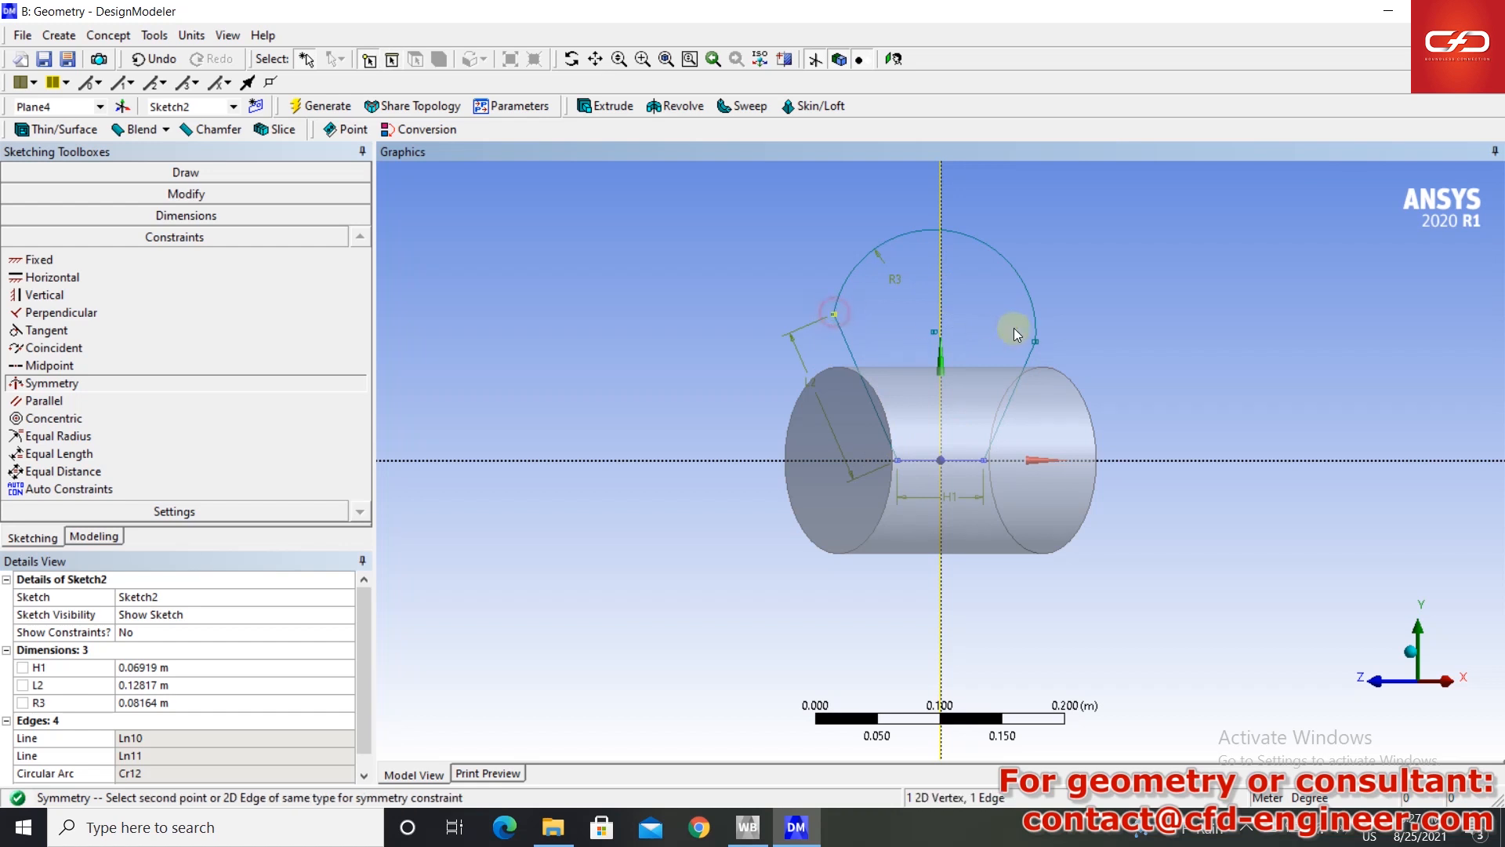
pyautogui.click(1037, 342)
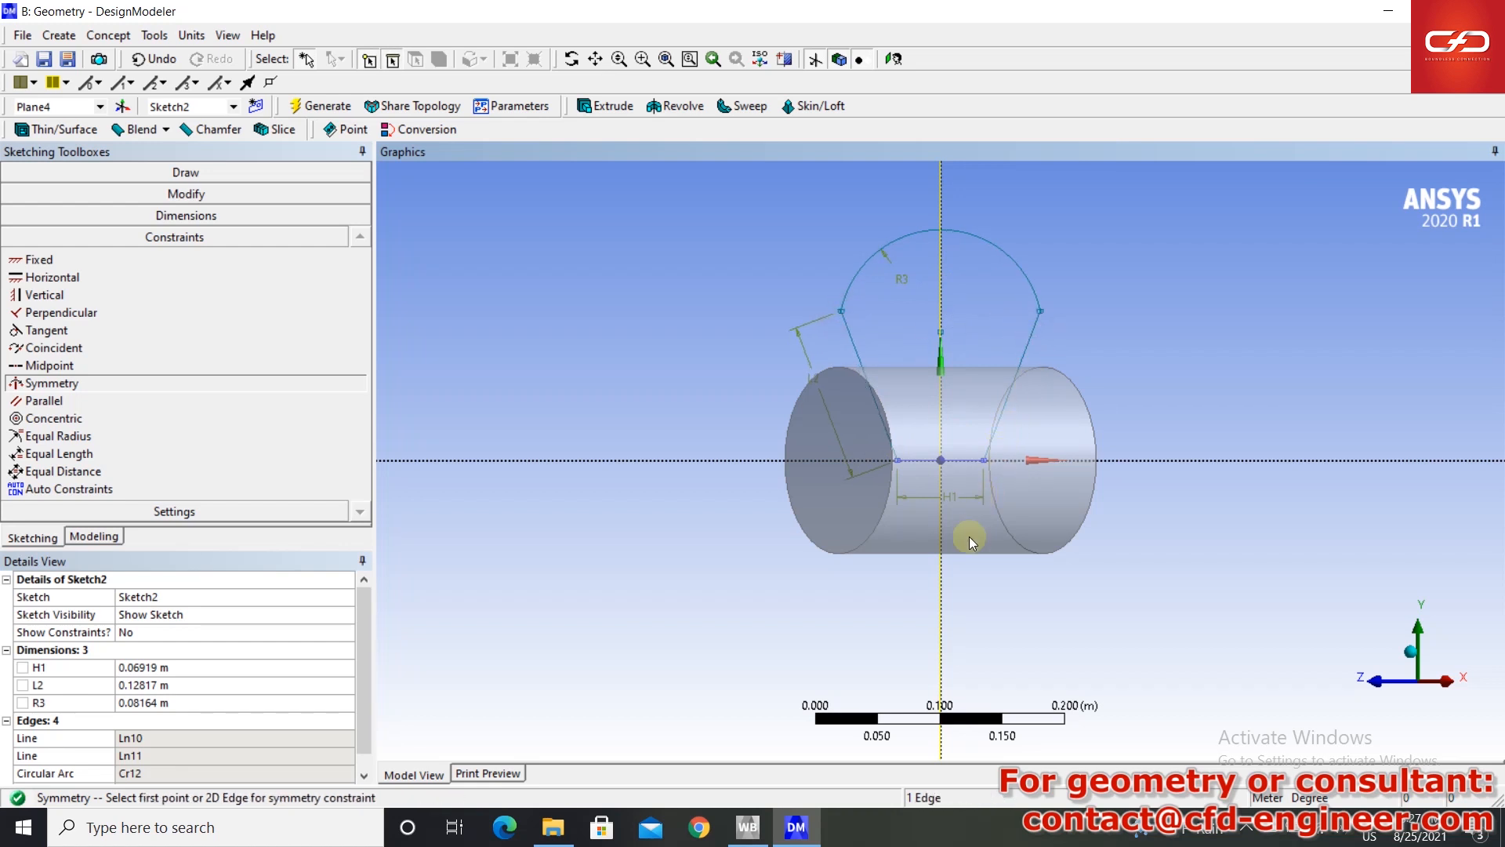
pyautogui.click(984, 462)
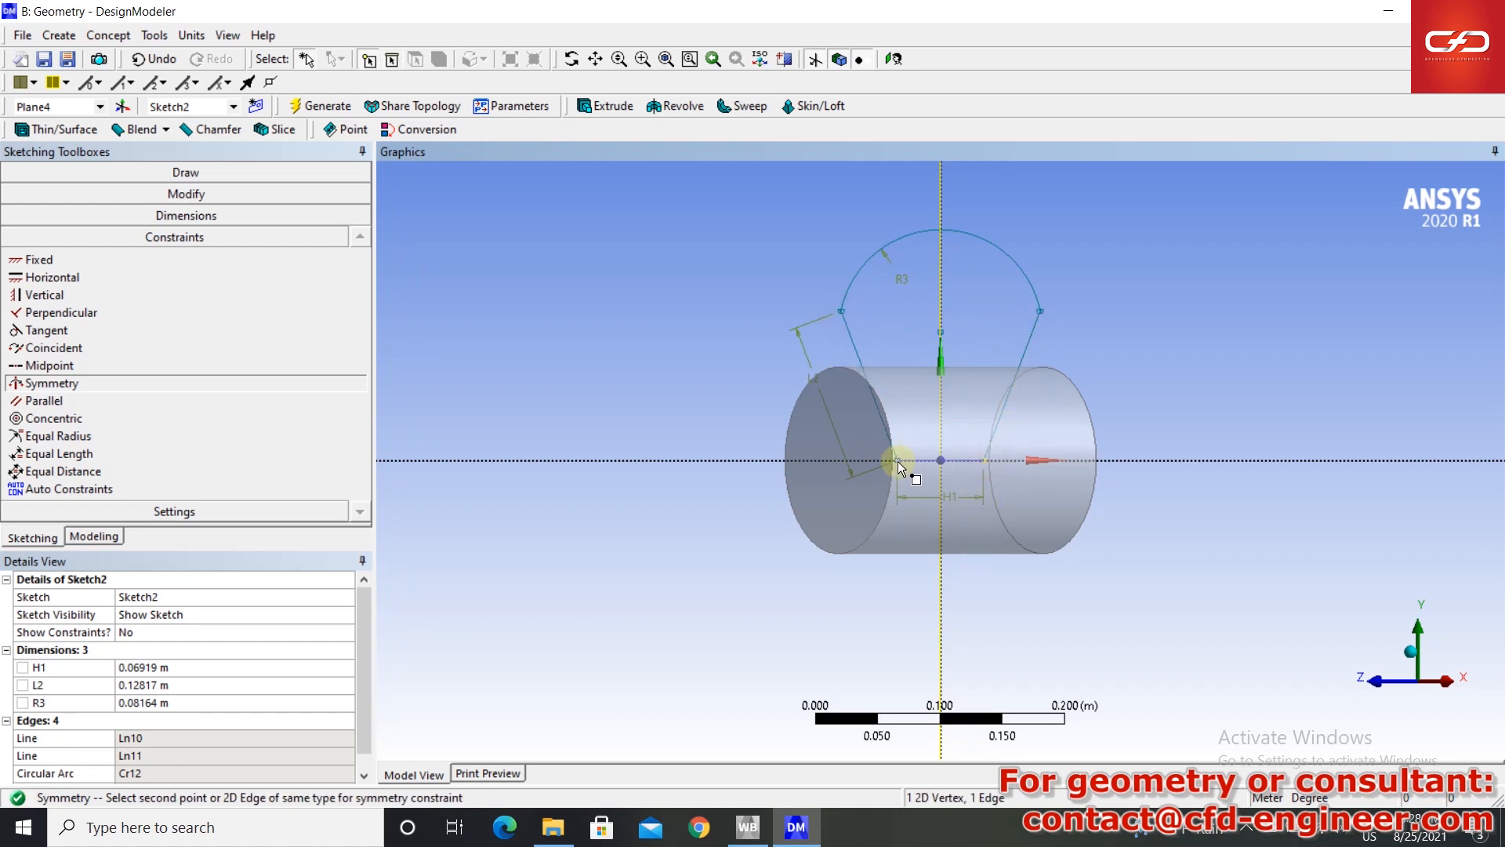
pyautogui.click(897, 461)
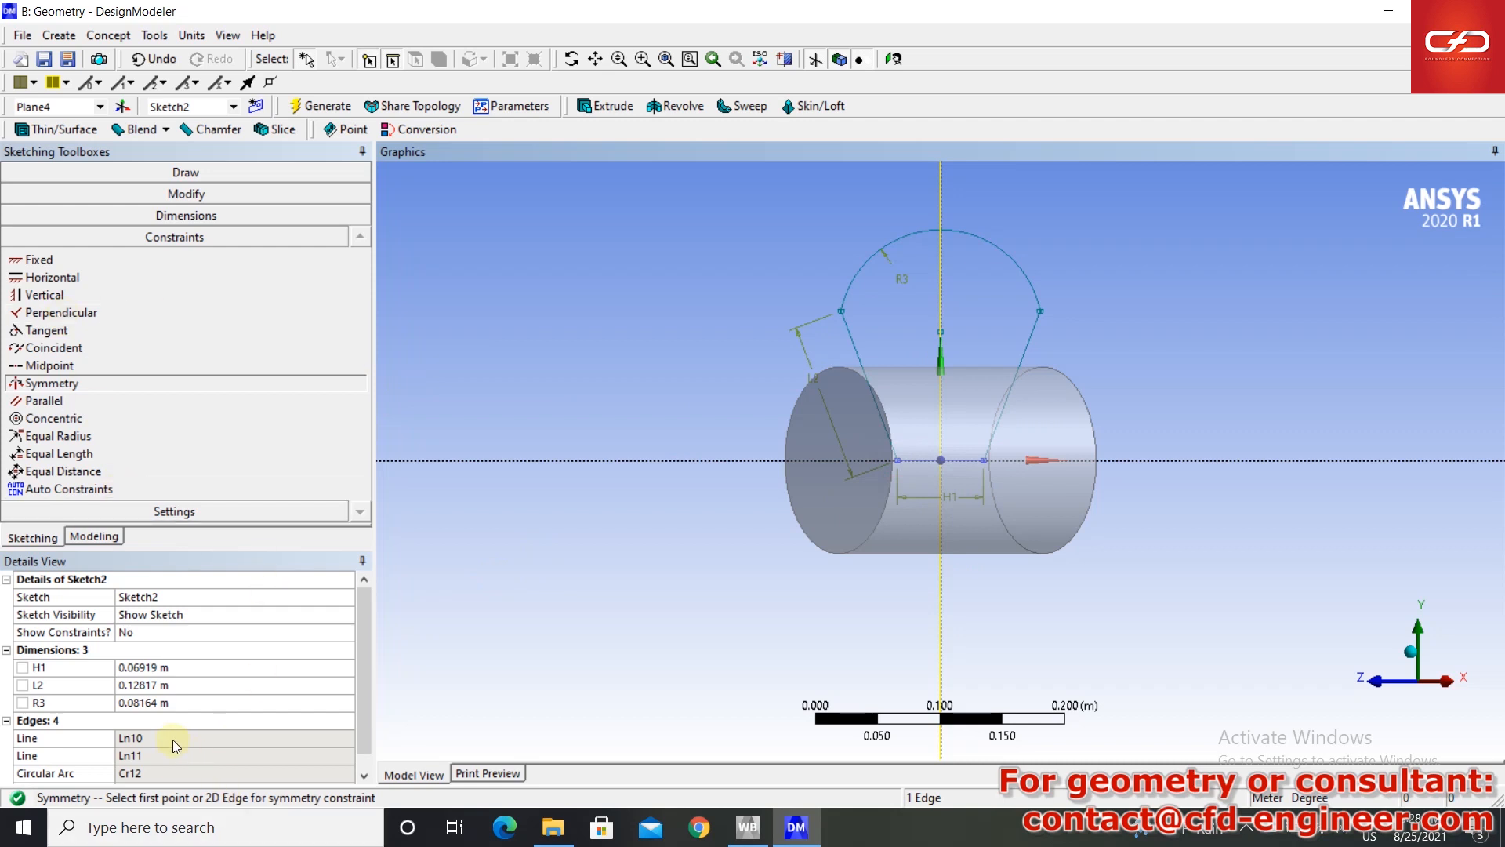
# - Add an angle dimension between the base line and the left slanted line and set it to 95°
pyautogui.click(188, 216)
pyautogui.click(91, 344)
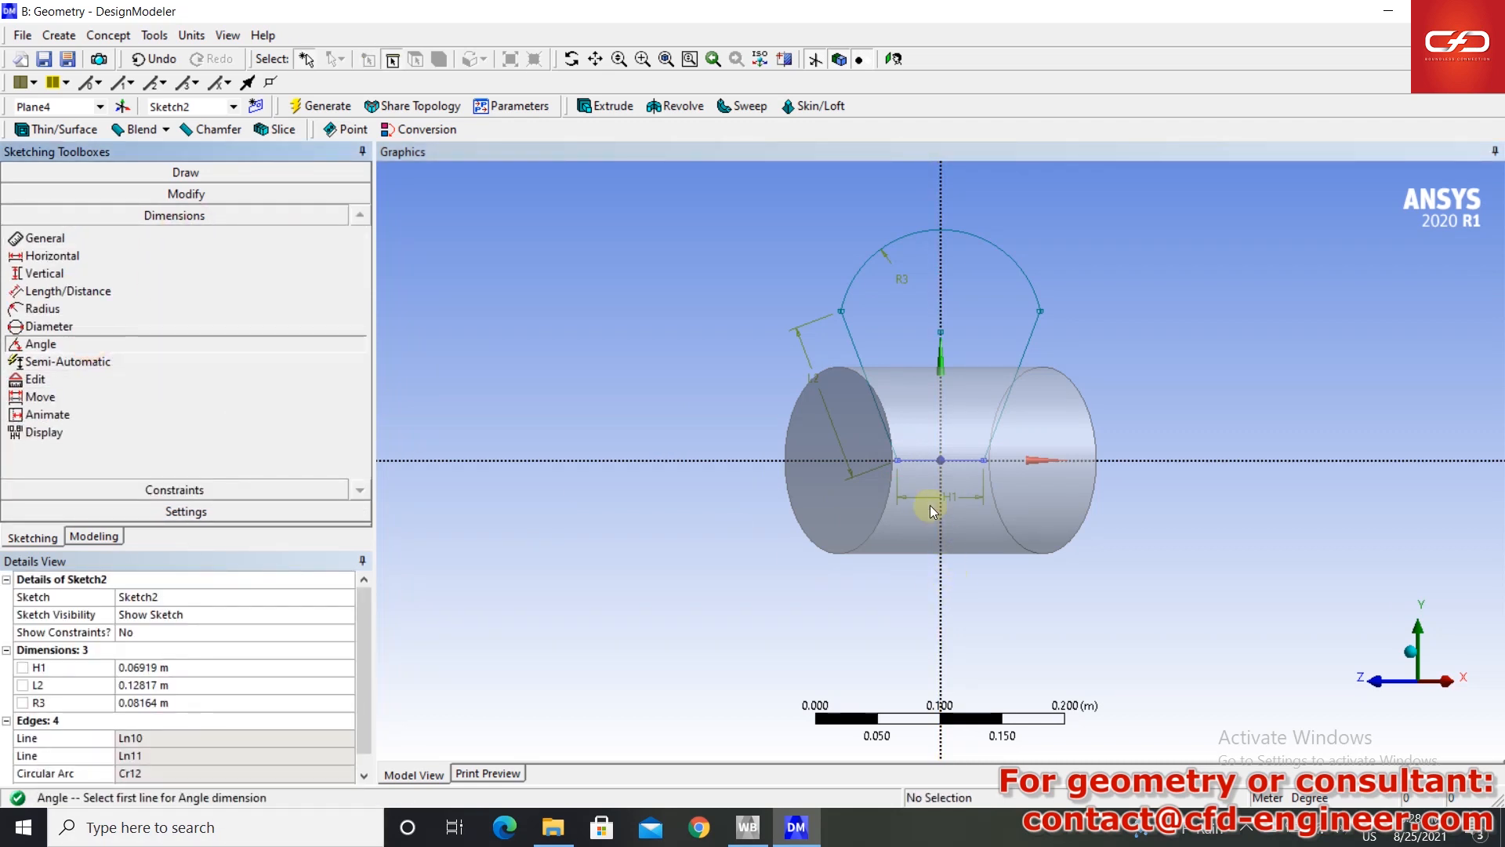
pyautogui.click(909, 460)
pyautogui.click(901, 454)
pyautogui.click(912, 441)
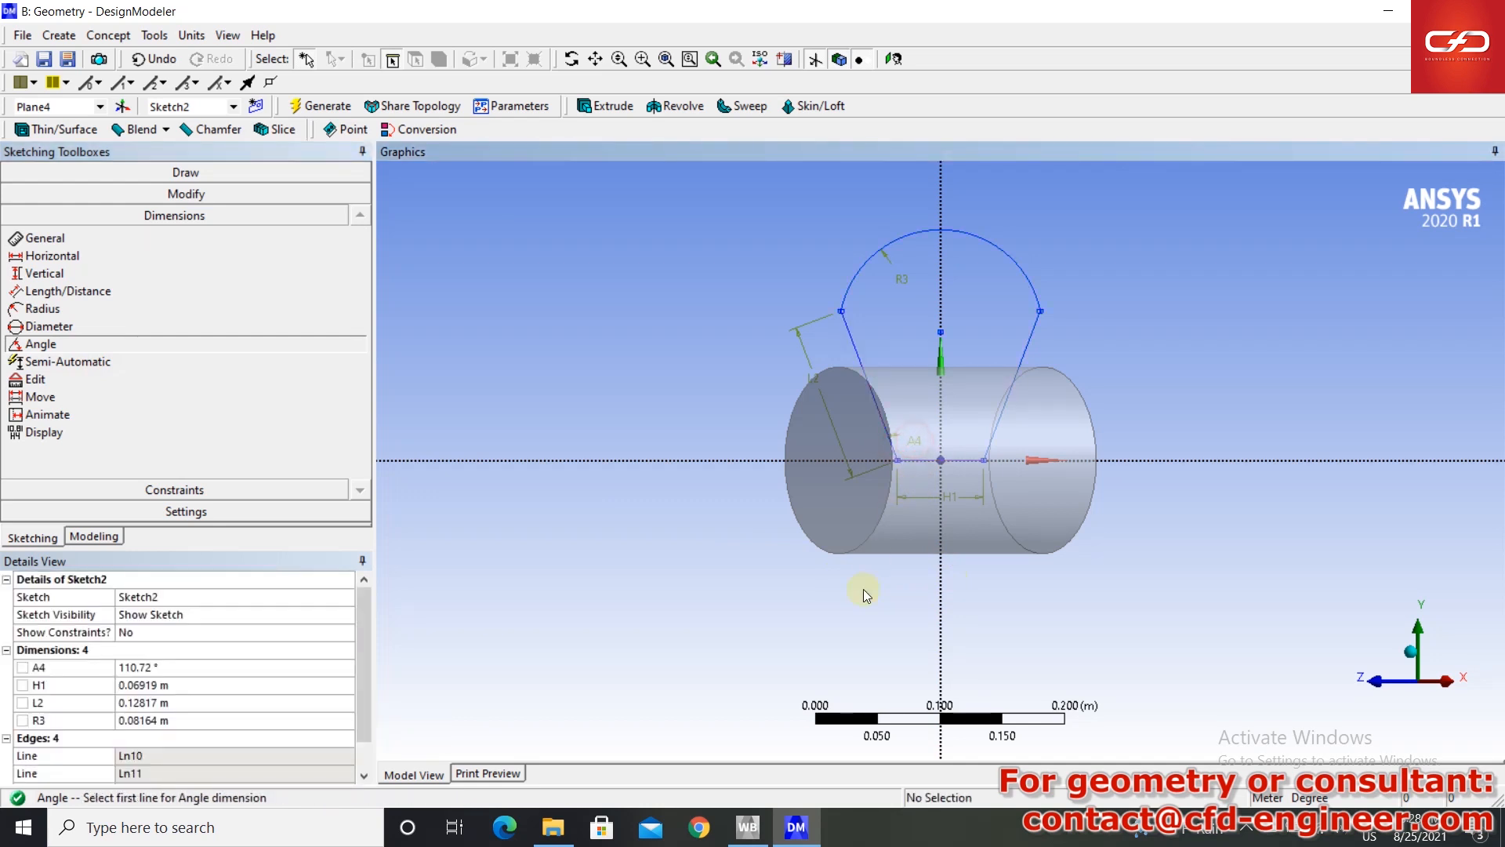
pyautogui.click(156, 668)
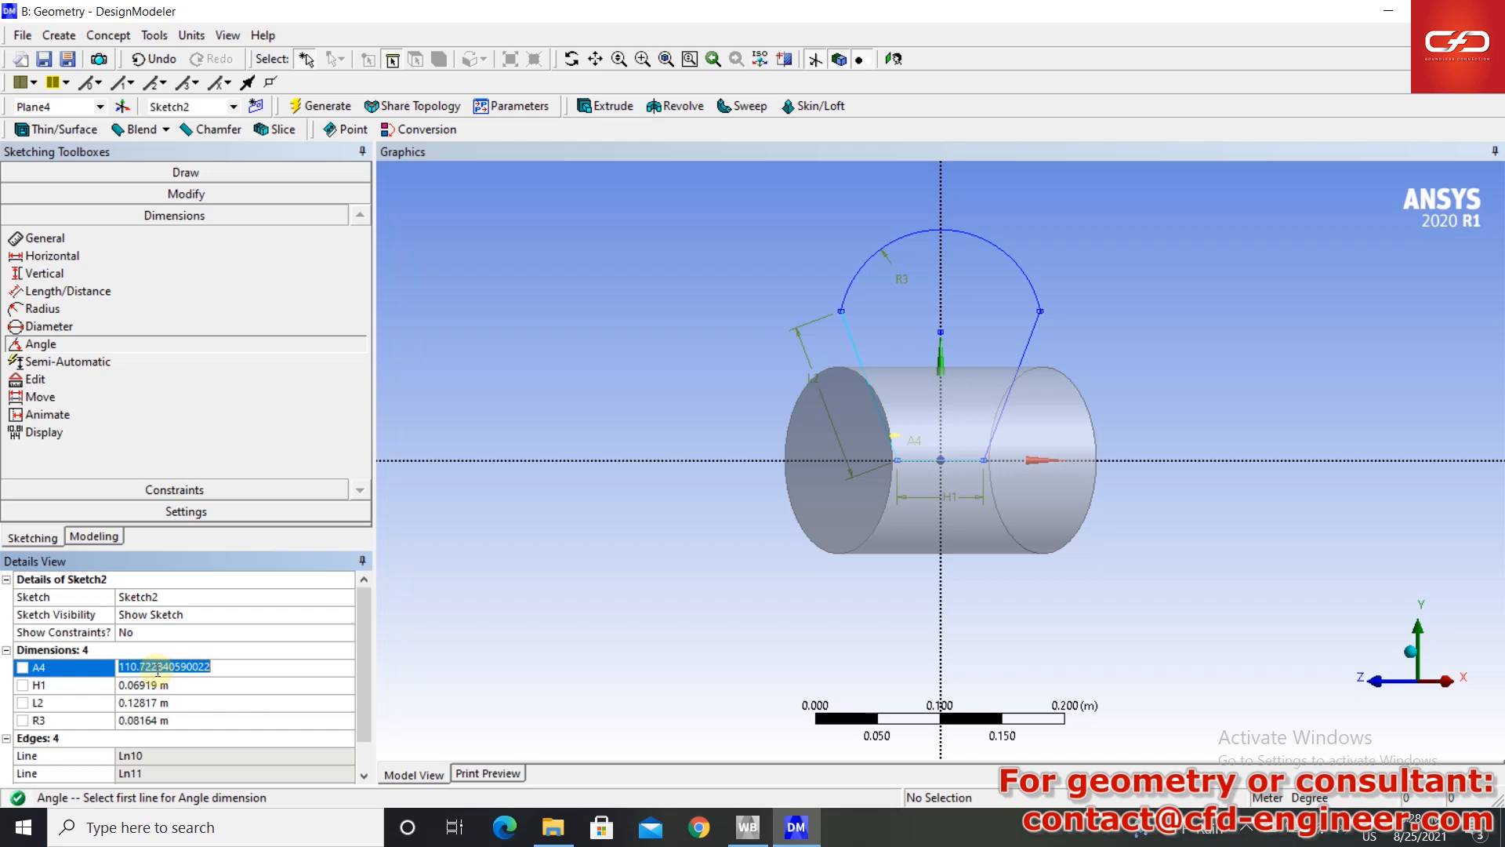
pyautogui.write('95')
pyautogui.press('Return')
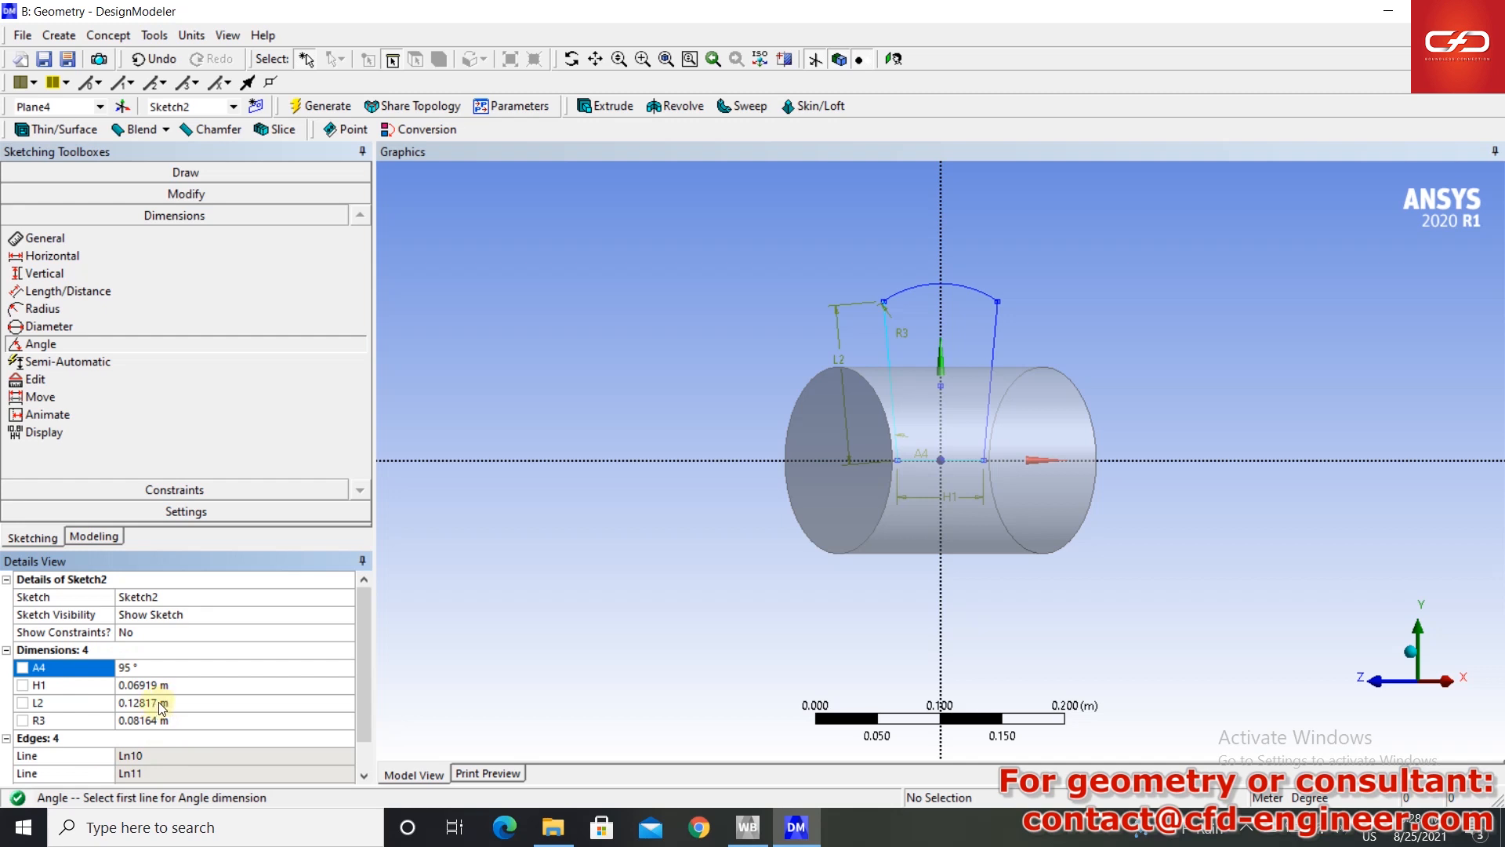
# - Set the left slanted line's length to 0.5 m and the top arc's radius to 0.2 m
pyautogui.click(158, 703)
pyautogui.write('0.5')
pyautogui.press('Return')
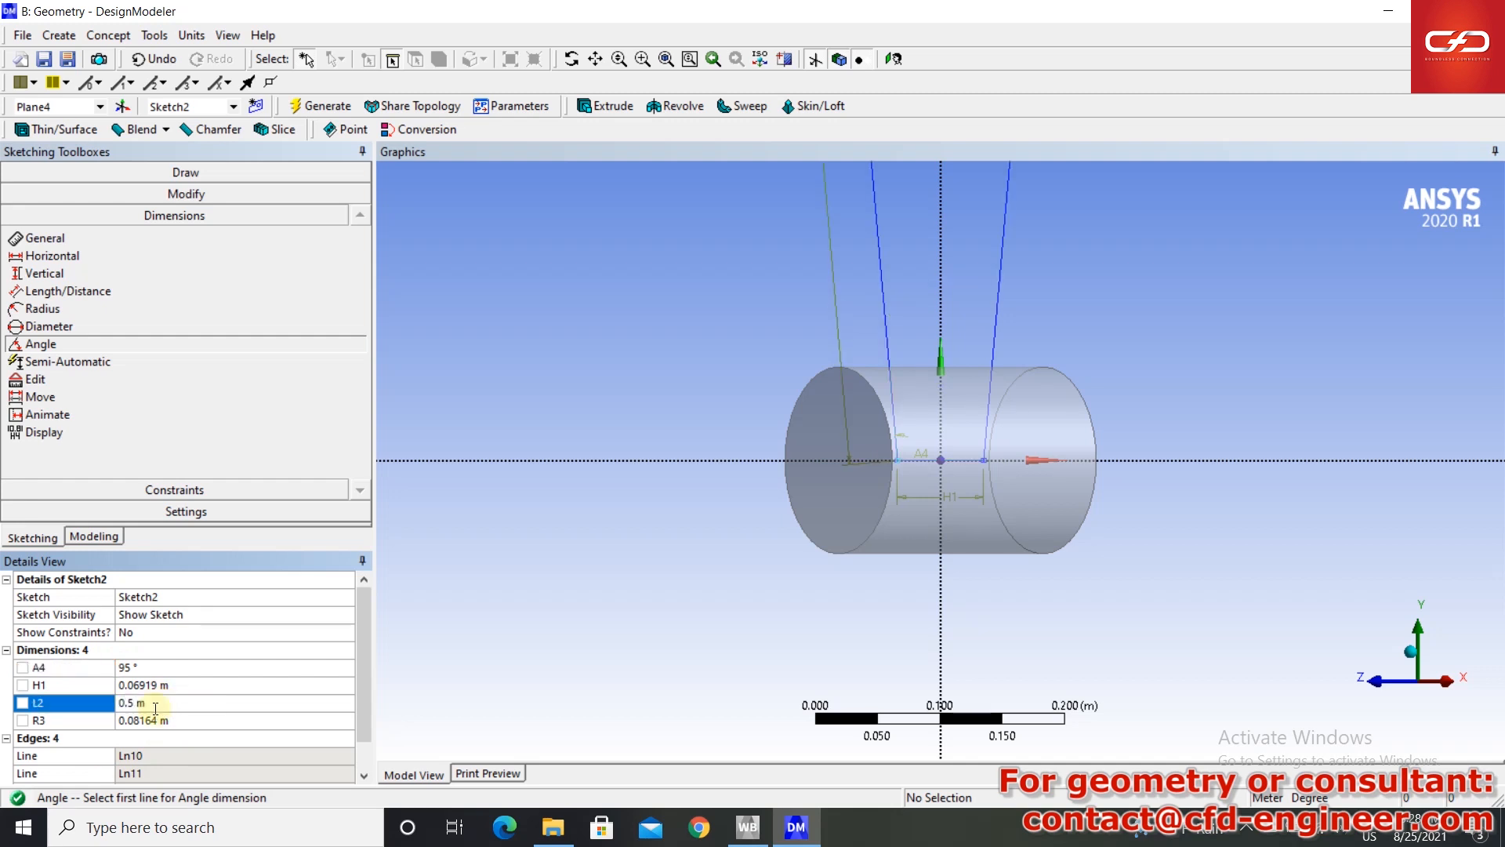
pyautogui.click(185, 719)
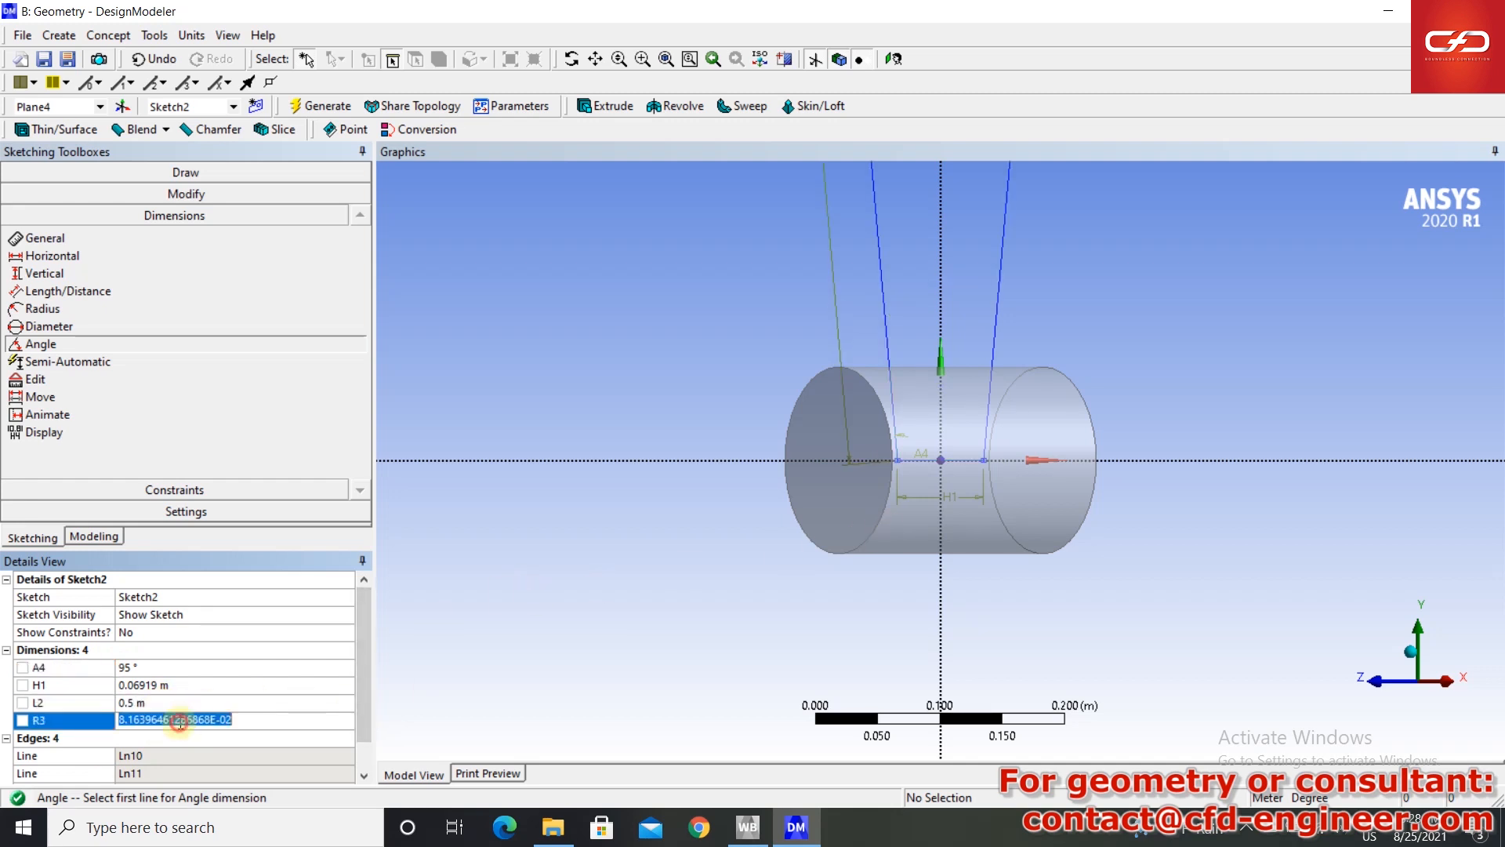
pyautogui.scroll(-5, 993, 517)
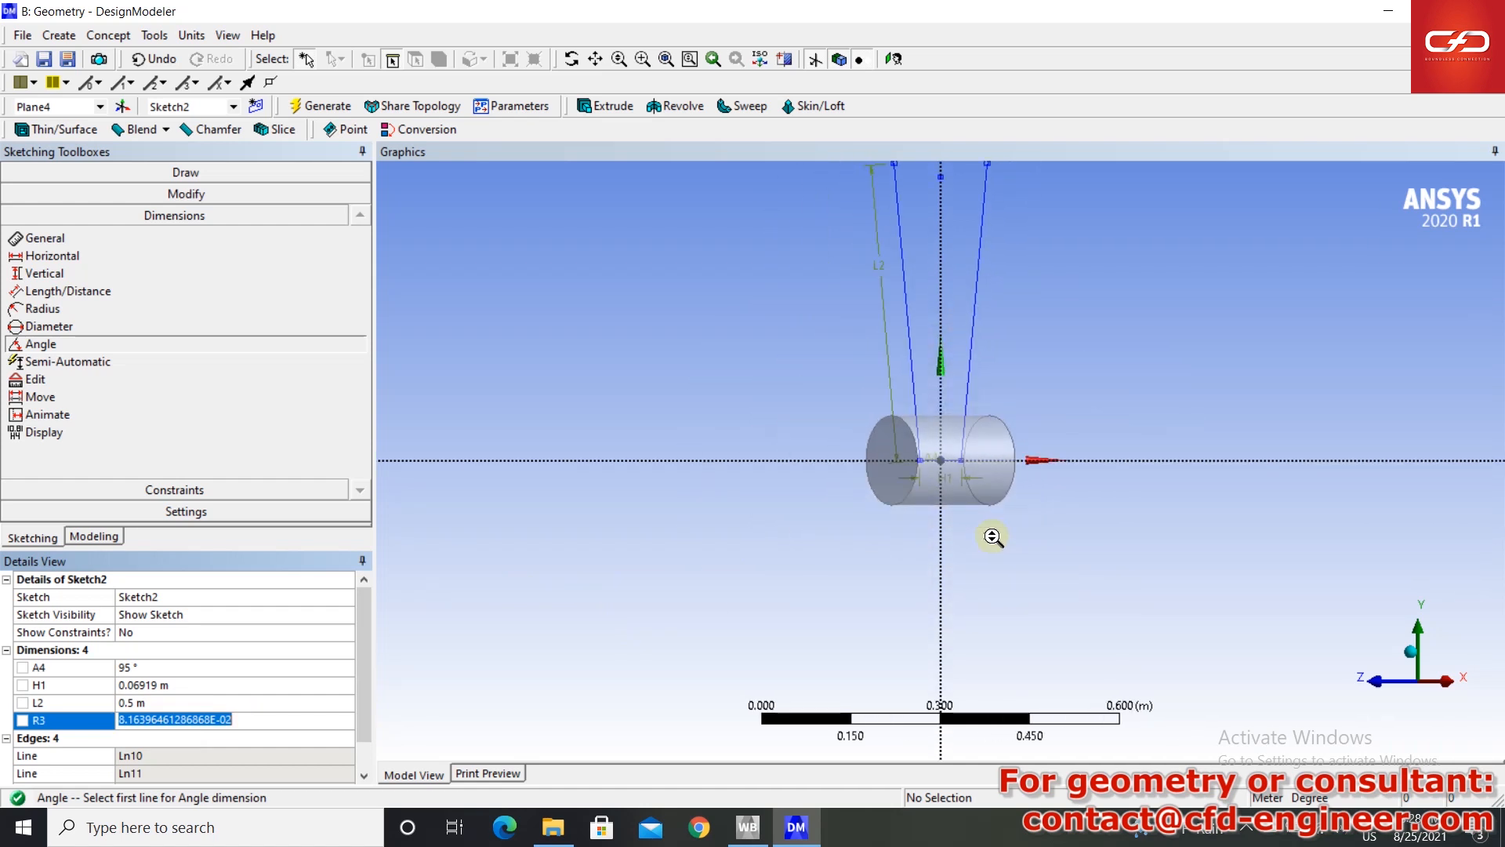
pyautogui.write('0.2')
pyautogui.press('Return')
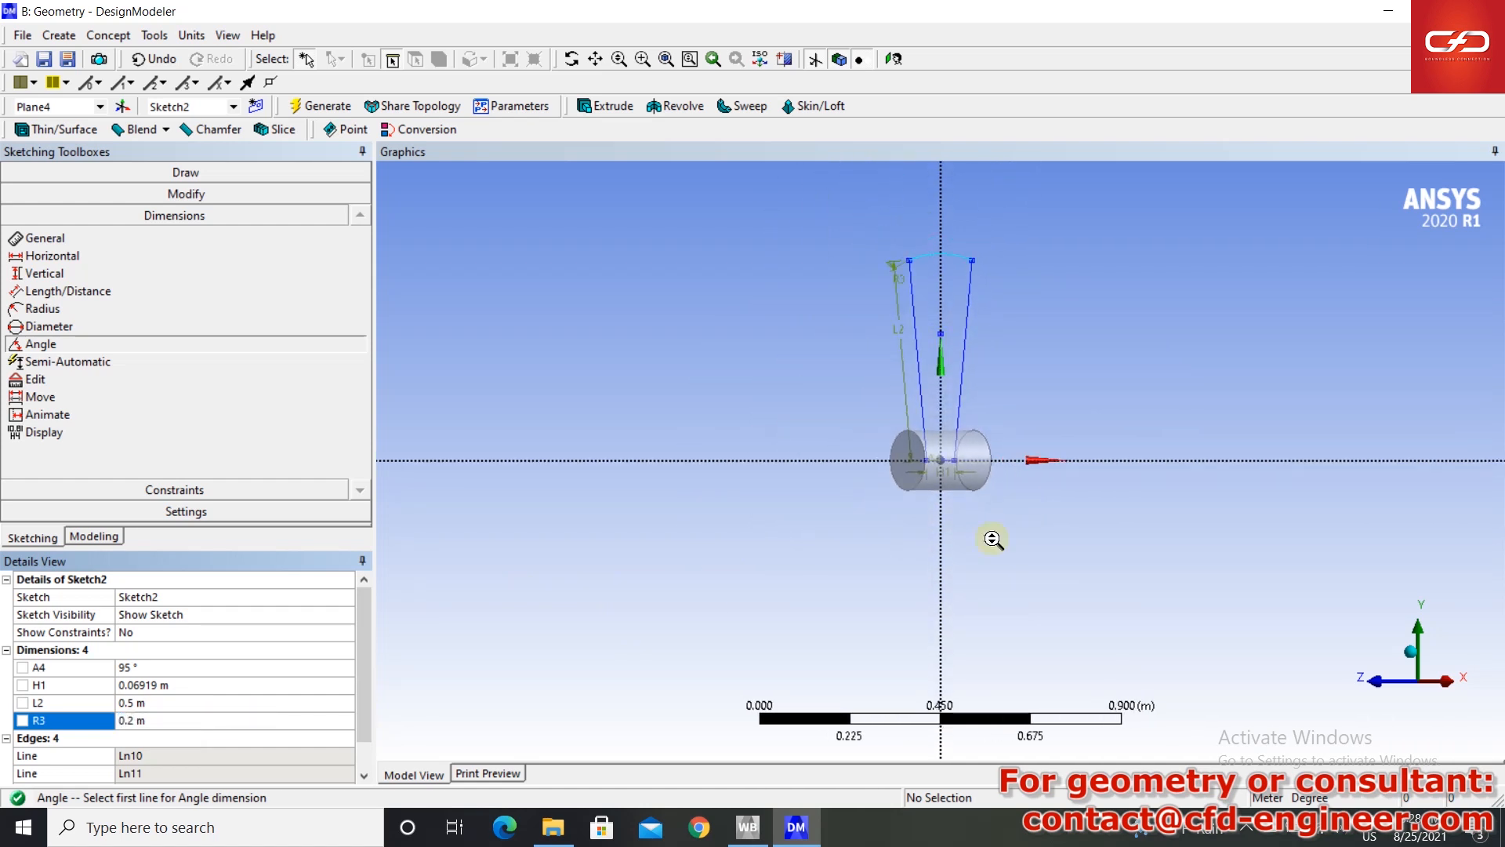
# - Set the base line's horizontal length to 0.15 m
pyautogui.click(166, 686)
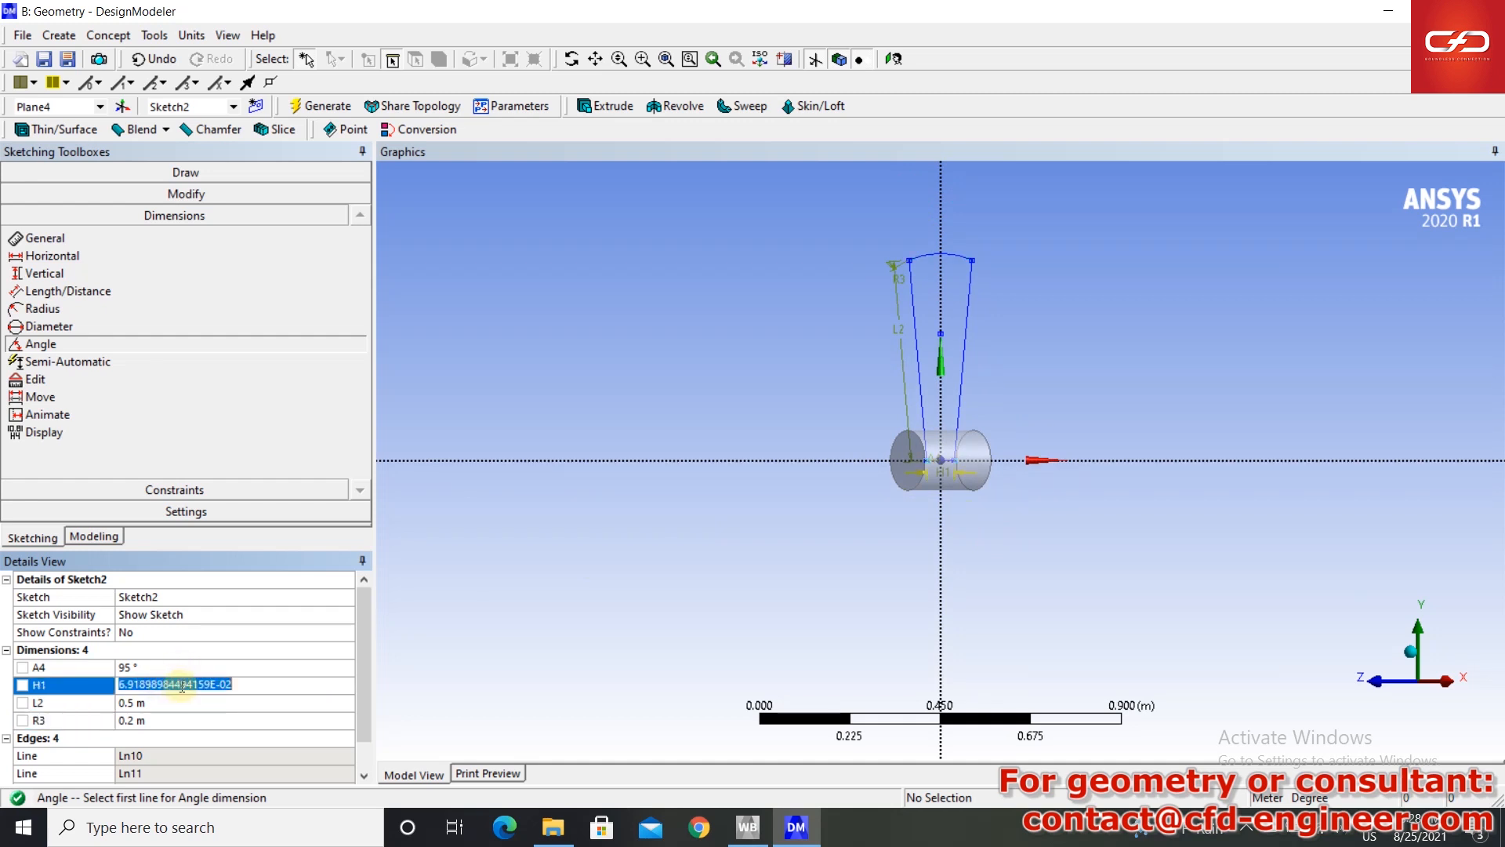
pyautogui.write('0.15')
pyautogui.press('Return')
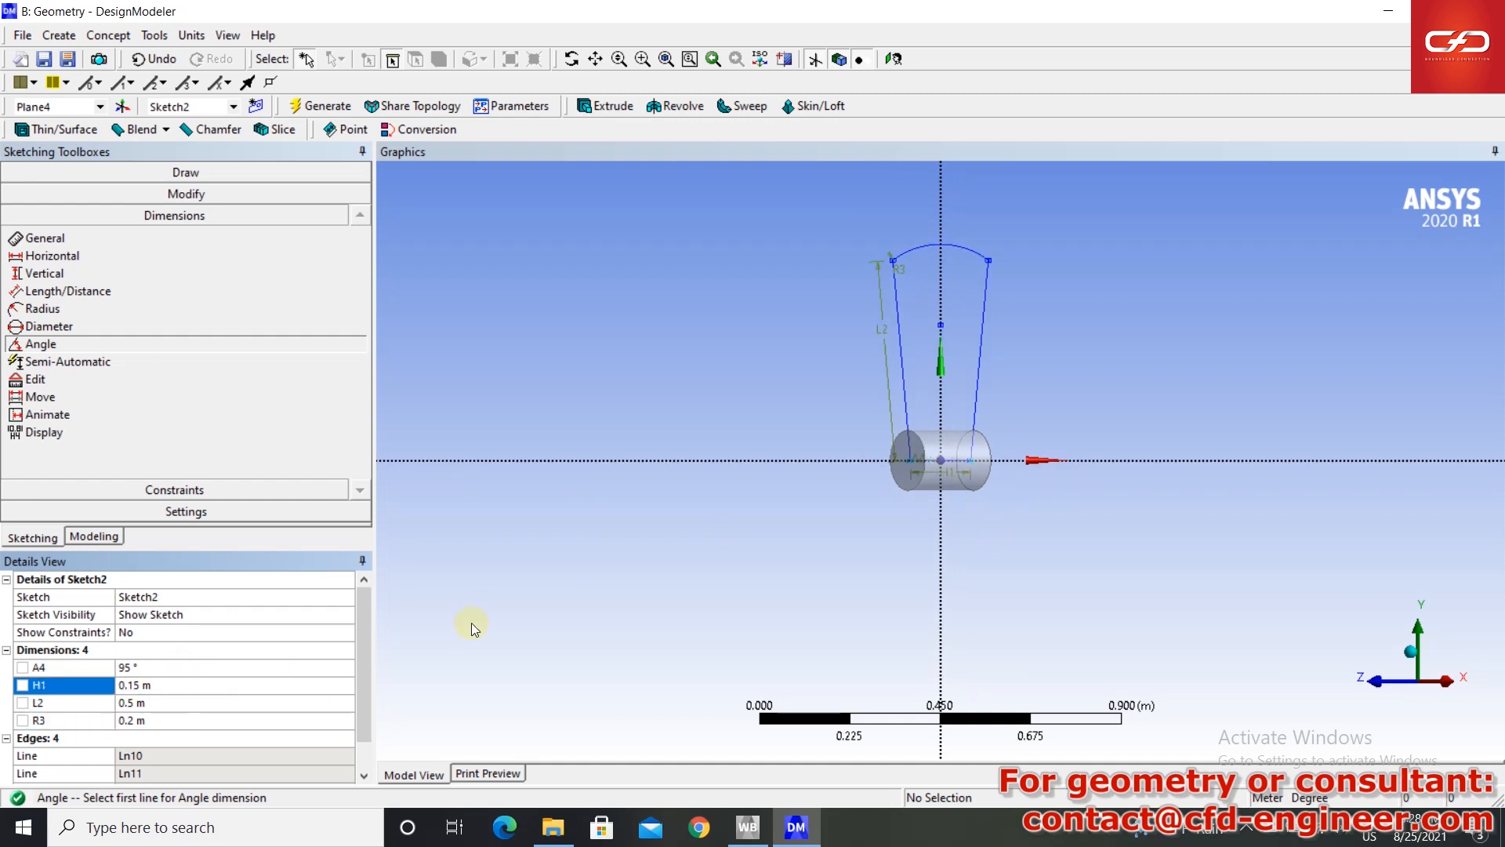
# - Start an extrusion of the blade sketch with the operation set to Add Frozen
pyautogui.scroll(2, 990, 467)
pyautogui.moveTo(1022, 451)
pyautogui.mouseDown(button='middle')
pyautogui.moveTo(1085, 363)
pyautogui.moveTo(1035, 497)
pyautogui.moveTo(1033, 451)
pyautogui.mouseUp(button='middle')
pyautogui.click(604, 106)
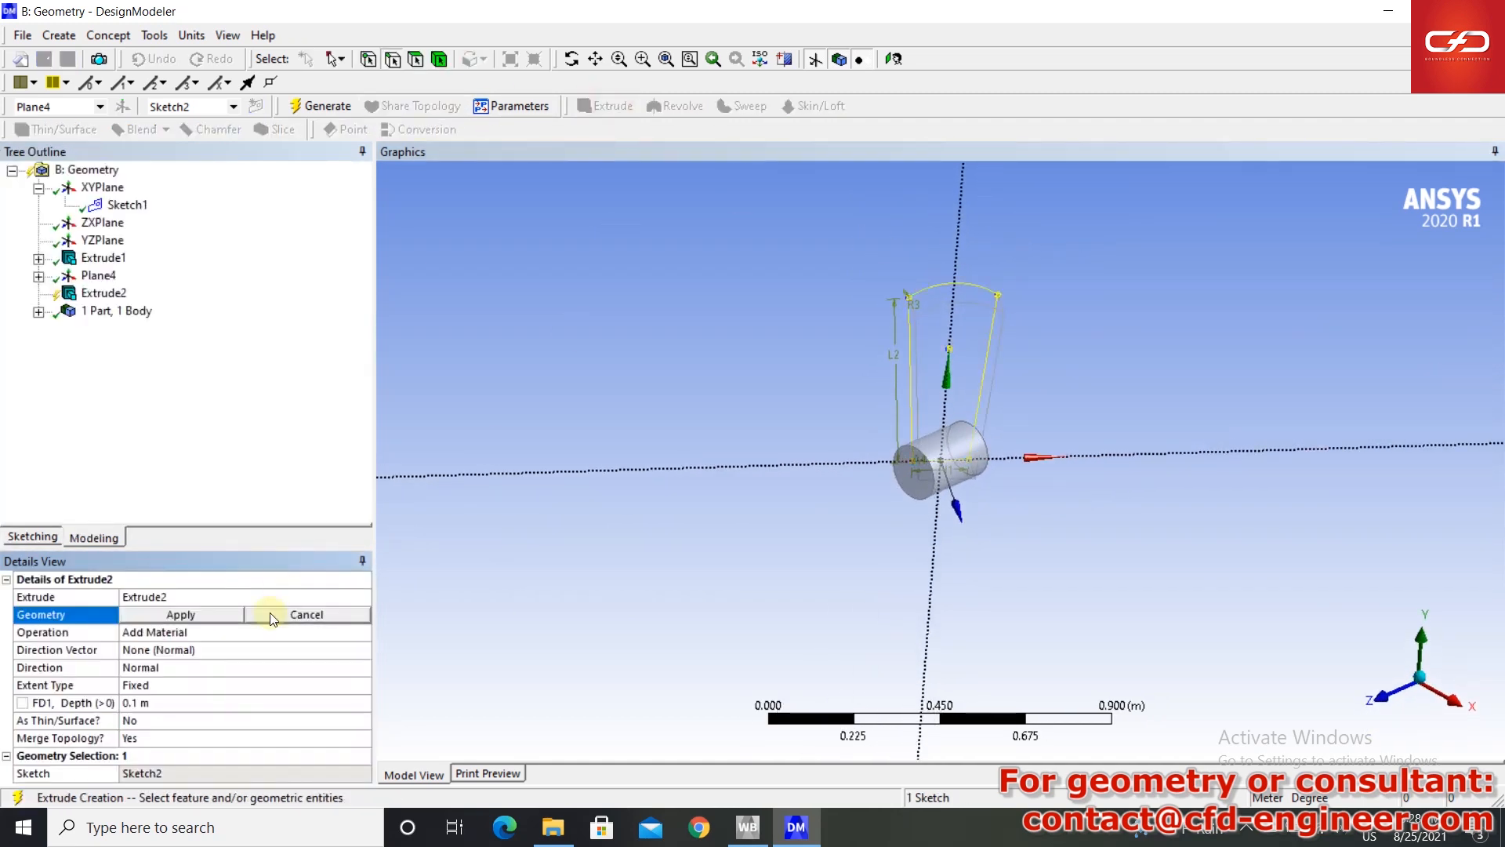
pyautogui.click(200, 617)
pyautogui.doubleClick(196, 628)
pyautogui.click(334, 630)
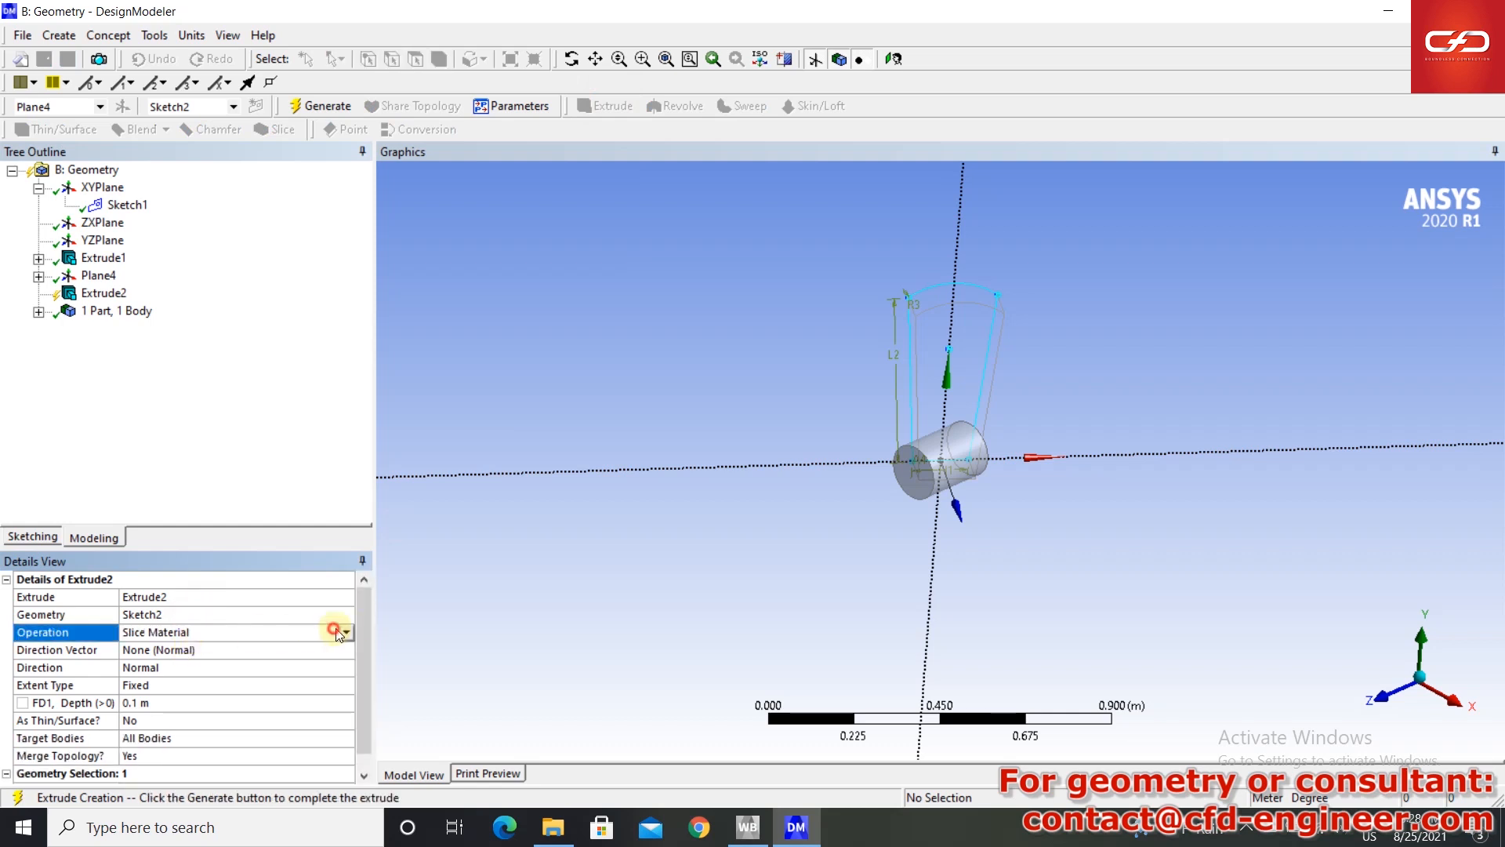
pyautogui.click(348, 631)
pyautogui.click(235, 652)
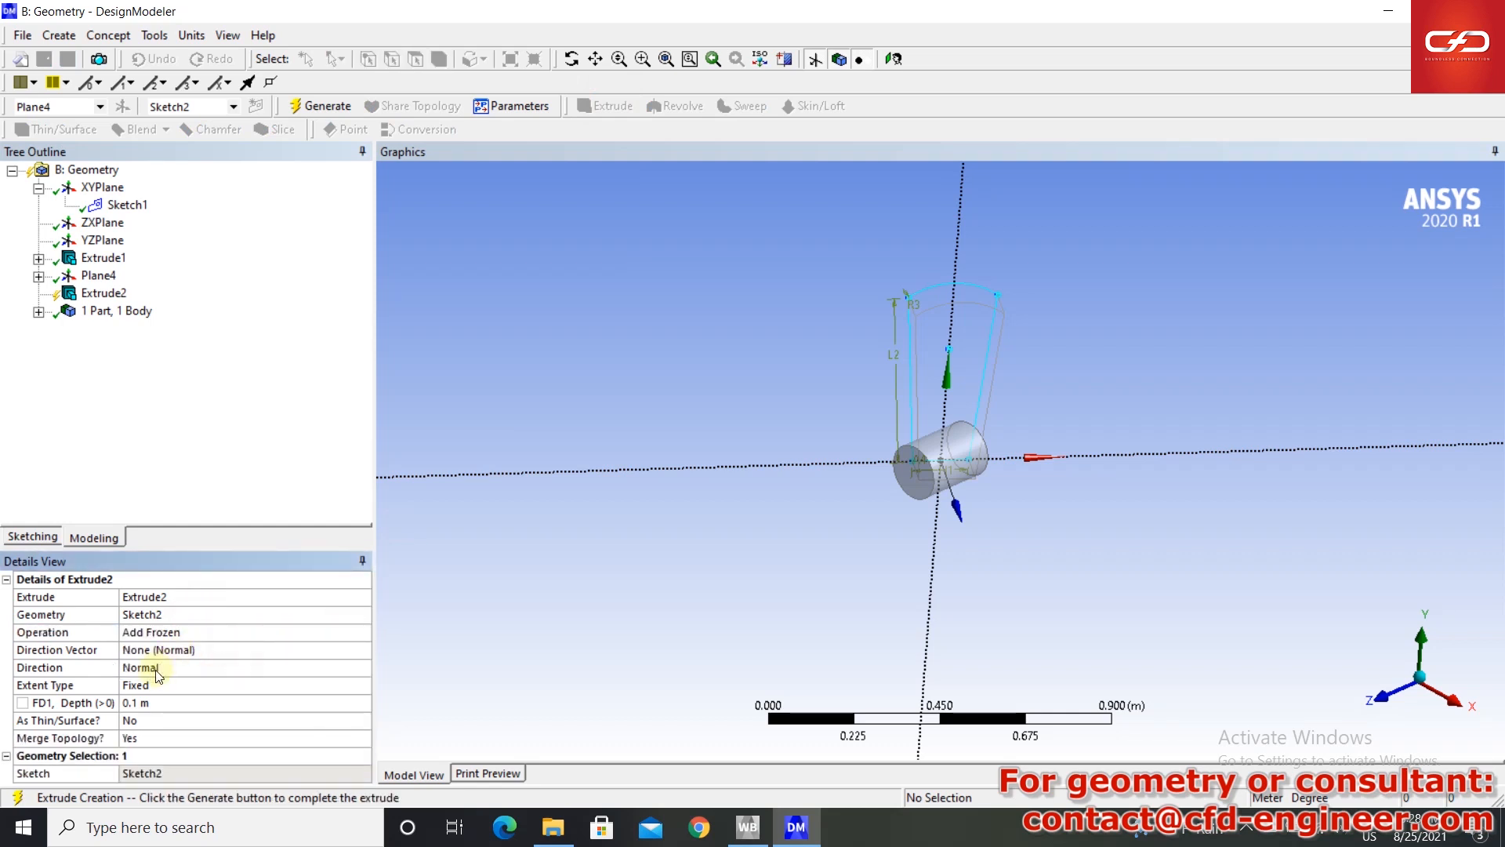
# - Set the blade extrusion to Both - Symmetric with a depth of 0.005 m and generate it
pyautogui.click(219, 668)
pyautogui.click(243, 669)
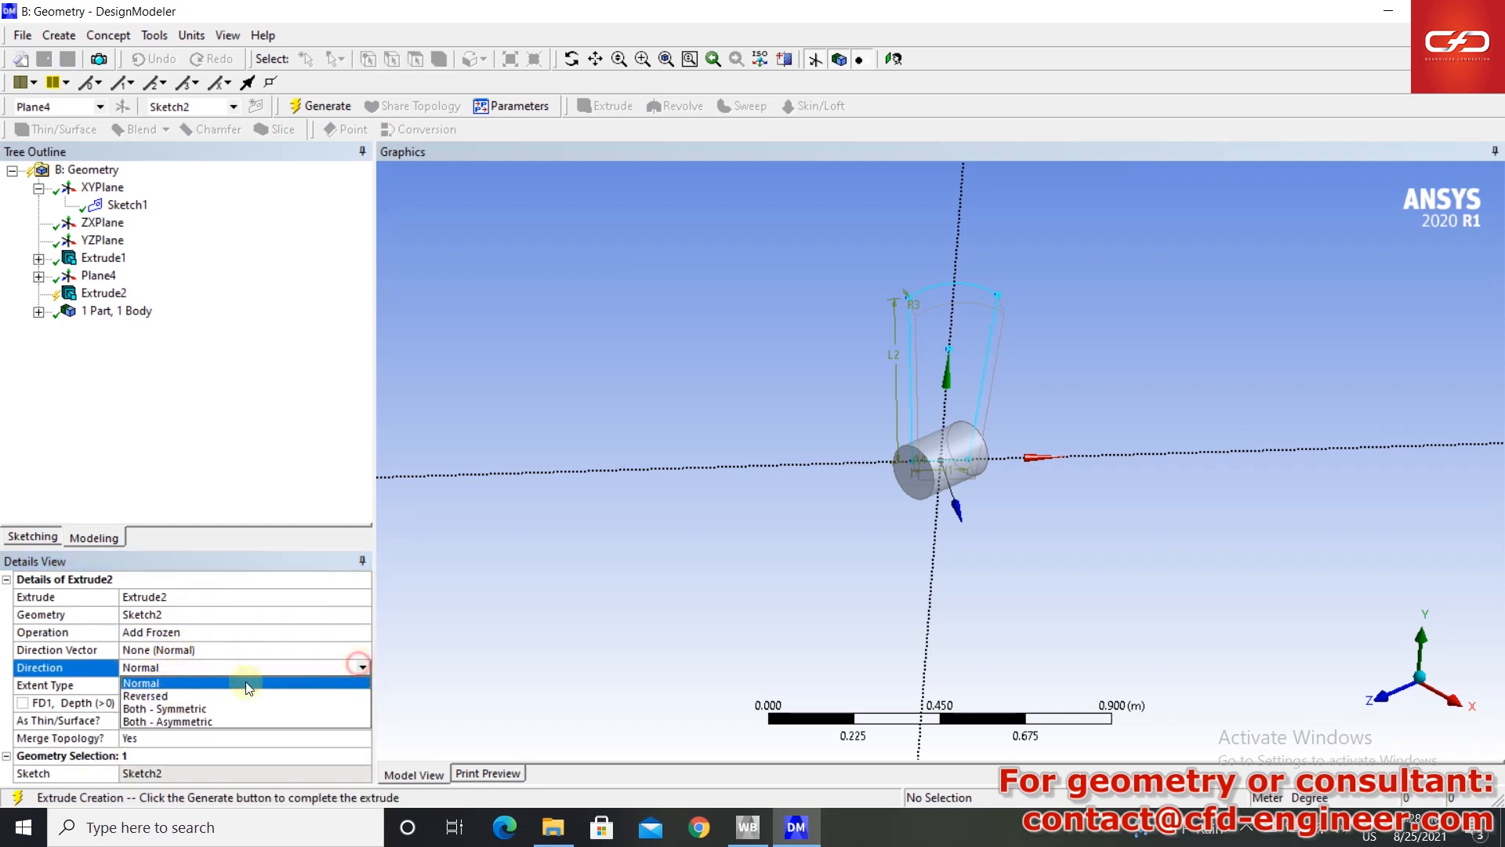
pyautogui.click(200, 712)
pyautogui.click(194, 704)
pyautogui.write('0.005')
pyautogui.press('Return')
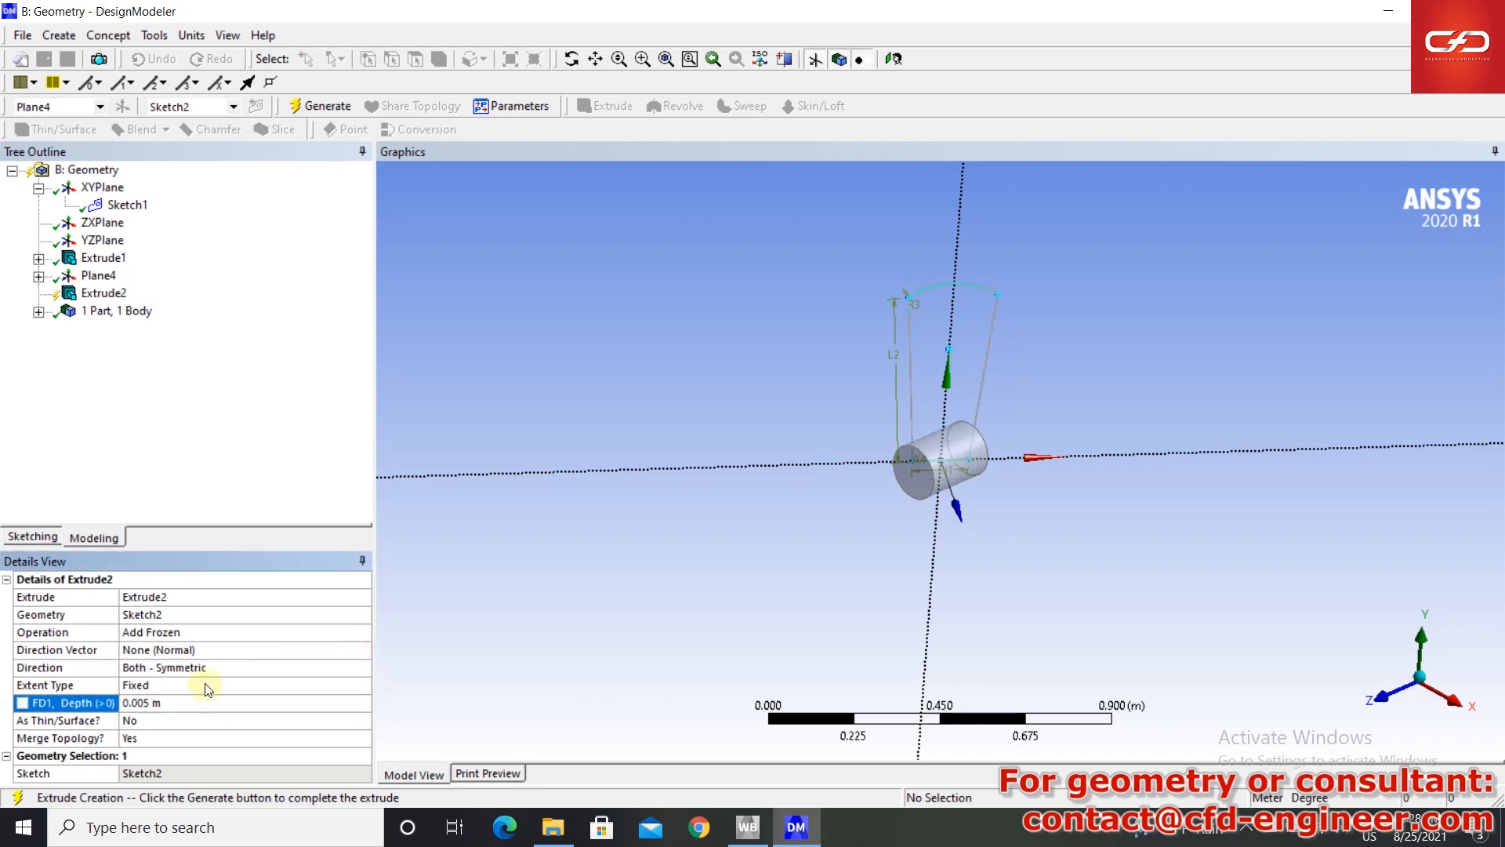
pyautogui.click(307, 108)
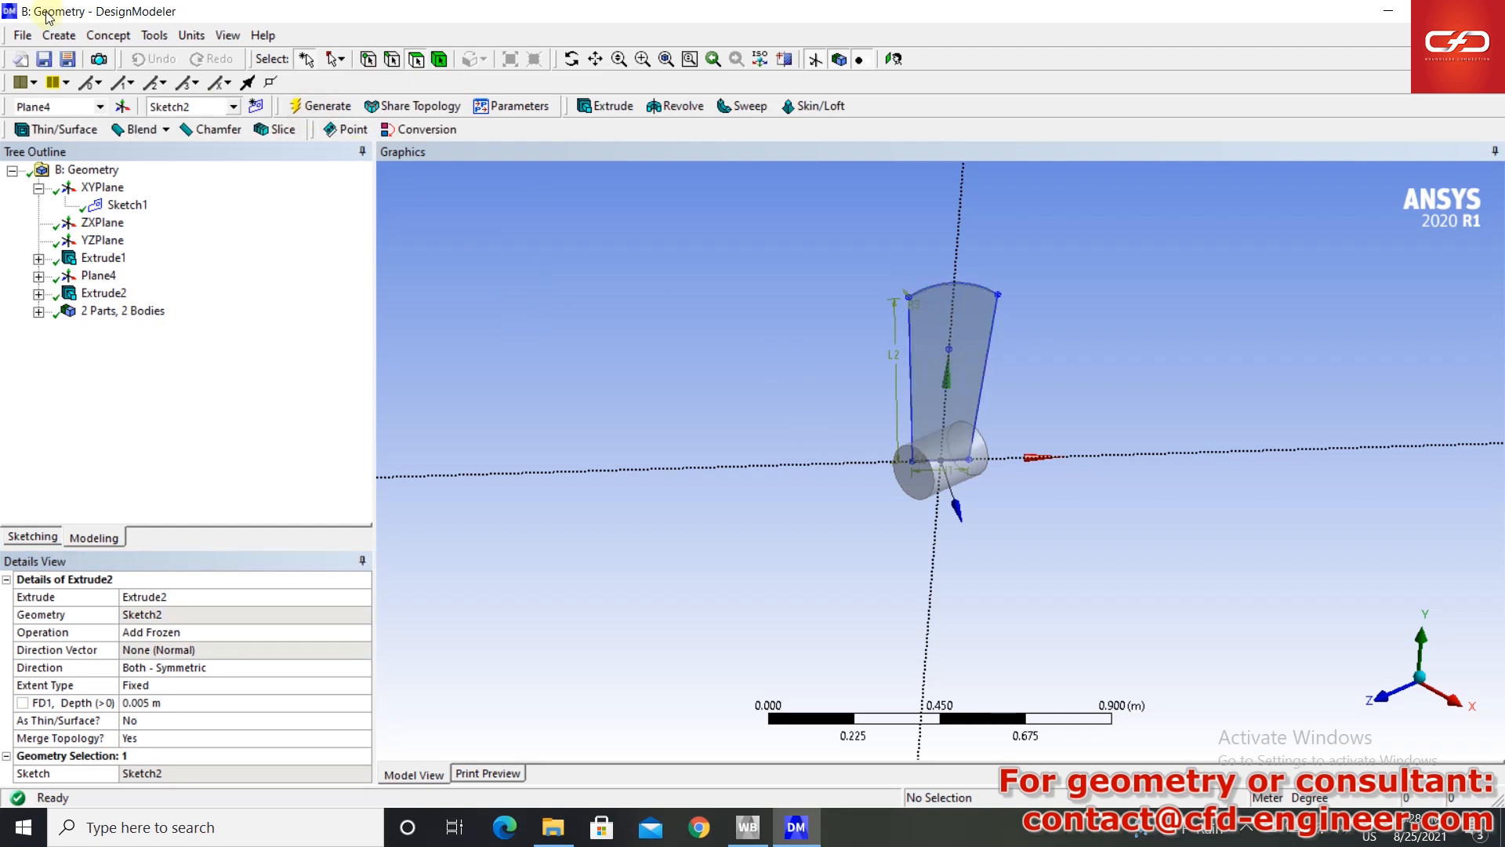
# - Create a circular pattern feature with the blade body as its geometry
pyautogui.click(59, 34)
pyautogui.click(82, 269)
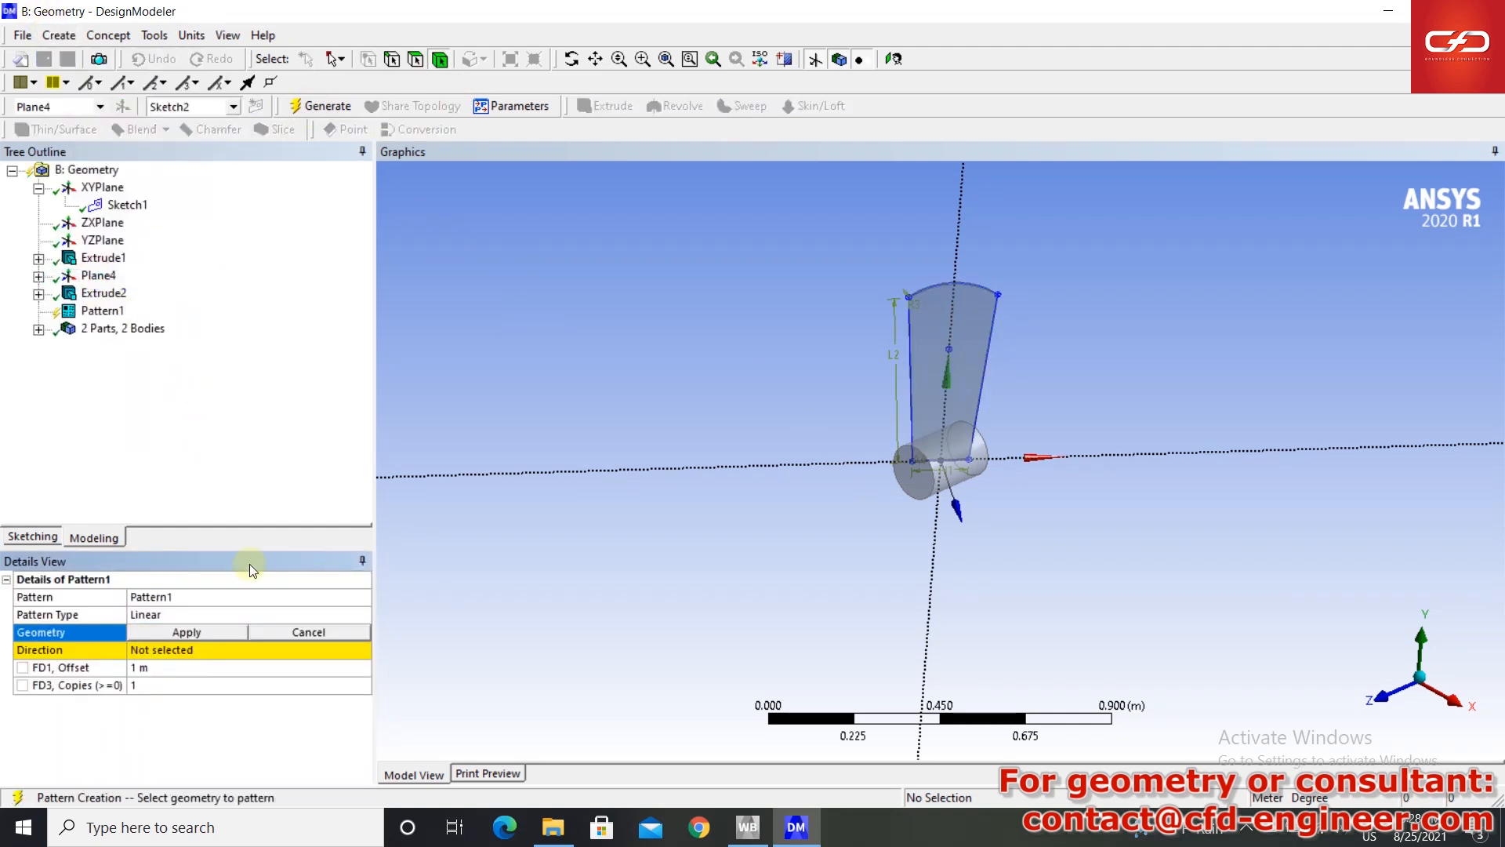
pyautogui.click(222, 617)
pyautogui.click(348, 614)
pyautogui.click(203, 643)
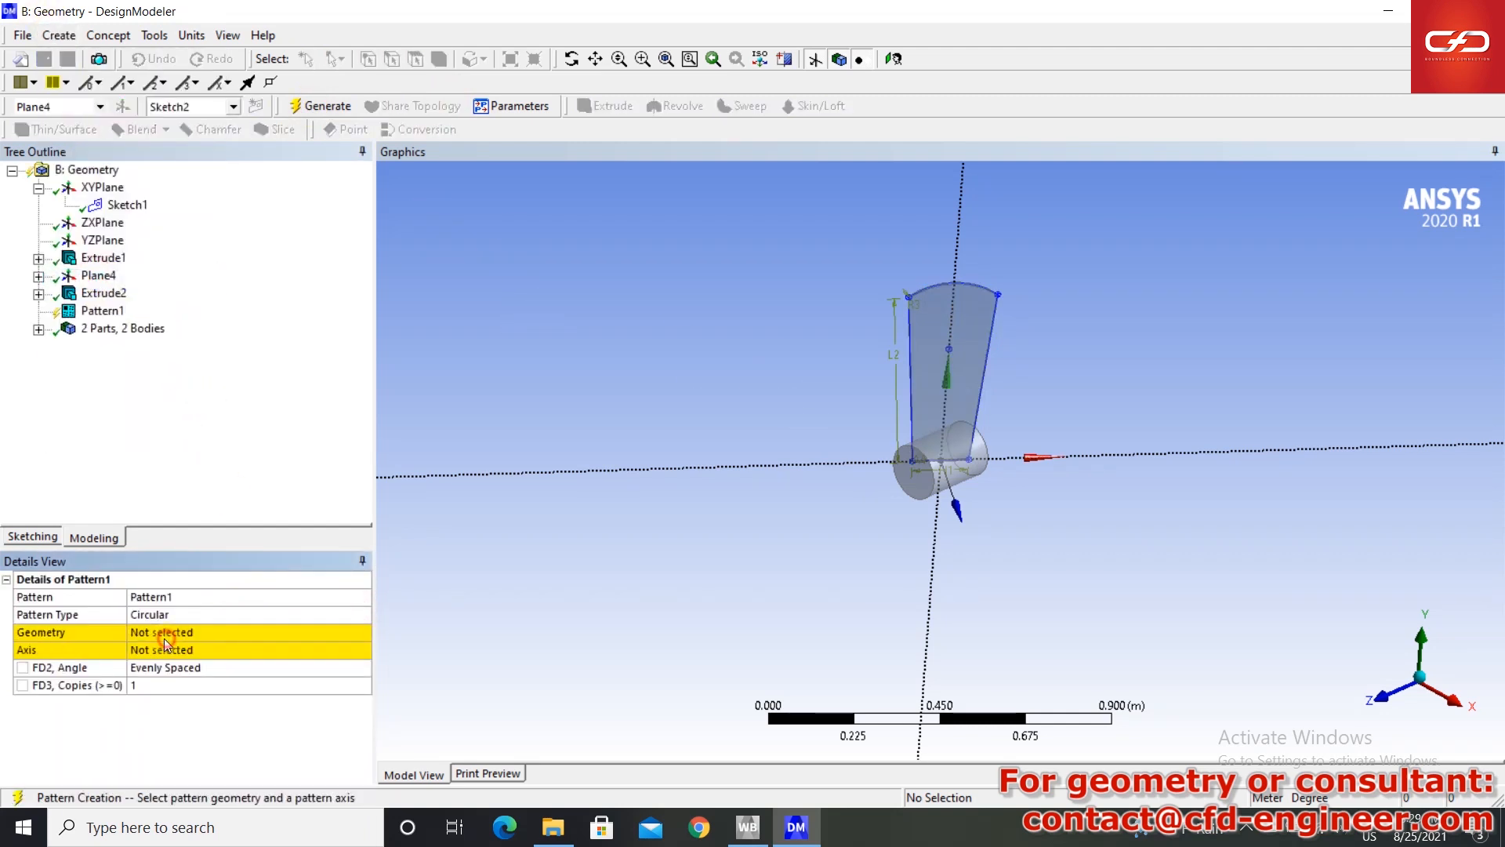
pyautogui.click(916, 313)
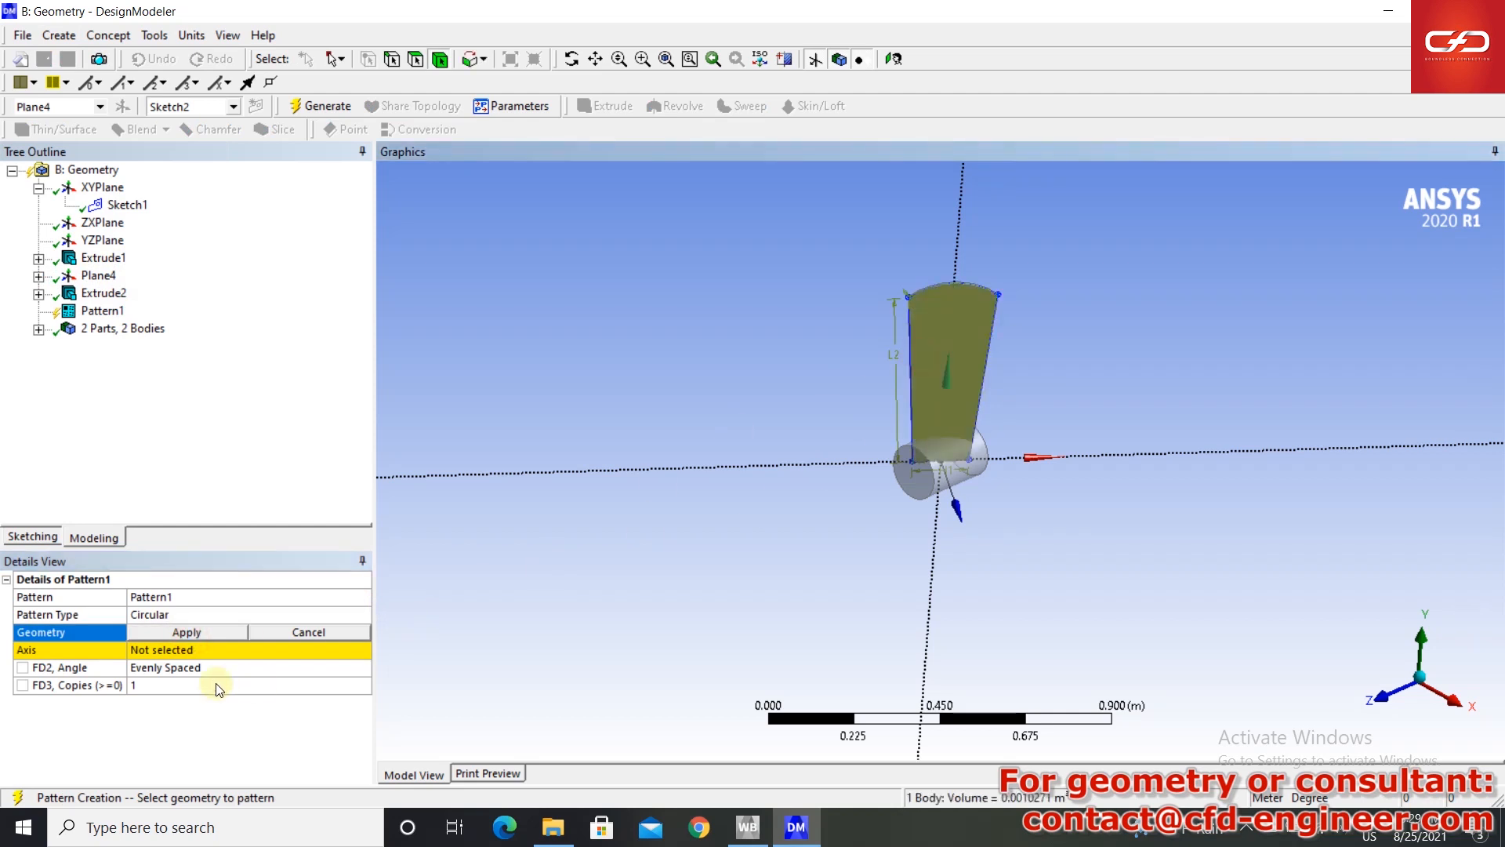
pyautogui.click(192, 632)
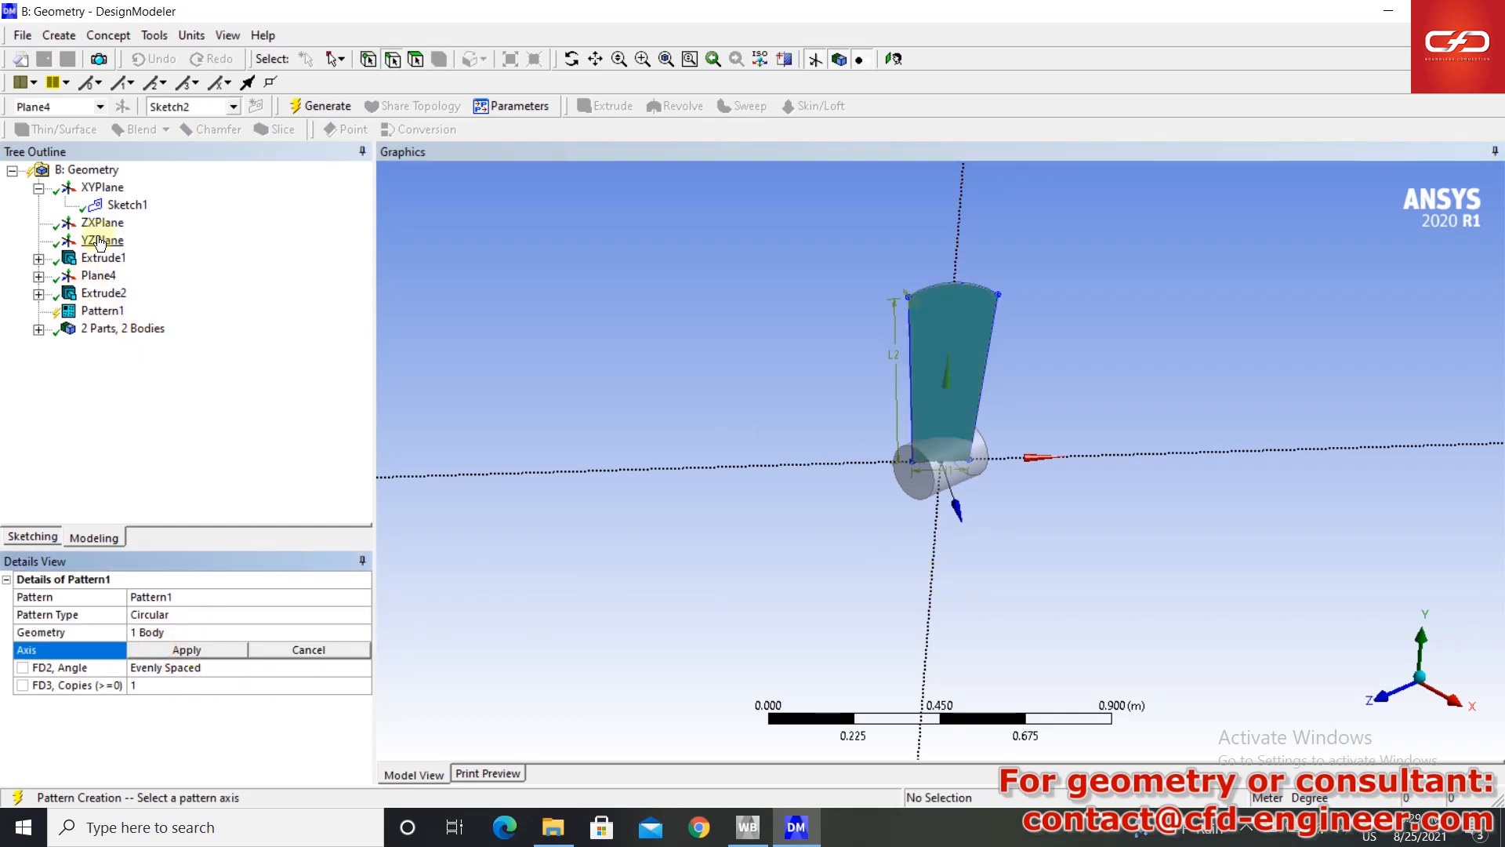
# - Use the XY plane's normal as the pattern axis, set 5 copies and generate the pattern
pyautogui.click(110, 190)
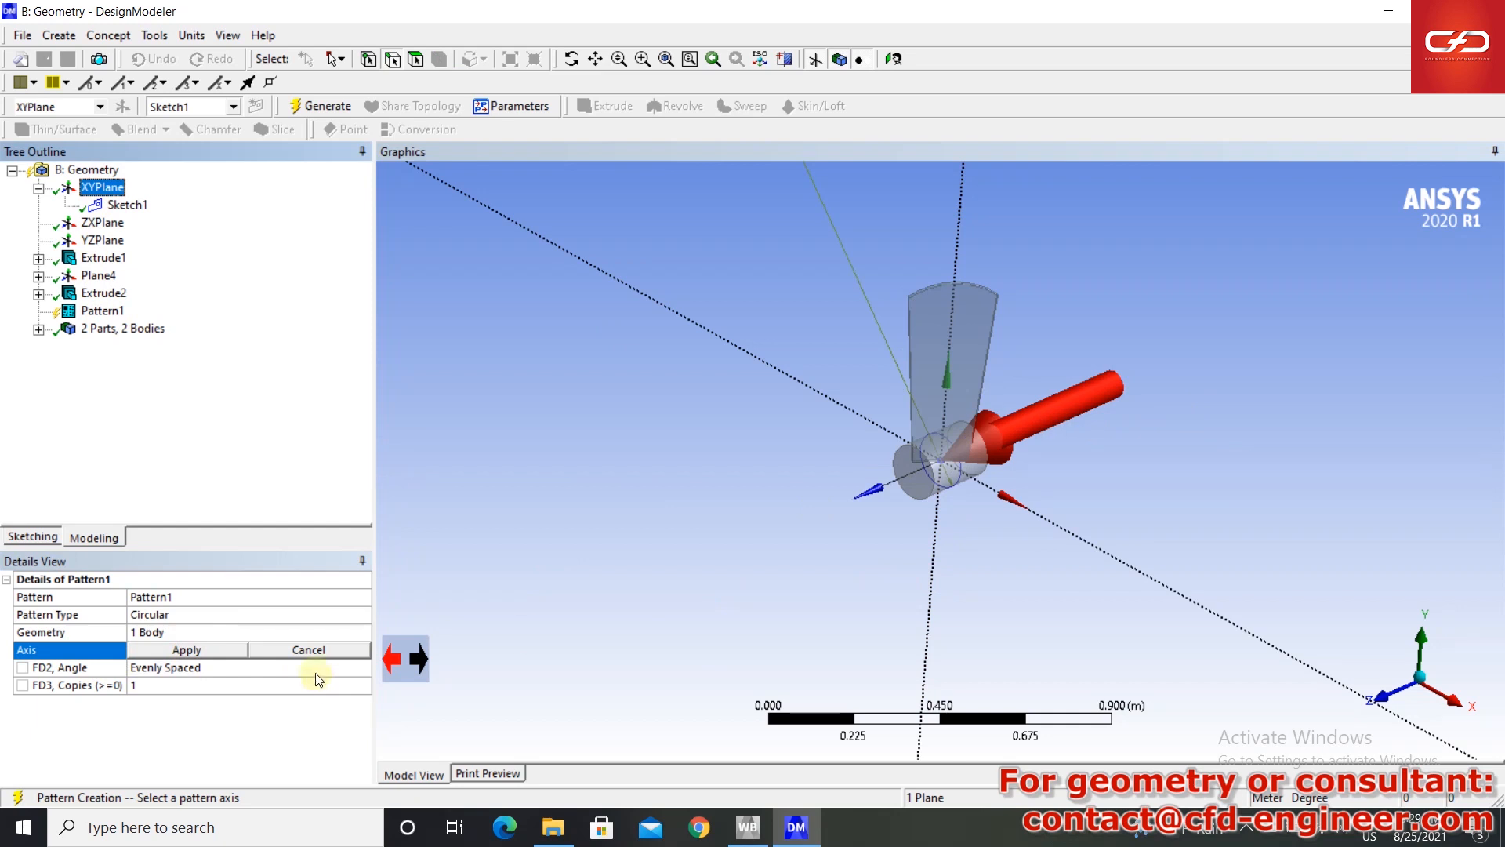
pyautogui.click(192, 653)
pyautogui.click(164, 689)
pyautogui.write('5')
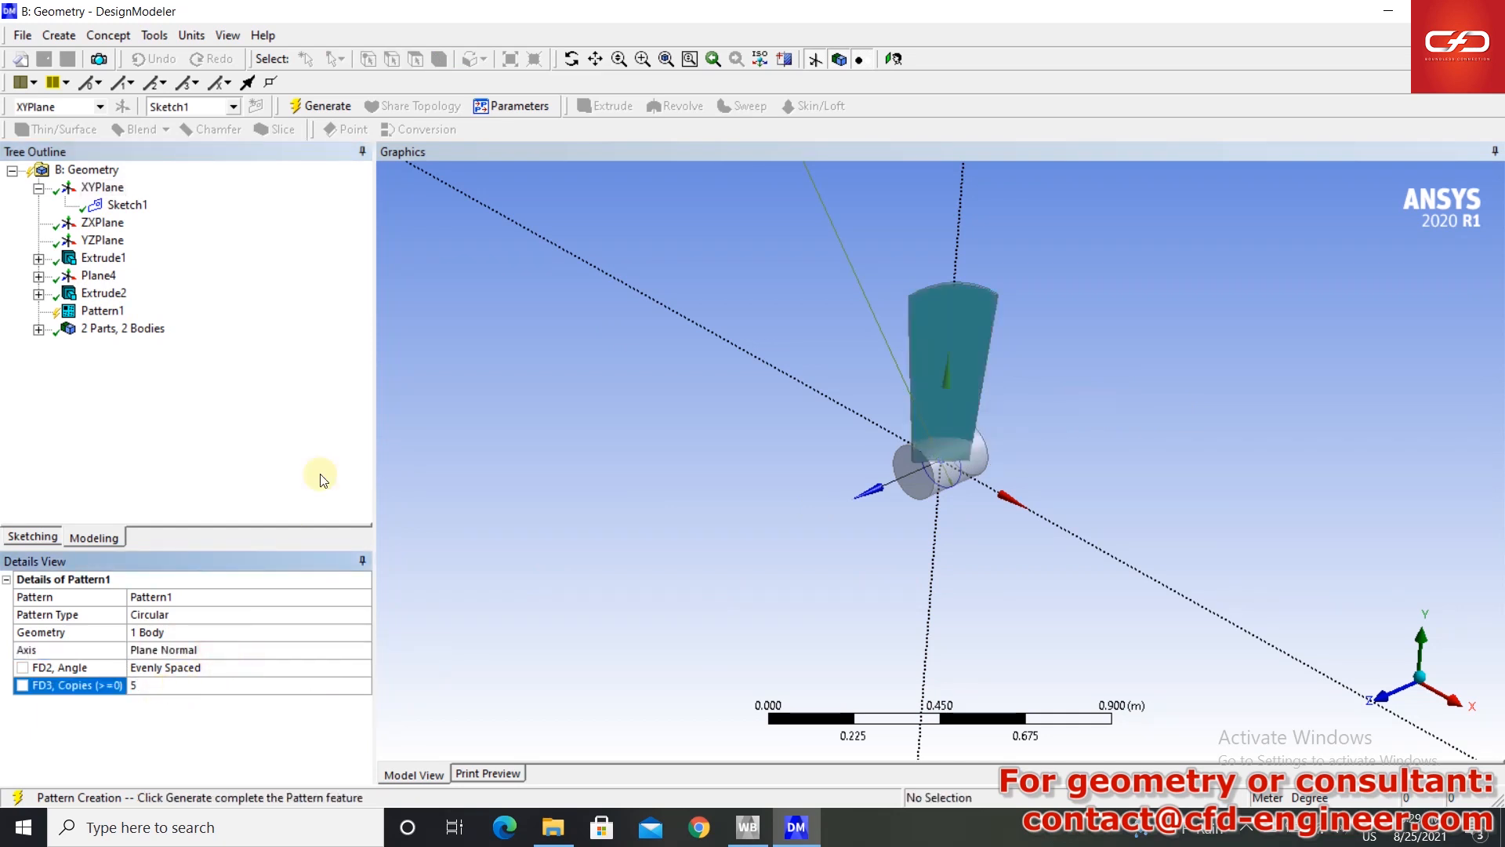
pyautogui.click(323, 105)
# - Unite the hub and all the blades into one body with a Boolean operation and generate it
pyautogui.moveTo(1035, 581); pyautogui.dragTo(886, 549, button='middle')
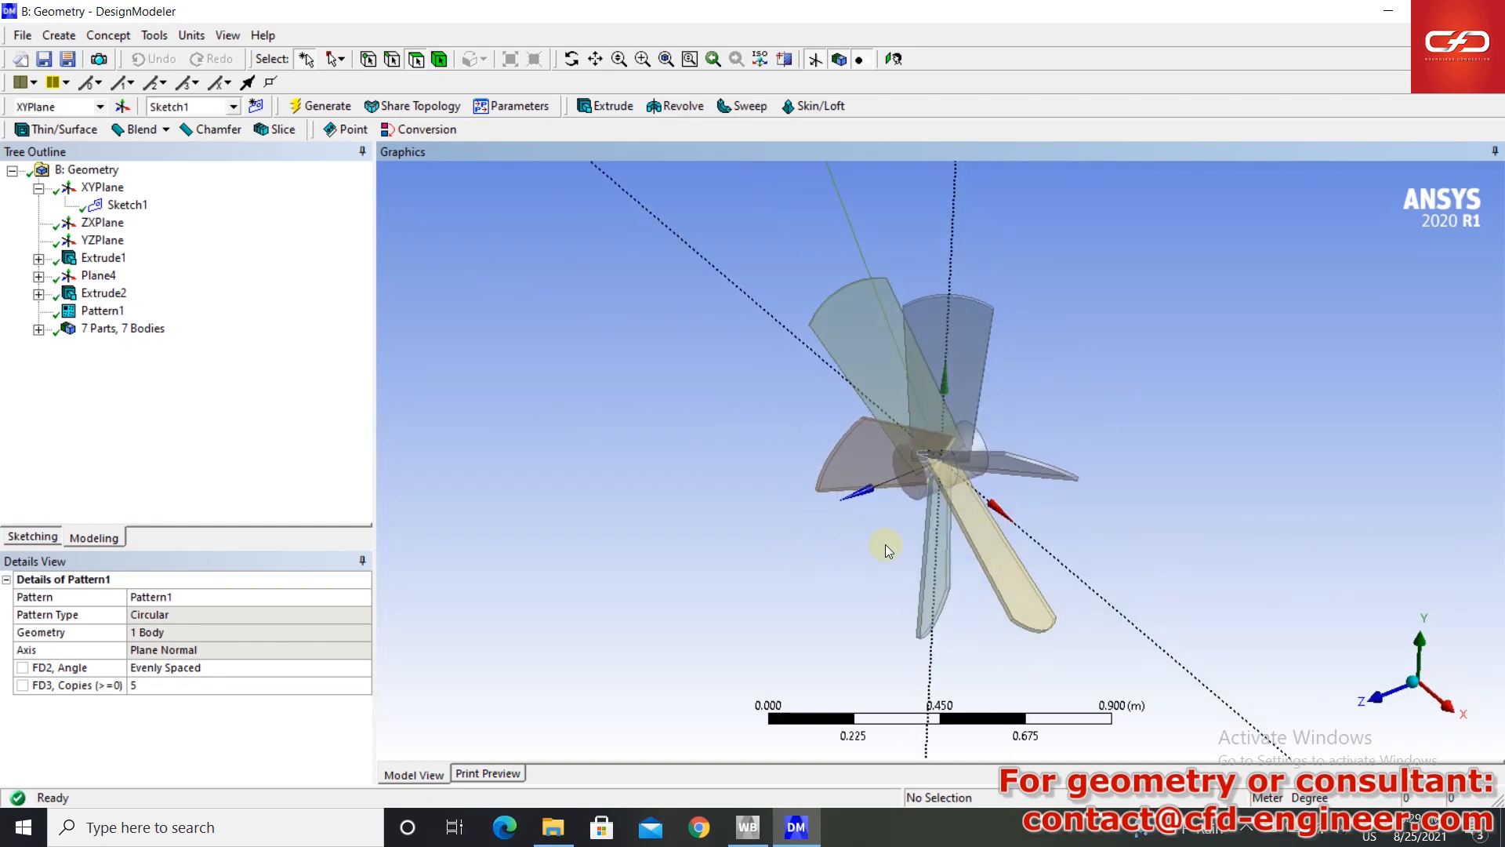
pyautogui.click(65, 43)
pyautogui.click(112, 342)
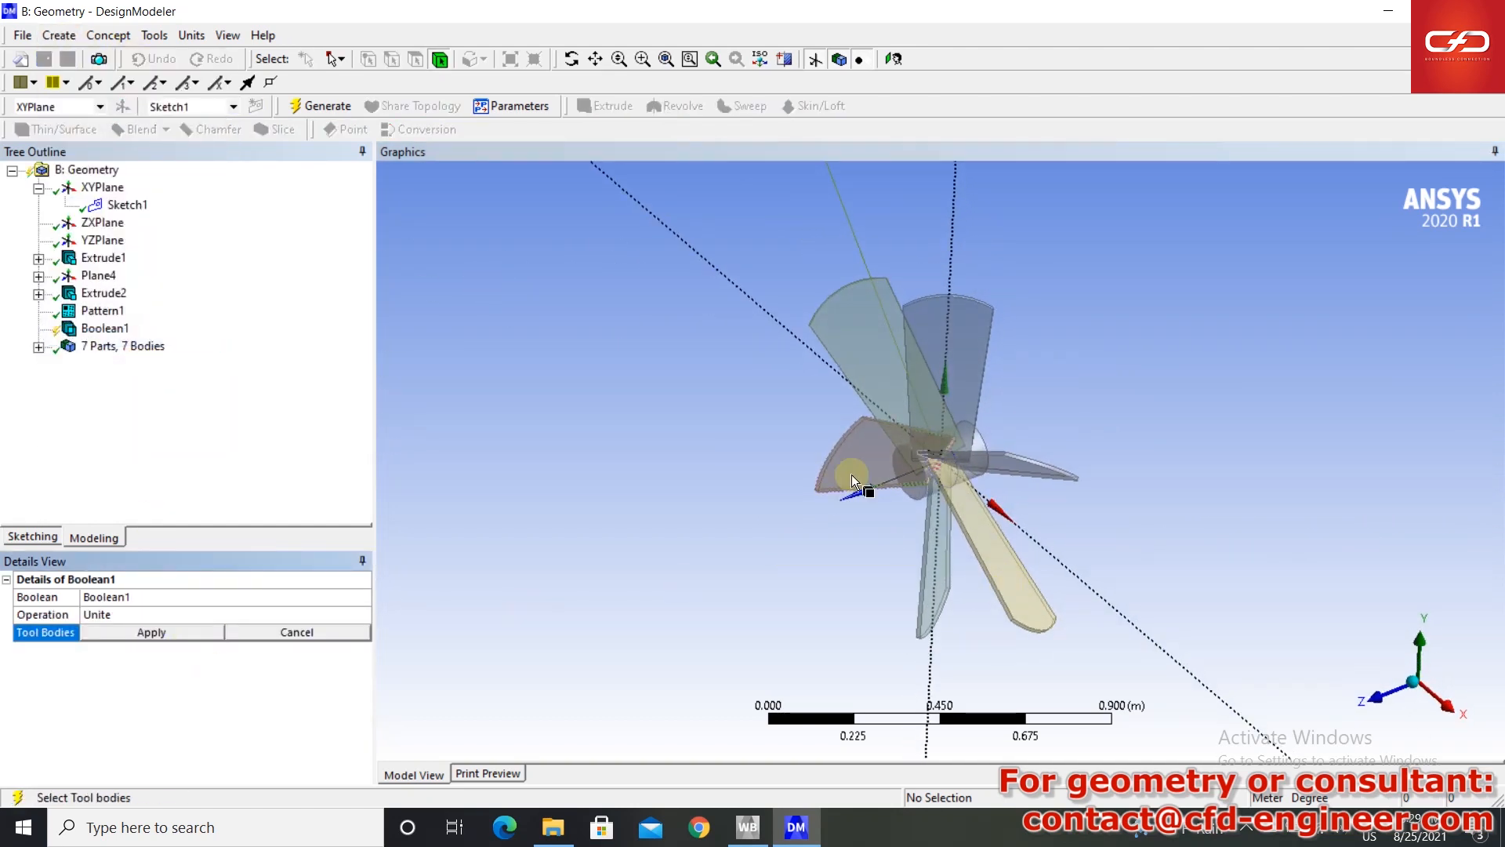
pyautogui.click(38, 347)
pyautogui.click(120, 364)
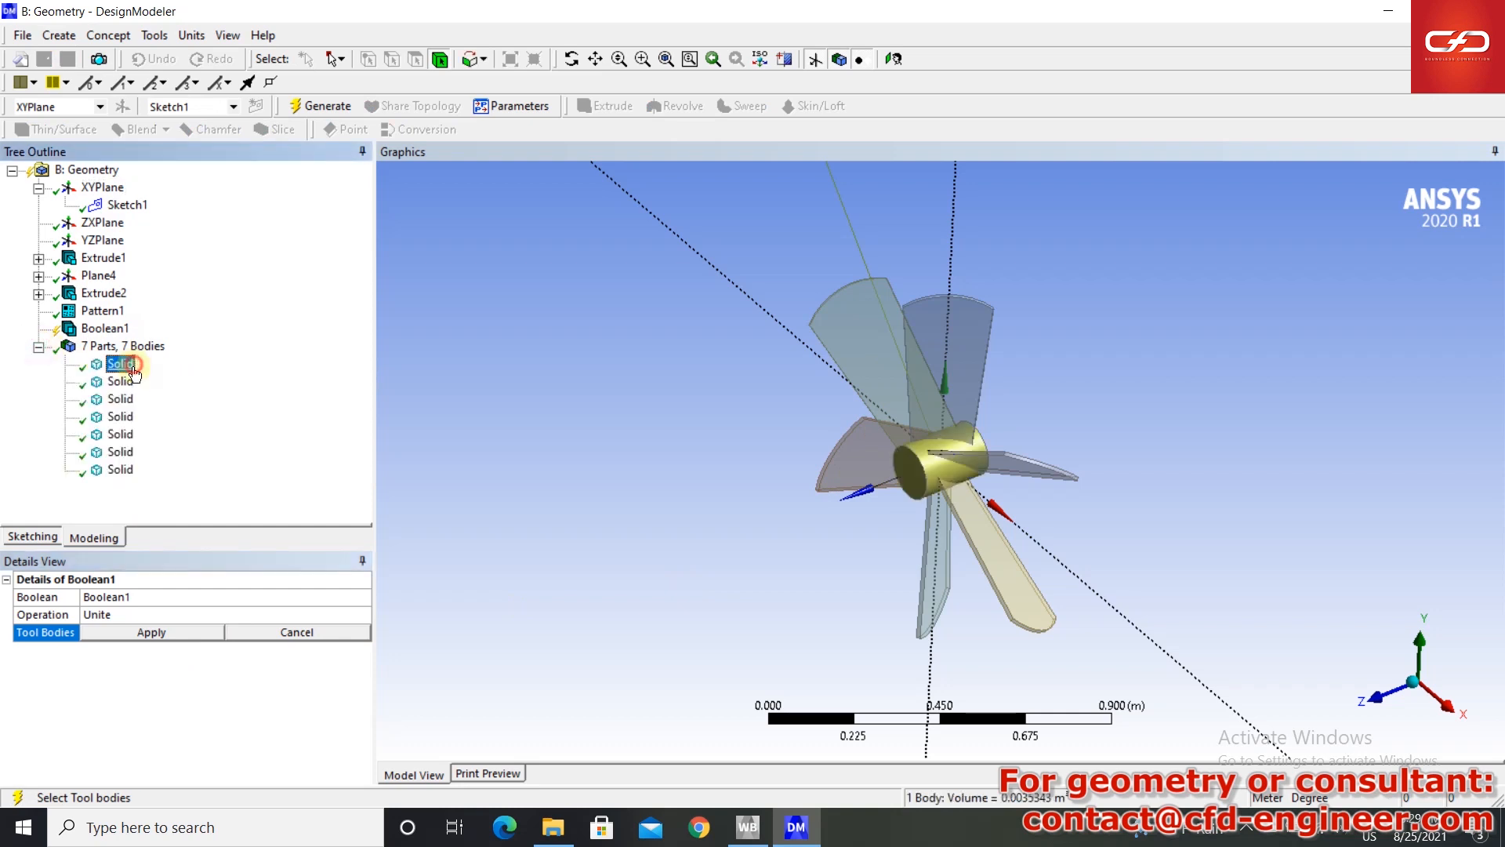
pyautogui.keyDown('shift'); pyautogui.click(120, 469); pyautogui.keyUp('shift')
pyautogui.click(161, 635)
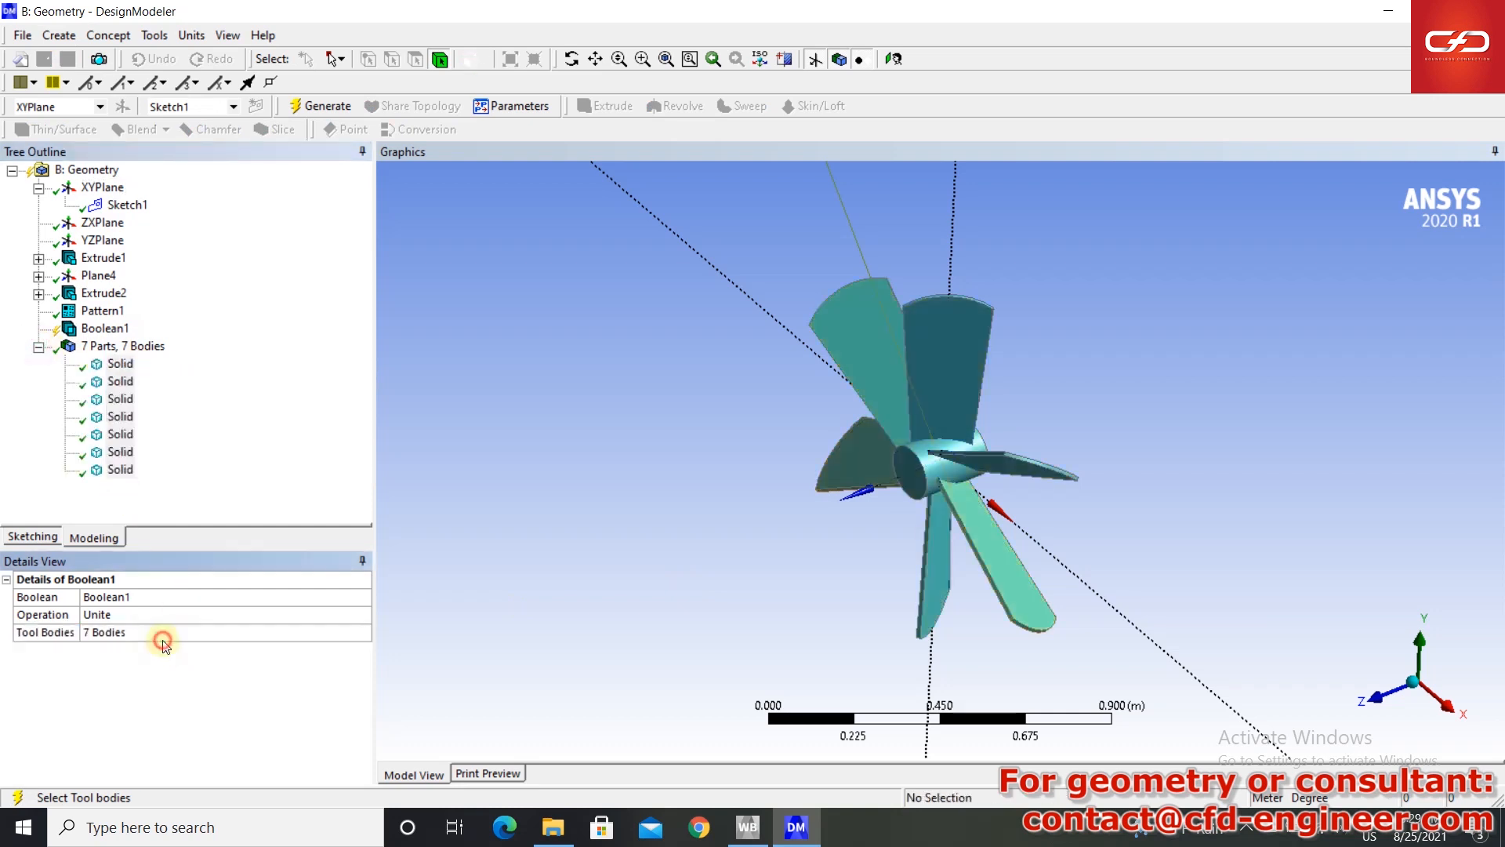
pyautogui.click(300, 106)
# - Add a new sketch on the XY plane and draw an origin-centred circle about 1.17 m in diameter enclosing the fan blades
pyautogui.moveTo(1115, 528); pyautogui.dragTo(1184, 536, button='middle')
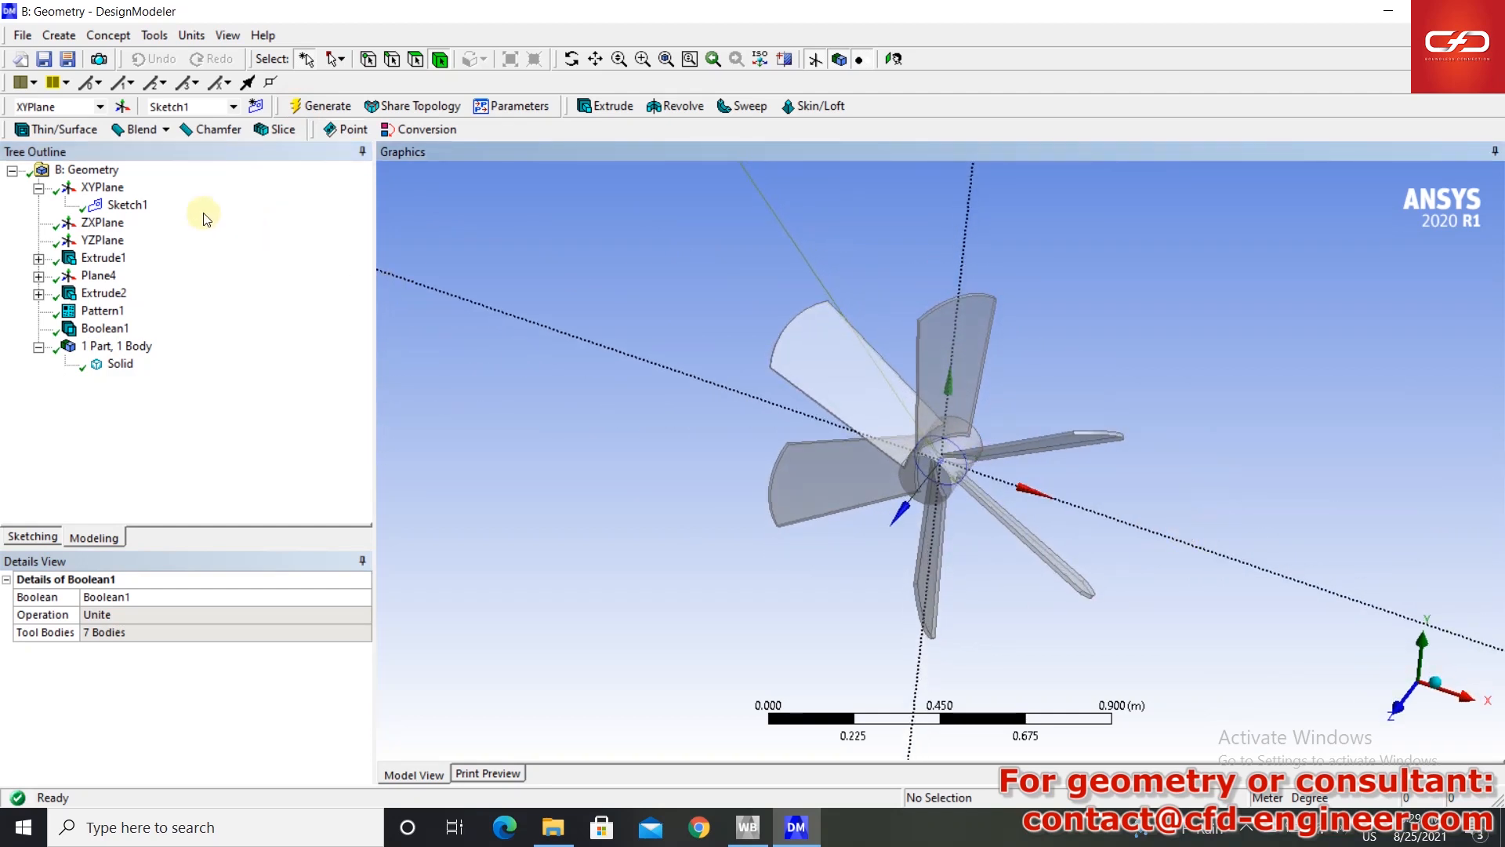
pyautogui.click(101, 187)
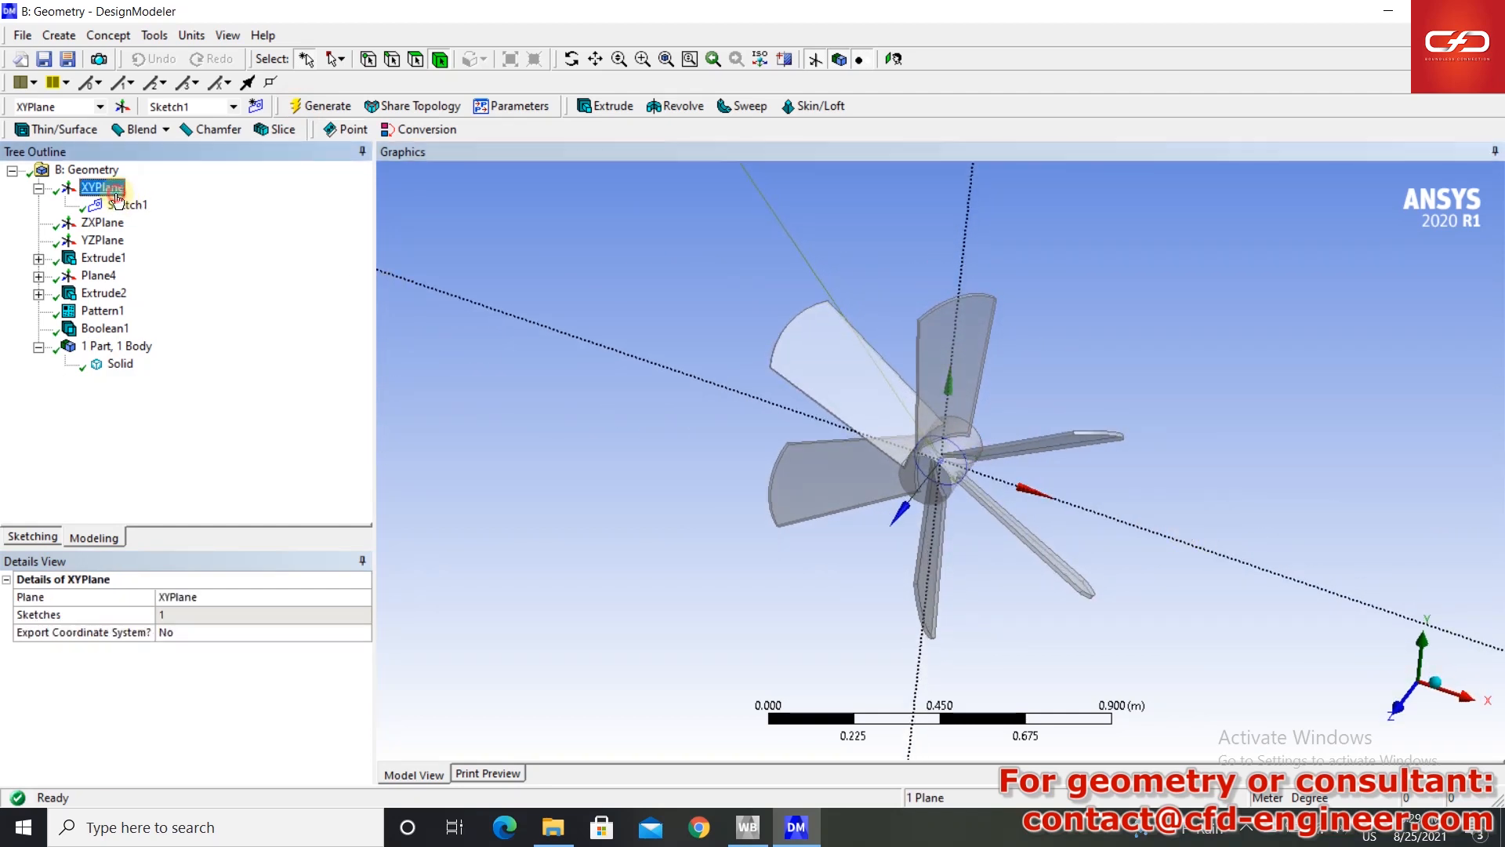
pyautogui.click(256, 107)
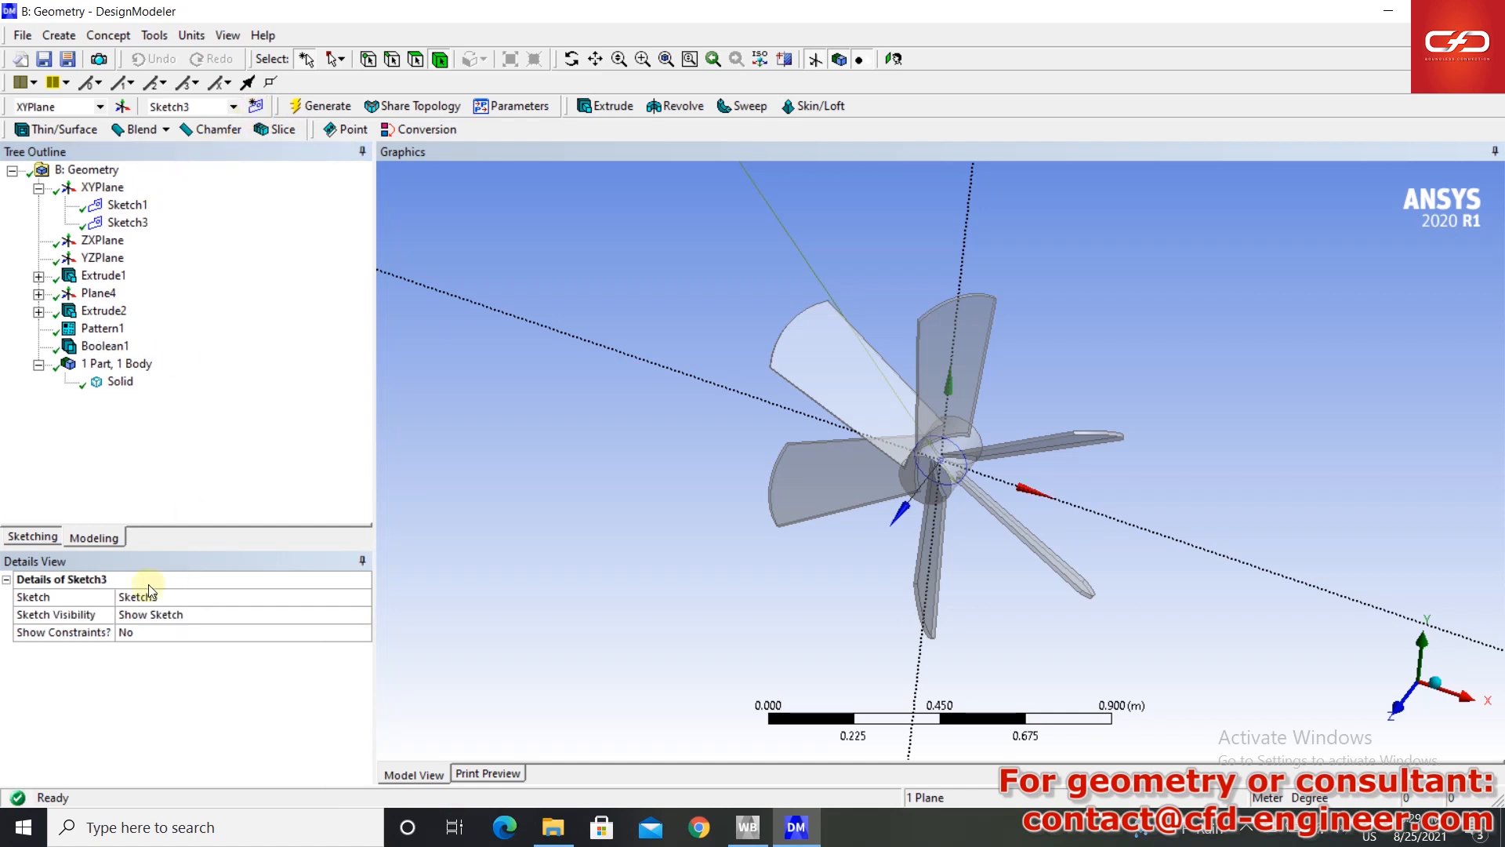
pyautogui.click(33, 537)
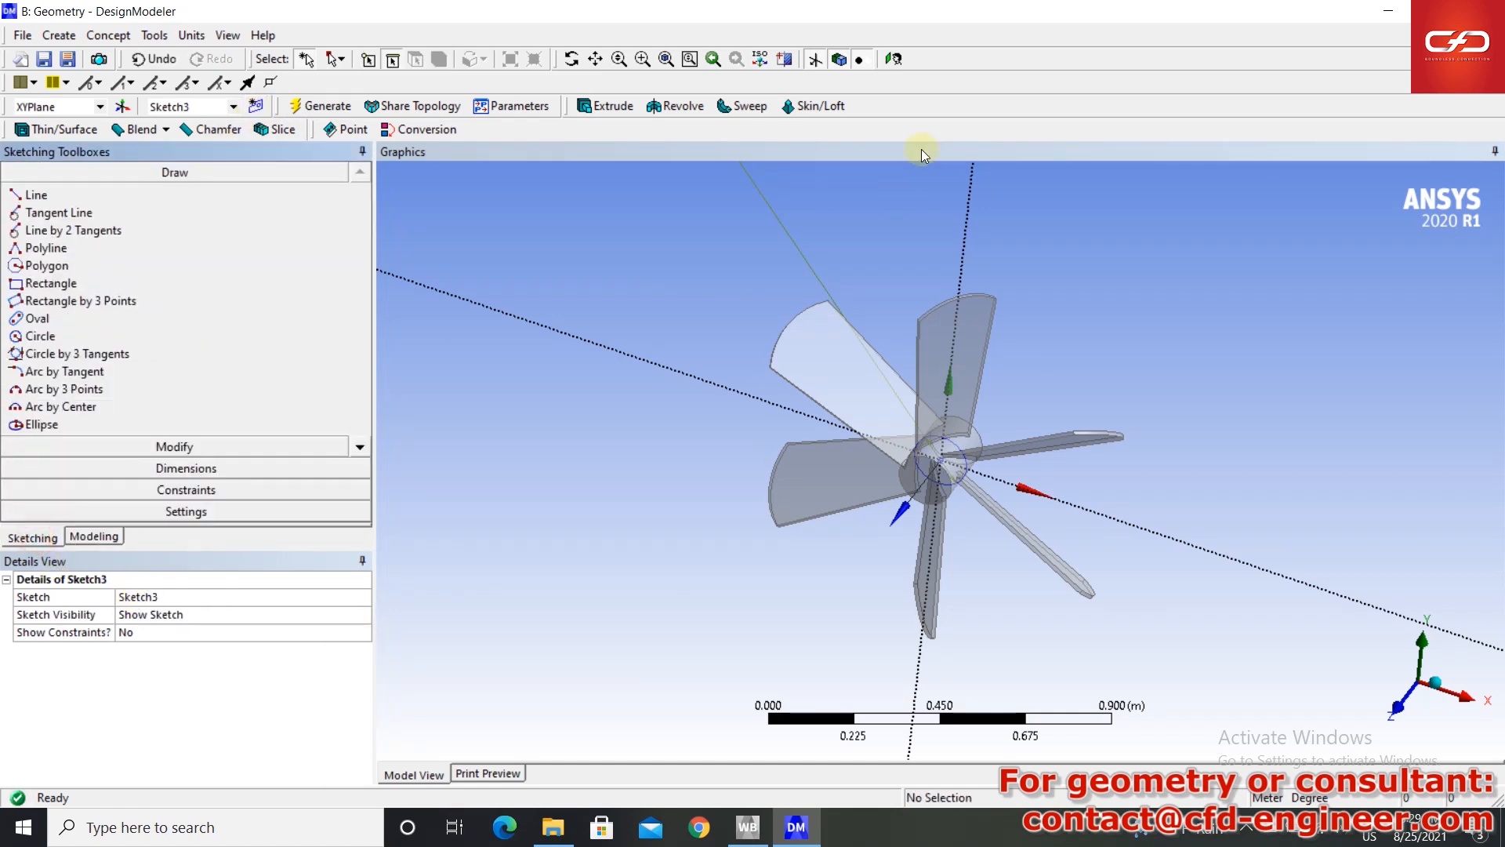
pyautogui.click(893, 61)
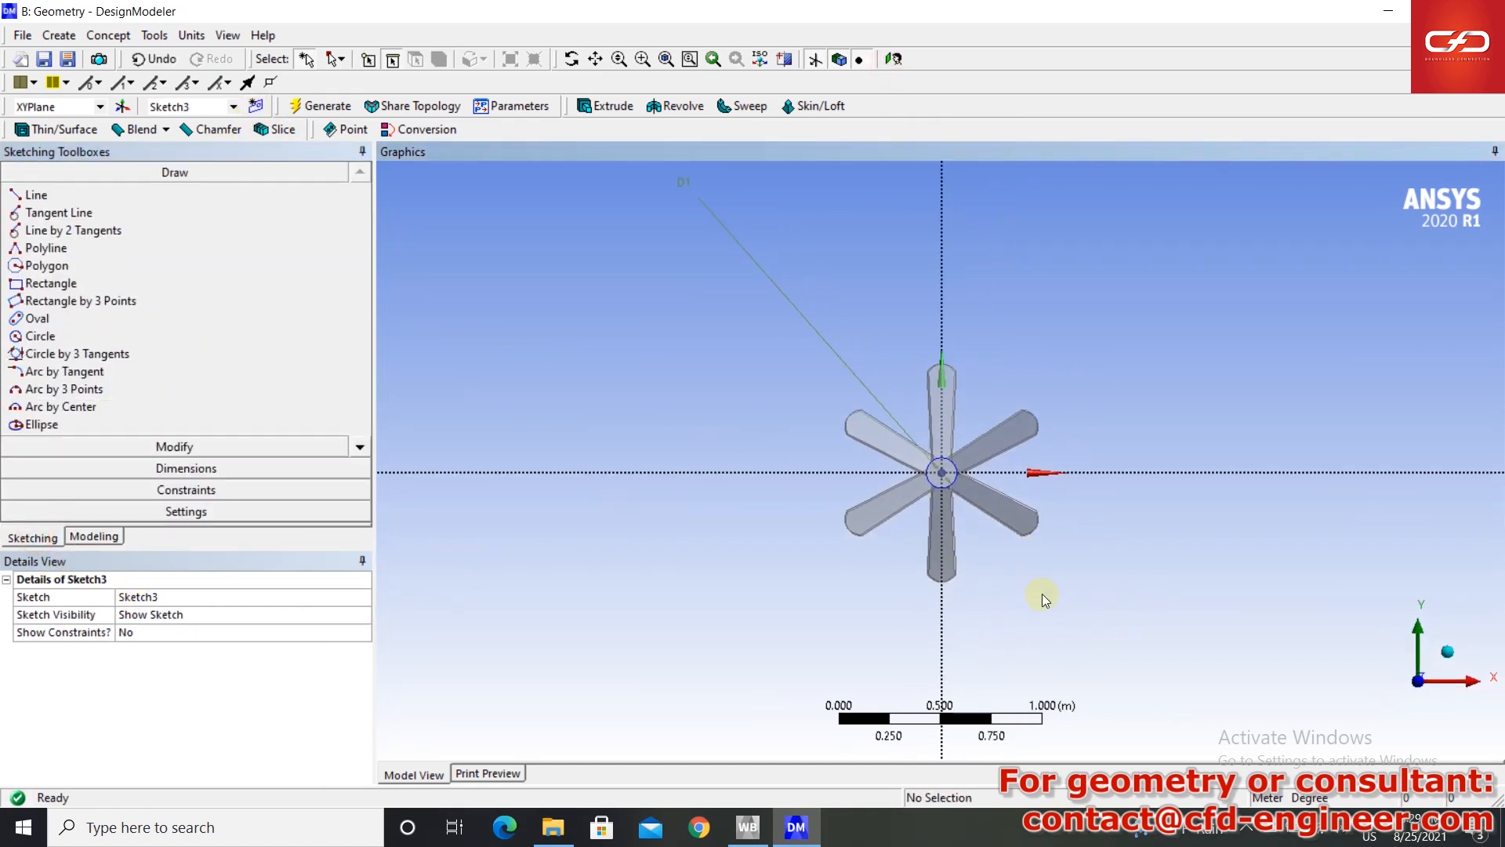
pyautogui.scroll(2, 1042, 594)
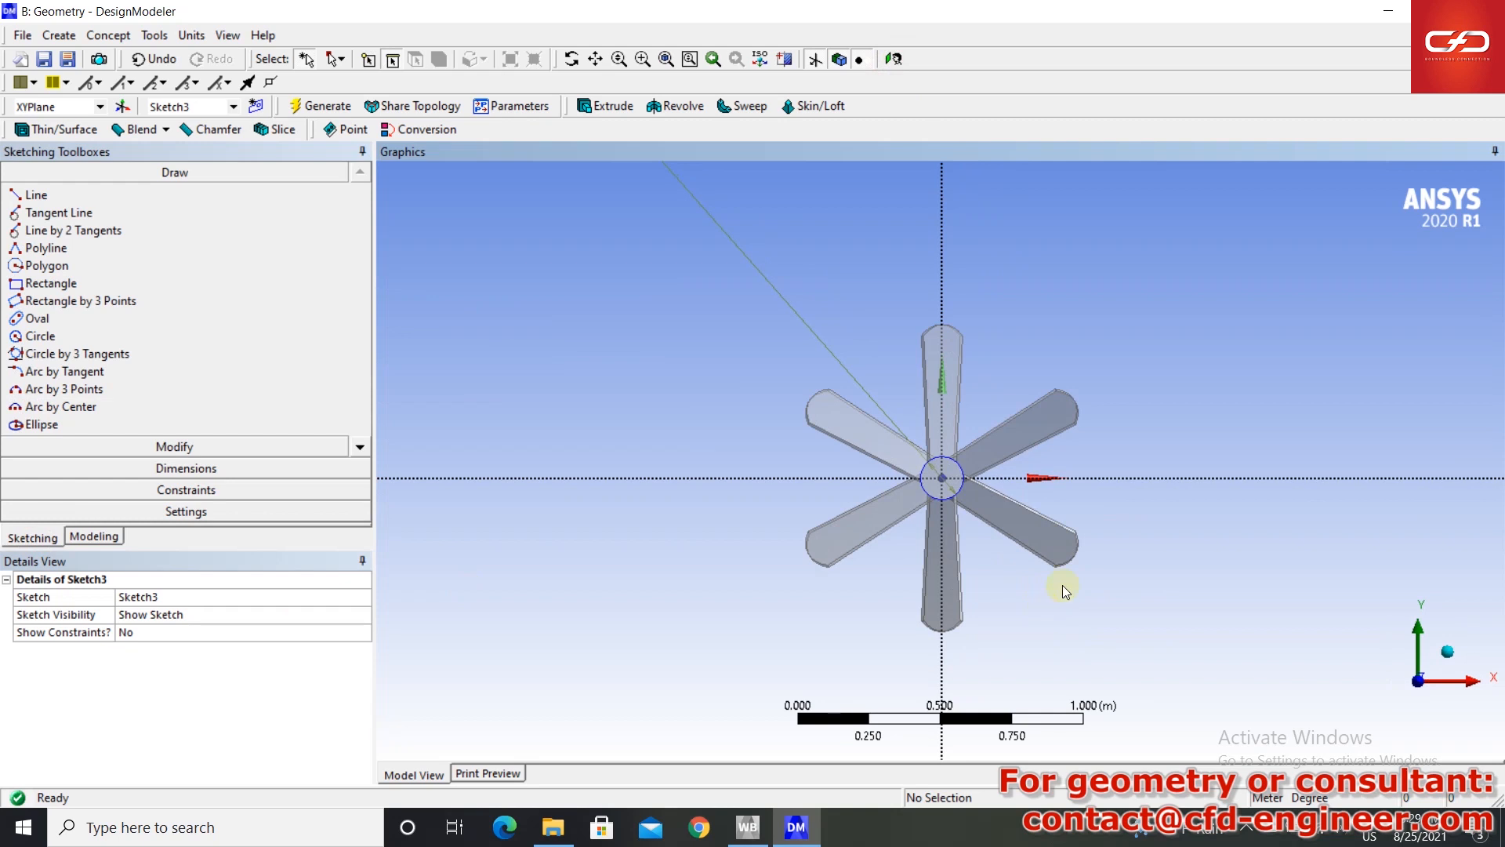
pyautogui.click(63, 334)
pyautogui.click(941, 477)
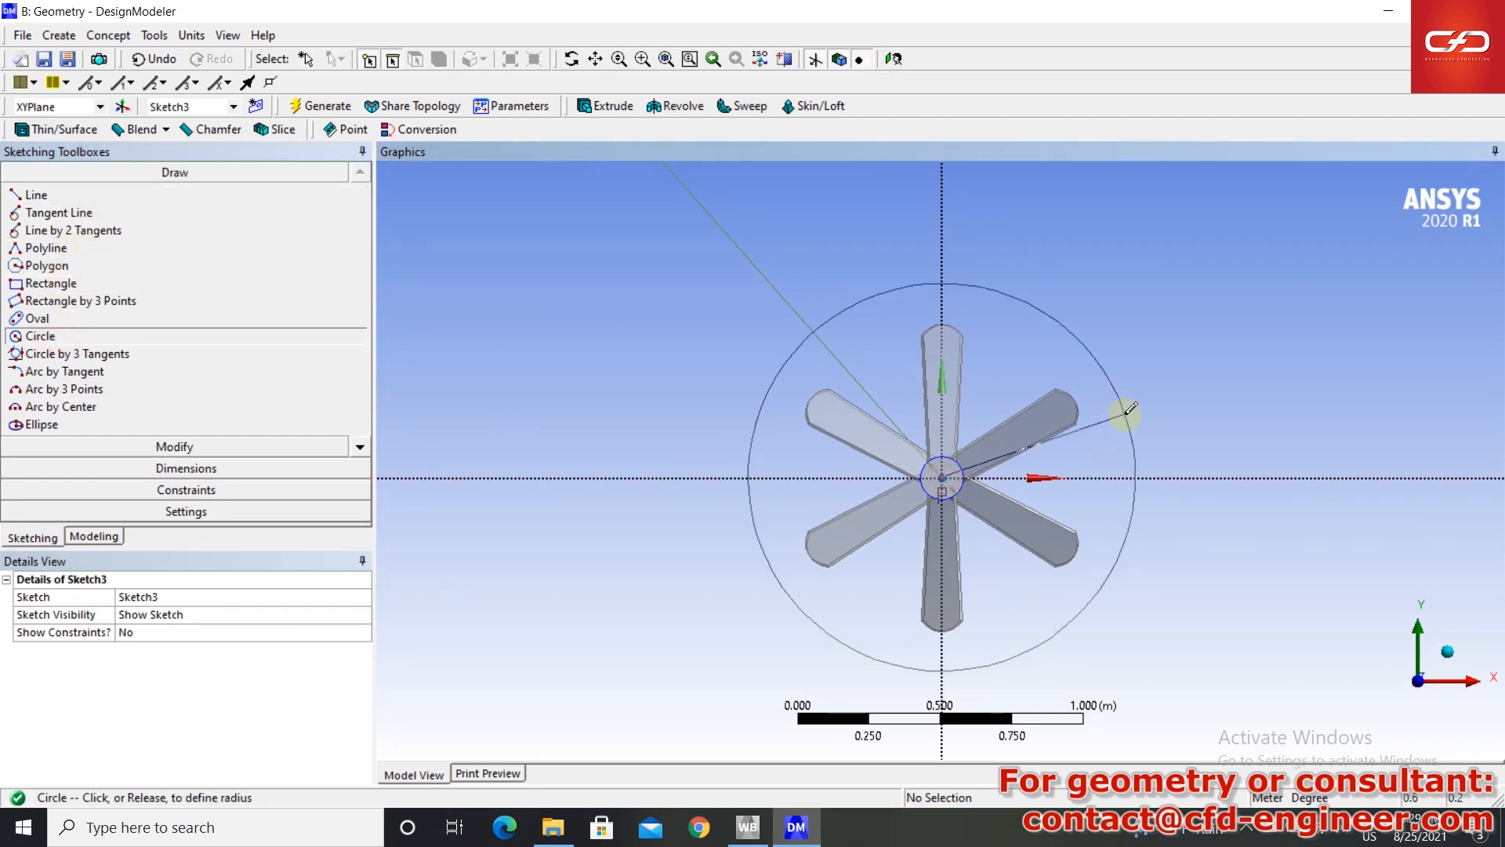
pyautogui.click(1107, 430)
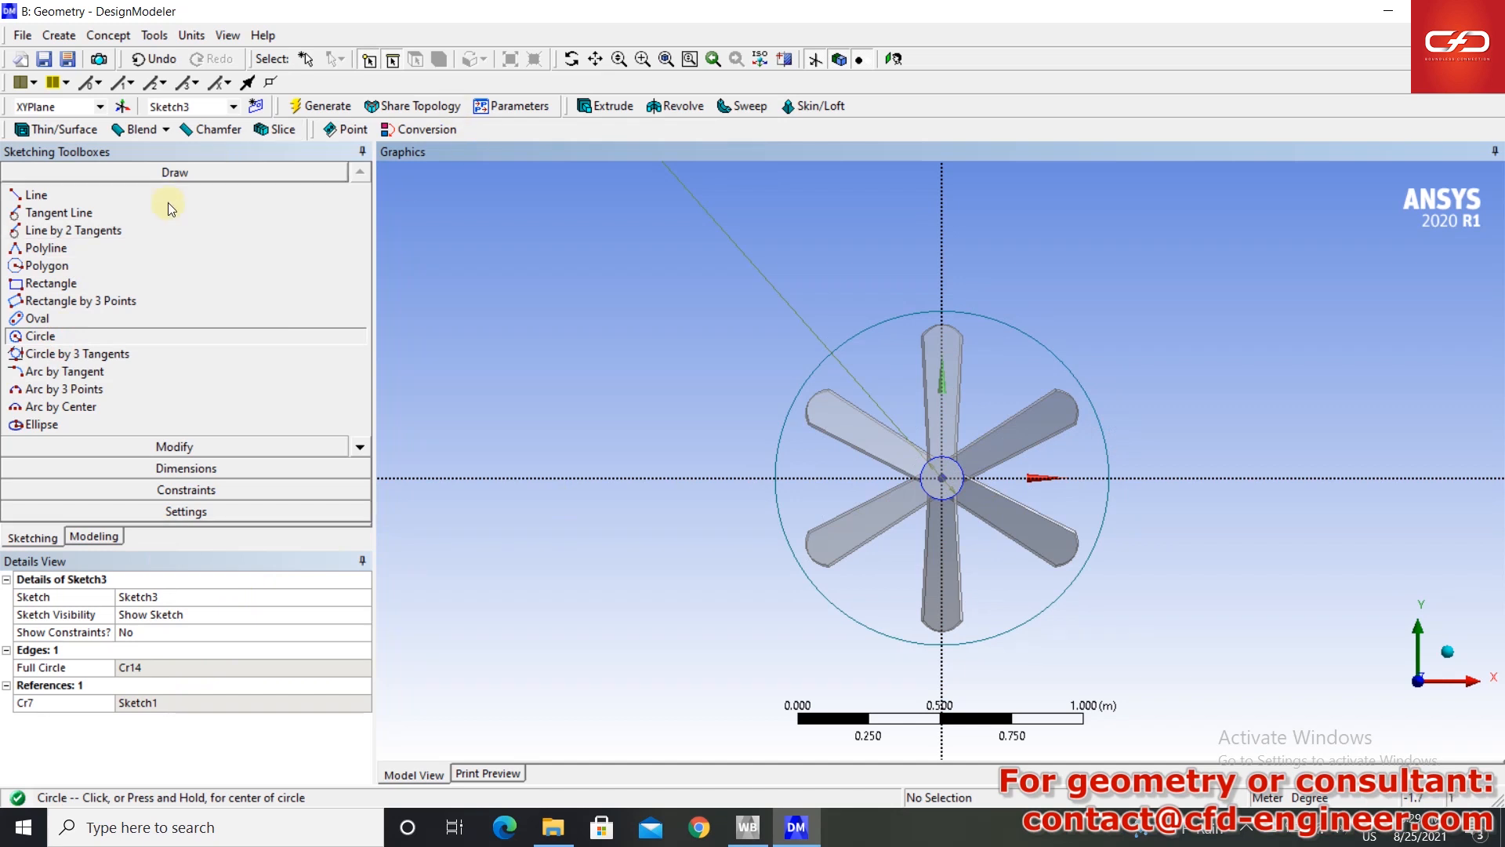
# - Dimension the enclosing circle's diameter, set it to 1.2 m and generate the sketch
pyautogui.click(186, 489)
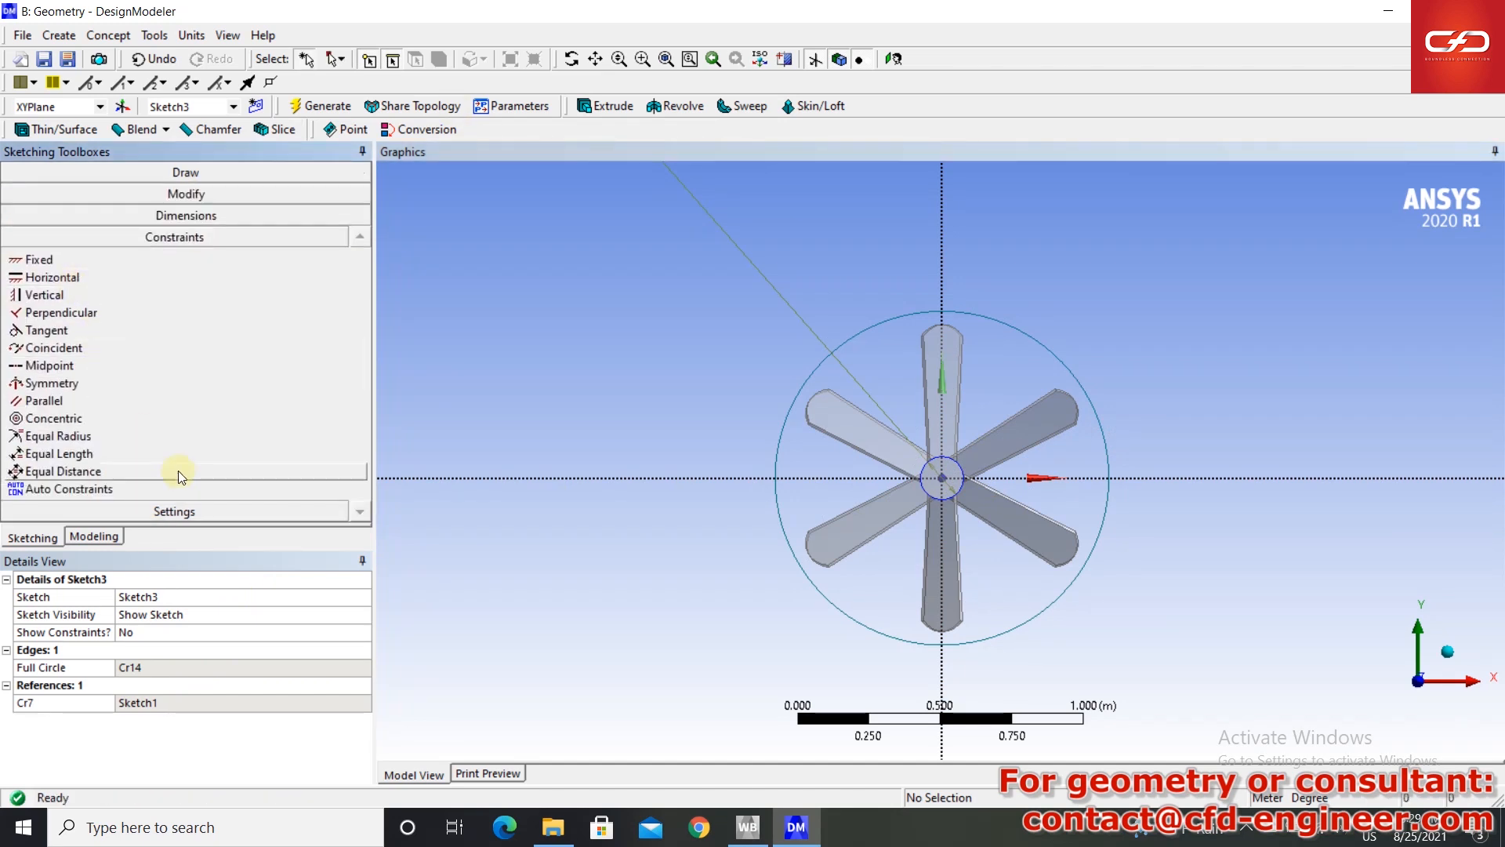
pyautogui.click(188, 215)
pyautogui.click(906, 315)
pyautogui.click(869, 357)
pyautogui.click(172, 666)
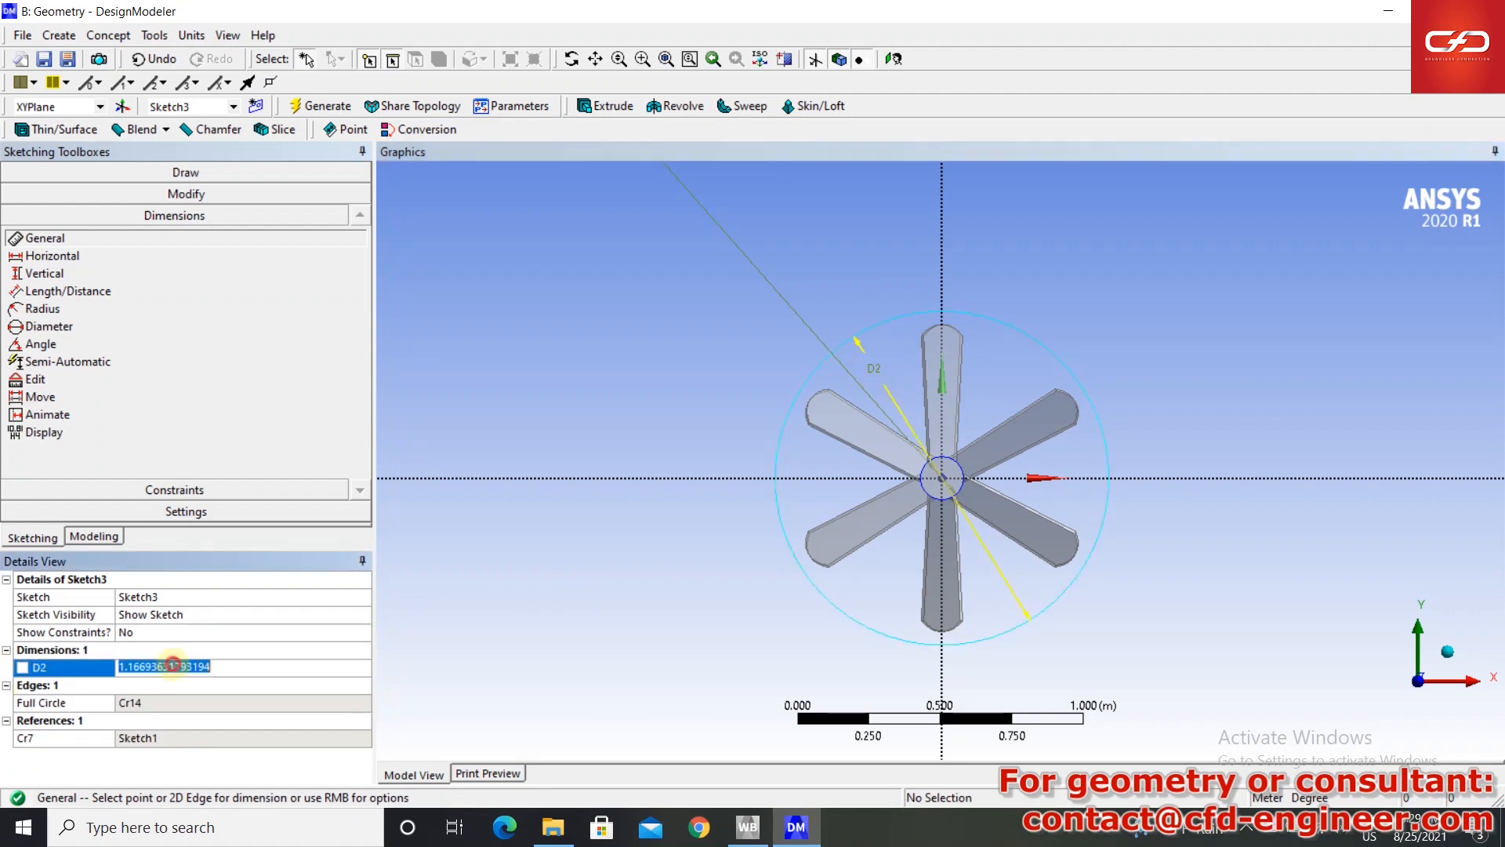
pyautogui.write('1.')
pyautogui.press('Return')
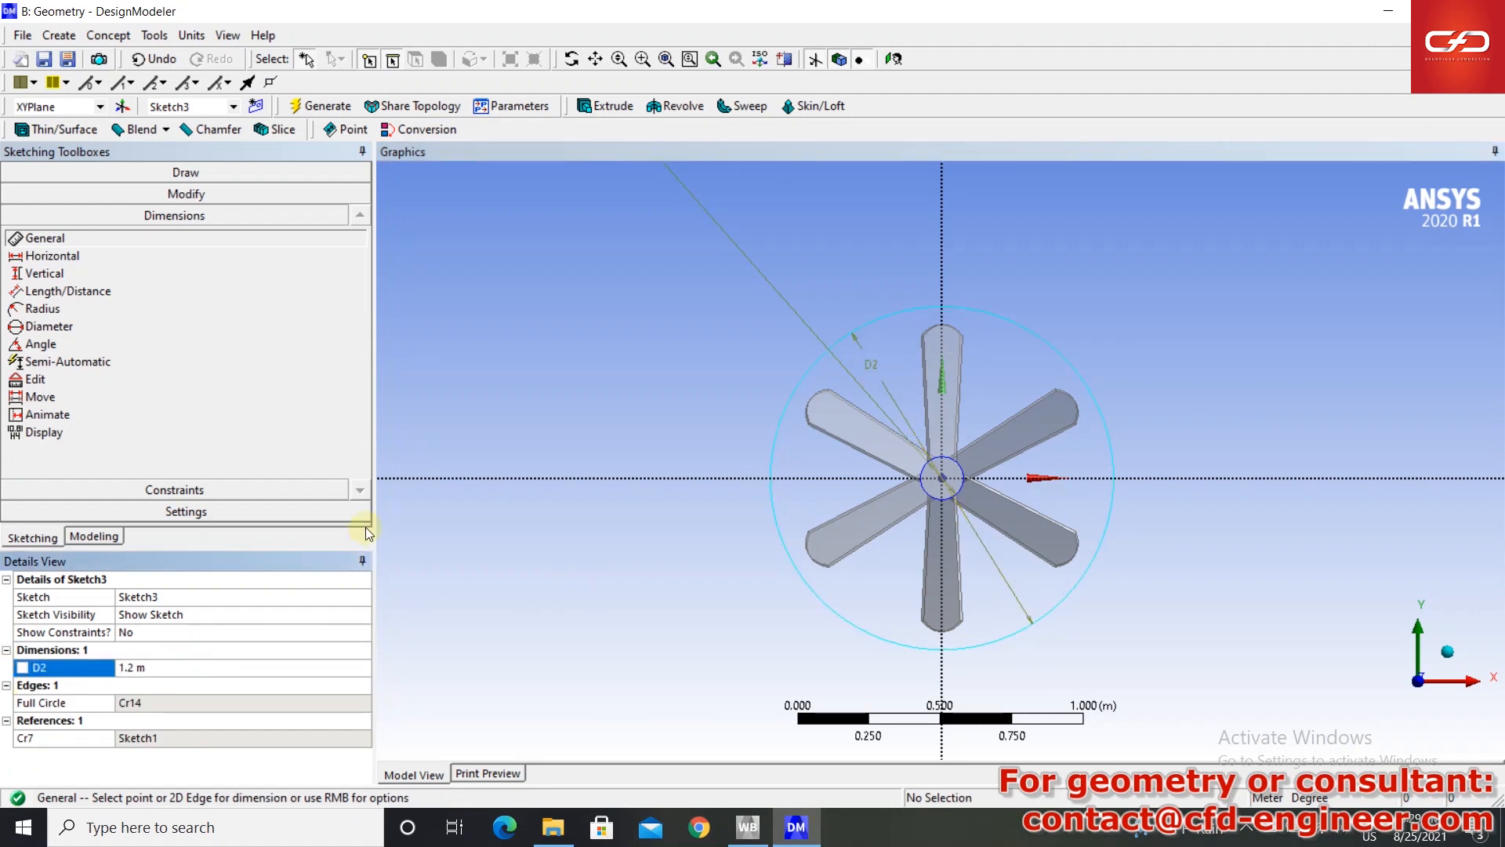
pyautogui.click(328, 106)
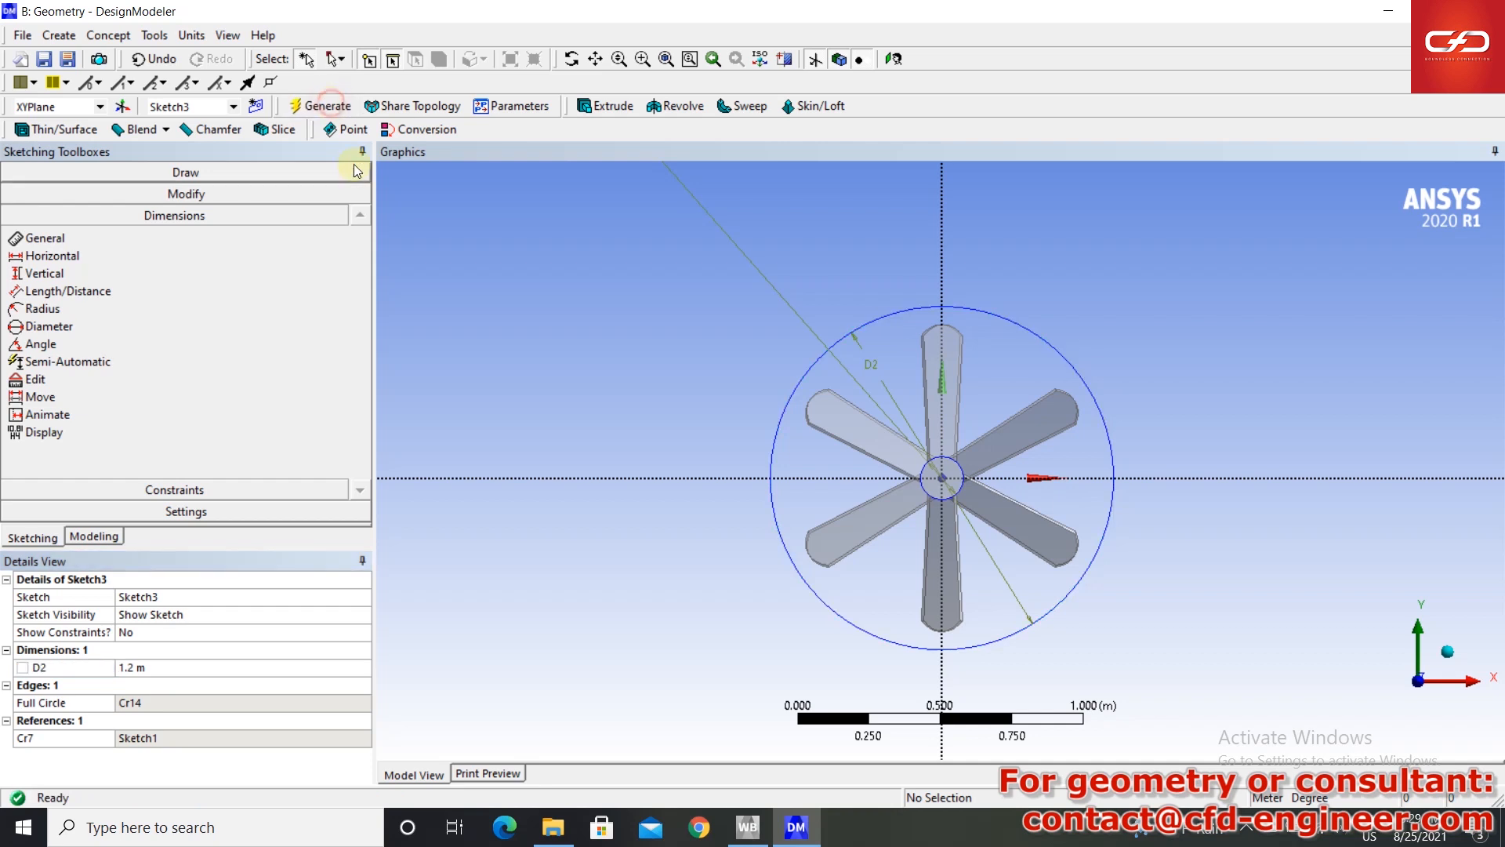
# - Create an extrusion from the enclosing circle sketch with the operation set to Add Frozen
pyautogui.click(604, 106)
pyautogui.moveTo(1107, 447); pyautogui.dragTo(947, 501, button='middle')
pyautogui.click(180, 614)
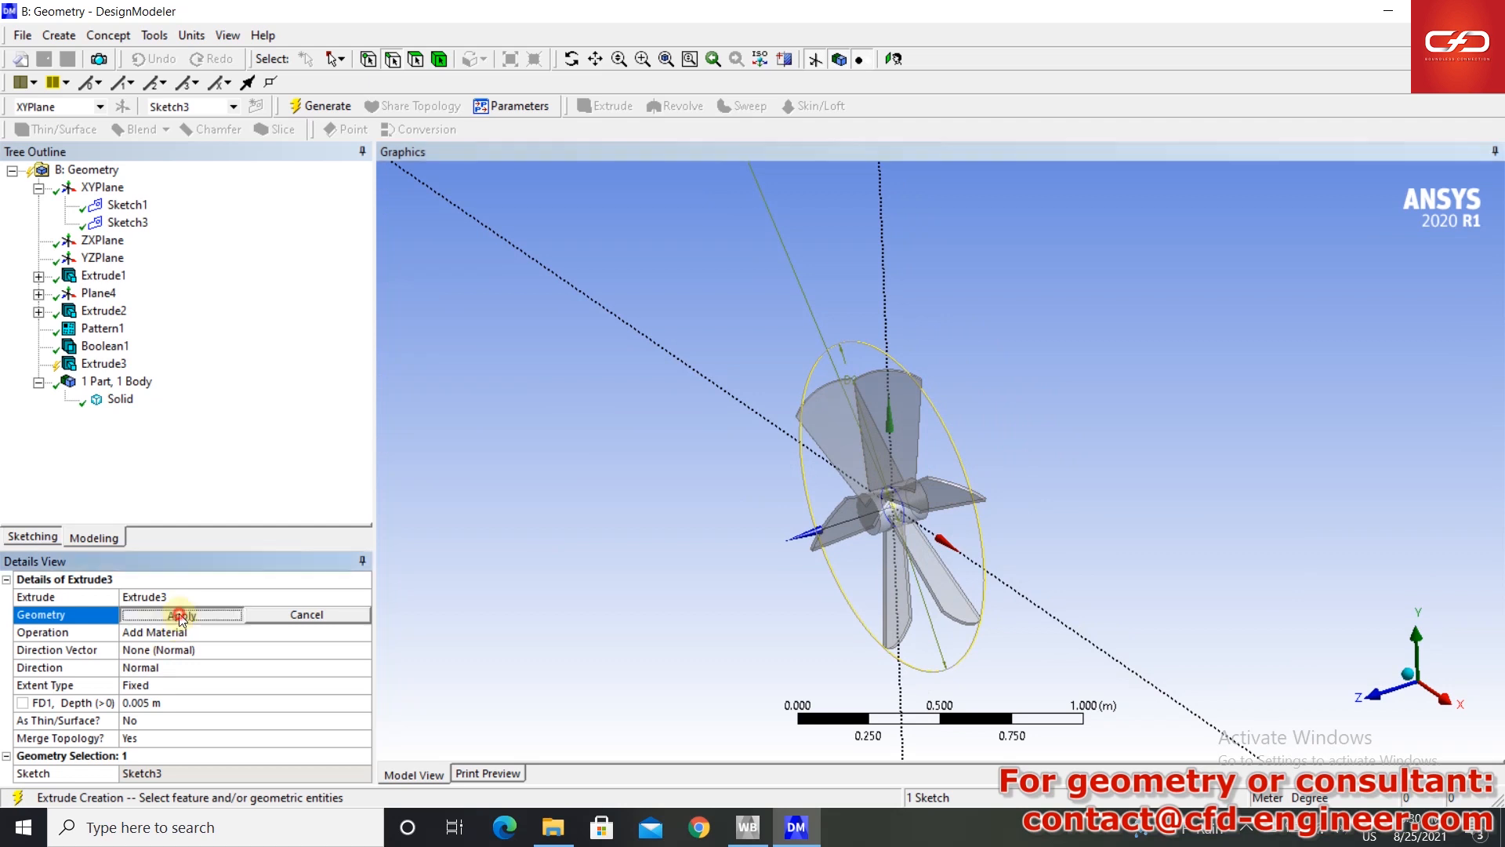
pyautogui.click(302, 632)
pyautogui.click(363, 632)
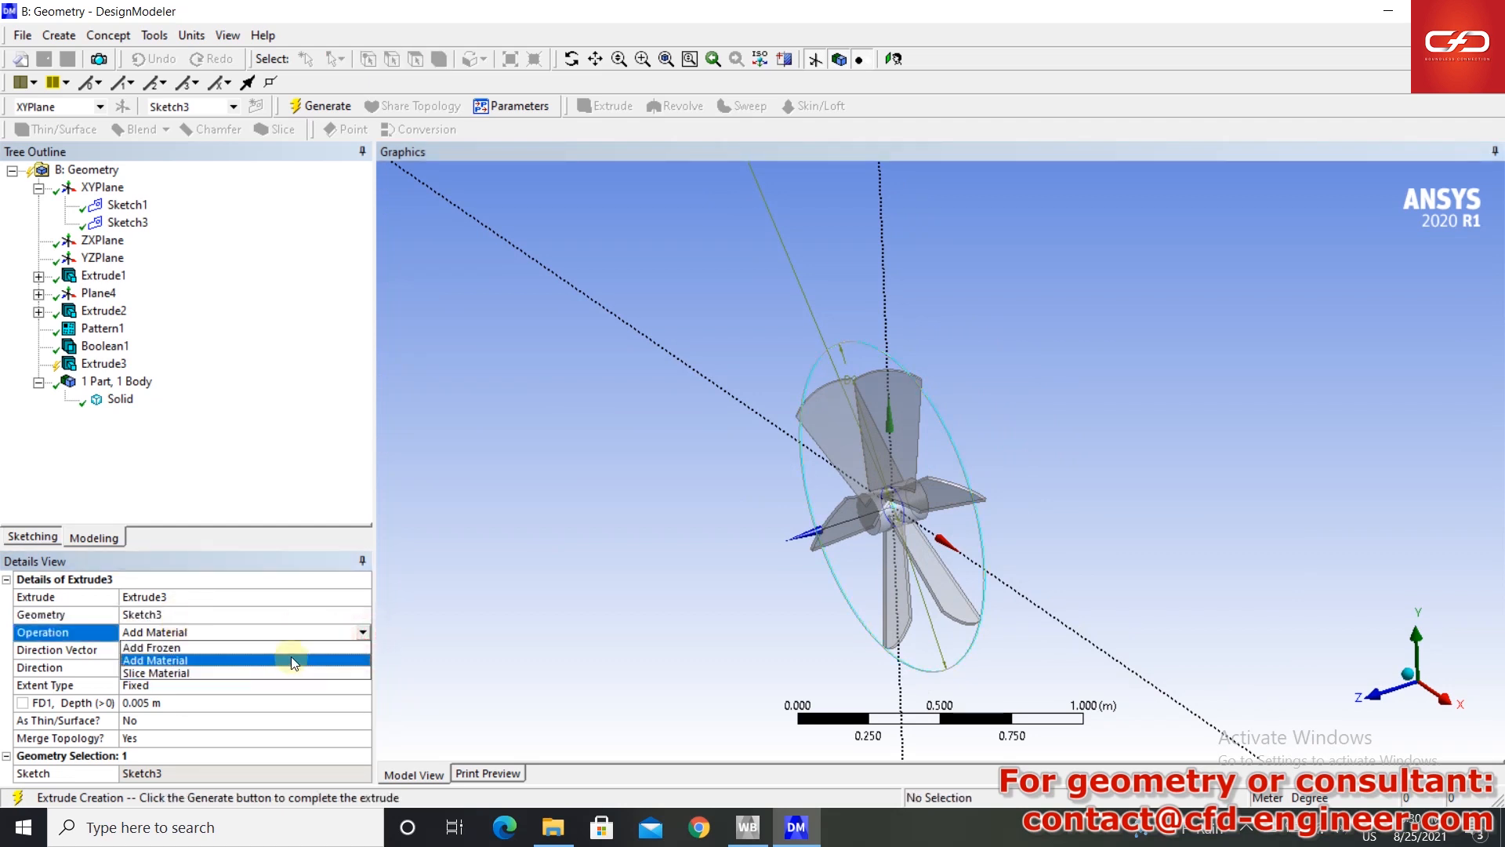
pyautogui.click(293, 647)
# - Set the enclosing cylinder's extrusion to Both - Symmetric with a depth of 0.15 m and generate it
pyautogui.click(195, 668)
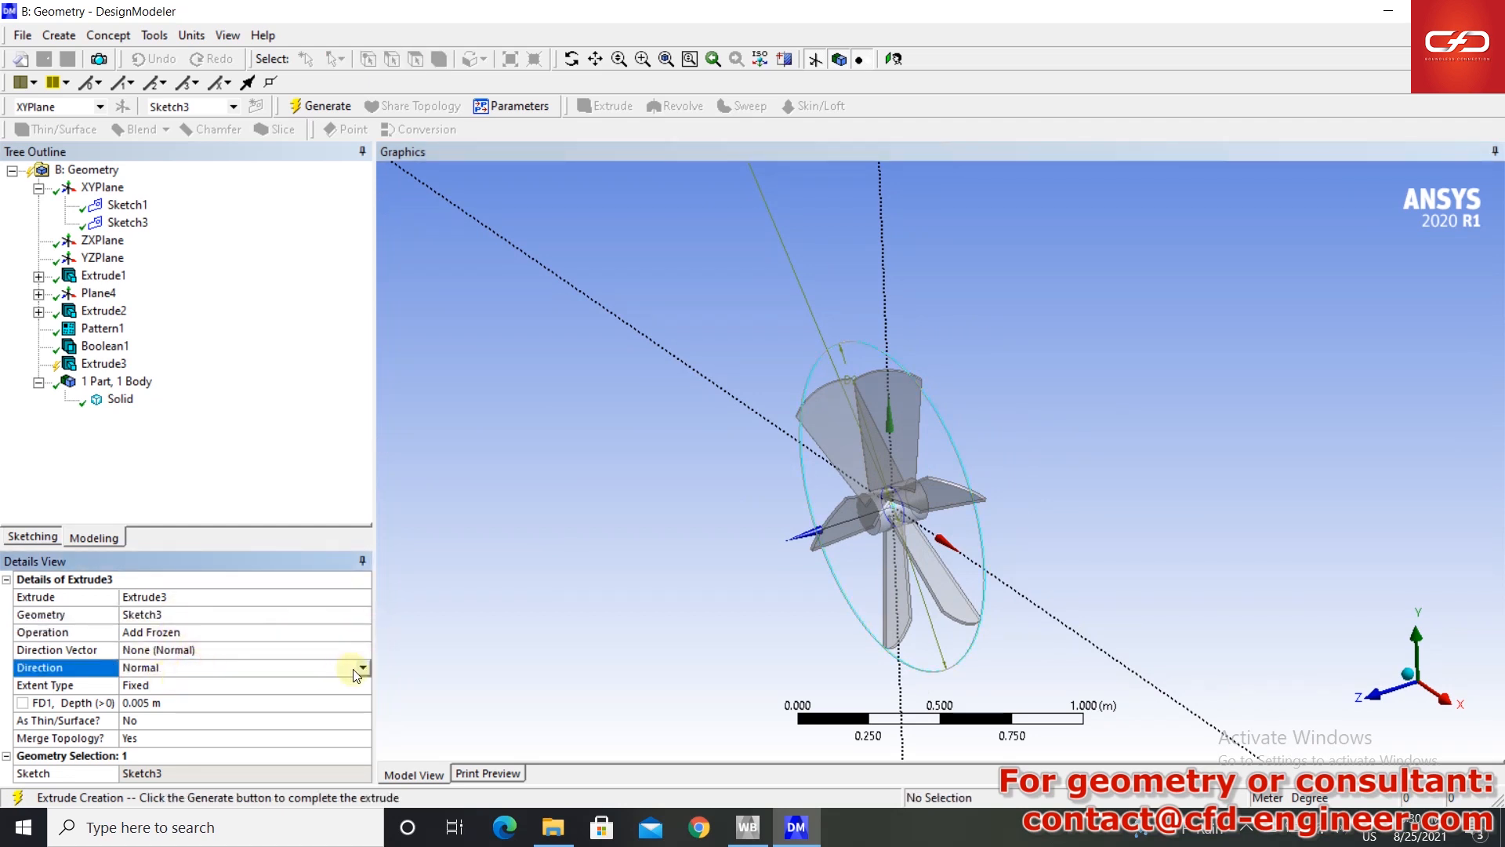
pyautogui.click(363, 667)
pyautogui.click(185, 701)
pyautogui.click(185, 702)
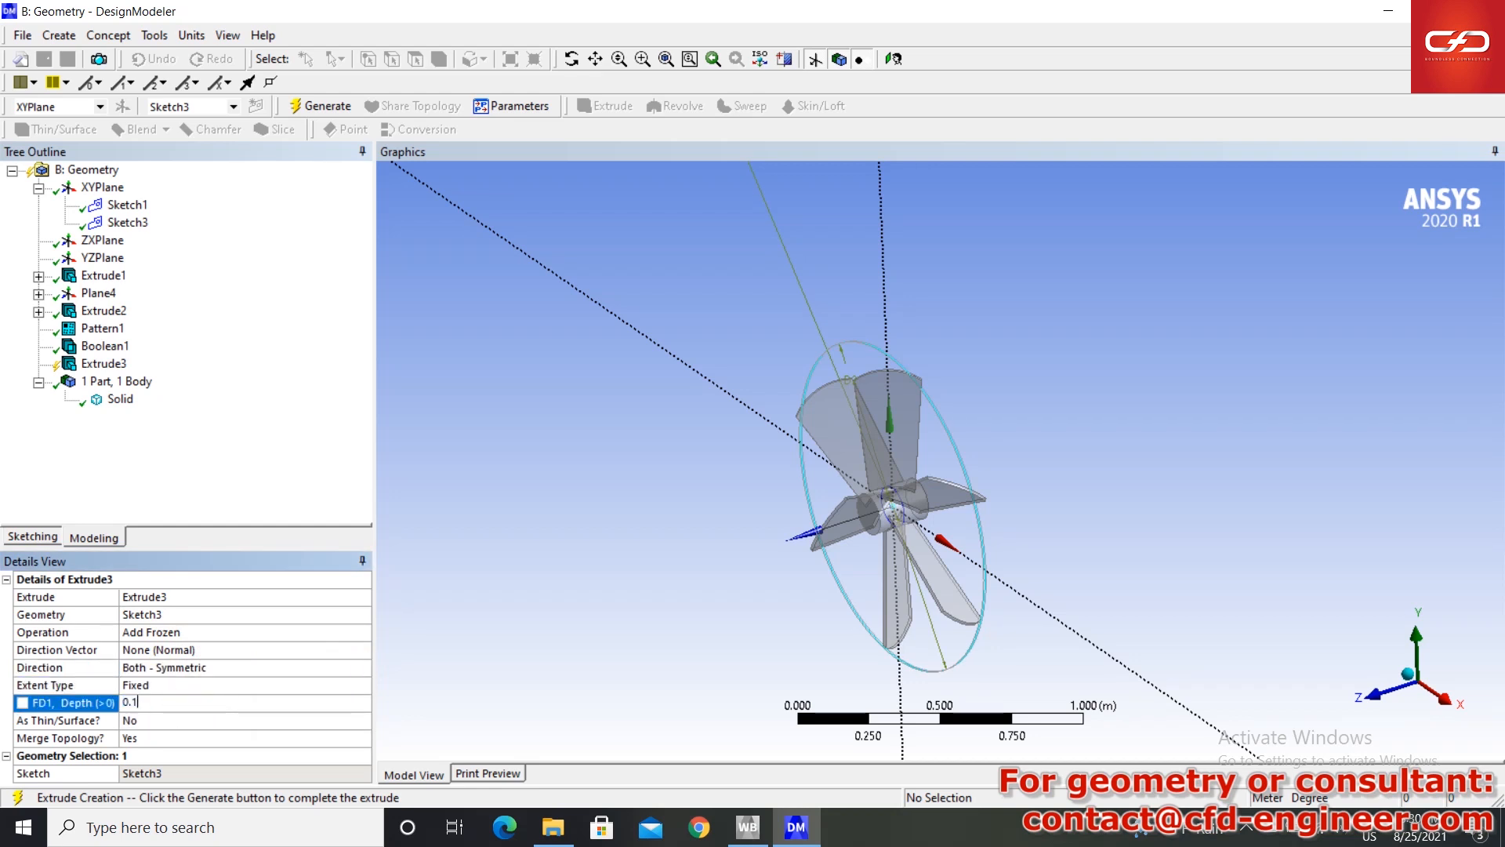
pyautogui.click(945, 604)
pyautogui.moveTo(997, 580)
pyautogui.mouseDown(button='middle')
pyautogui.moveTo(1045, 538)
pyautogui.moveTo(964, 548)
pyautogui.moveTo(957, 510)
pyautogui.moveTo(1031, 514)
pyautogui.moveTo(1003, 471)
pyautogui.mouseUp(button='middle')
pyautogui.click(329, 110)
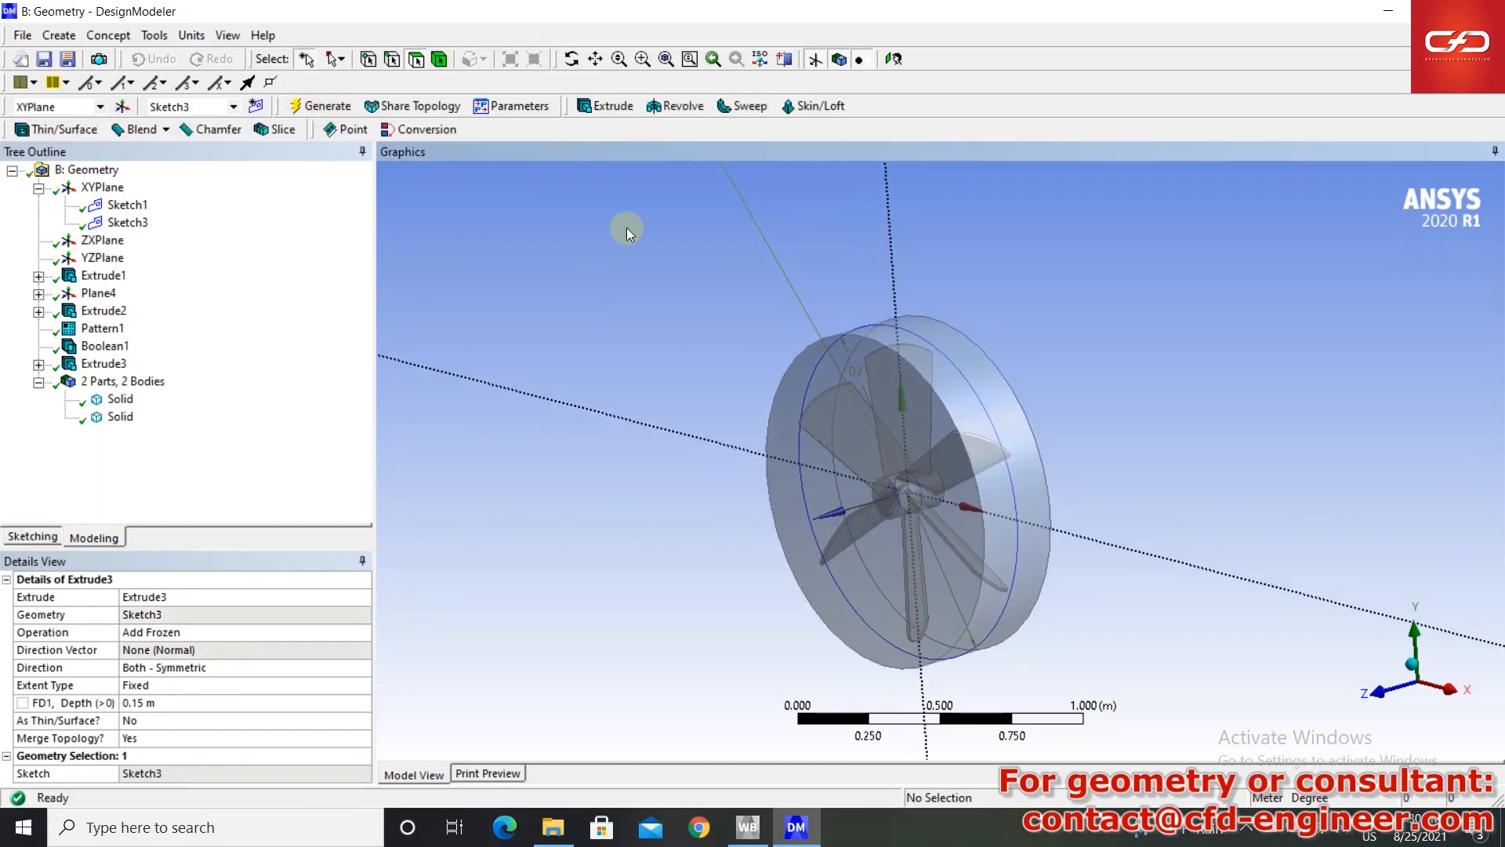
# - Create a From Face plane based on the enclosing cylinder's front circular face and generate it
pyautogui.click(124, 110)
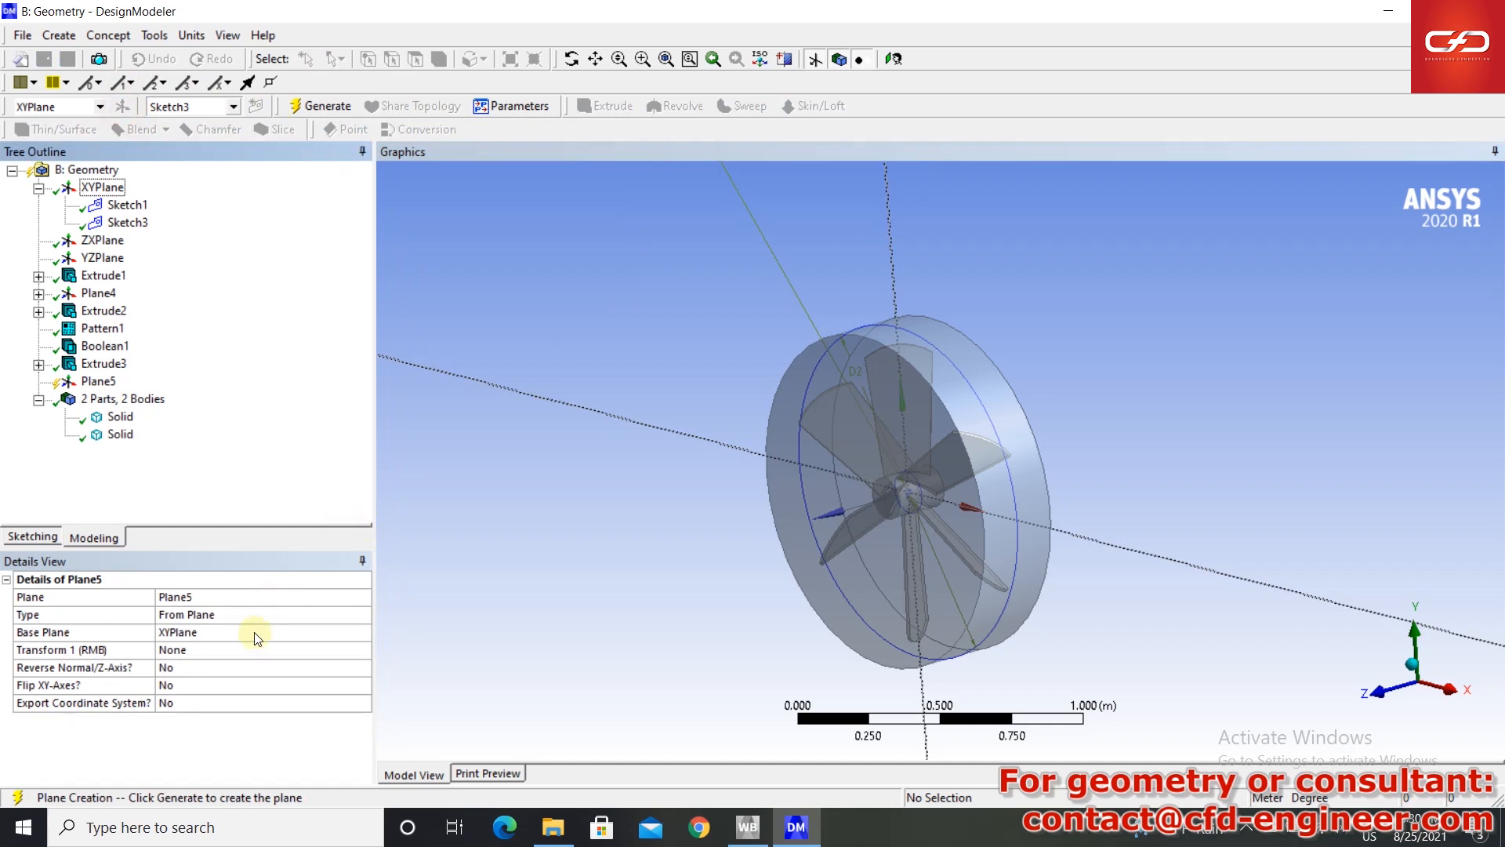
pyautogui.click(246, 613)
pyautogui.click(365, 615)
pyautogui.click(271, 646)
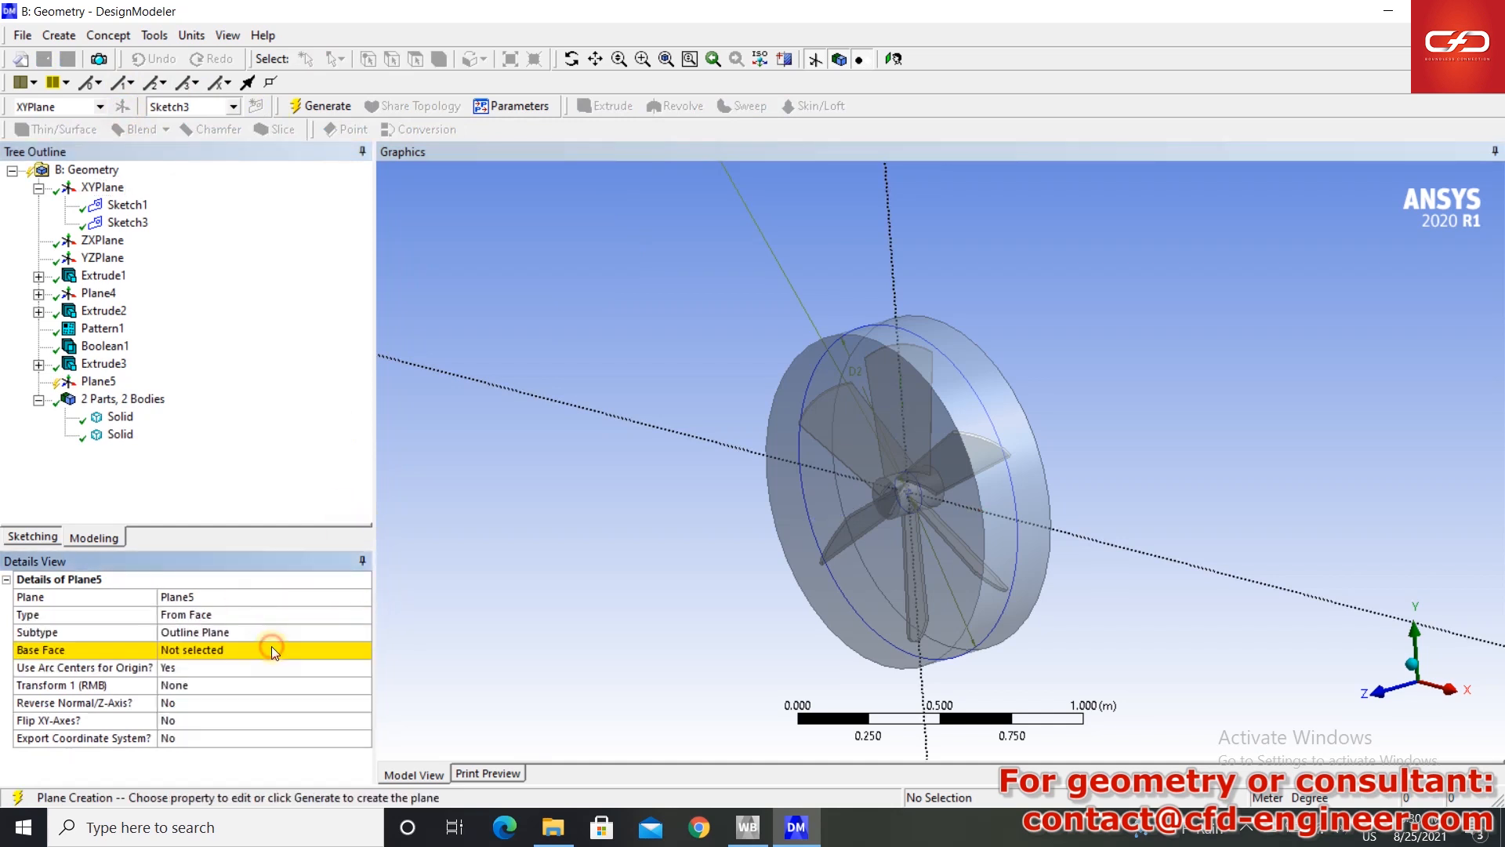
pyautogui.click(243, 650)
pyautogui.click(782, 425)
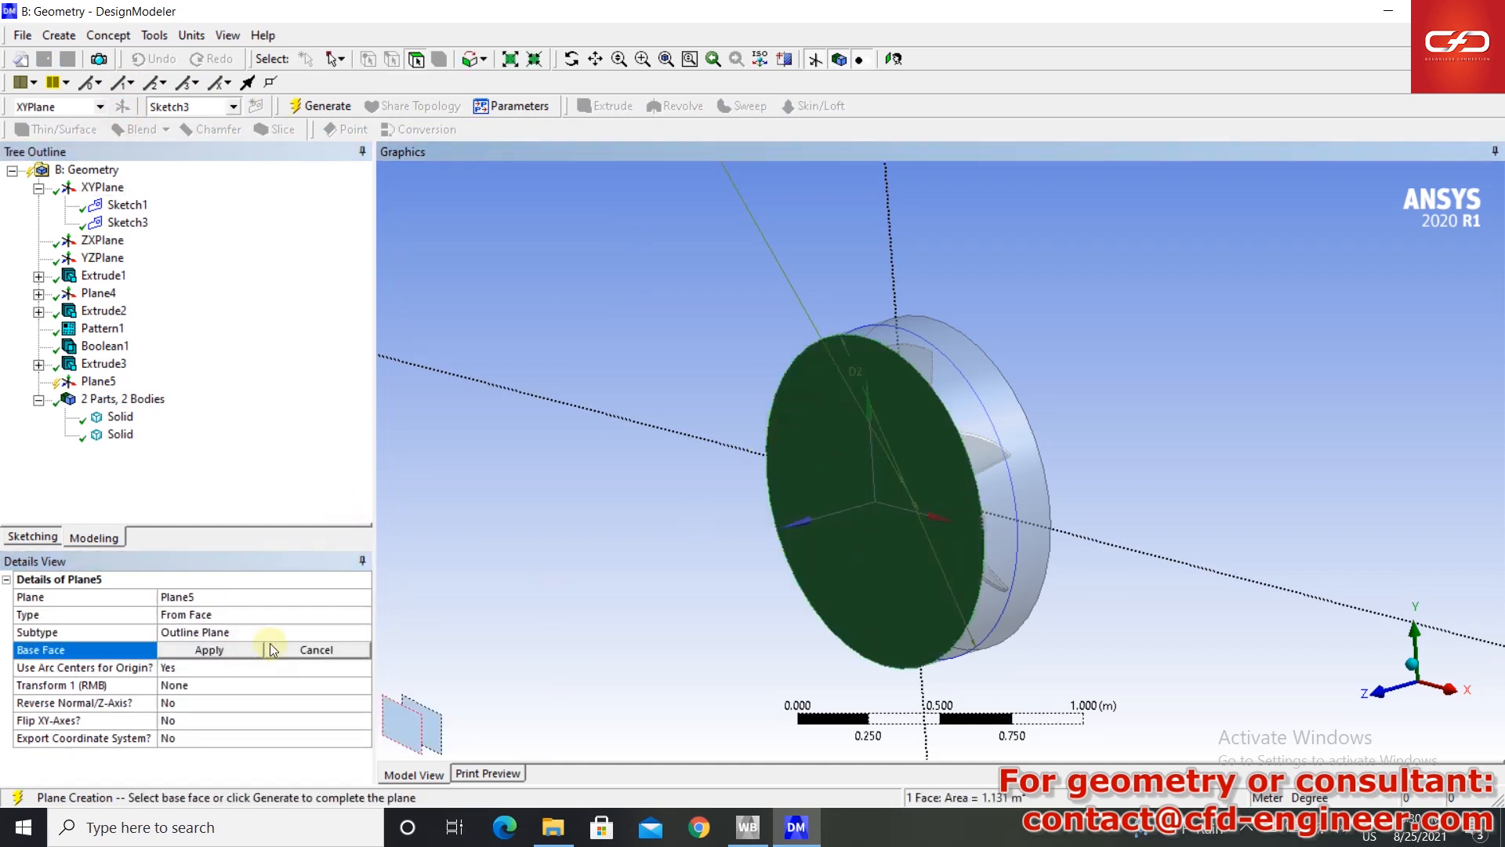
pyautogui.click(208, 650)
pyautogui.click(321, 106)
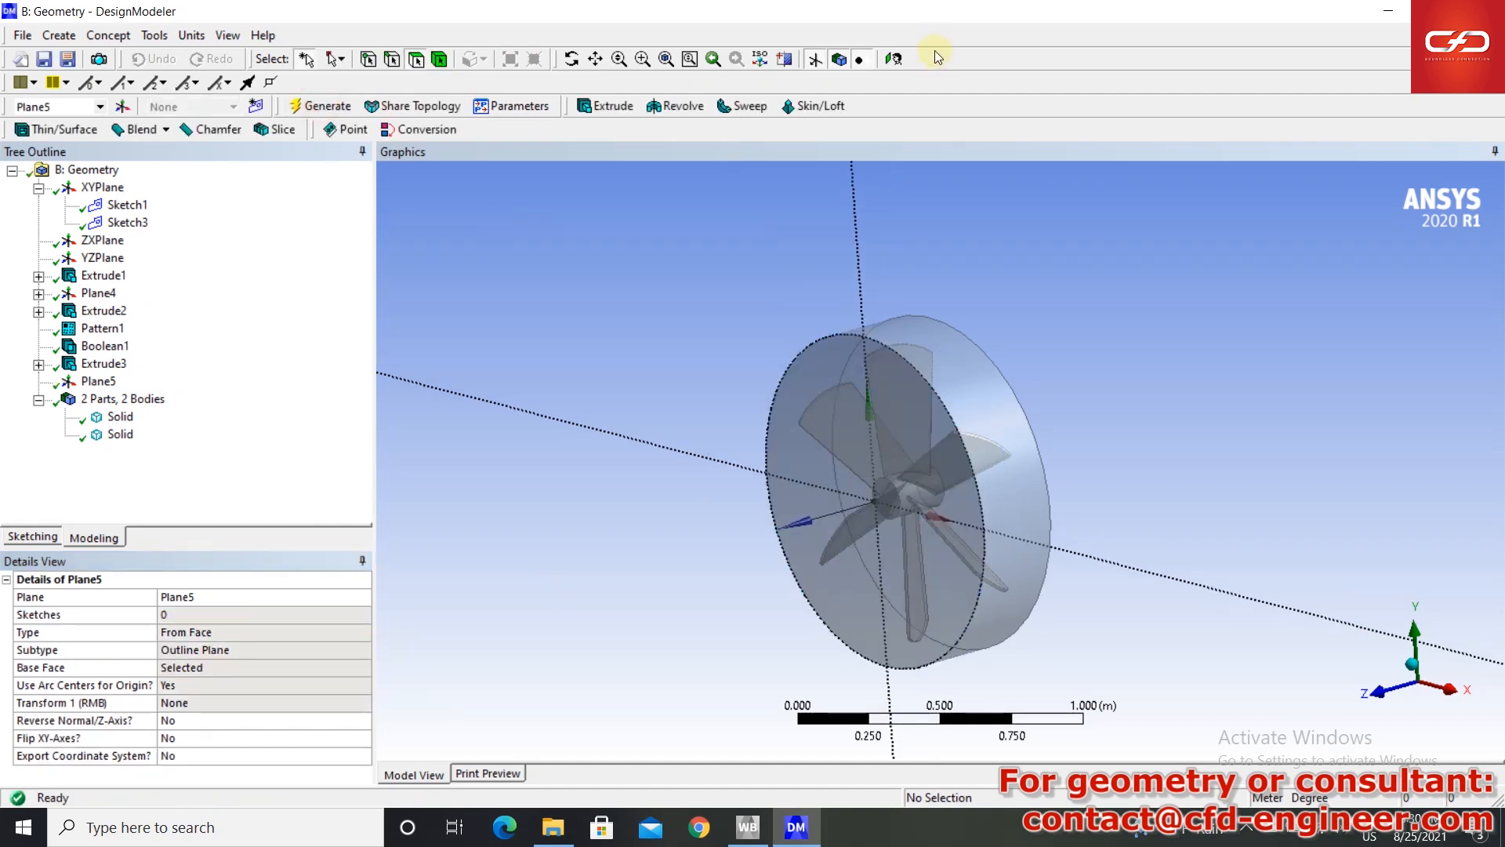
# - Sketch a rectangle about 4.19 m by 1.91 m around the cylinder's outline on the new face plane
pyautogui.click(895, 59)
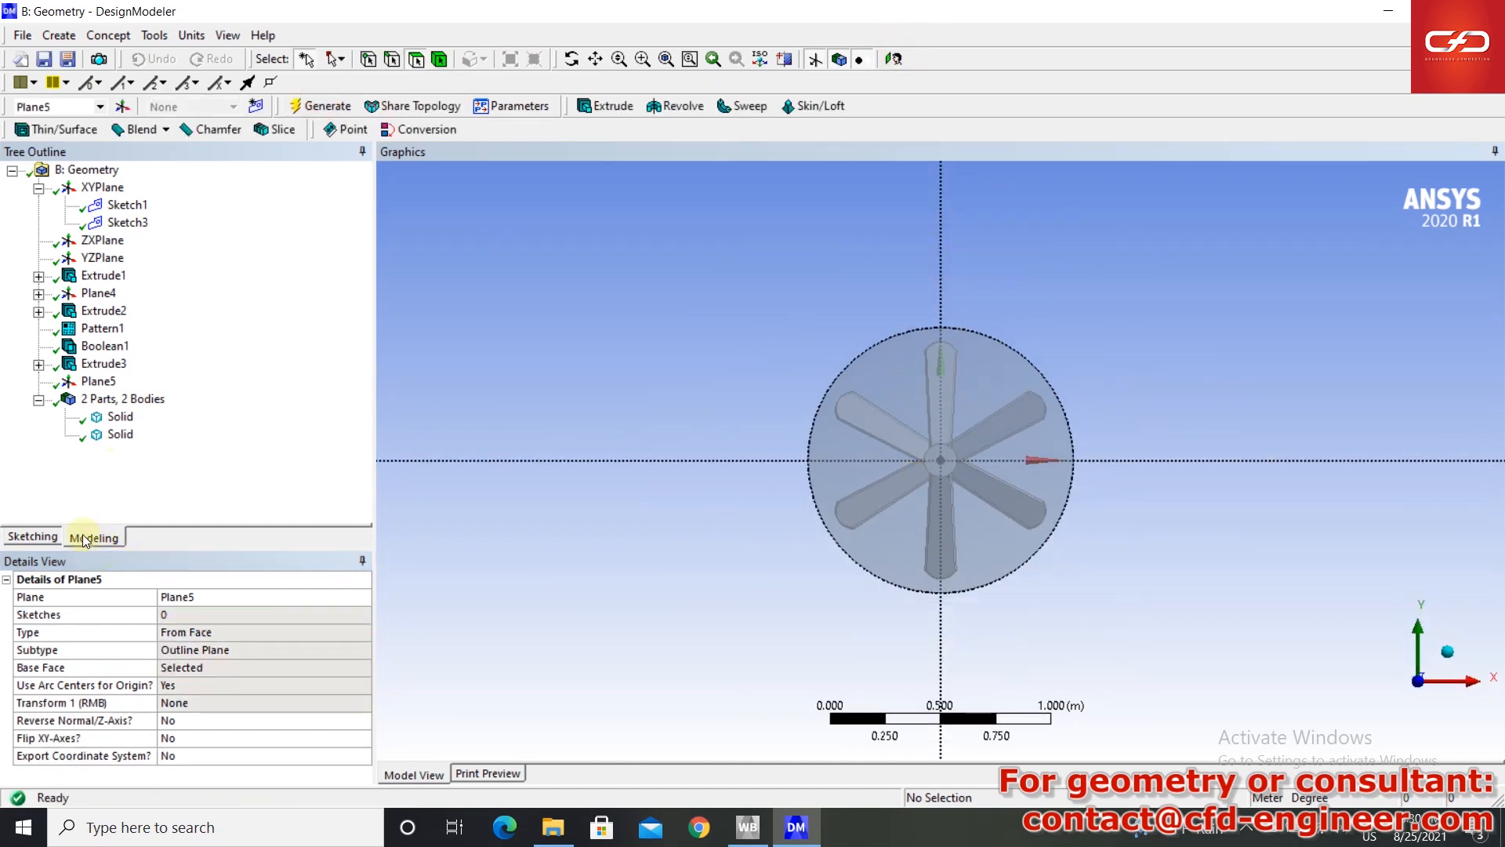
pyautogui.click(38, 535)
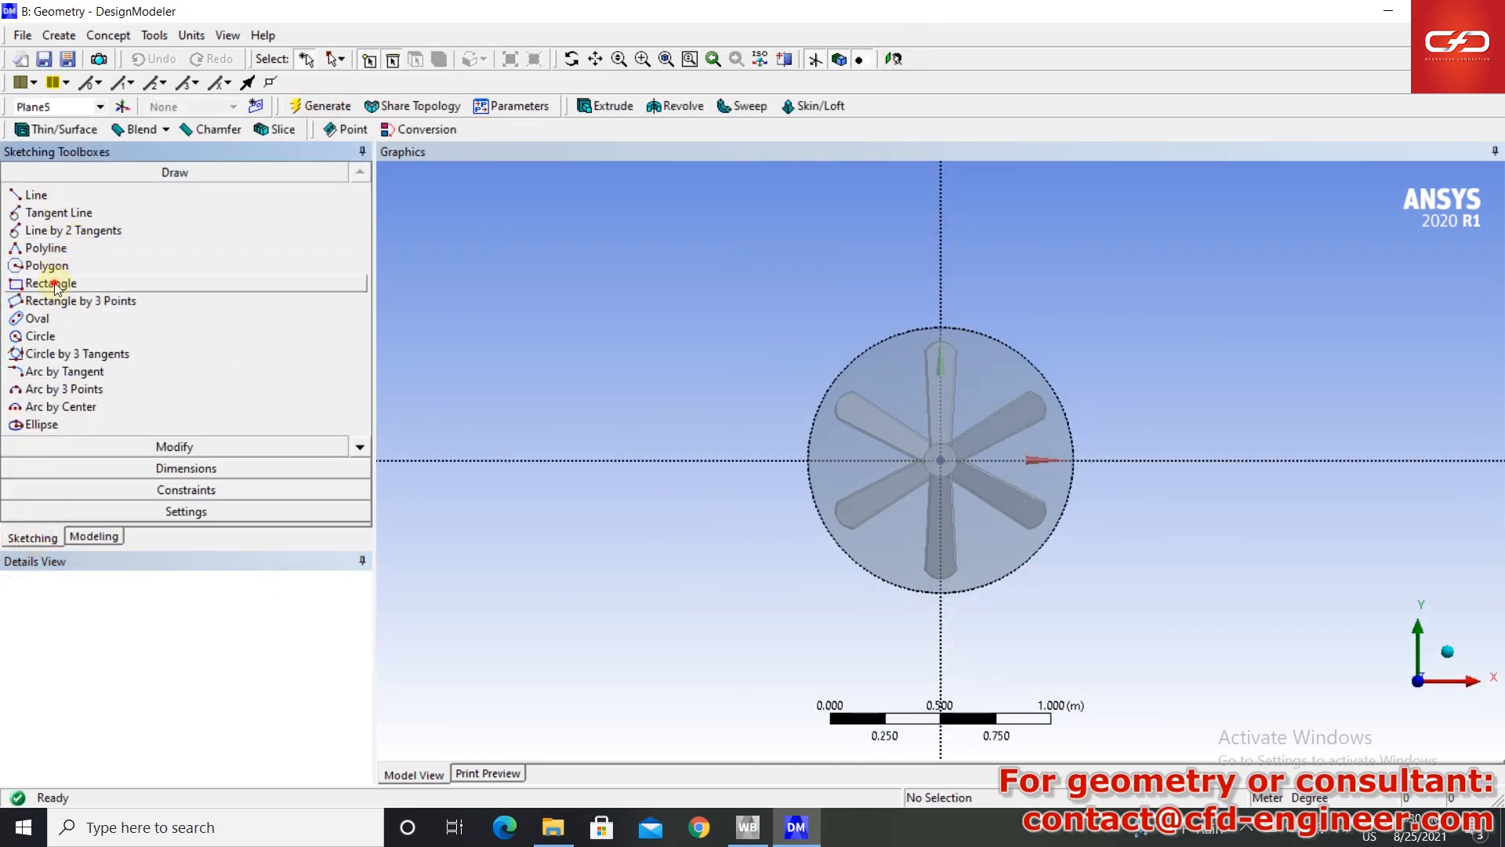
pyautogui.click(51, 283)
pyautogui.scroll(-3, 615, 347)
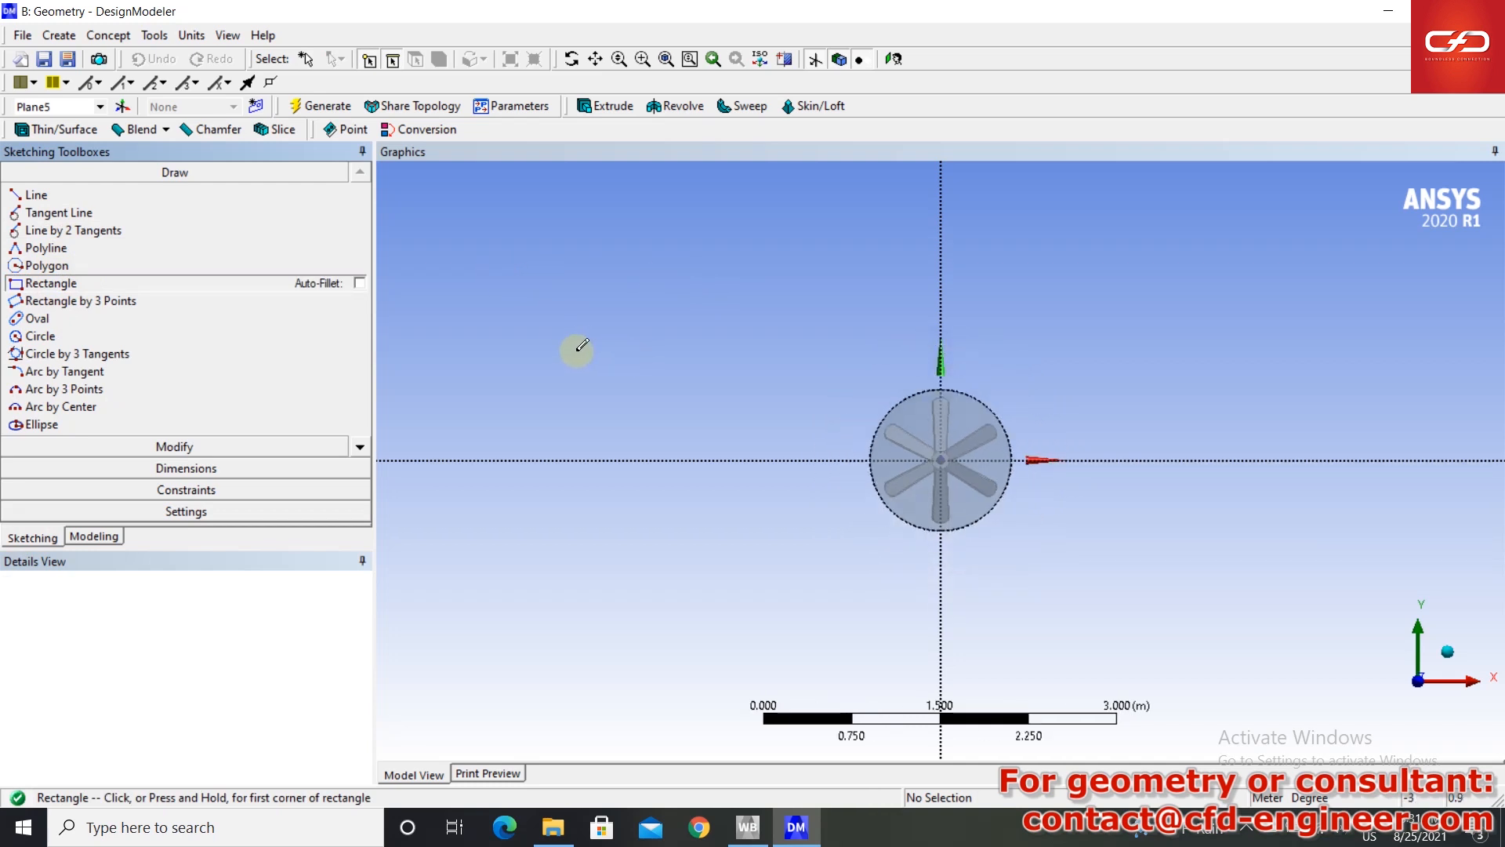
pyautogui.click(543, 342)
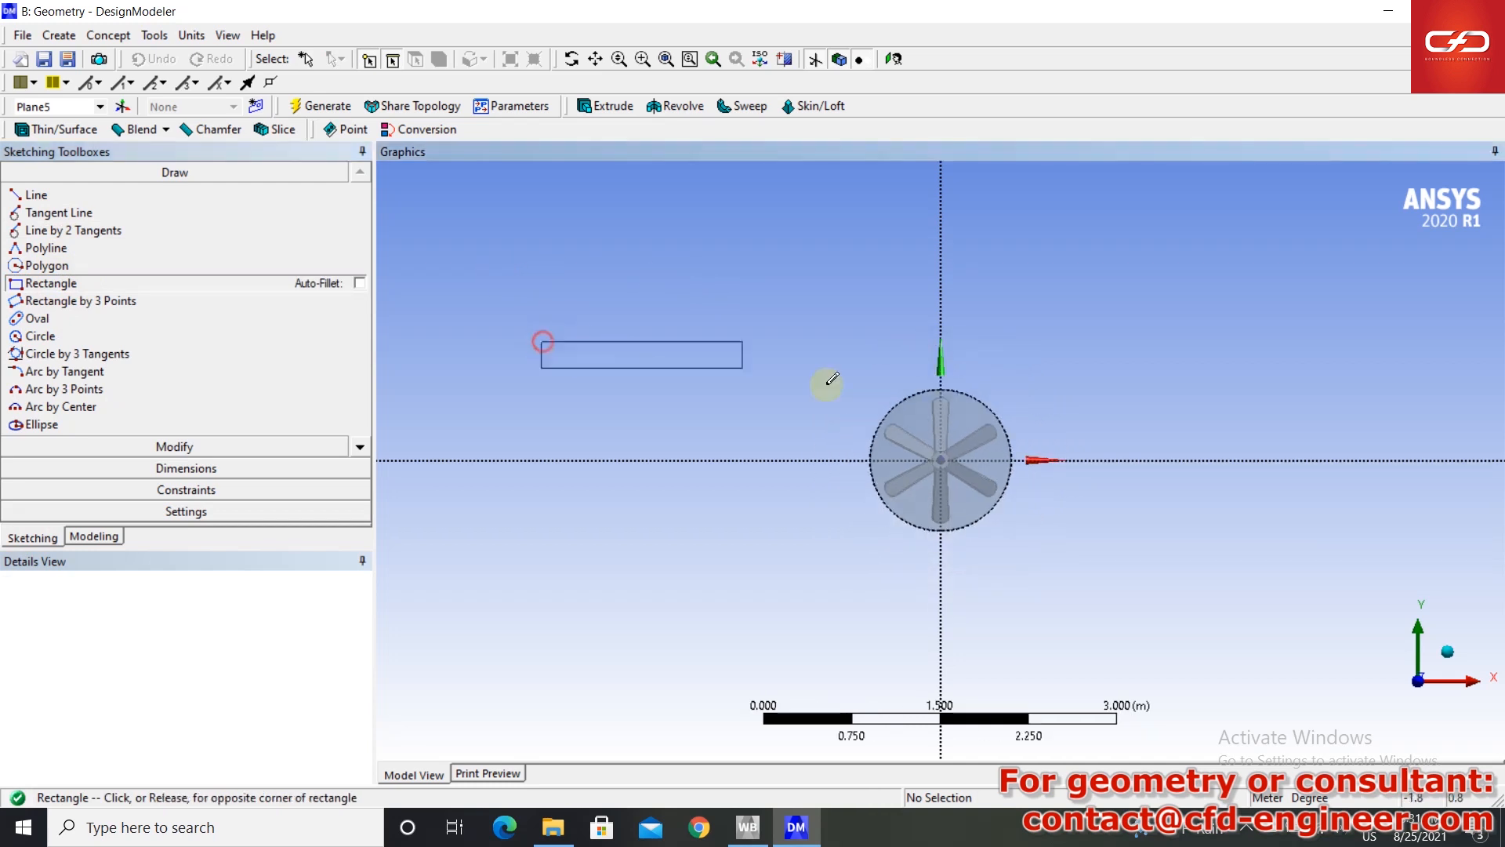
pyautogui.click(1035, 566)
# - Dimension the rectangle's overall horizontal length and vertical height
pyautogui.click(174, 466)
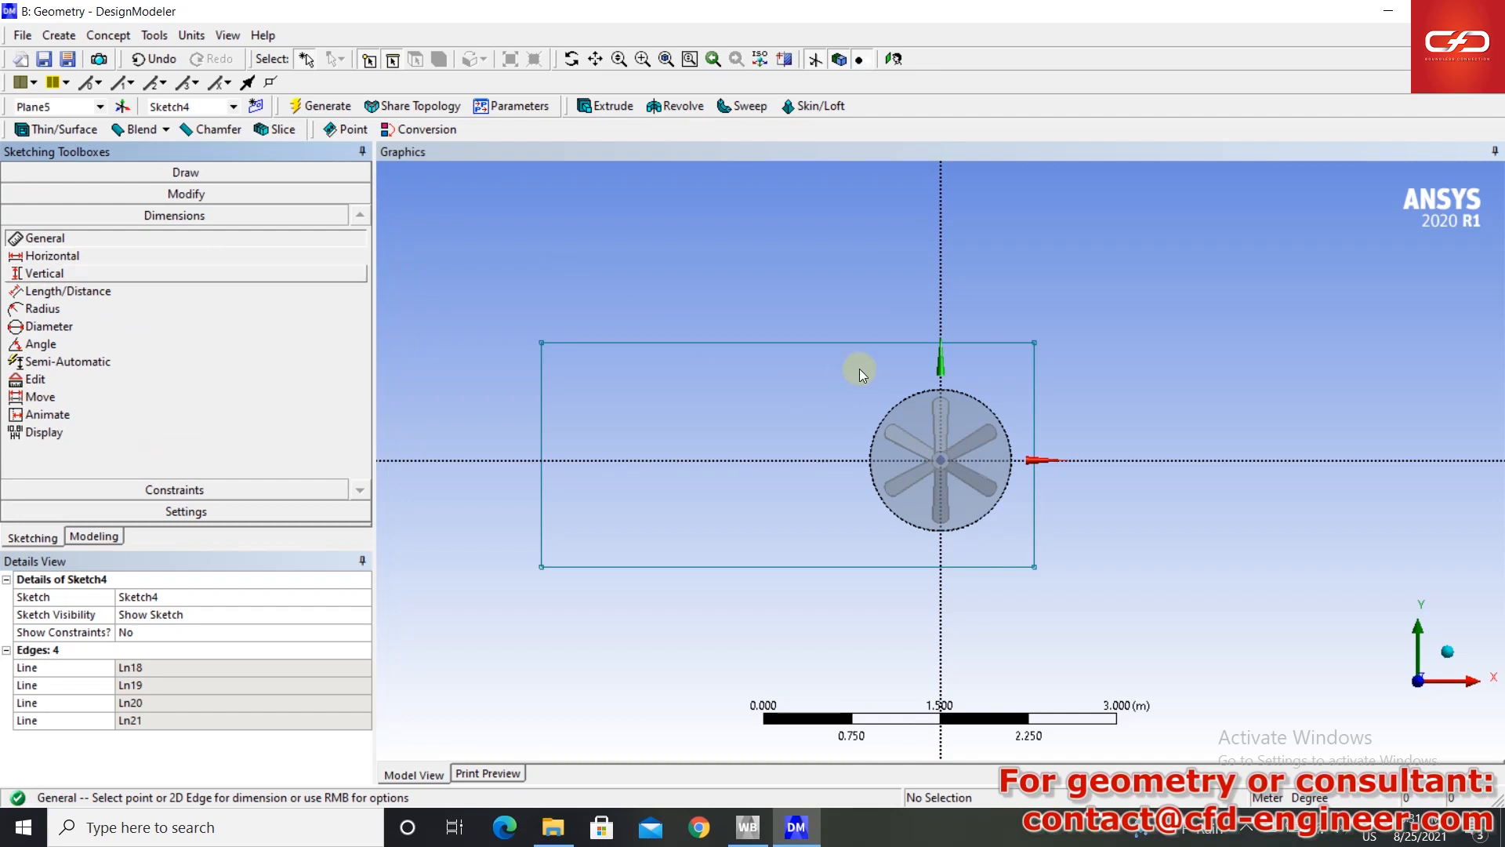
pyautogui.click(820, 345)
pyautogui.click(806, 304)
pyautogui.click(541, 403)
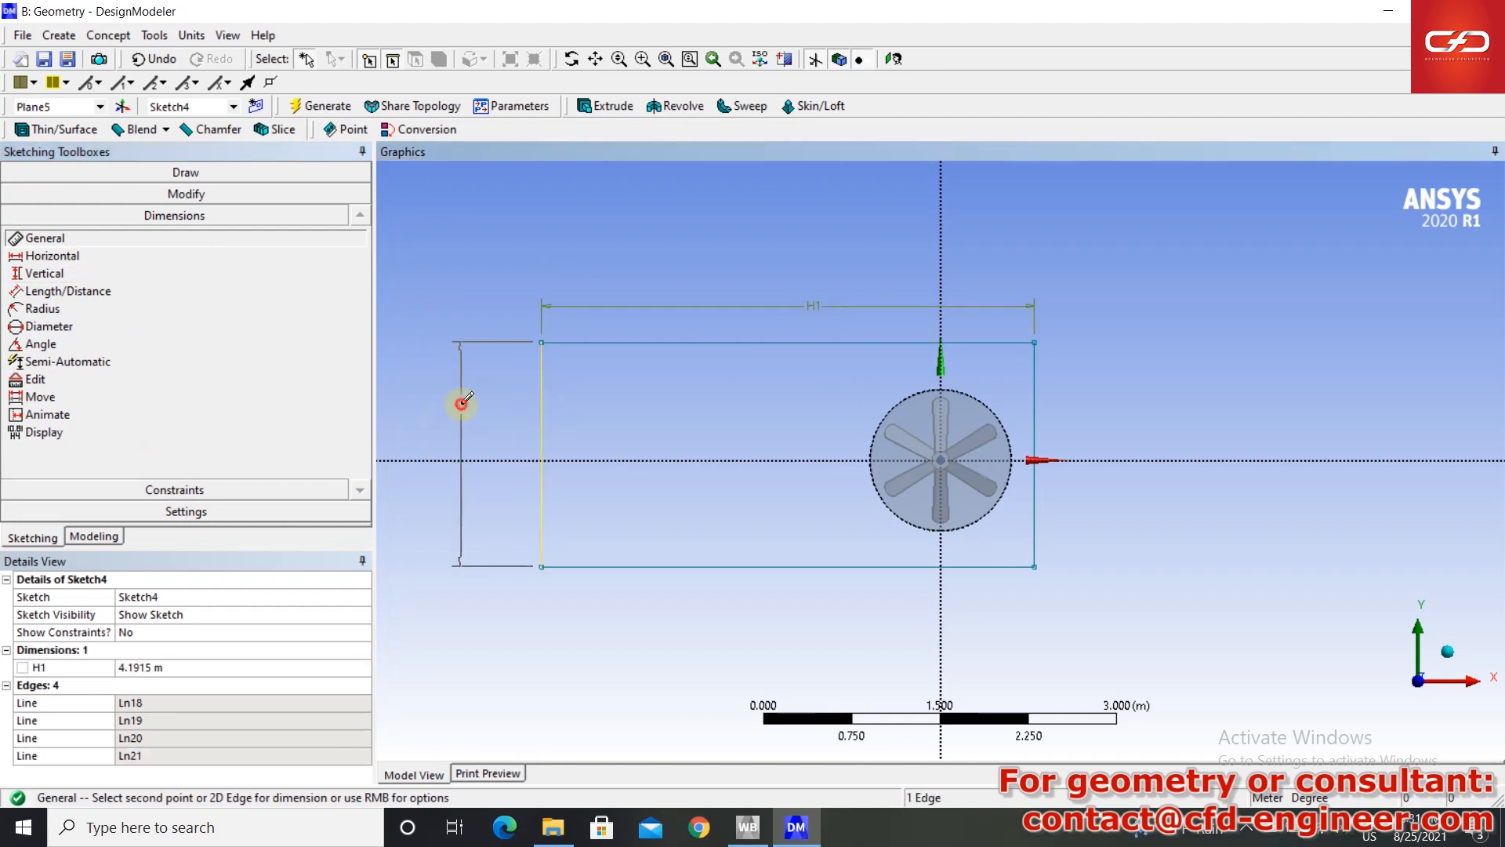
pyautogui.click(461, 405)
# - Dimension the distances from the rectangle's top edge to the horizontal axis and from its right edge to the vertical axis
pyautogui.click(125, 291)
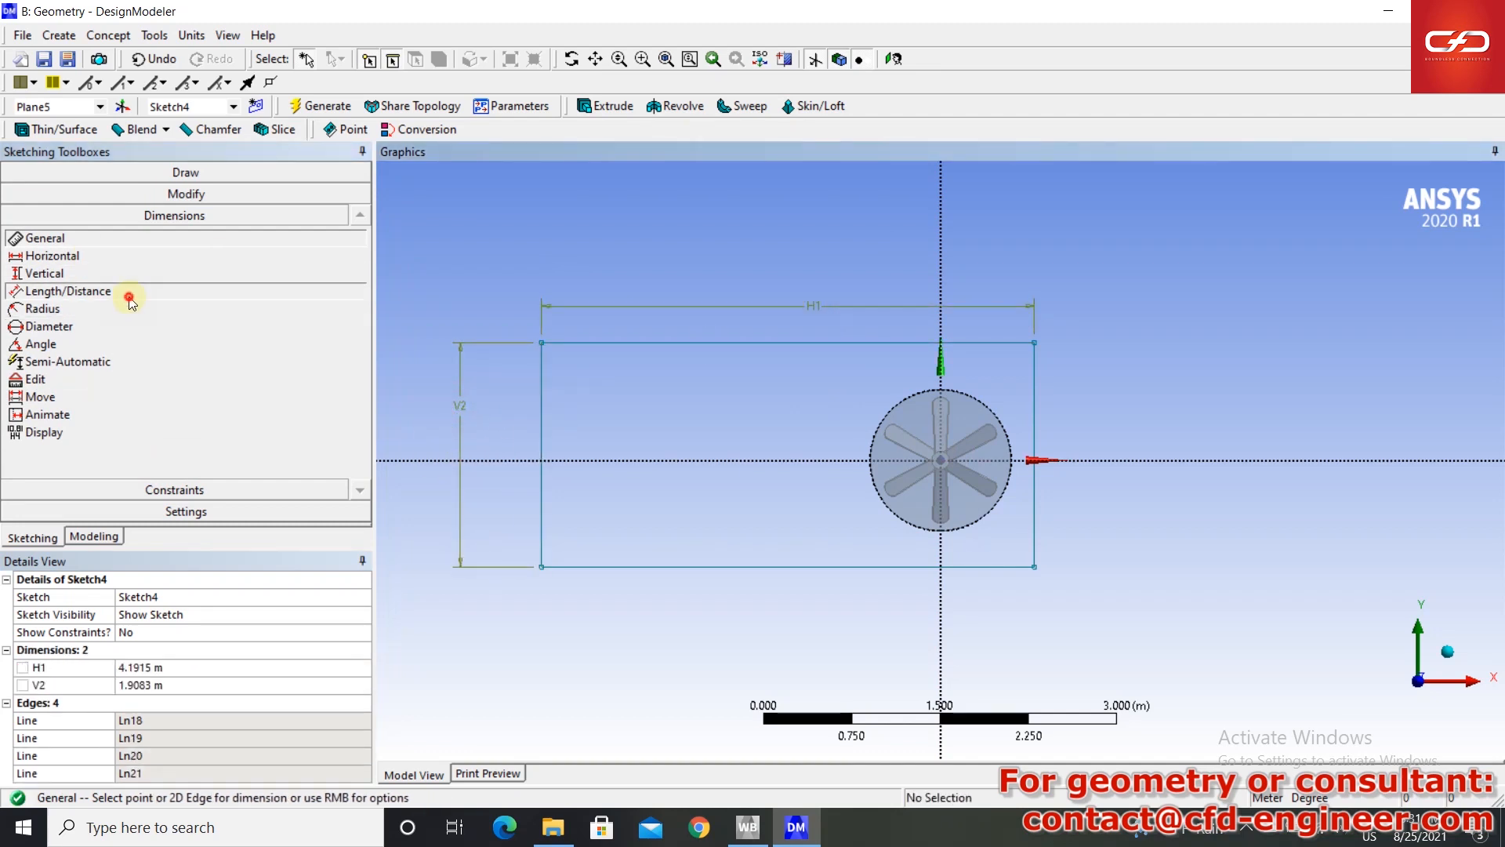
pyautogui.click(972, 342)
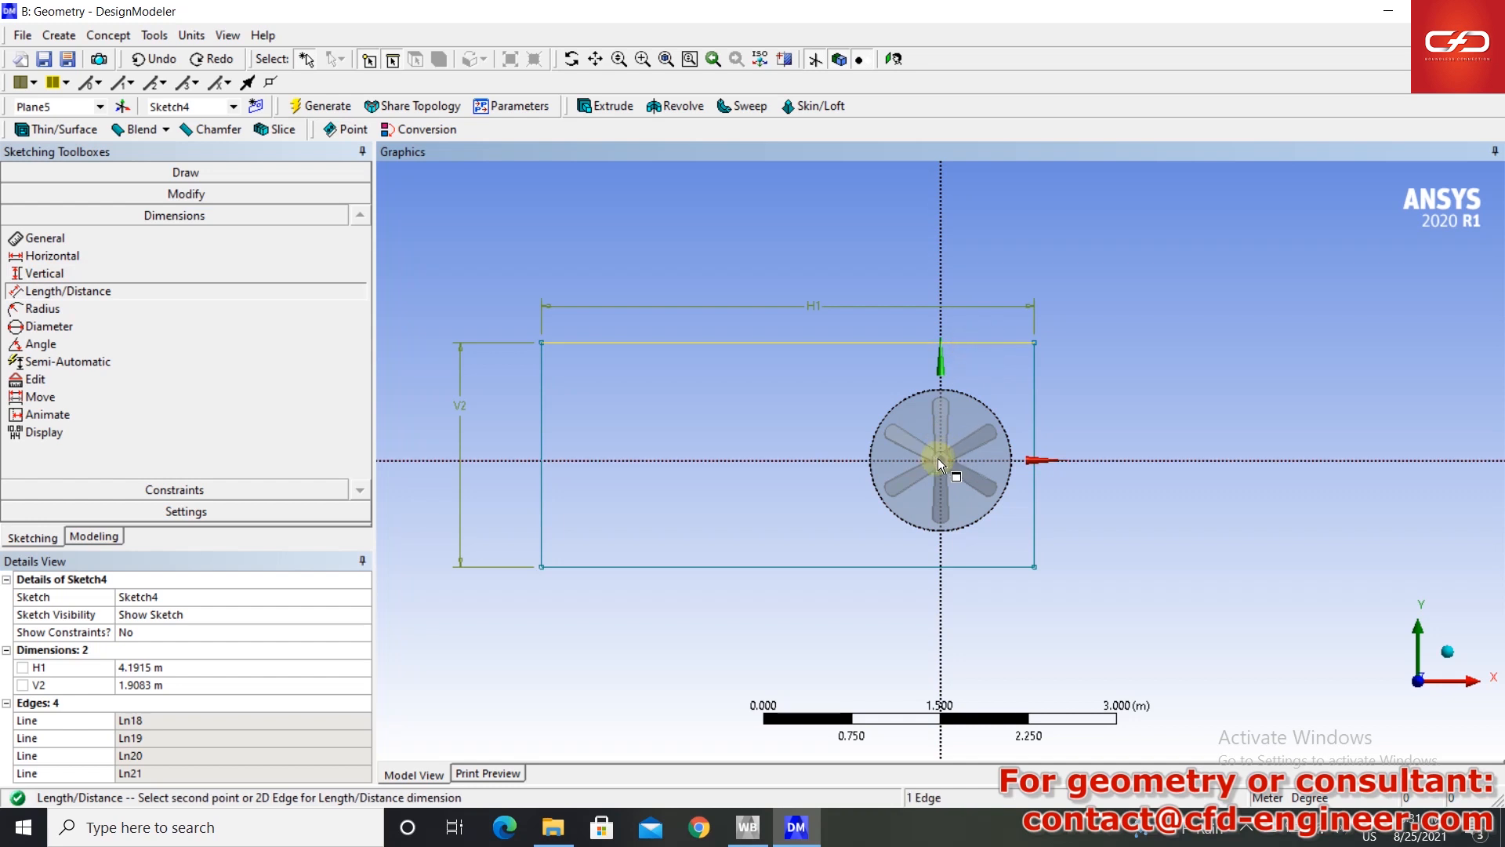
pyautogui.click(845, 461)
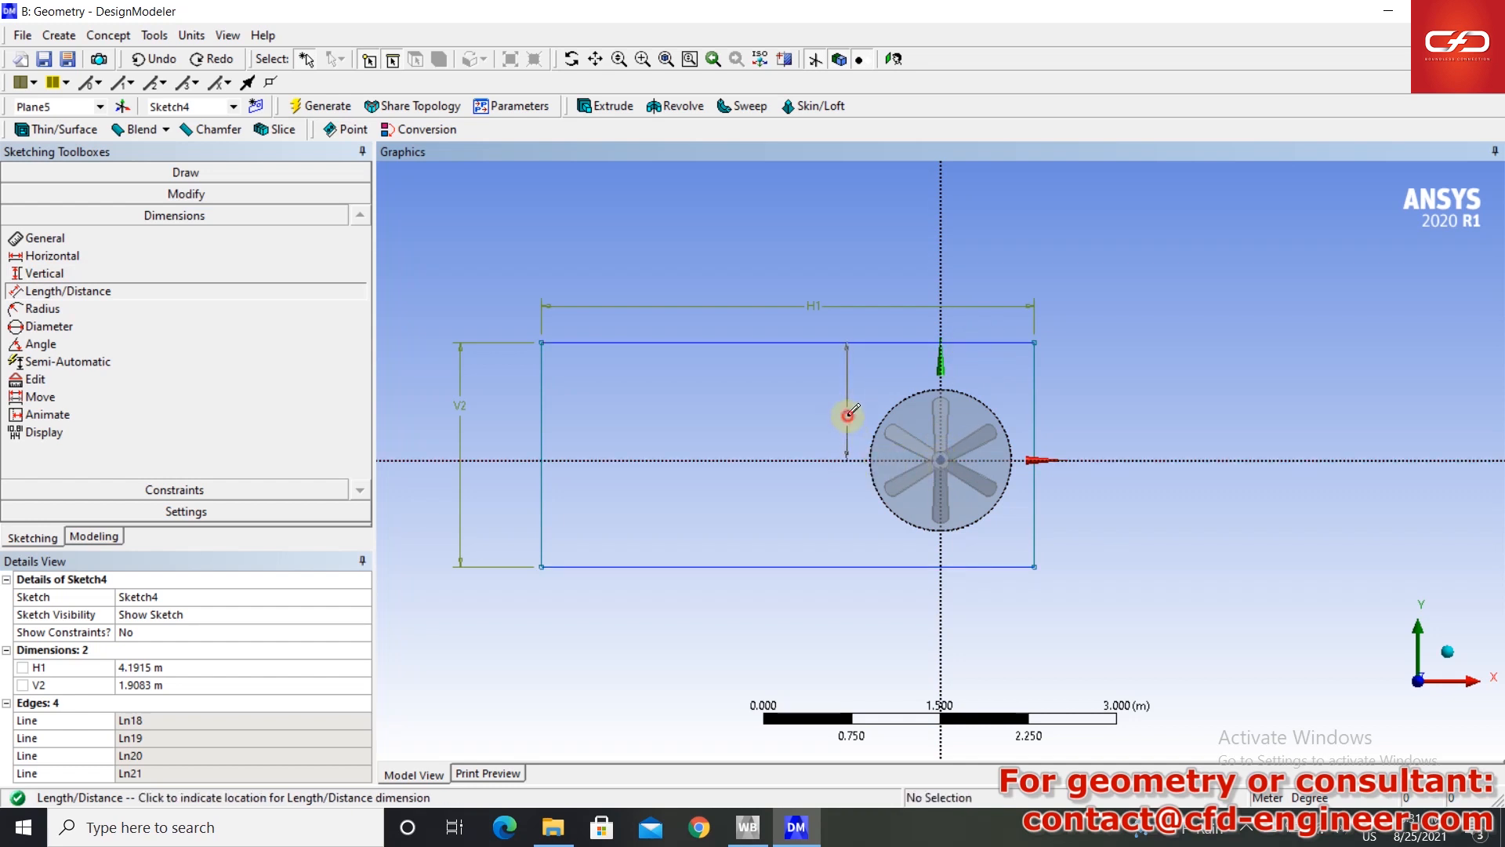
pyautogui.click(848, 414)
pyautogui.click(1034, 382)
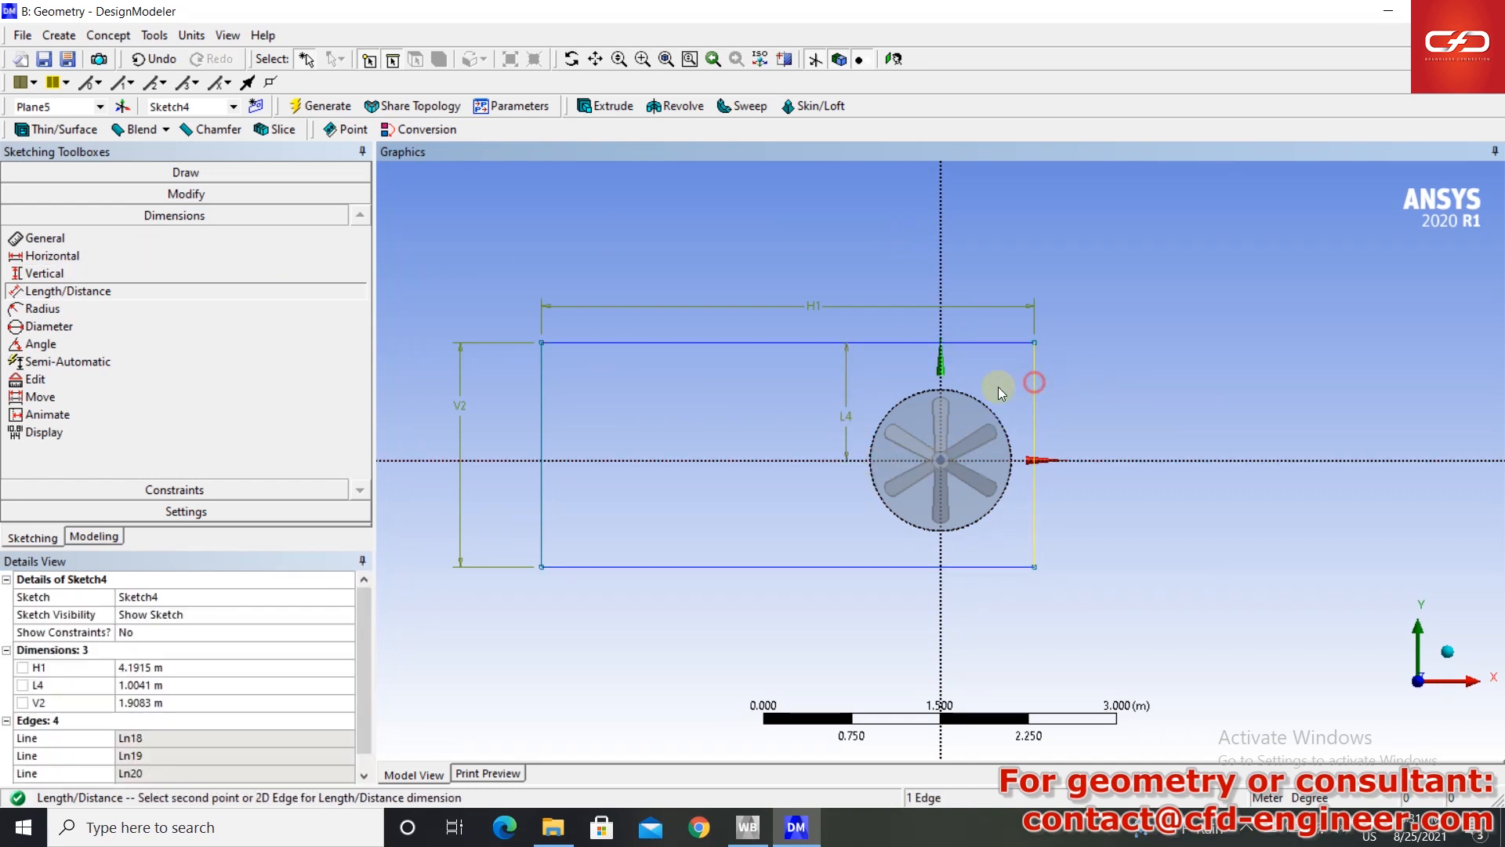
pyautogui.click(942, 374)
pyautogui.click(996, 308)
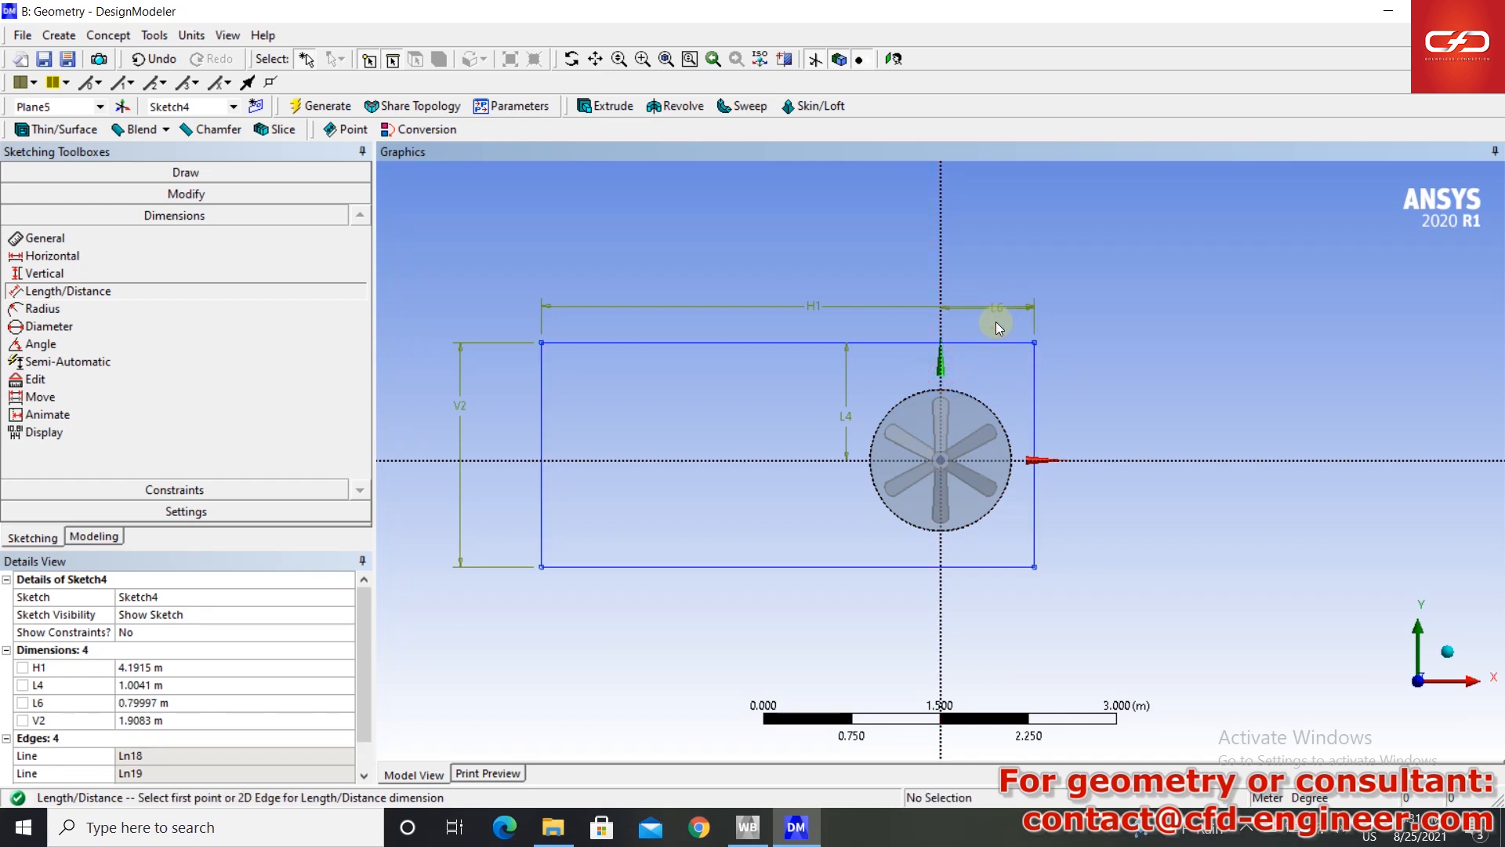
# - Set the right edge's distance from the vertical axis to 1.5 m and the rectangle's horizontal length to 9 m
pyautogui.click(155, 702)
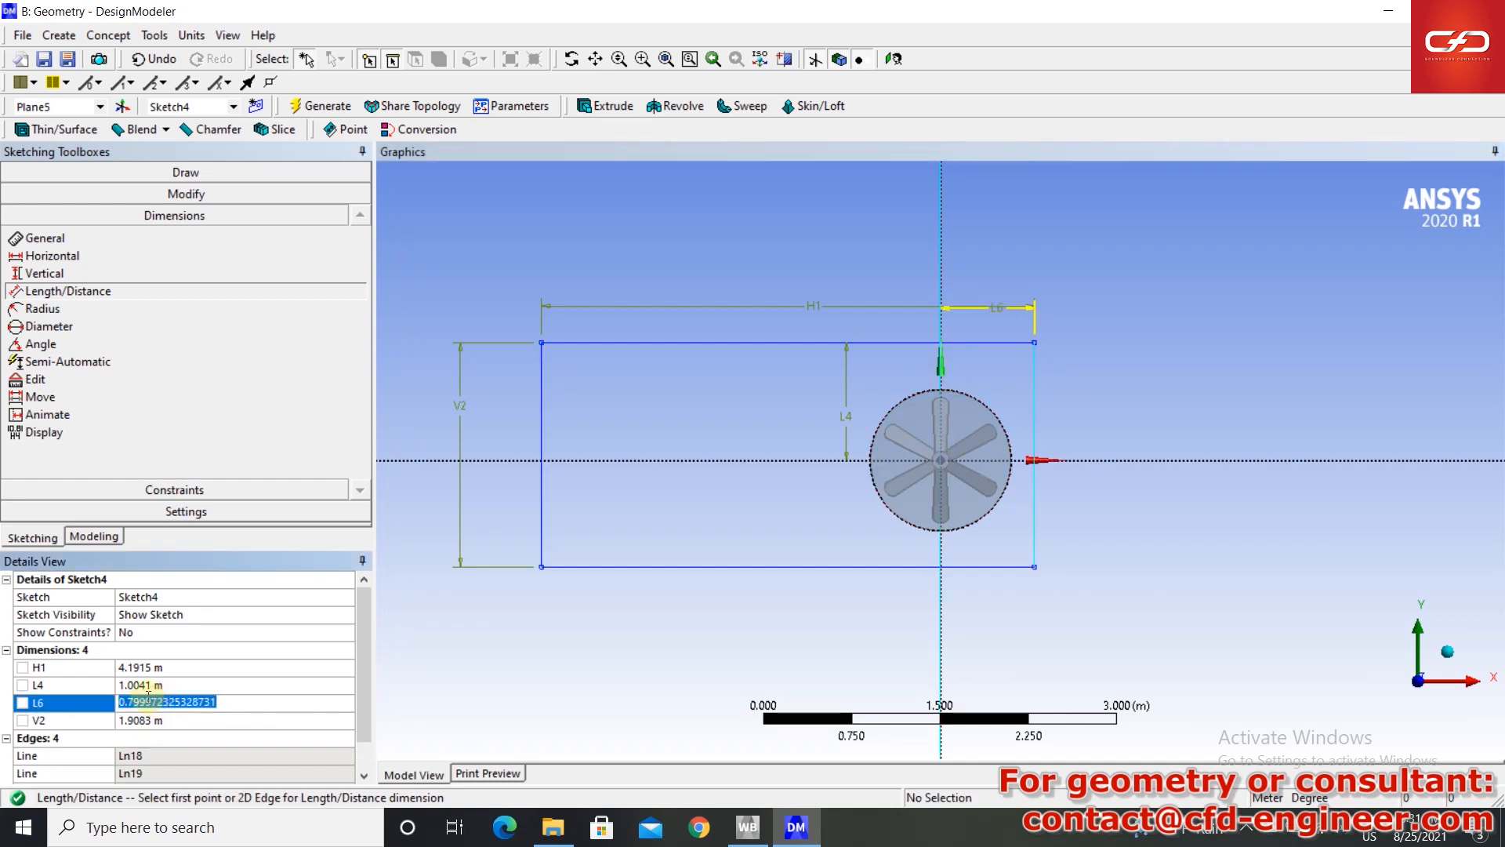
pyautogui.write('1.')
pyautogui.press('Return')
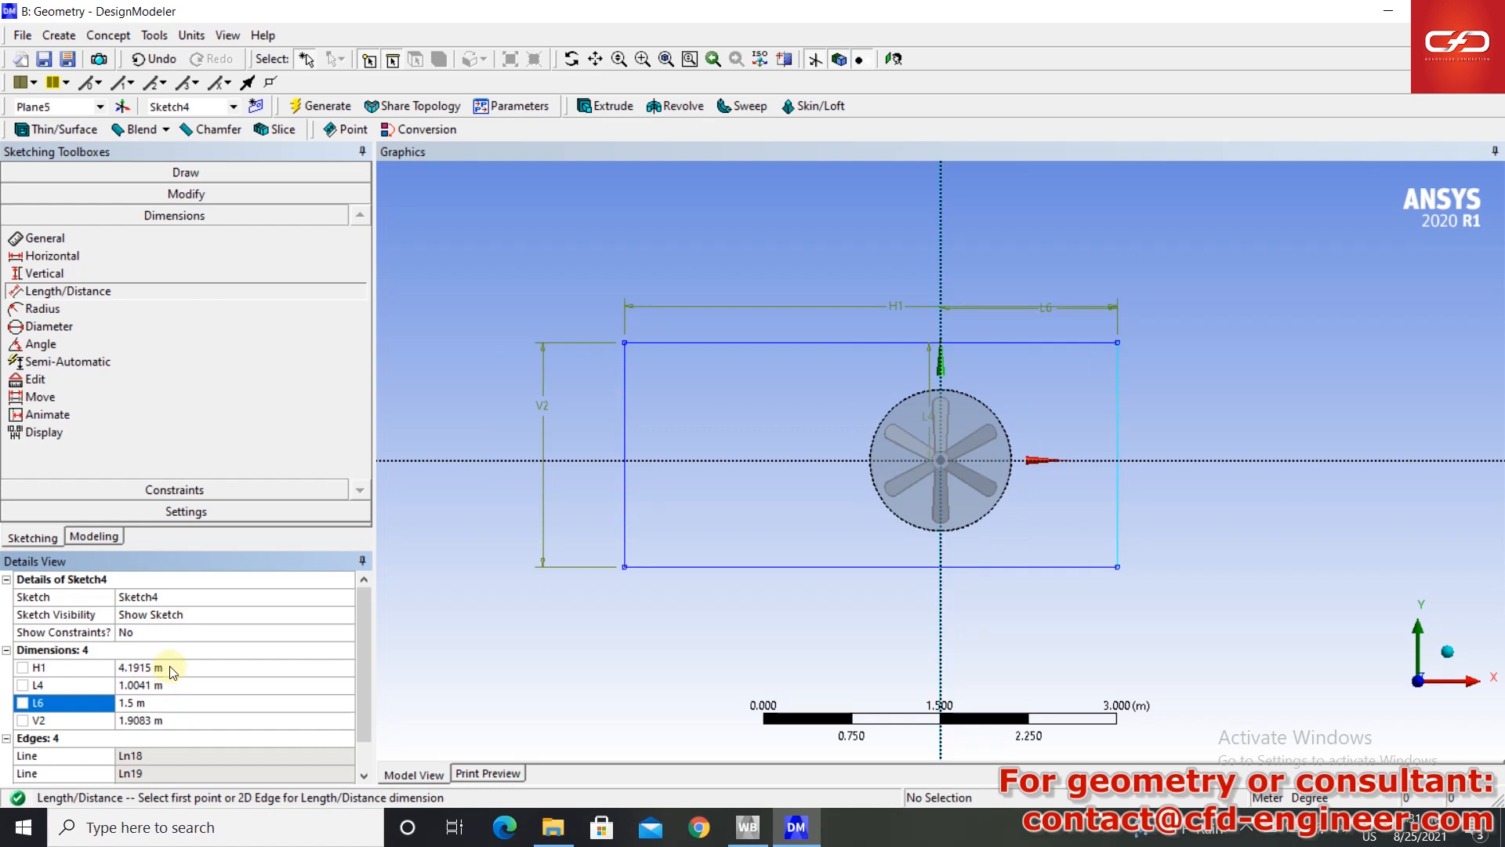
pyautogui.click(171, 667)
pyautogui.write('9')
pyautogui.press('Return')
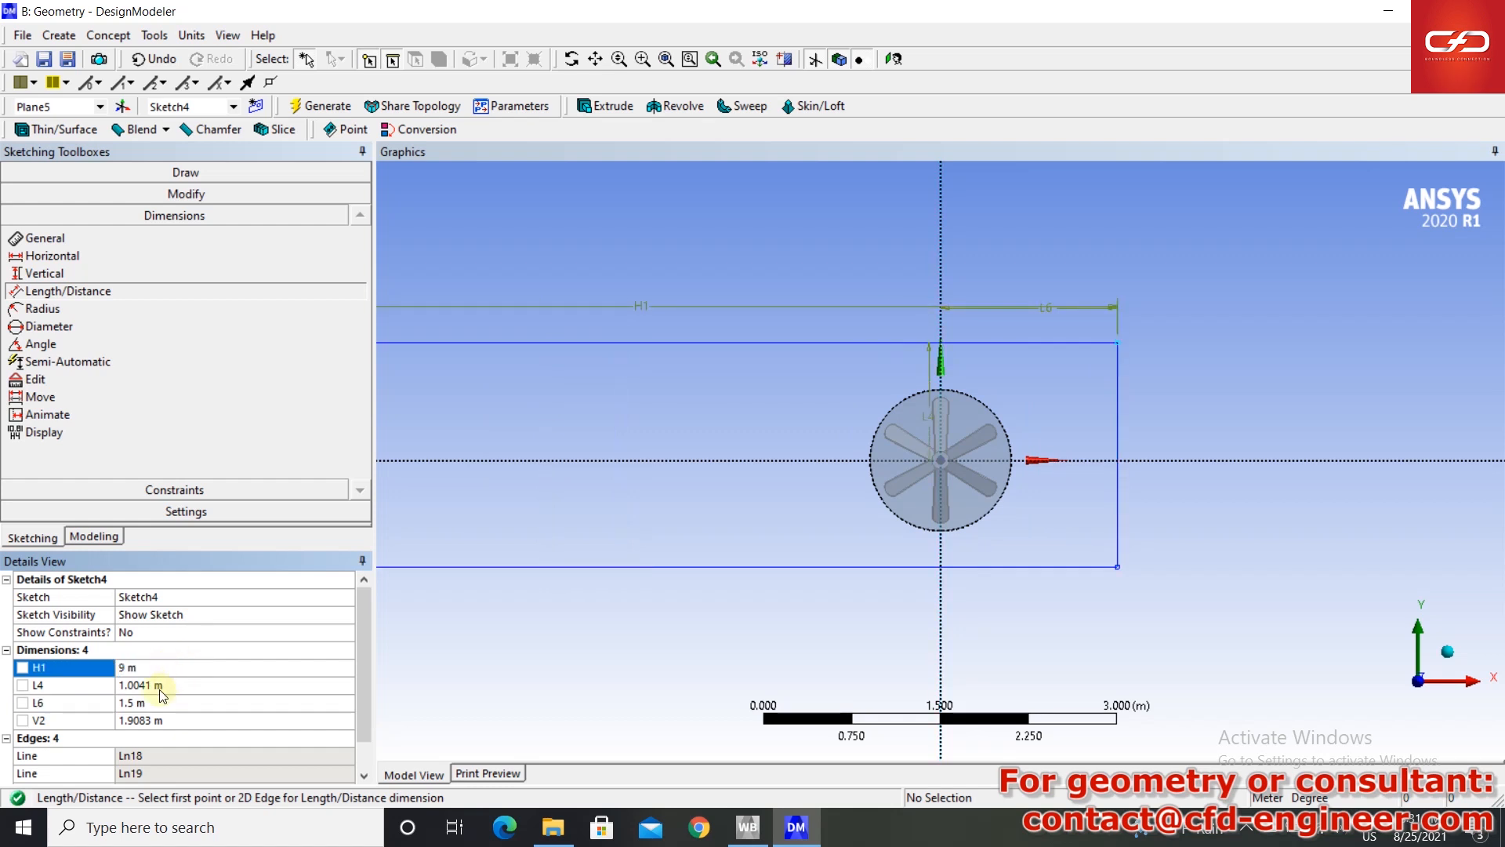
# - Set the top edge's distance from the horizontal axis to 1 m and the rectangle's height to 2 m
pyautogui.click(163, 685)
pyautogui.write('1')
pyautogui.press('Return')
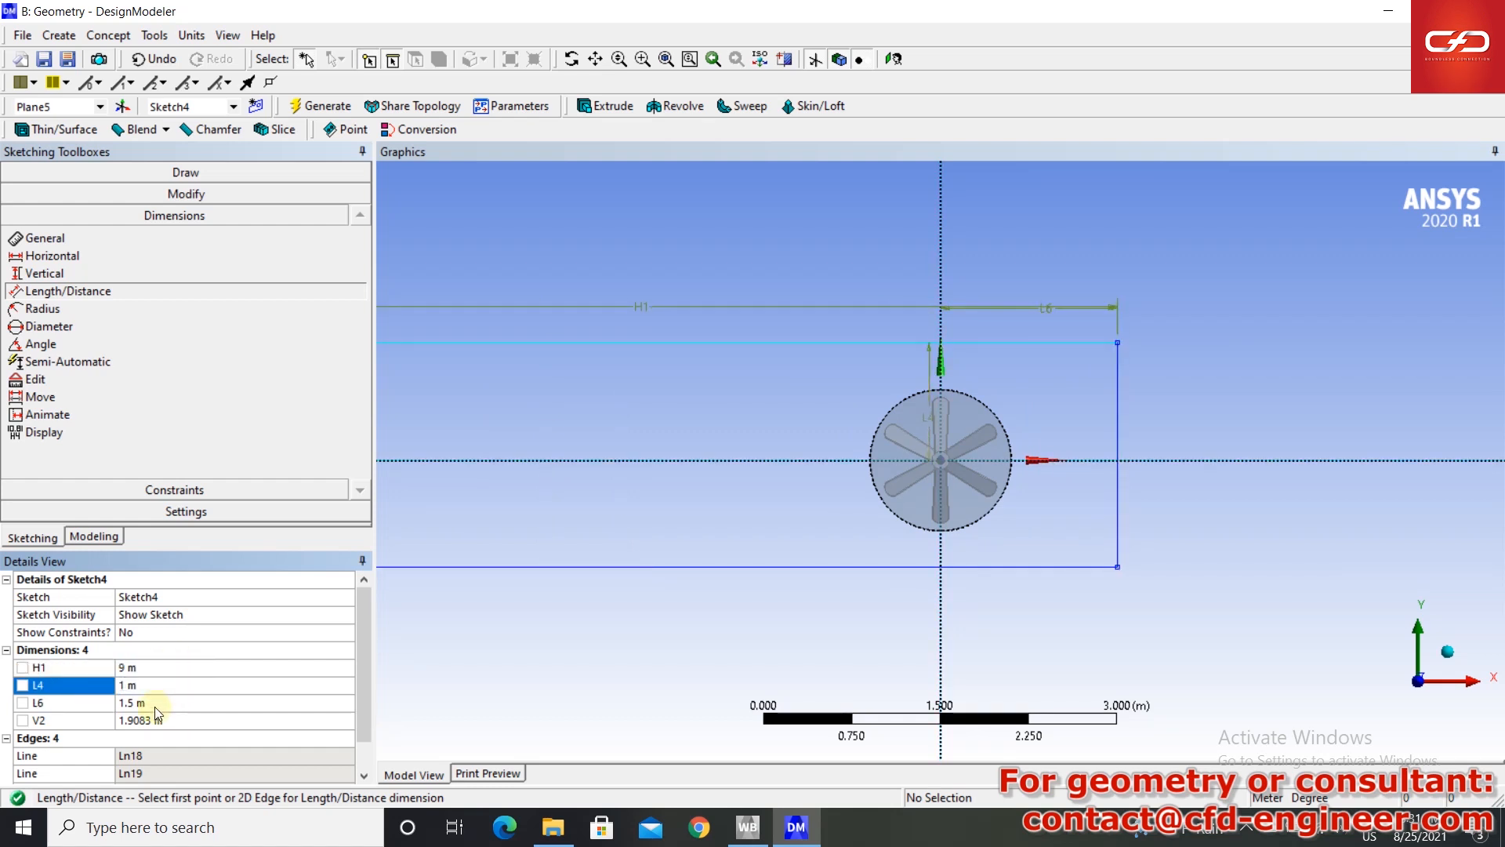
pyautogui.click(154, 719)
pyautogui.write('2')
pyautogui.press('Return')
pyautogui.scroll(-3, 966, 576)
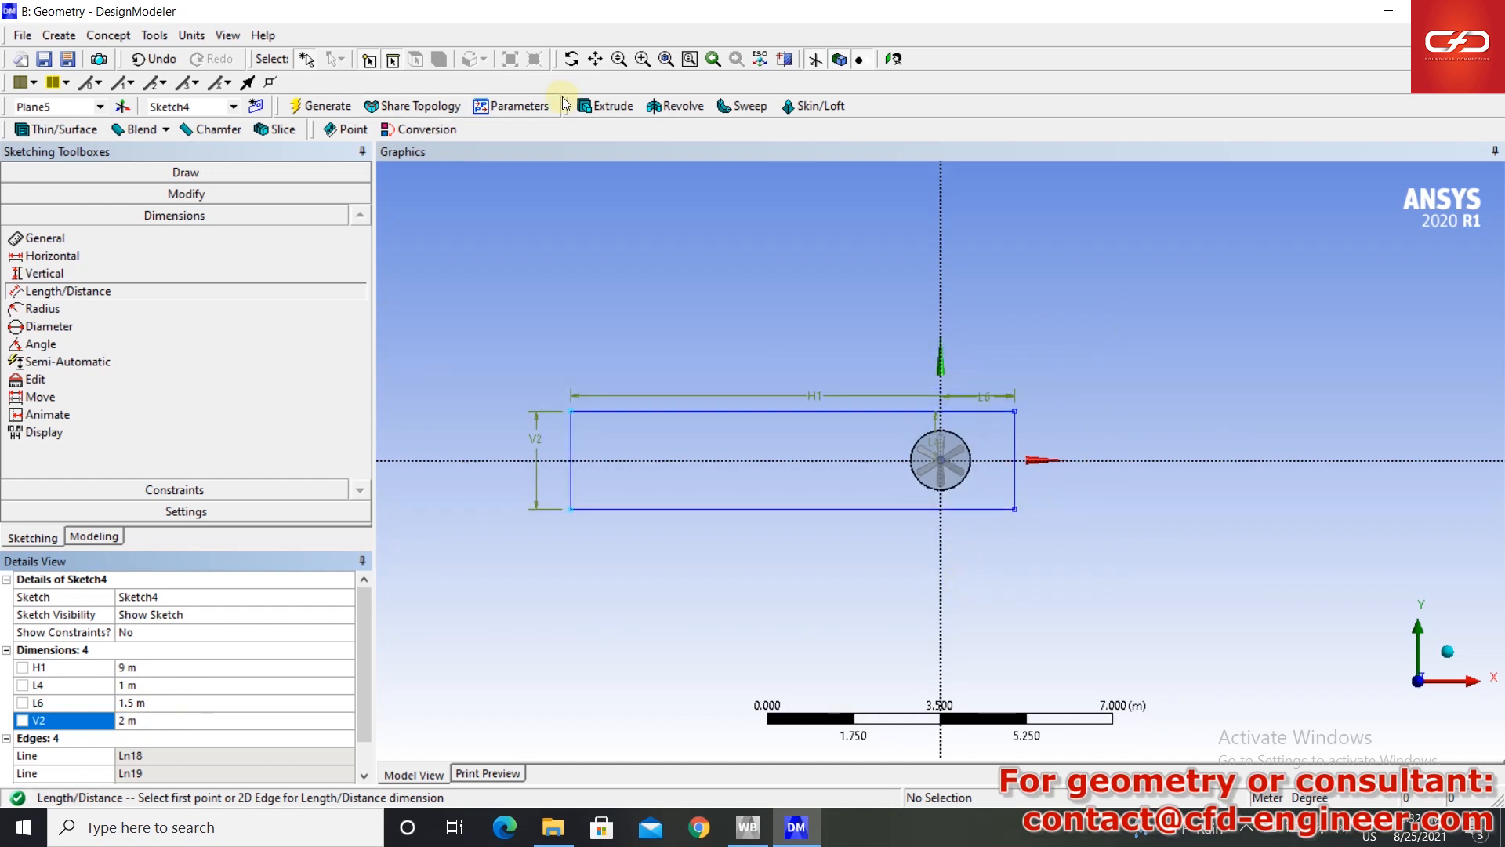
# - Extrude the rectangle sketch 20 m in the normal direction as a frozen body
pyautogui.click(604, 105)
pyautogui.click(181, 615)
pyautogui.click(357, 633)
pyautogui.click(362, 632)
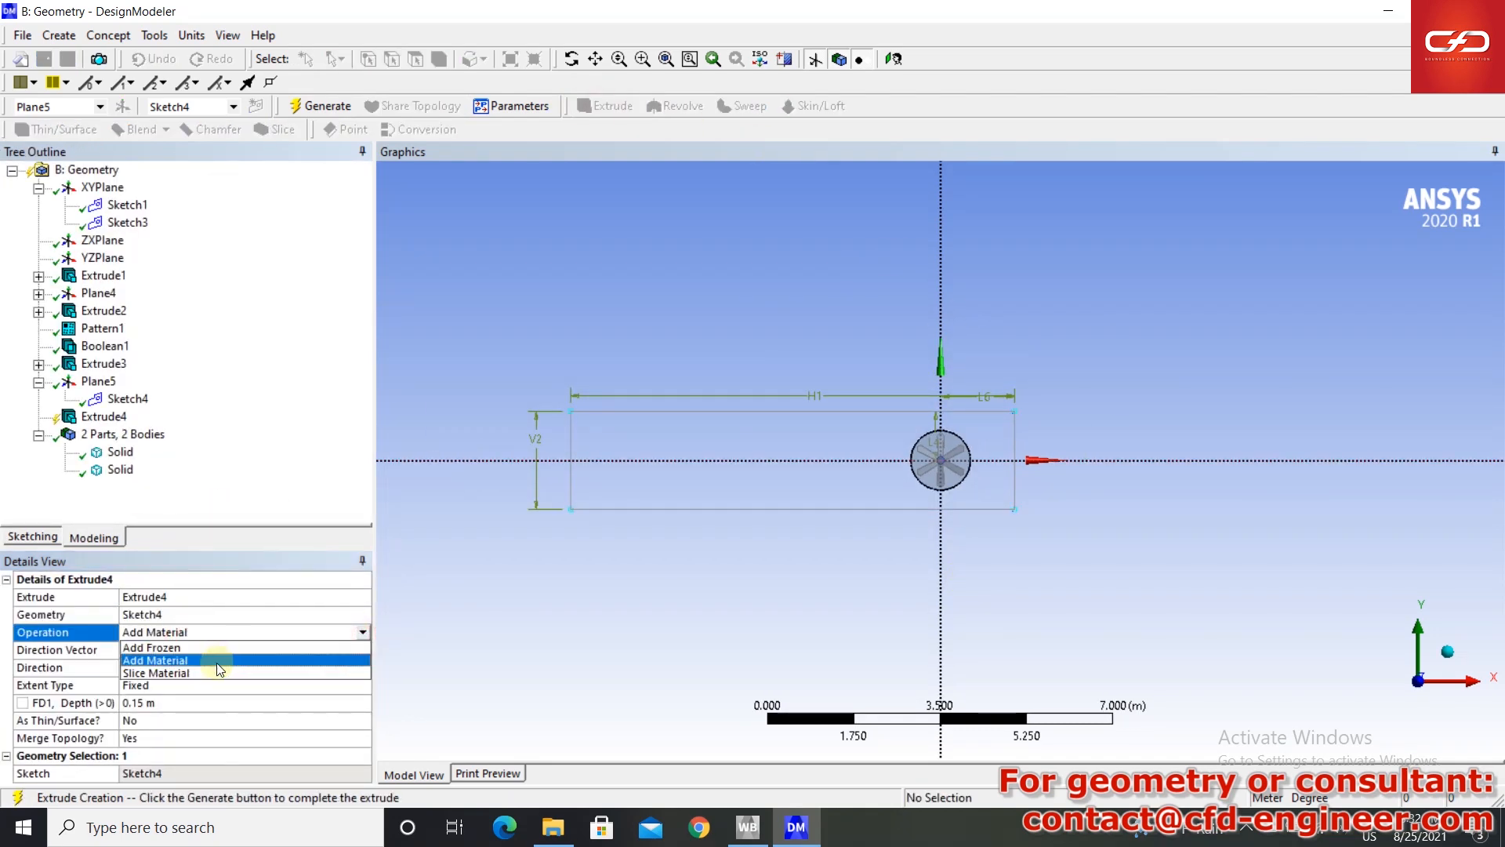
pyautogui.click(190, 648)
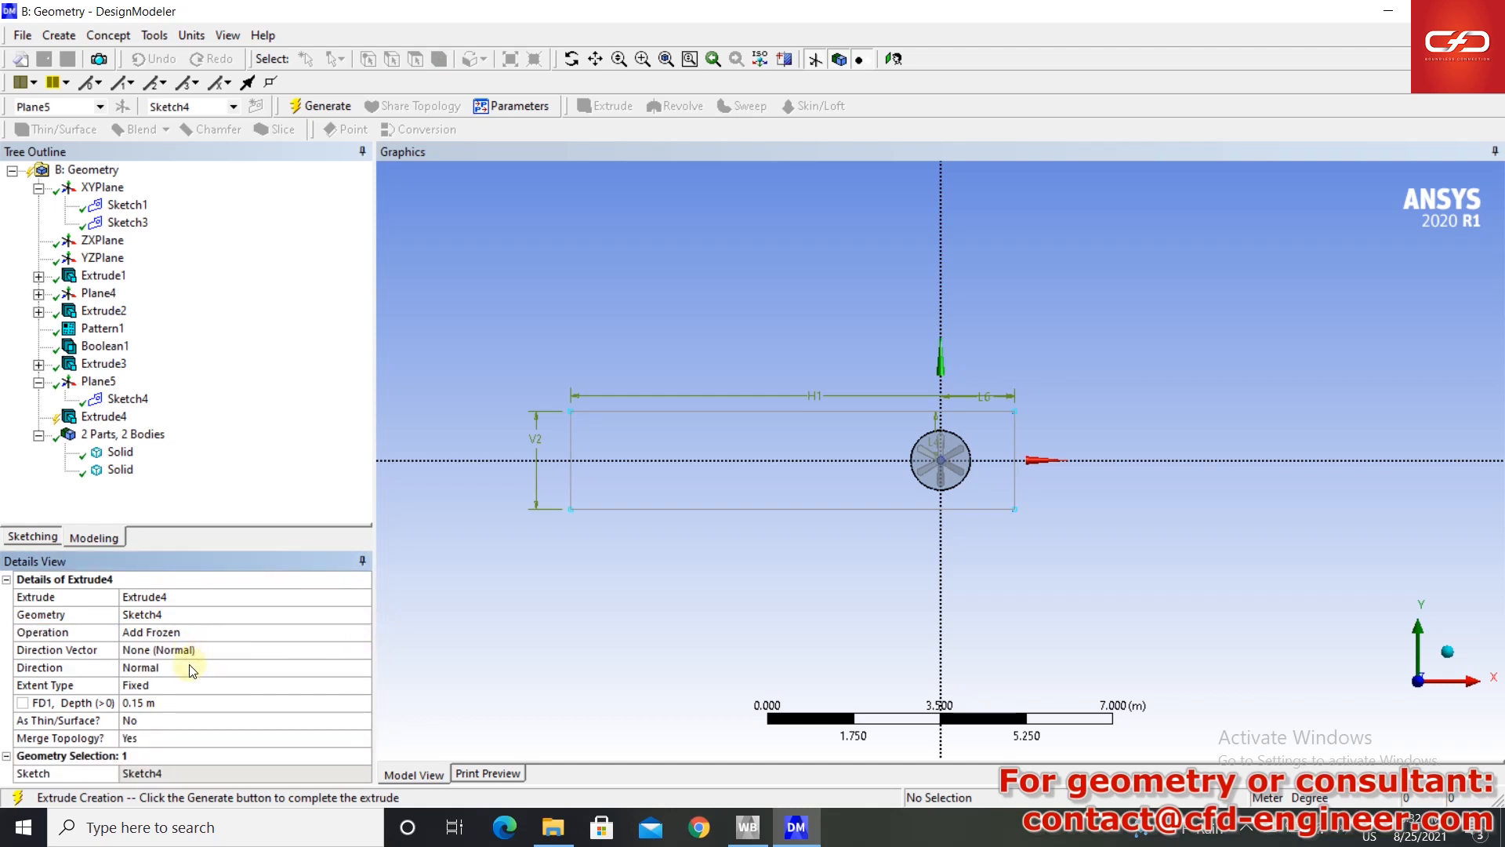
pyautogui.click(193, 668)
pyautogui.moveTo(1058, 454); pyautogui.dragTo(941, 525, button='middle')
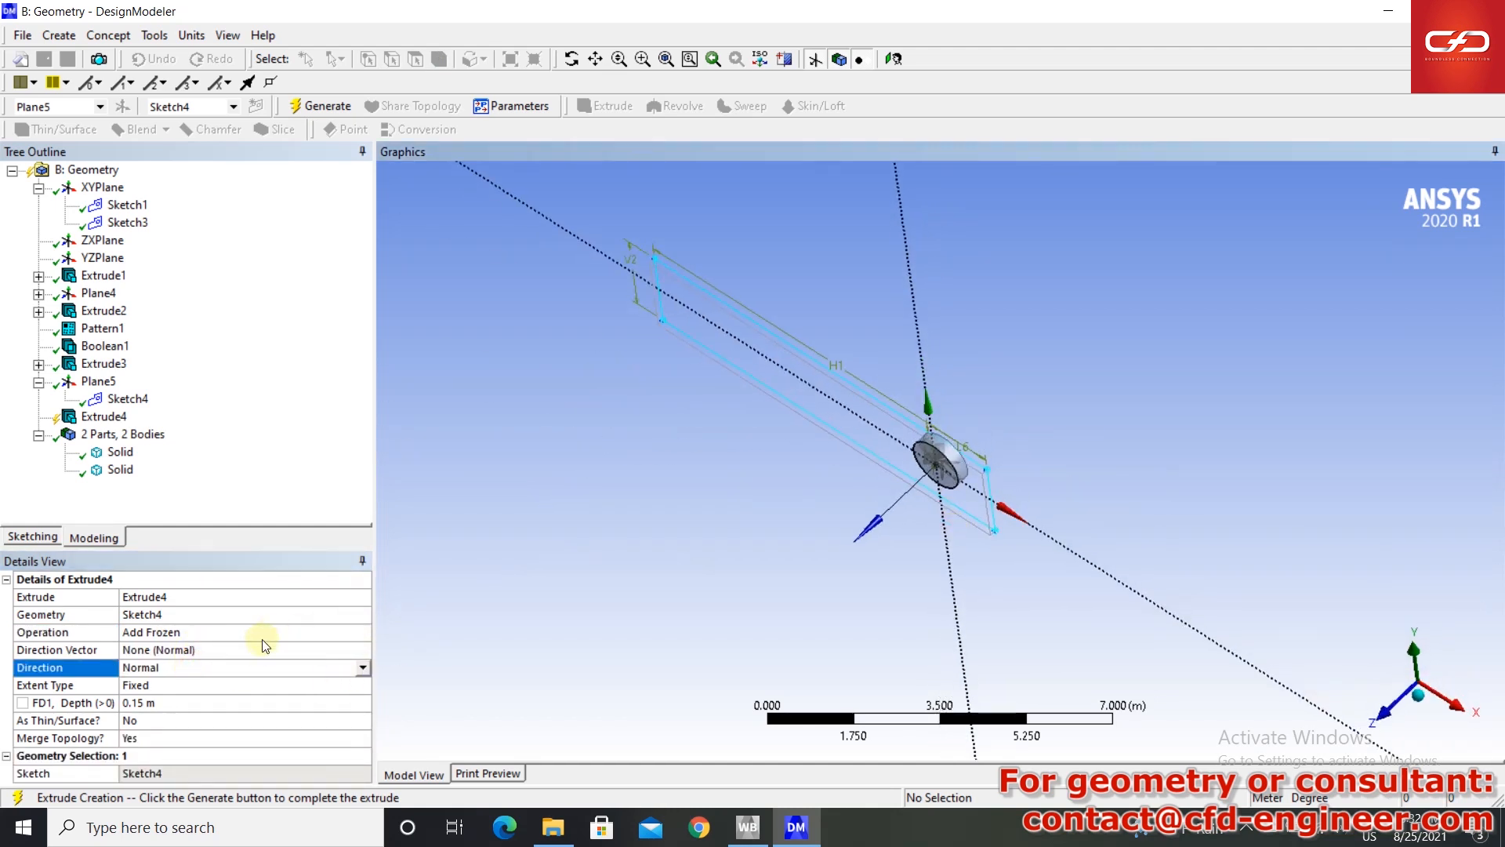
pyautogui.click(166, 703)
pyautogui.write('20')
pyautogui.press('Return')
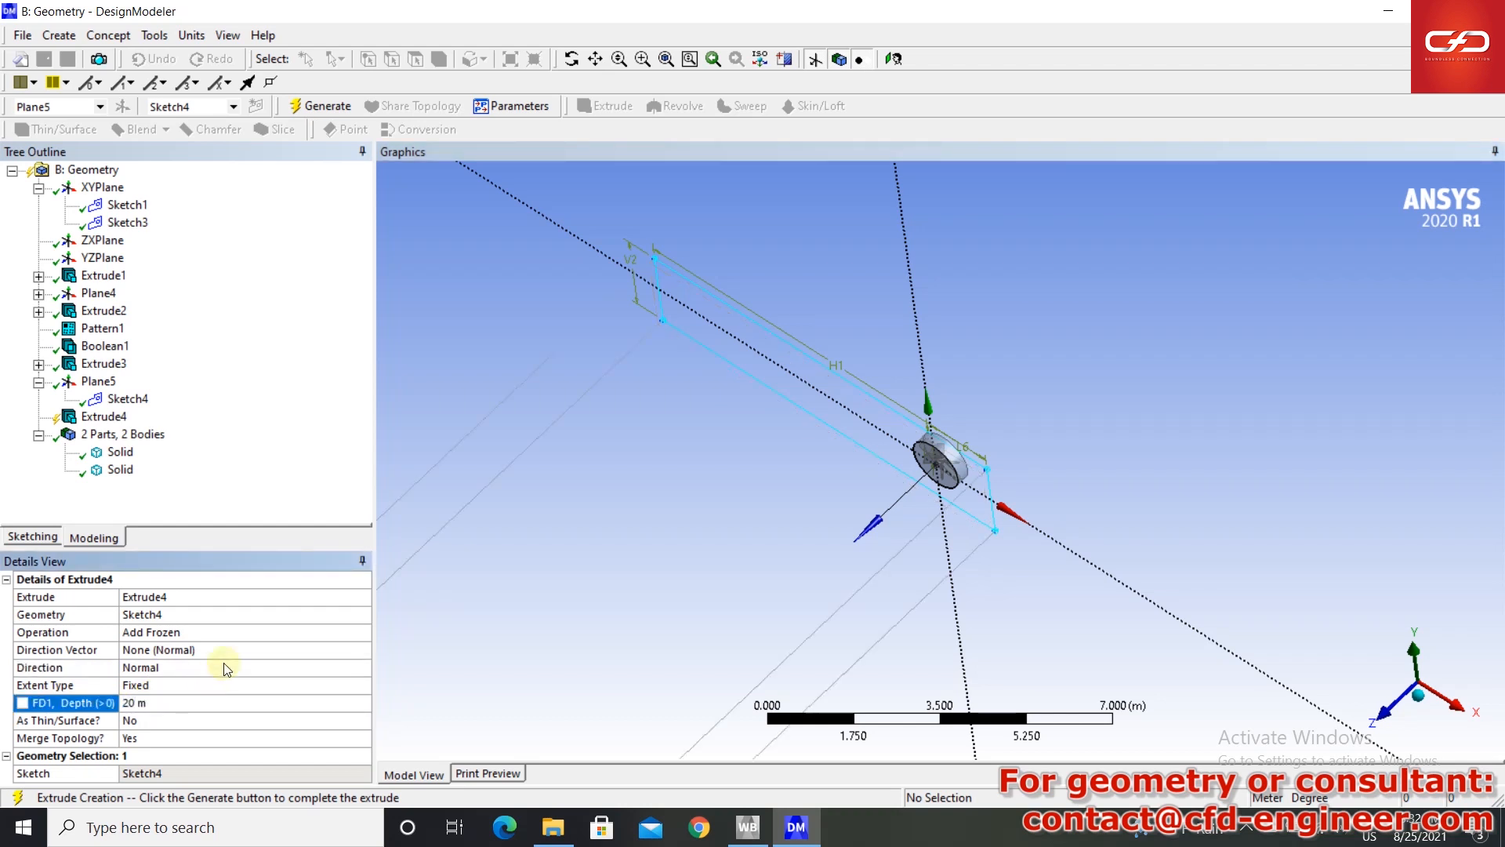
pyautogui.scroll(-3, 873, 428)
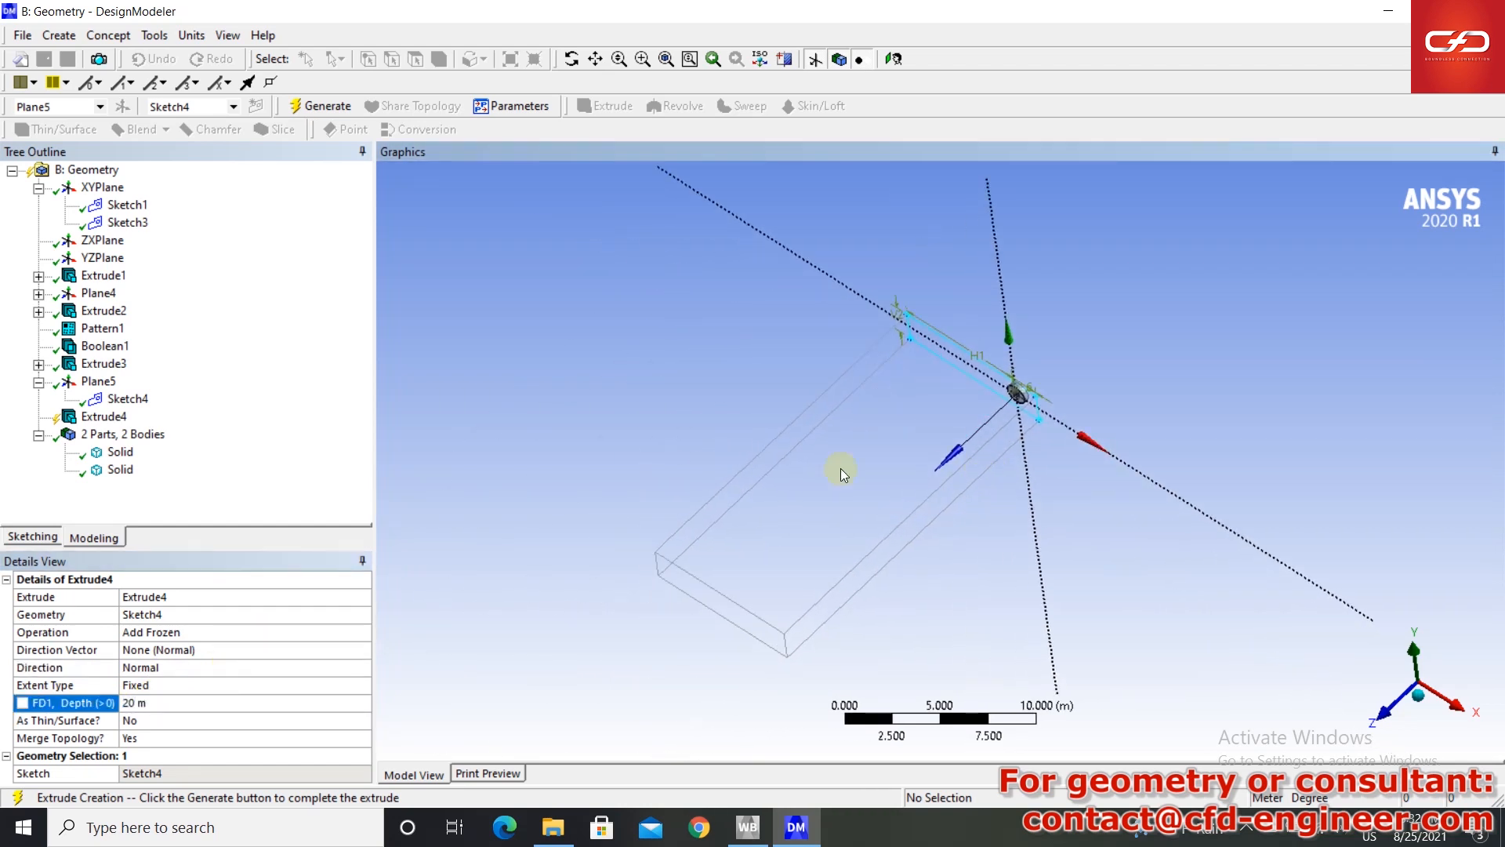
pyautogui.click(331, 106)
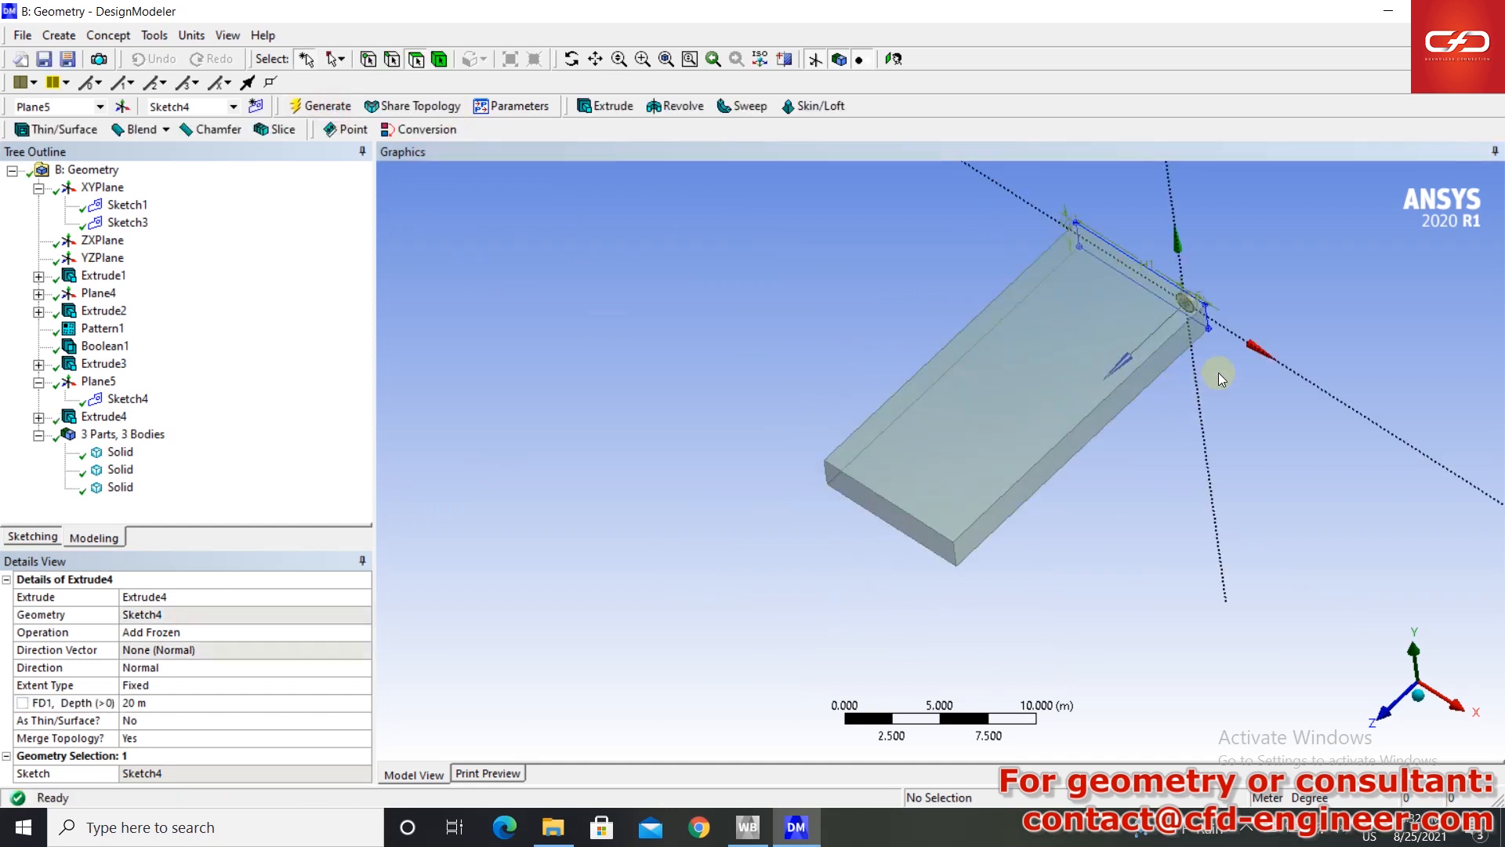
# - Create a new plane from the rectangular domain's end face where the fan cylinder sits
pyautogui.keyDown('ctrl'); pyautogui.moveTo(1201, 374); pyautogui.dragTo(1009, 427, button='middle'); pyautogui.keyUp('ctrl')
pyautogui.moveTo(1006, 536); pyautogui.dragTo(851, 543, button='middle')
pyautogui.scroll(5, 933, 435)
pyautogui.scroll(4, 889, 543)
pyautogui.click(1000, 582)
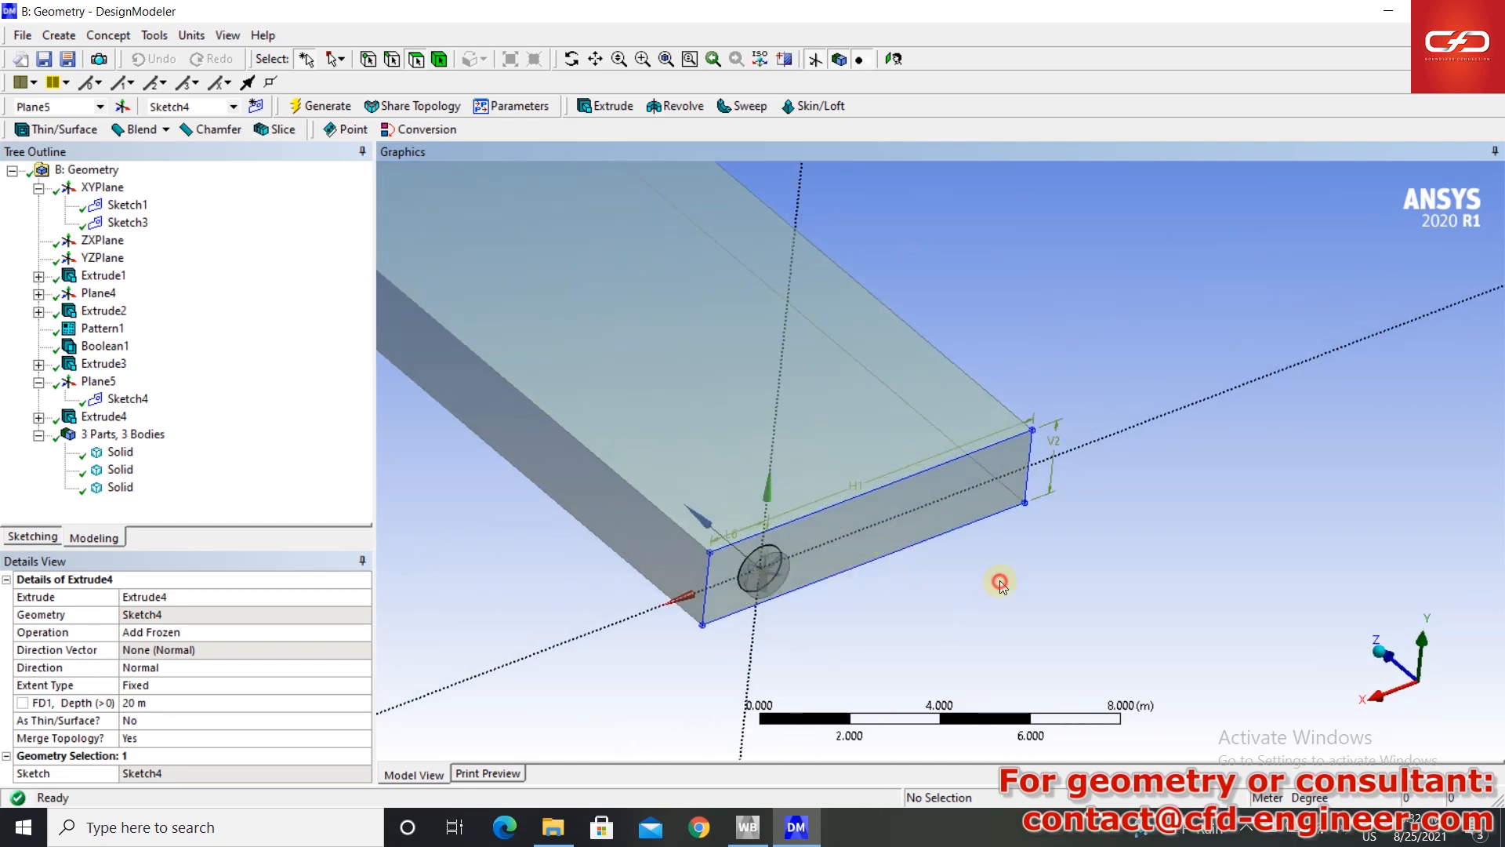
pyautogui.click(258, 105)
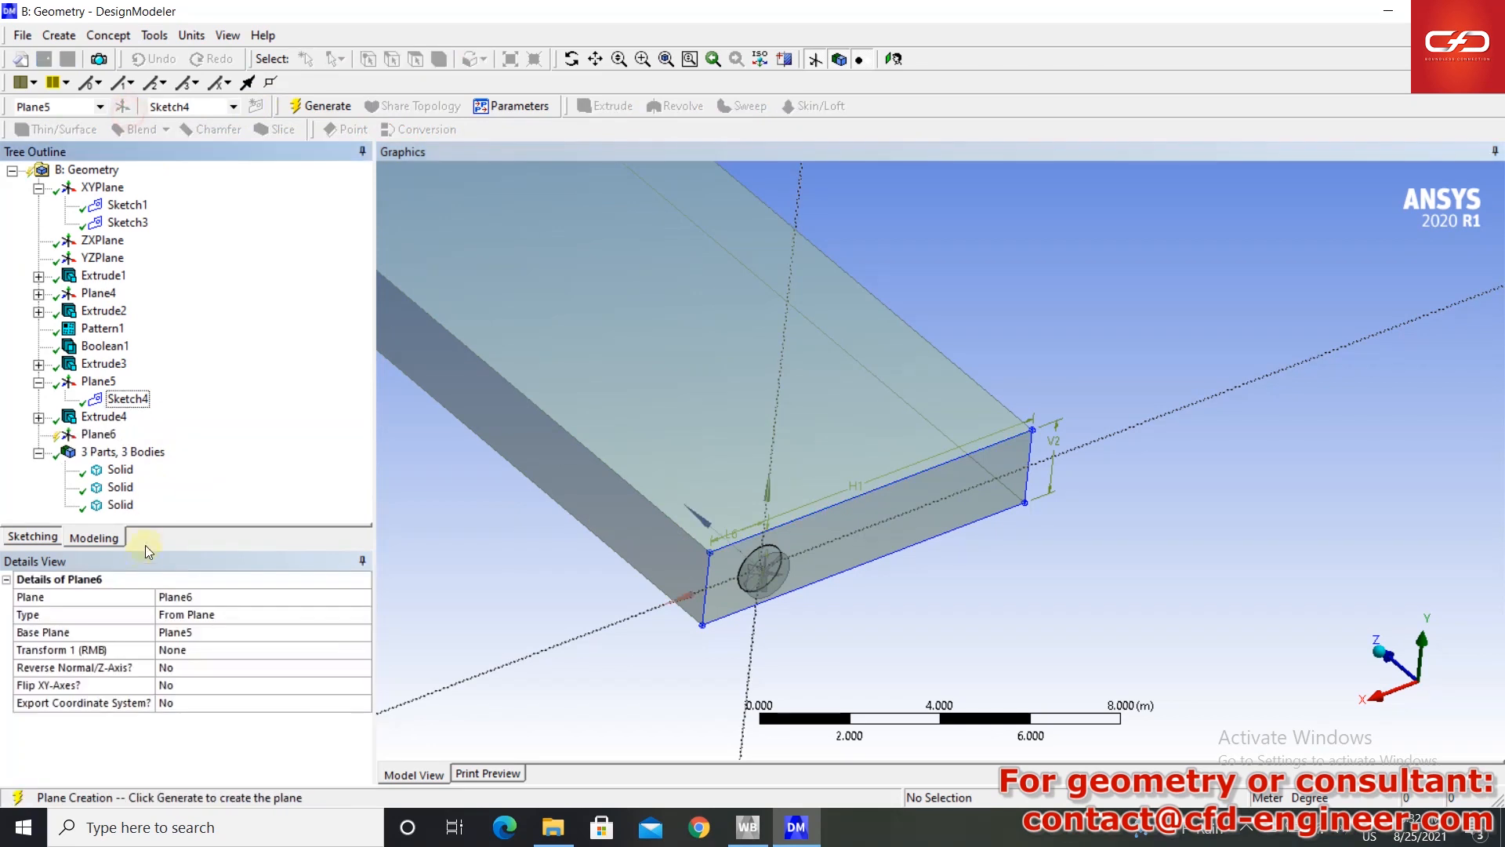
pyautogui.click(216, 614)
pyautogui.click(195, 647)
pyautogui.click(194, 650)
pyautogui.click(825, 561)
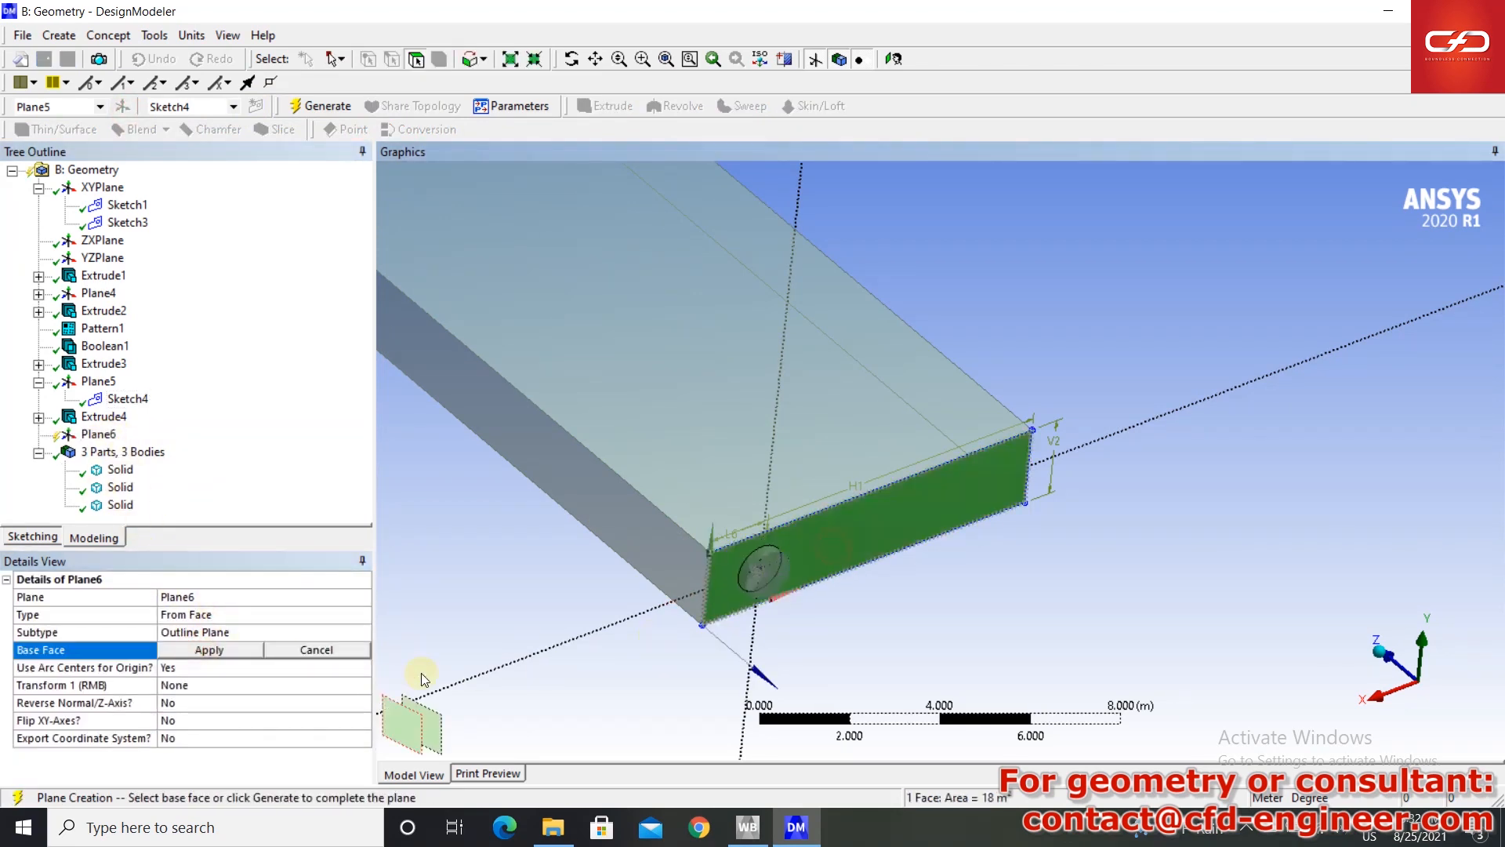
pyautogui.click(205, 650)
pyautogui.click(893, 59)
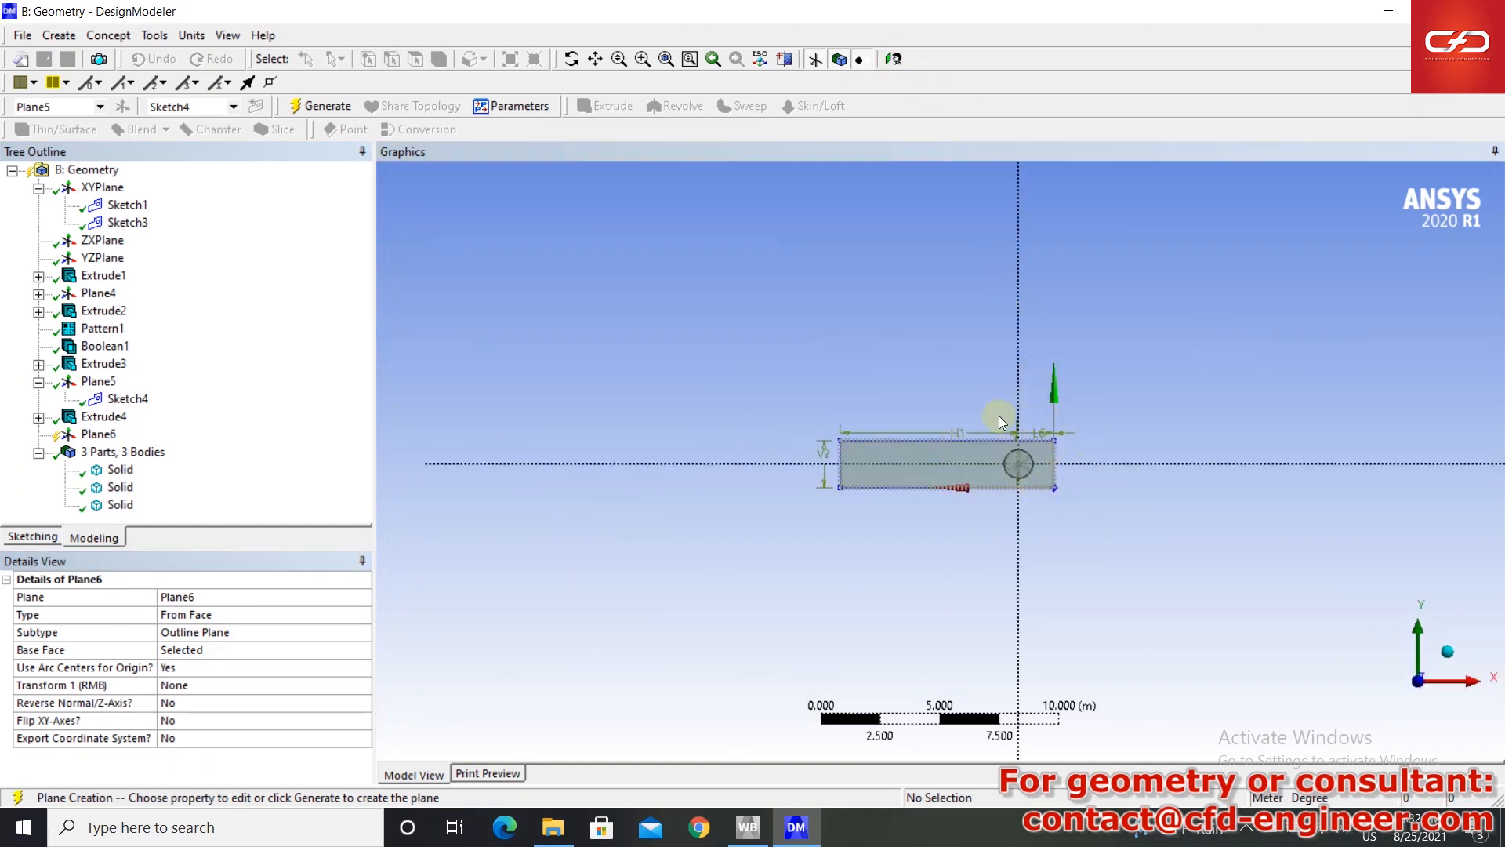
pyautogui.scroll(4, 1027, 489)
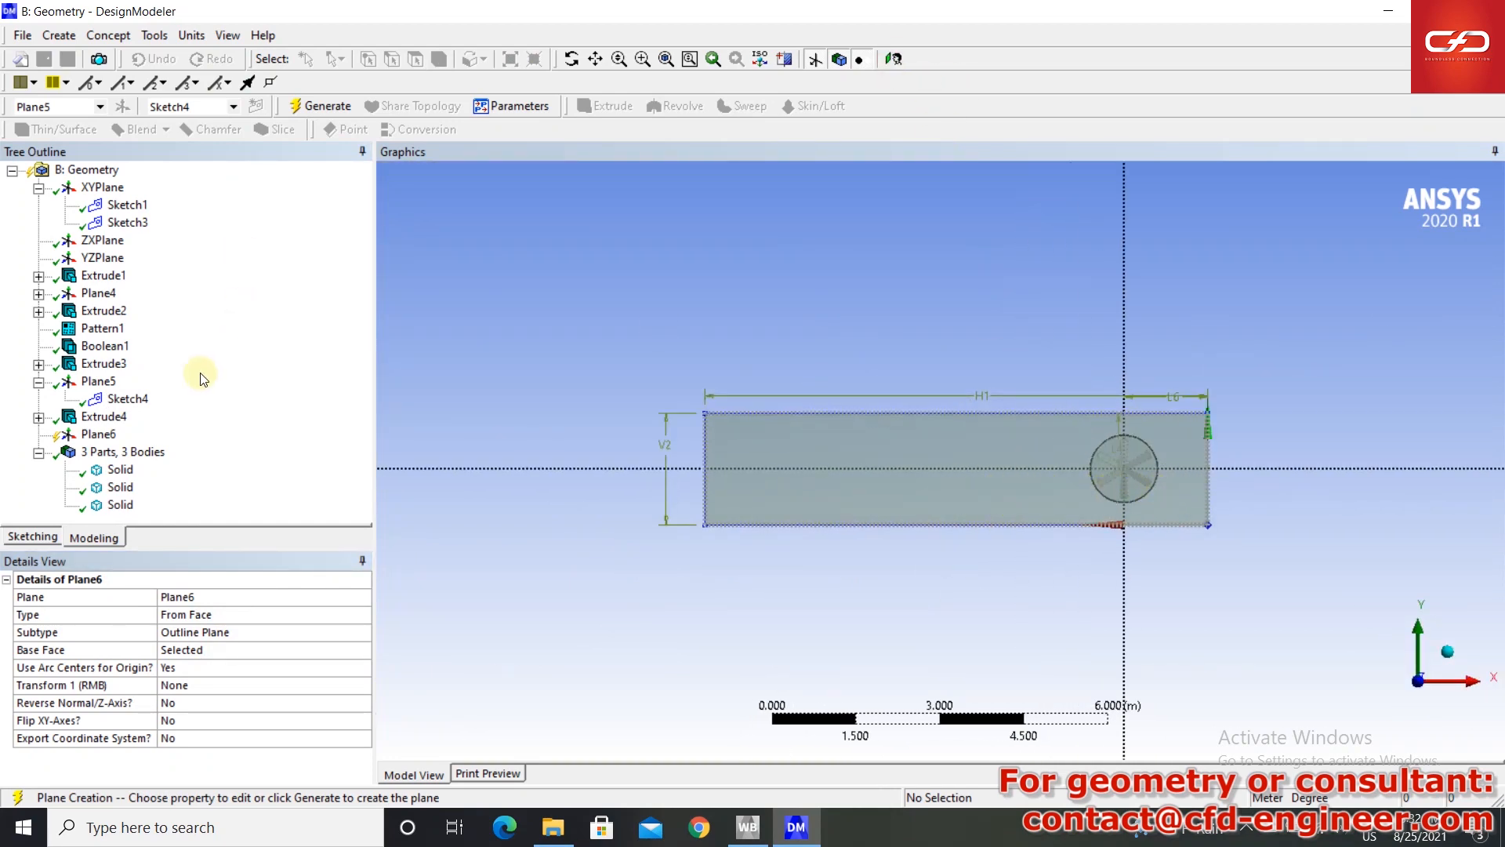
pyautogui.click(321, 106)
# - Sketch a circle about 1.51 m in diameter around the fan's cylindrical zone on the new face plane
pyautogui.click(35, 534)
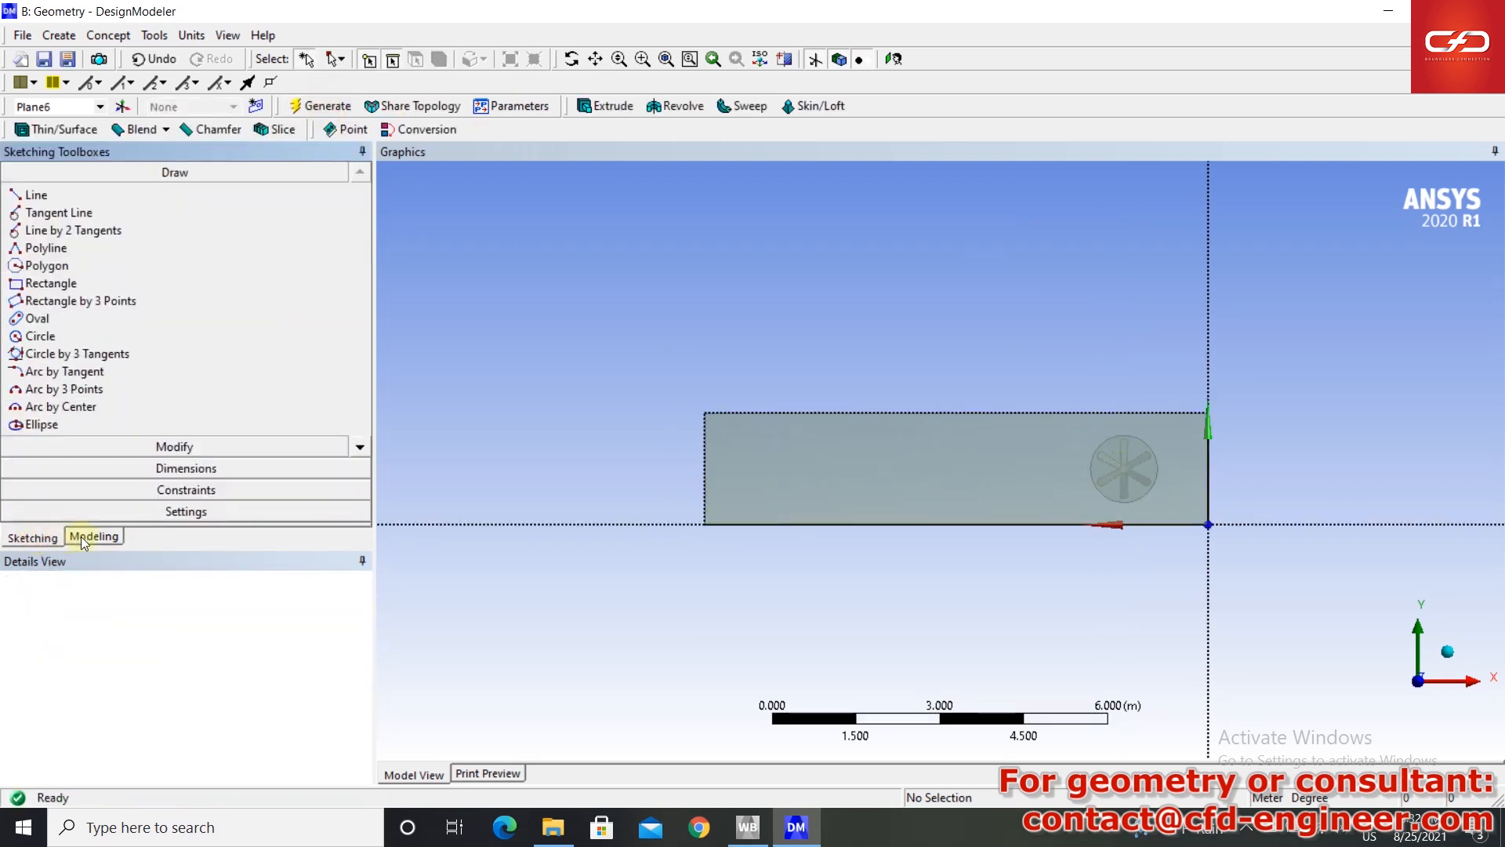
pyautogui.click(40, 336)
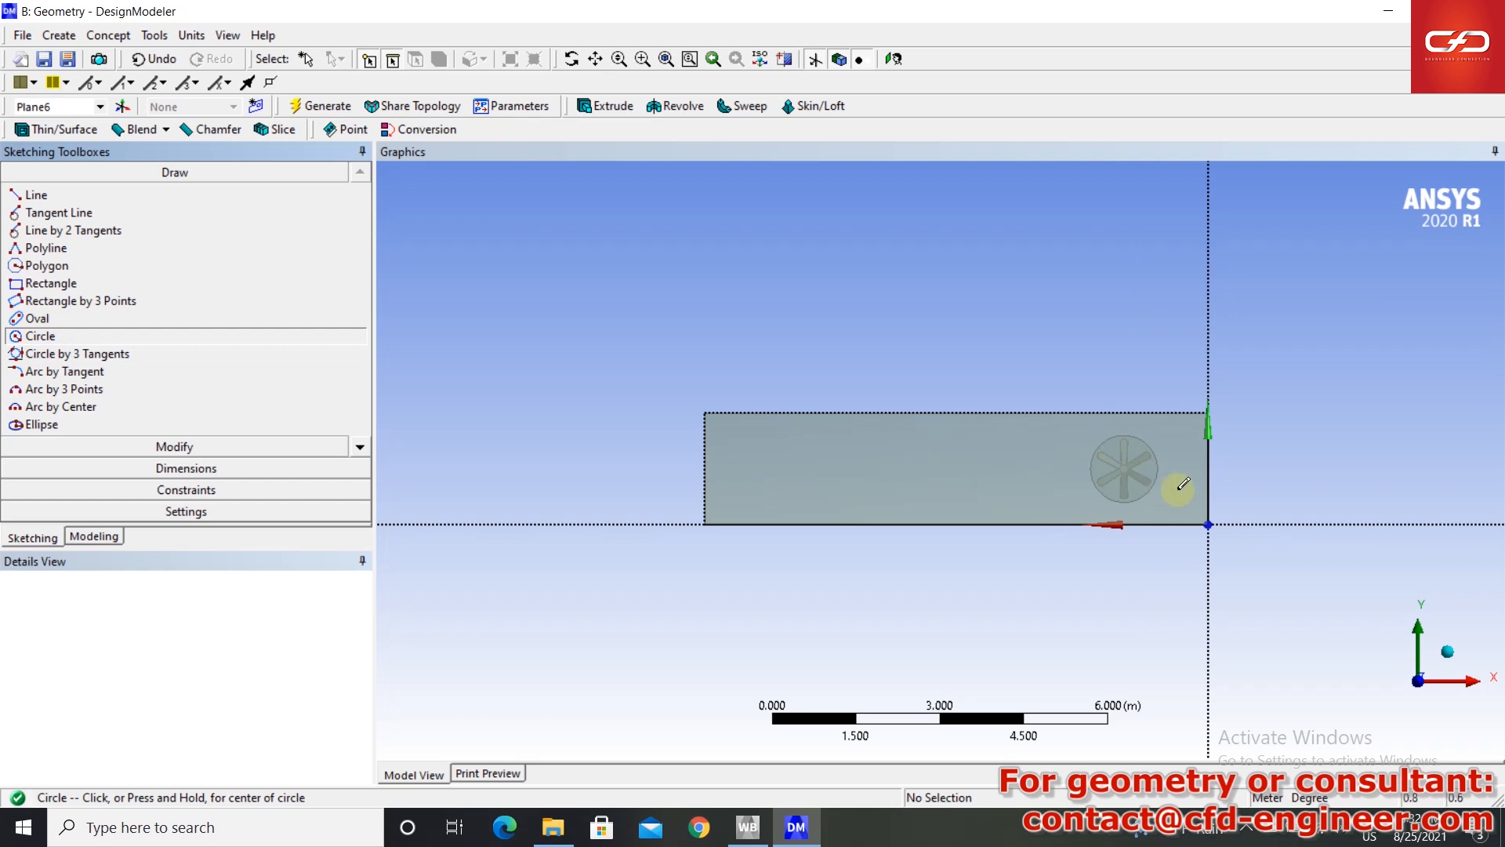
pyautogui.scroll(3, 1223, 487)
pyautogui.moveTo(889, 488); pyautogui.dragTo(945, 475)
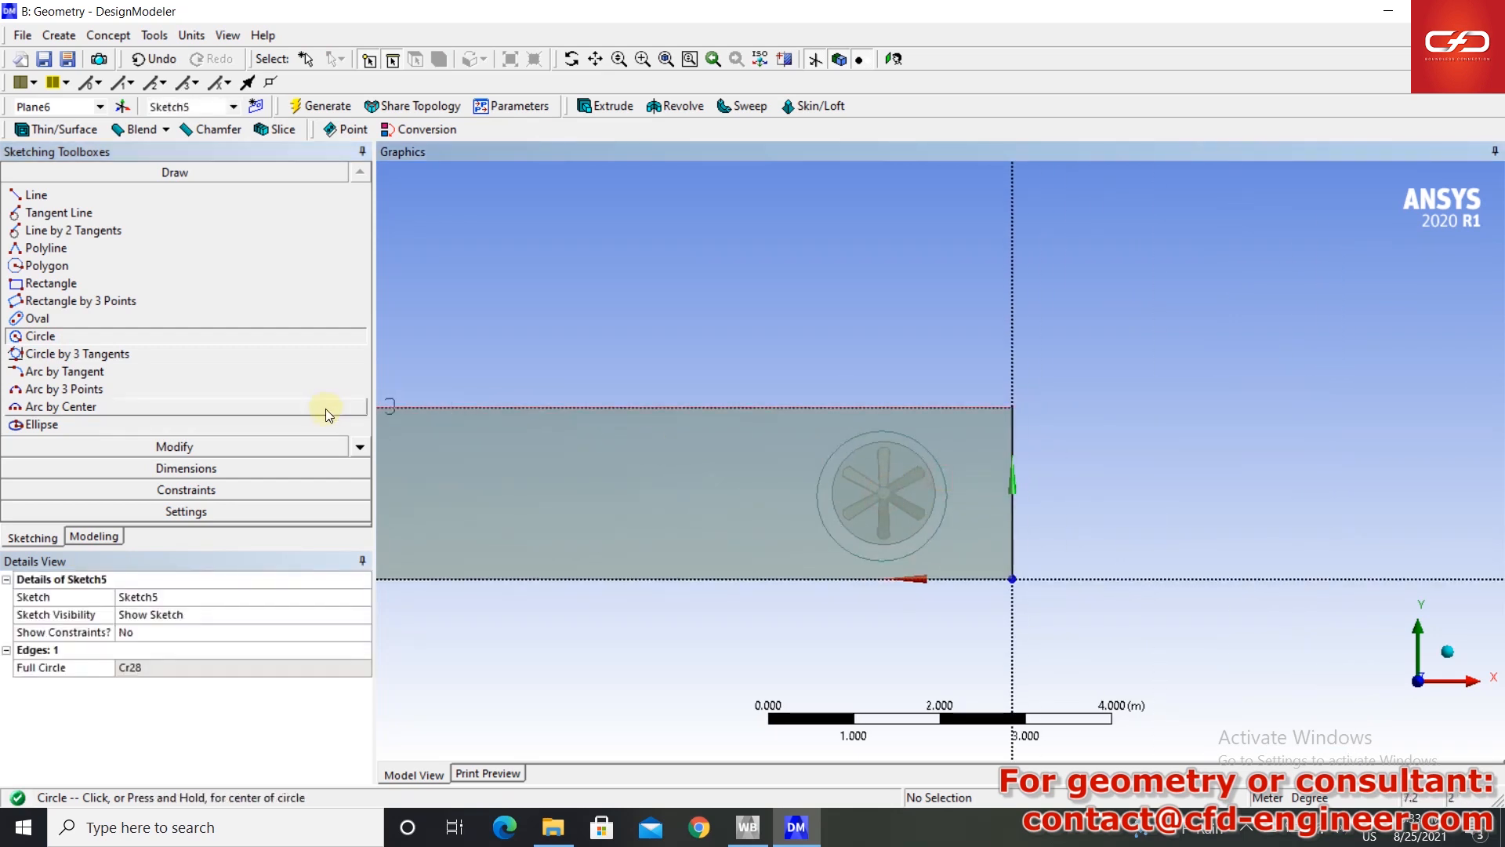
# - Dimension the diameter of the circle around the fan zone
pyautogui.click(243, 468)
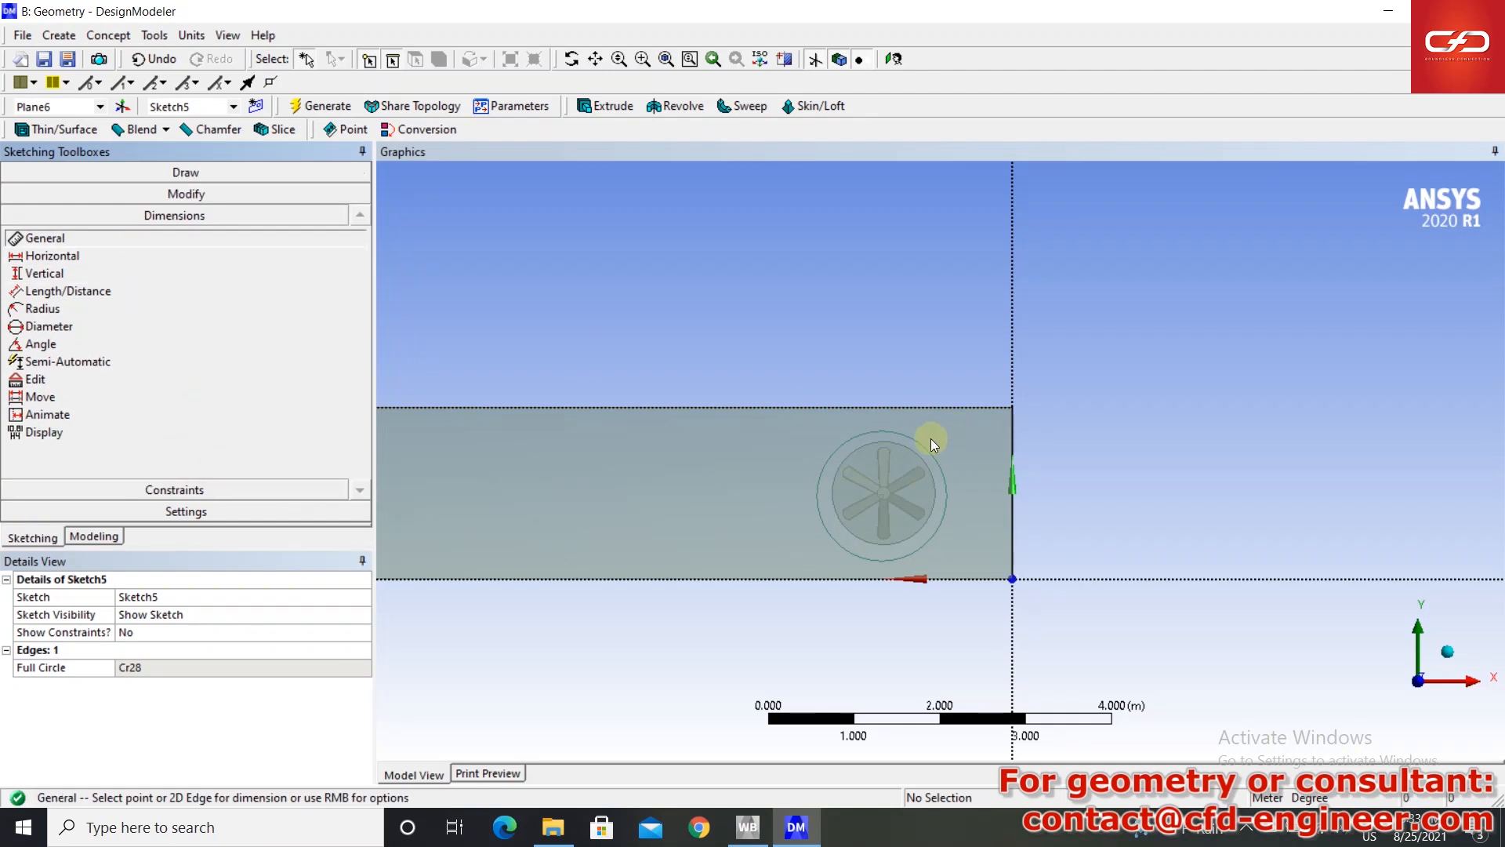
pyautogui.click(910, 437)
pyautogui.click(847, 363)
# - Dimension the distances from the circle's centre to the end face's top edge and to its nearest vertical edge
pyautogui.click(110, 290)
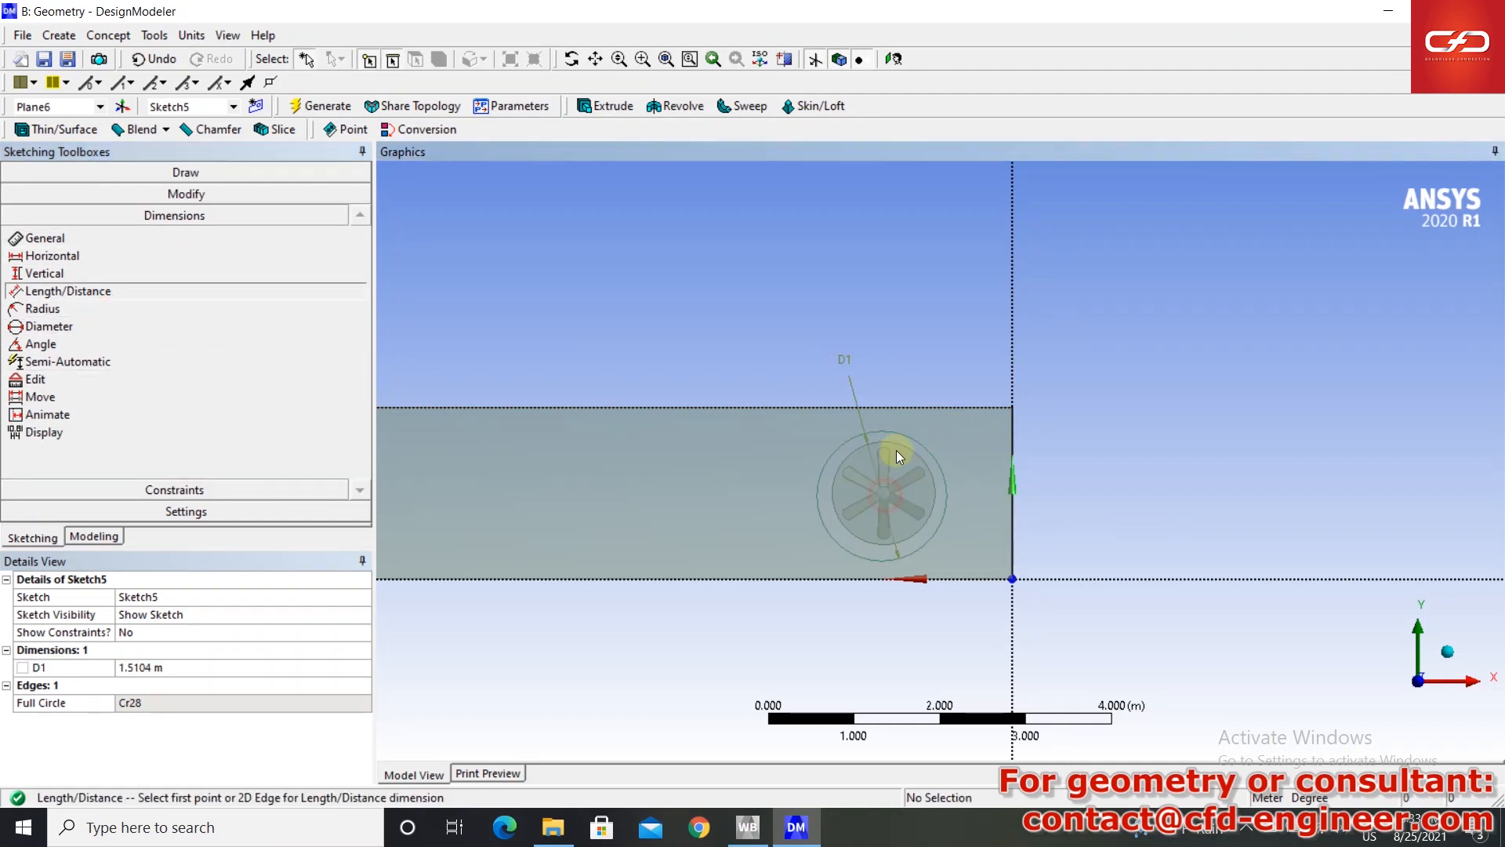
pyautogui.click(902, 407)
pyautogui.click(885, 496)
pyautogui.click(769, 473)
pyautogui.click(1012, 508)
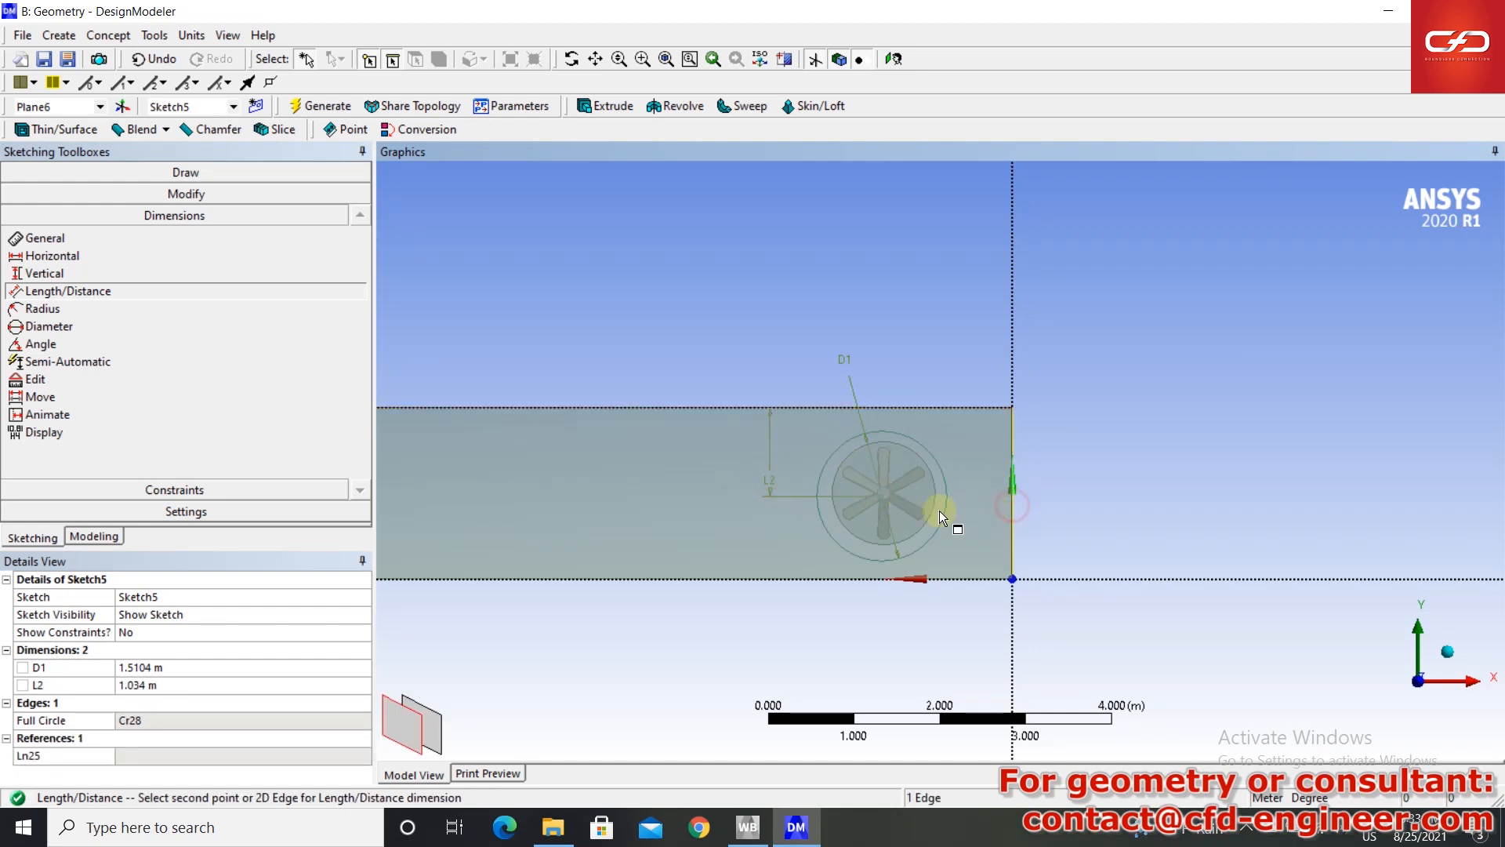
pyautogui.click(882, 495)
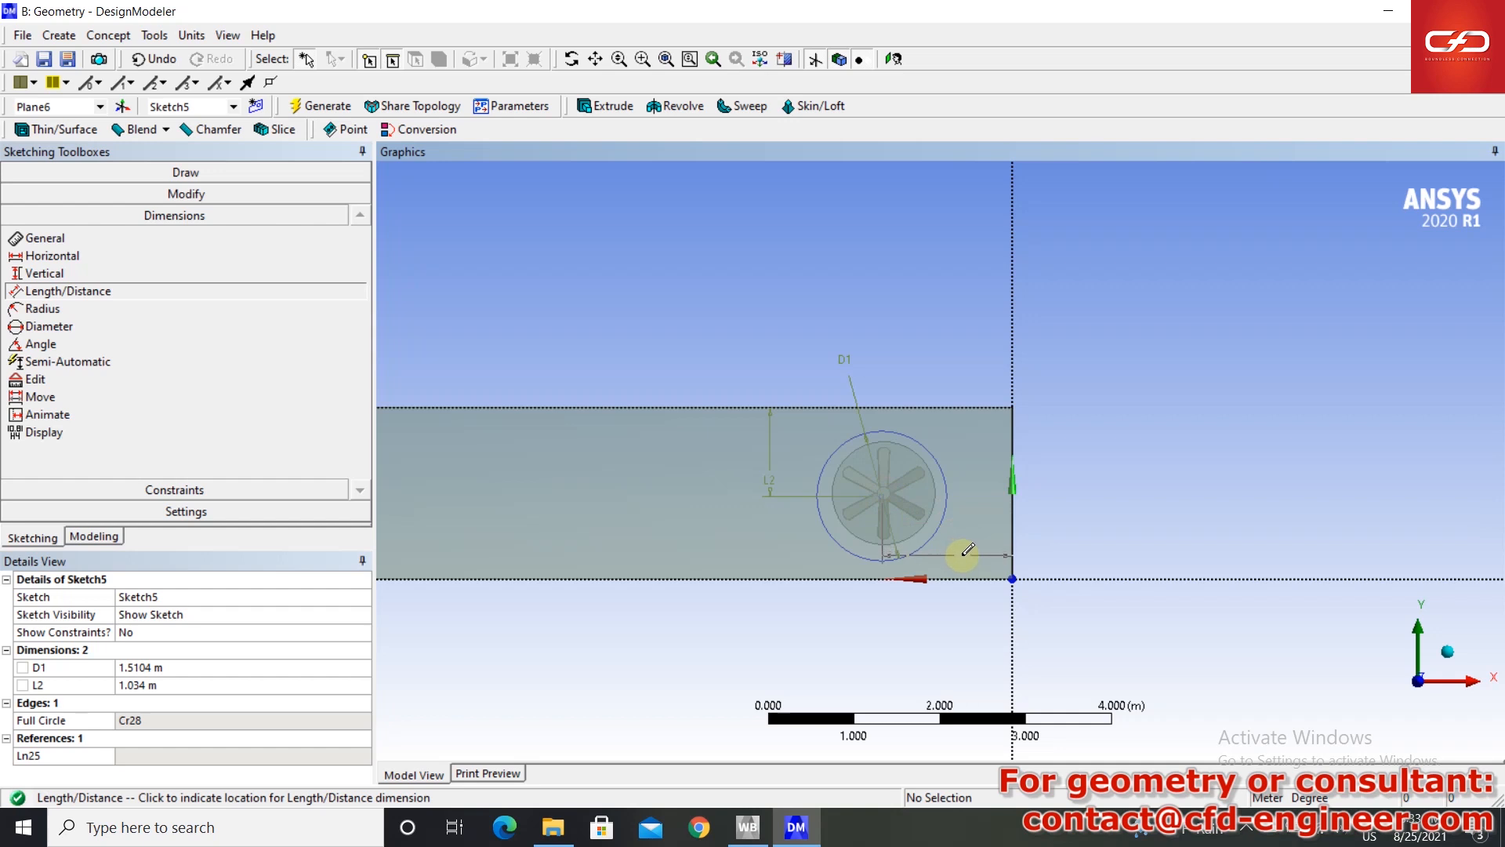
pyautogui.click(958, 629)
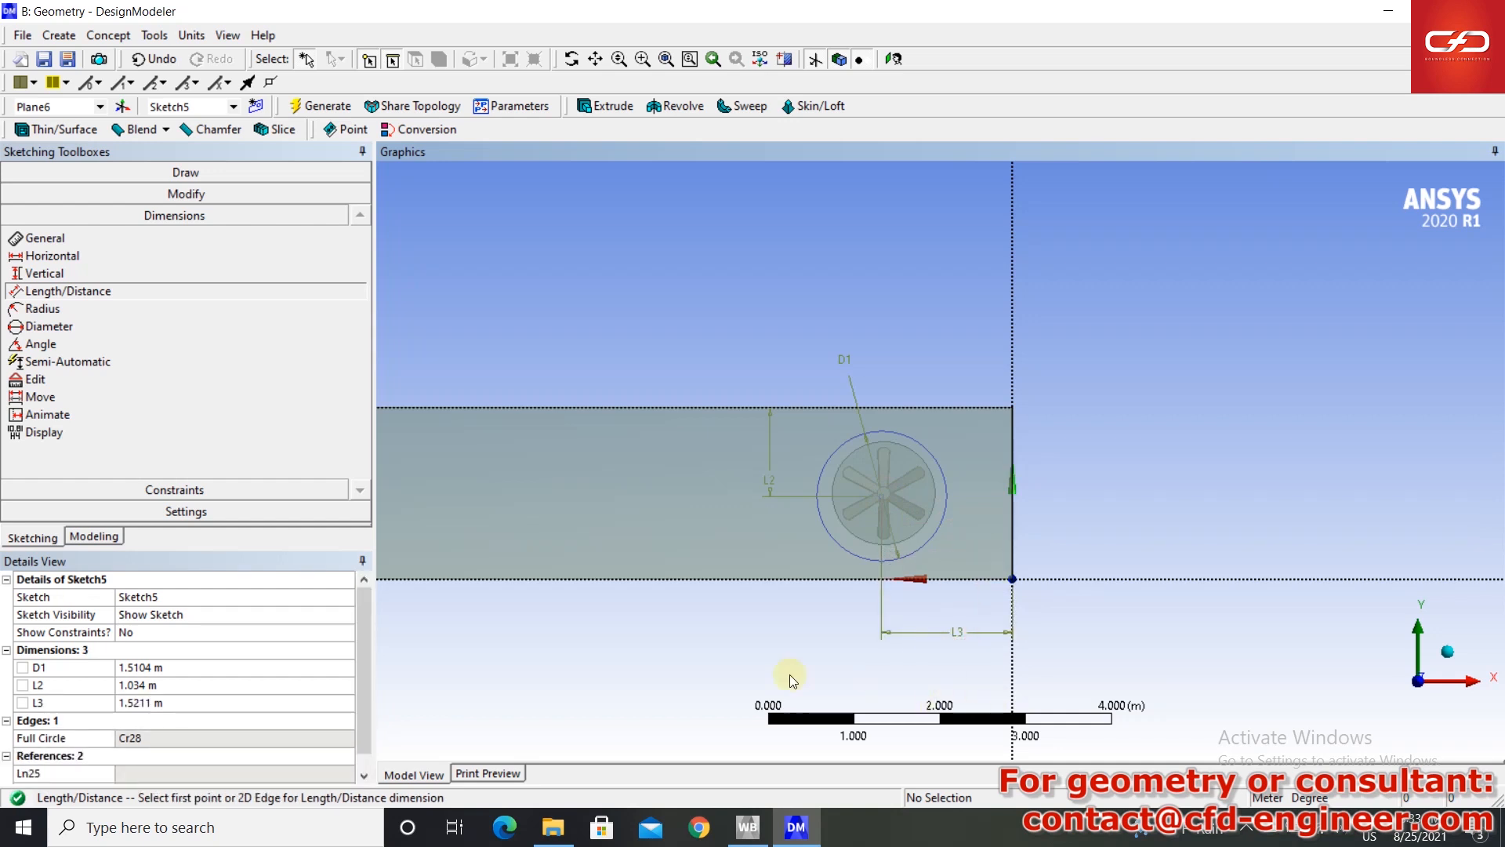
# - Set the circle's diameter to 1.4 m and its centre's distances to 1 m from the top edge and 1.5 m from the vertical edge
pyautogui.click(252, 666)
pyautogui.write('1.4')
pyautogui.click(150, 685)
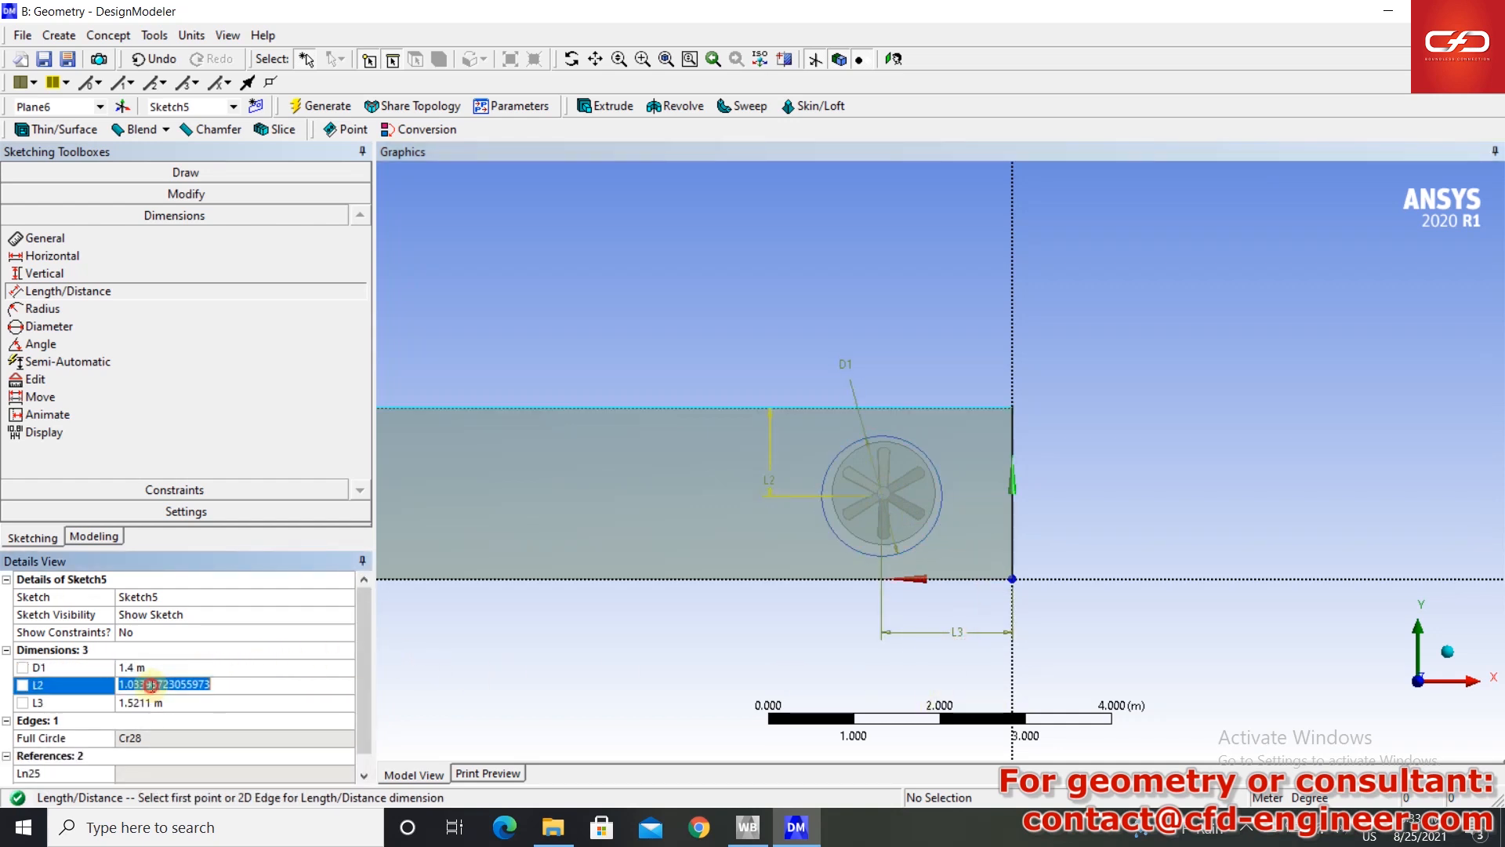
pyautogui.write('1')
pyautogui.click(139, 703)
pyautogui.write('1')
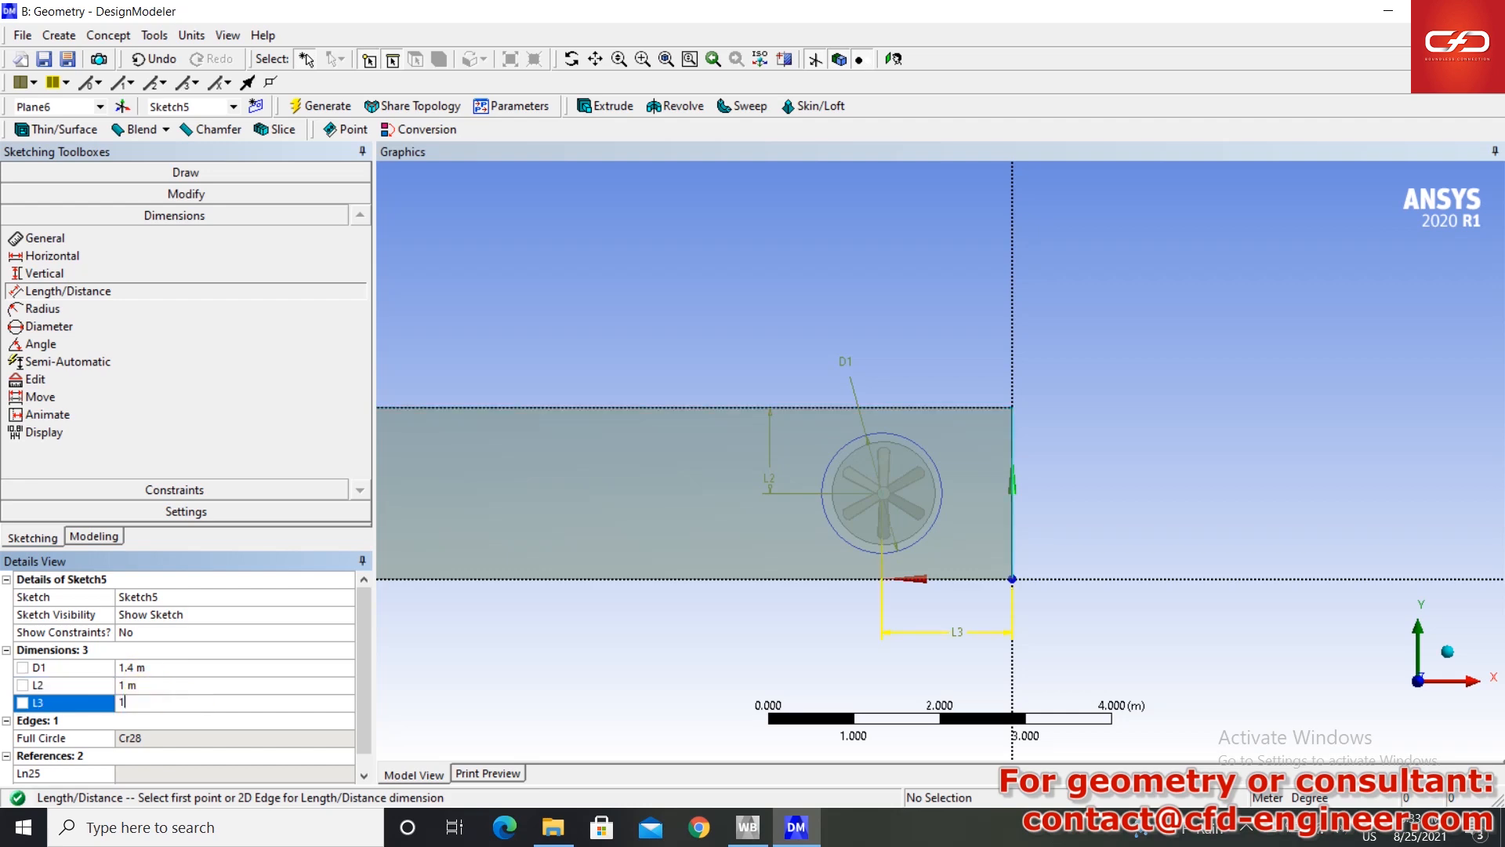
pyautogui.write('.5')
pyautogui.press('Return')
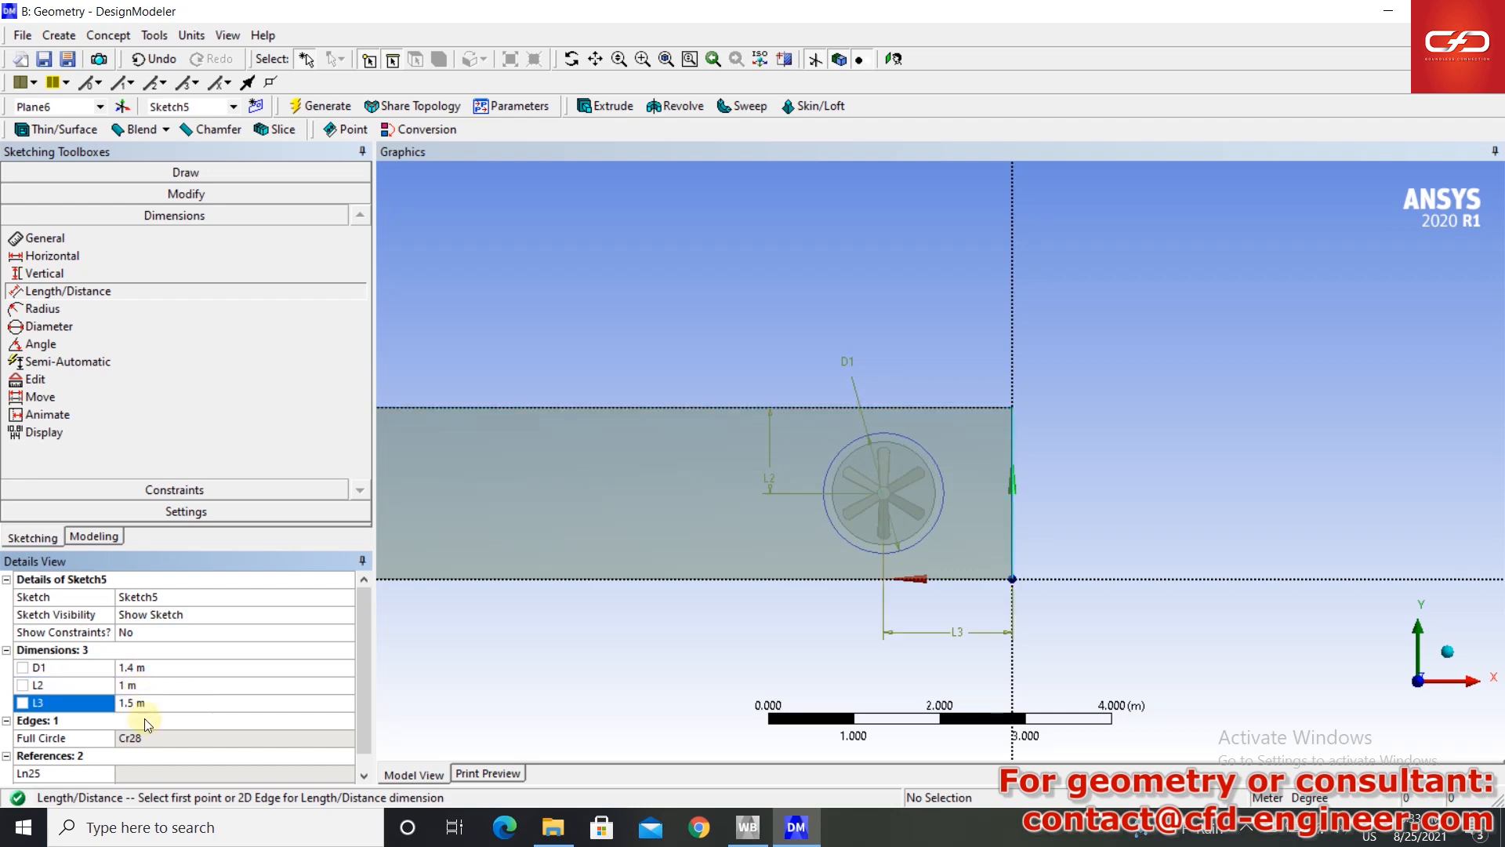
# - Extrude the circle sketch 1.5 m in the normal direction, outward from the domain, as a frozen body
pyautogui.click(604, 106)
pyautogui.moveTo(868, 308)
pyautogui.mouseDown(button='middle')
pyautogui.moveTo(1045, 477)
pyautogui.moveTo(907, 447)
pyautogui.moveTo(713, 491)
pyautogui.moveTo(975, 494)
pyautogui.moveTo(1257, 567)
pyautogui.moveTo(1132, 482)
pyautogui.mouseUp(button='middle')
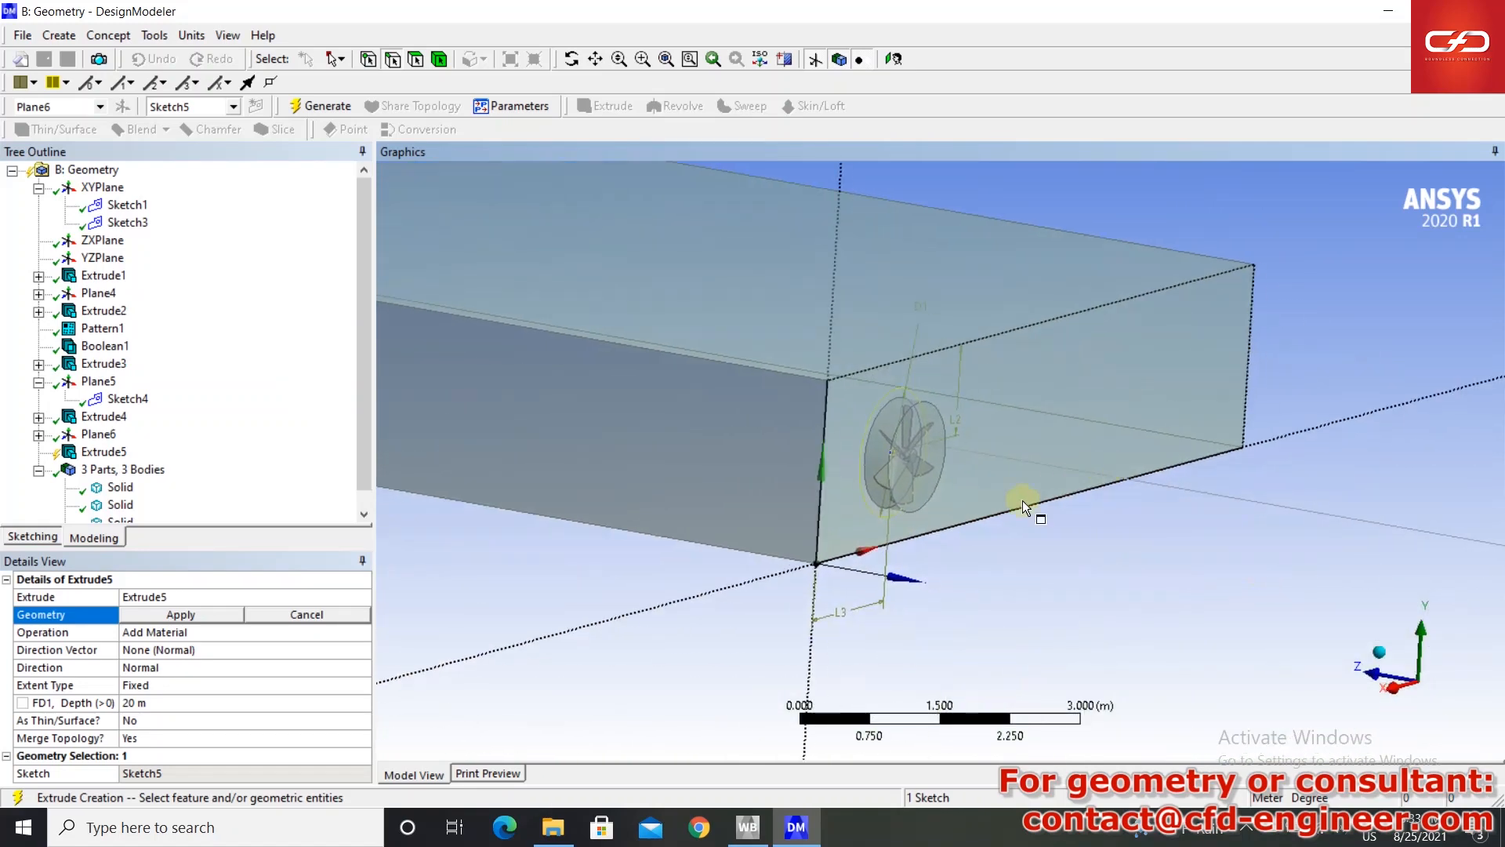
pyautogui.click(165, 616)
pyautogui.click(334, 633)
pyautogui.click(266, 639)
pyautogui.doubleClick(167, 668)
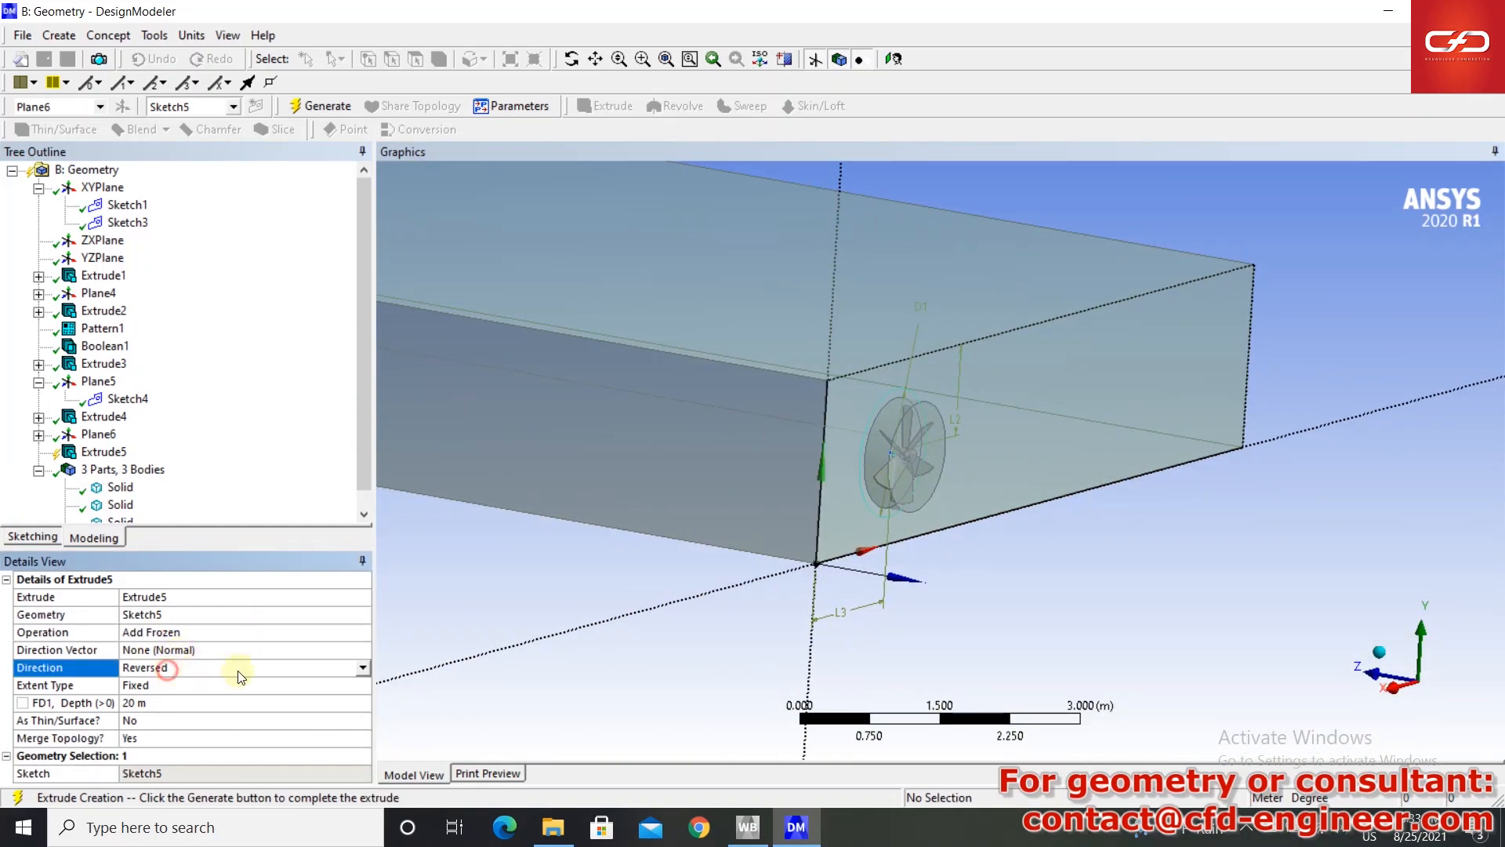
pyautogui.click(362, 668)
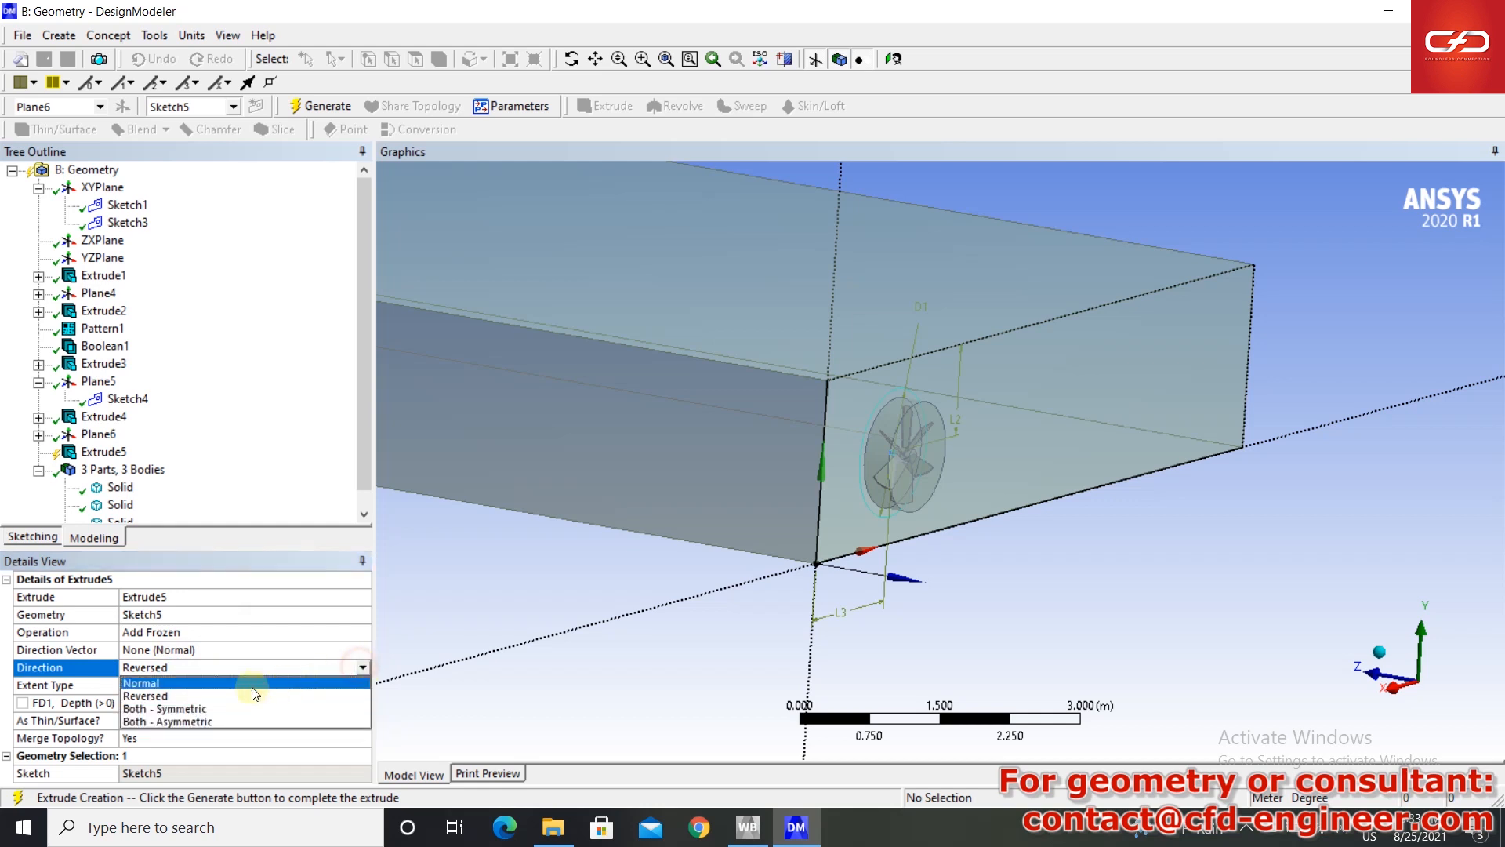
pyautogui.click(212, 690)
pyautogui.click(163, 703)
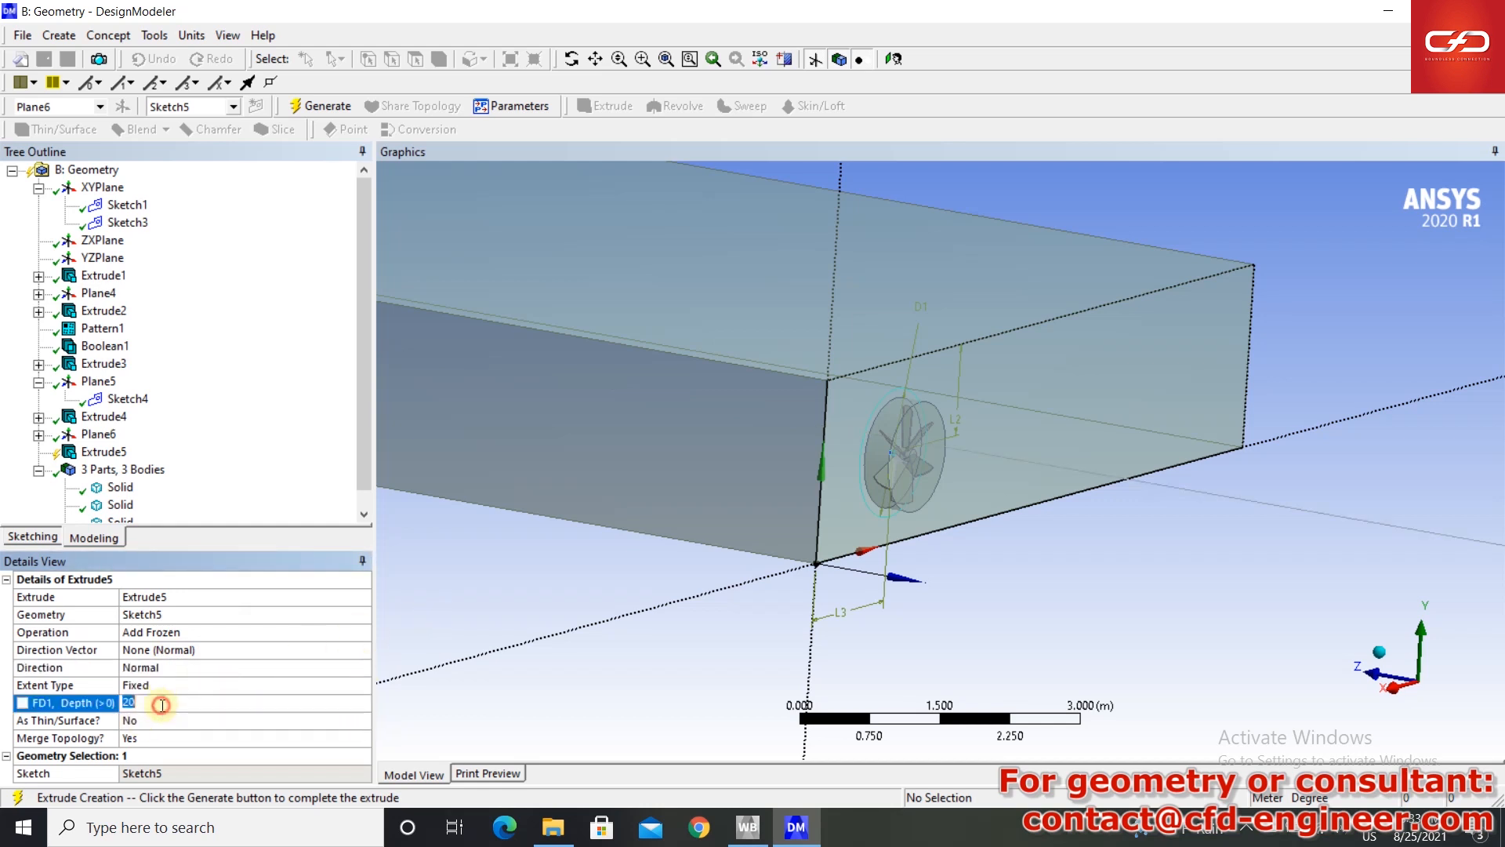
pyautogui.write('1.5')
pyautogui.press('Return')
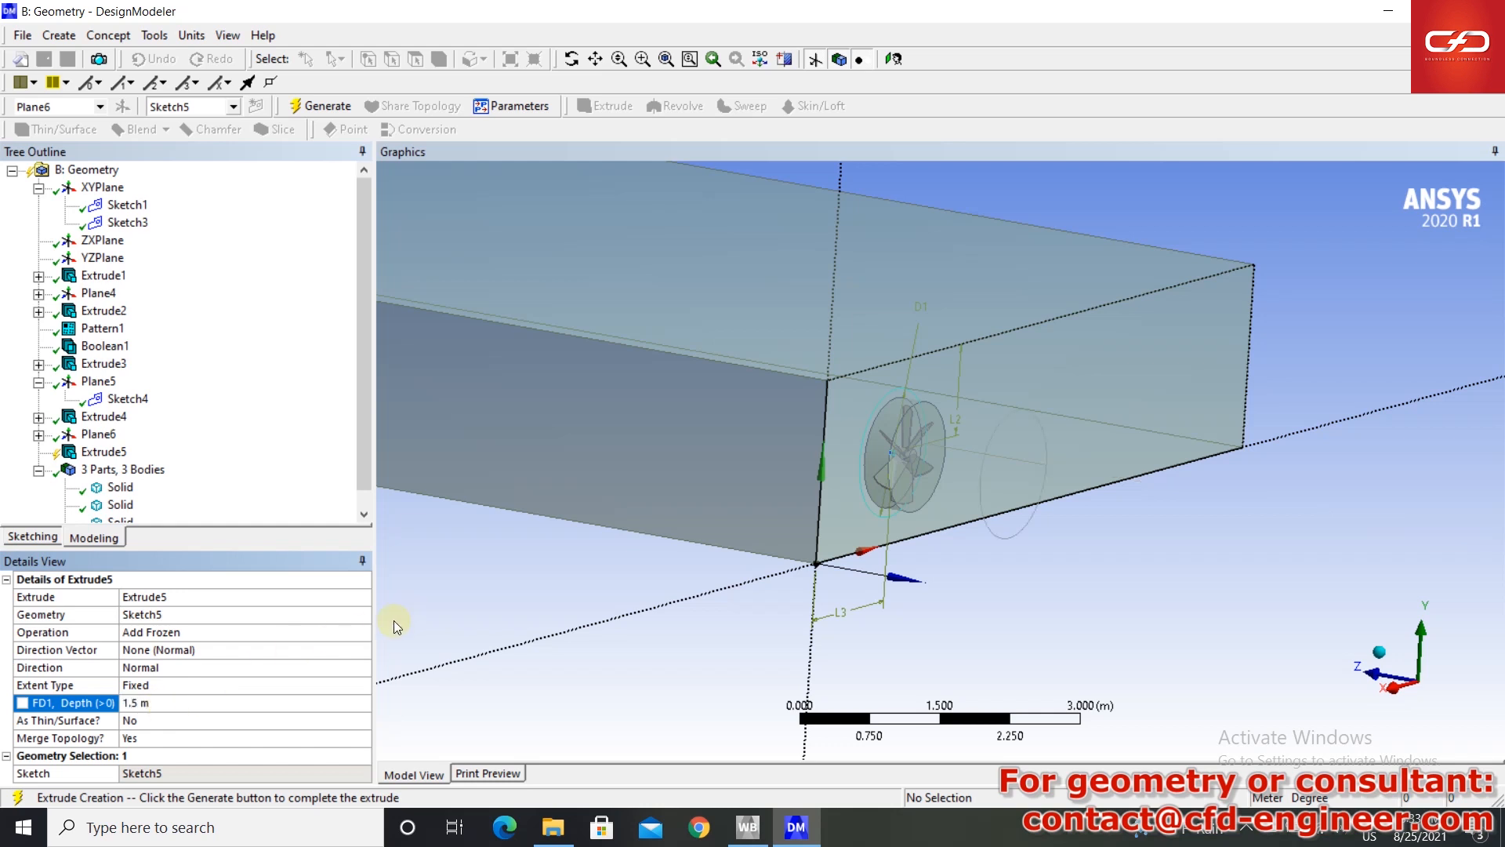
pyautogui.click(318, 106)
# - Start a linear pattern and assign the three fan assembly bodies as its geometry, leaving out the rectangular flow domain
pyautogui.scroll(-5, 921, 423)
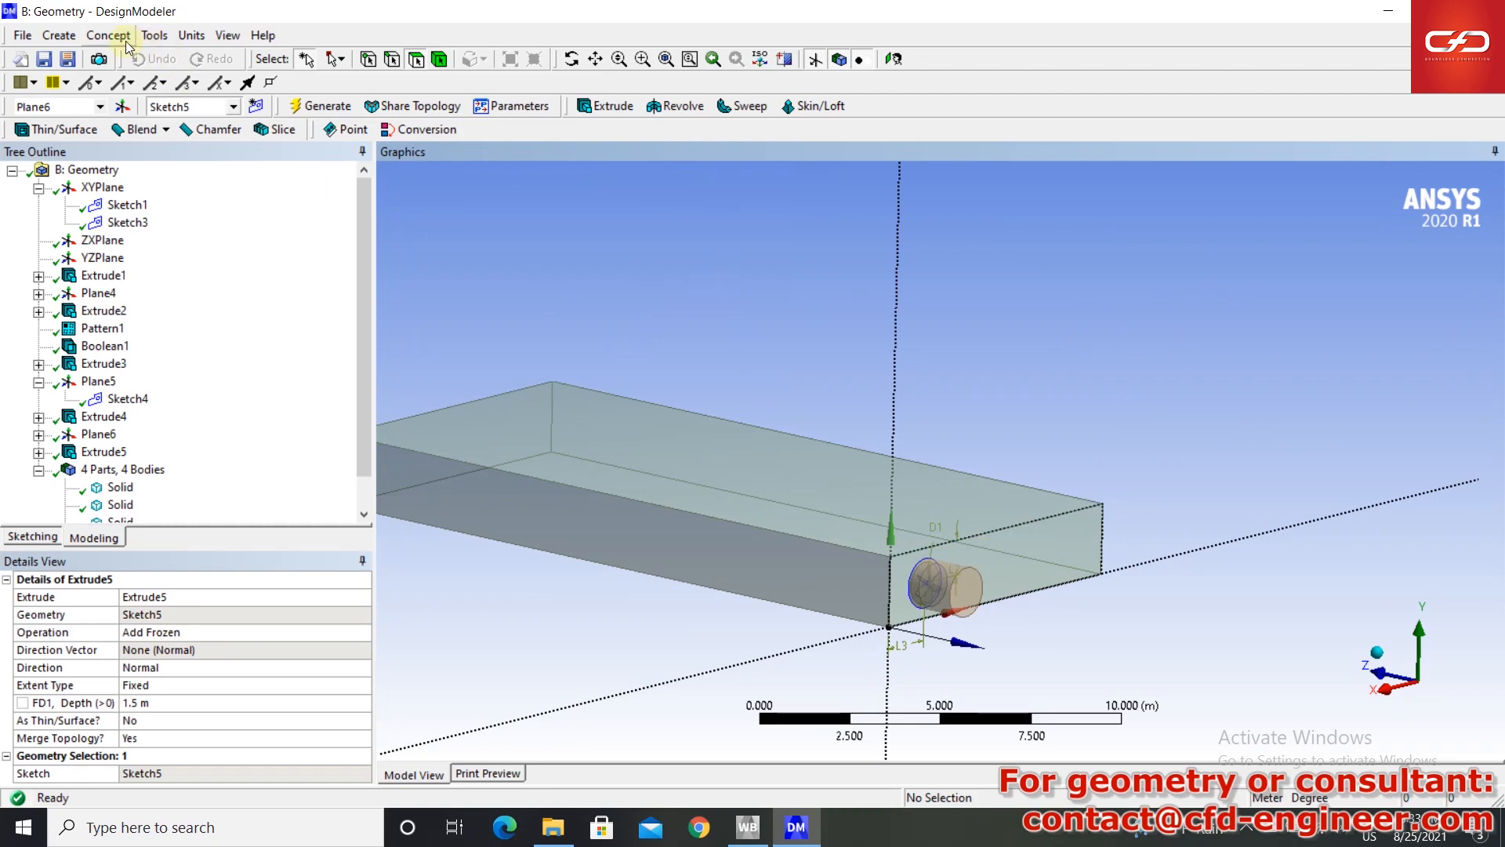
pyautogui.click(59, 35)
pyautogui.click(63, 276)
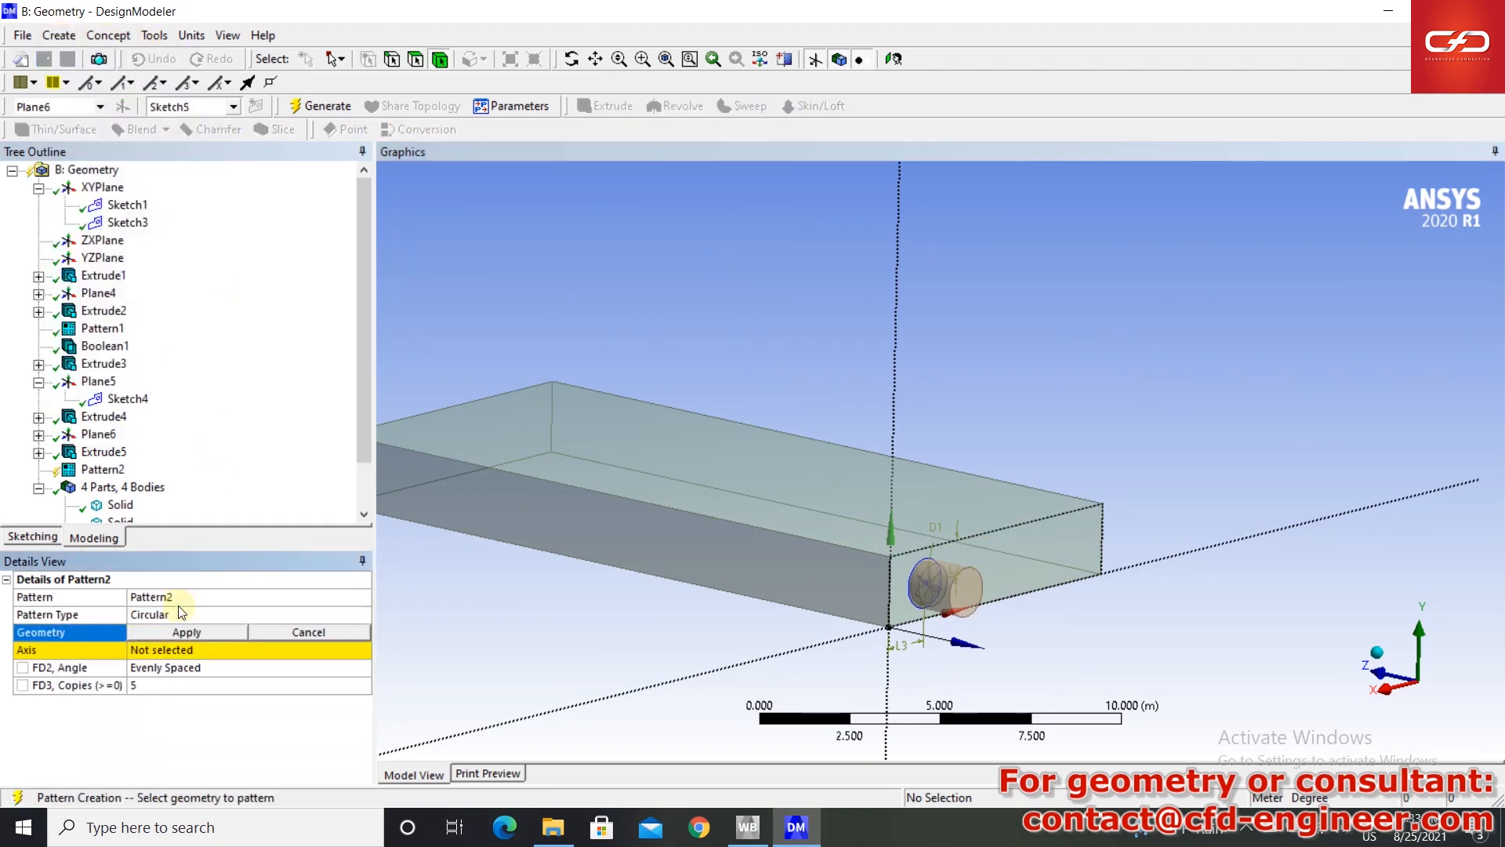
pyautogui.click(225, 615)
pyautogui.click(267, 628)
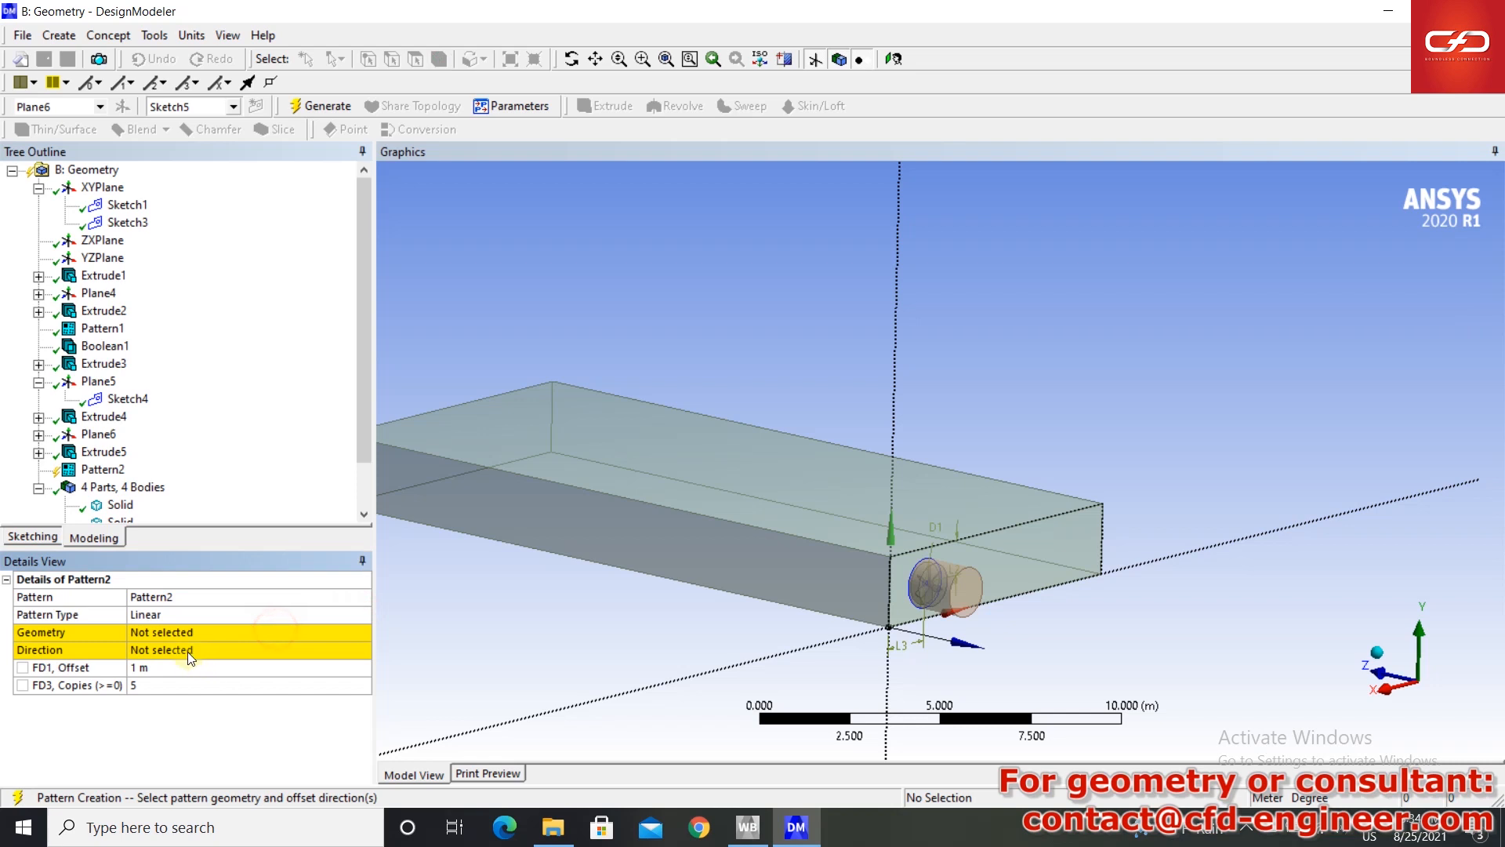
pyautogui.click(158, 634)
pyautogui.scroll(-1, 125, 486)
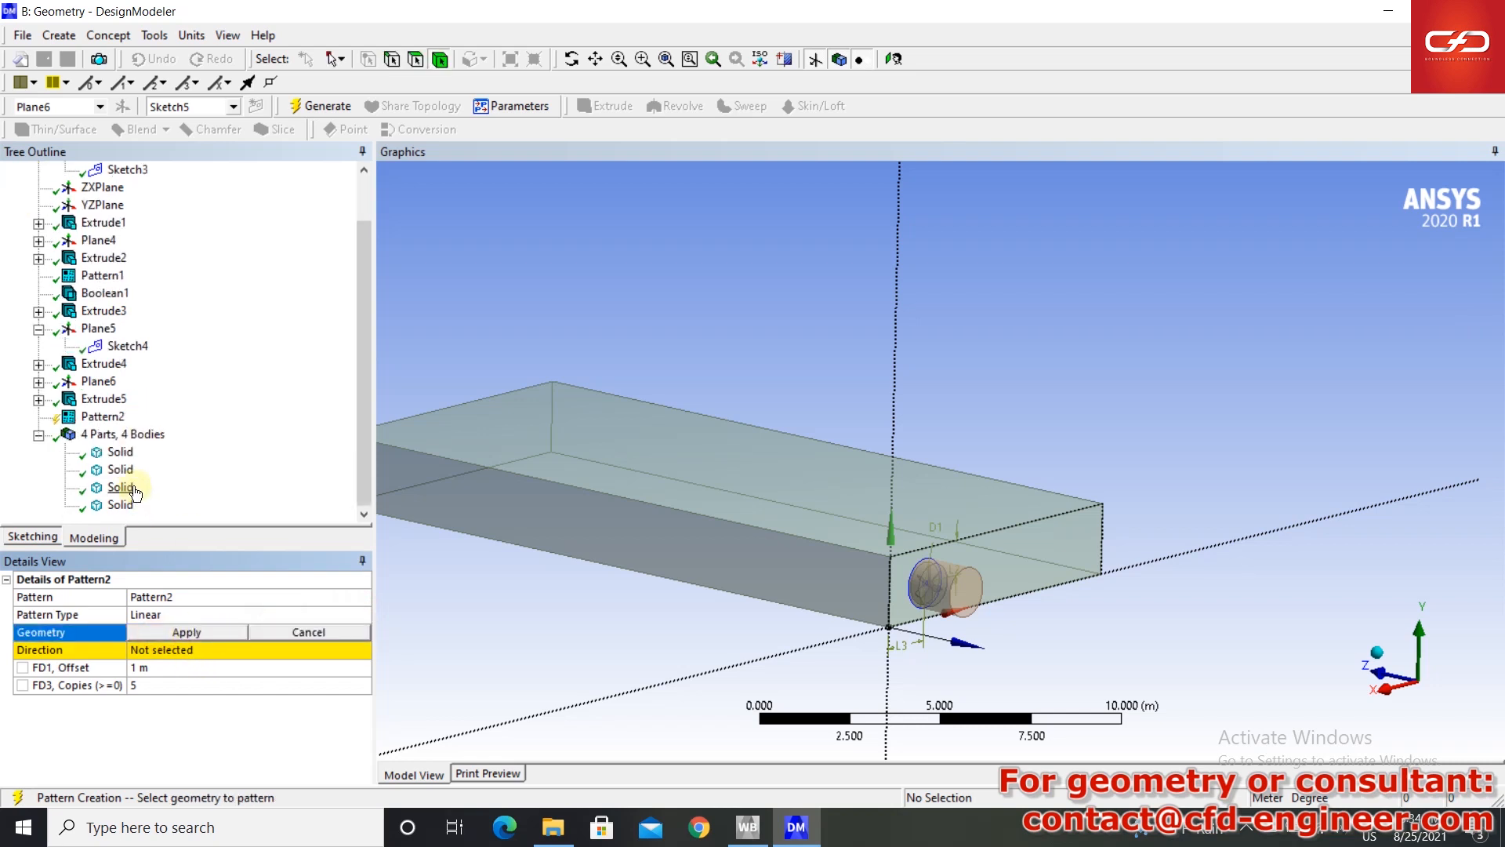
pyautogui.click(120, 454)
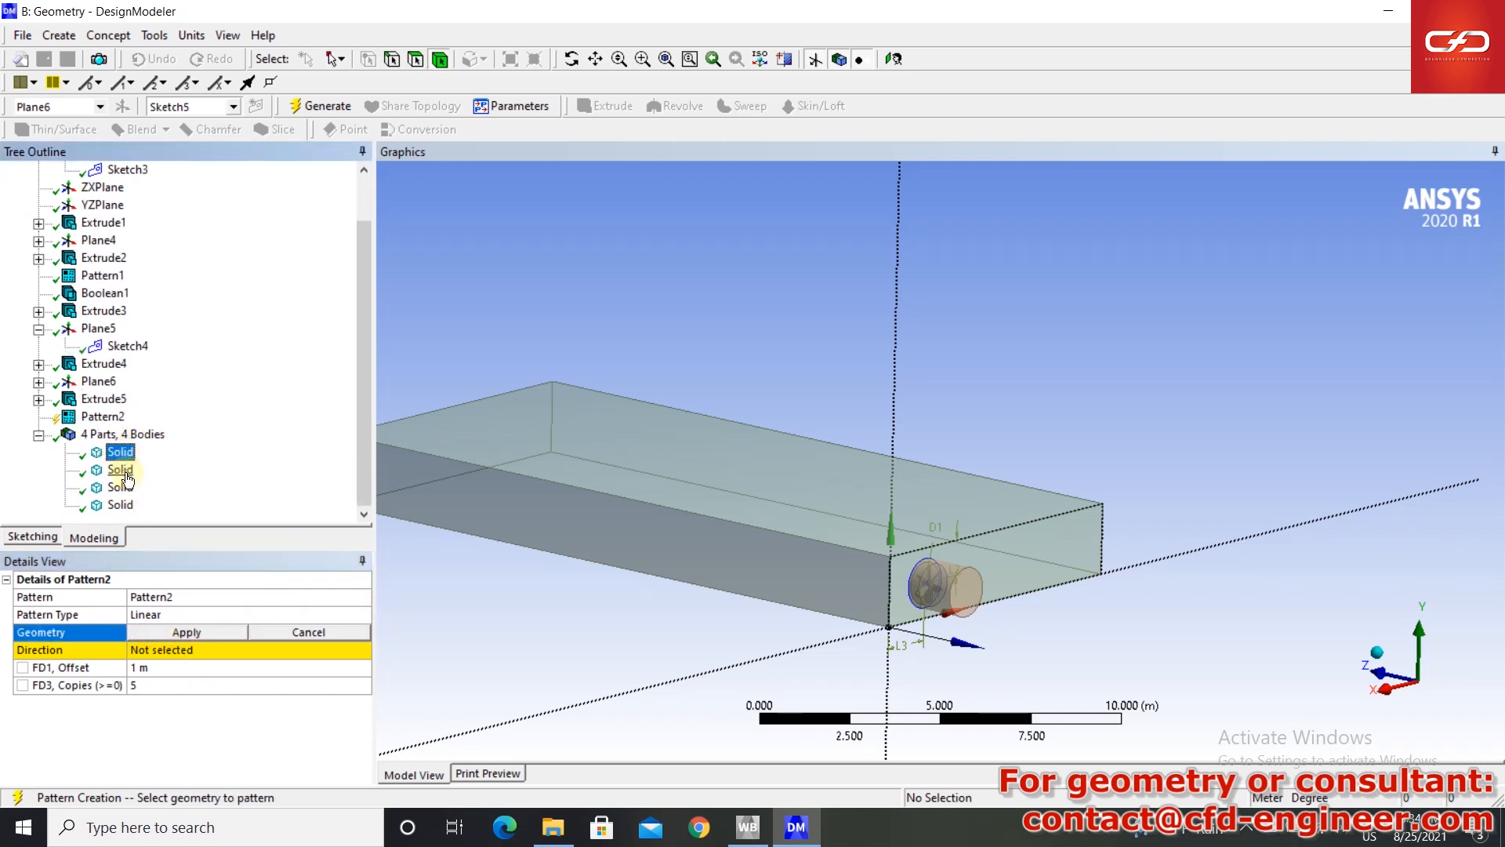
pyautogui.keyDown('ctrl'); pyautogui.click(122, 487); pyautogui.keyUp('ctrl')
pyautogui.keyDown('ctrl'); pyautogui.click(120, 470); pyautogui.keyUp('ctrl')
pyautogui.keyDown('ctrl'); pyautogui.click(120, 505); pyautogui.keyUp('ctrl')
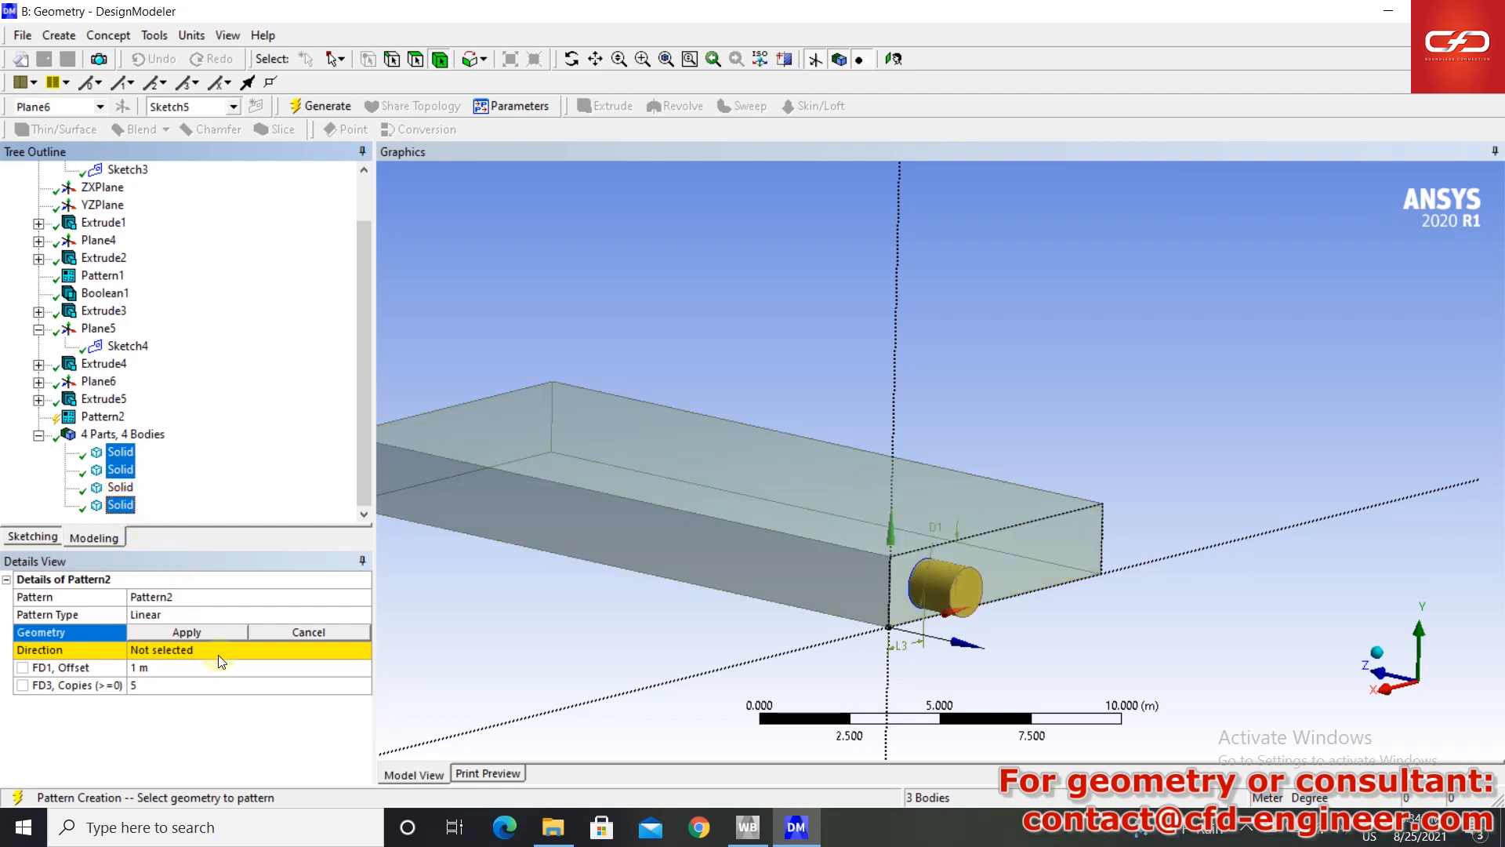
pyautogui.click(183, 633)
# - Set the pattern direction along the top edge of the fan-side end face, reversed to run across the domain's width away from the fan
pyautogui.click(174, 654)
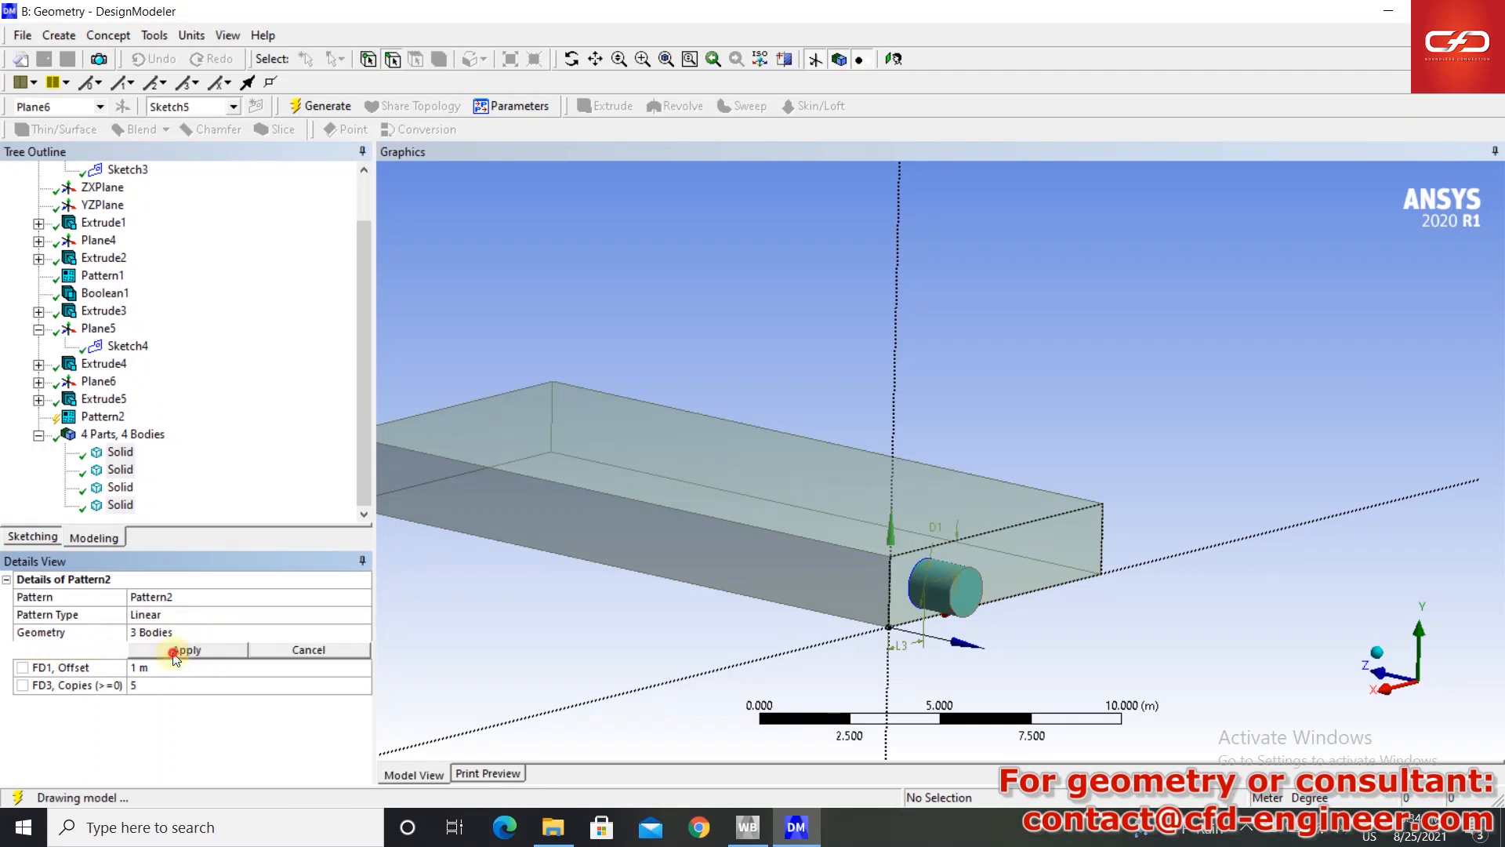
pyautogui.click(985, 534)
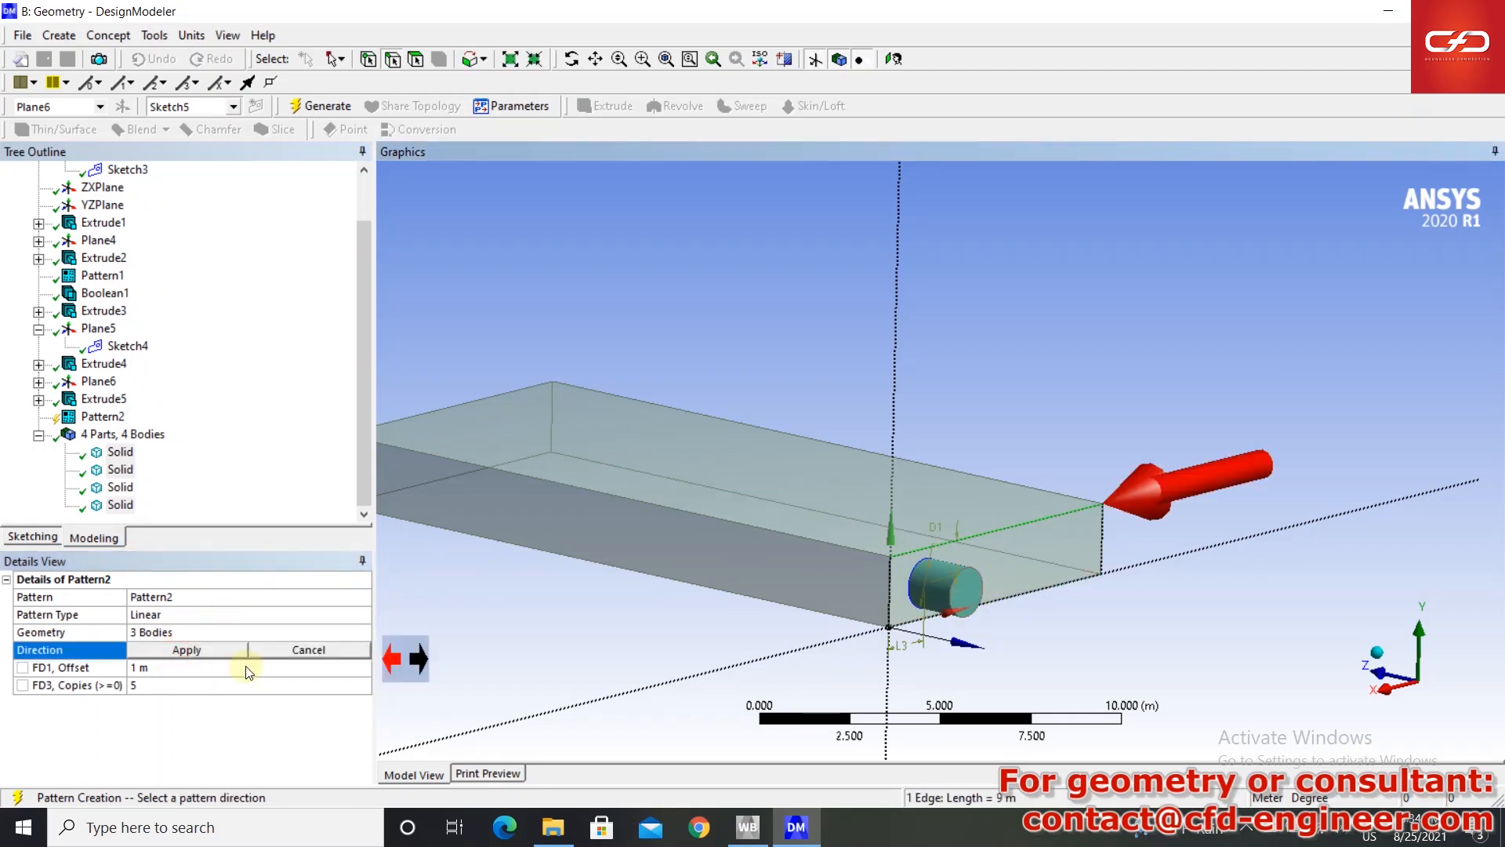
pyautogui.click(394, 658)
pyautogui.click(157, 651)
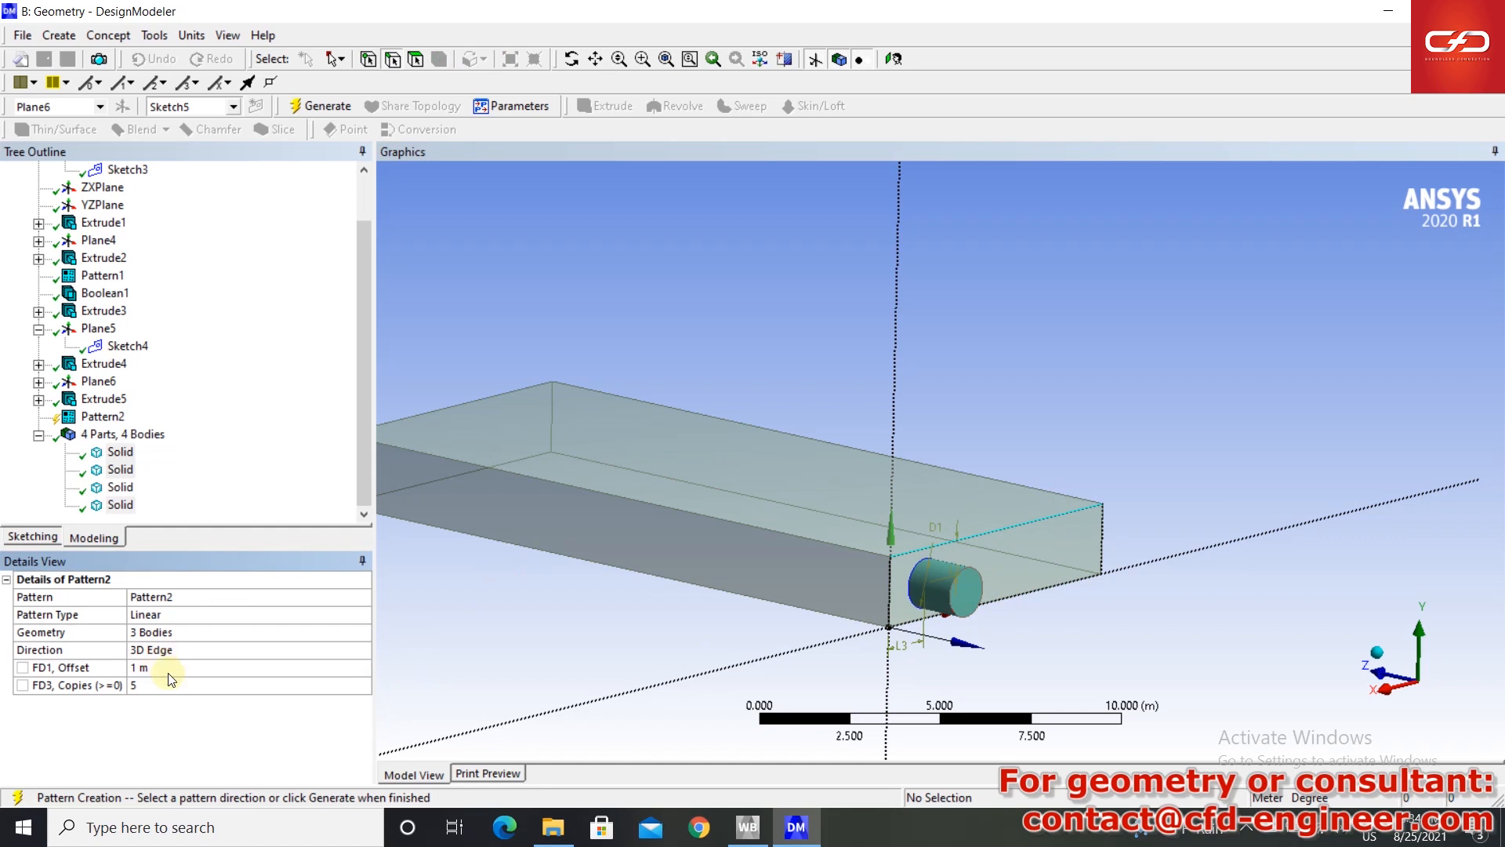
# - Set the pattern to 2 copies at a 3 m offset and generate it
pyautogui.click(158, 683)
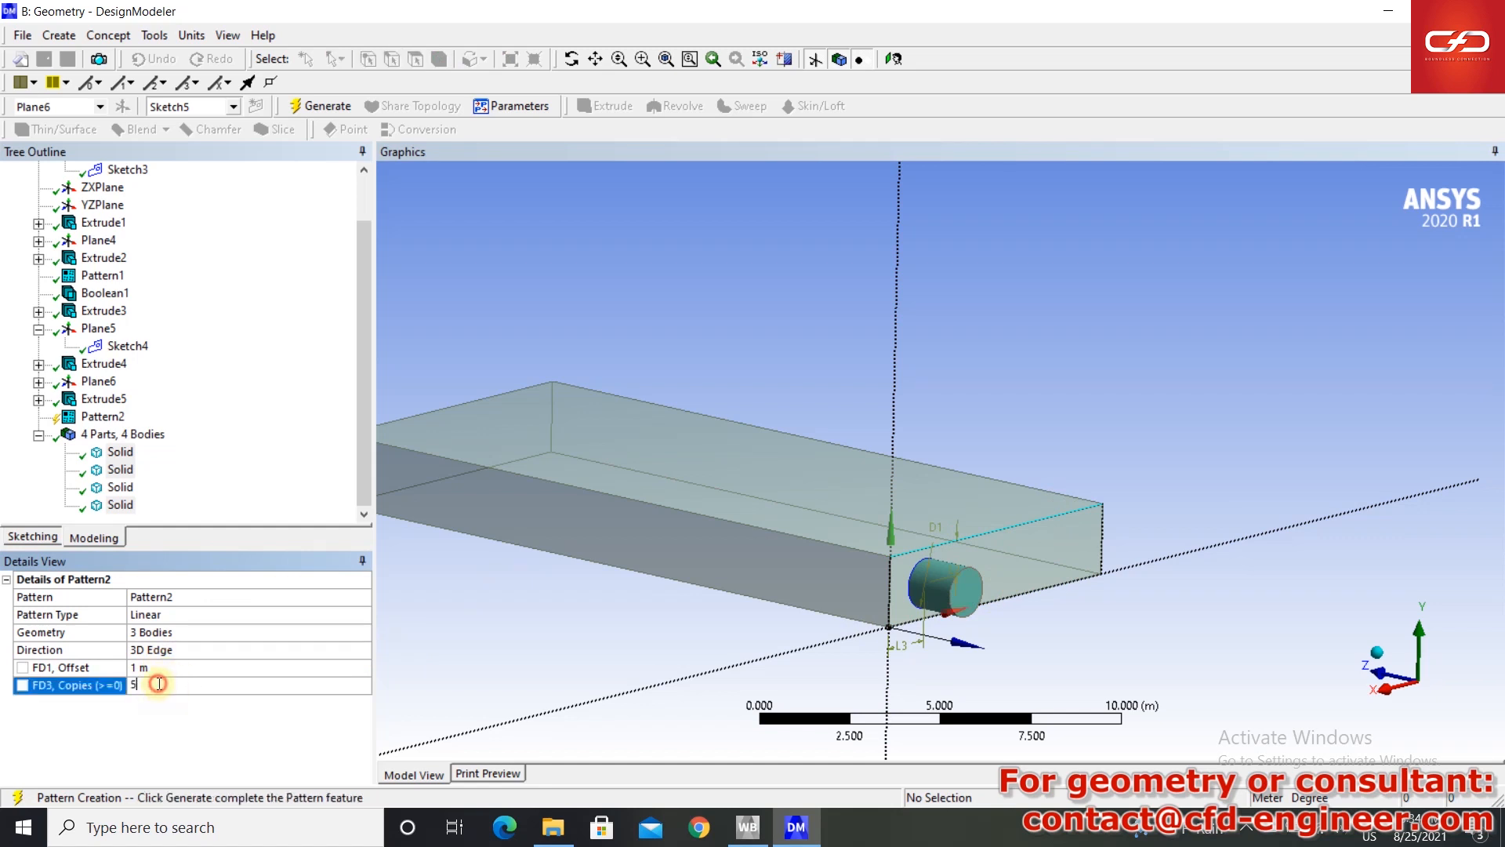
pyautogui.moveTo(159, 684); pyautogui.dragTo(108, 677)
pyautogui.click(187, 669)
pyautogui.write('3')
pyautogui.press('Return')
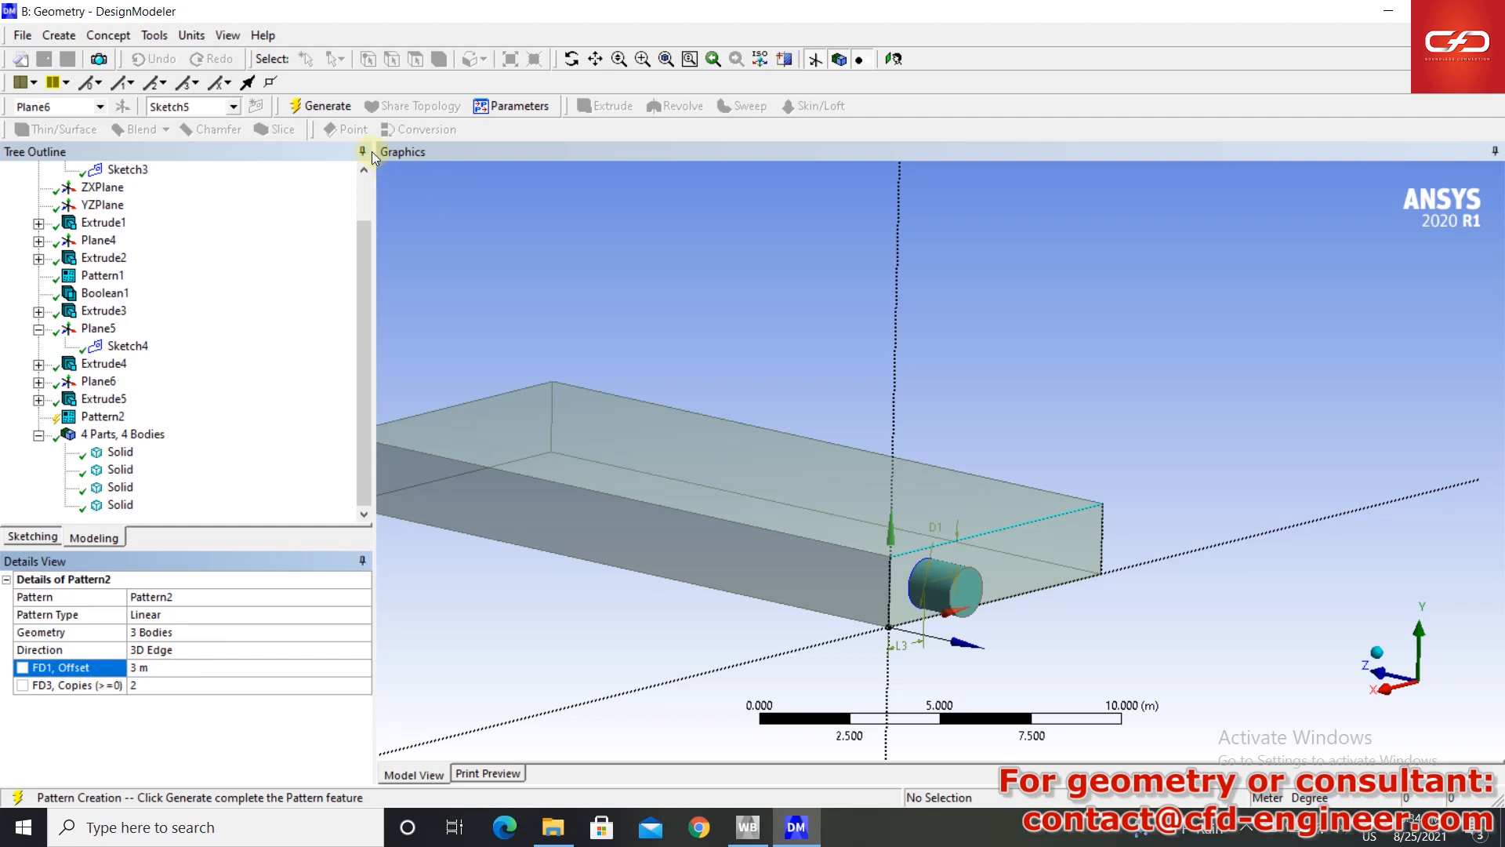
pyautogui.click(331, 106)
# - Create a new plane from face, based on the domain's end face opposite the fans
pyautogui.moveTo(742, 597); pyautogui.dragTo(925, 627, button='middle')
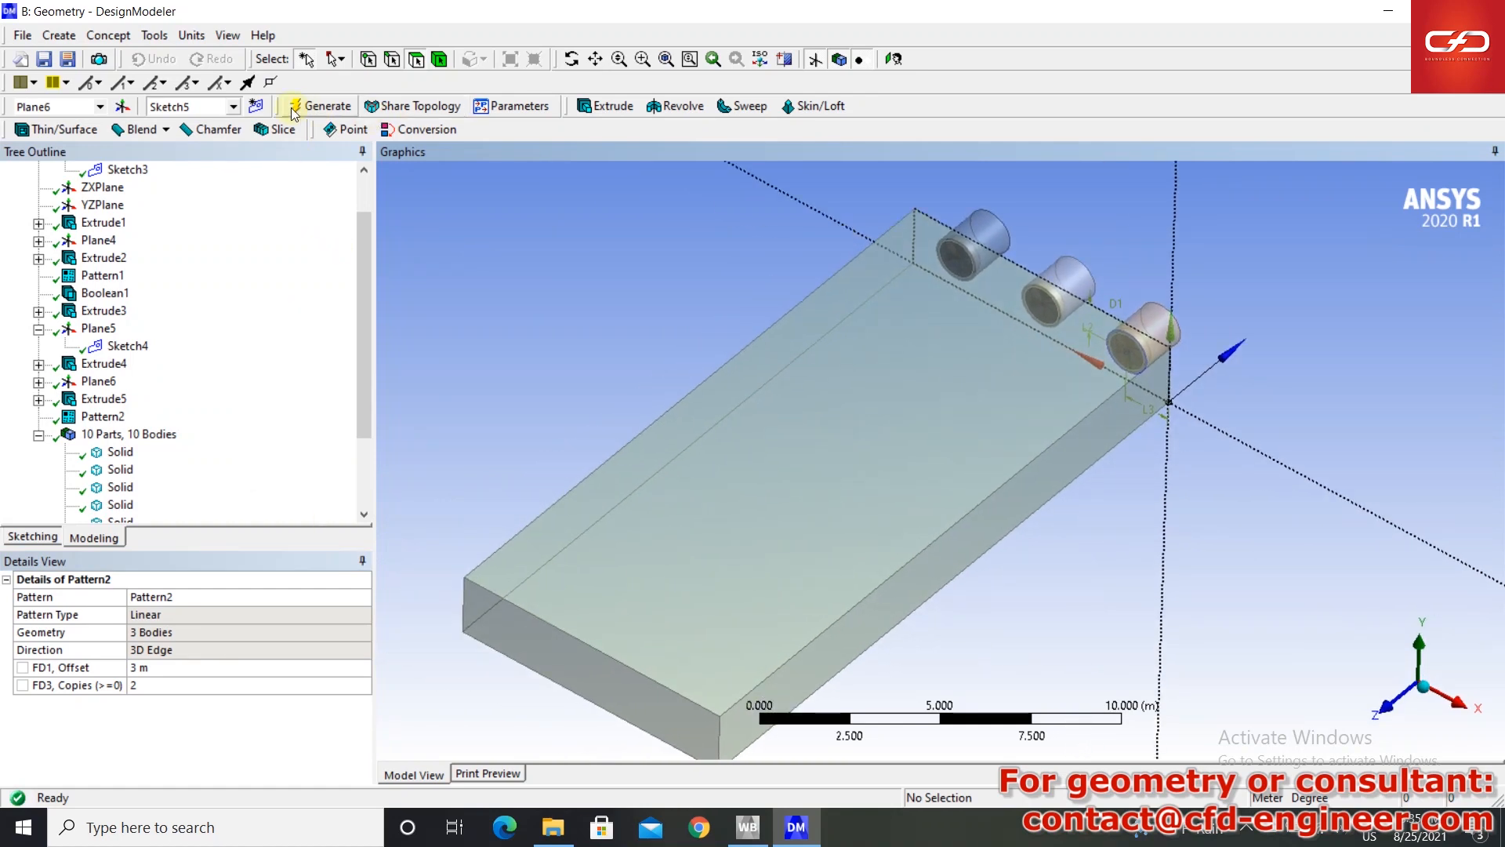
pyautogui.click(99, 106)
pyautogui.click(35, 188)
pyautogui.click(122, 107)
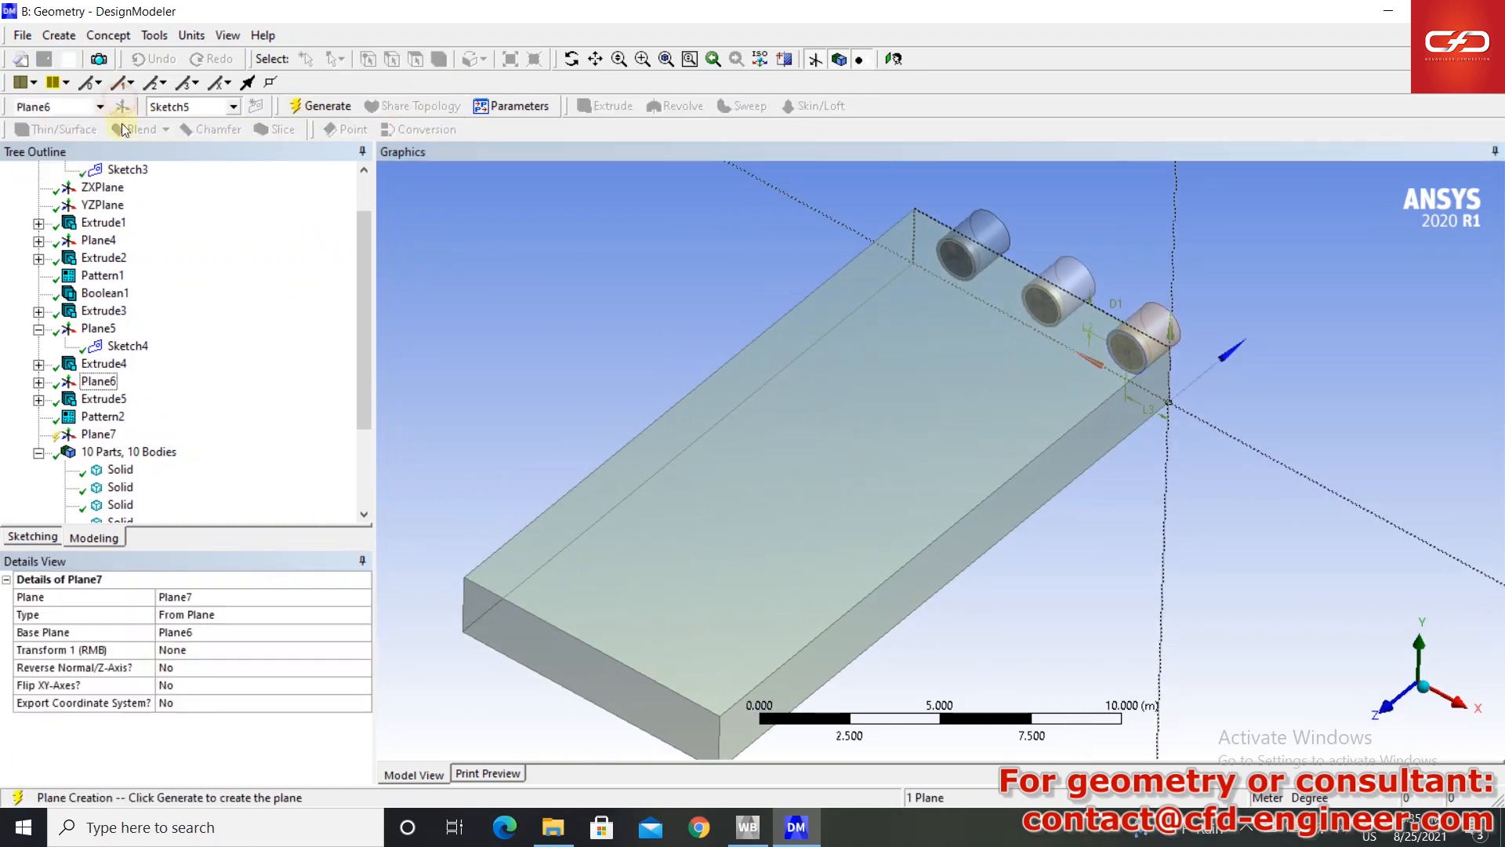
pyautogui.click(180, 617)
pyautogui.click(366, 616)
pyautogui.click(227, 637)
pyautogui.click(235, 650)
pyautogui.click(539, 640)
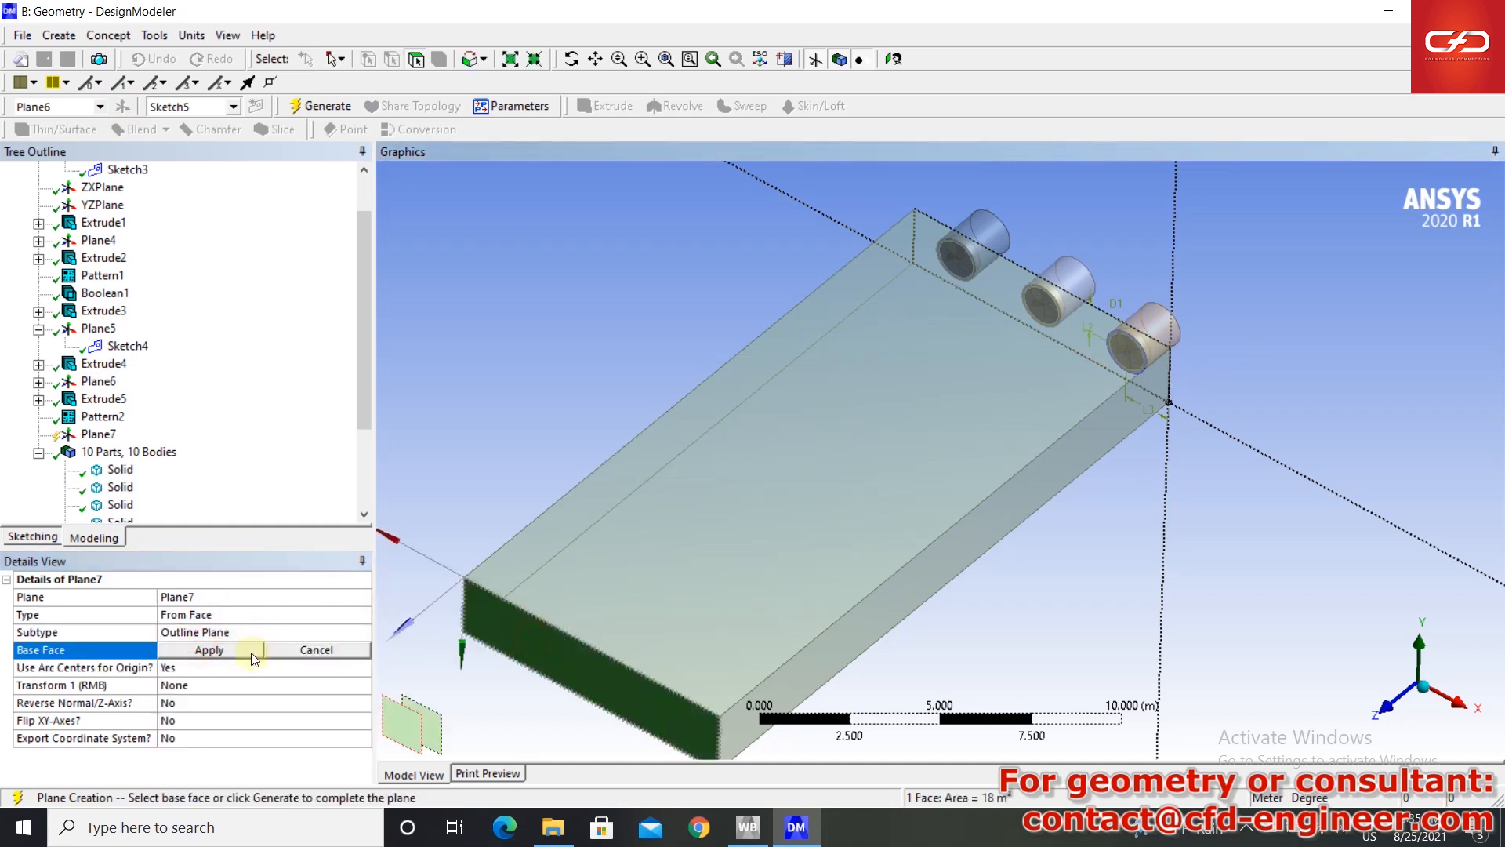
pyautogui.click(209, 650)
# - Offset the new plane -2 m in Z and generate it
pyautogui.click(210, 684)
pyautogui.click(329, 686)
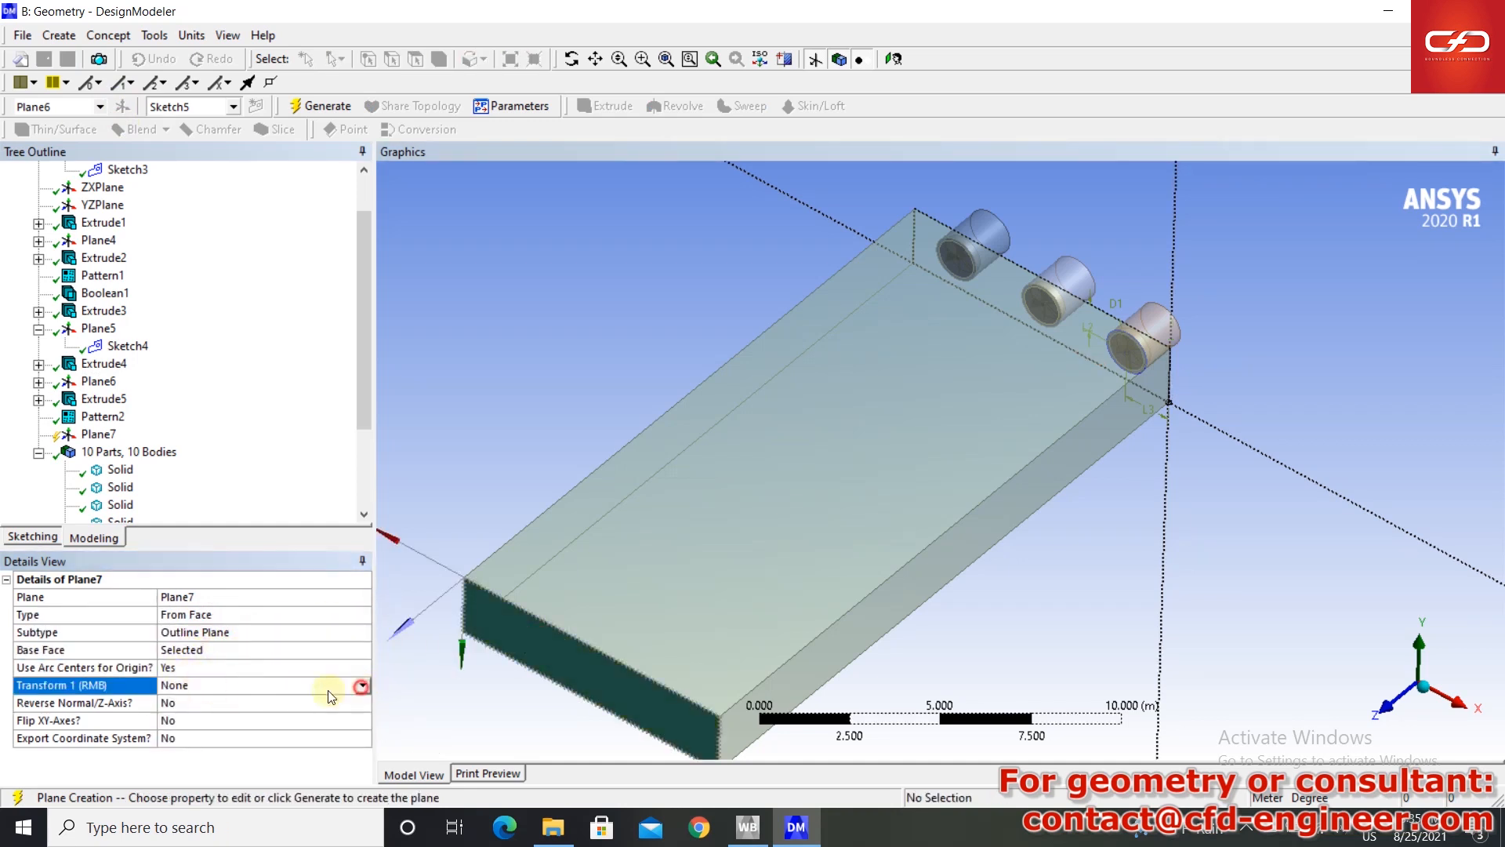
pyautogui.click(196, 768)
pyautogui.click(211, 703)
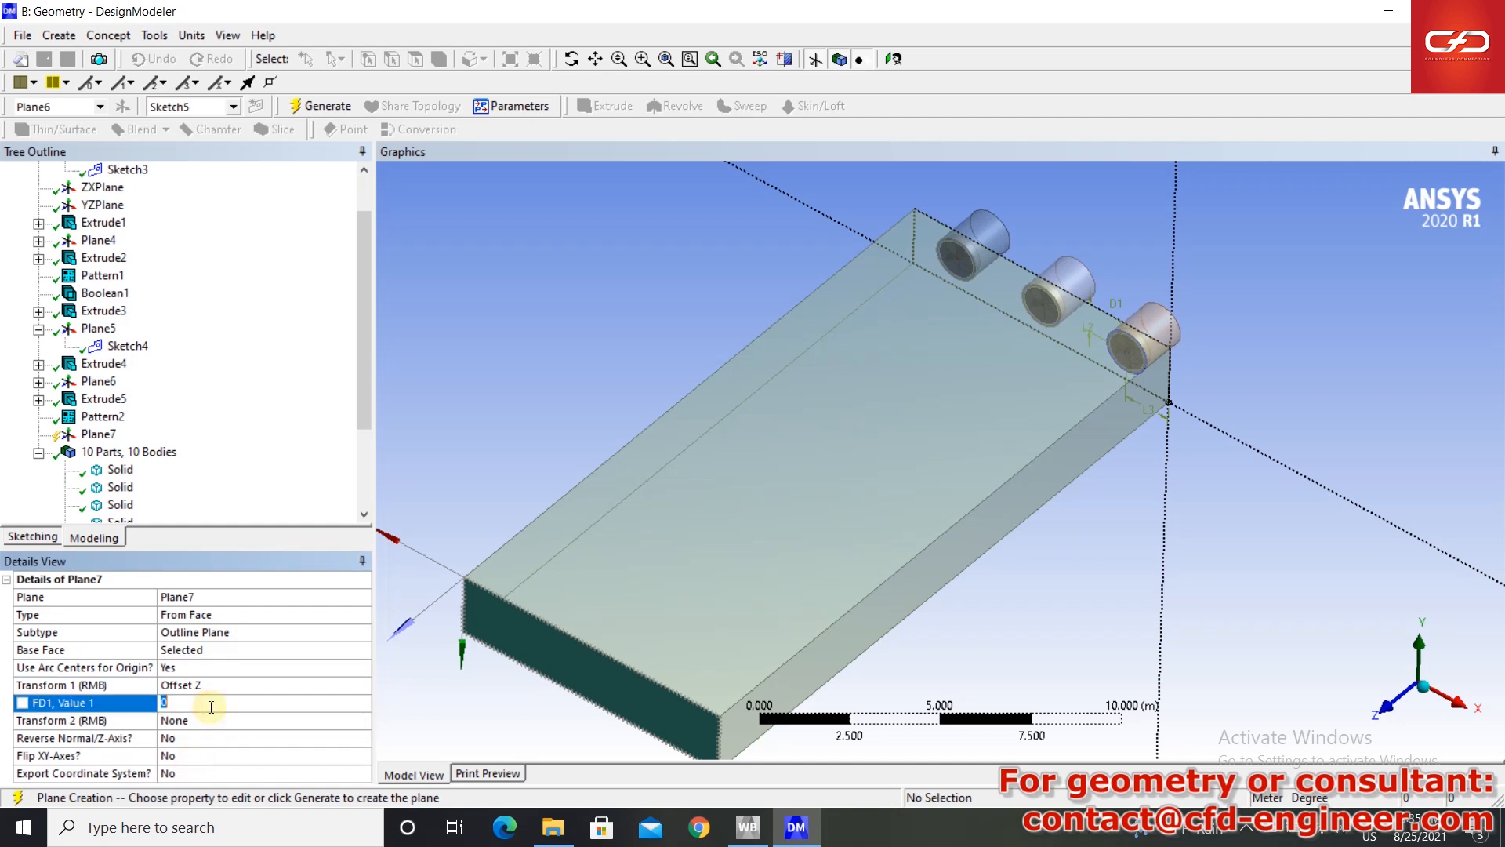
pyautogui.write('-2')
pyautogui.press('Return')
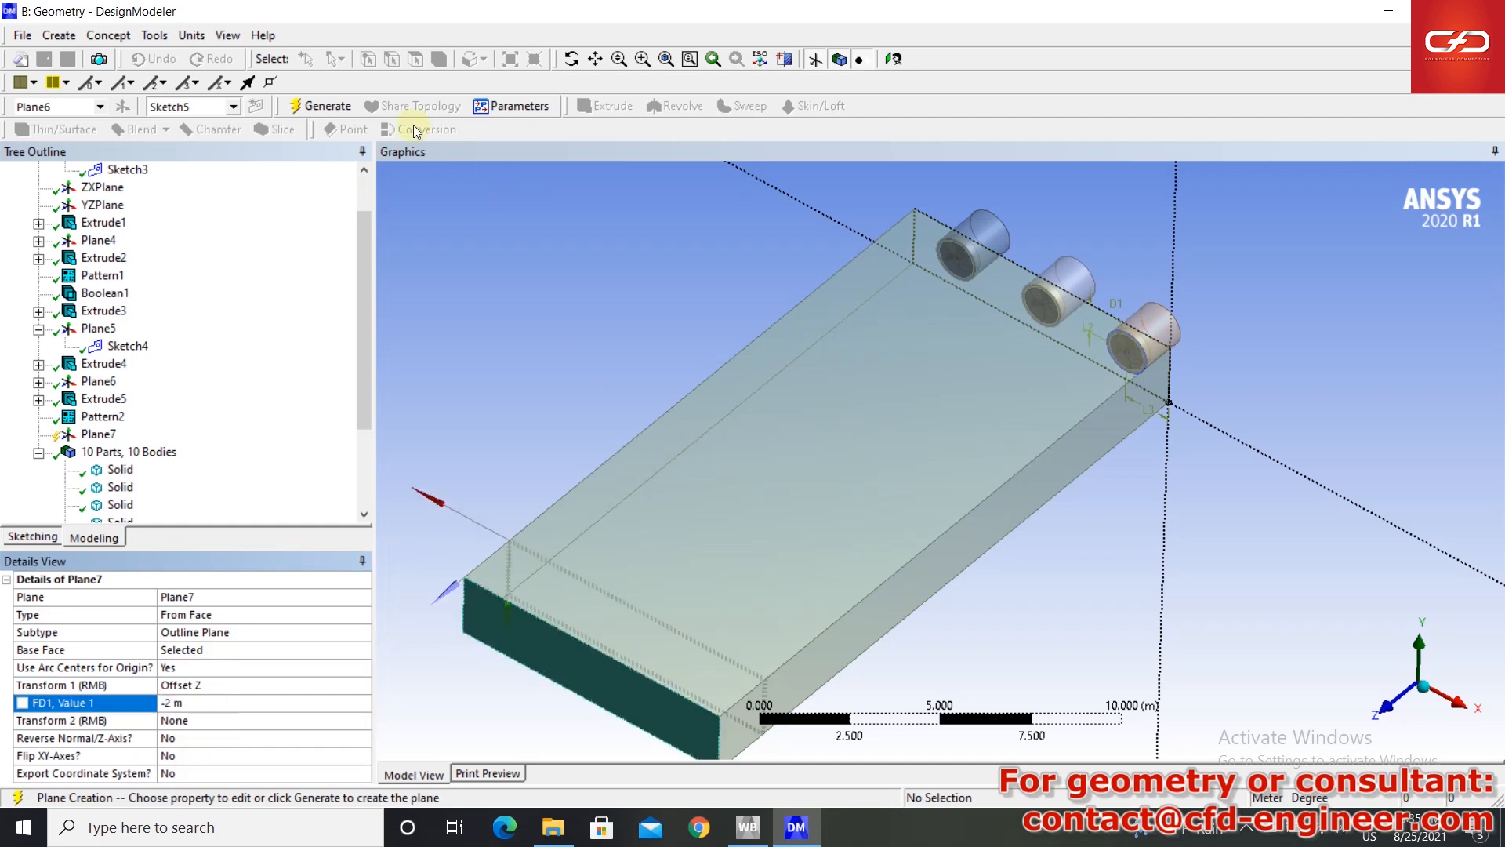
pyautogui.click(320, 109)
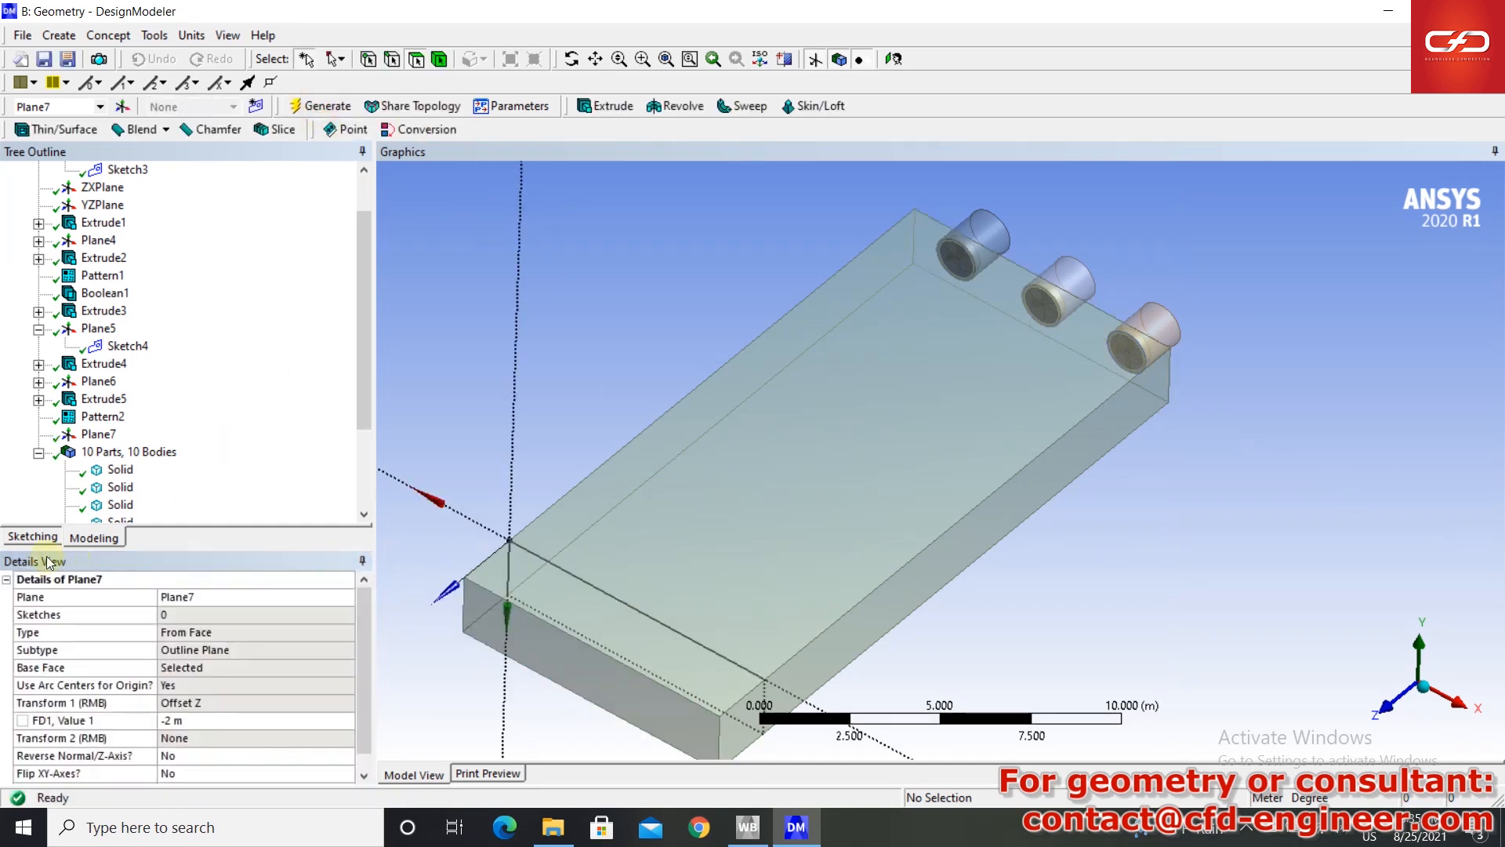
# - Sketch an upright rectangle about 0.68 m wide and 1.25 m high on the offset plane, standing on the domain's bottom edge near one side
pyautogui.click(33, 537)
pyautogui.click(894, 60)
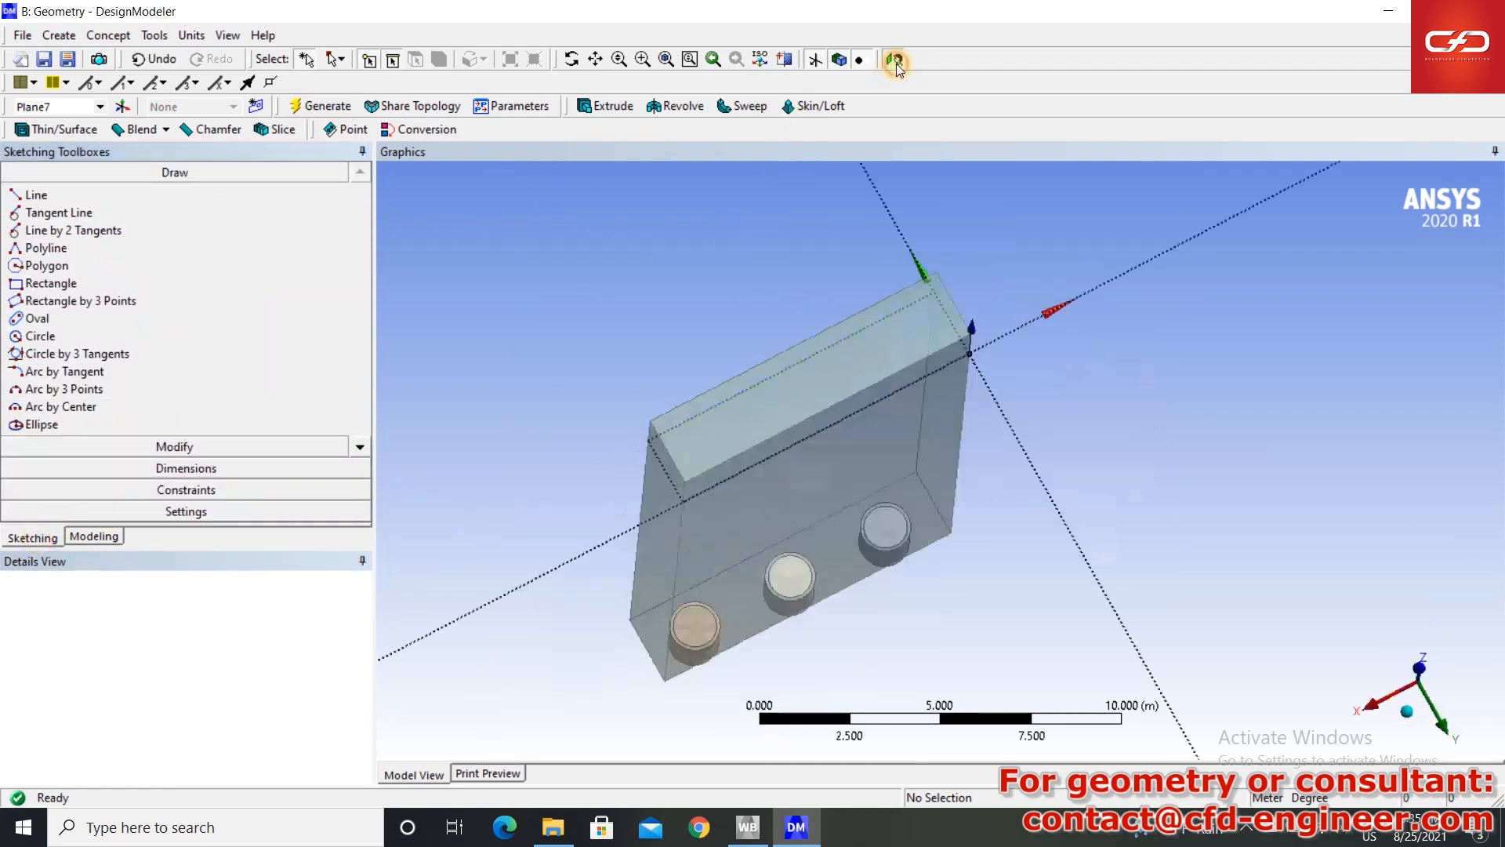
pyautogui.scroll(3, 892, 405)
pyautogui.click(1419, 648)
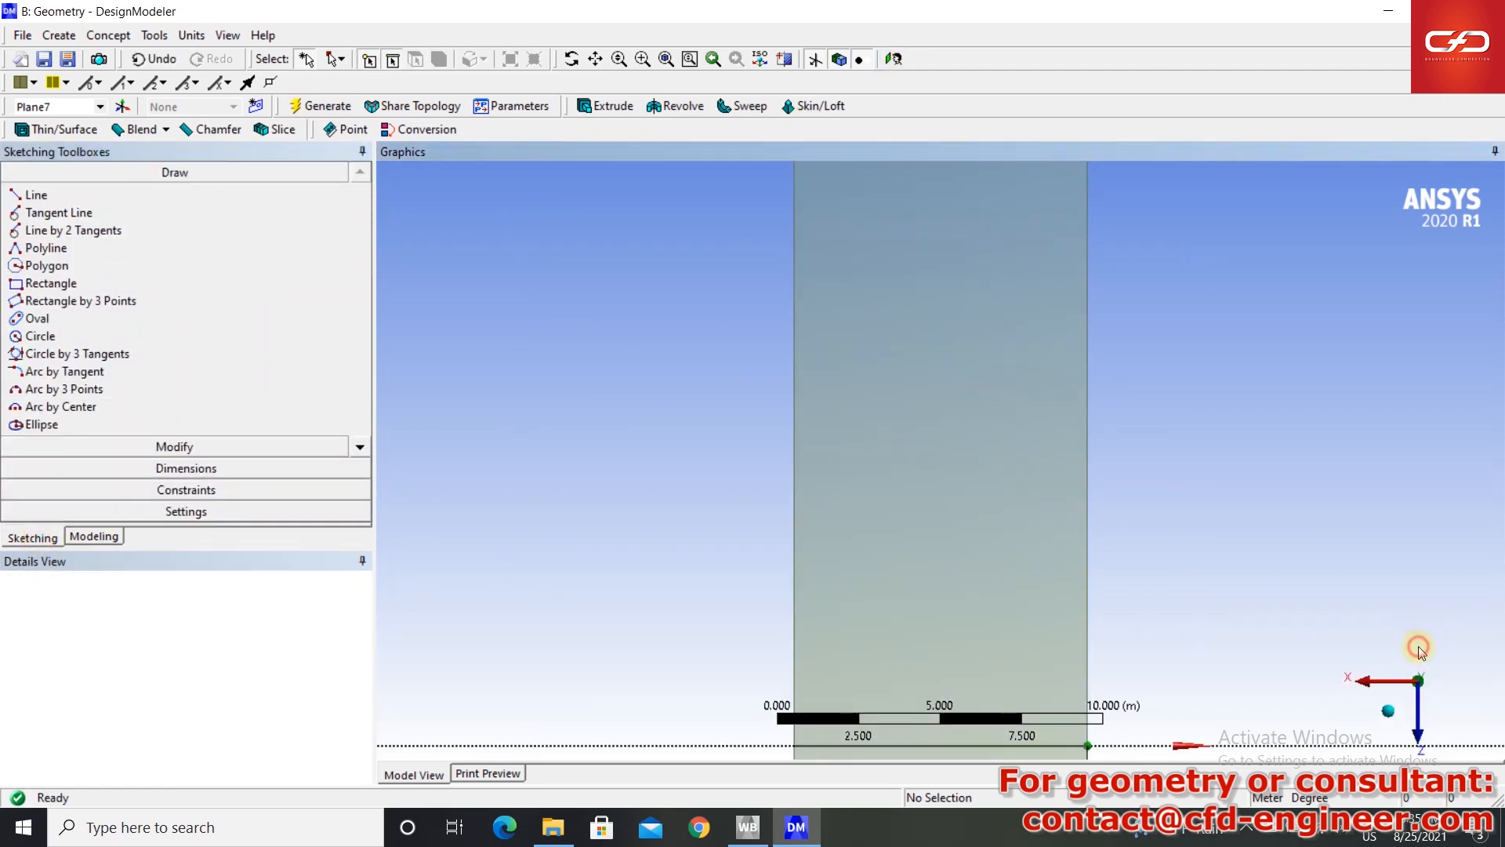
pyautogui.click(1421, 644)
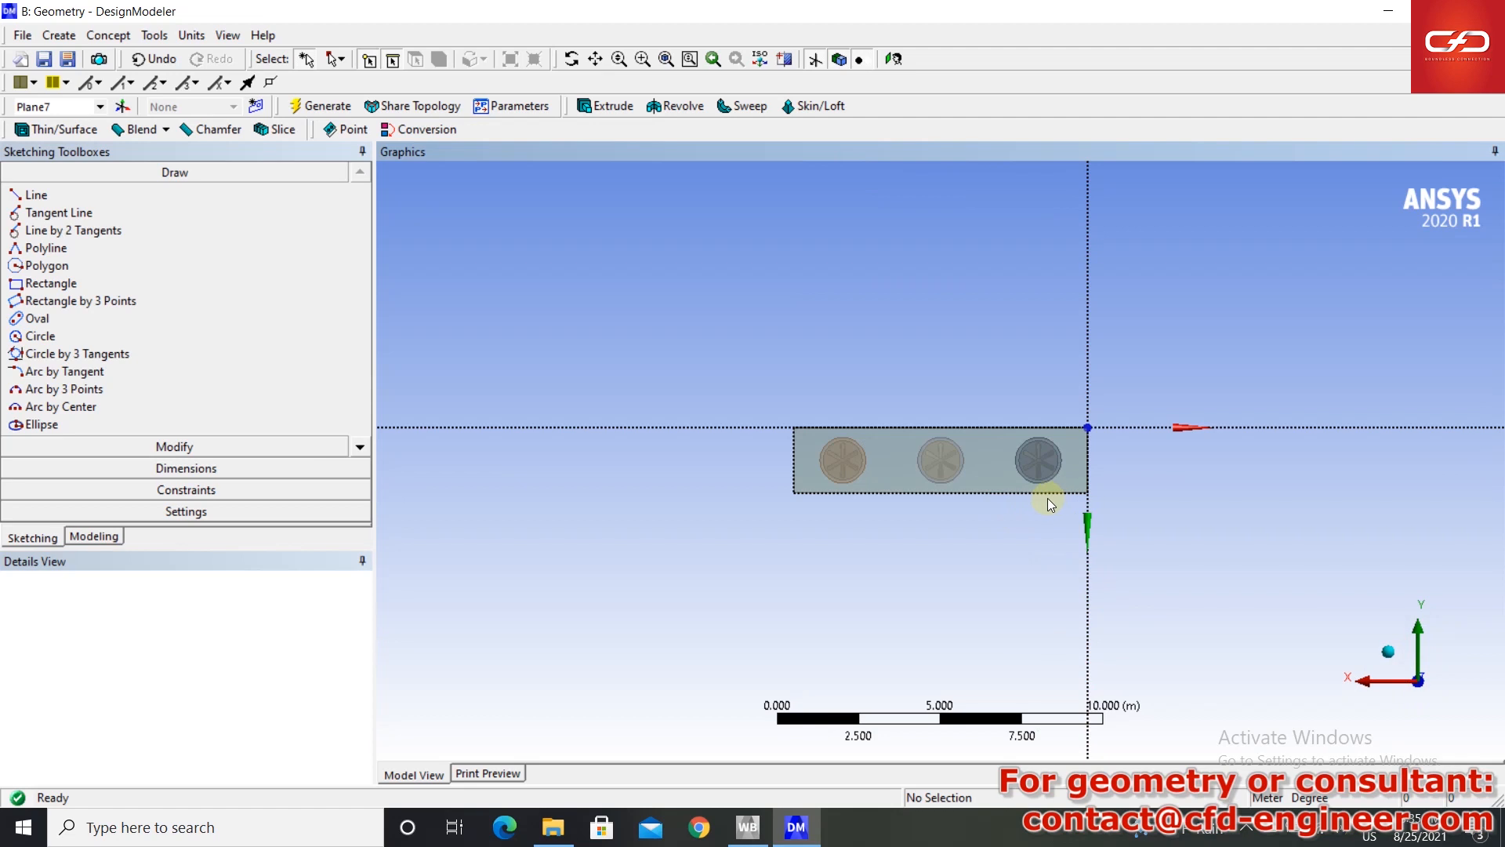
pyautogui.click(51, 283)
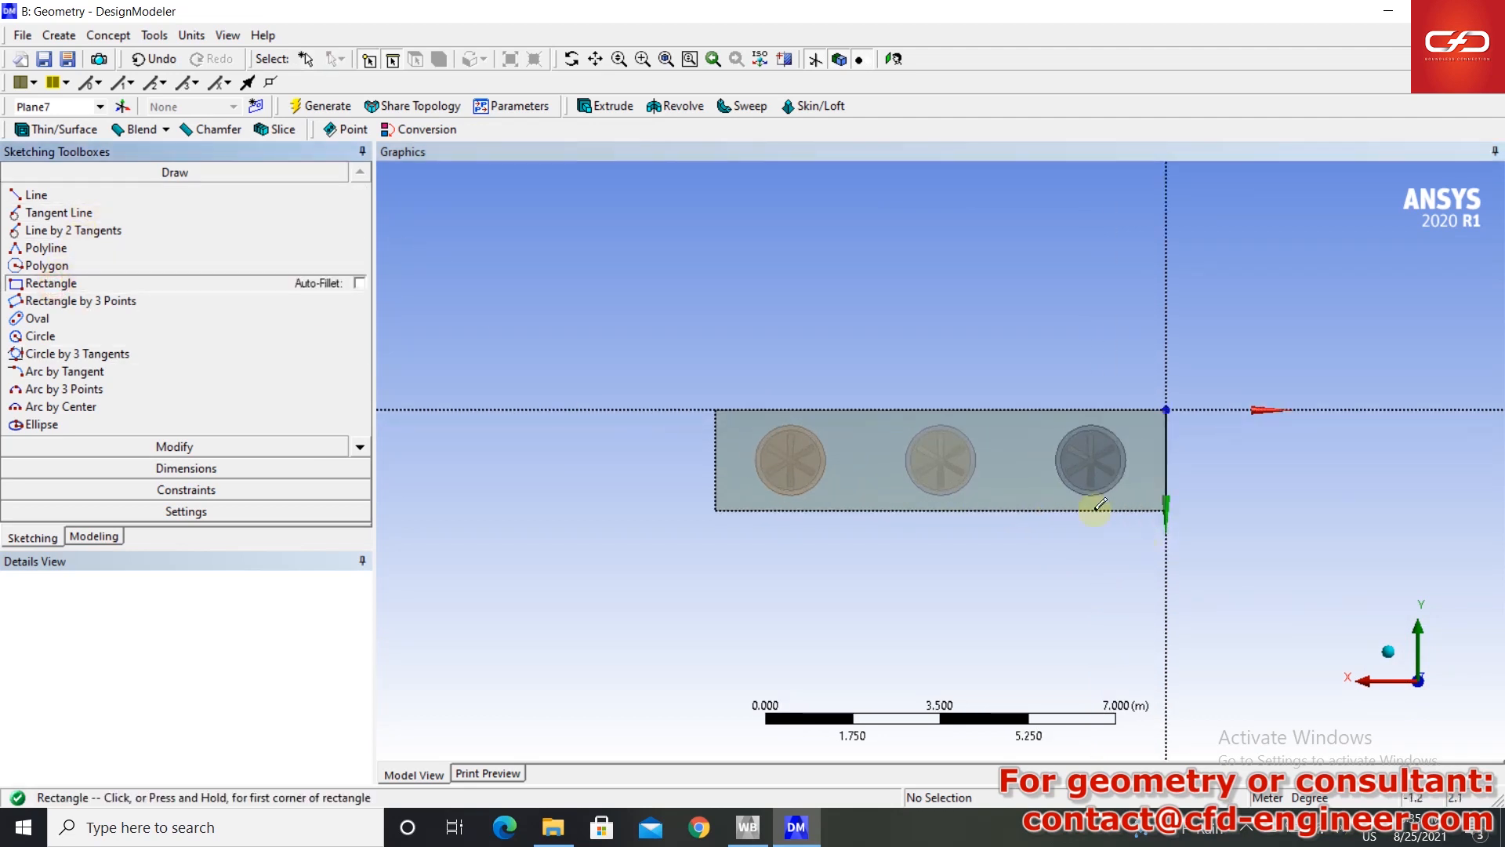
pyautogui.scroll(3, 1106, 509)
pyautogui.click(594, 541)
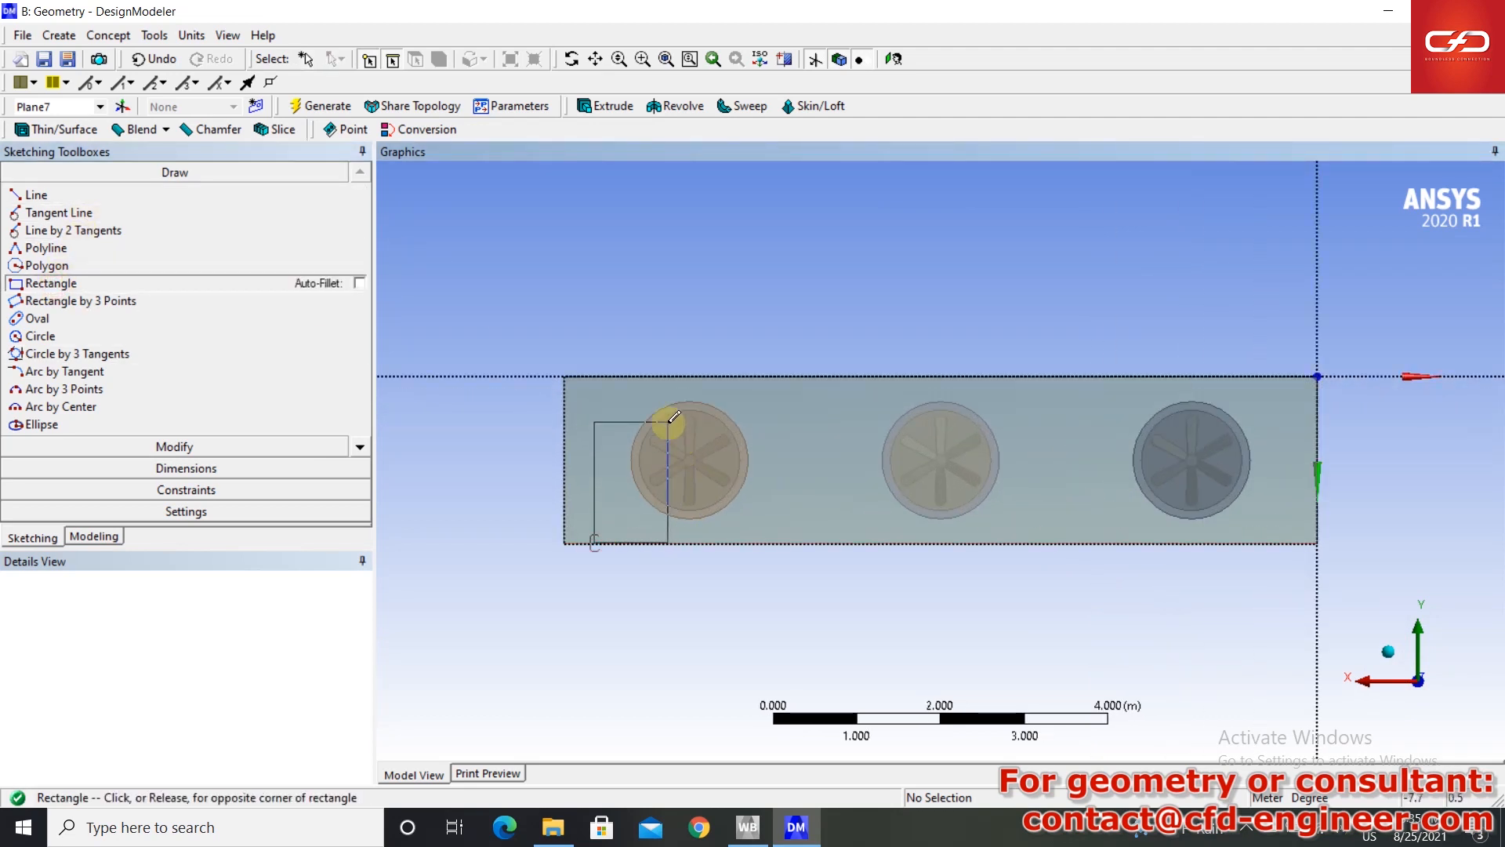
pyautogui.click(652, 439)
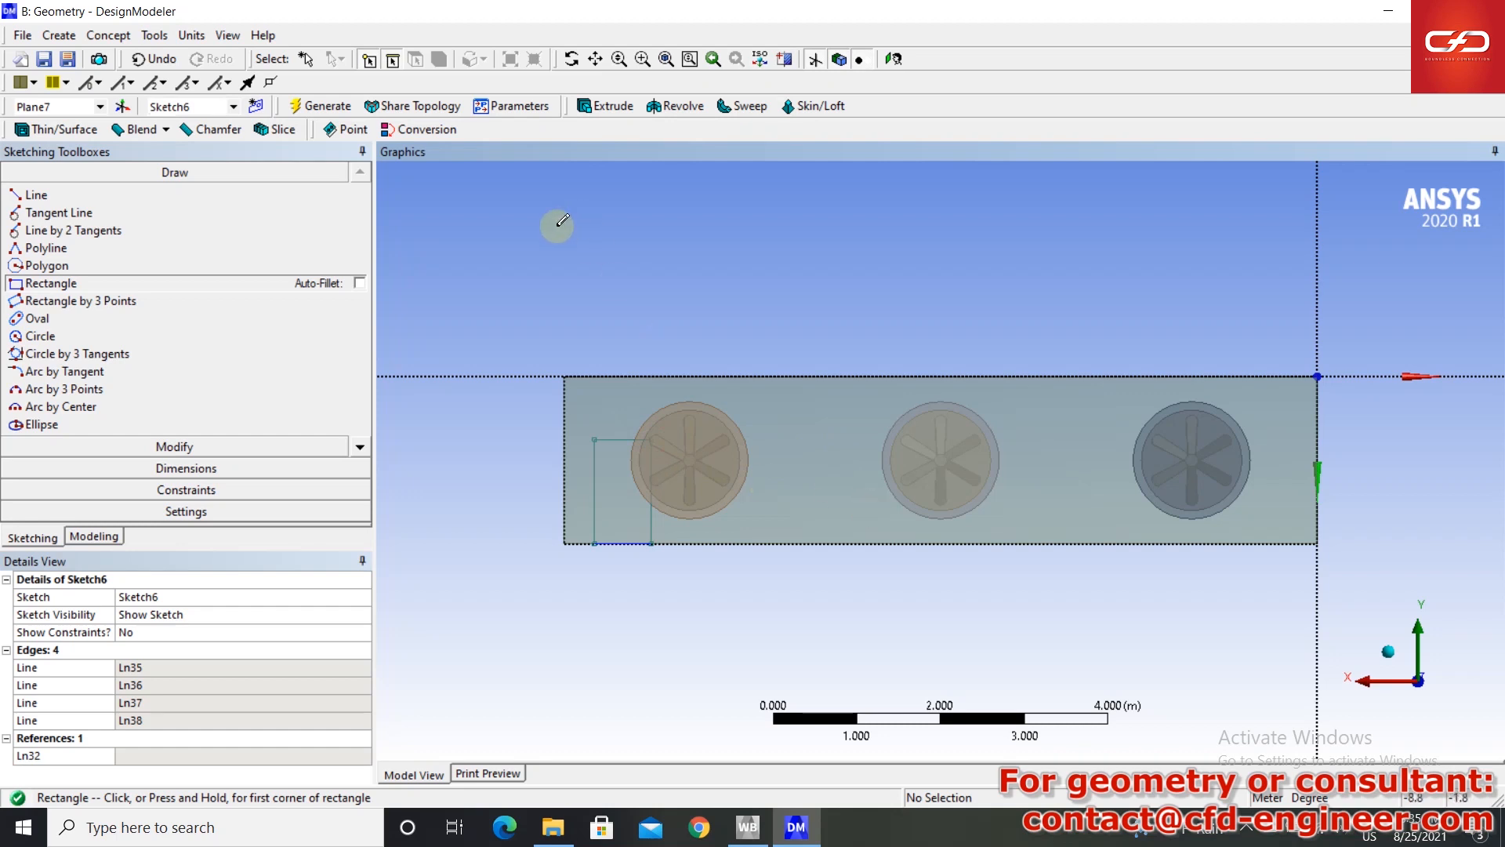
# - Dimension the rectangle's height and width, and its distance to the domain's nearest side edge
pyautogui.click(157, 467)
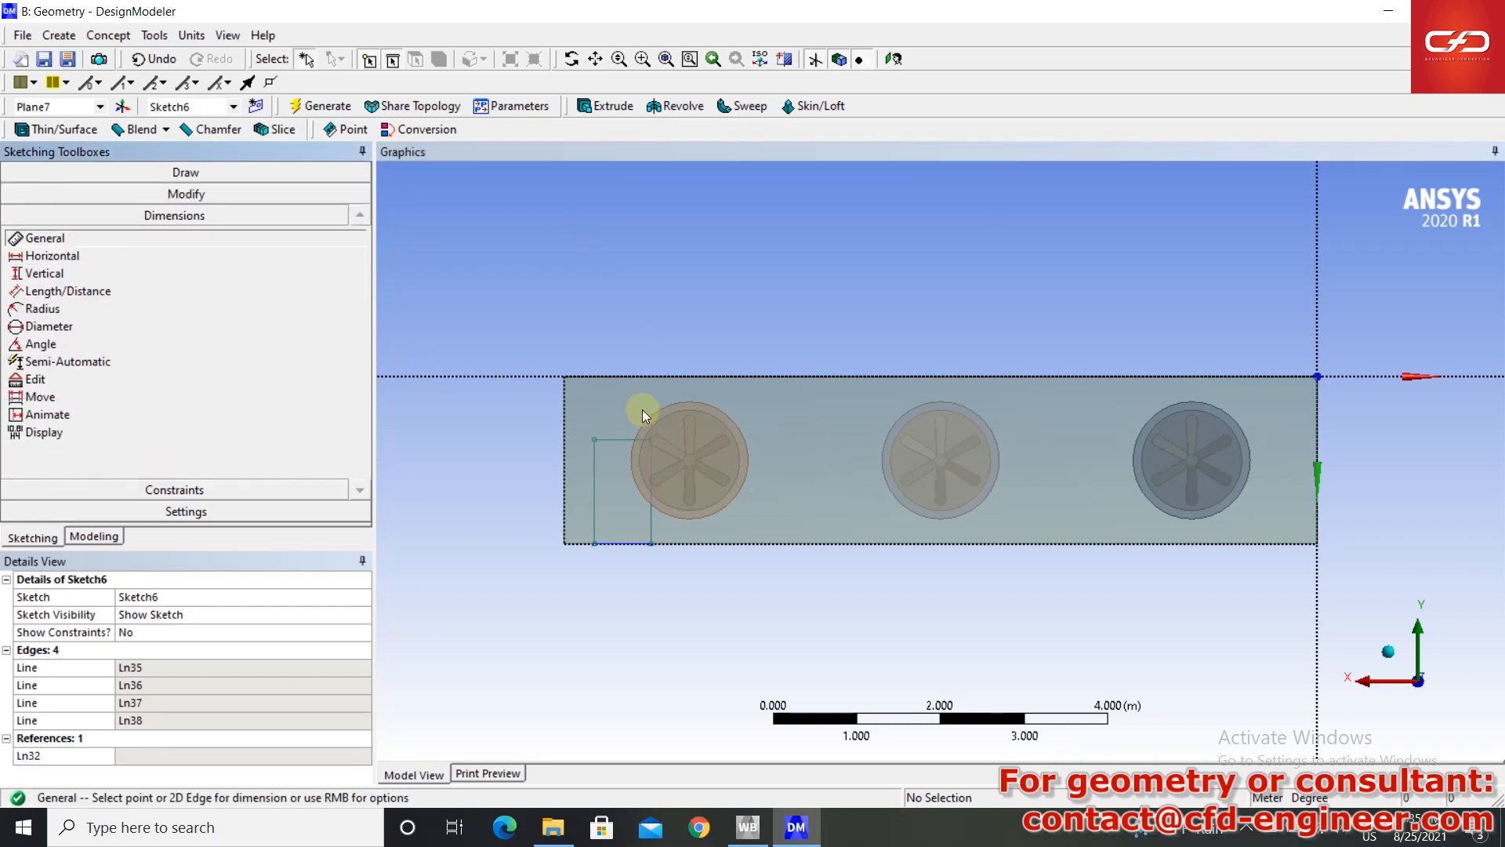
pyautogui.click(651, 481)
pyautogui.click(706, 478)
pyautogui.click(621, 439)
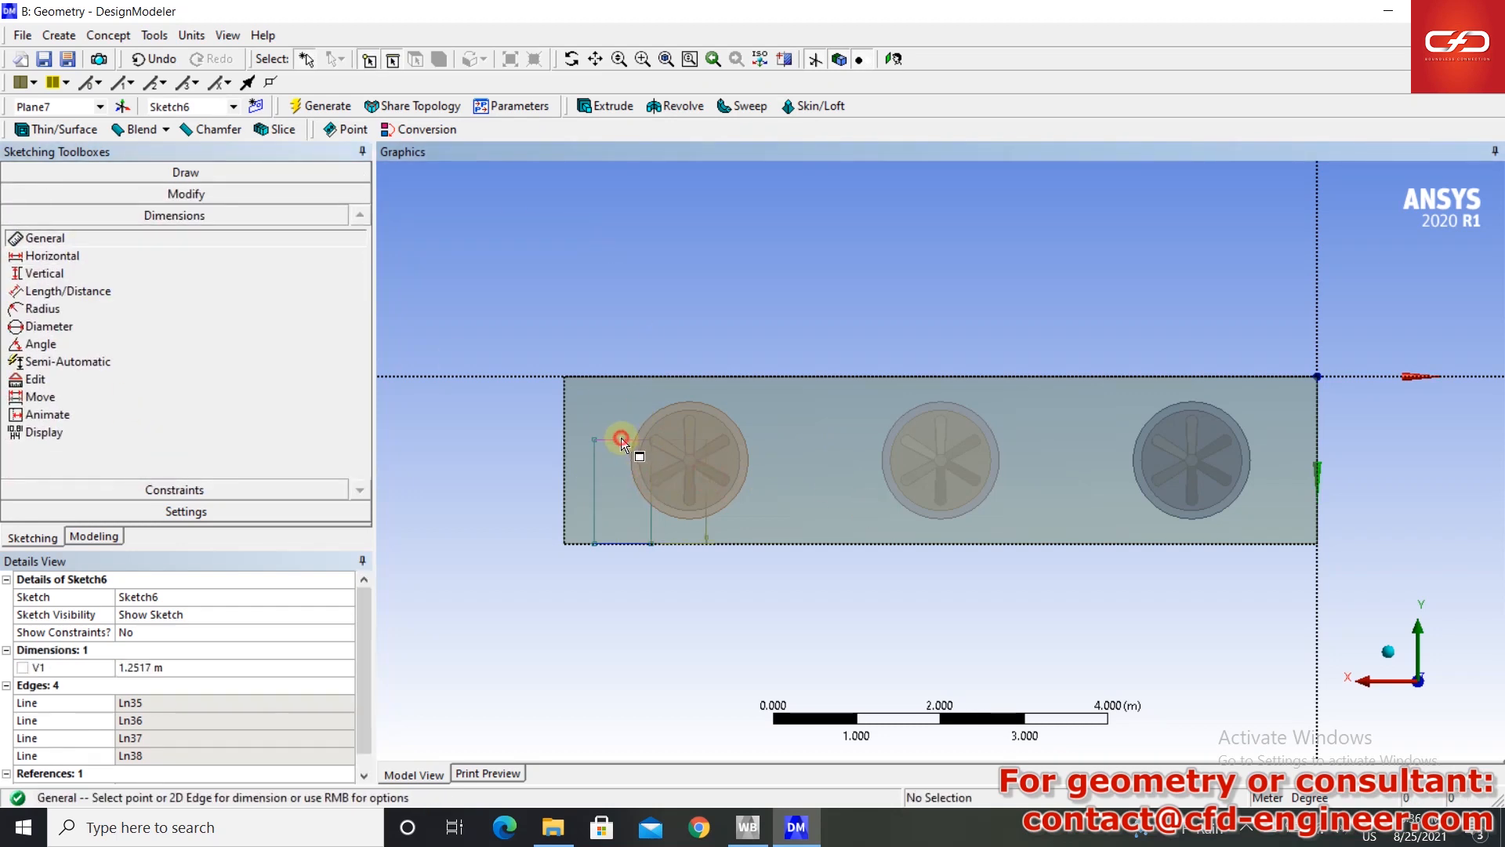
pyautogui.click(624, 402)
pyautogui.click(161, 293)
pyautogui.click(595, 469)
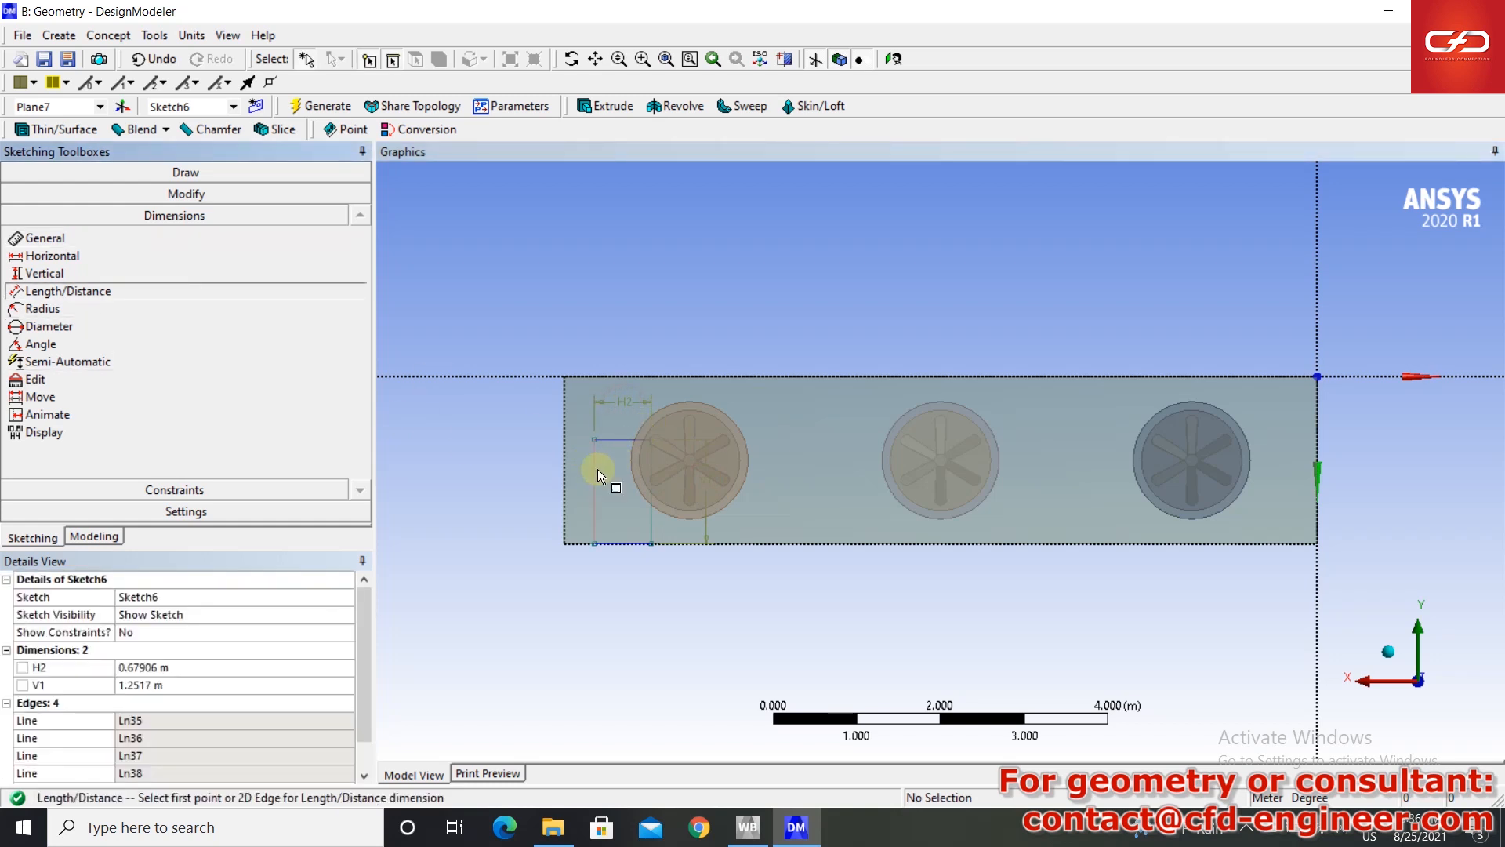
pyautogui.click(572, 469)
pyautogui.click(579, 580)
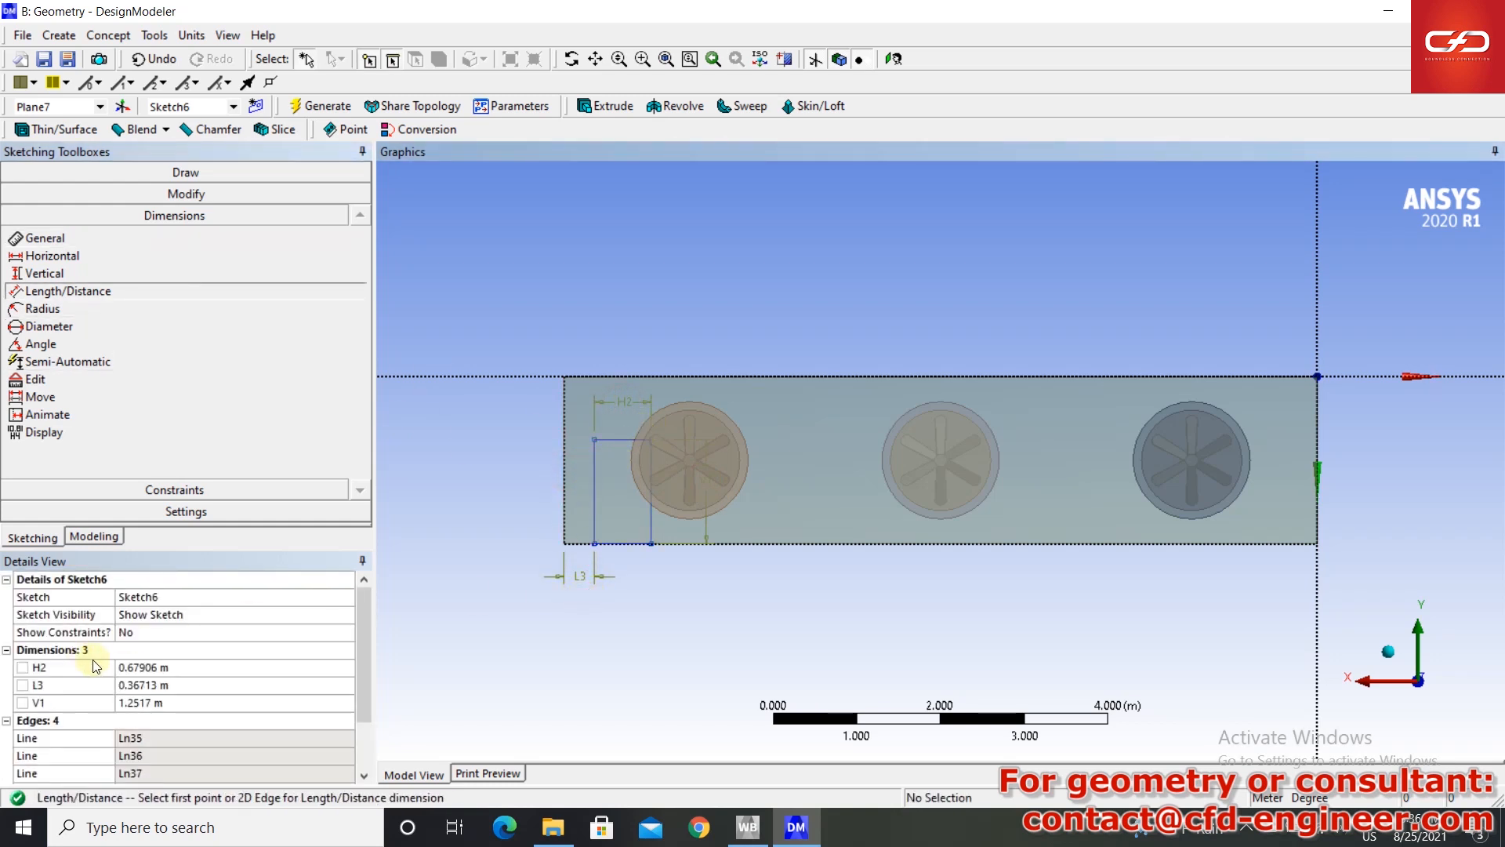
# - Set the rectangle's width to 0.5 m, its distance from the side edge to 0.8 m and its height to 1.3 m
pyautogui.click(158, 668)
pyautogui.write('0.5')
pyautogui.press('Return')
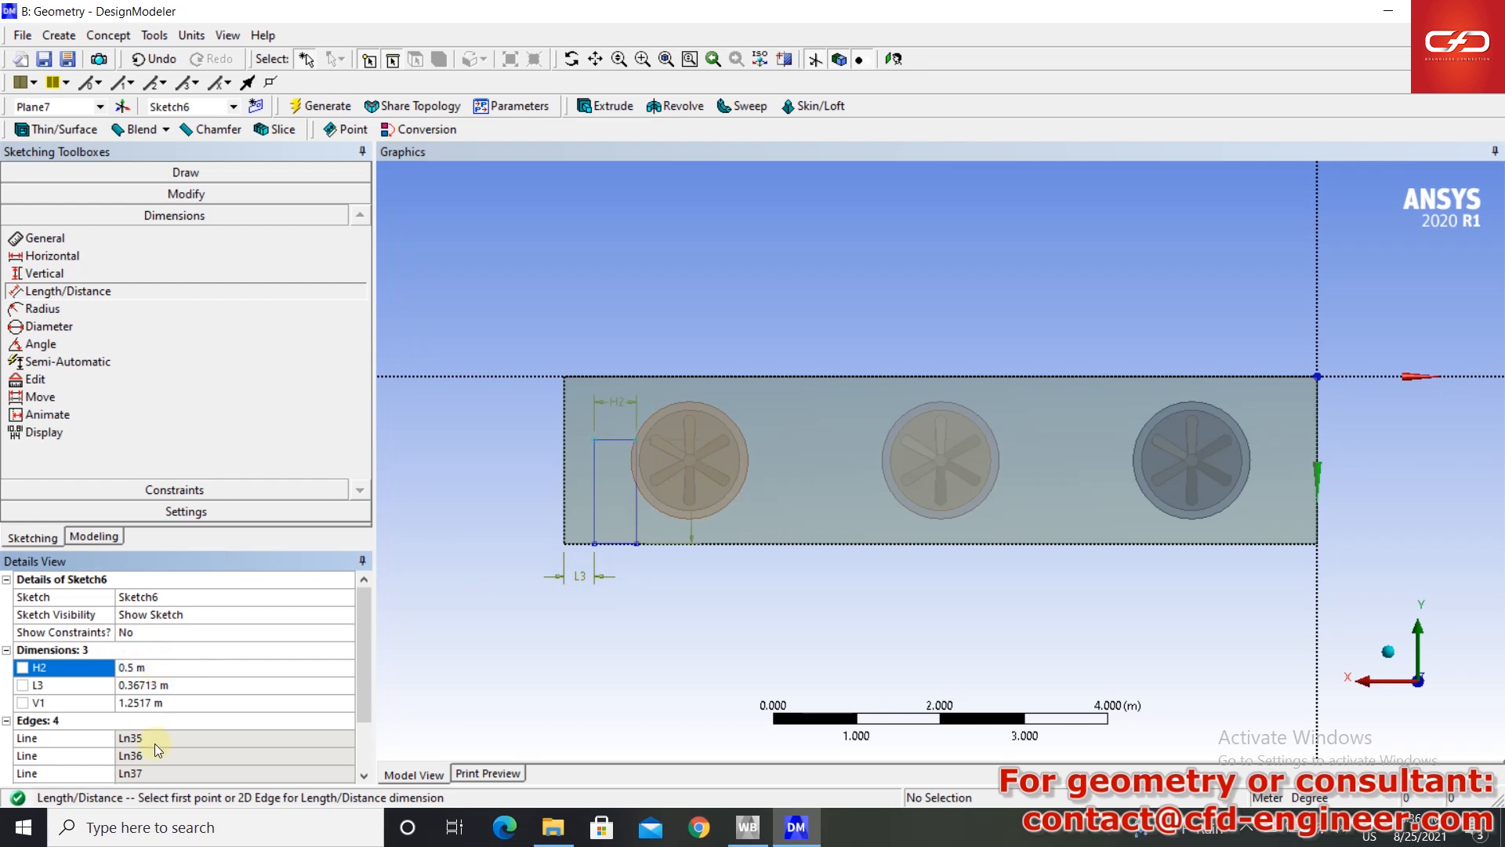
pyautogui.click(146, 682)
pyautogui.write('0.8')
pyautogui.press('Return')
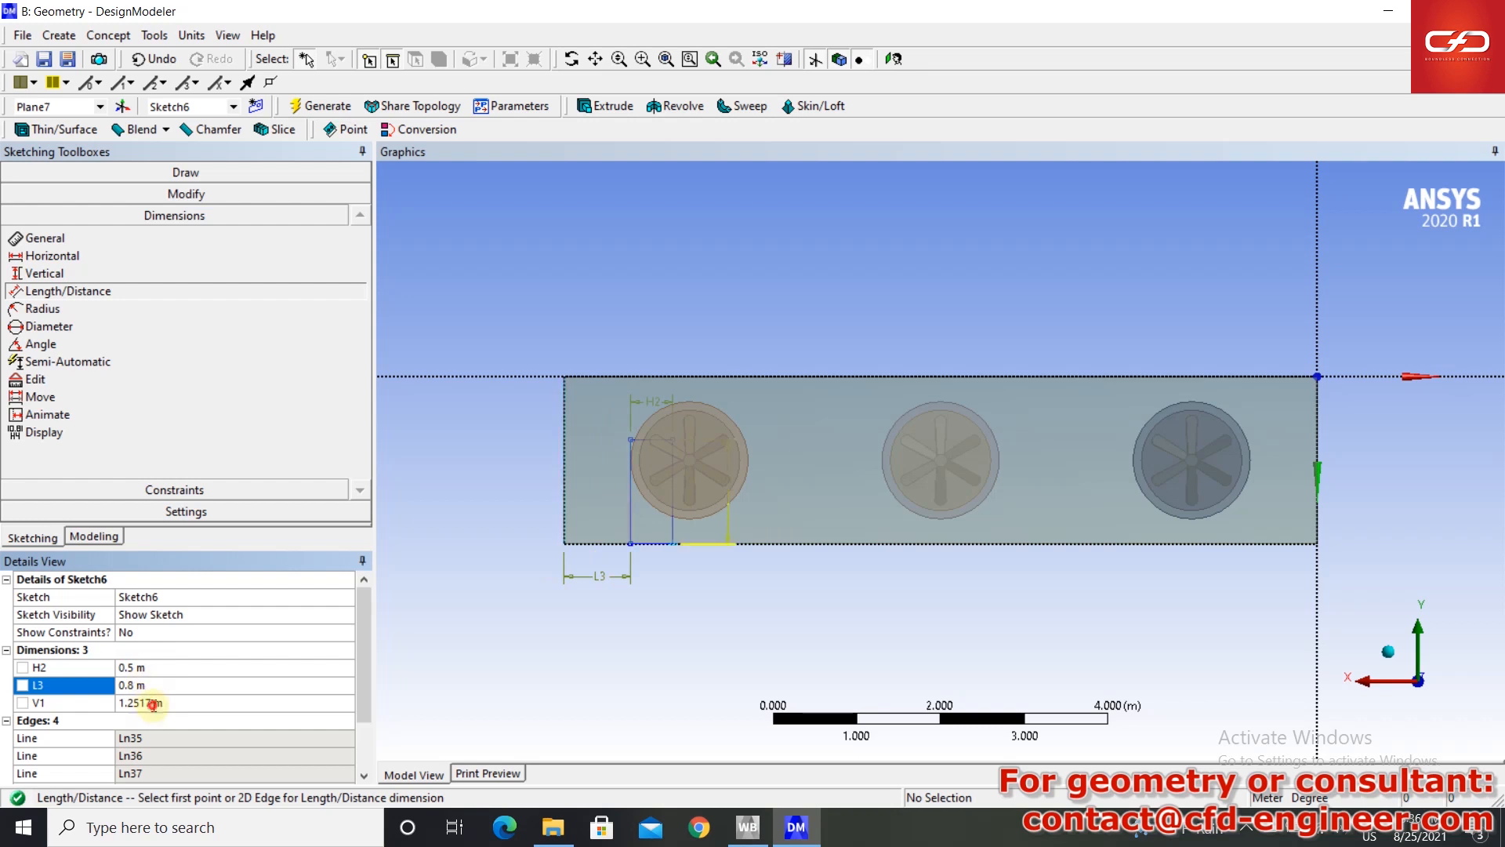
pyautogui.click(151, 703)
pyautogui.write('1')
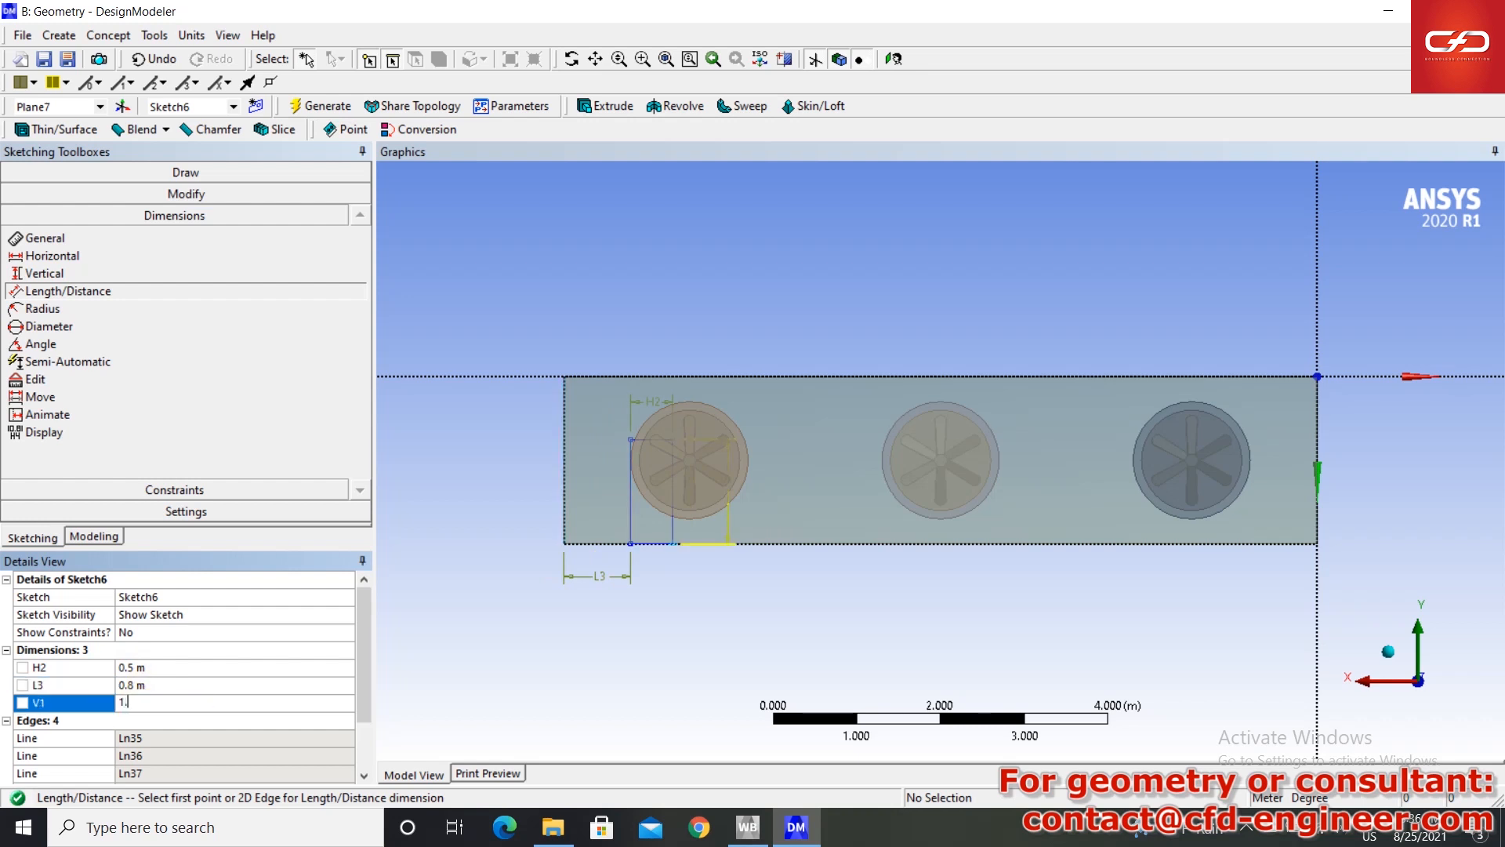
pyautogui.write('.3')
pyautogui.press('Return')
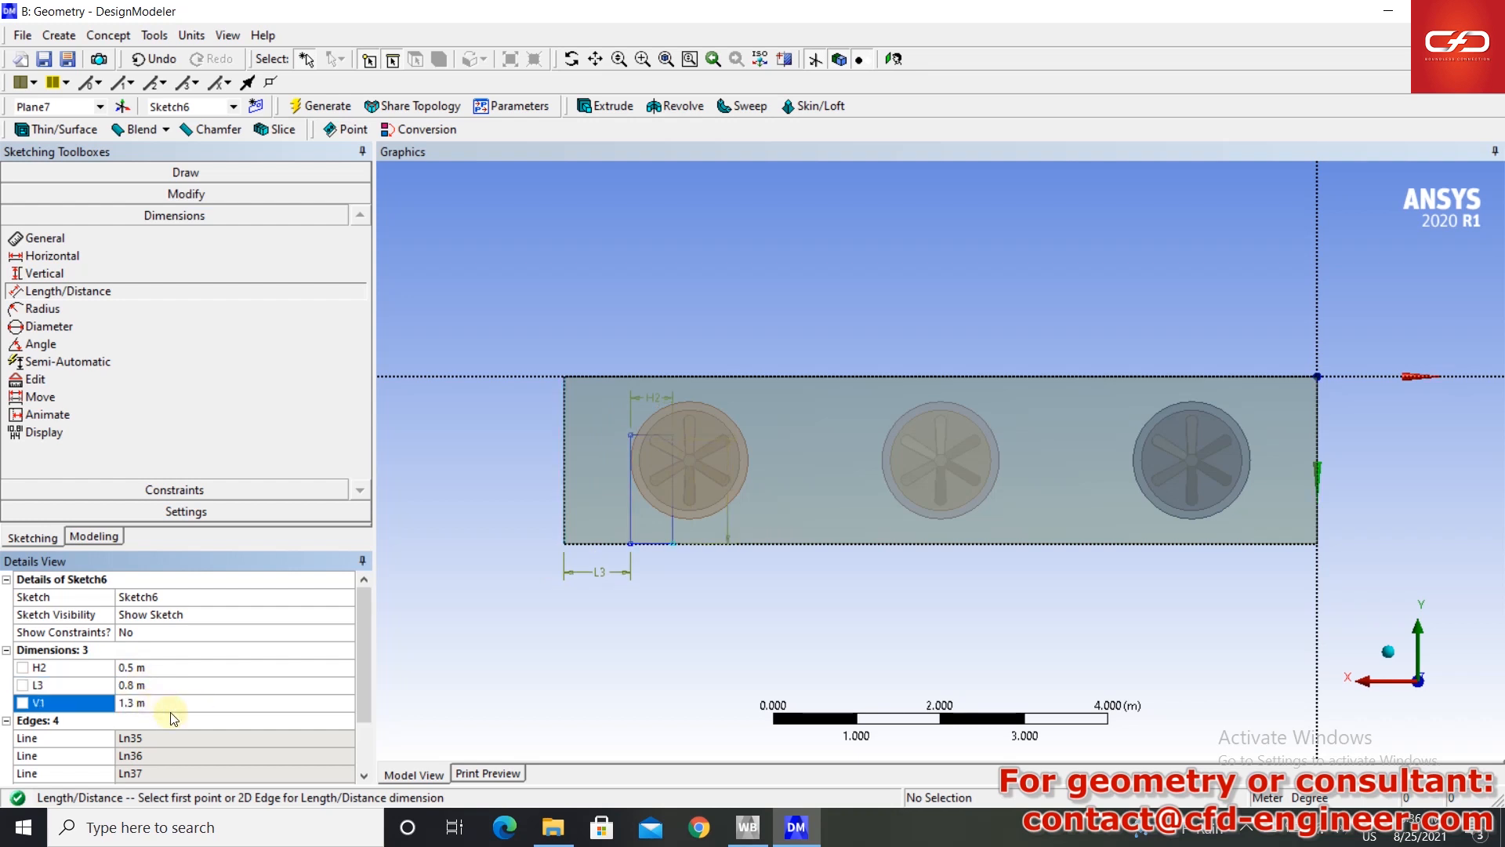
# - Start an extrusion of the rectangle sketch on the offset plane and set its operation to Add Frozen
pyautogui.click(605, 106)
pyautogui.click(181, 615)
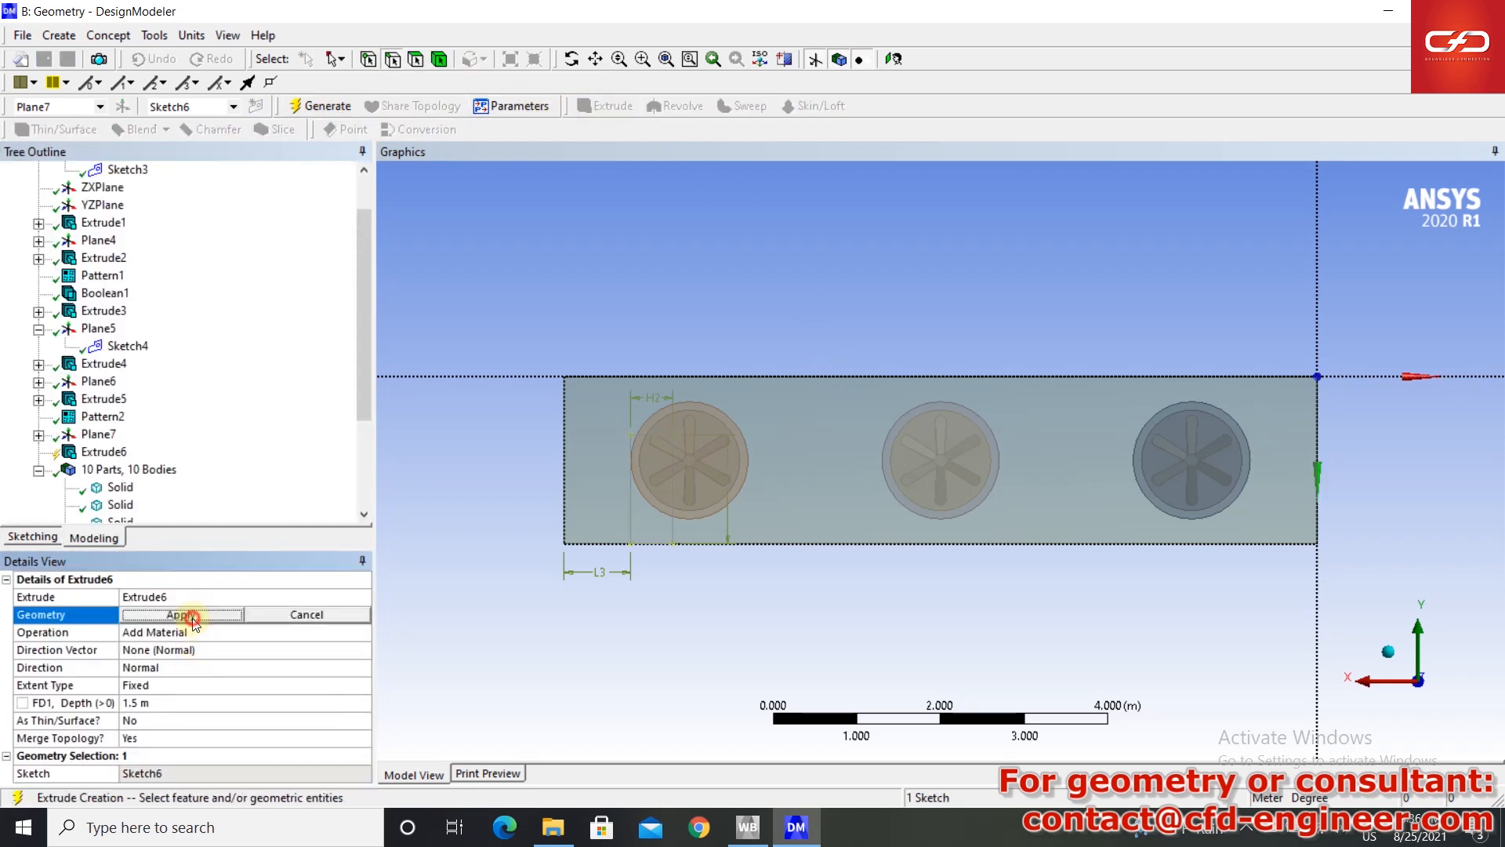
pyautogui.click(196, 632)
pyautogui.click(314, 632)
pyautogui.click(252, 649)
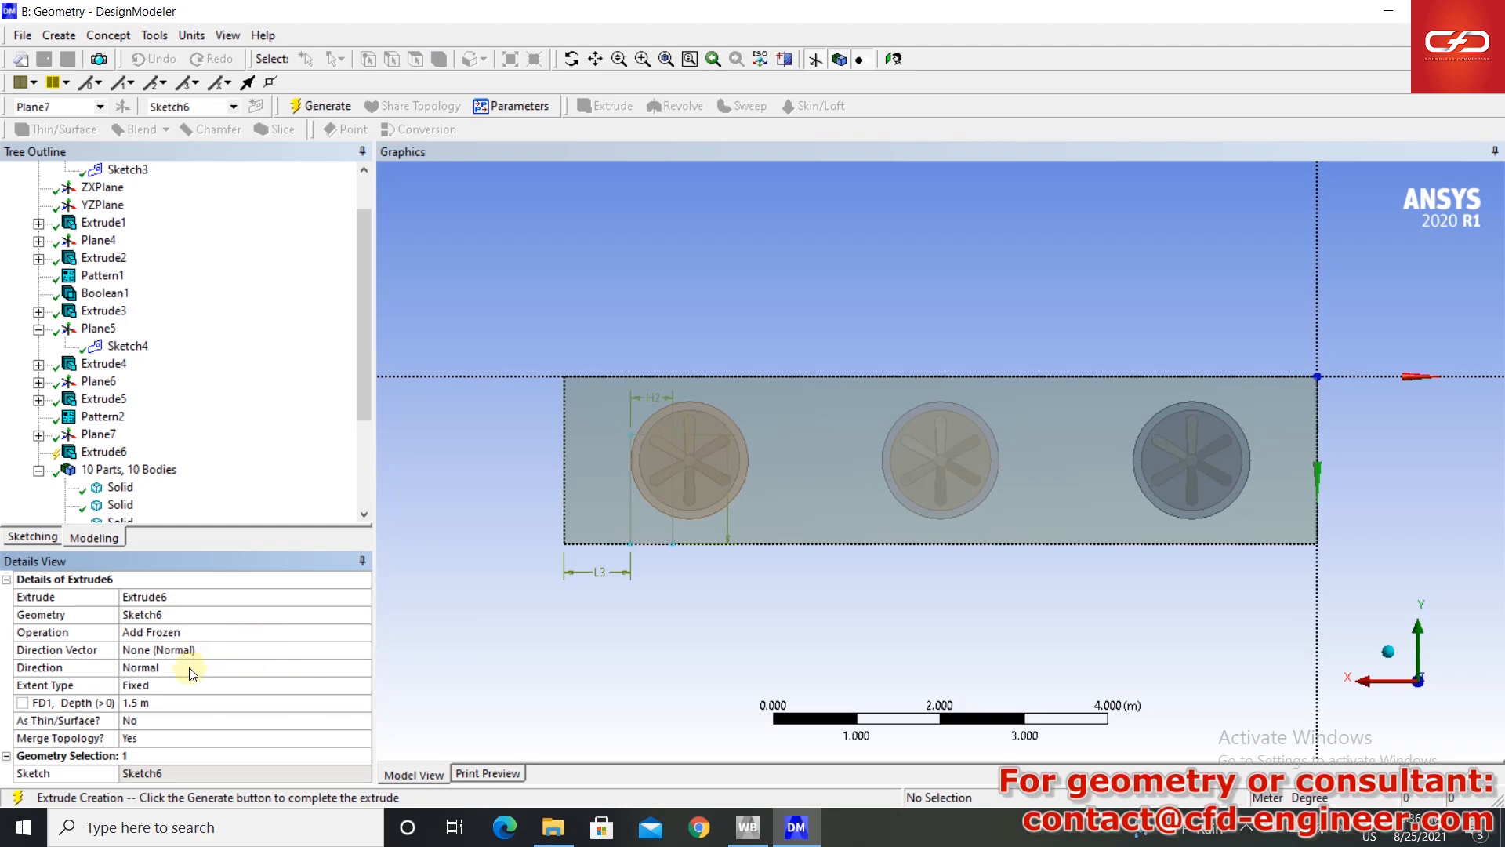
# - Reverse the extrusion direction toward the fans, set the depth to 16 m and generate the long block
pyautogui.moveTo(581, 516); pyautogui.dragTo(758, 478, button='middle')
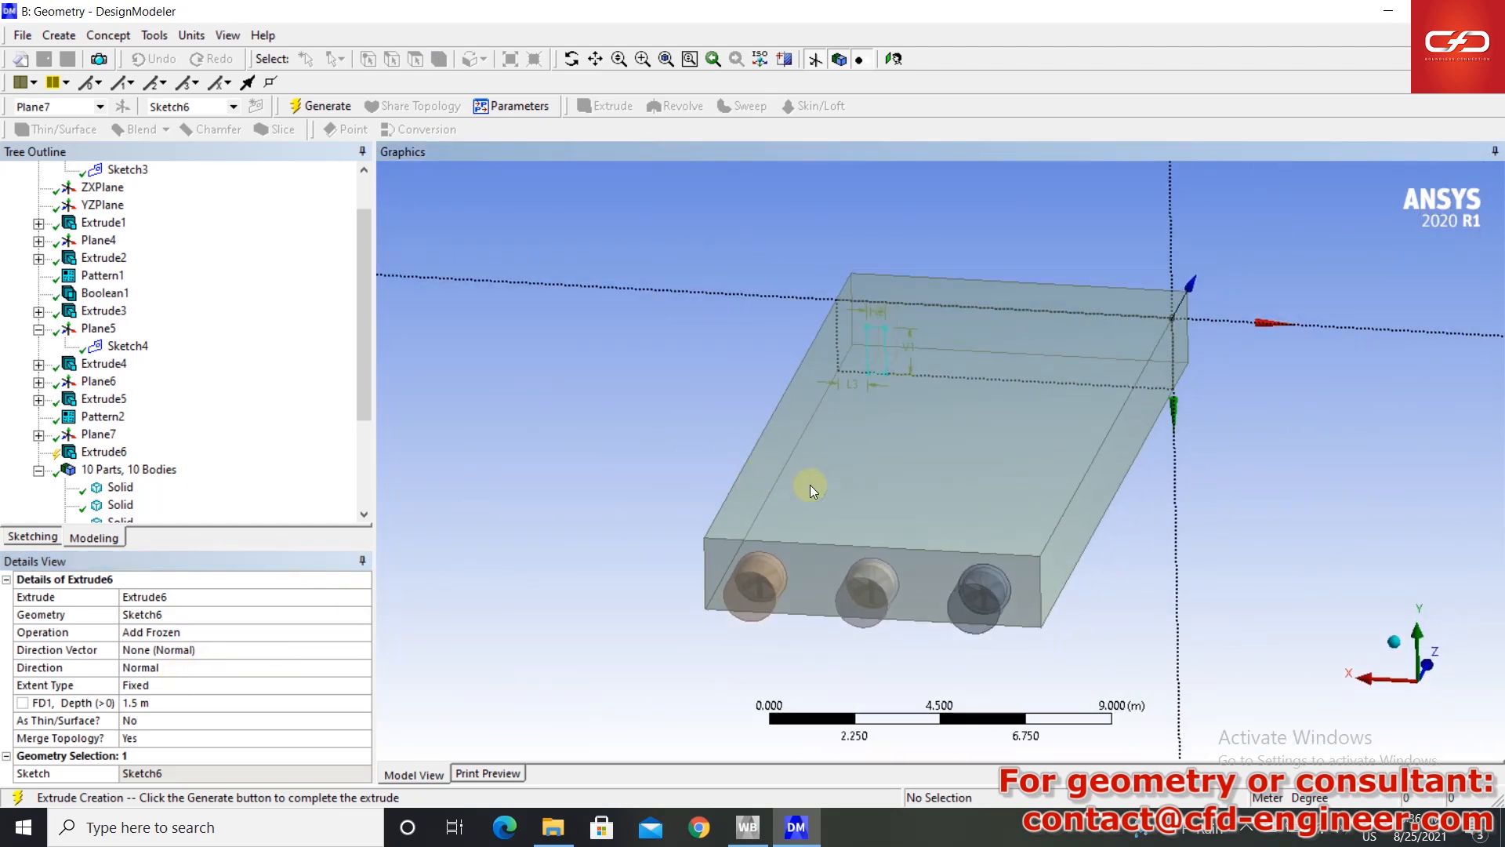
pyautogui.moveTo(946, 526); pyautogui.dragTo(807, 533, button='middle')
pyautogui.click(184, 671)
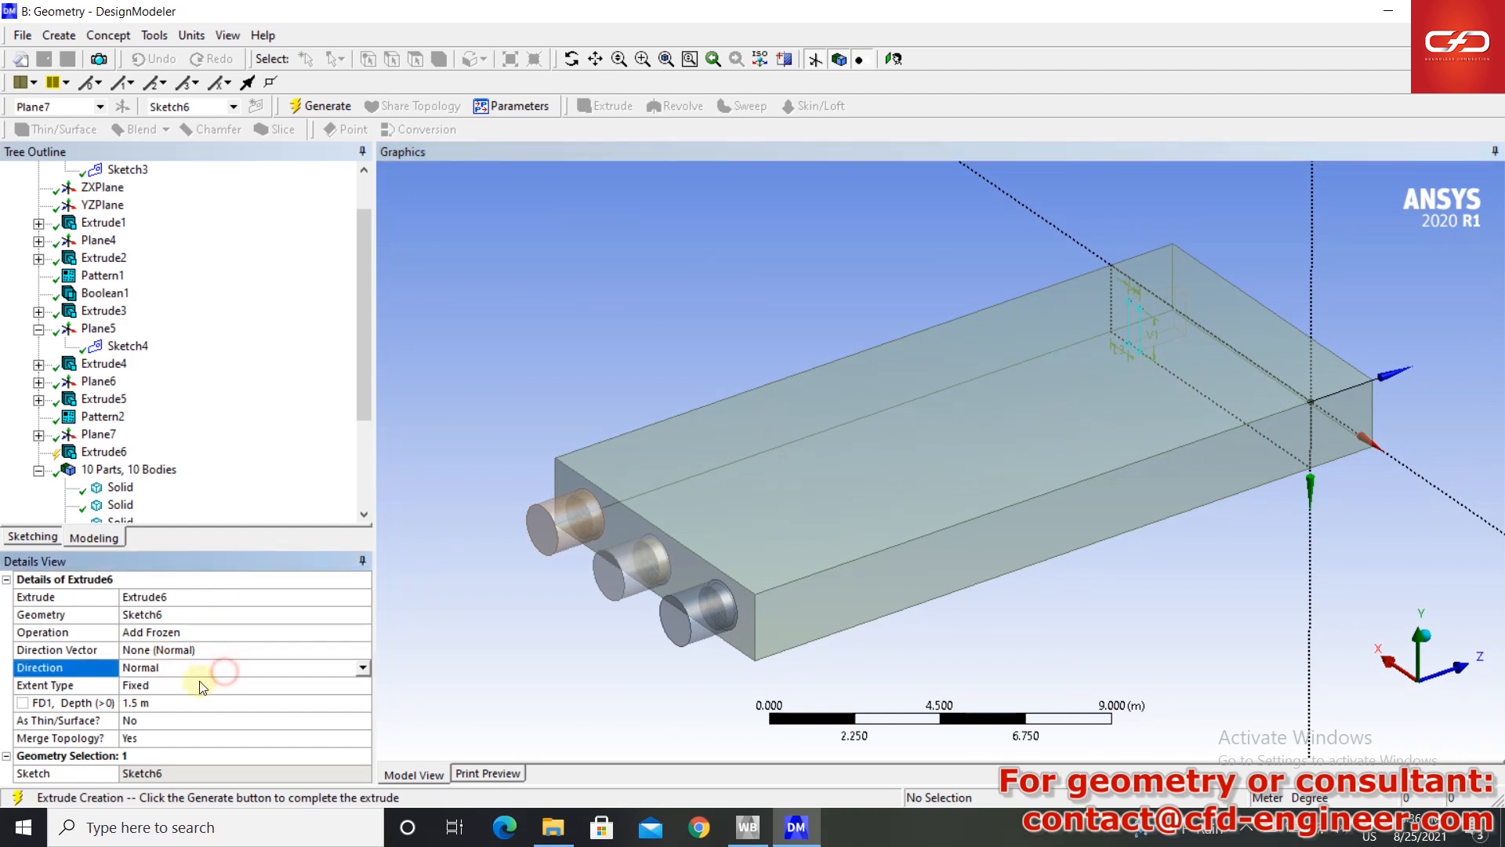
pyautogui.doubleClick(196, 671)
pyautogui.click(164, 697)
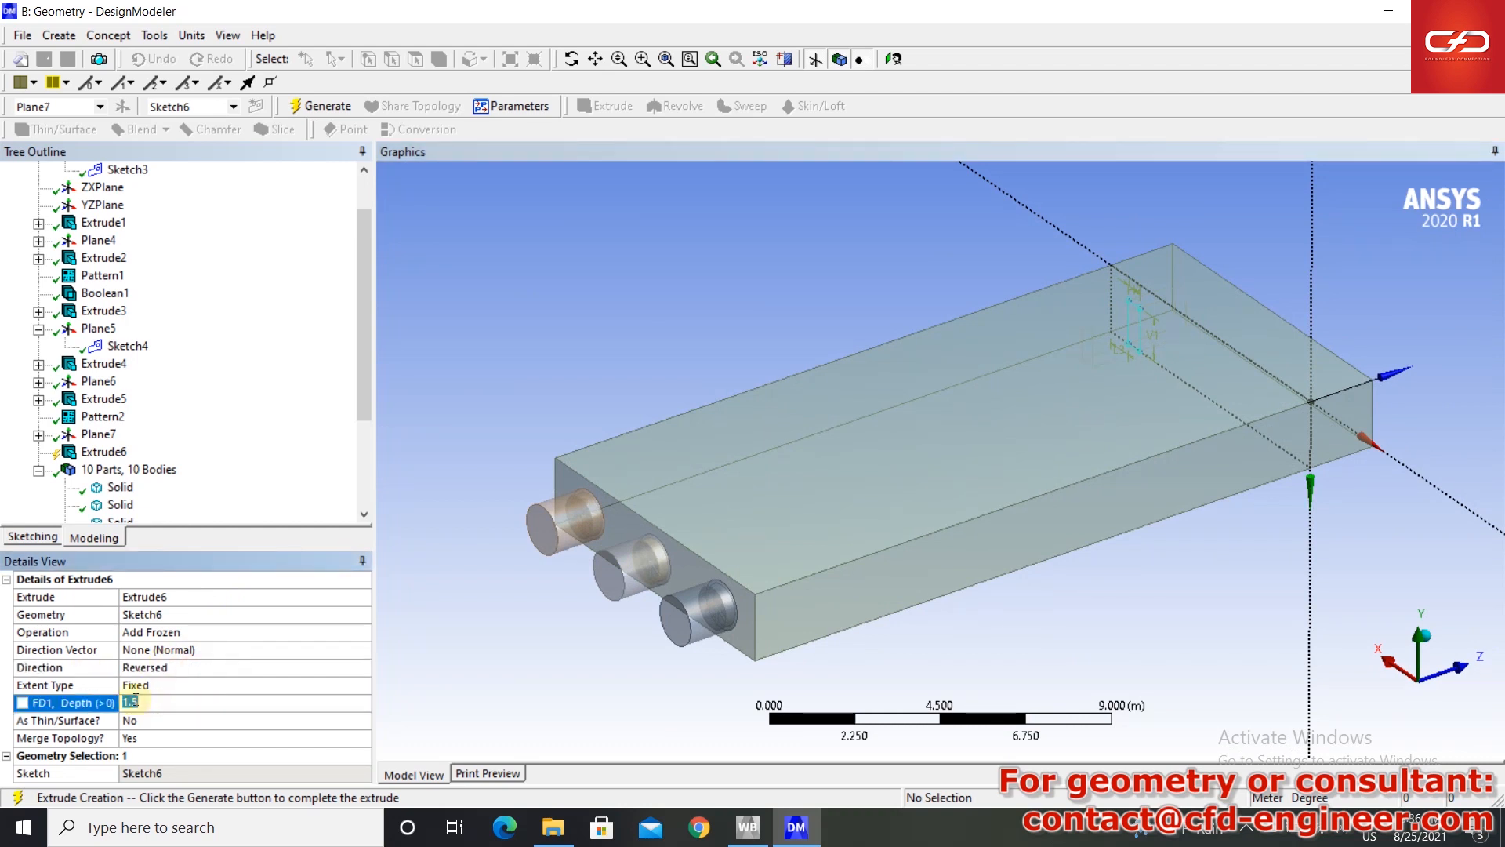
pyautogui.click(314, 691)
pyautogui.click(320, 106)
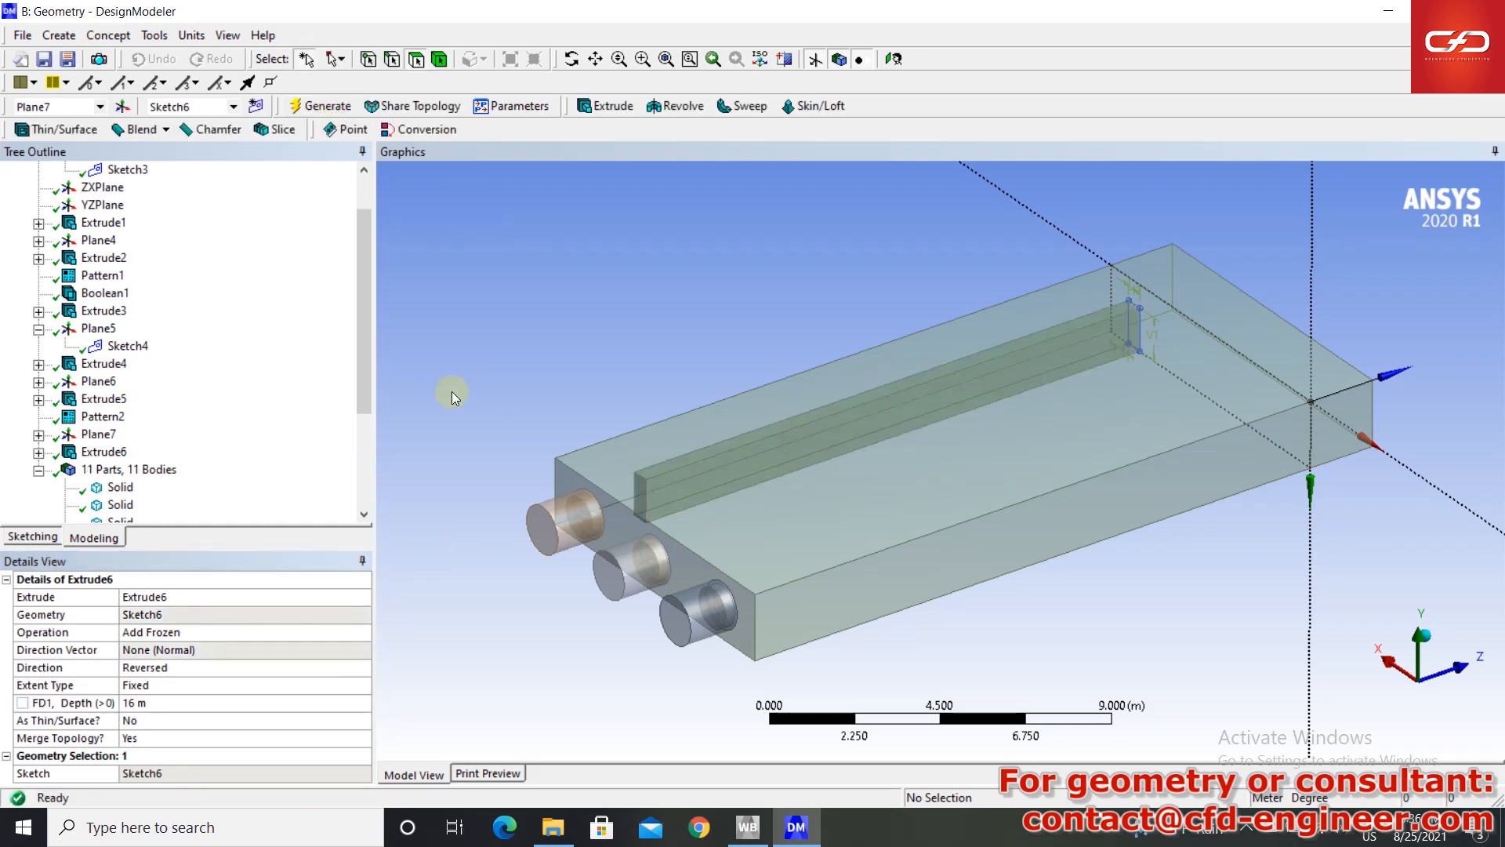
# - Start a linear pattern of the long block, directed along the domain's 9 m end edge toward the opposite side
pyautogui.click(59, 36)
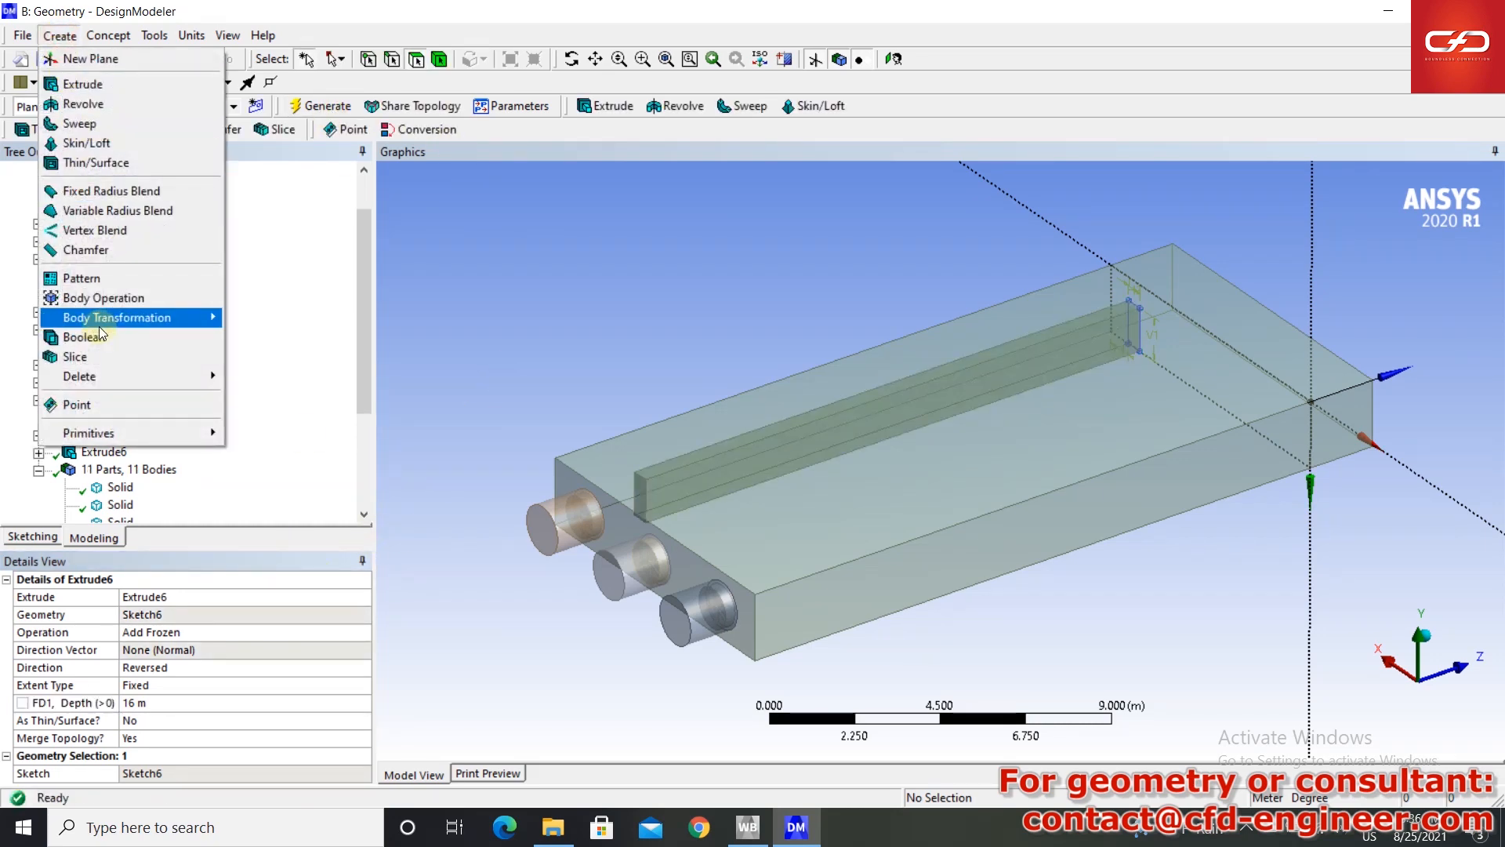
pyautogui.click(89, 289)
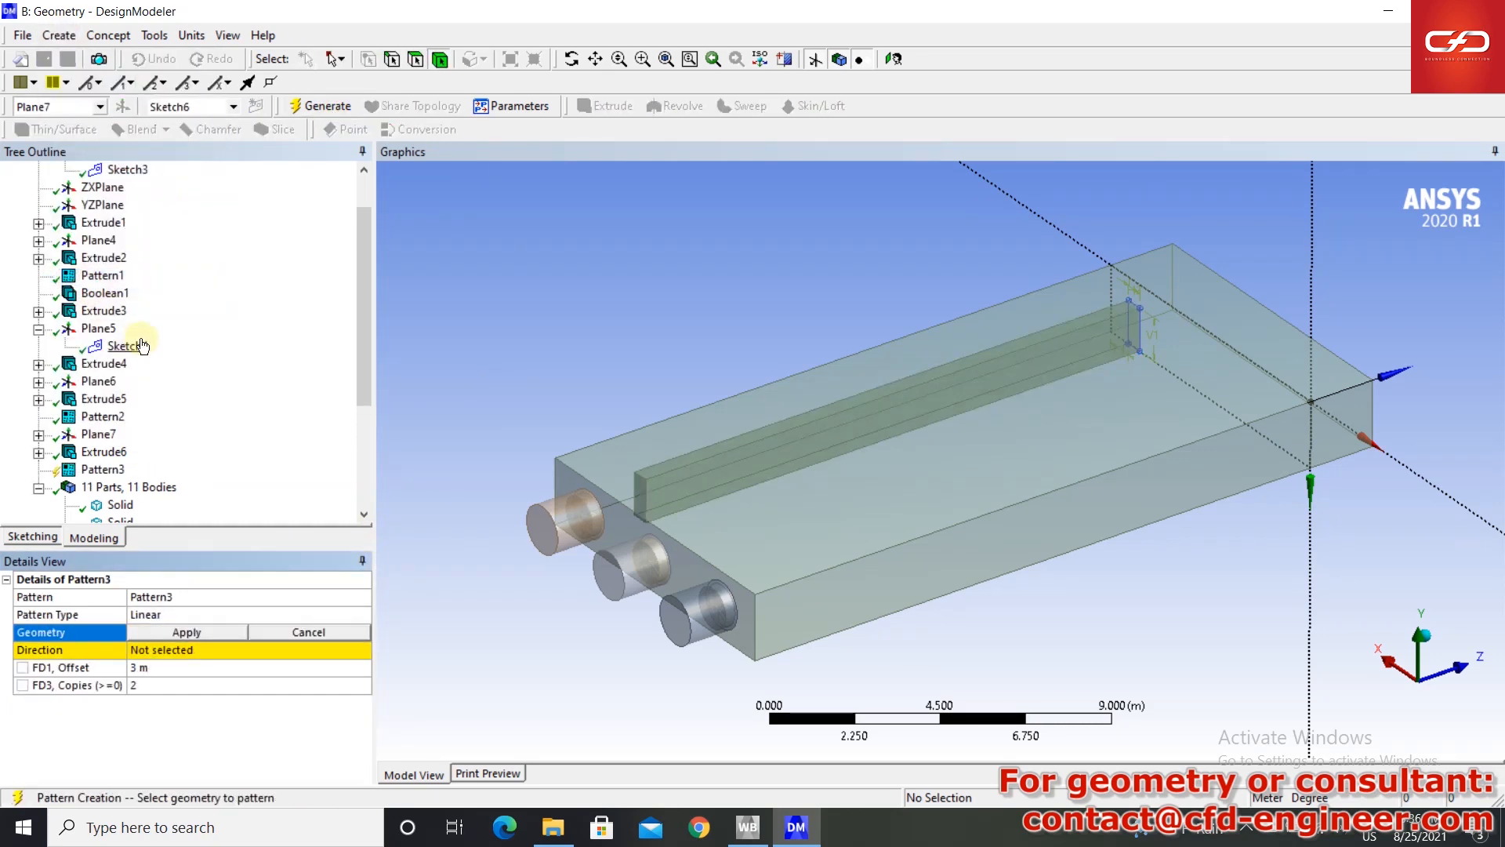
pyautogui.scroll(-4, 122, 502)
pyautogui.click(119, 506)
pyautogui.click(186, 633)
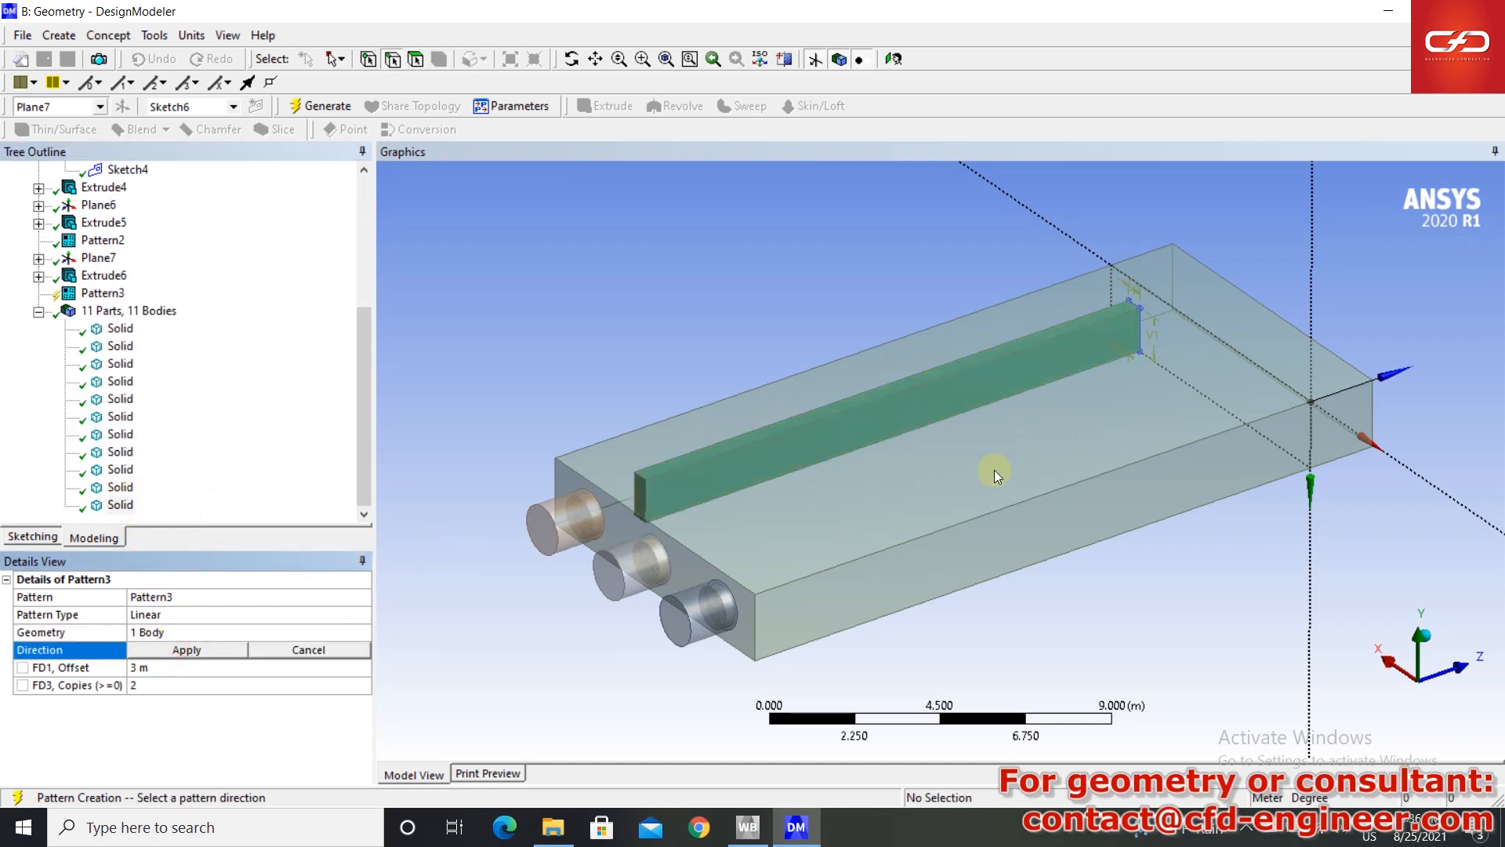
pyautogui.click(683, 543)
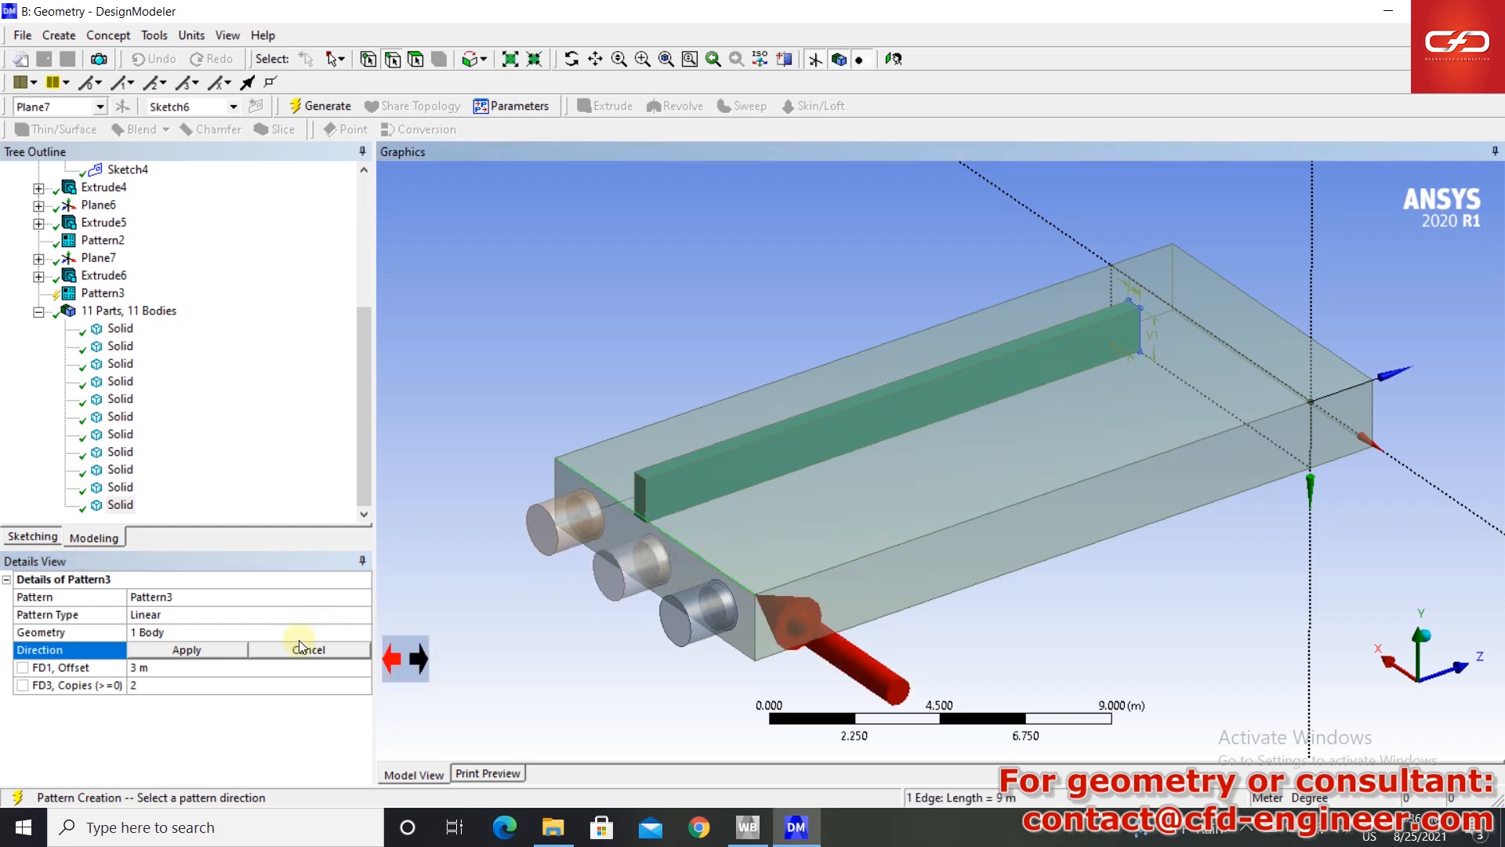
pyautogui.click(393, 659)
pyautogui.click(188, 649)
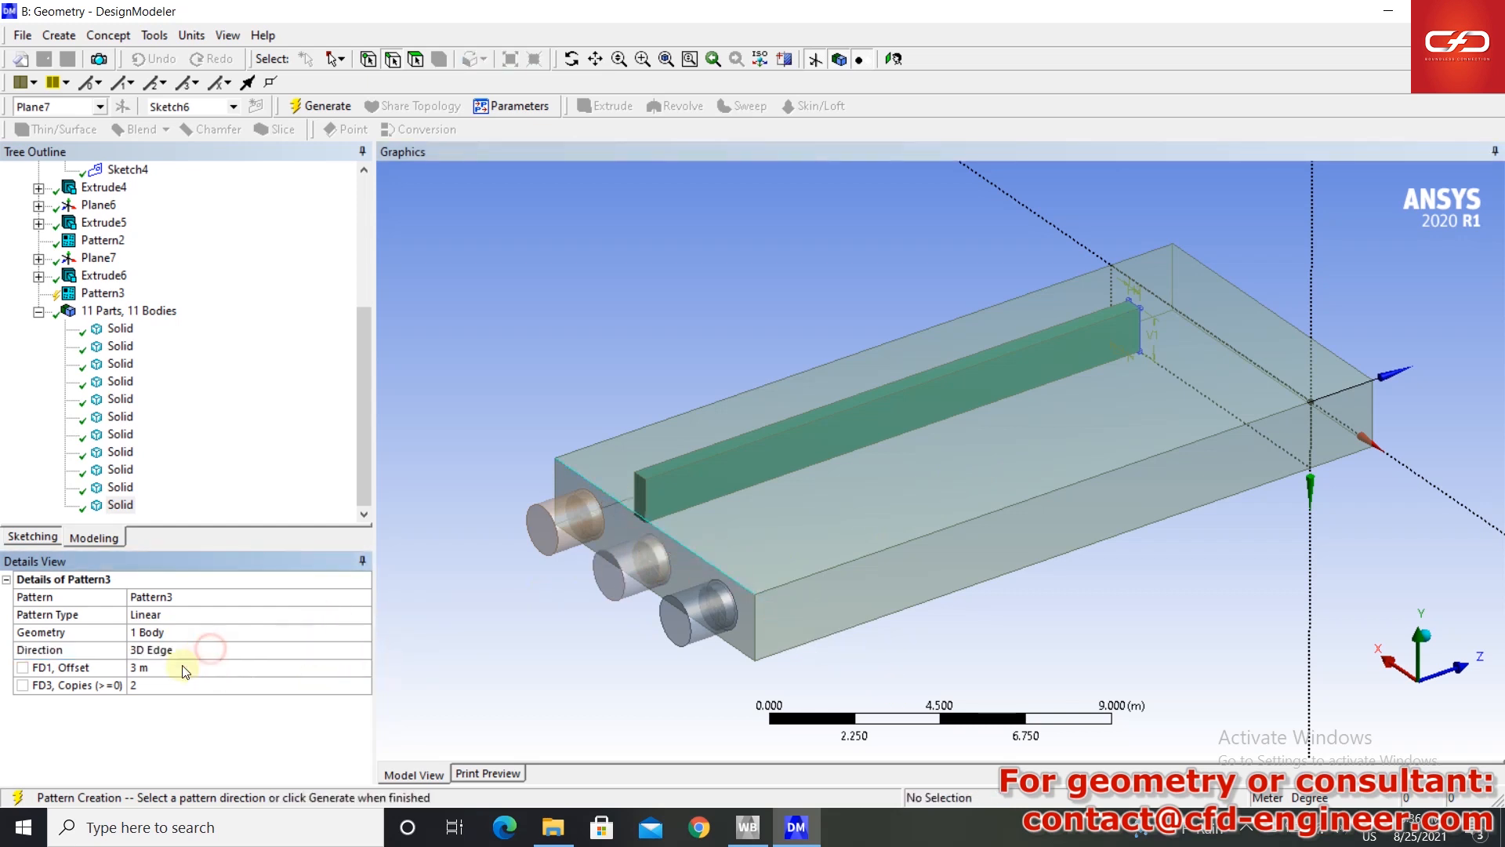
# - Set the pattern to 3 copies with a 2.3 m offset and generate it
pyautogui.click(174, 683)
pyautogui.write('3')
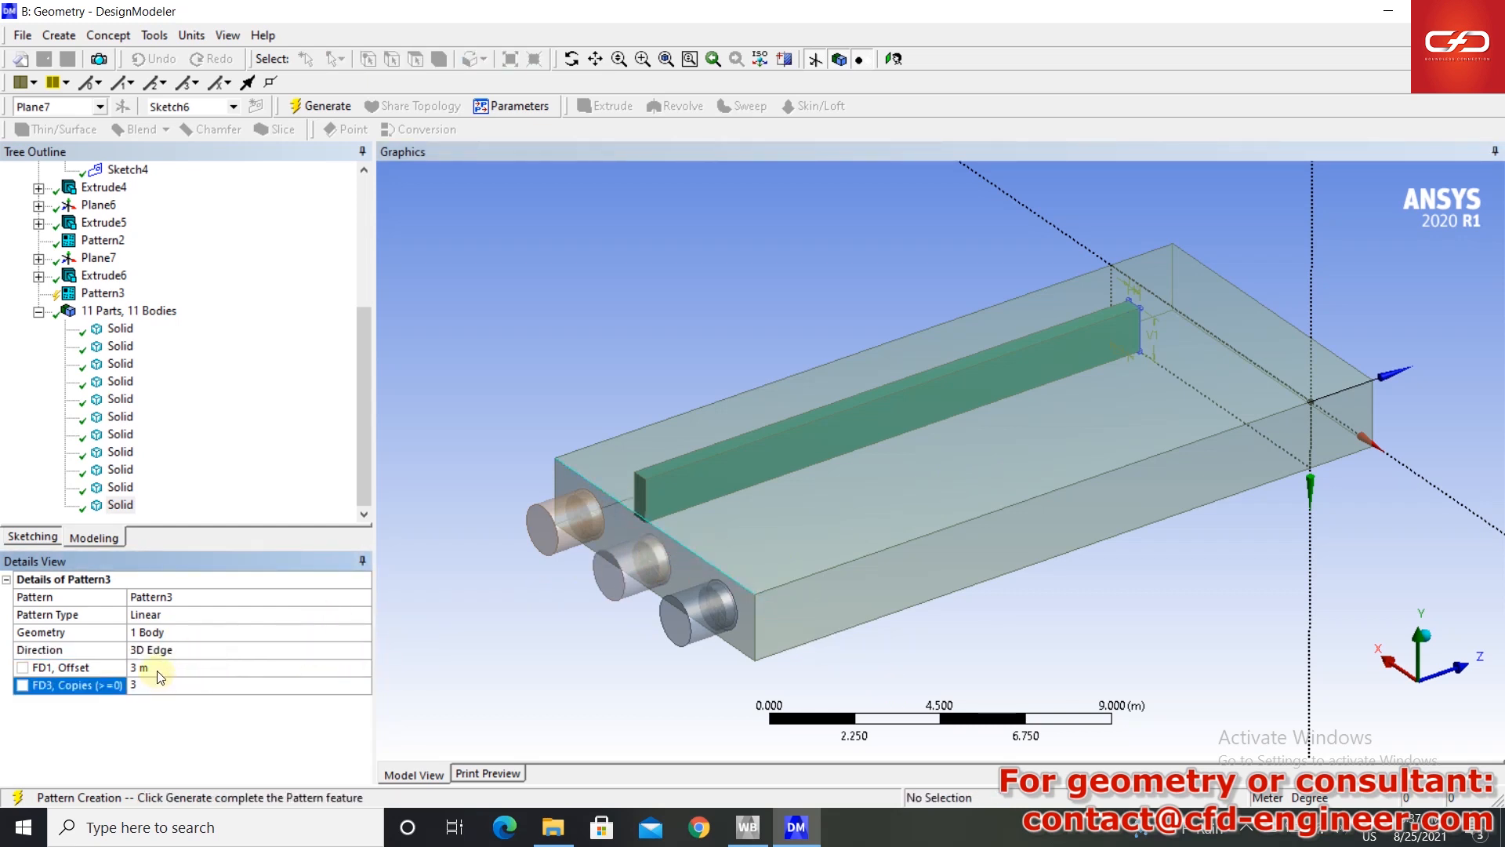
pyautogui.click(158, 668)
pyautogui.write('2.3')
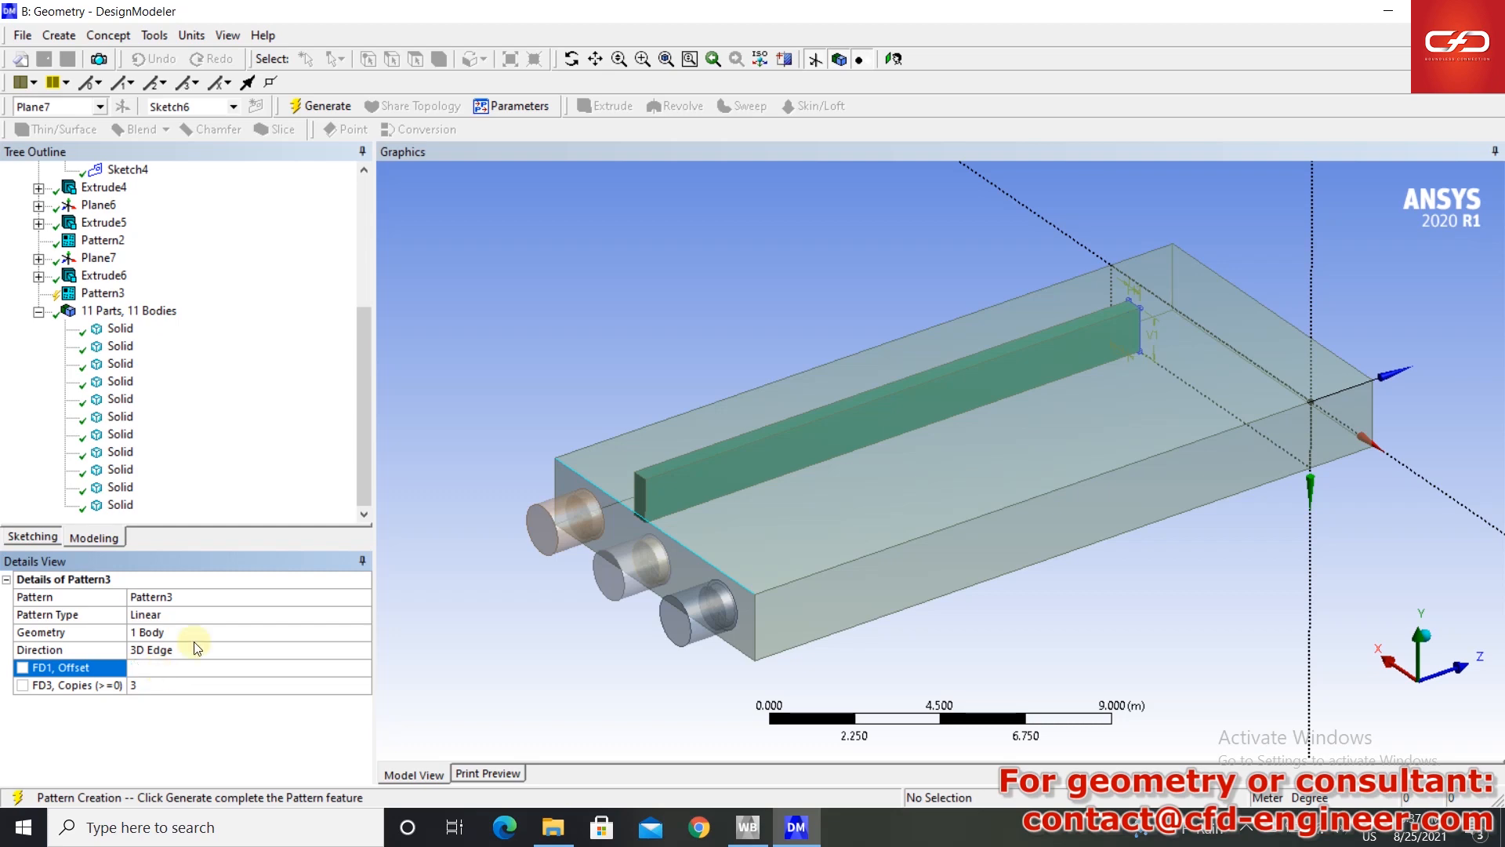
pyautogui.click(339, 106)
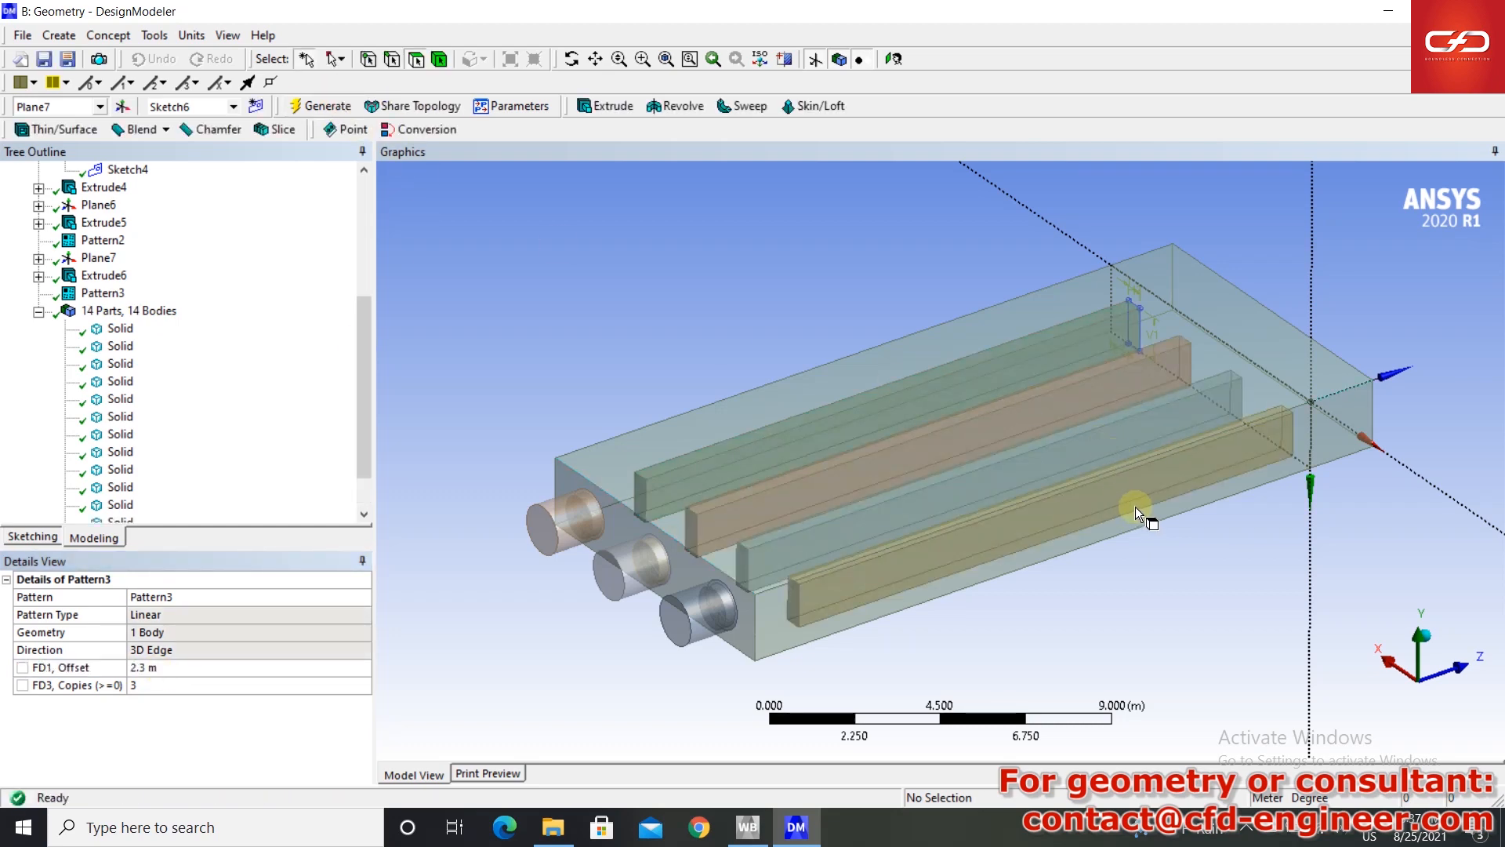
# - Create a new plane from the domain's end face opposite the fans and generate it
pyautogui.moveTo(1172, 561); pyautogui.dragTo(497, 304, button='middle')
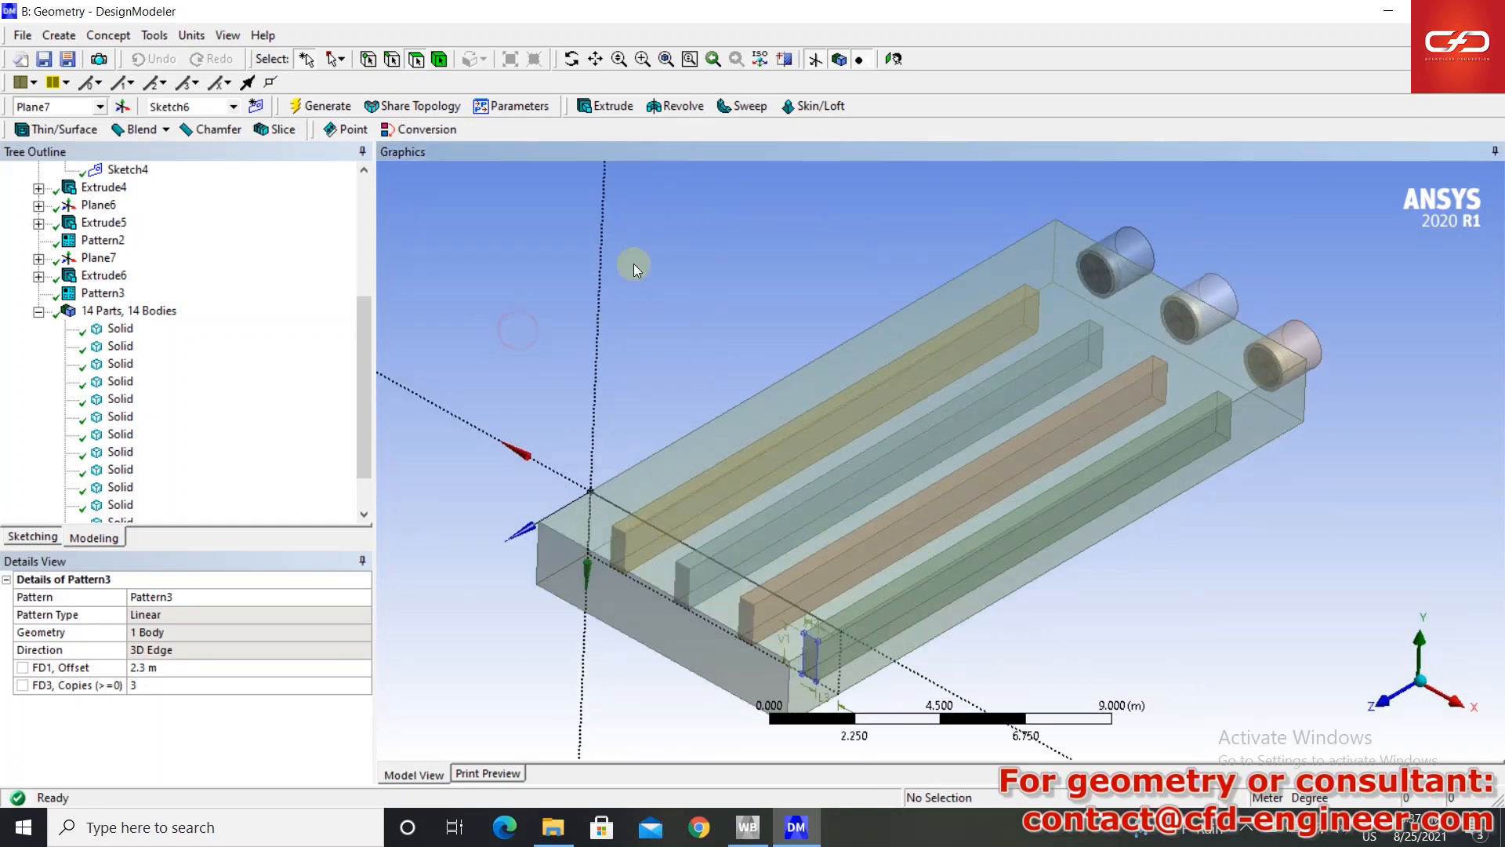
pyautogui.click(122, 106)
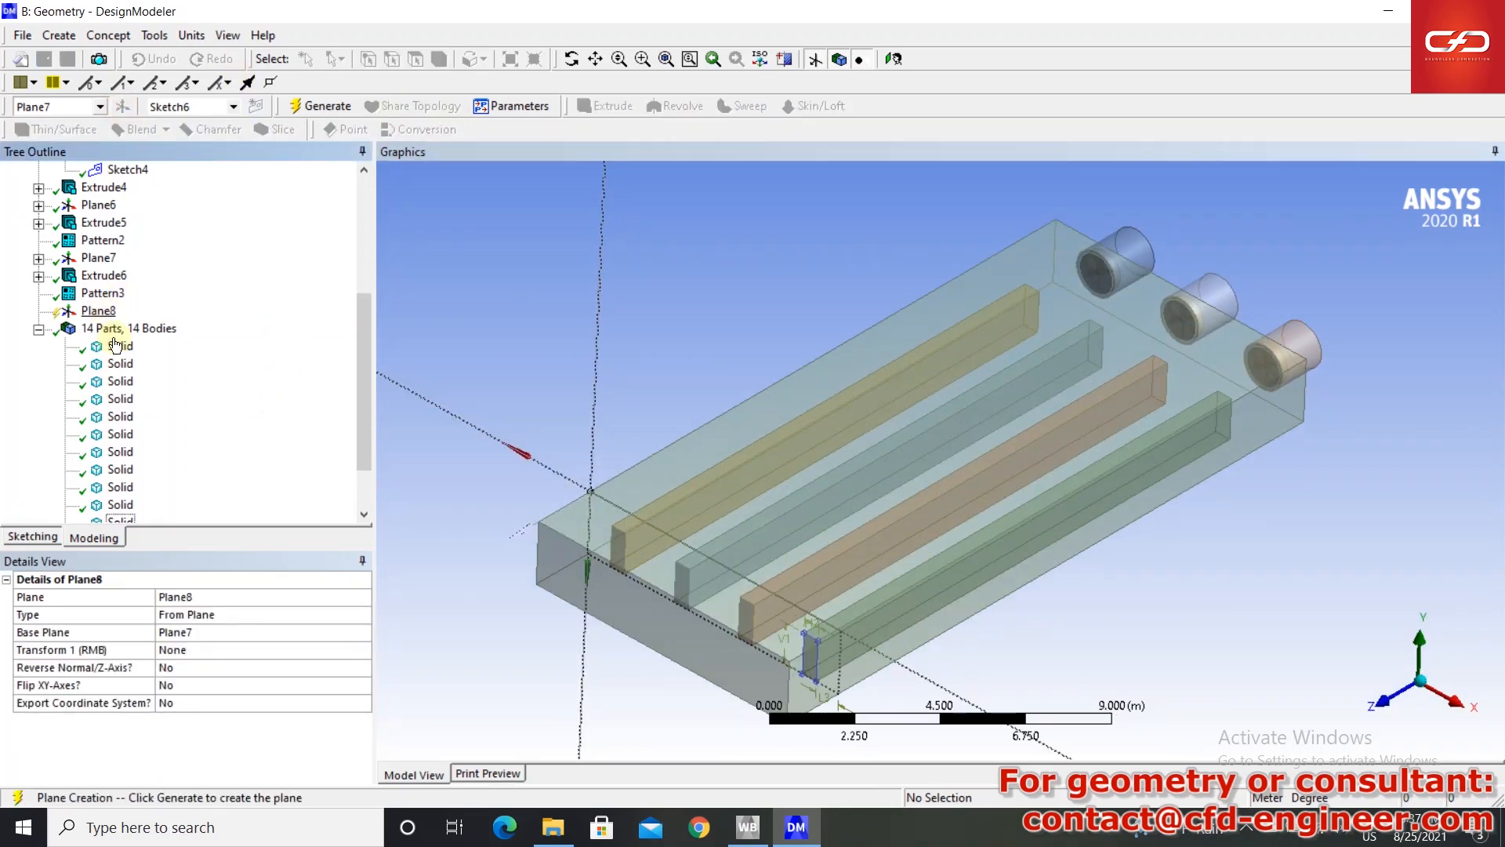
pyautogui.click(363, 618)
pyautogui.doubleClick(312, 614)
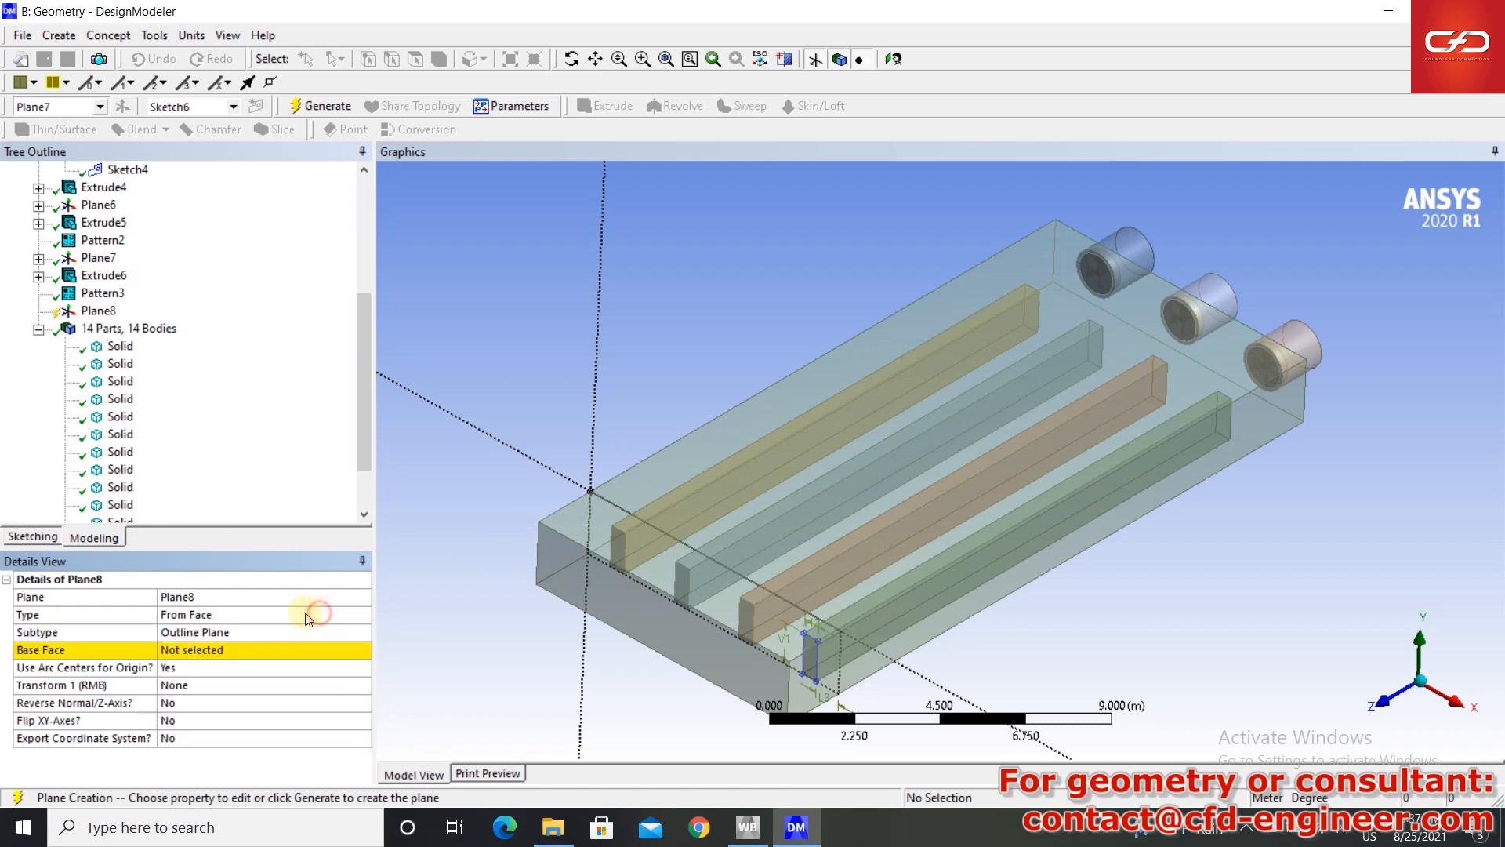
pyautogui.click(208, 650)
pyautogui.click(577, 581)
pyautogui.click(209, 650)
pyautogui.click(331, 108)
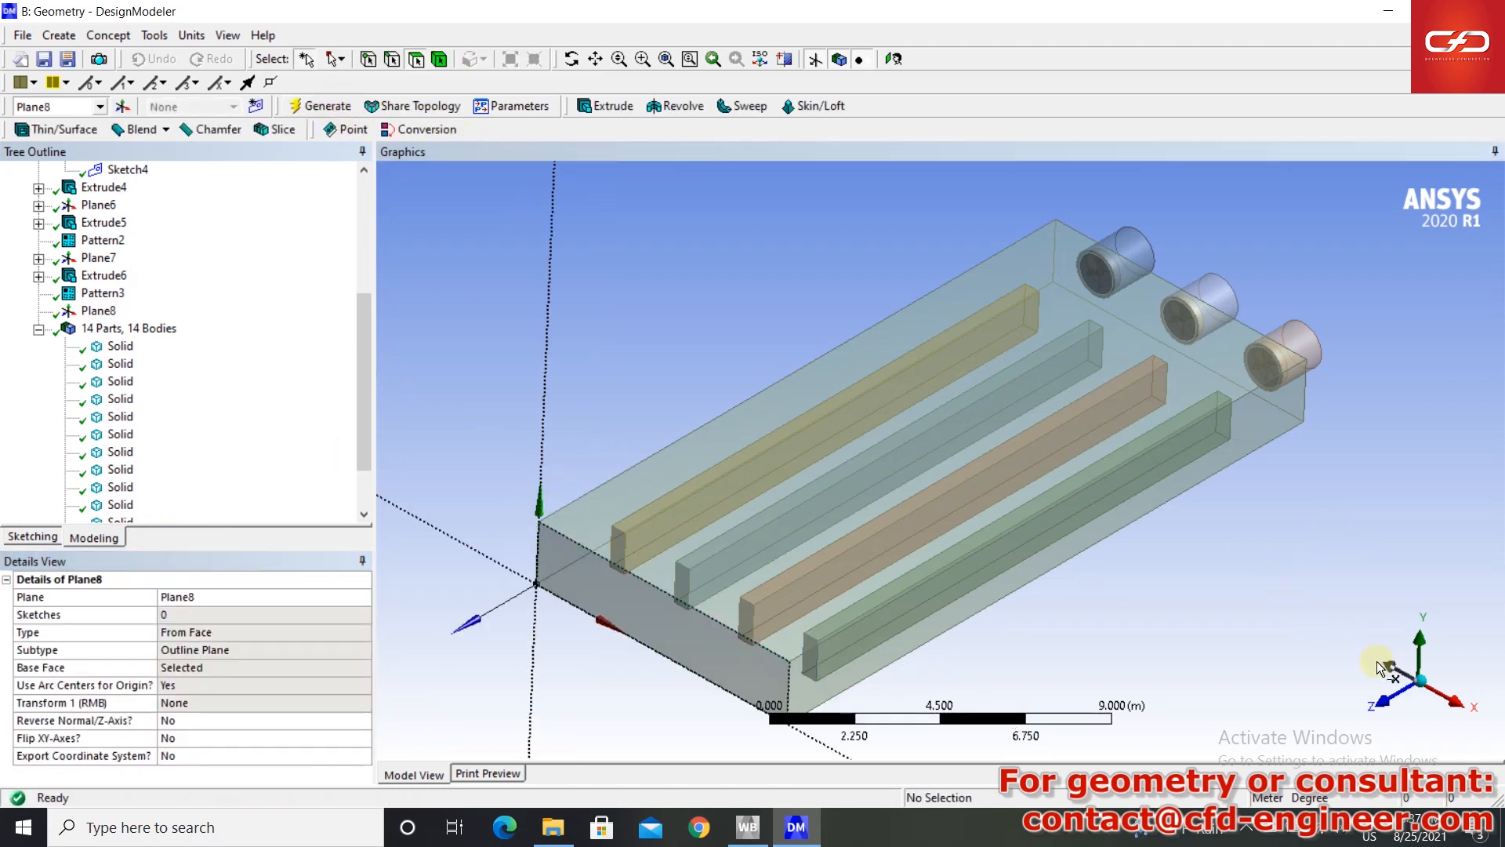
# - Sketch a rectangle about 2.46 m wide and 1.29 m high on the new plane, inside the end face near its origin side
pyautogui.click(895, 60)
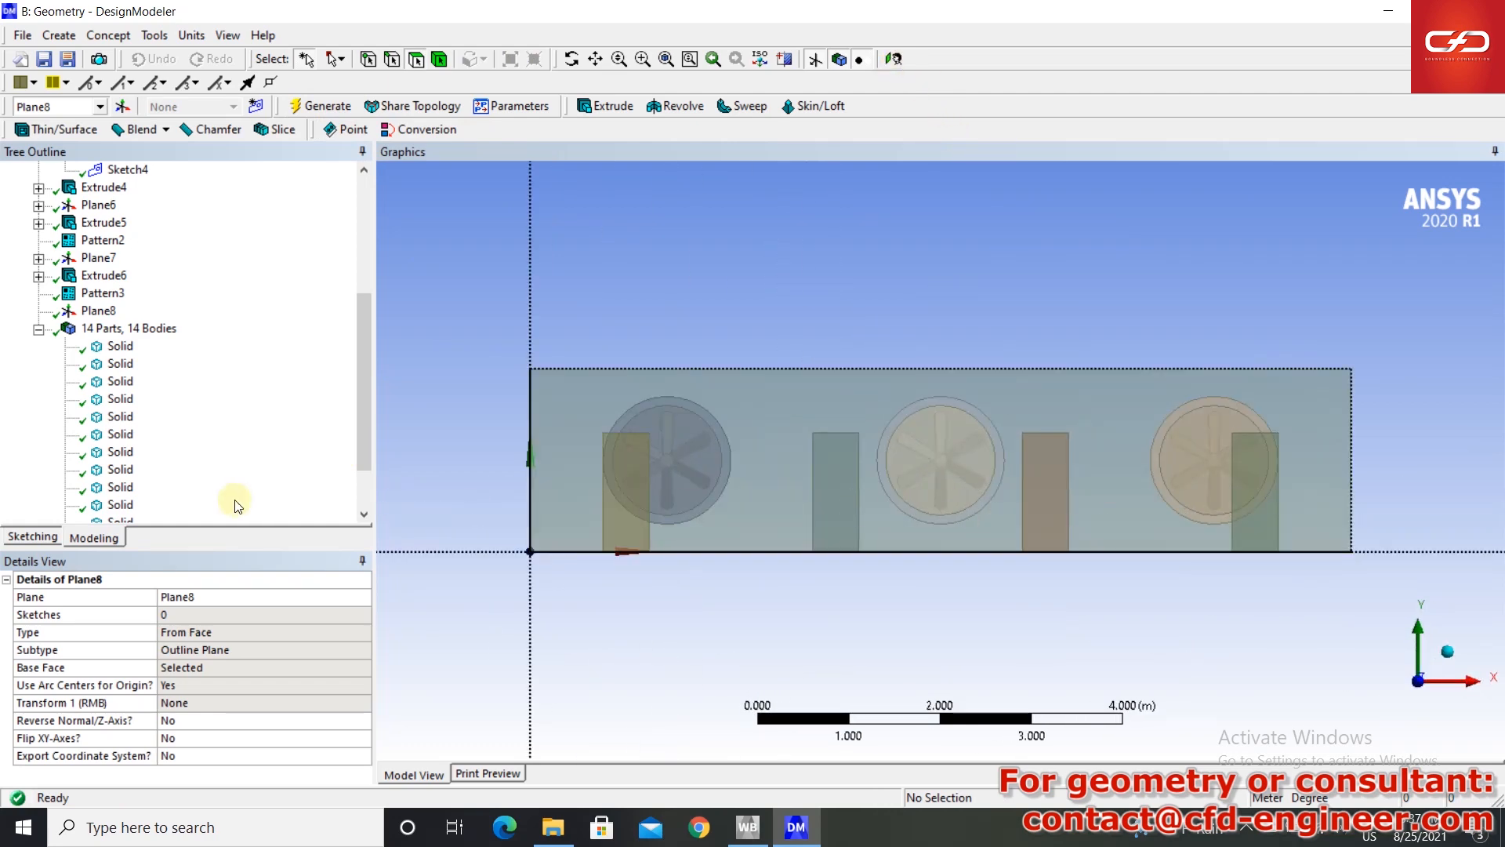
pyautogui.click(32, 537)
pyautogui.click(50, 283)
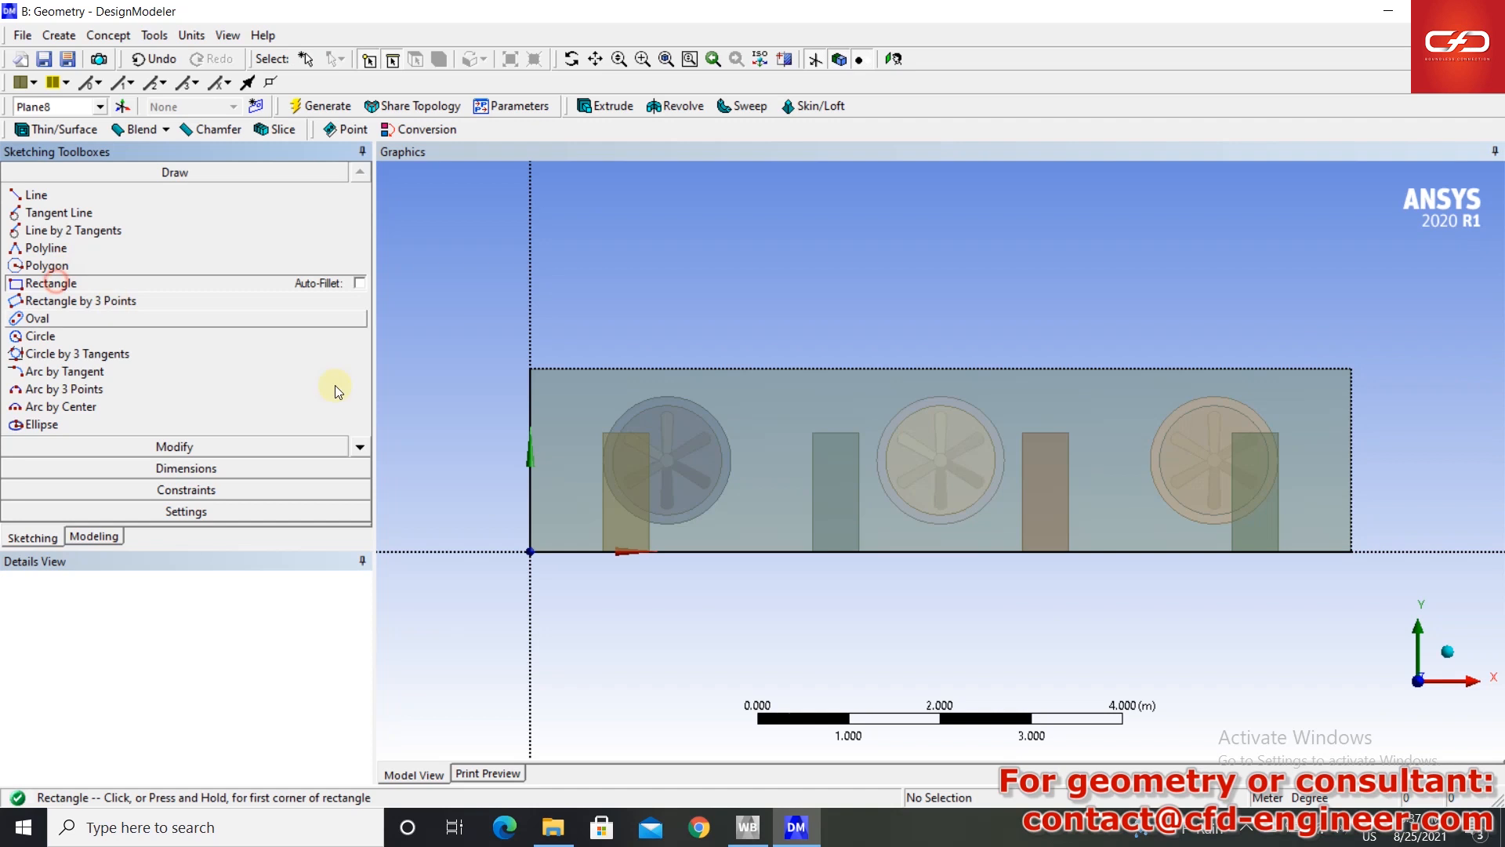
pyautogui.click(588, 397)
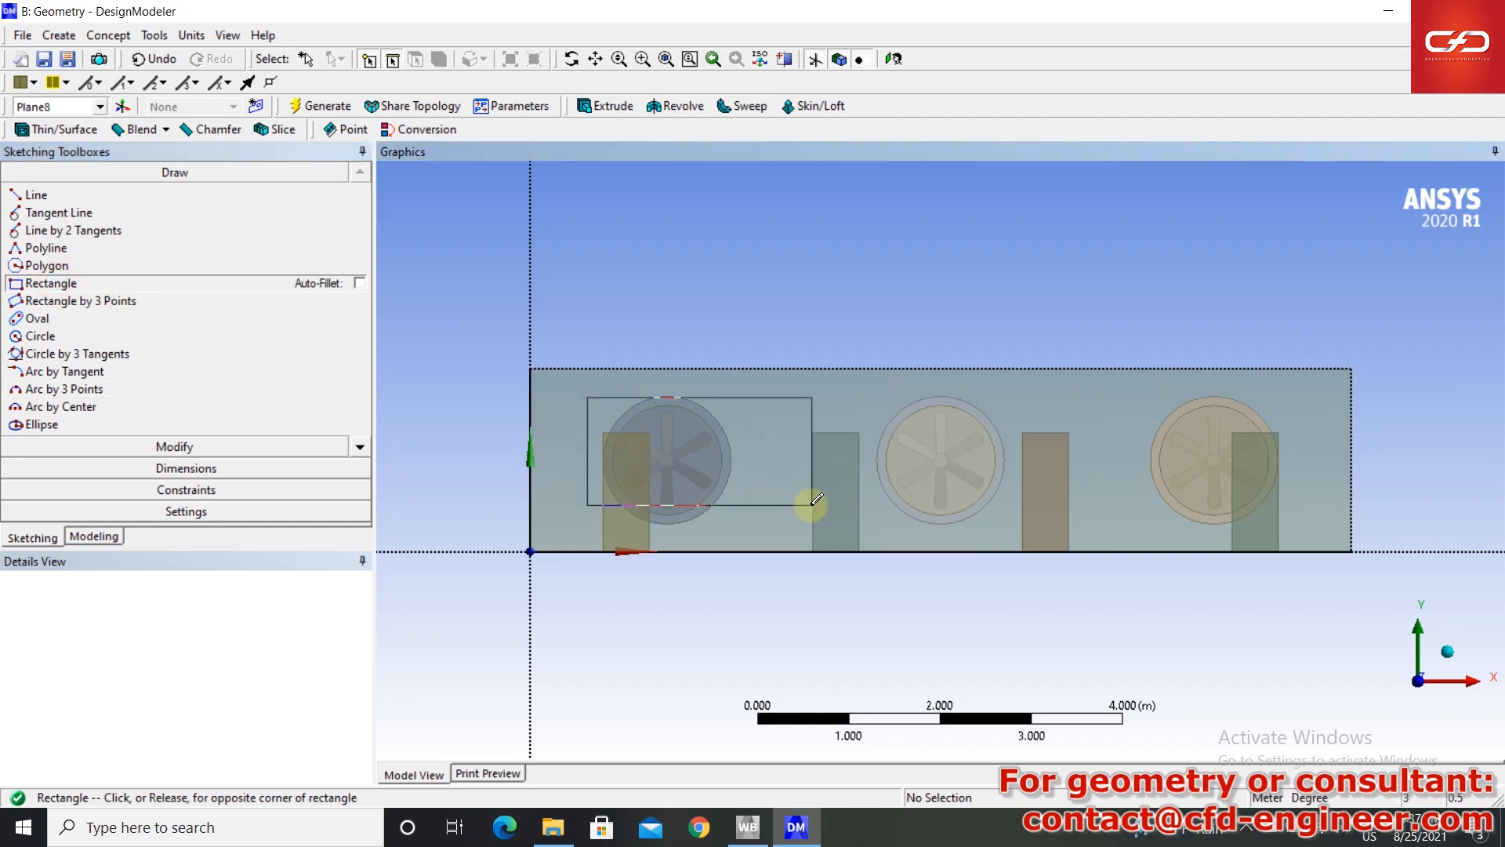
pyautogui.click(811, 516)
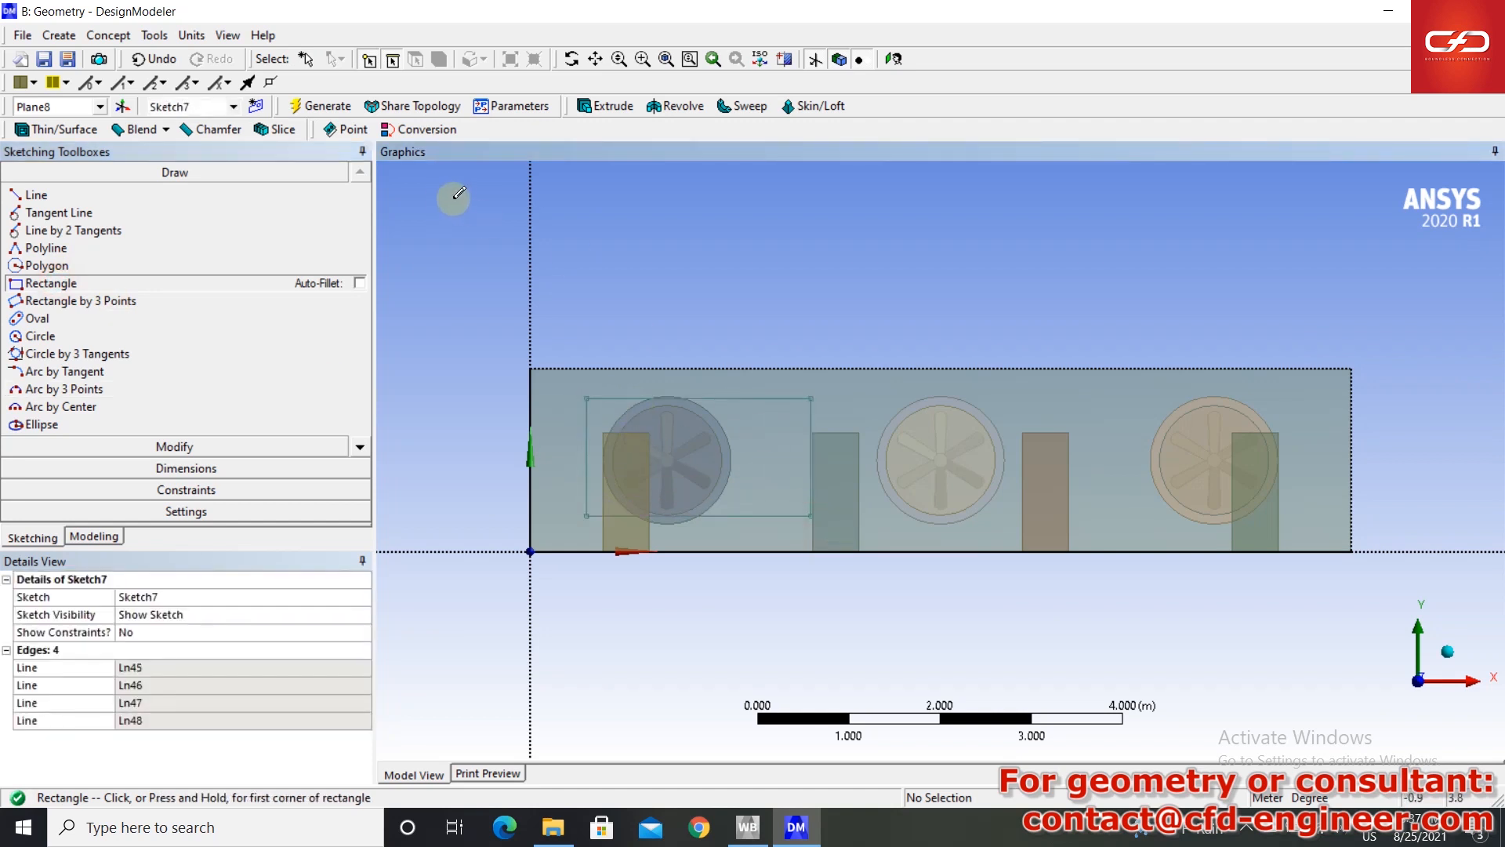
# - Dimension the rectangle's width and height
pyautogui.click(202, 467)
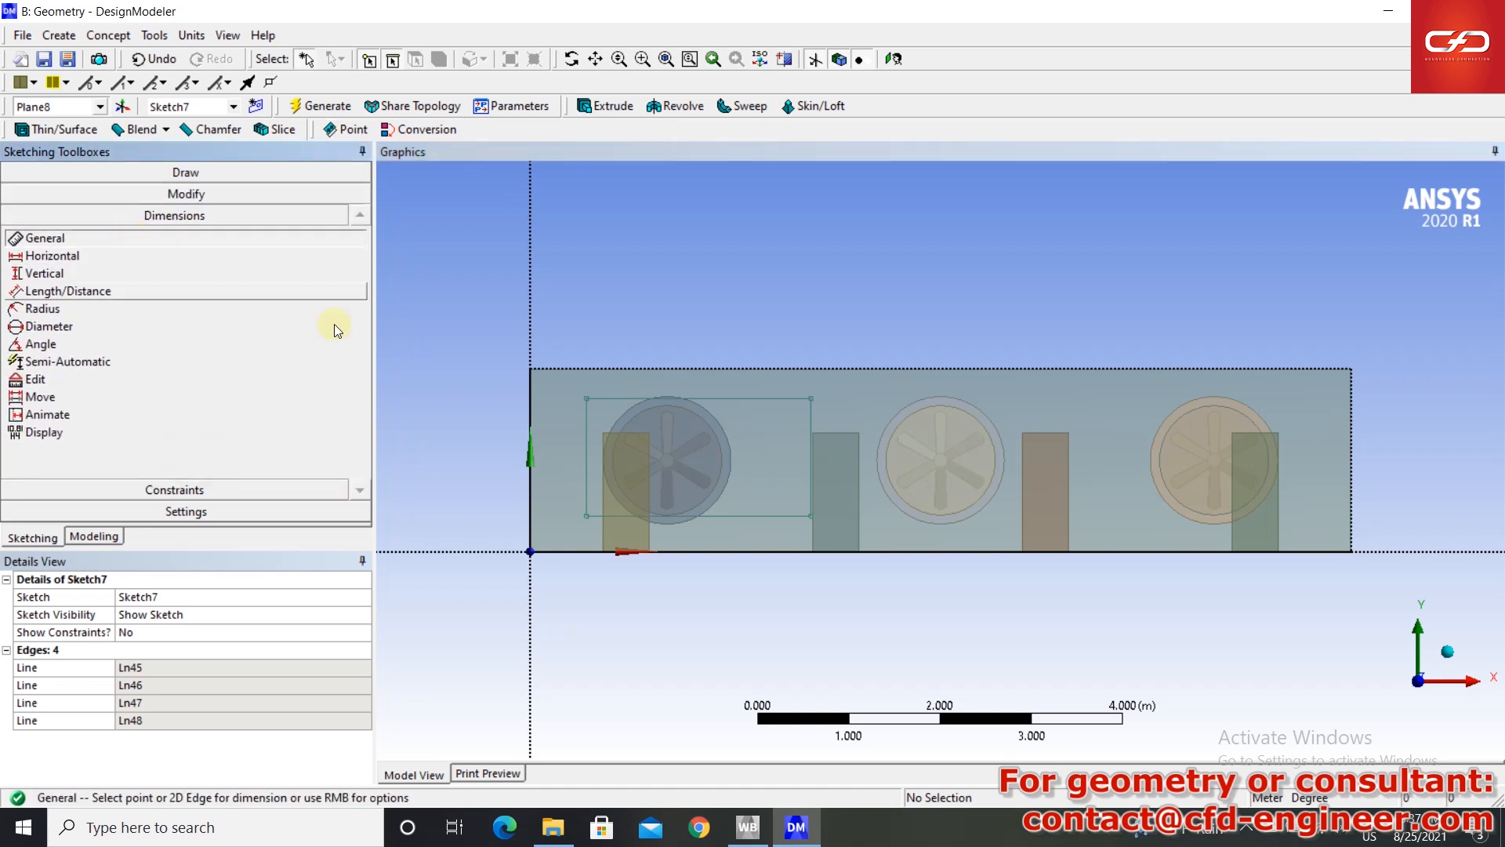
pyautogui.click(702, 399)
pyautogui.click(730, 307)
pyautogui.click(811, 439)
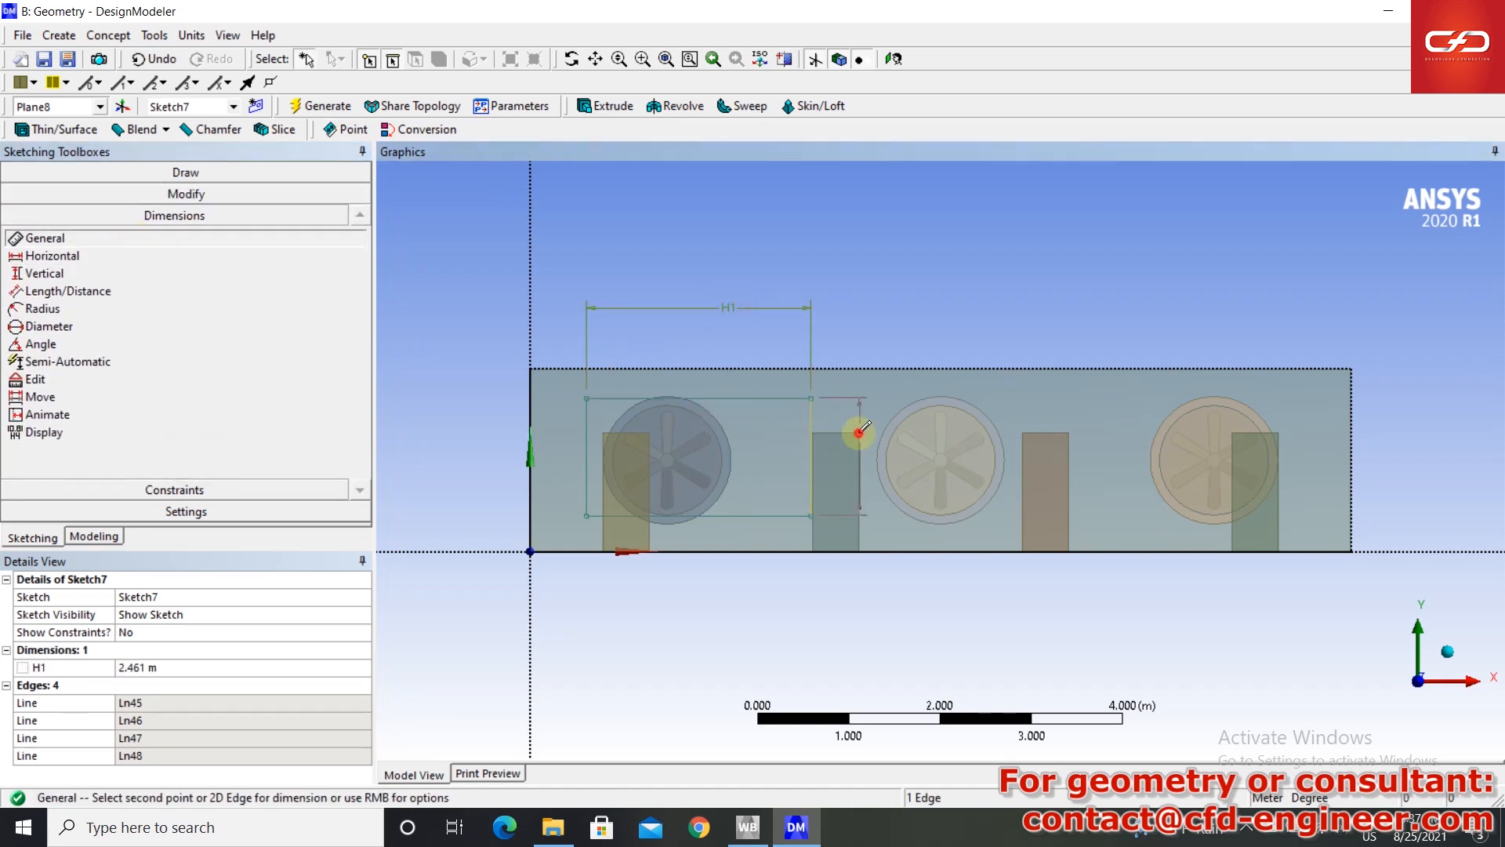
pyautogui.click(857, 431)
# - Dimension the rectangle's distances to the end face's top edge and to its nearest side edge
pyautogui.click(105, 290)
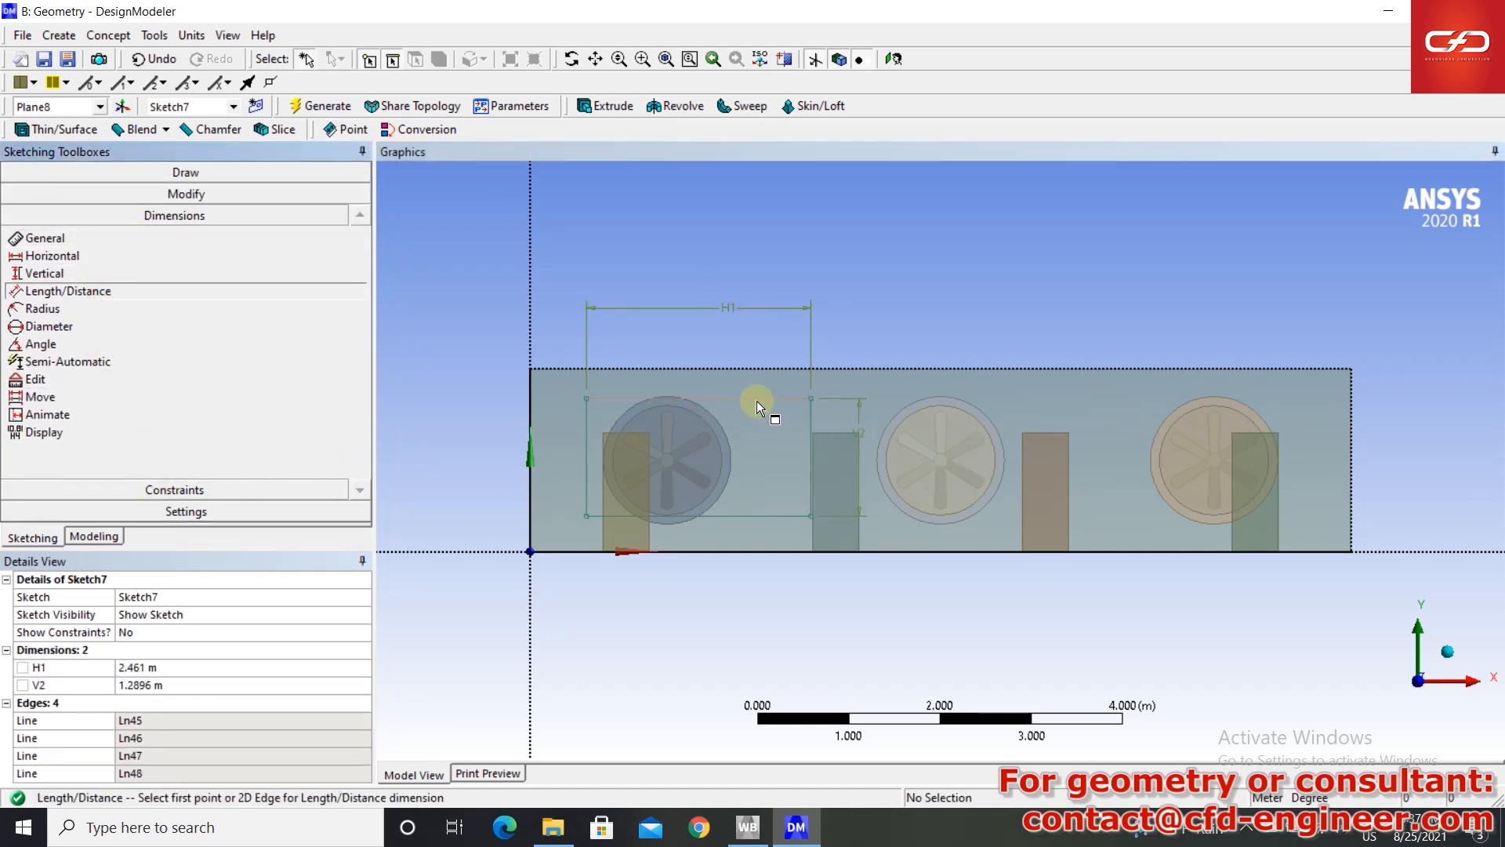
pyautogui.click(756, 400)
pyautogui.click(749, 371)
pyautogui.click(476, 390)
pyautogui.click(588, 431)
pyautogui.click(531, 444)
pyautogui.click(571, 605)
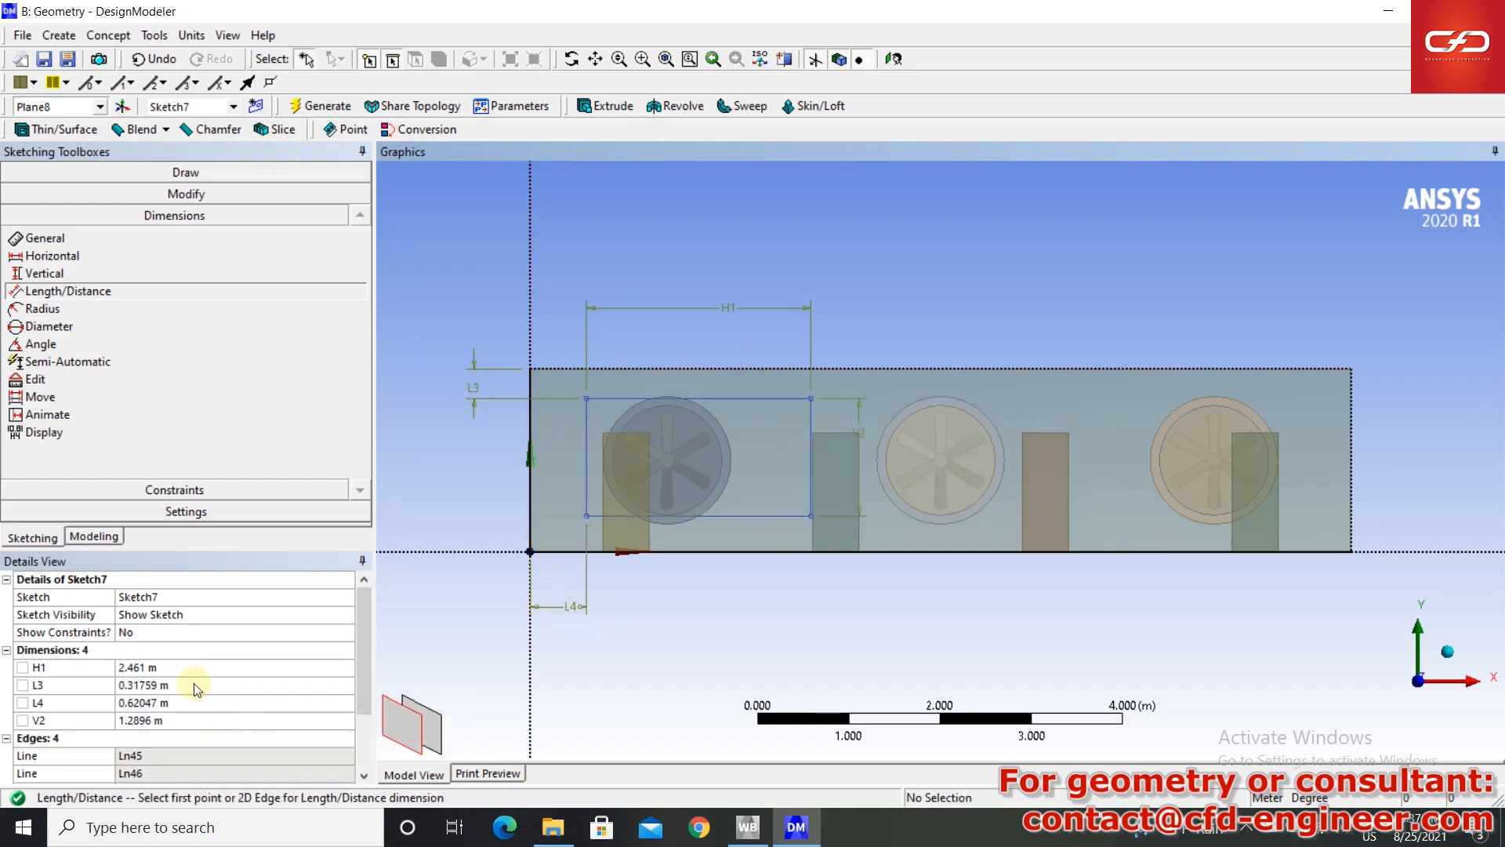
# - Set the rectangle's width to 2.5 m and its distance from the face's top edge to 0.4 m
pyautogui.click(167, 666)
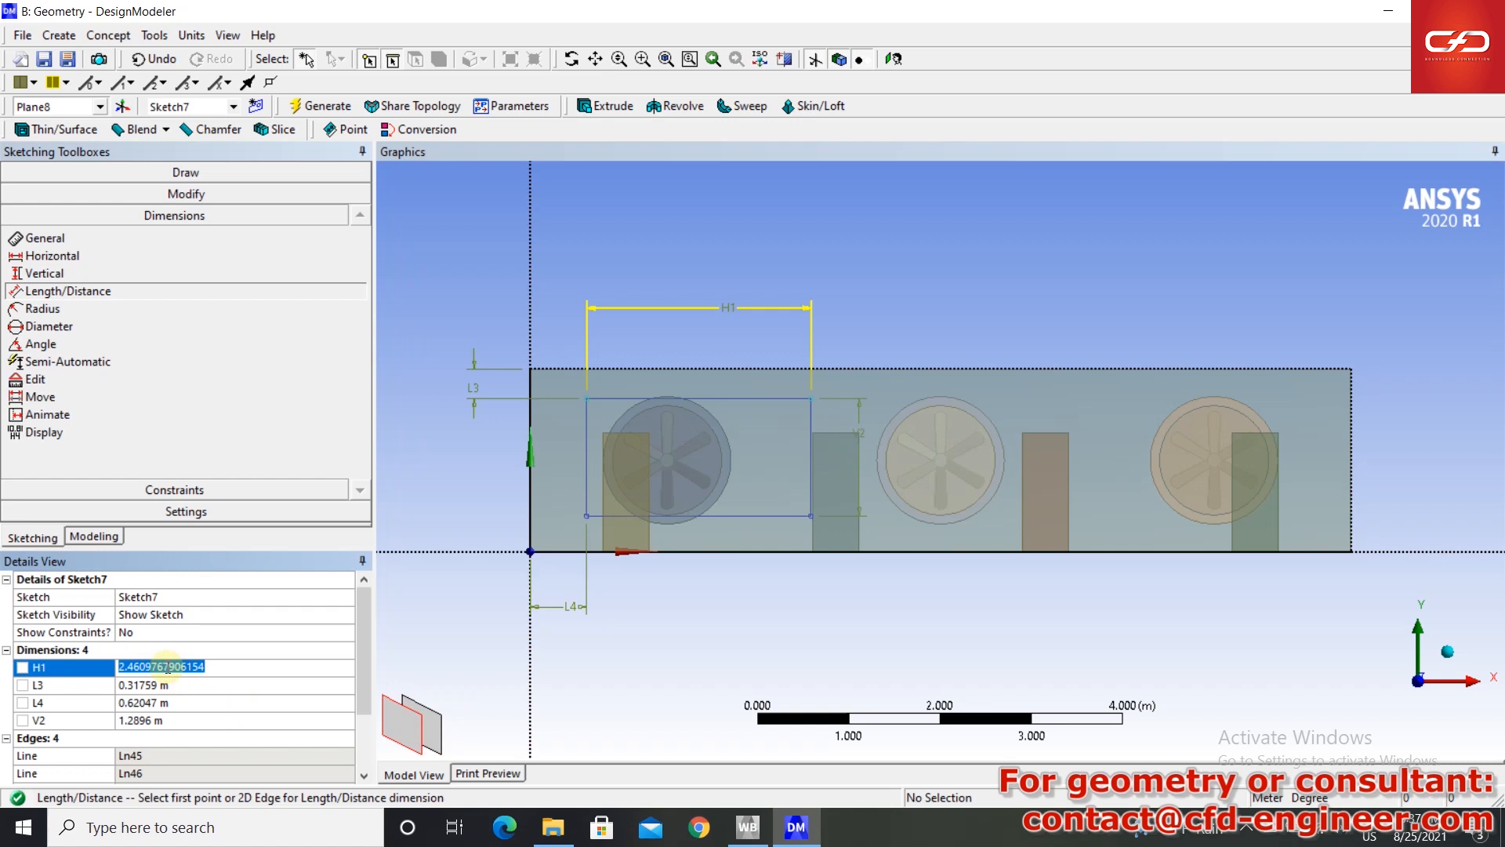
pyautogui.write('2.5')
pyautogui.press('Return')
pyautogui.click(195, 684)
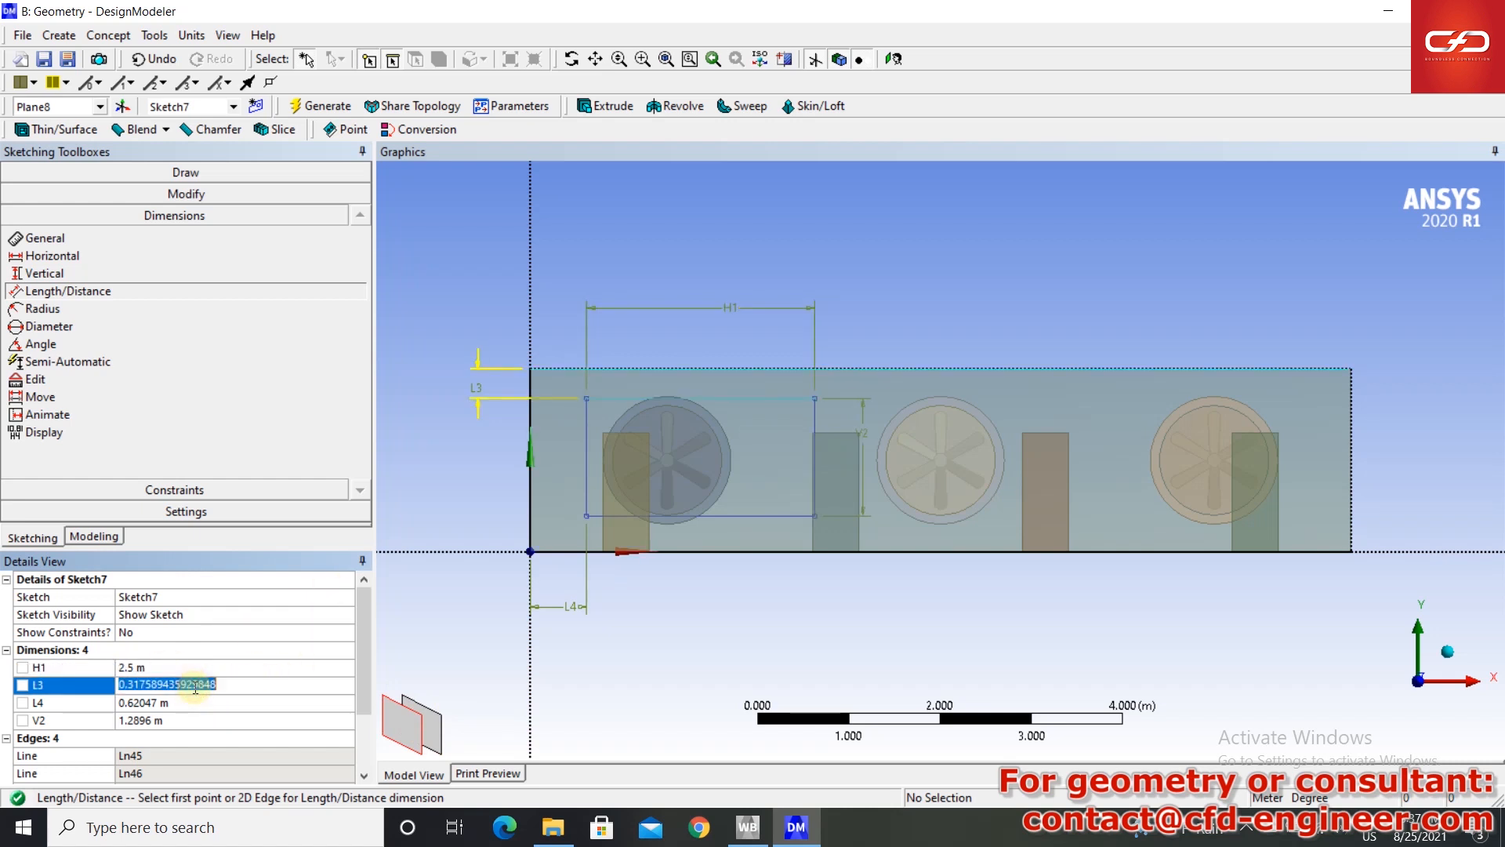
pyautogui.write('0.4')
pyautogui.press('Return')
# - Set the rectangle's distance from the side edge to 0.6 m and its height to 1.2 m, and generate
pyautogui.click(191, 702)
pyautogui.write('0')
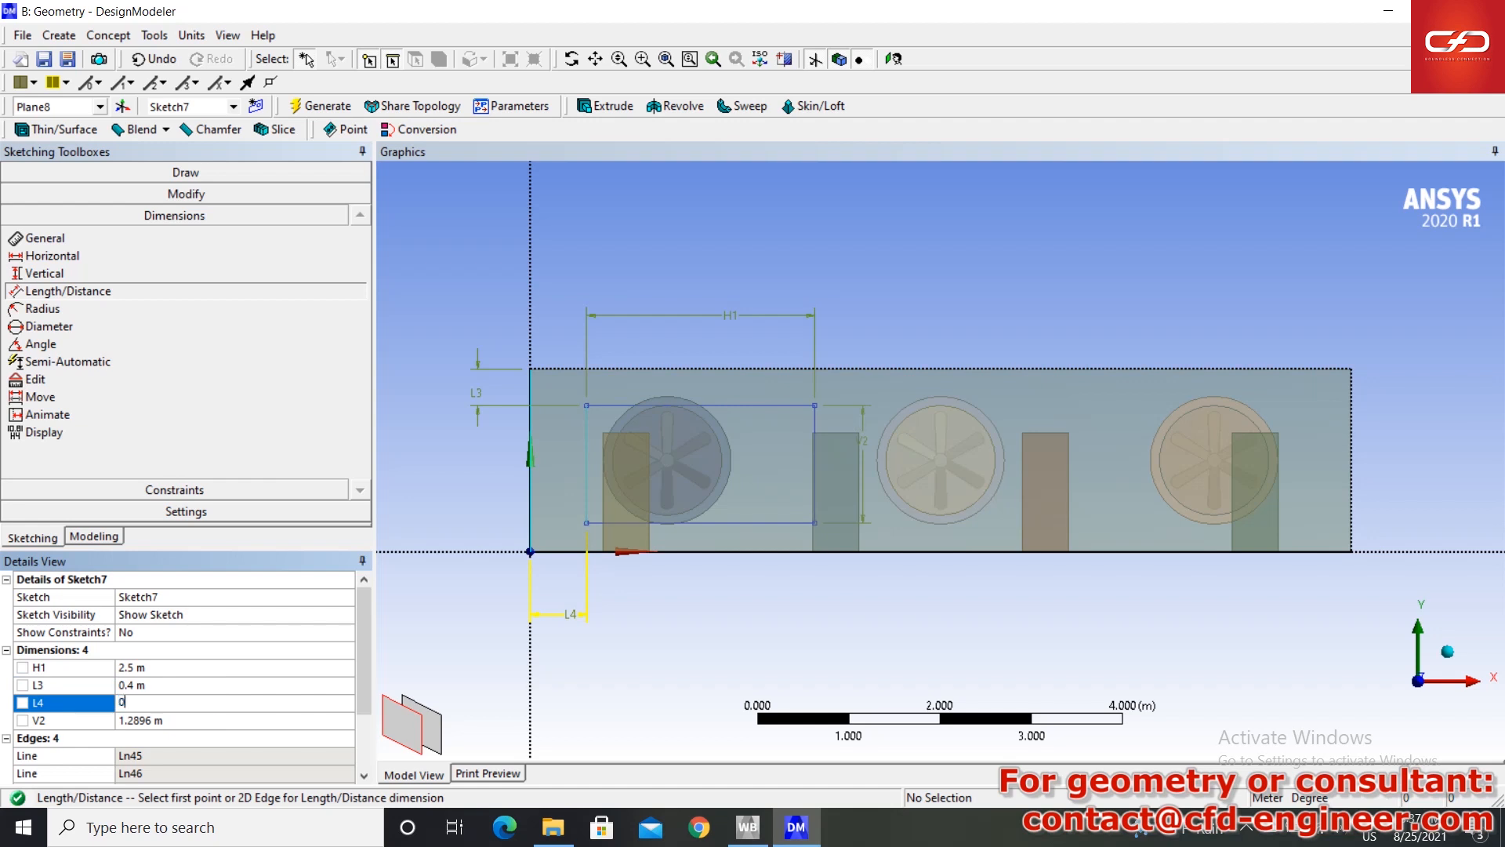
pyautogui.write('.6')
pyautogui.press('Return')
pyautogui.click(170, 717)
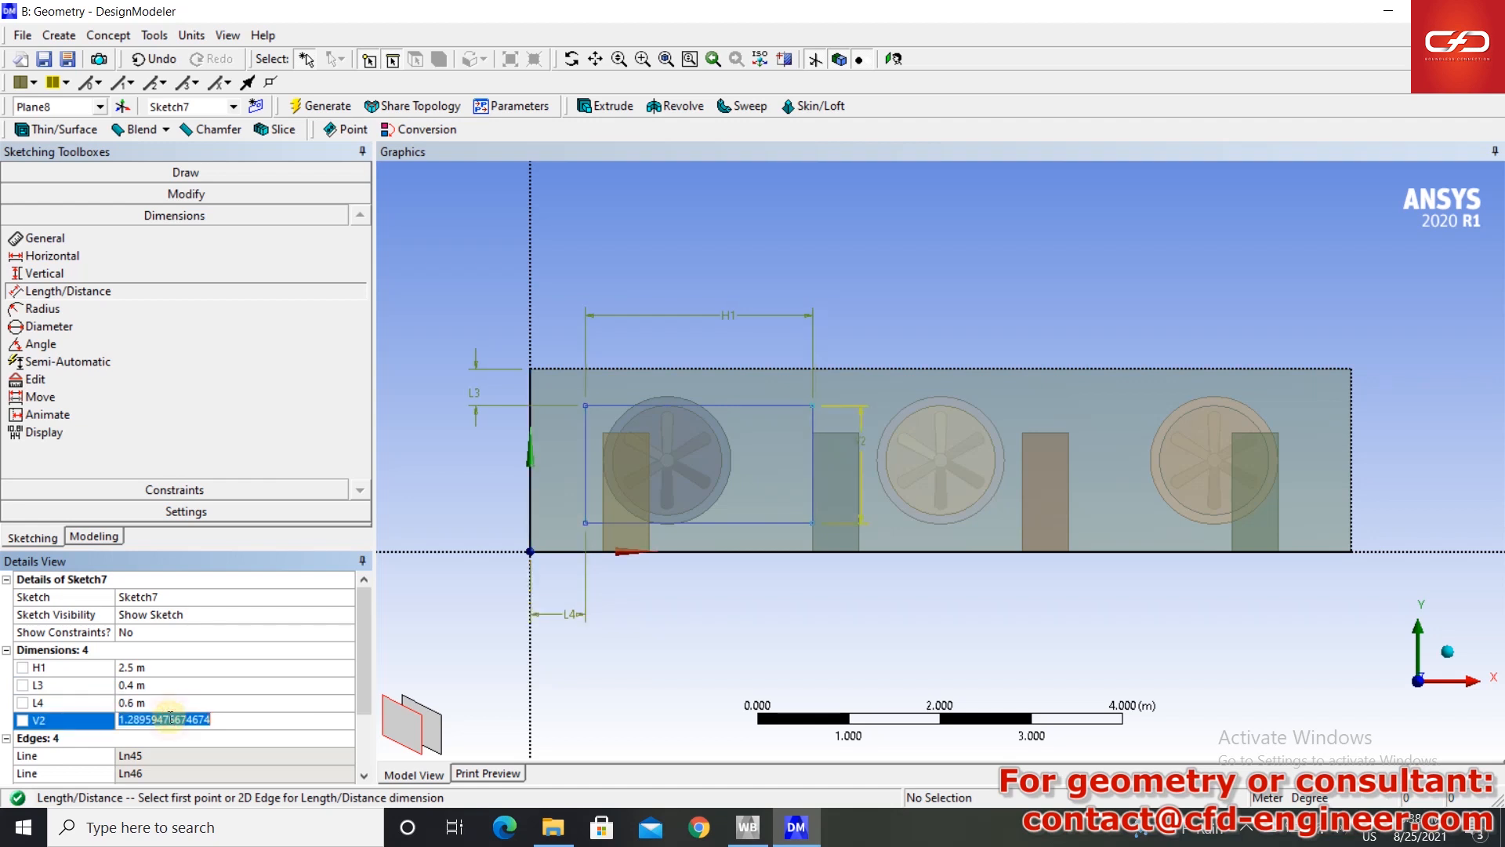
pyautogui.write('1.2')
pyautogui.press('Return')
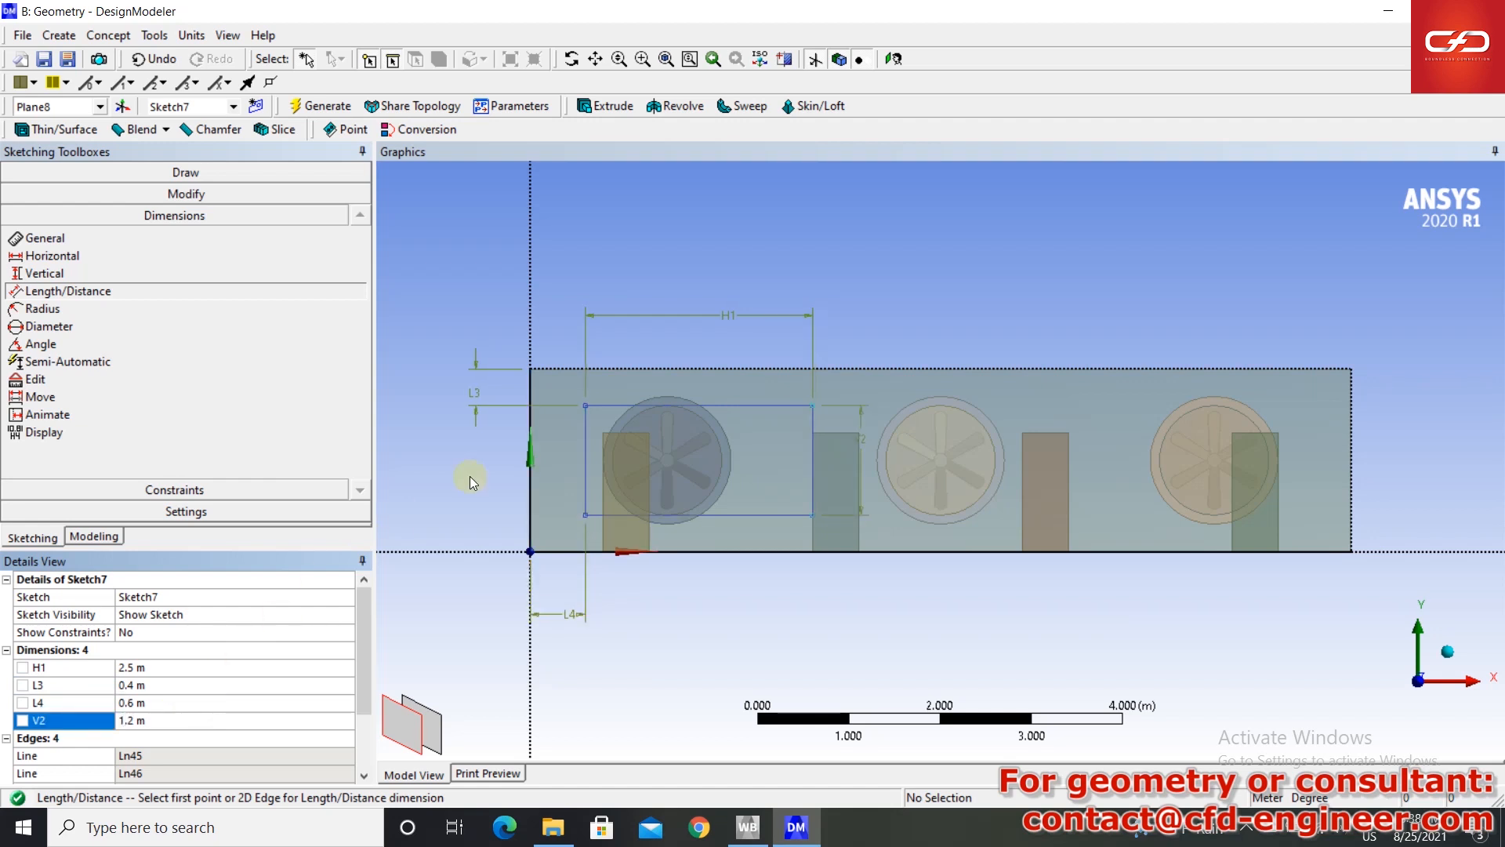
pyautogui.click(317, 115)
# - Start a Face Split with the domain's end face as the target face
pyautogui.click(154, 35)
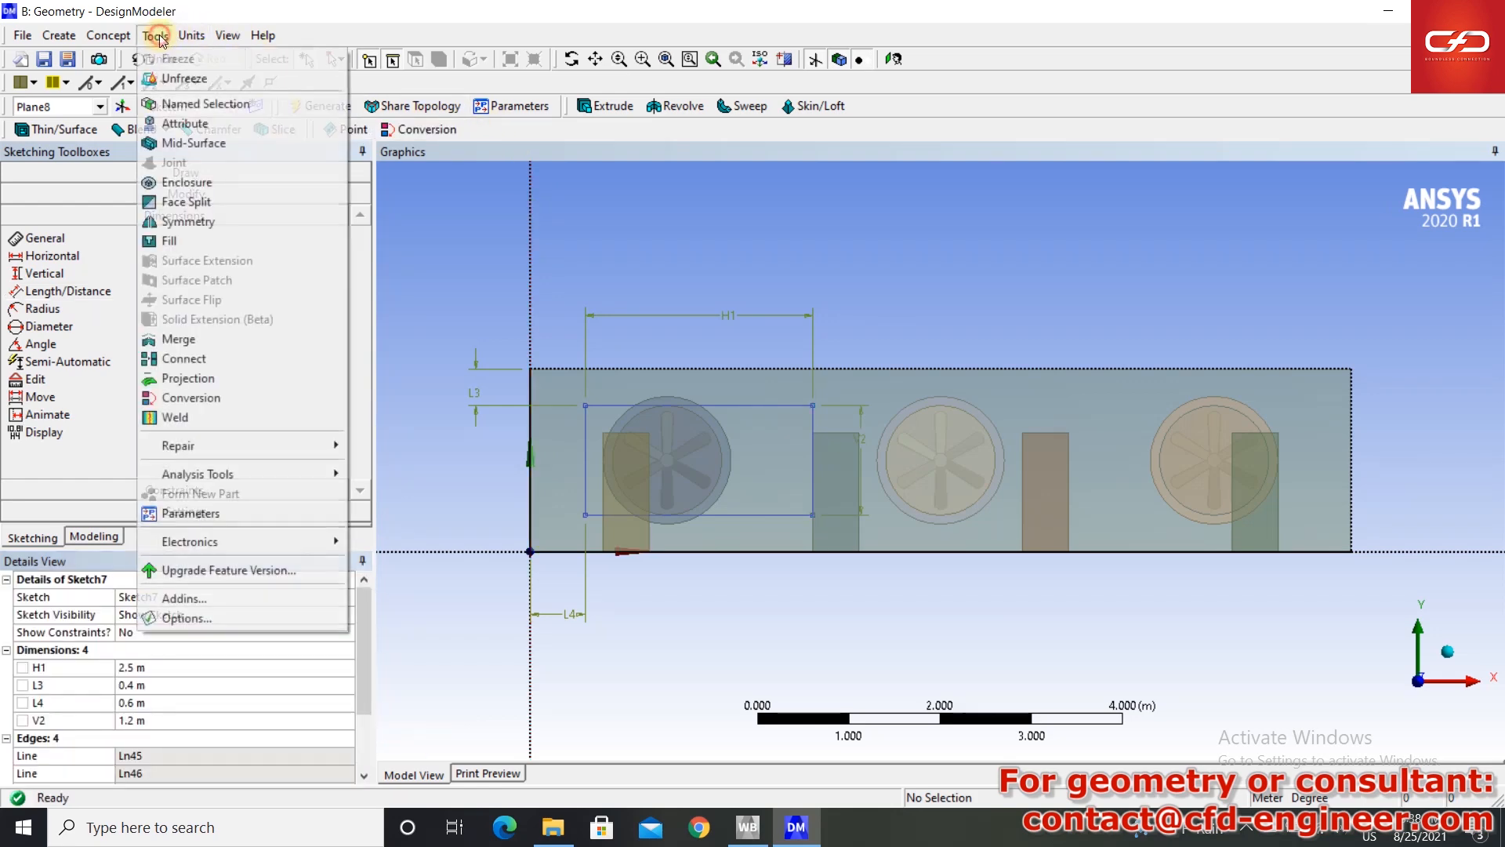
pyautogui.click(186, 201)
pyautogui.click(571, 450)
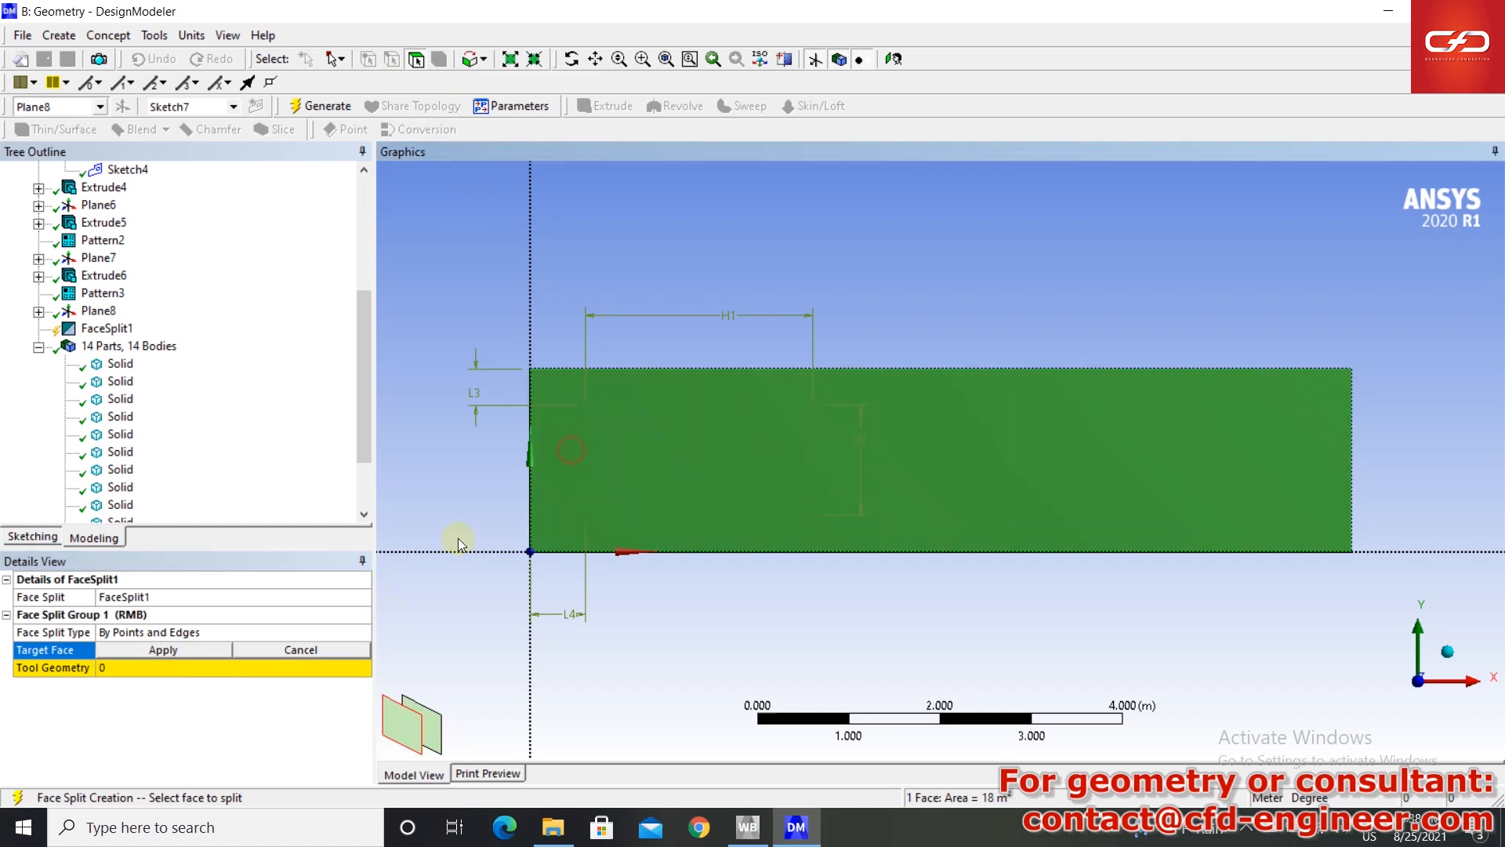
pyautogui.click(163, 652)
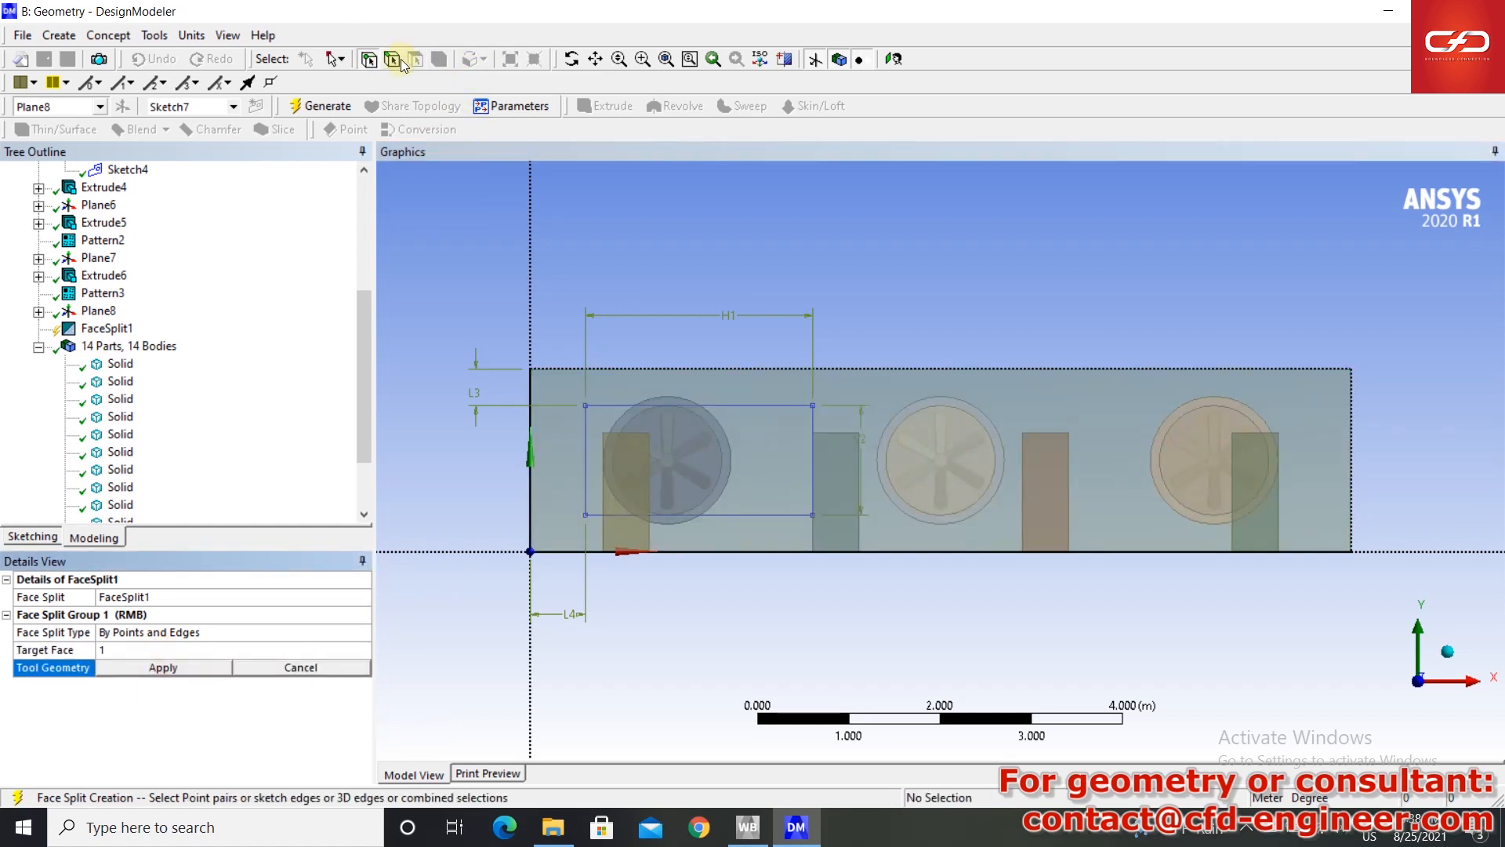
# - Use the sketched rectangle's four edges as the Face Split's tool geometry and generate the split
pyautogui.click(395, 59)
pyautogui.click(693, 406)
pyautogui.keyDown('ctrl'); pyautogui.click(813, 446); pyautogui.keyUp('ctrl')
pyautogui.keyDown('ctrl'); pyautogui.click(766, 514); pyautogui.keyUp('ctrl')
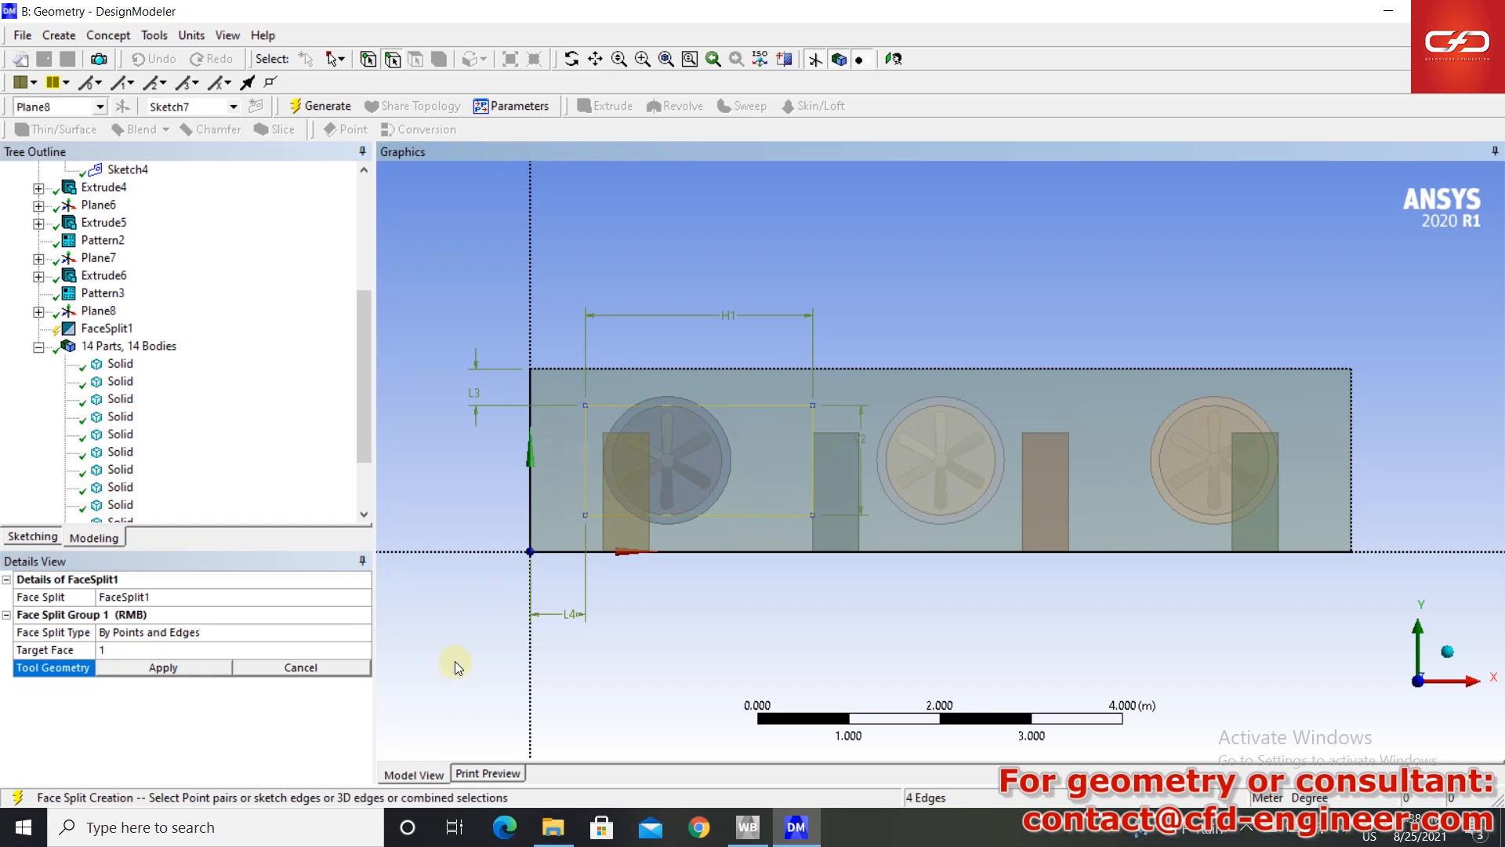
pyautogui.click(179, 672)
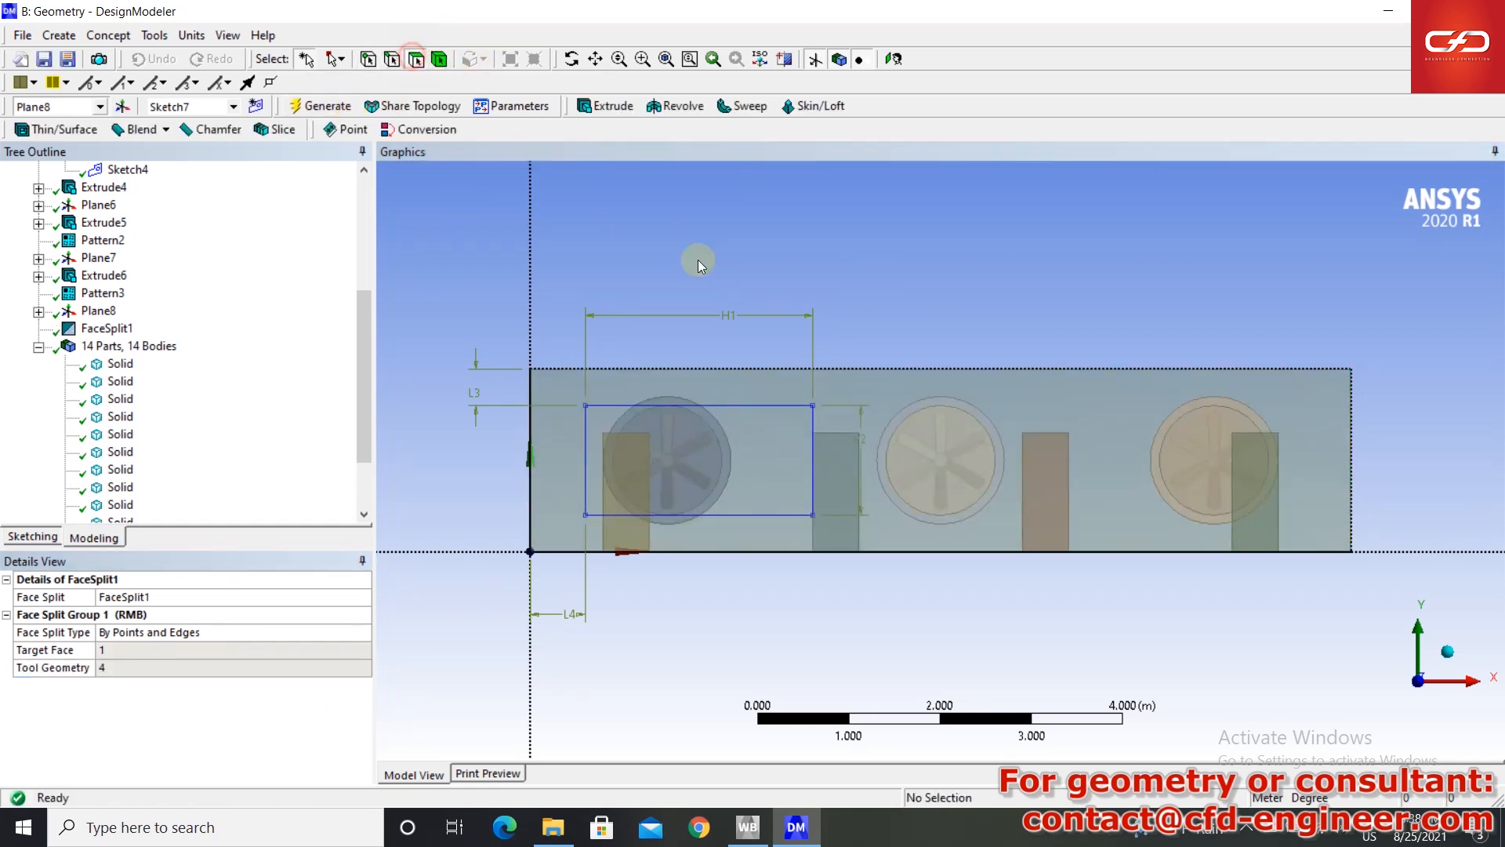
pyautogui.click(880, 406)
pyautogui.click(1284, 308)
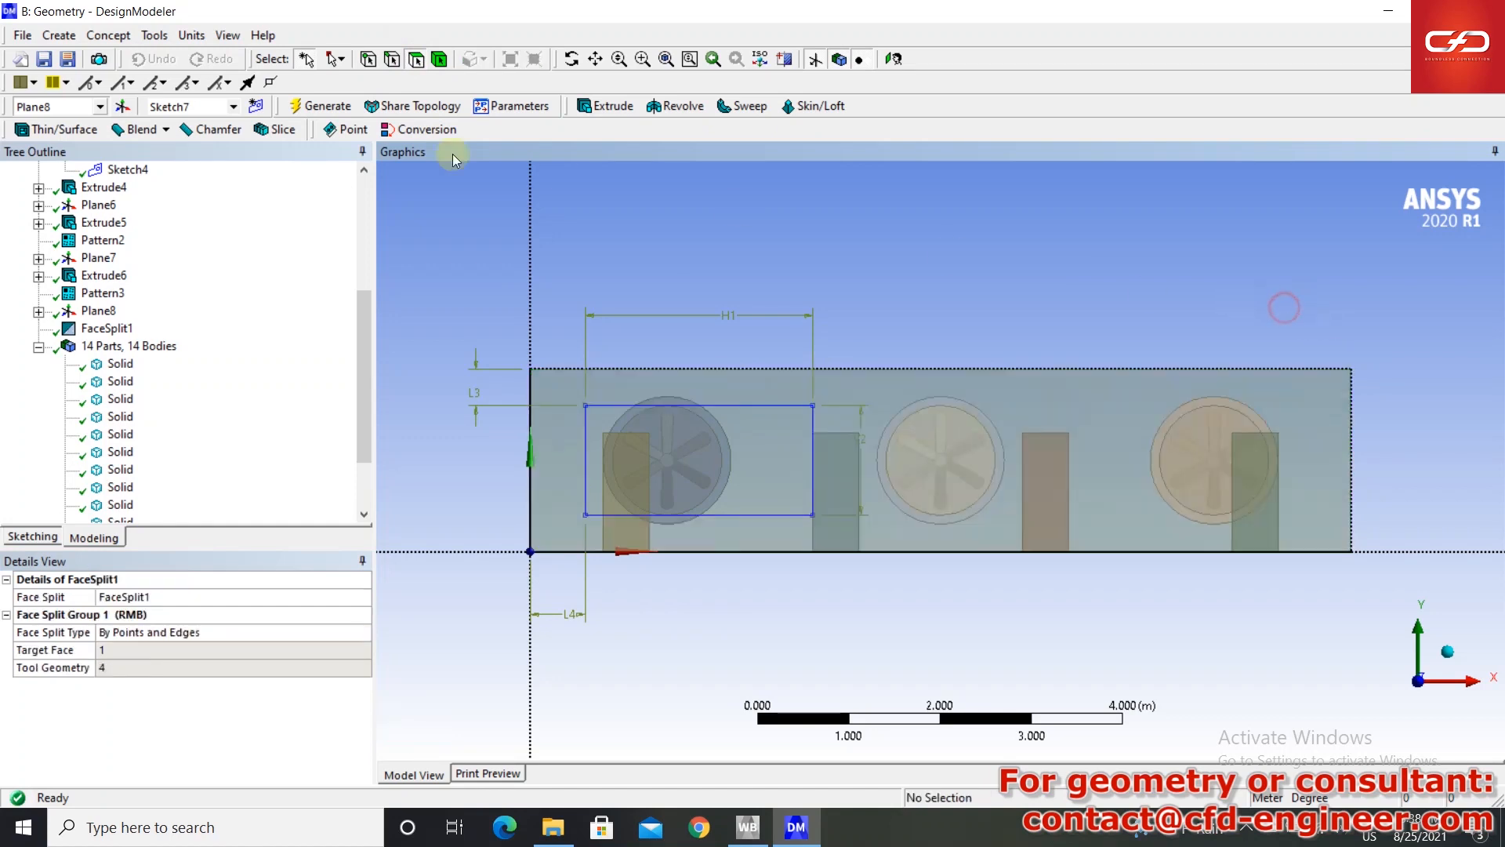
# - Create a linear pattern of the split rectangular face, using the end face's top edge as the direction
pyautogui.click(69, 39)
pyautogui.click(196, 275)
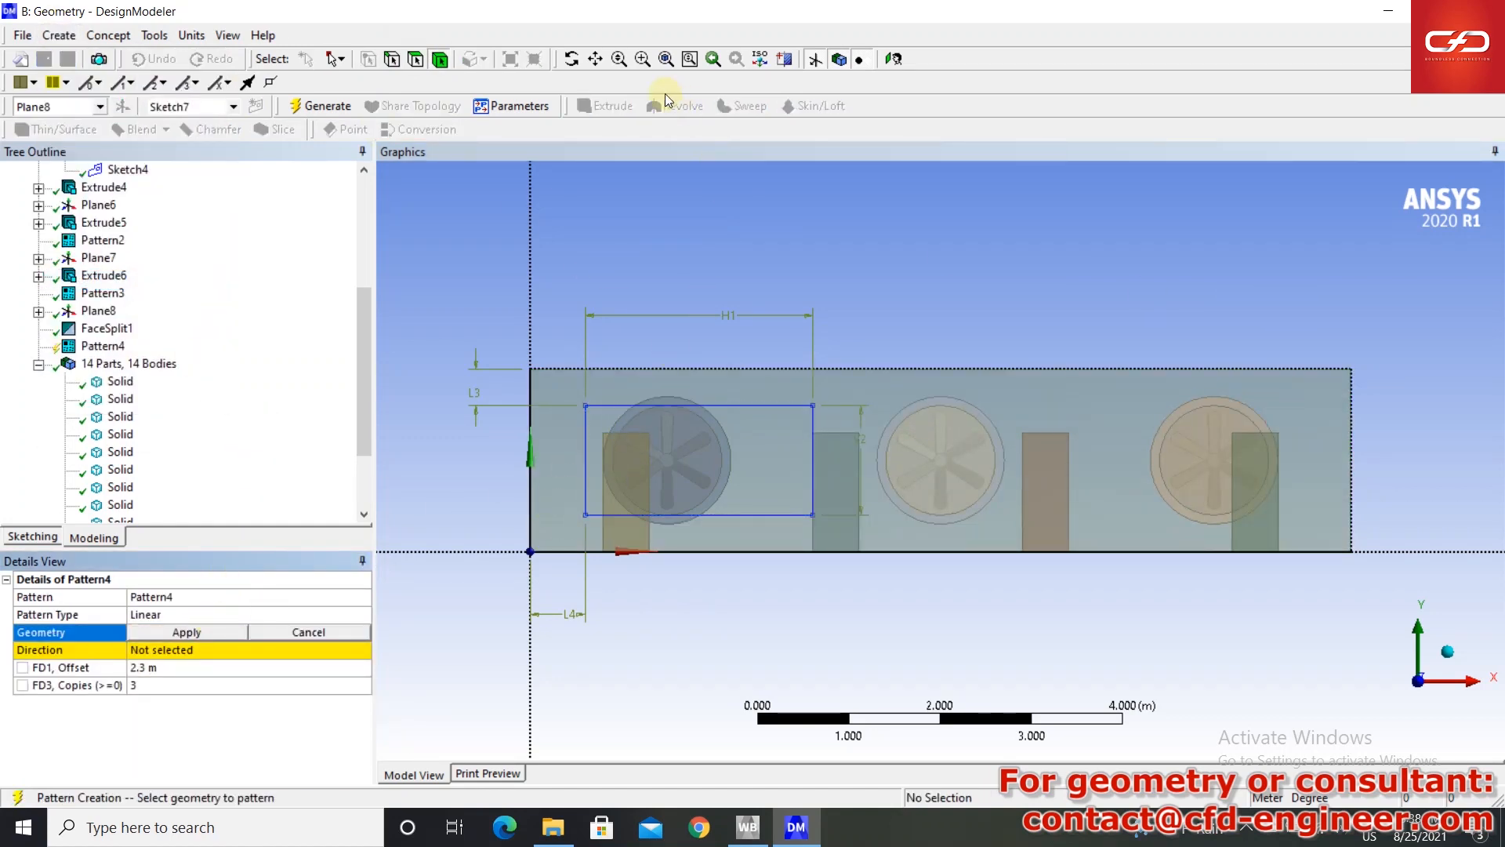
pyautogui.click(689, 451)
pyautogui.click(188, 632)
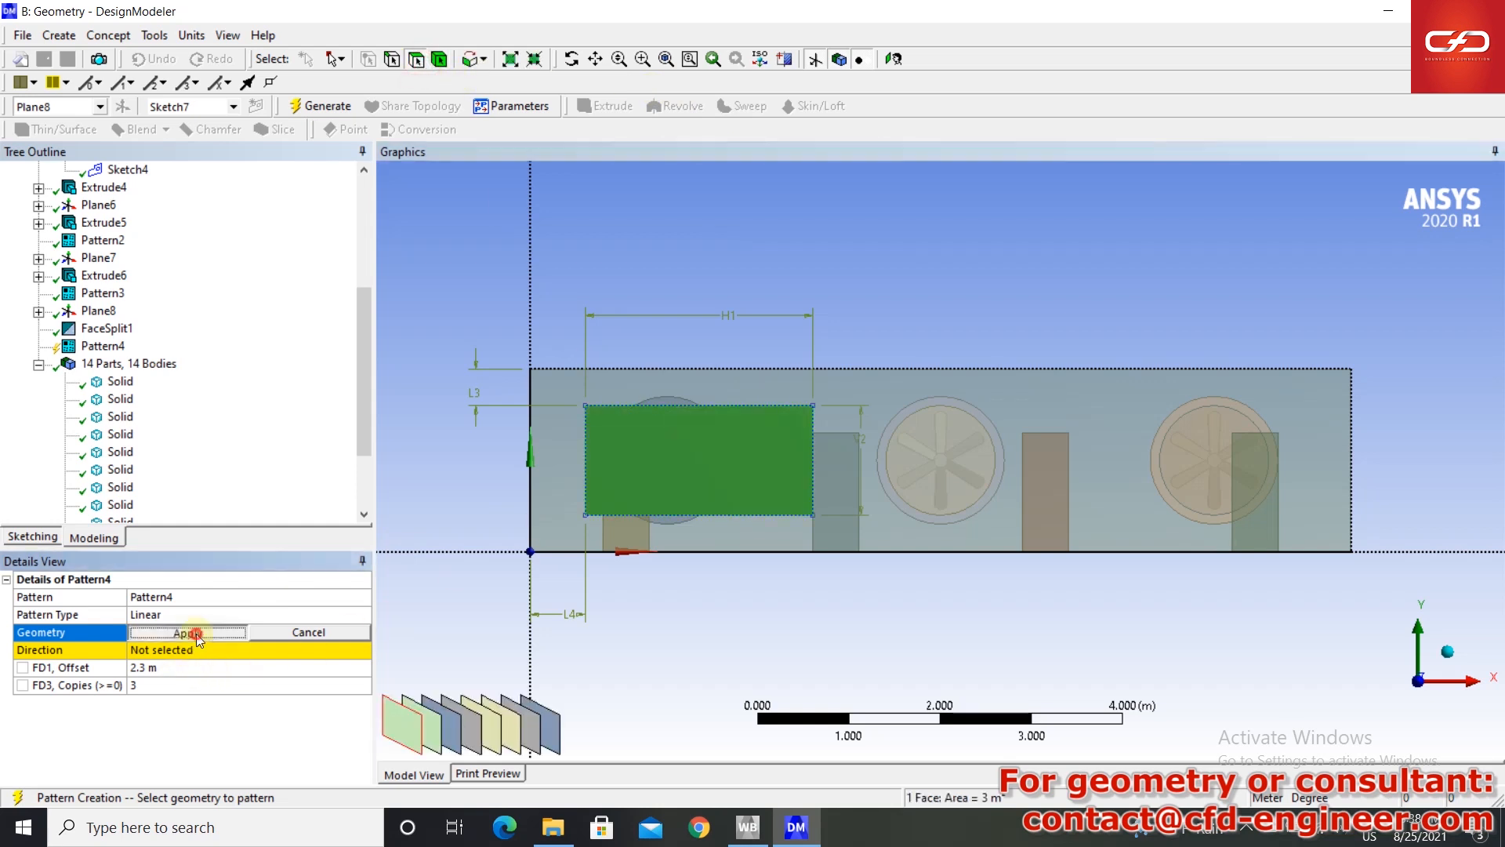
pyautogui.click(826, 370)
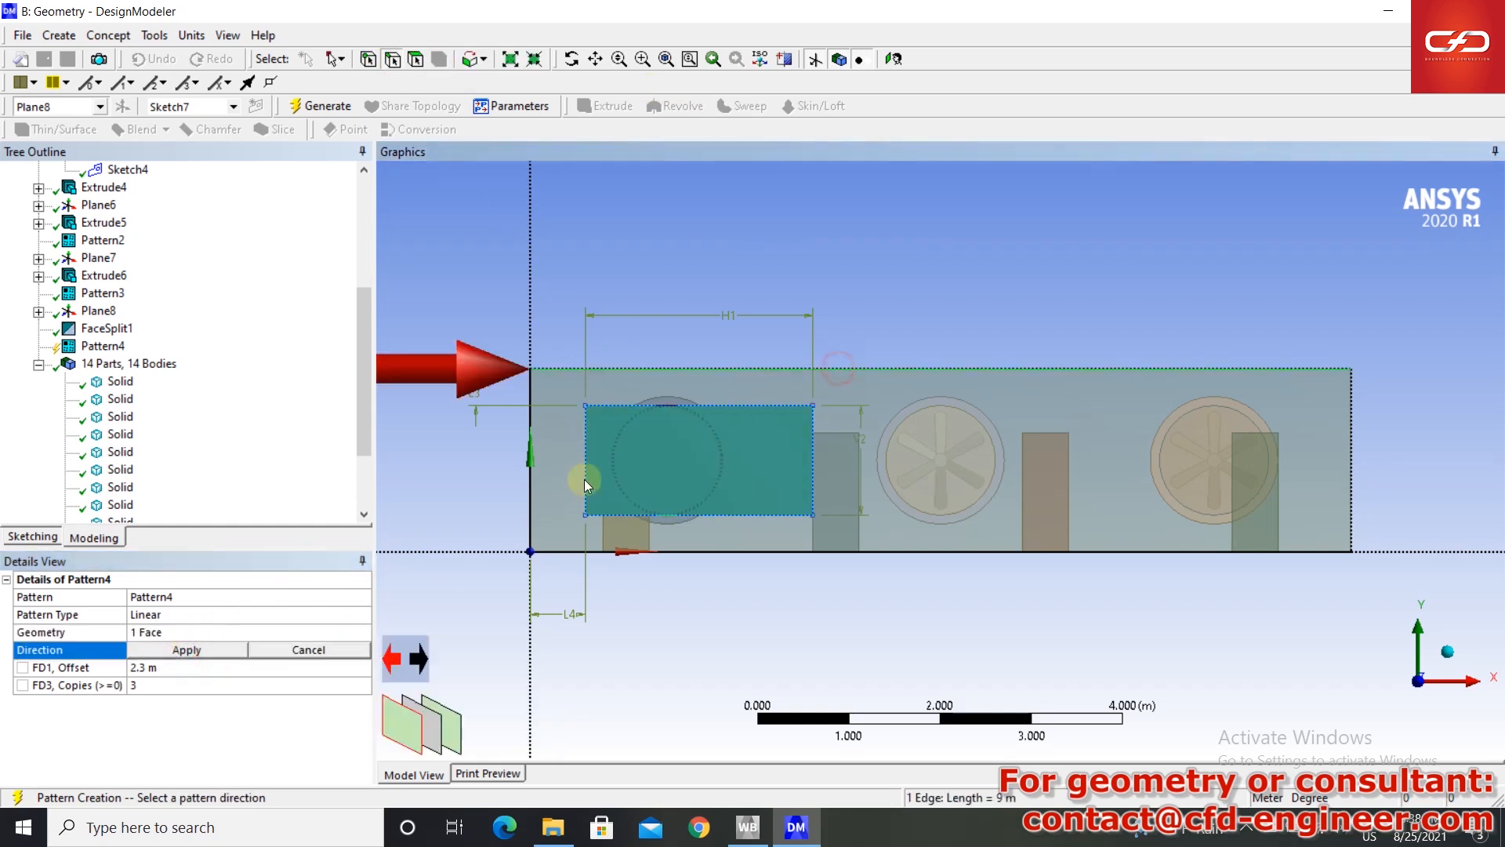
pyautogui.click(166, 651)
# - Set the pattern to 1 copy with a 5.3 m offset and generate it
pyautogui.click(163, 682)
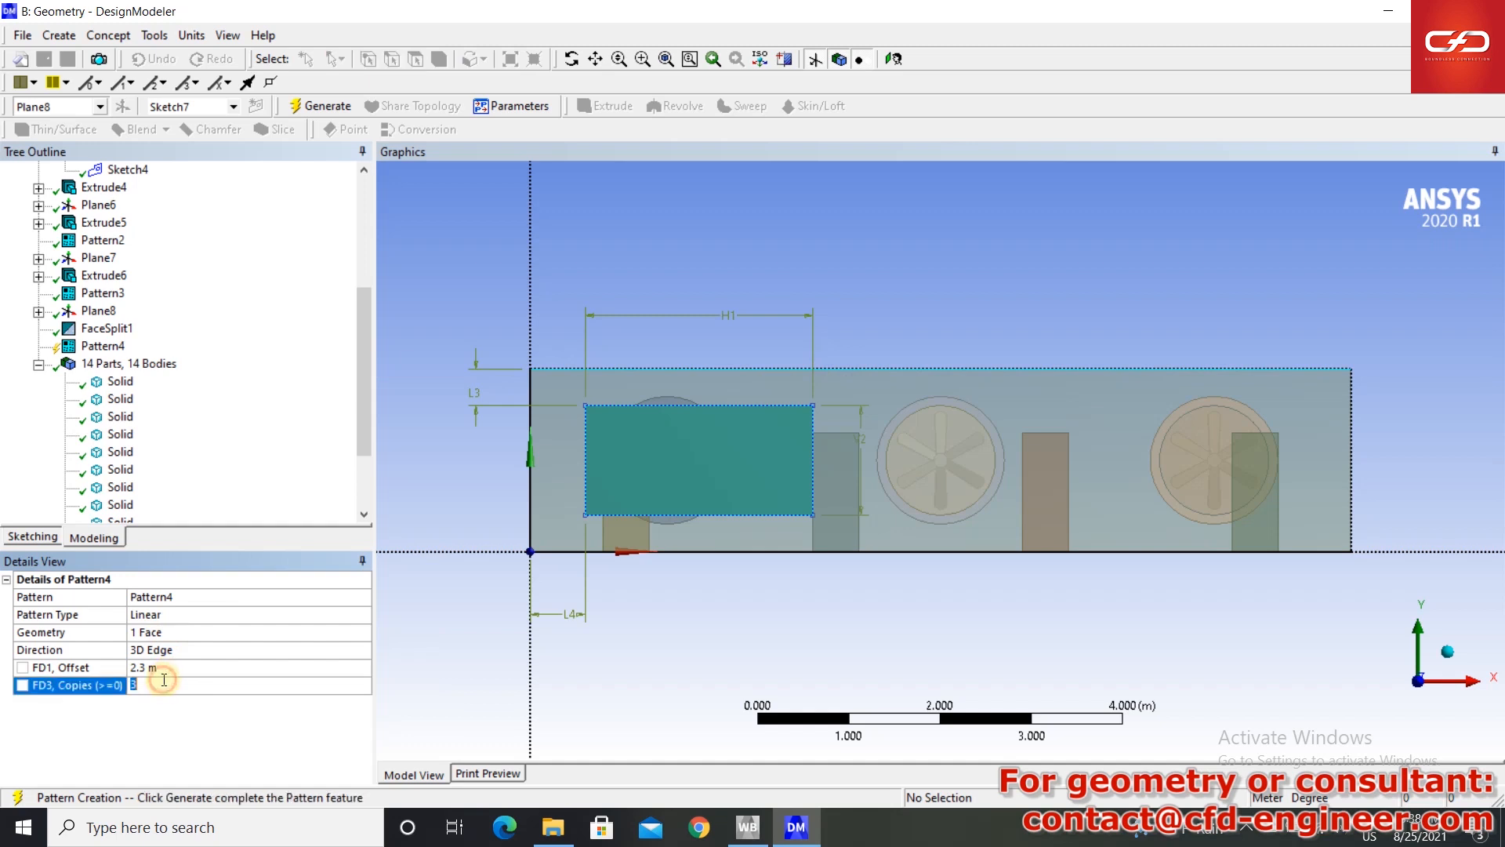
pyautogui.click(169, 667)
pyautogui.write('5')
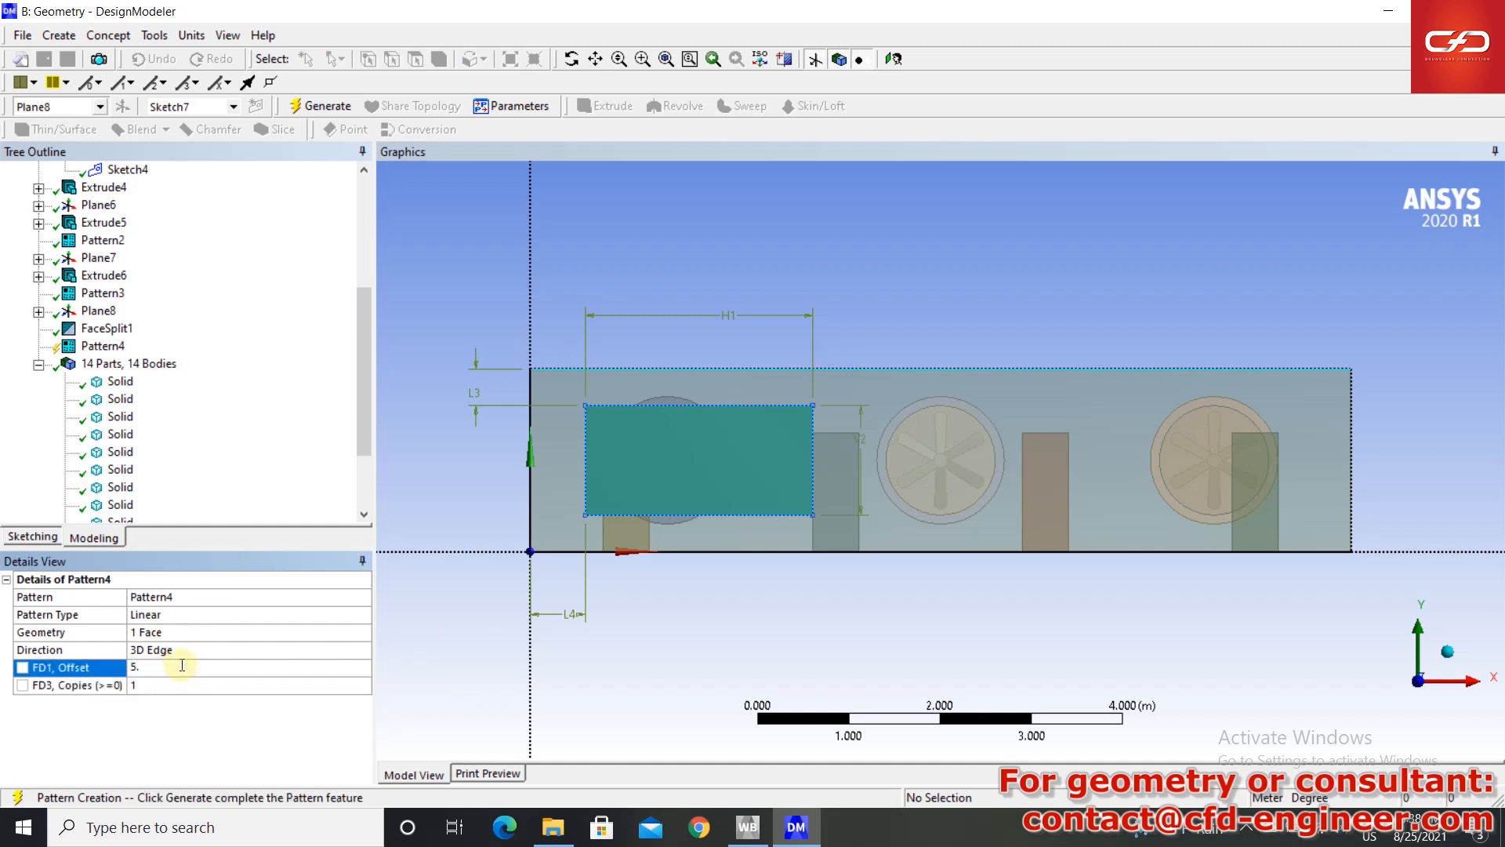
pyautogui.click(328, 107)
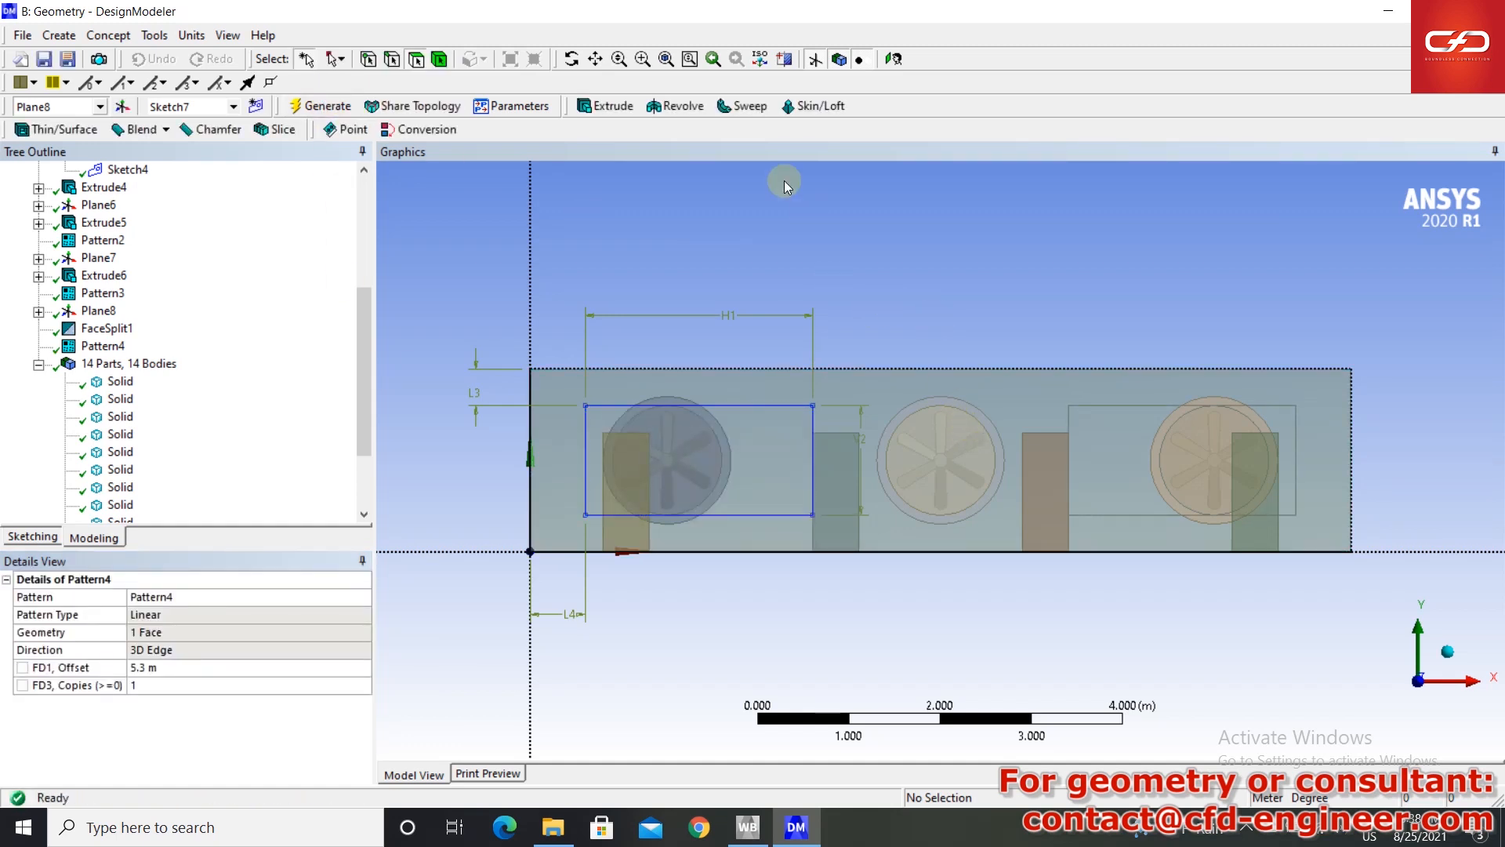
# - Rename the last long block body in the tree as cage 4
pyautogui.click(1070, 420)
pyautogui.scroll(-3, 1160, 269)
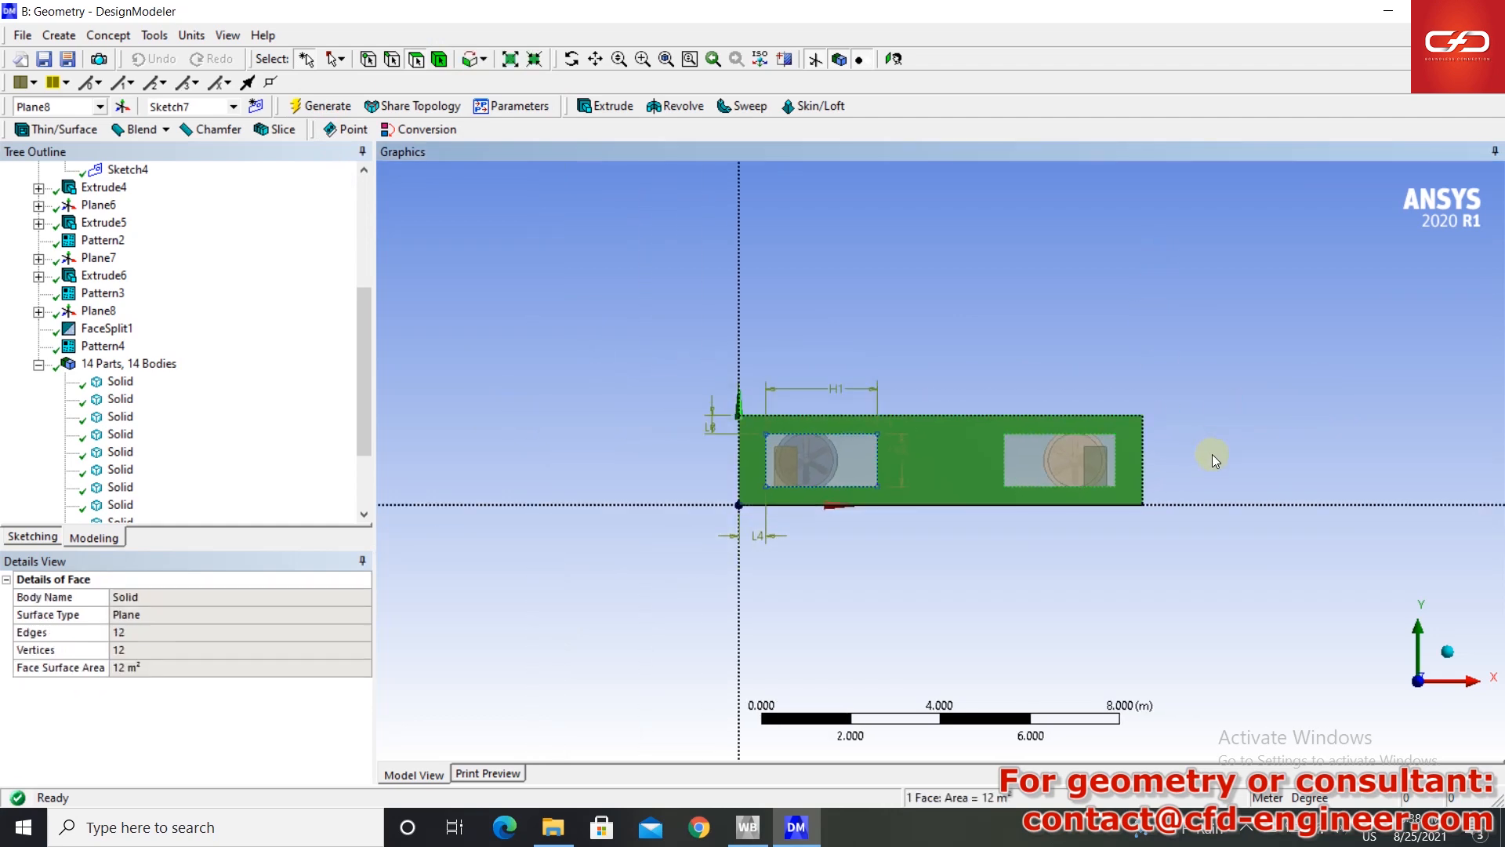
pyautogui.moveTo(1221, 460); pyautogui.dragTo(952, 602, button='middle')
pyautogui.click(952, 602)
pyautogui.click(121, 504)
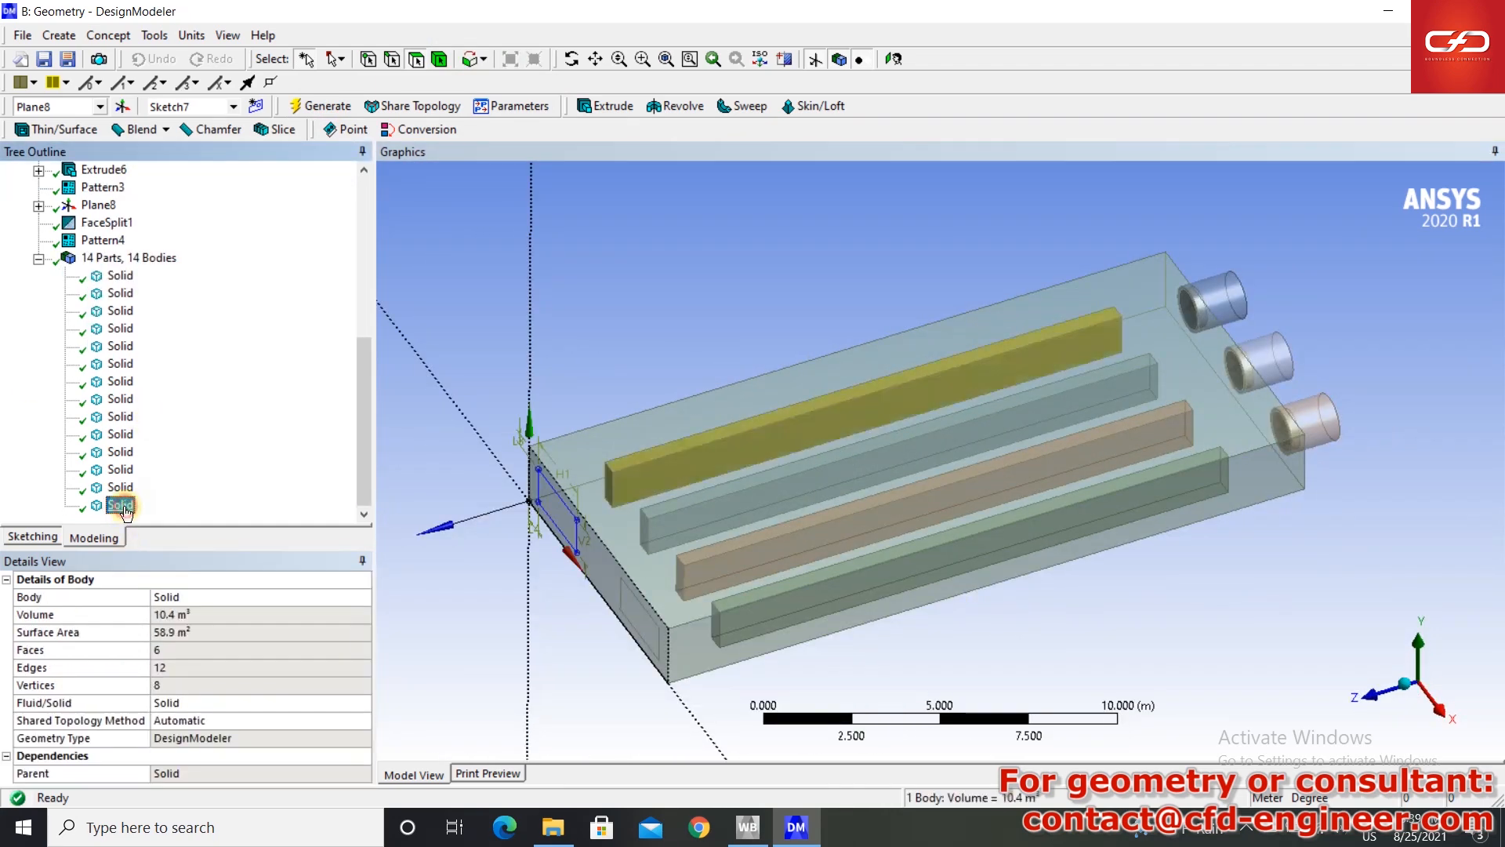
pyautogui.write('cage 4')
pyautogui.press('Return')
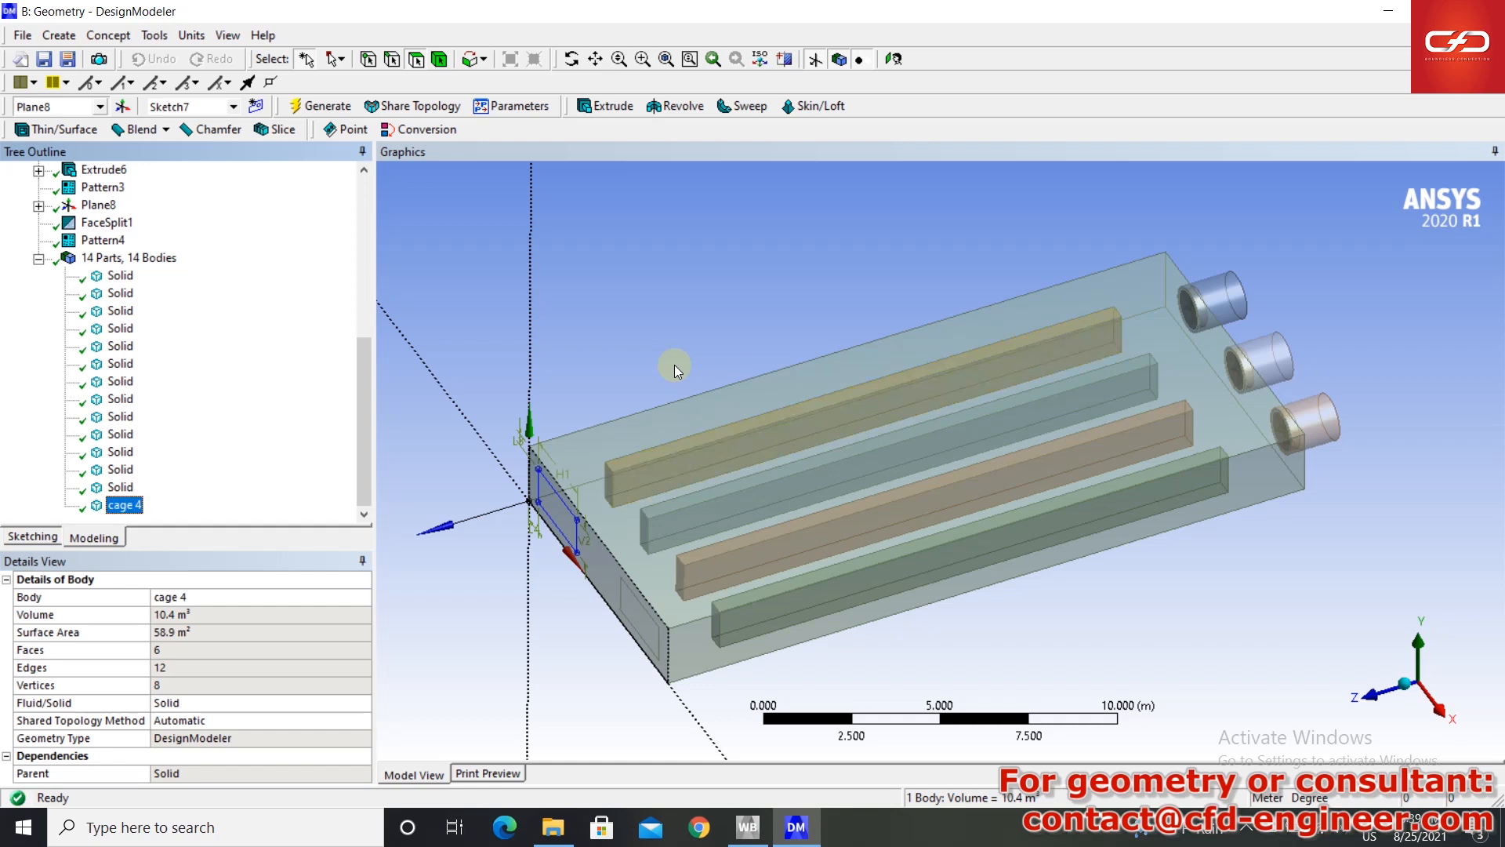
# - Rename the two unnamed block bodies directly above cage 4 in the tree as cage 3 and cage 2
pyautogui.click(142, 469)
pyautogui.press('F2')
pyautogui.write('cage 3')
pyautogui.press('Return')
pyautogui.press('Up')
pyautogui.press('F2')
pyautogui.write('cage 2')
pyautogui.press('Return')
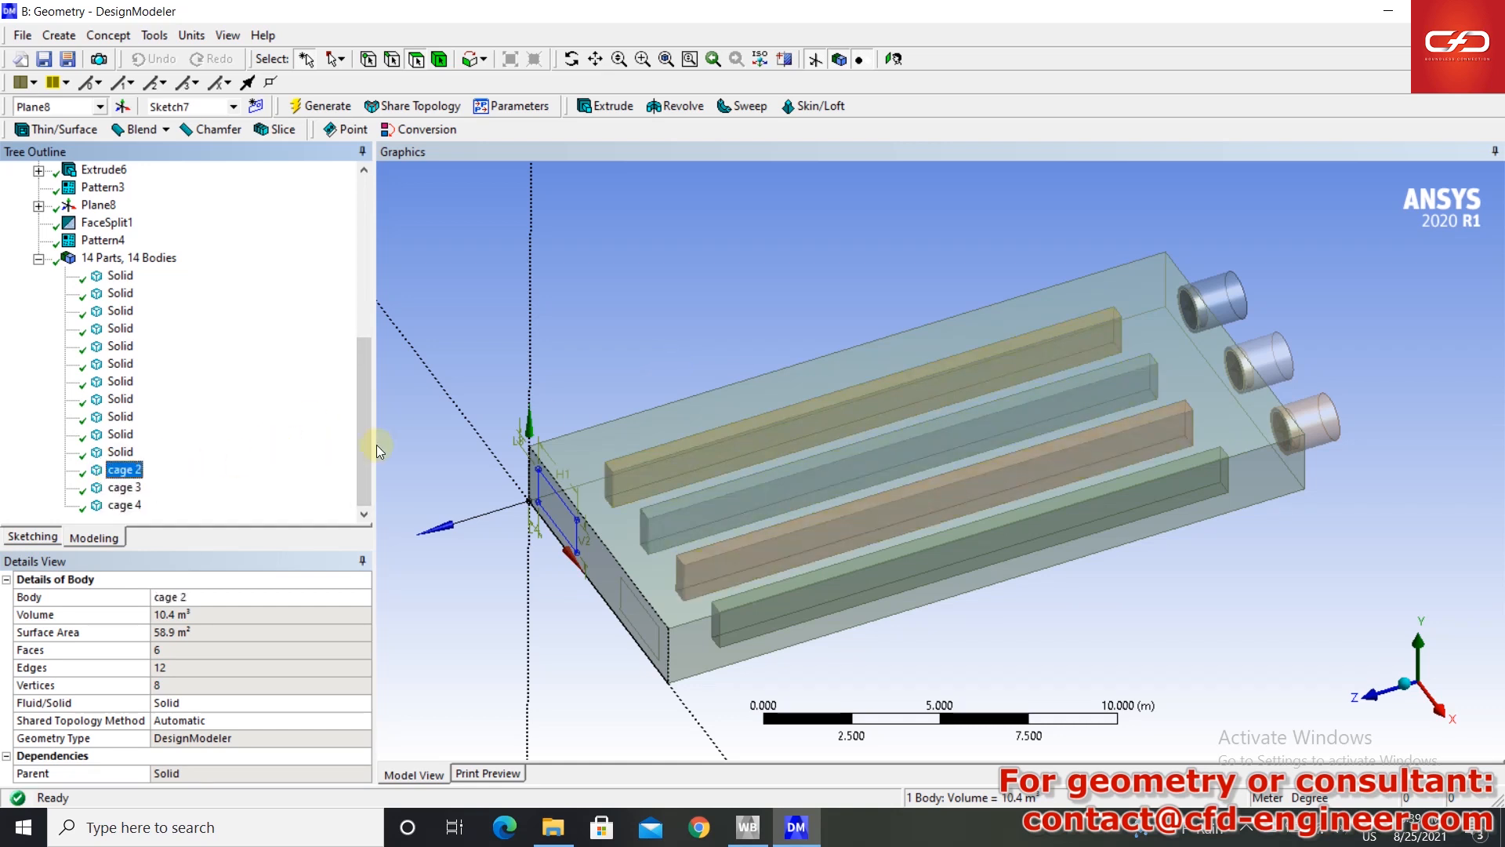
# - Rename the remaining long block body as cage 1
pyautogui.click(132, 455)
pyautogui.press('F2')
pyautogui.write('cage 1')
pyautogui.press('Return')
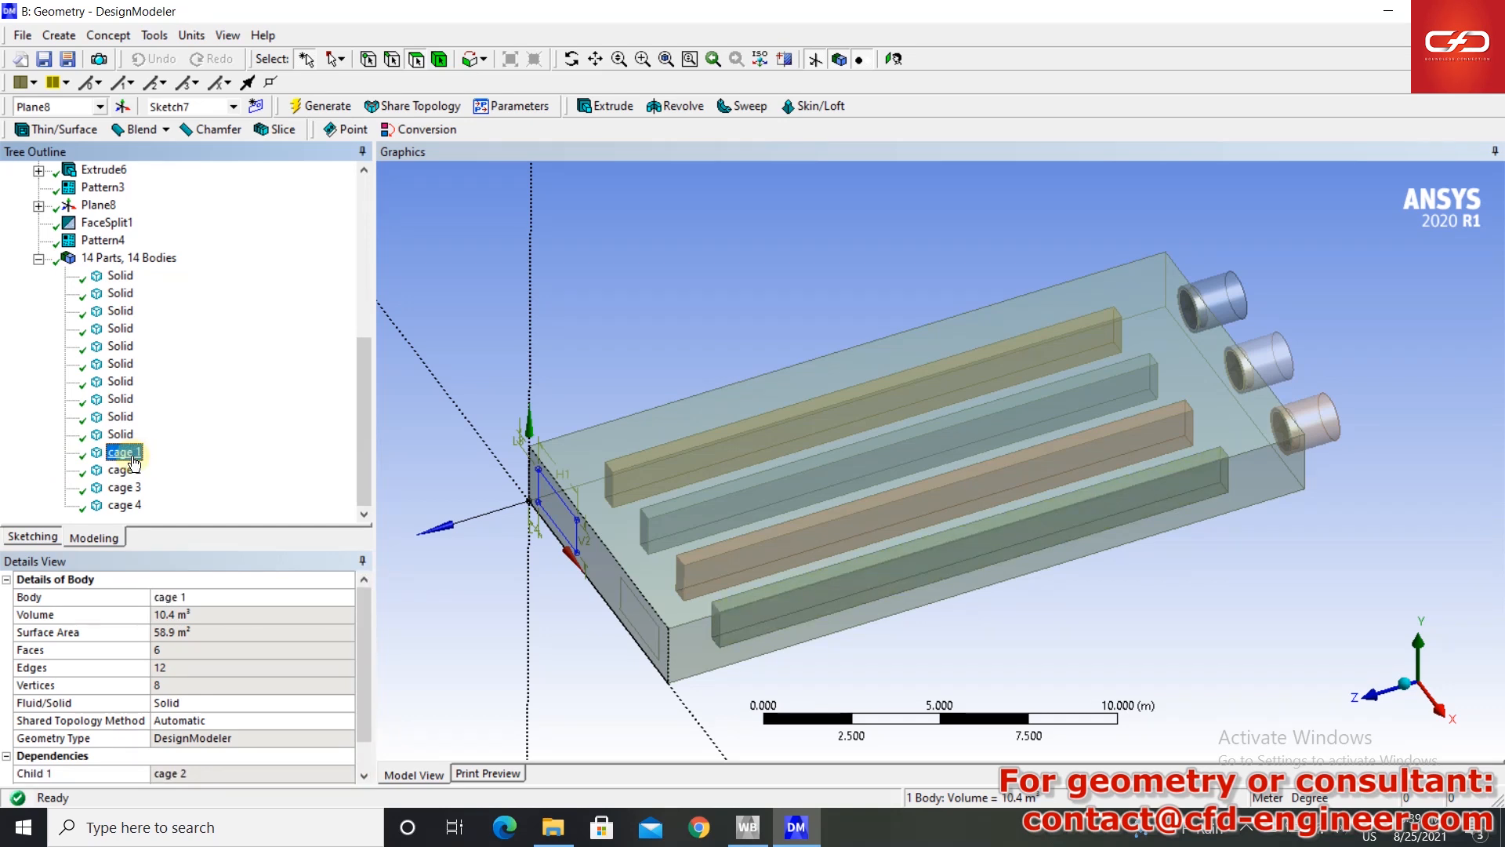
# - Unite the three outer fan cylinder bodies with the large box body in a Boolean operation and generate it
pyautogui.click(123, 434)
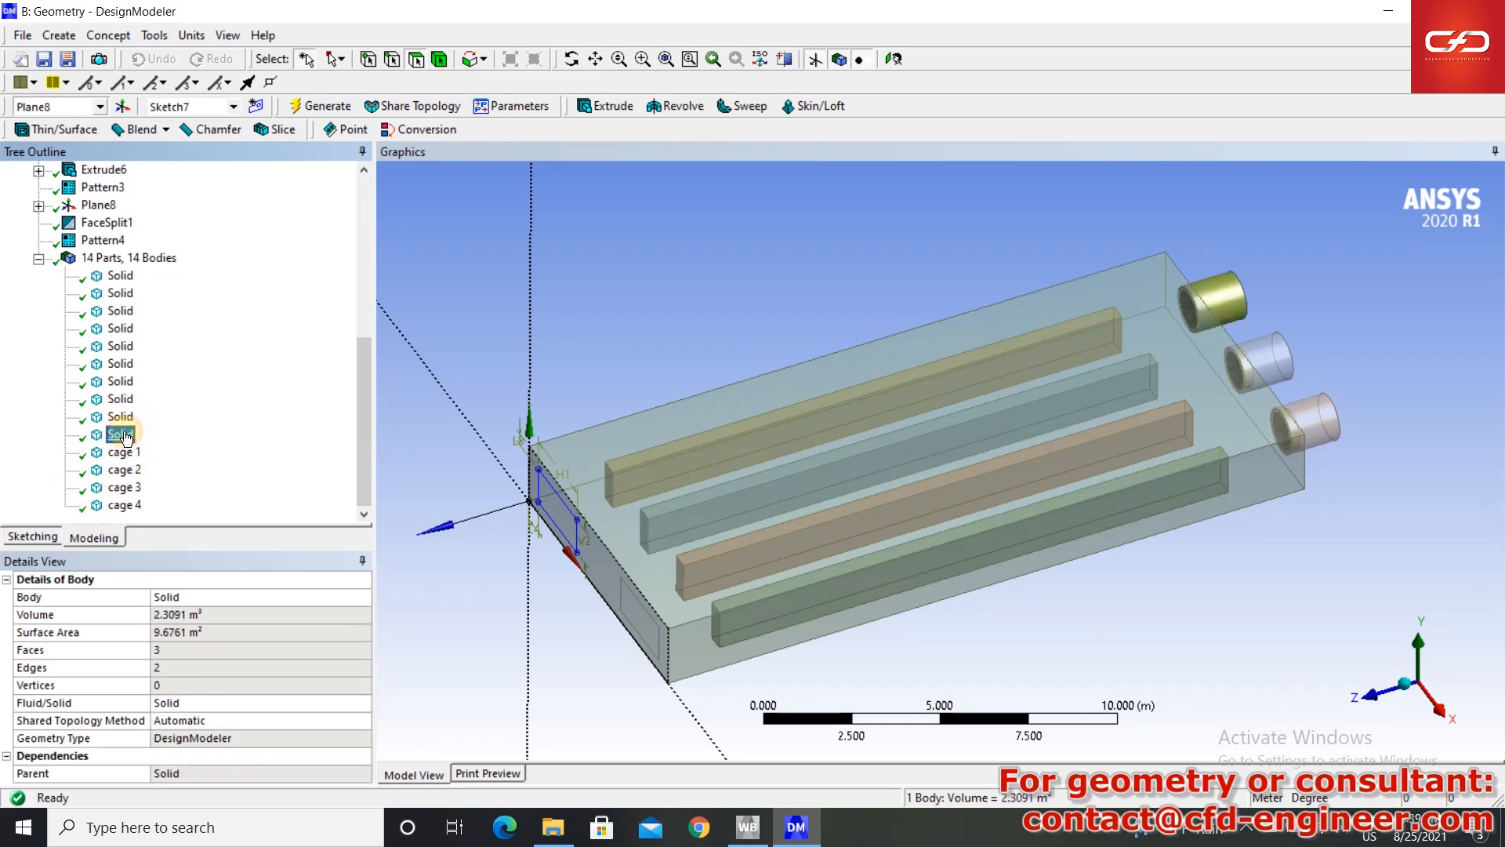
pyautogui.click(125, 418)
pyautogui.click(123, 400)
pyautogui.click(128, 432)
pyautogui.click(578, 143)
pyautogui.click(59, 35)
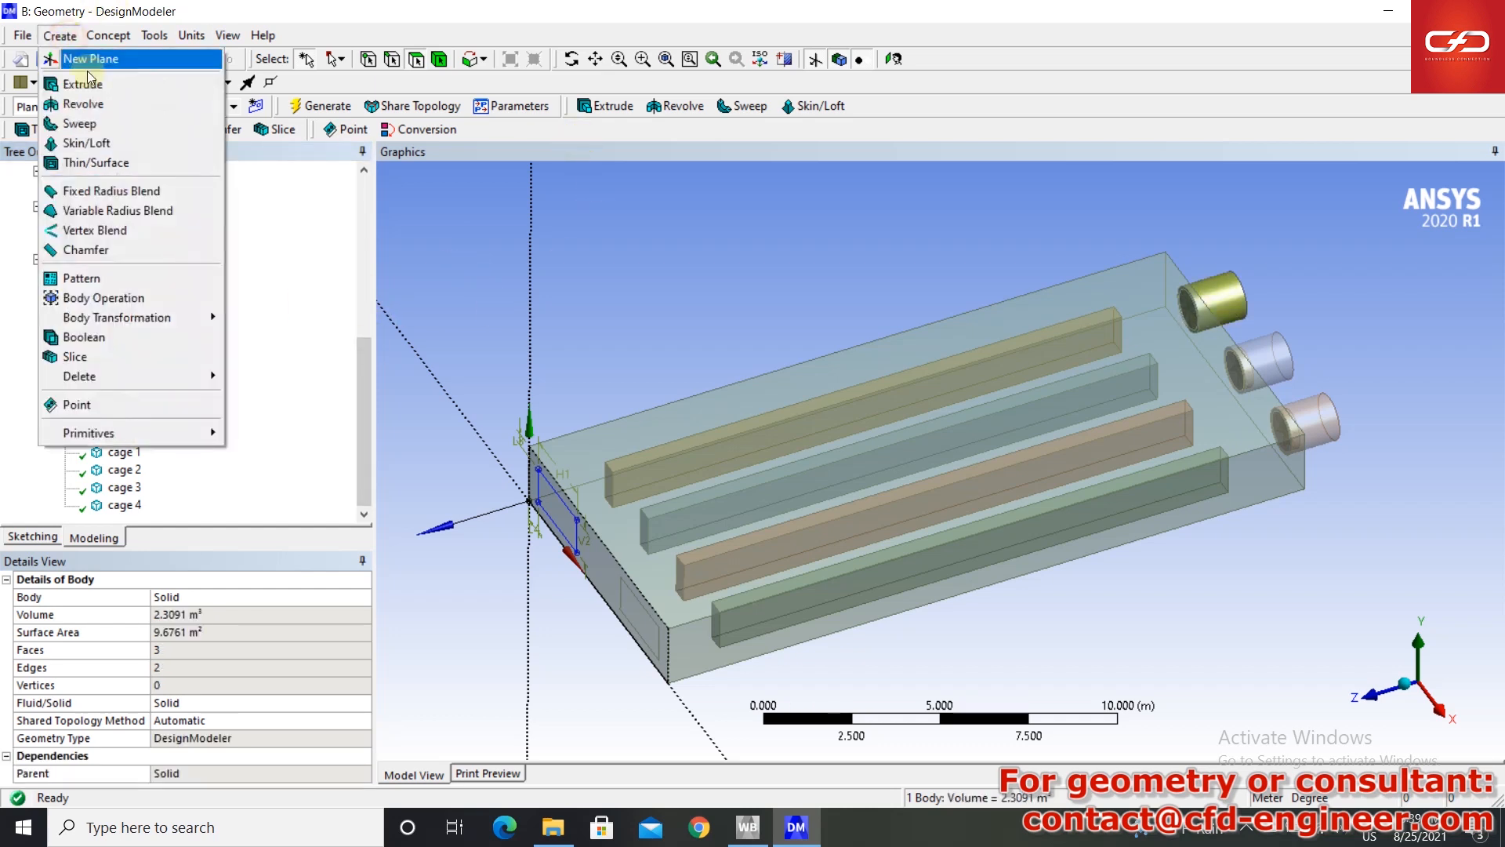
pyautogui.click(116, 333)
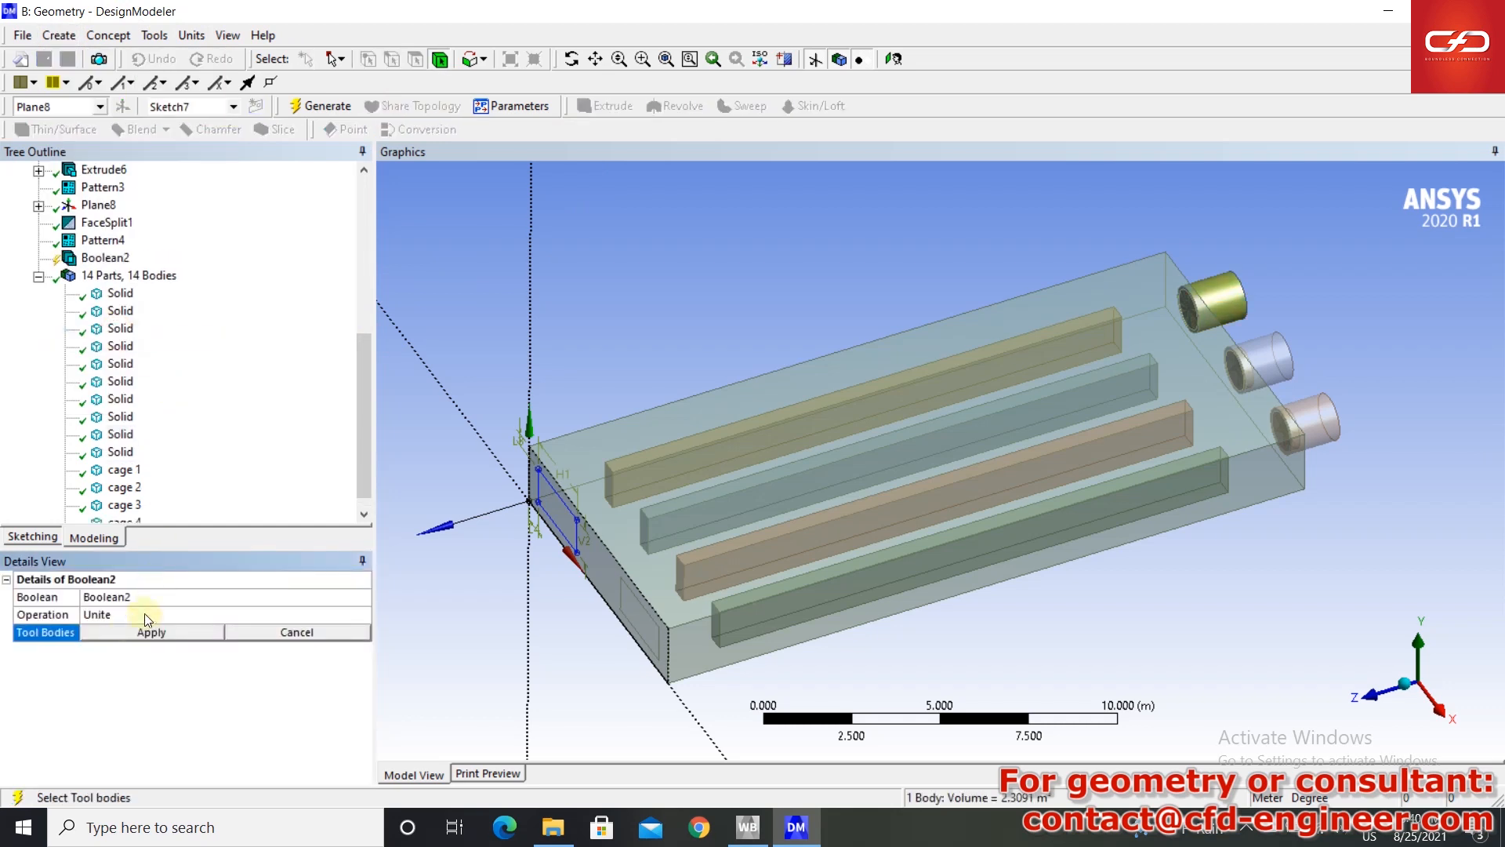
pyautogui.click(122, 452)
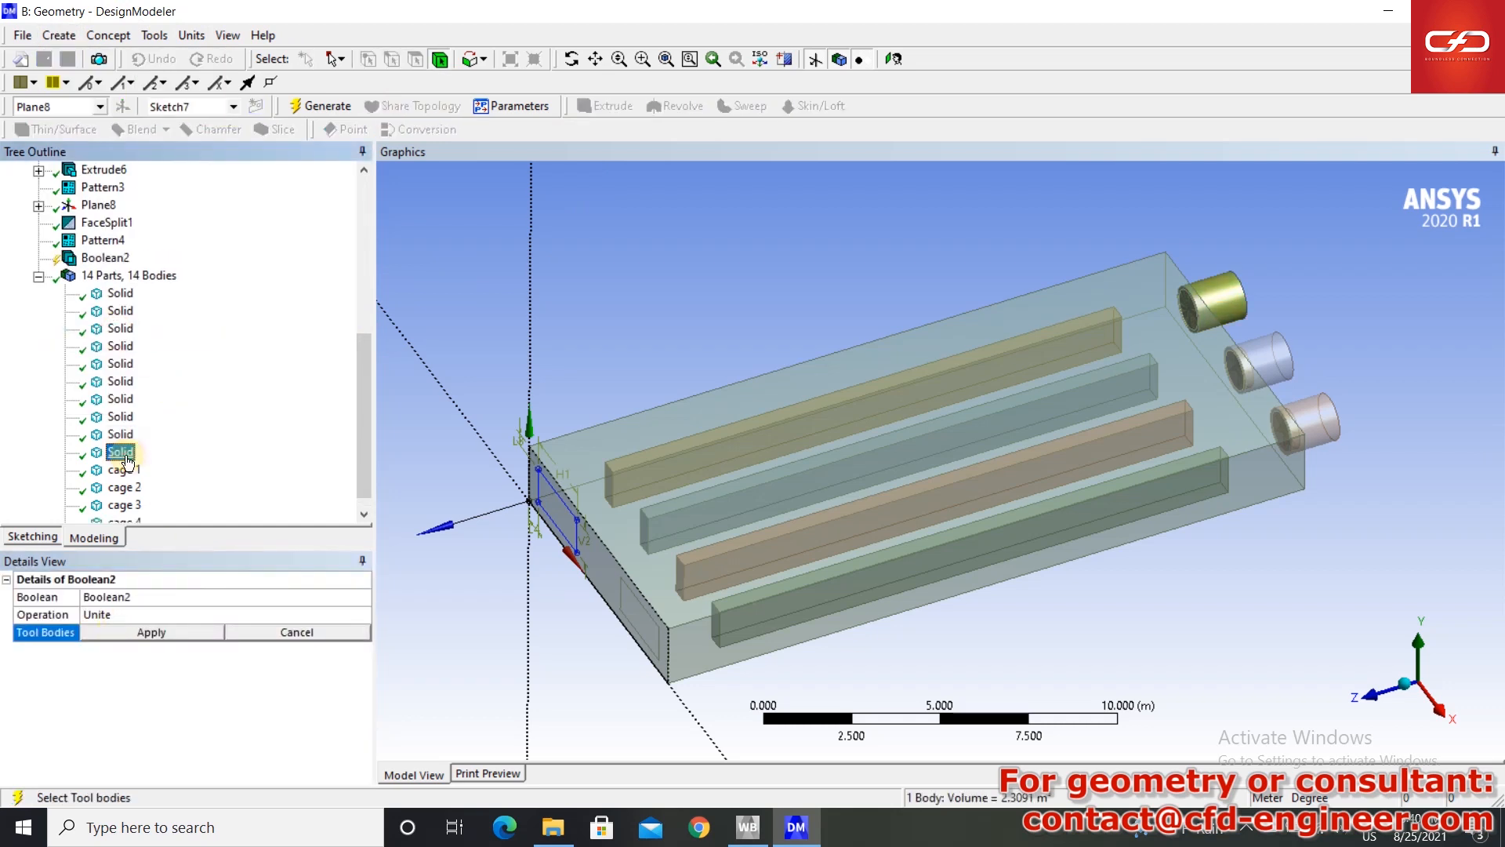
pyautogui.keyDown('ctrl'); pyautogui.click(122, 399); pyautogui.keyUp('ctrl')
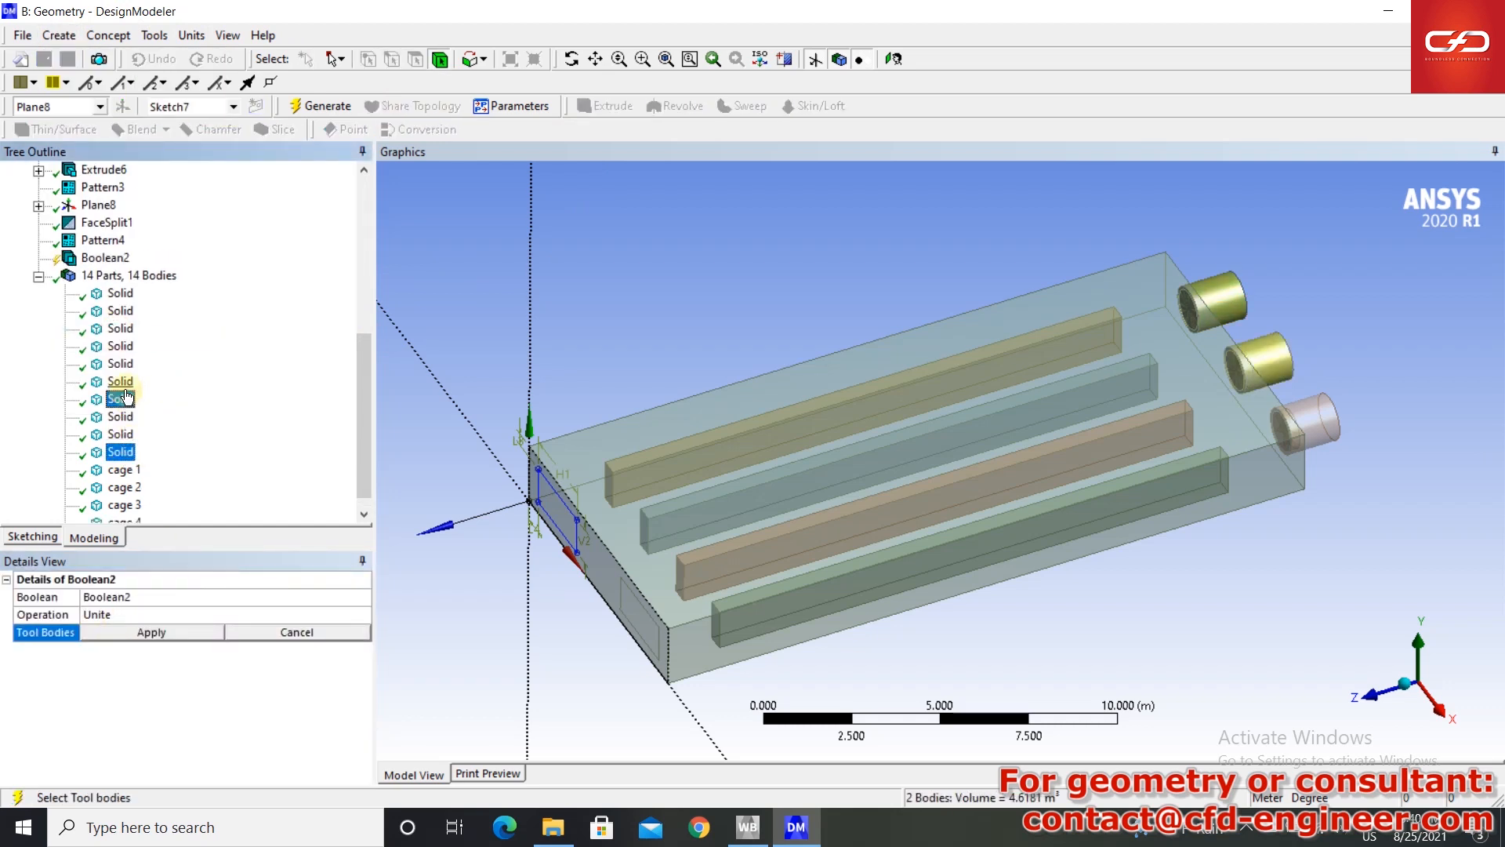
pyautogui.keyDown('ctrl'); pyautogui.click(121, 347); pyautogui.keyUp('ctrl')
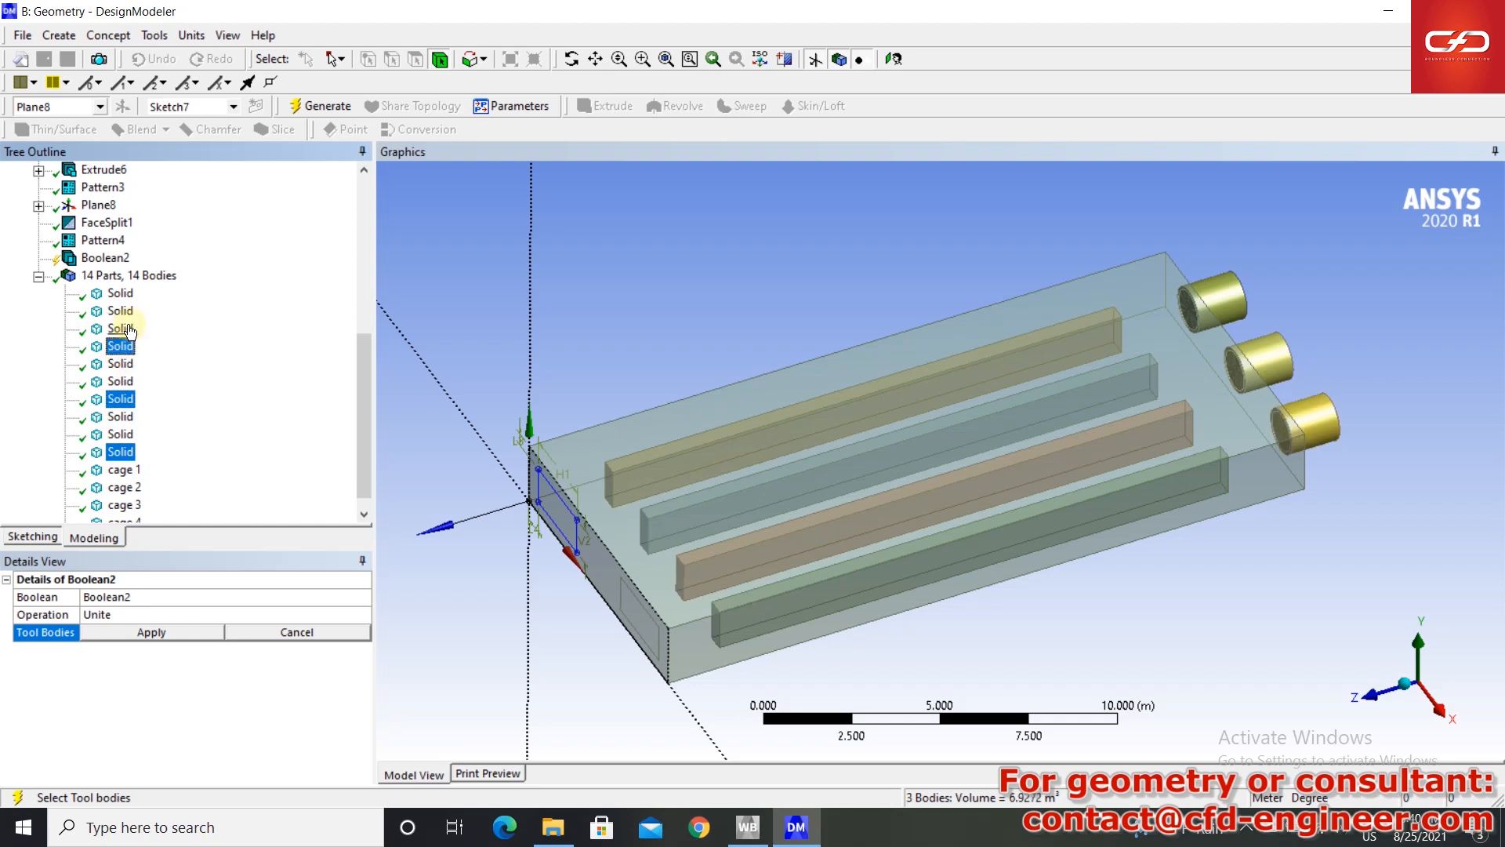
pyautogui.keyDown('ctrl'); pyautogui.click(122, 329); pyautogui.keyUp('ctrl')
pyautogui.click(168, 633)
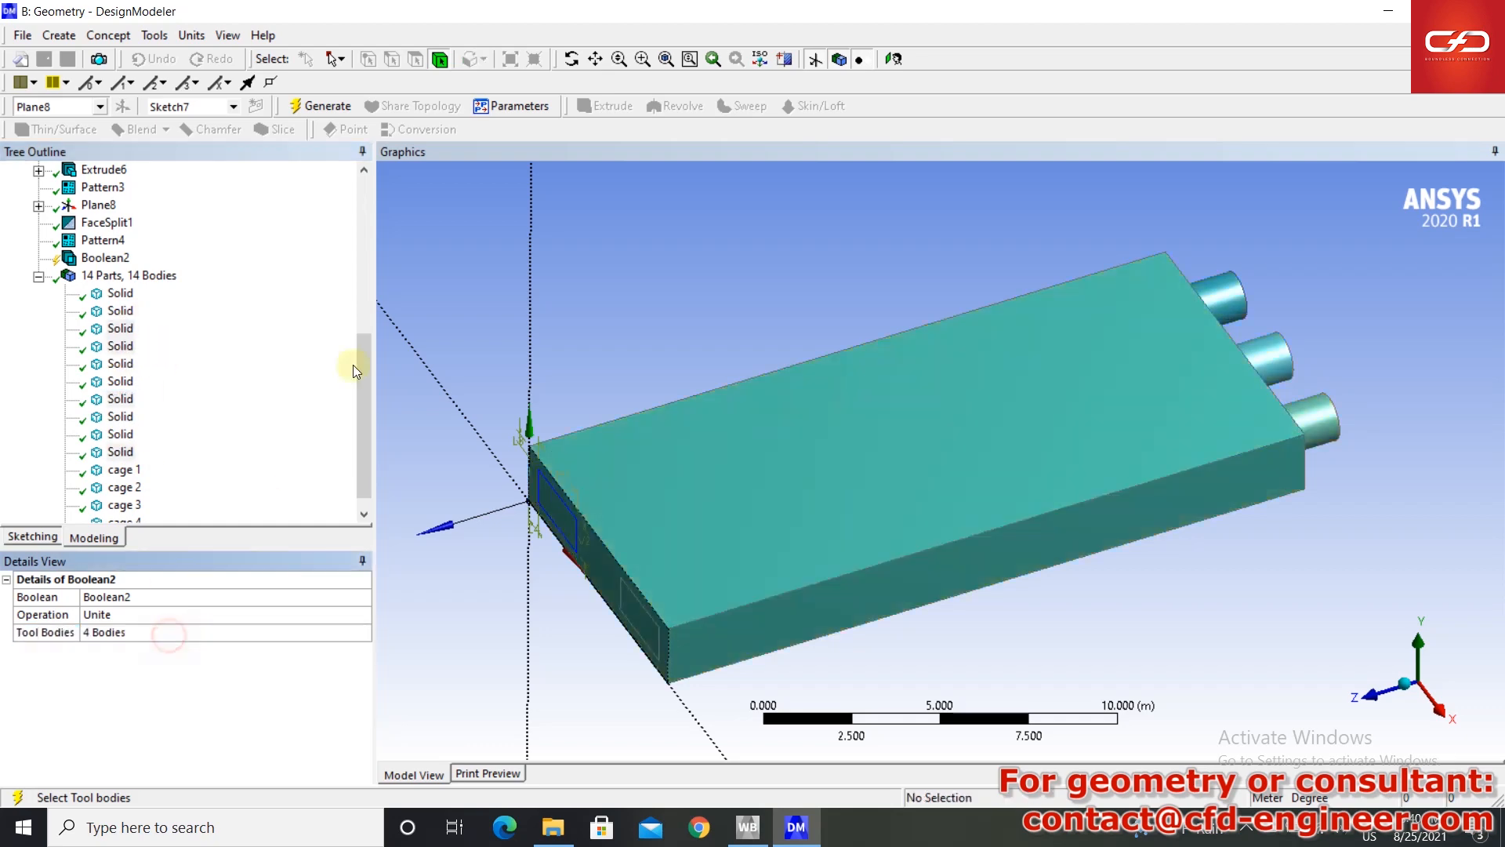
pyautogui.click(340, 110)
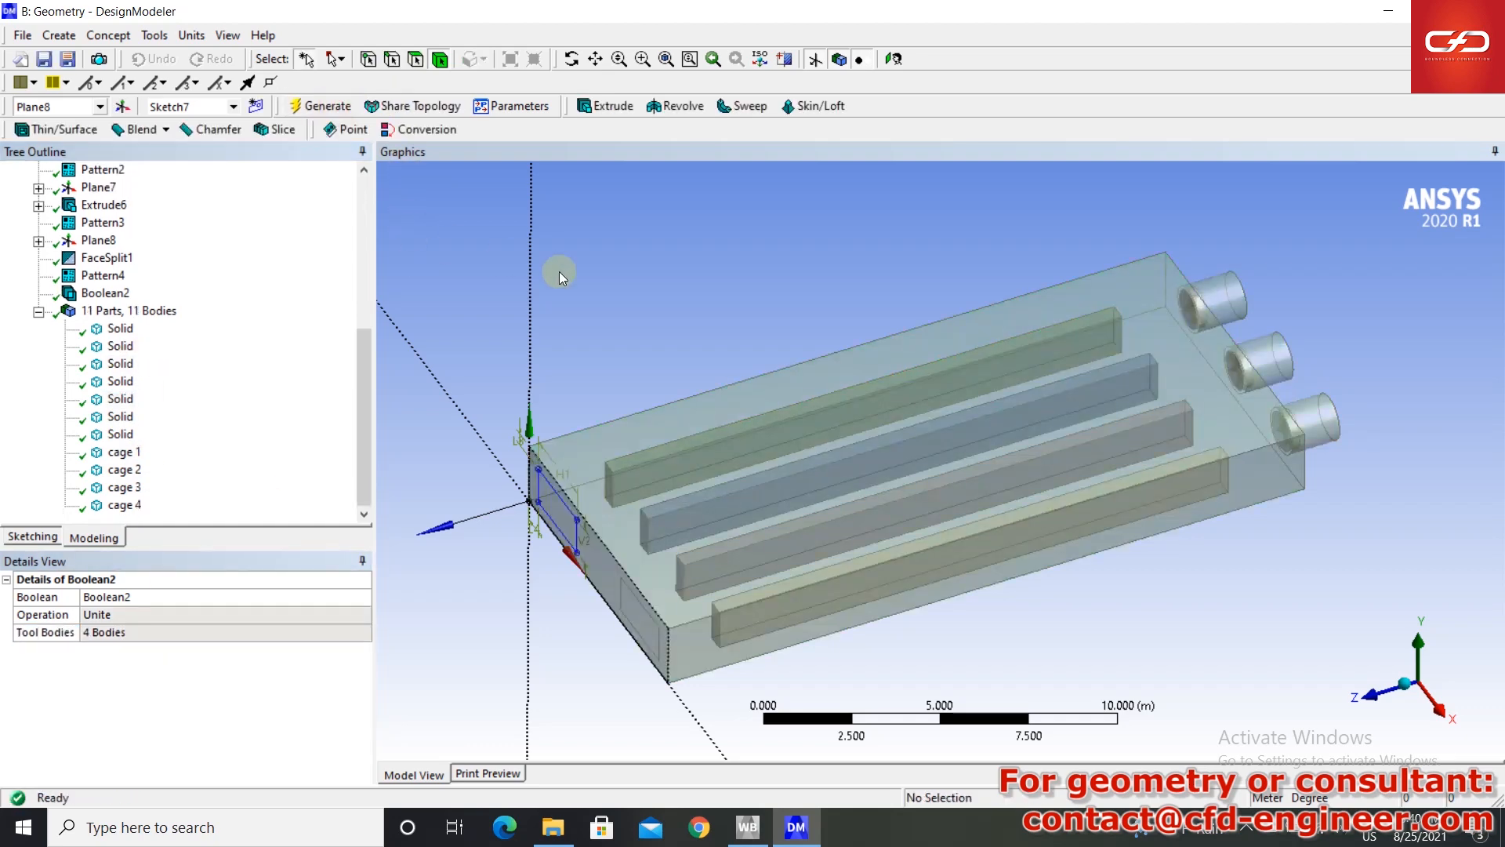
# - Find the united box-and-cylinders body in the tree and rename it as domain
pyautogui.keyDown('ctrl'); pyautogui.moveTo(1213, 478); pyautogui.dragTo(1131, 498, button='middle'); pyautogui.keyUp('ctrl')
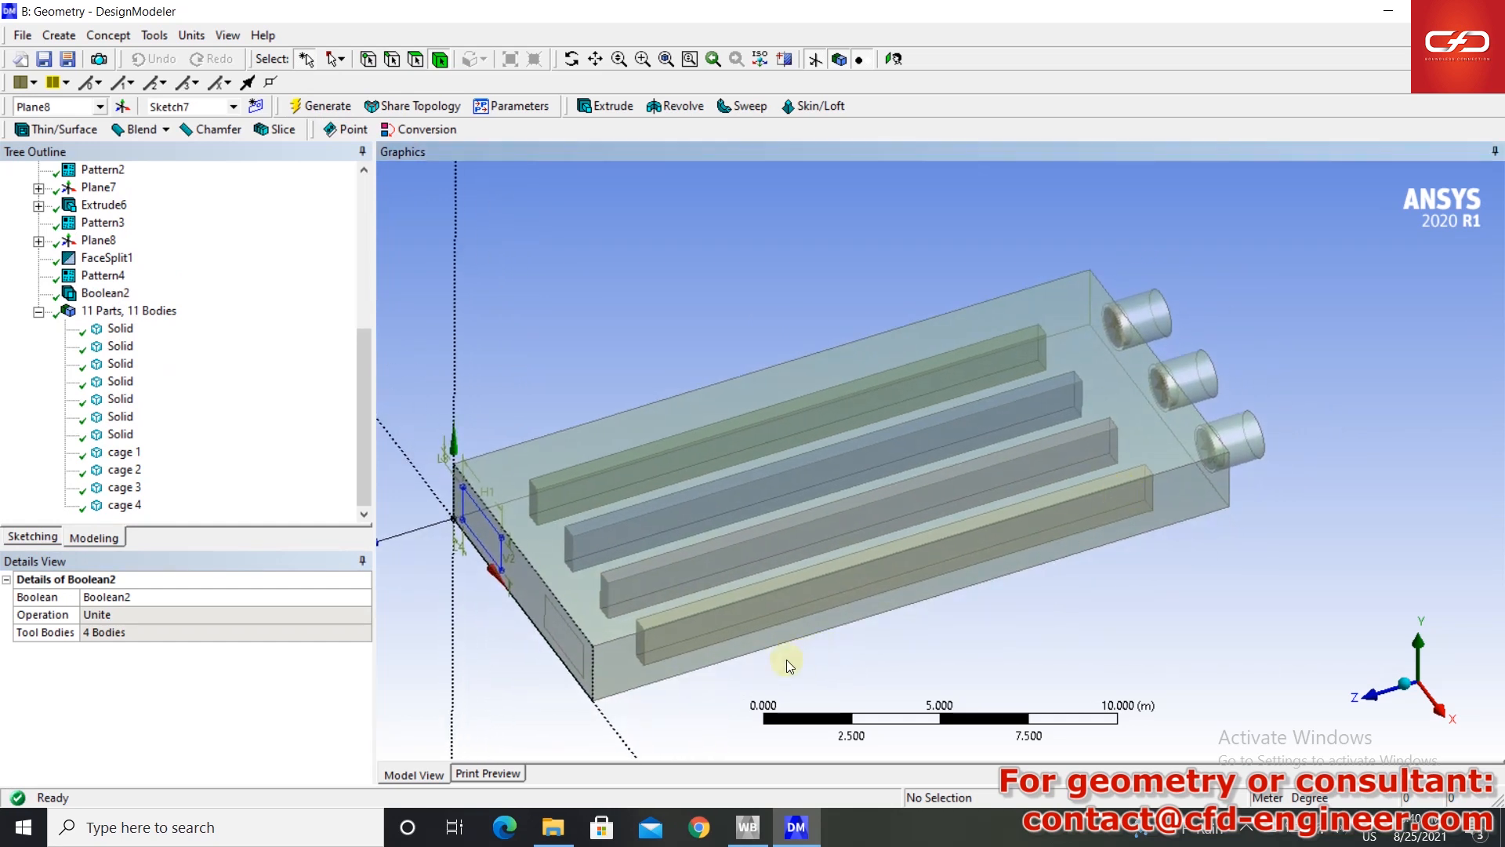
pyautogui.click(120, 434)
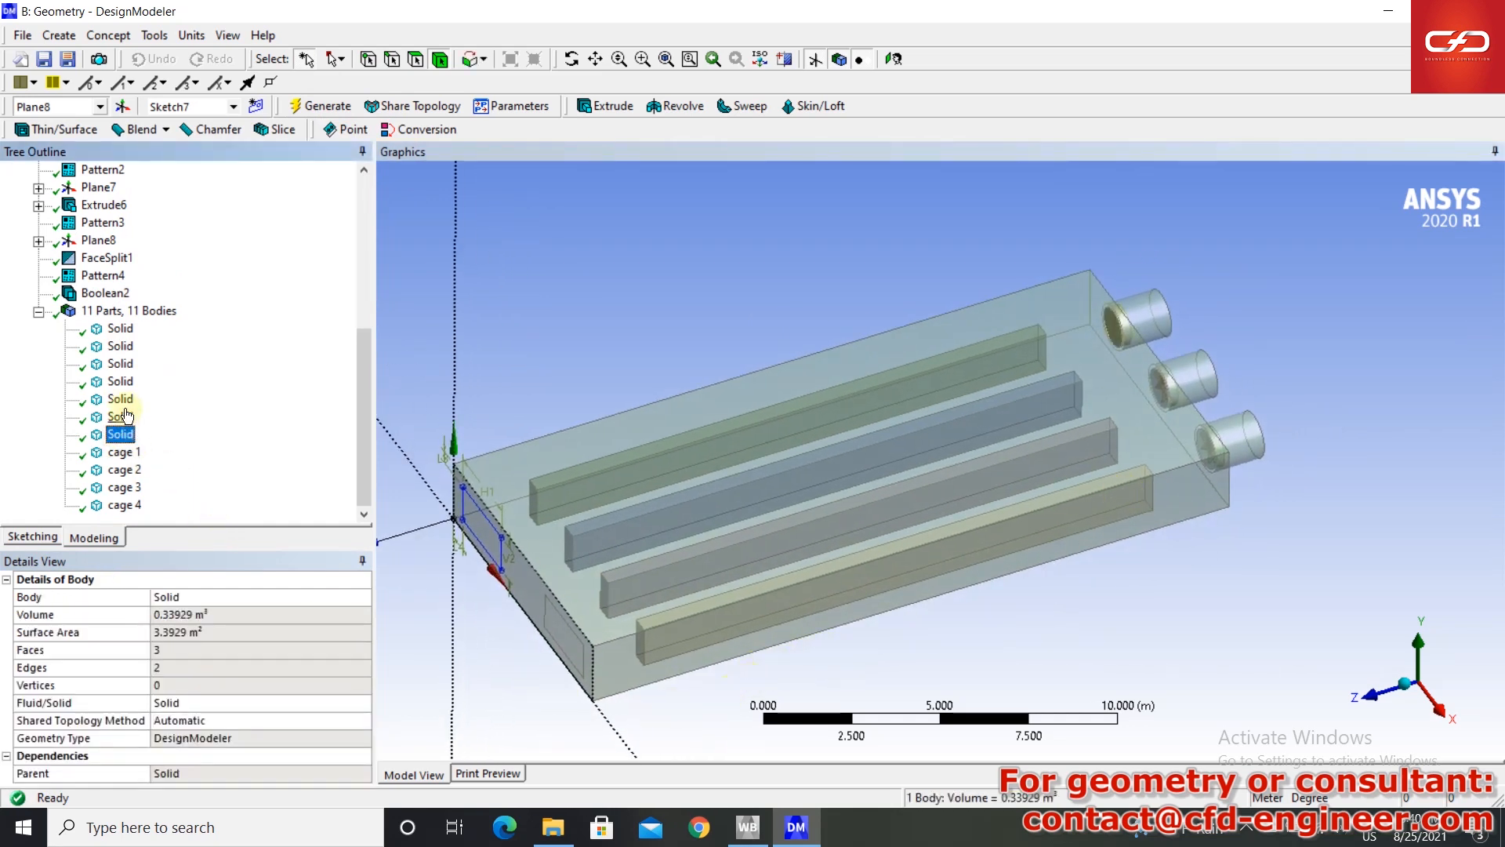
pyautogui.click(120, 328)
pyautogui.click(120, 345)
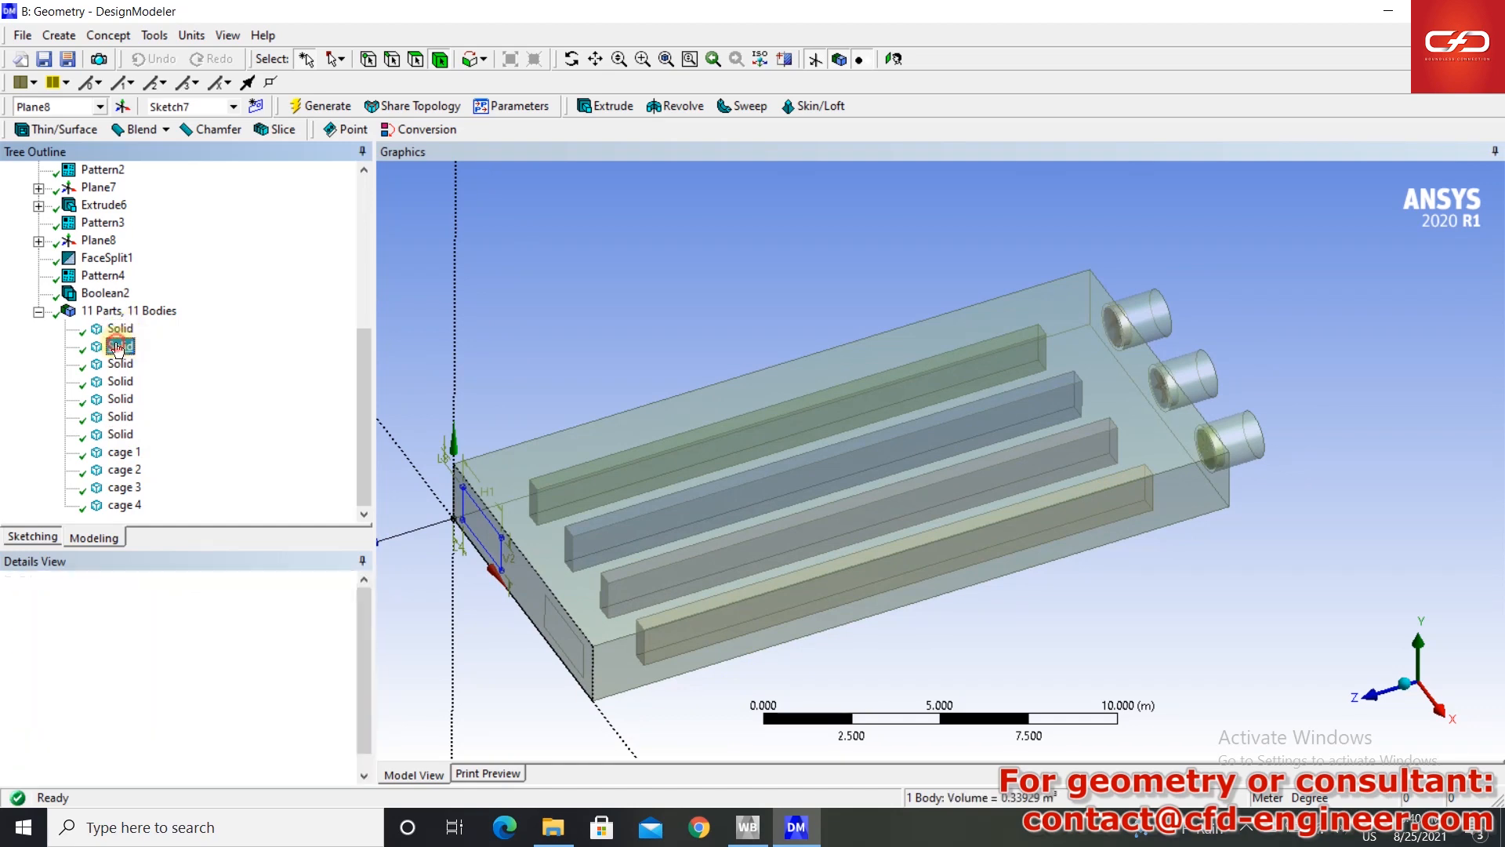
pyautogui.click(121, 364)
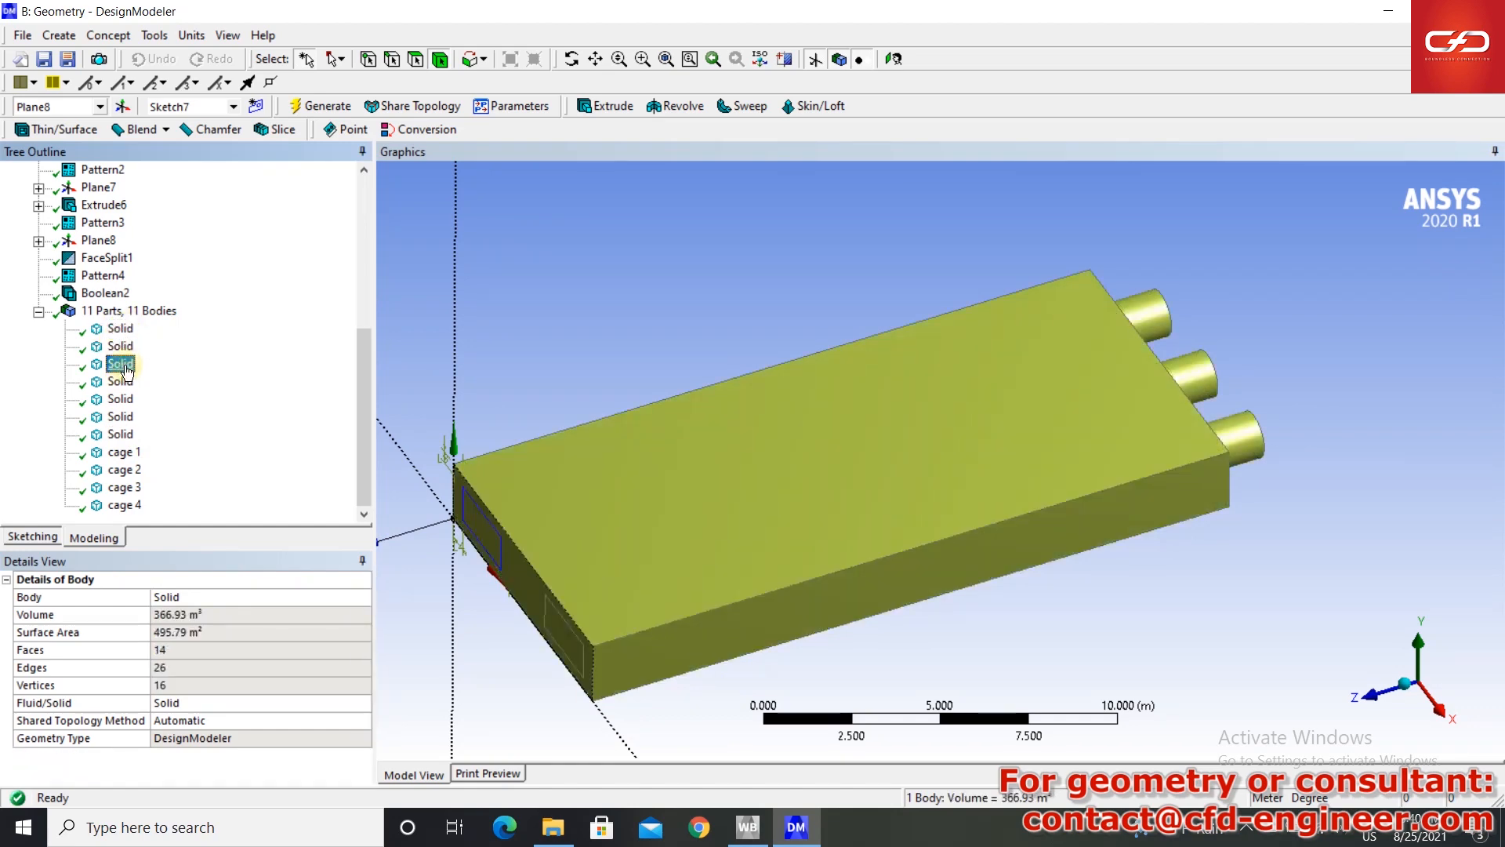
pyautogui.write('d')
pyautogui.press('Return')
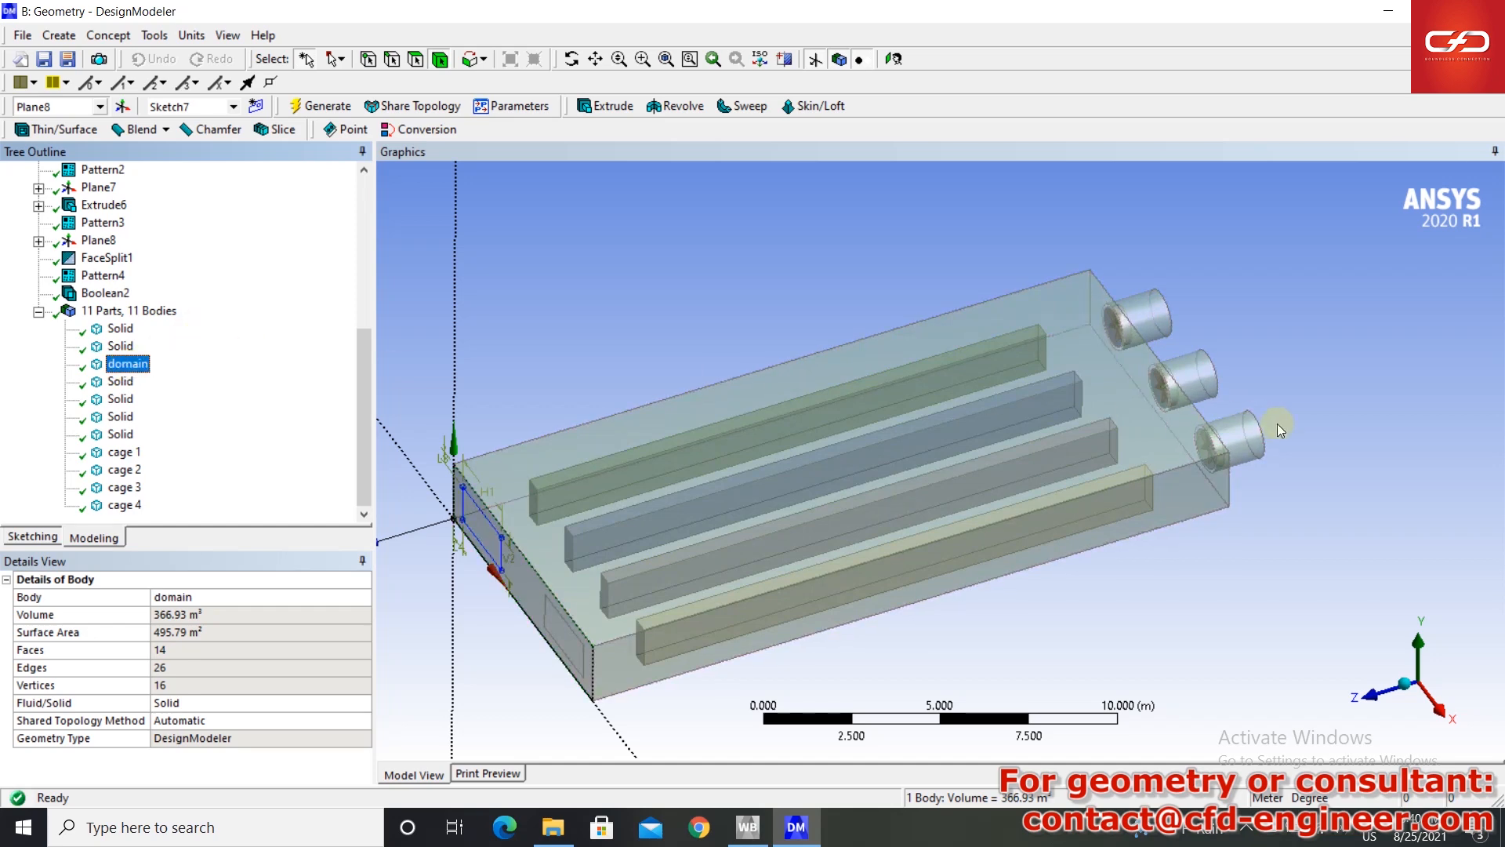
# - Rename the first fan's blade body as blade1 and its surrounding disc body as rotating domain 1
pyautogui.scroll(4, 1286, 439)
pyautogui.keyDown('ctrl'); pyautogui.moveTo(1305, 458); pyautogui.dragTo(806, 512, button='middle'); pyautogui.keyUp('ctrl')
pyautogui.scroll(3, 914, 504)
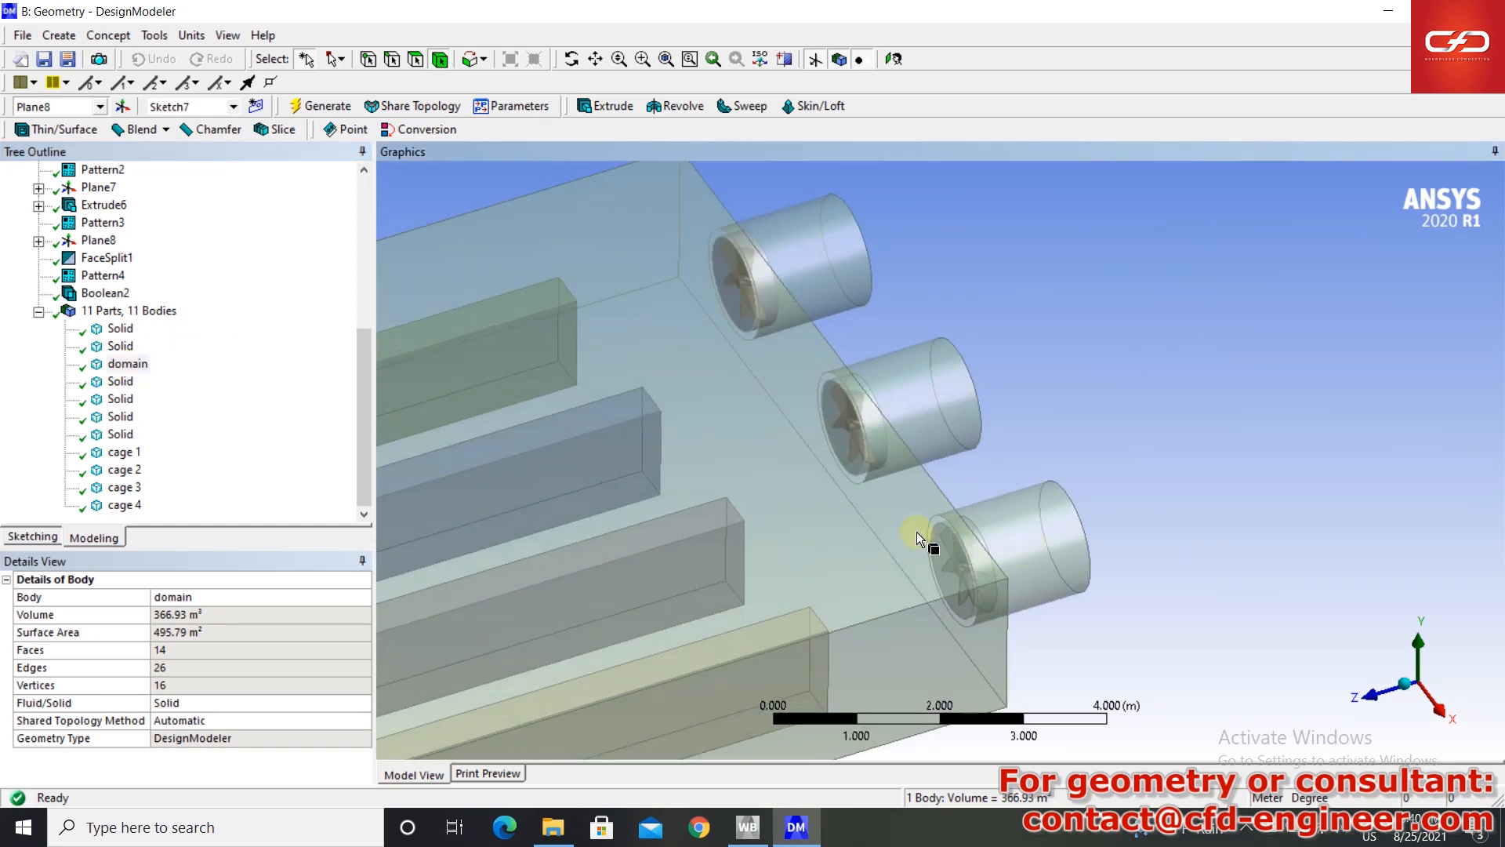
pyautogui.click(112, 329)
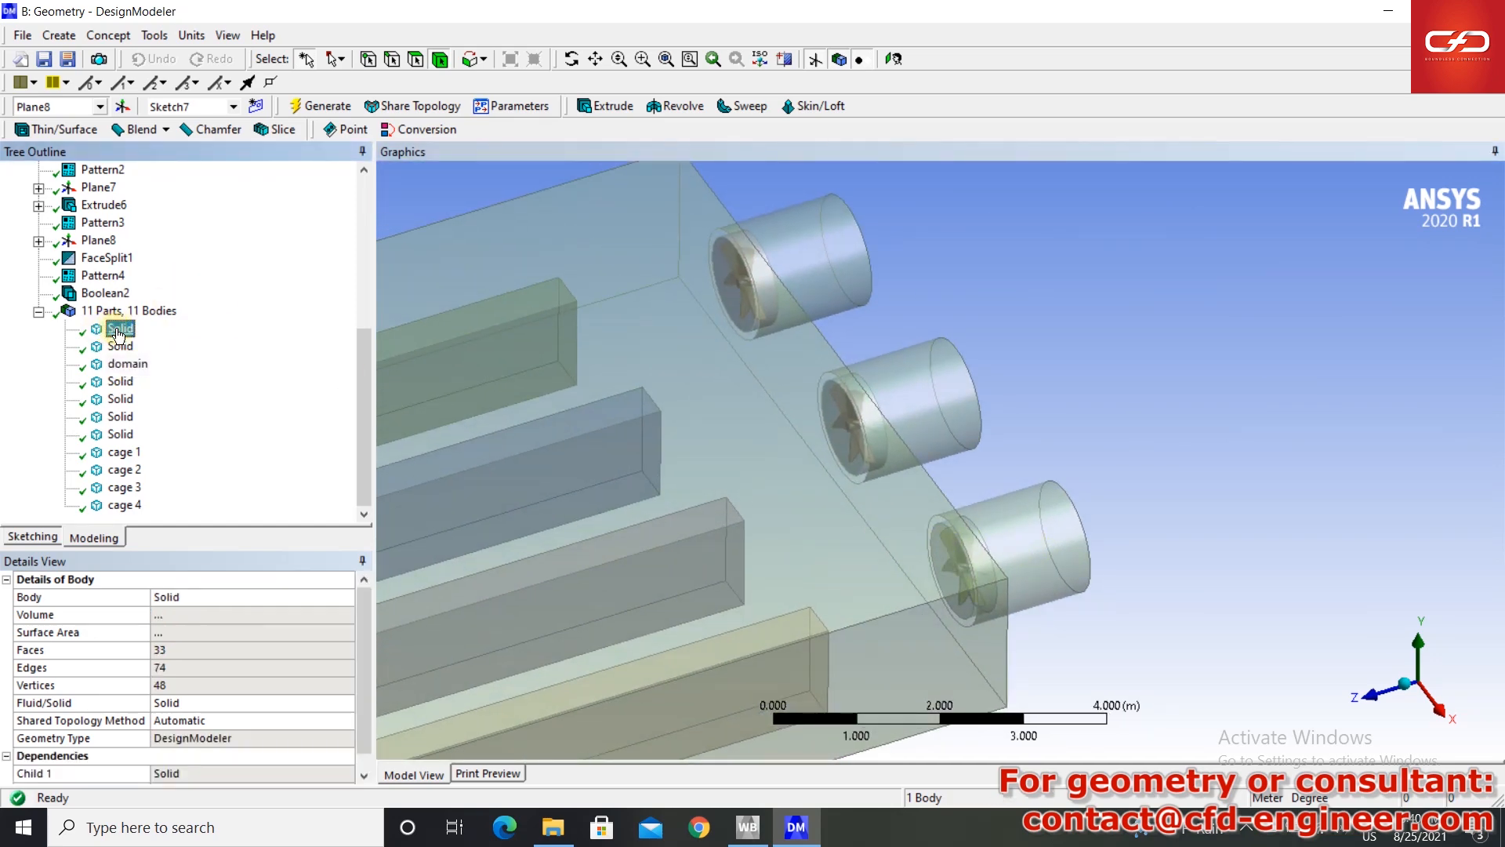
pyautogui.write('blade1')
pyautogui.press('Return')
pyautogui.click(120, 346)
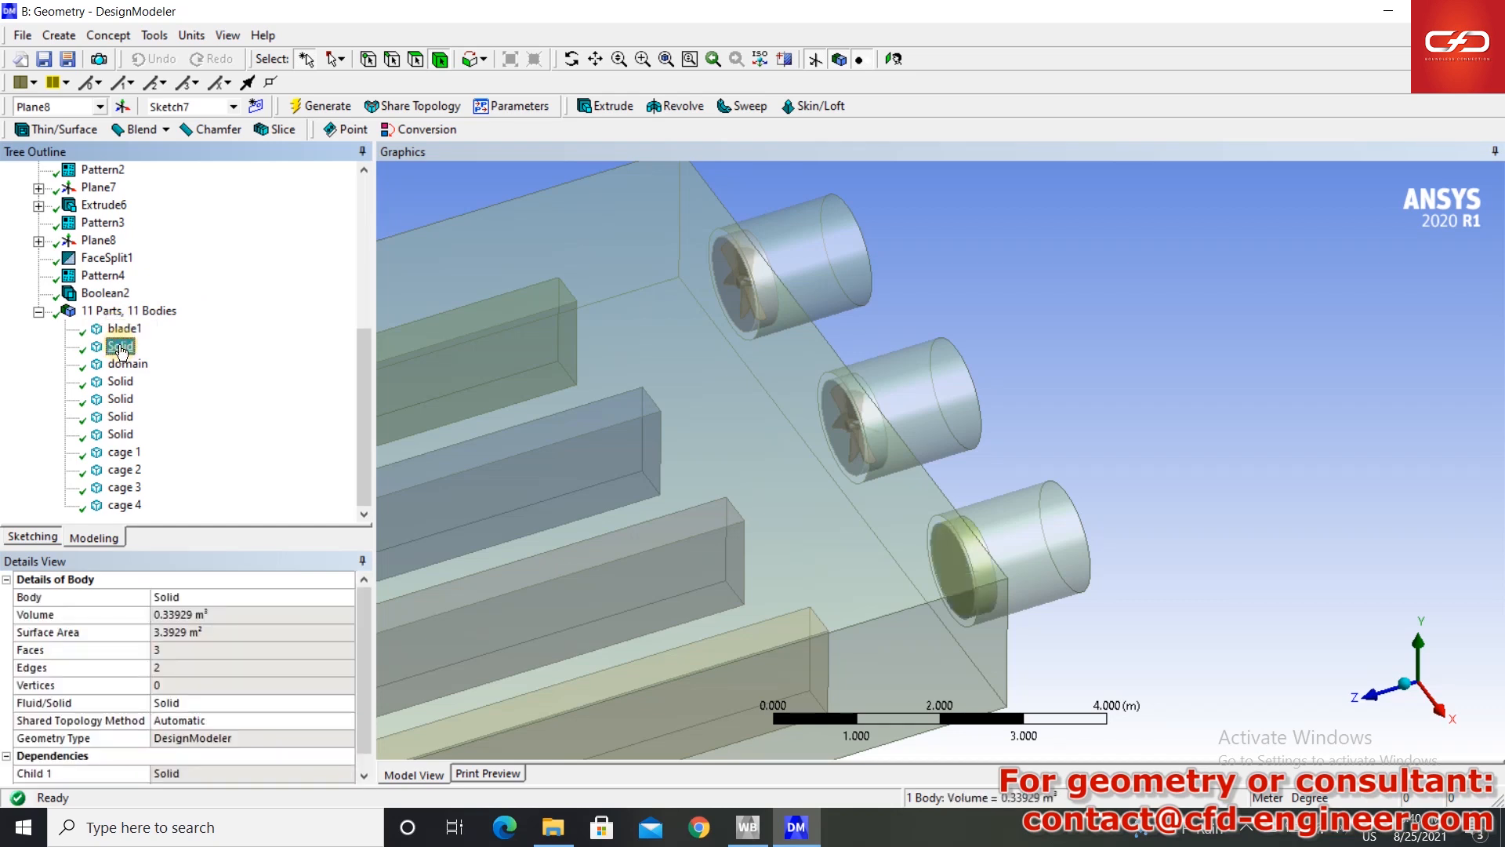
pyautogui.write('rotat')
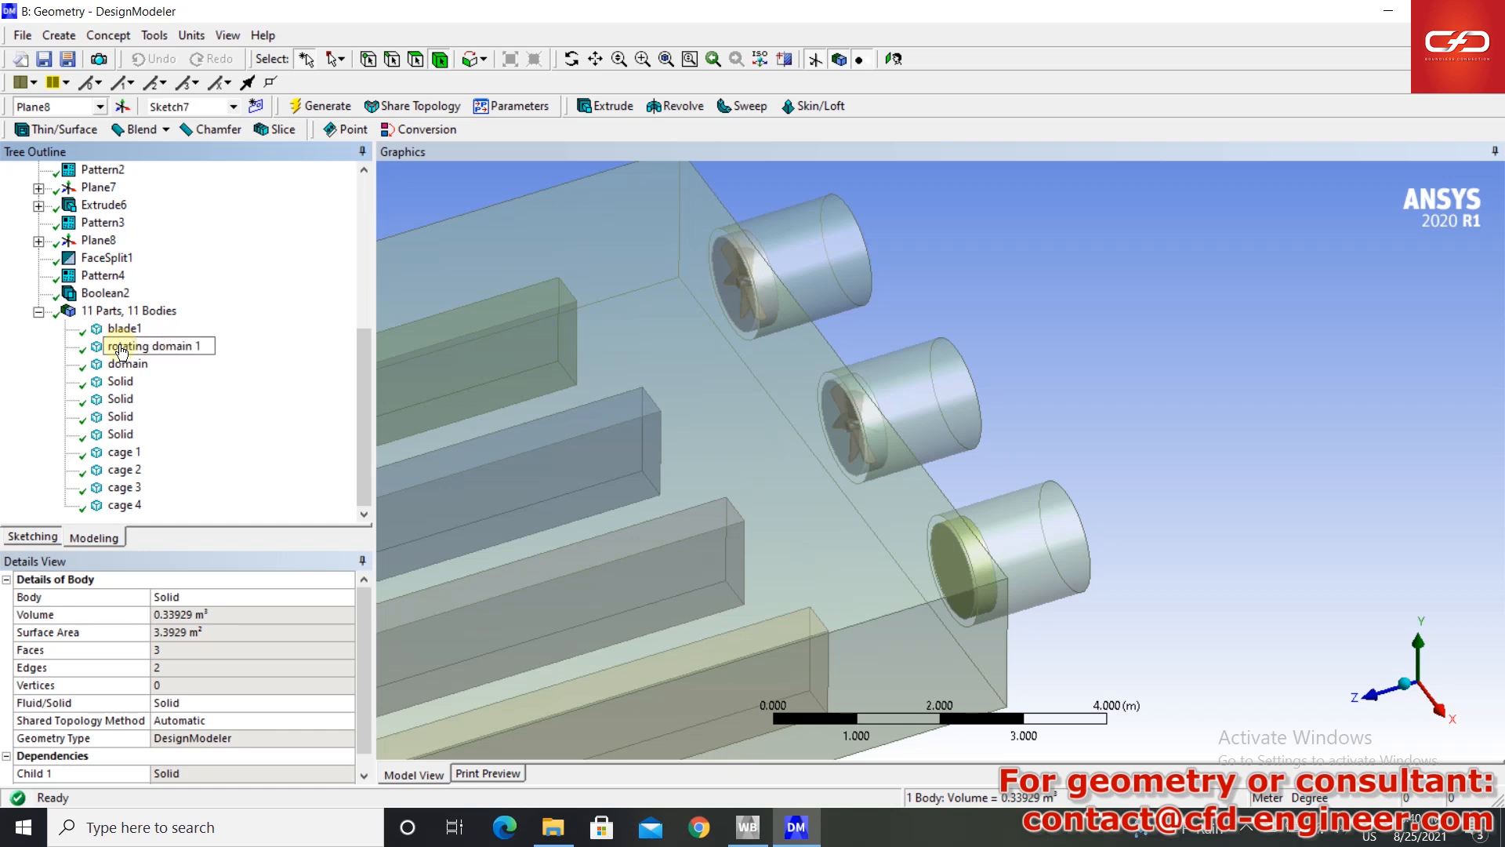
pyautogui.click(122, 347)
# - Rename the middle fan's blade body as blade2 and its surrounding disc body as rotating domain 2
pyautogui.click(123, 382)
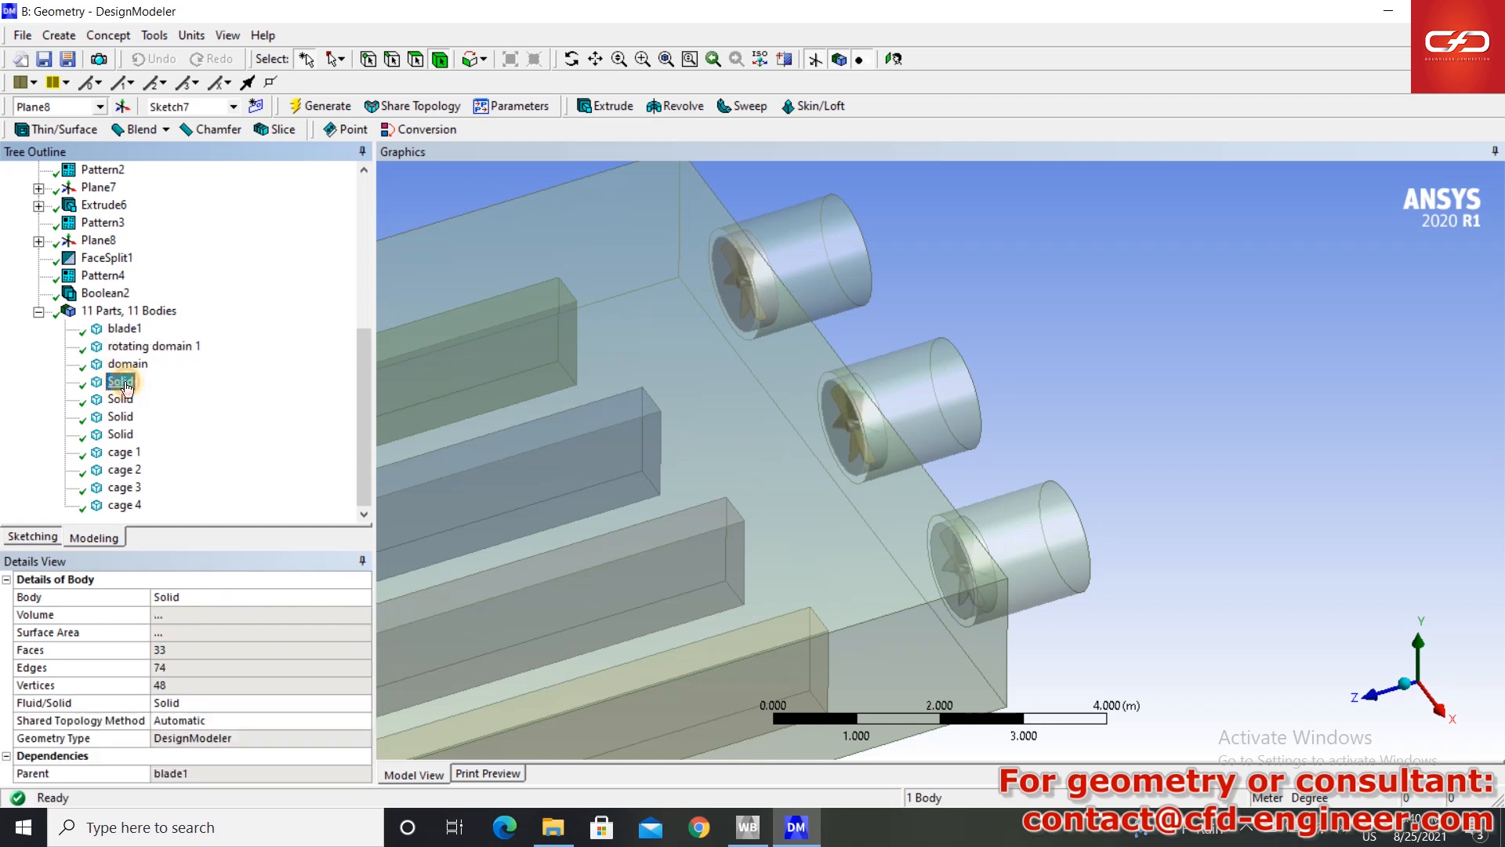
pyautogui.click(125, 384)
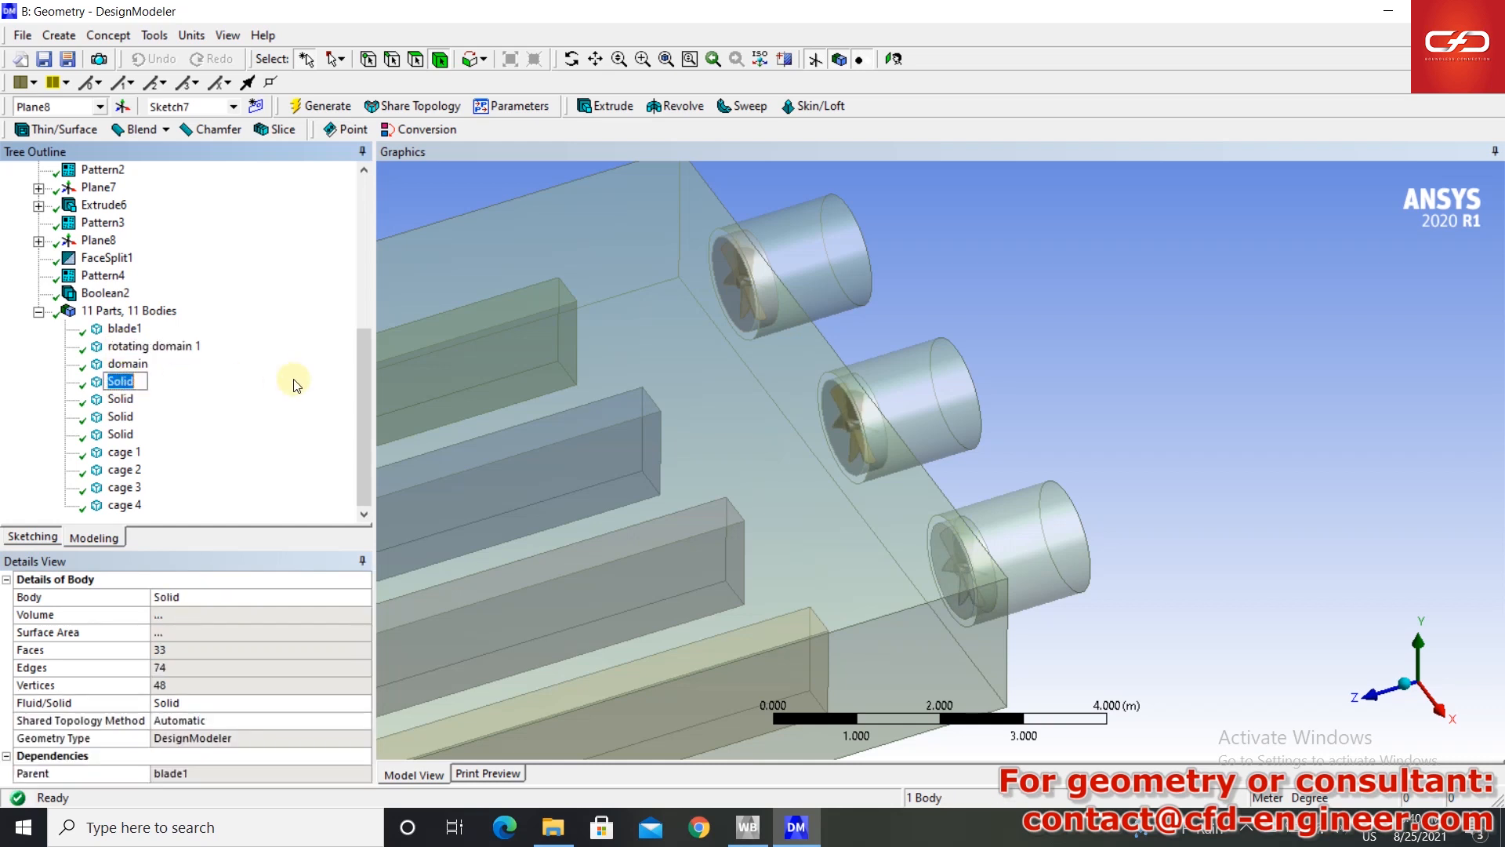
pyautogui.write('blade2')
pyautogui.press('Return')
pyautogui.click(118, 401)
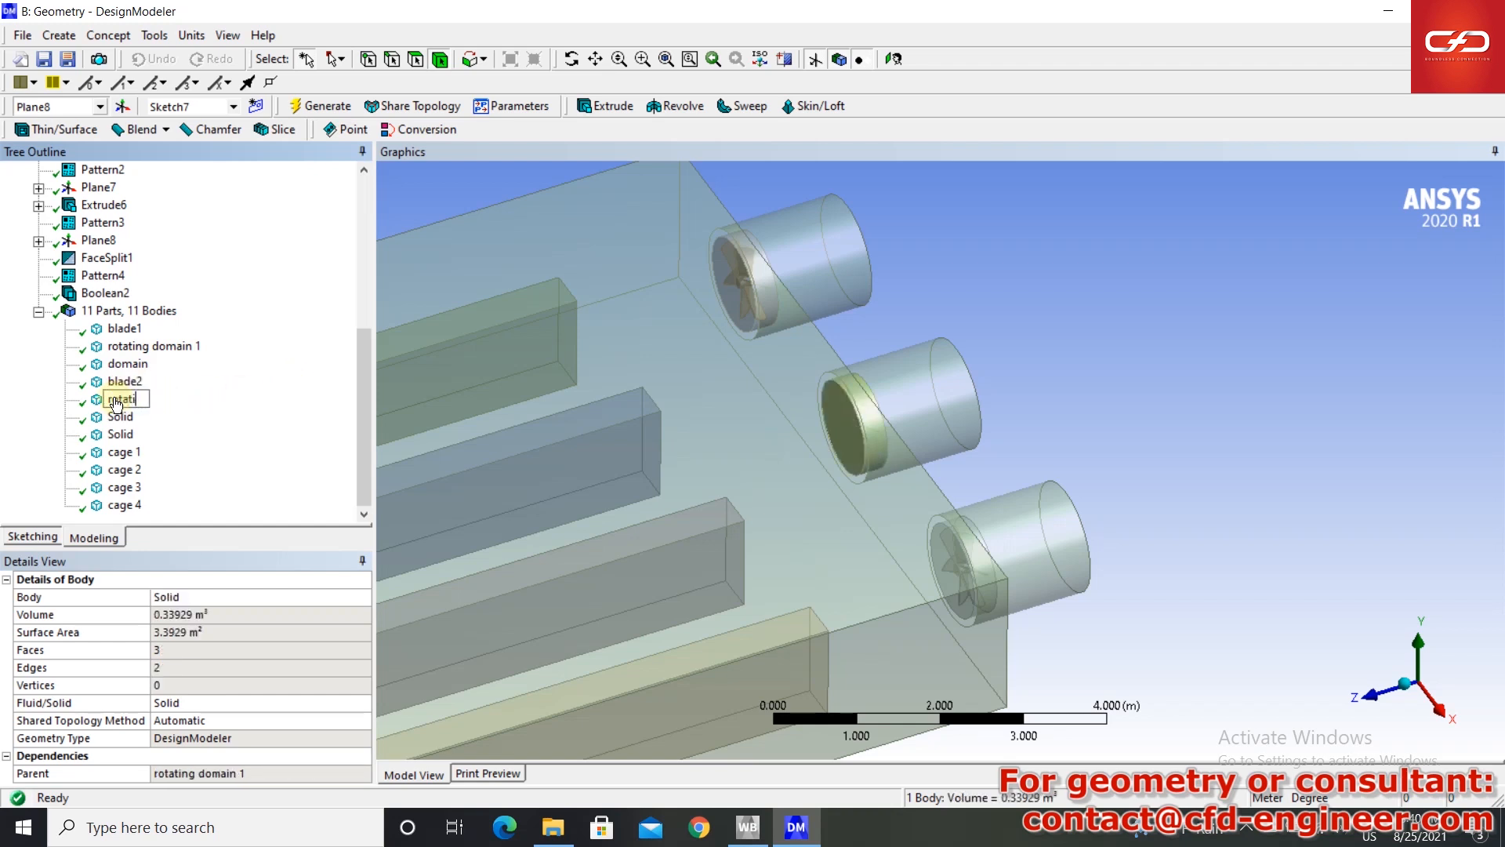
pyautogui.write('2')
pyautogui.press('Return')
# - Rename the last fan's blade body as blade3 and its surrounding disc body as rotating domain 3
pyautogui.click(118, 416)
pyautogui.click(118, 416)
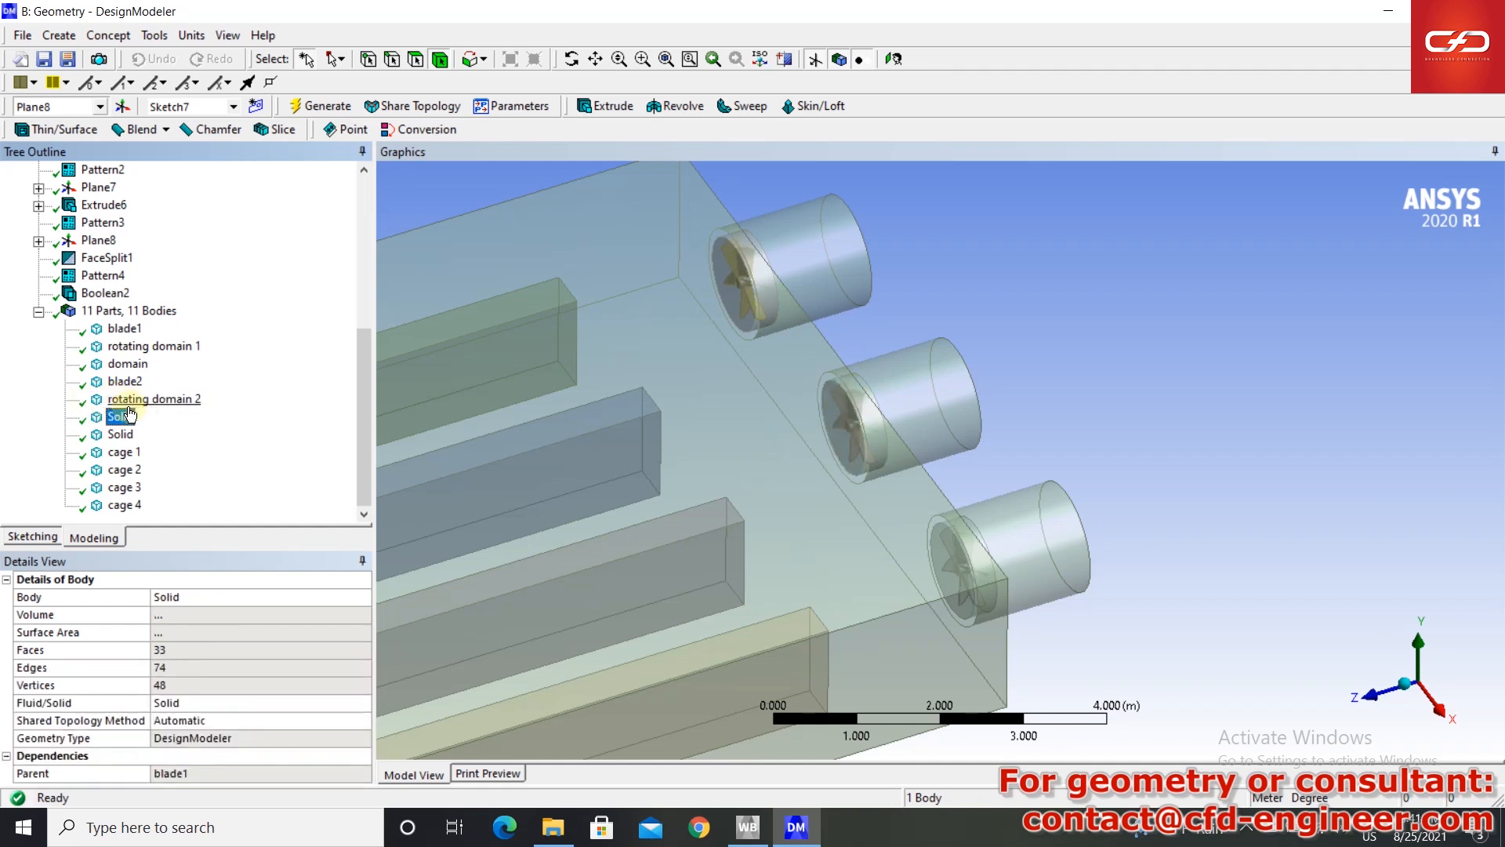
pyautogui.click(117, 433)
pyautogui.click(117, 434)
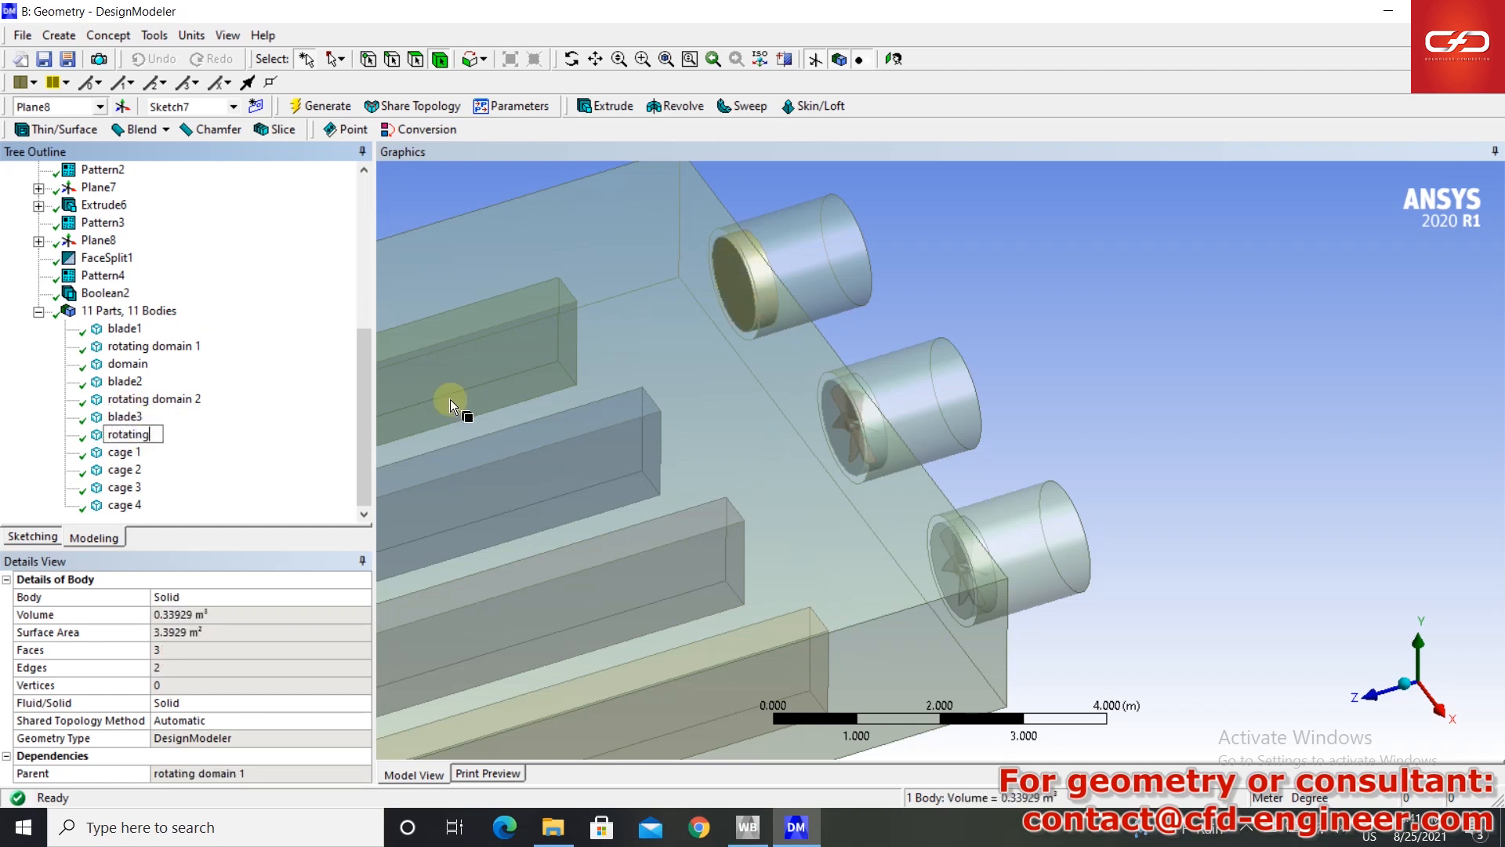
pyautogui.write('rotating domain 3')
pyautogui.press('Return')
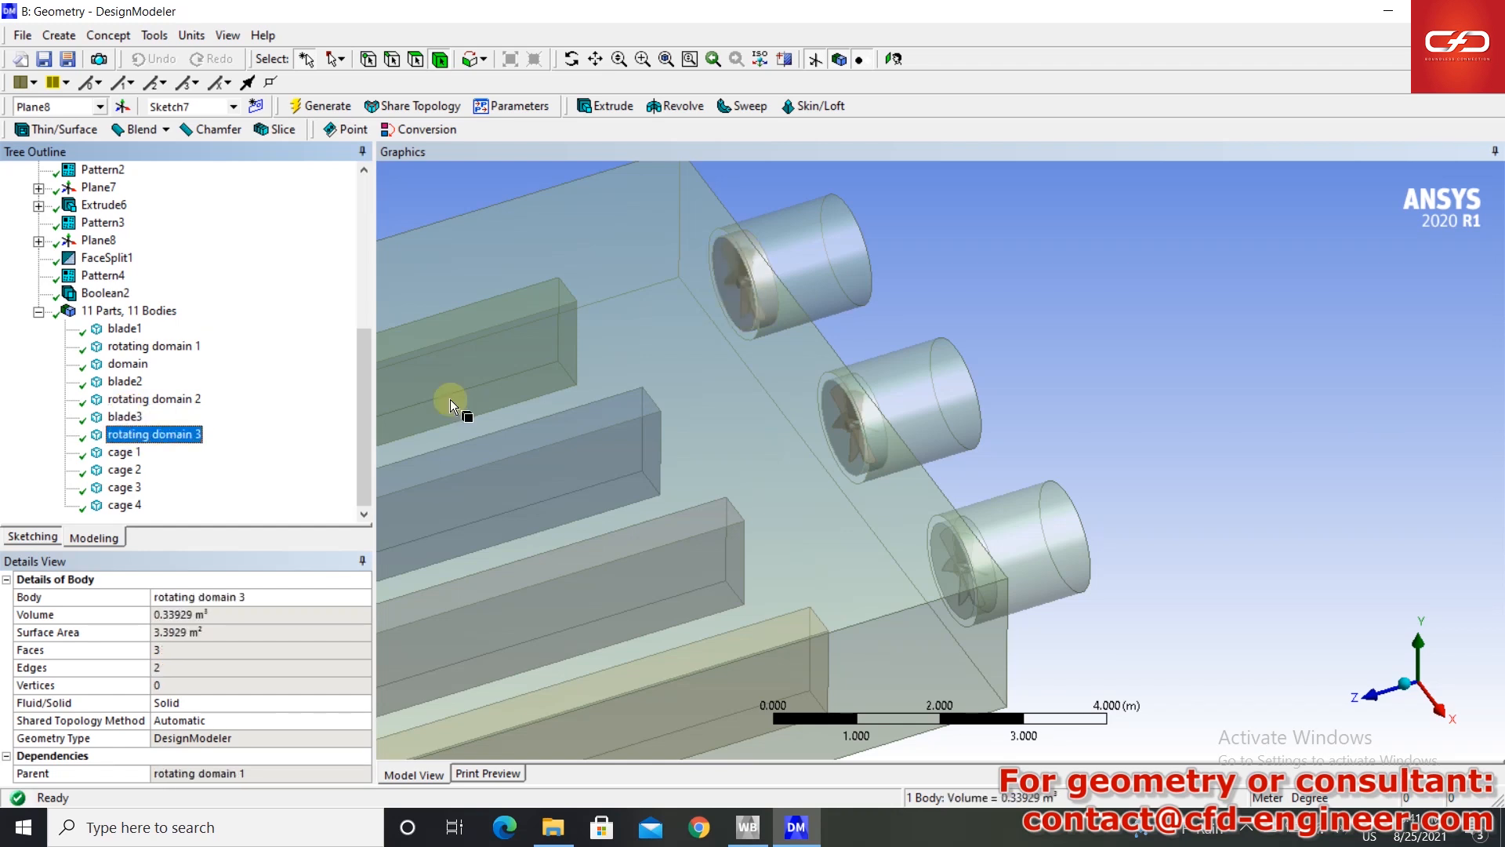
# - Create a new Boolean operation, set it to Subtract, and assign the domain body as its target
pyautogui.scroll(-2, 1024, 497)
pyautogui.scroll(-2, 1023, 497)
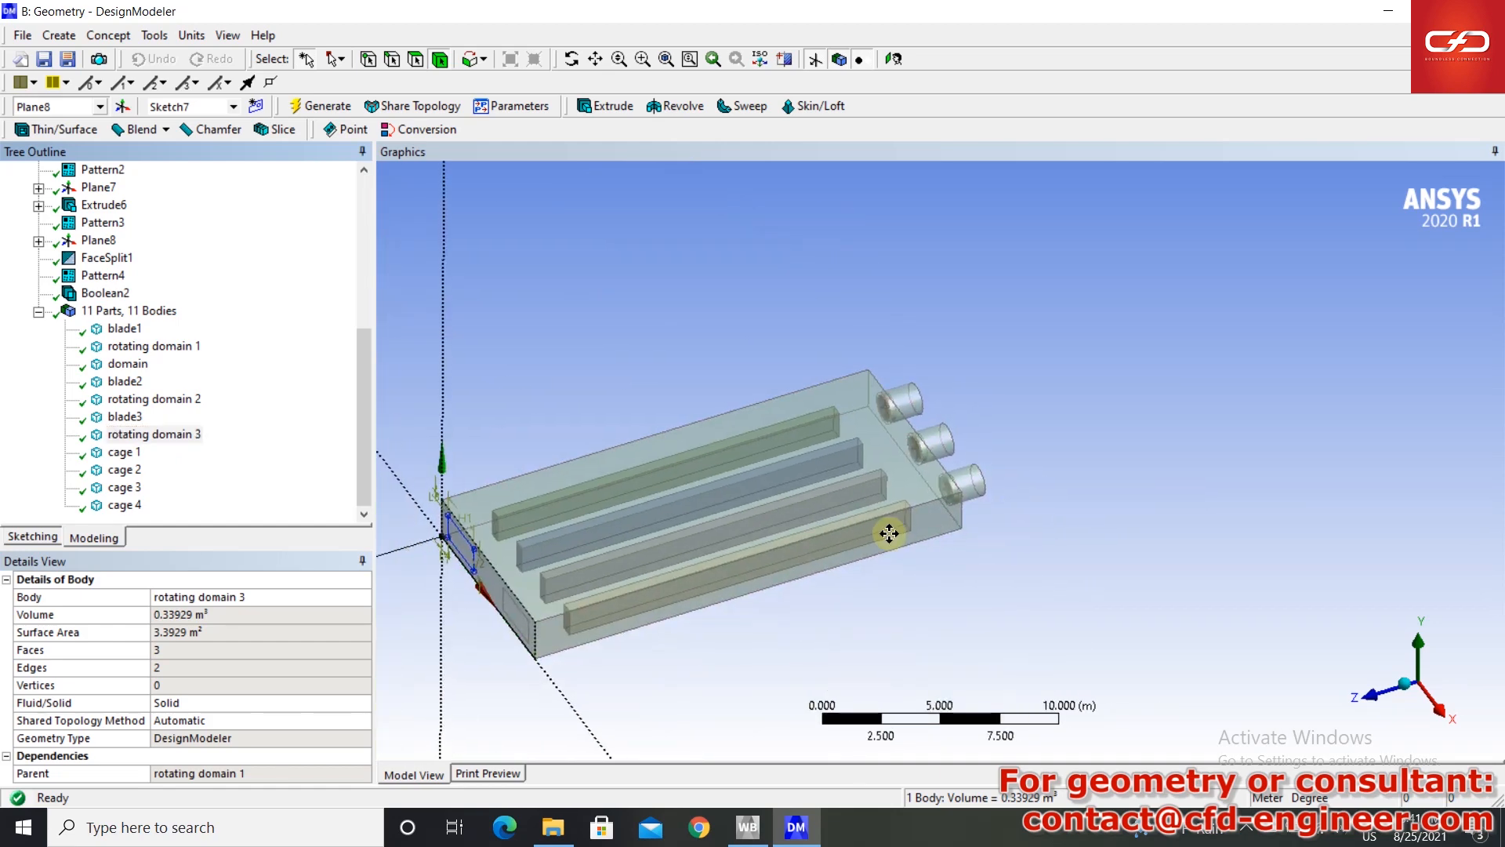
pyautogui.keyDown('ctrl'); pyautogui.moveTo(883, 713); pyautogui.dragTo(1055, 515, button='middle'); pyautogui.keyUp('ctrl')
pyautogui.click(1091, 600)
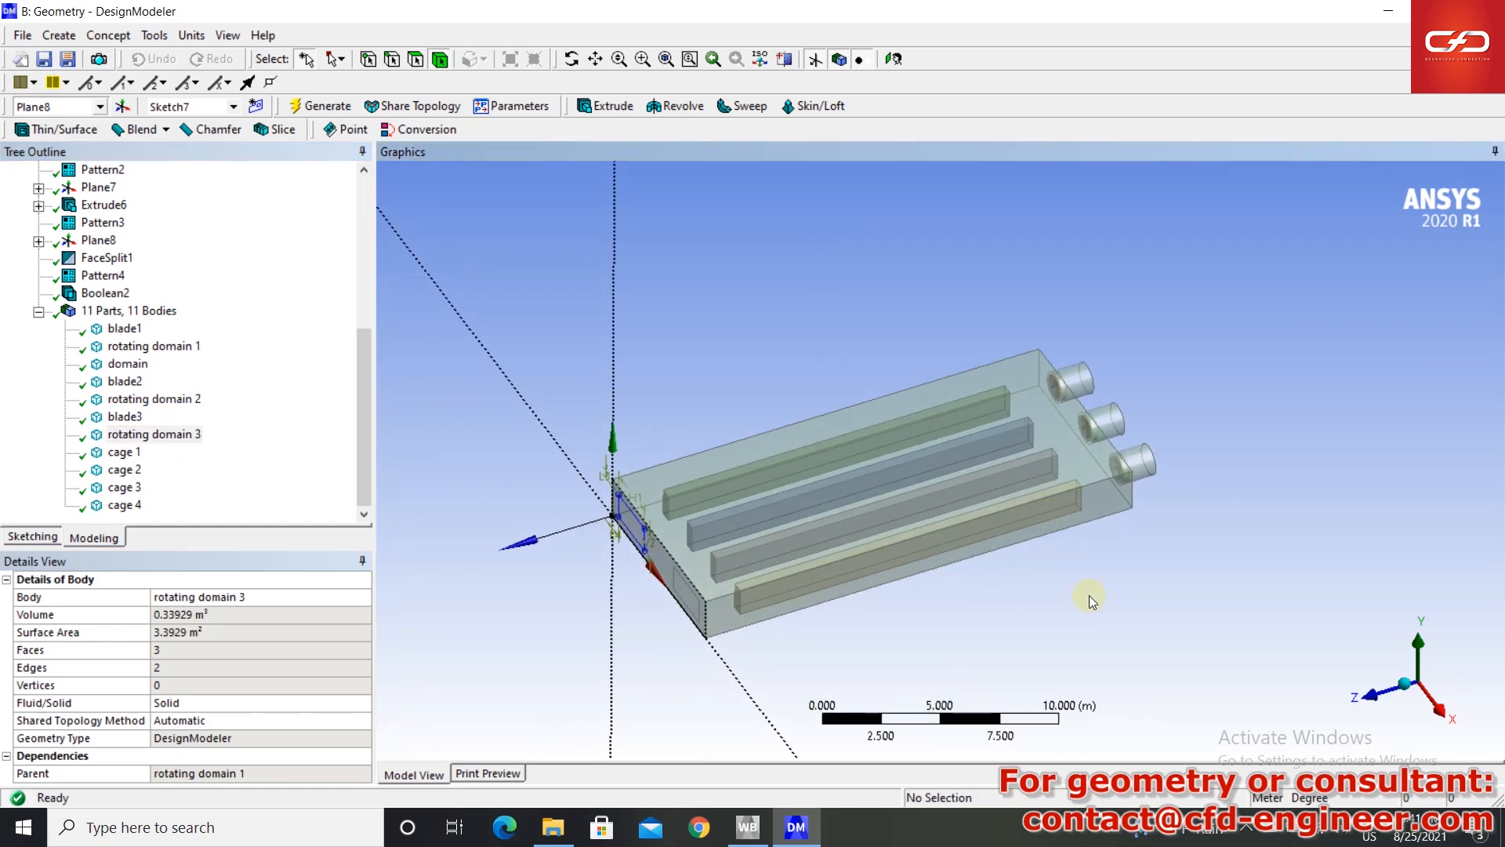
pyautogui.click(51, 36)
pyautogui.click(127, 342)
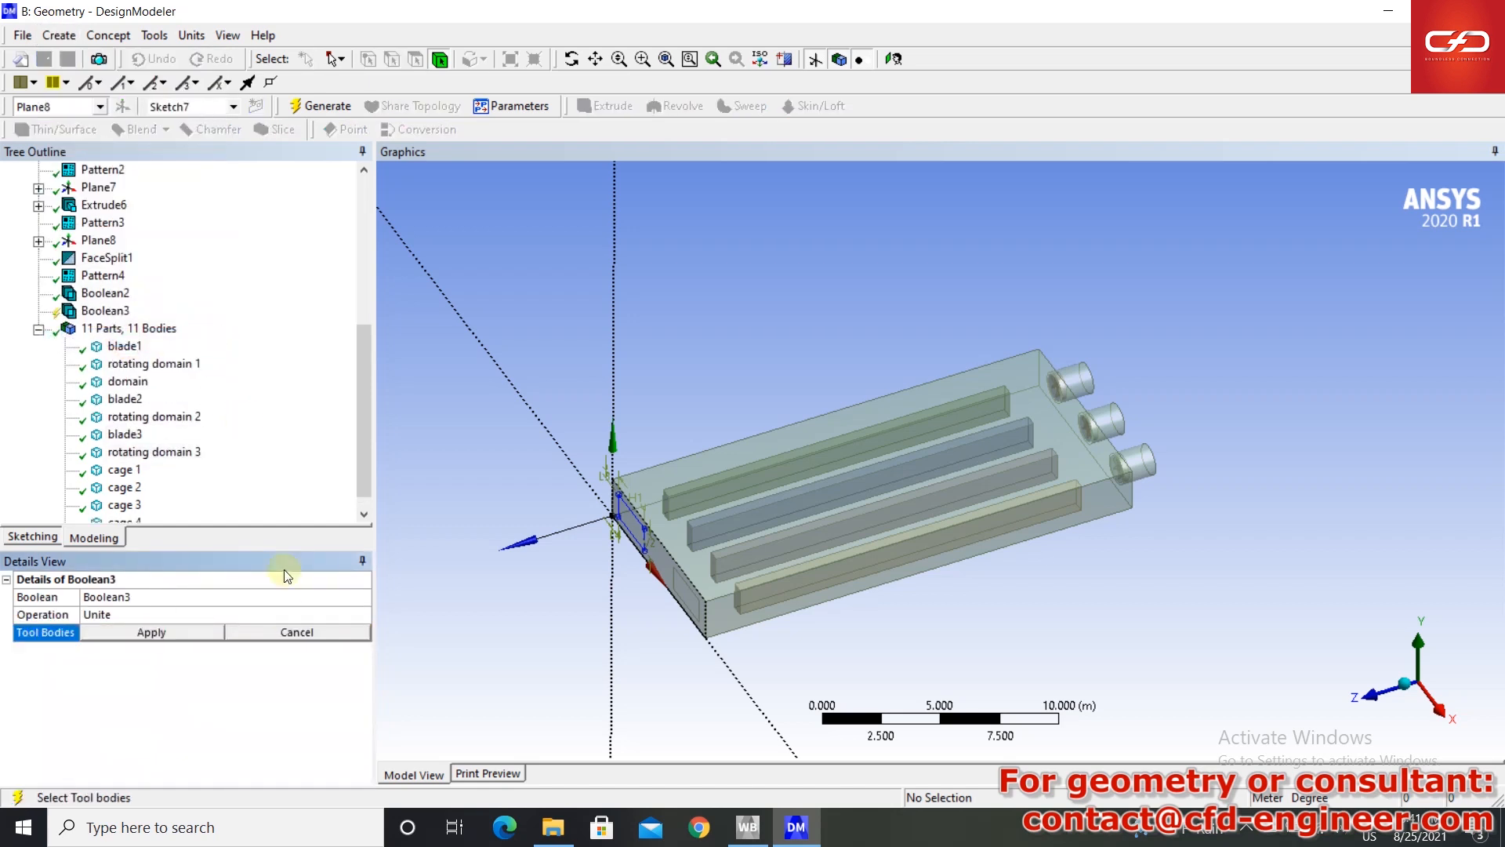
pyautogui.click(193, 615)
pyautogui.click(188, 632)
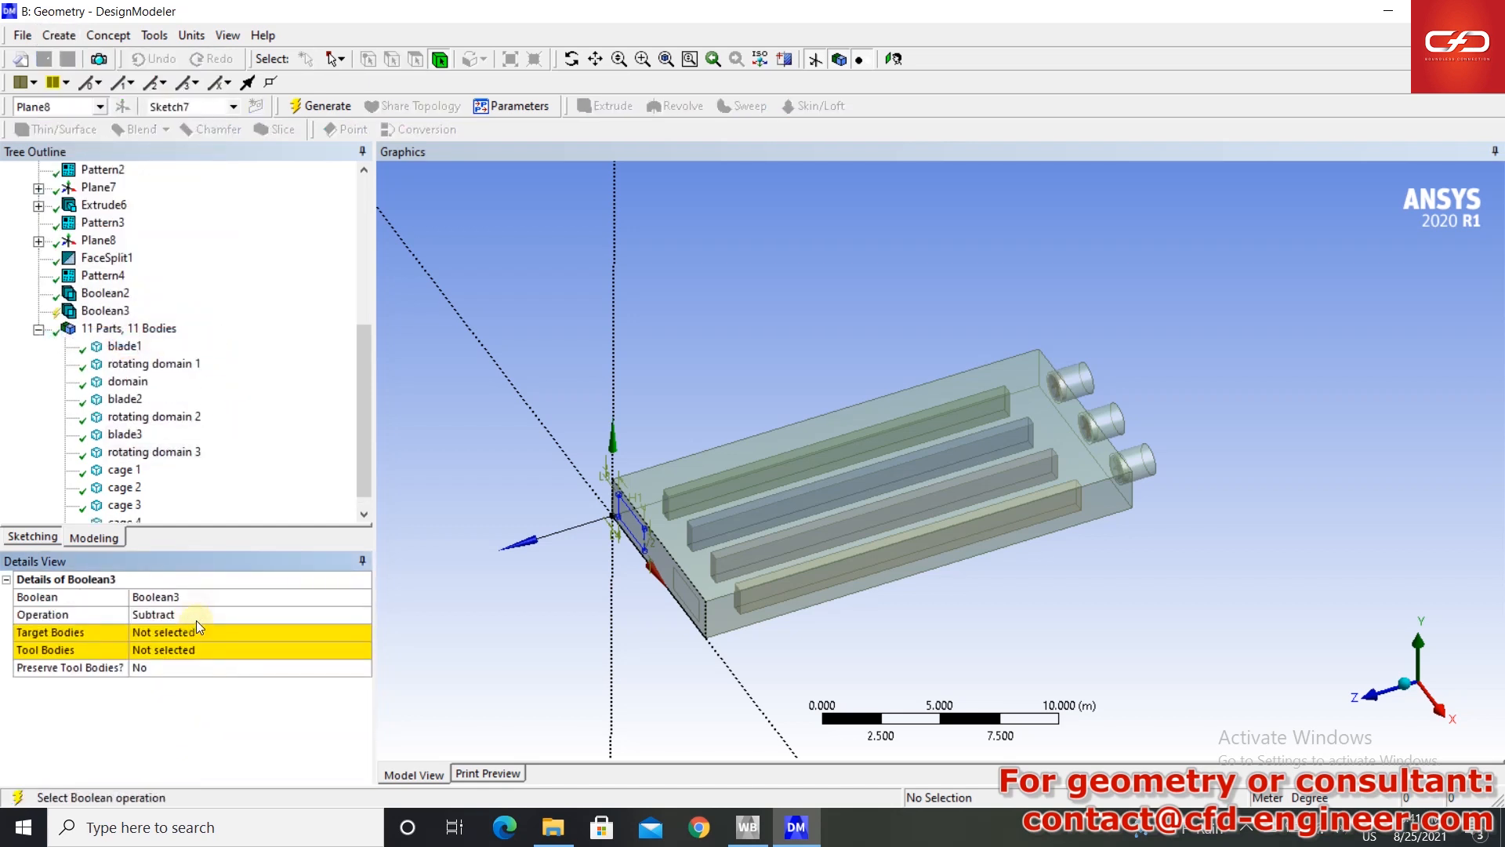
pyautogui.click(188, 632)
pyautogui.scroll(-1, 203, 374)
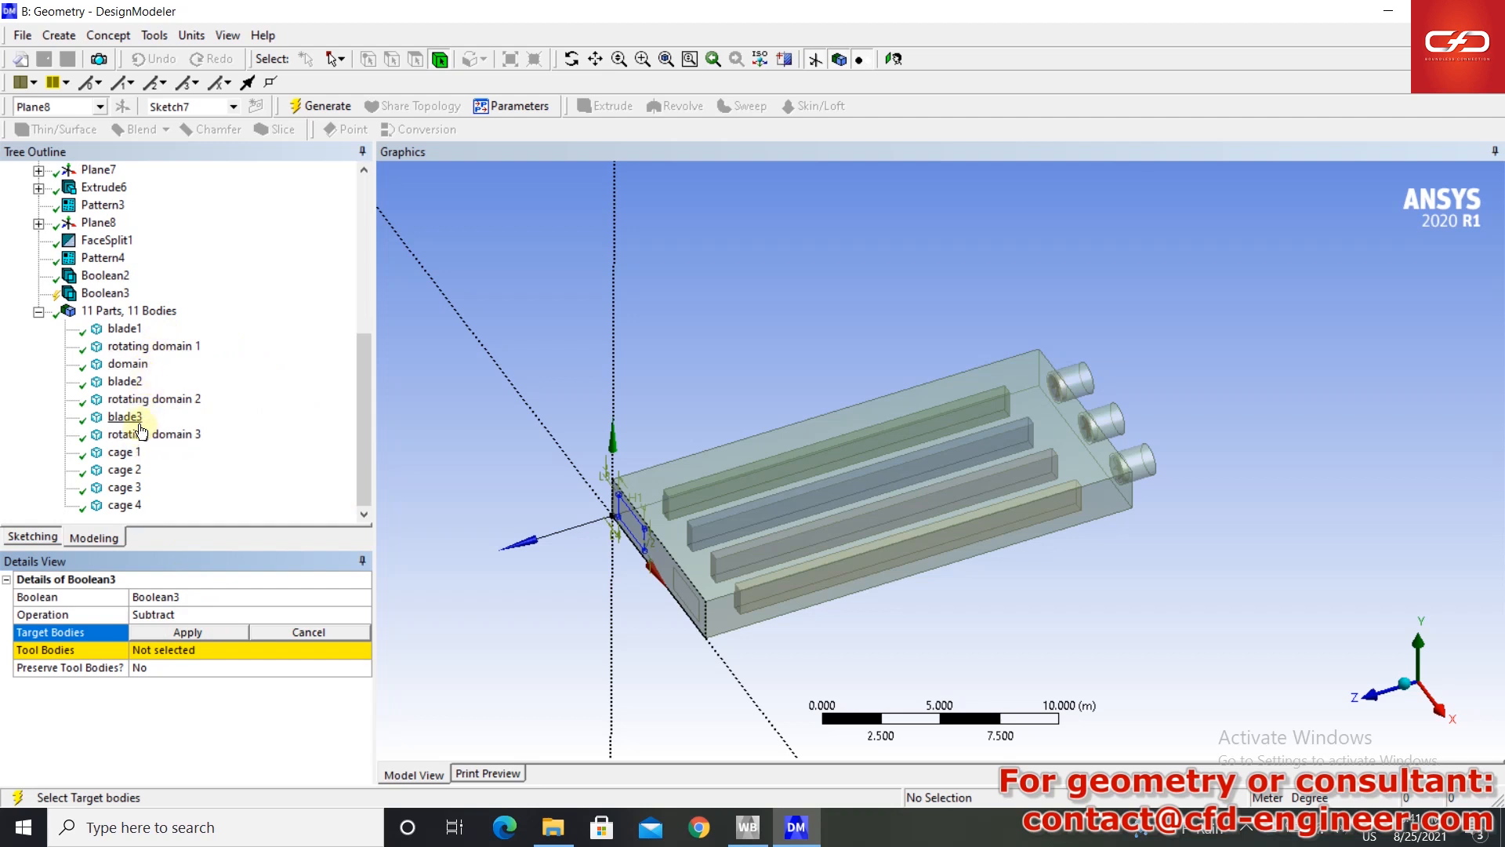
pyautogui.click(128, 364)
pyautogui.click(188, 632)
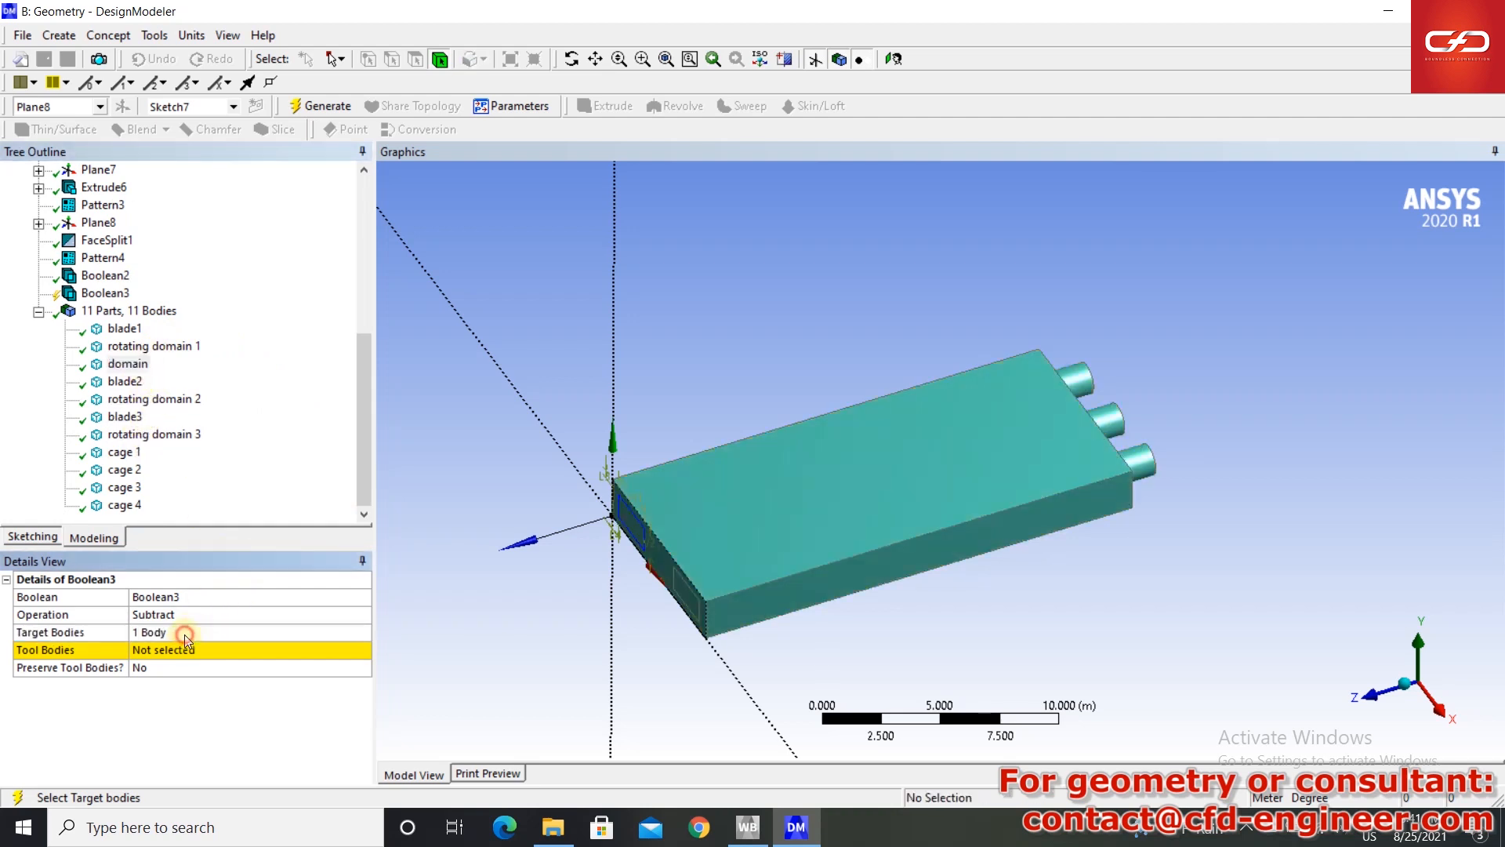
# - Assign cage 1, cage 2, cage 3 and cage 4 as the tool bodies of the Boolean subtraction
pyautogui.click(125, 455)
pyautogui.keyDown('ctrl'); pyautogui.click(124, 470); pyautogui.keyUp('ctrl')
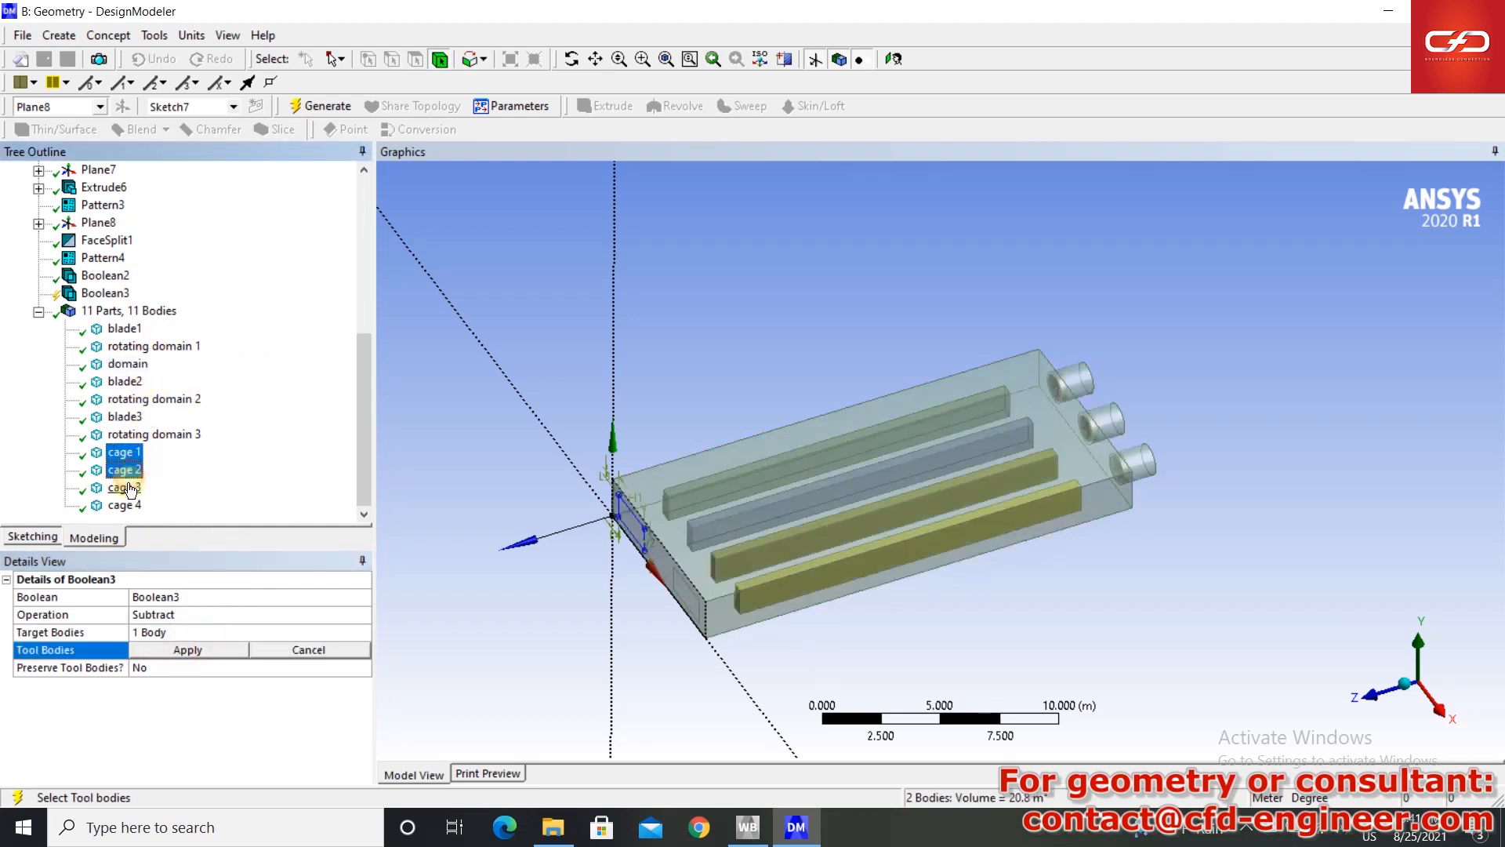
pyautogui.keyDown('ctrl'); pyautogui.click(124, 488); pyautogui.keyUp('ctrl')
pyautogui.keyDown('ctrl'); pyautogui.click(124, 504); pyautogui.keyUp('ctrl')
pyautogui.click(188, 649)
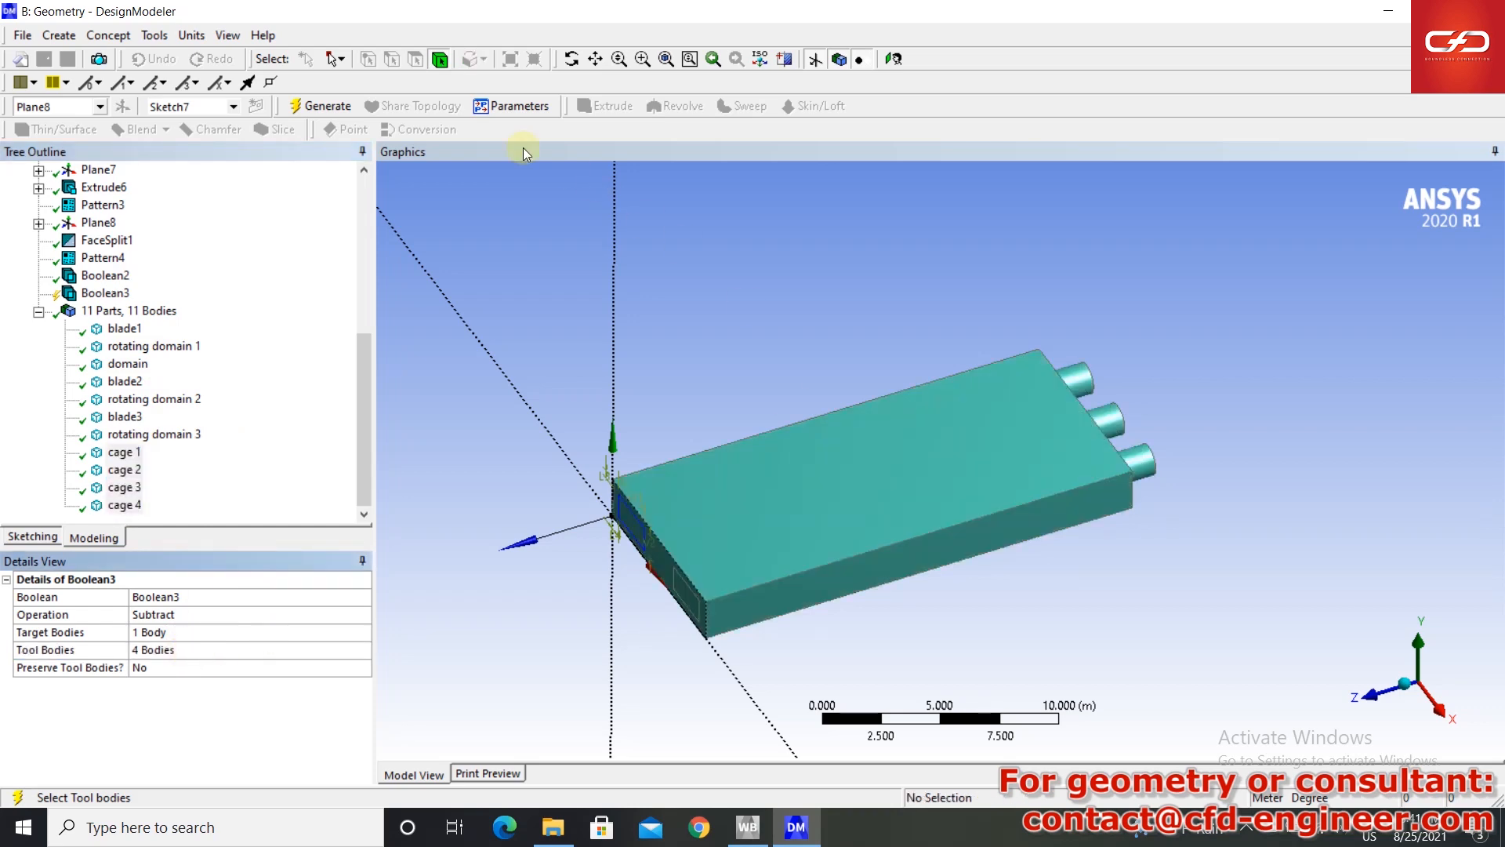
# - Generate the Boolean subtraction of the four cage bodies from the domain
pyautogui.click(340, 108)
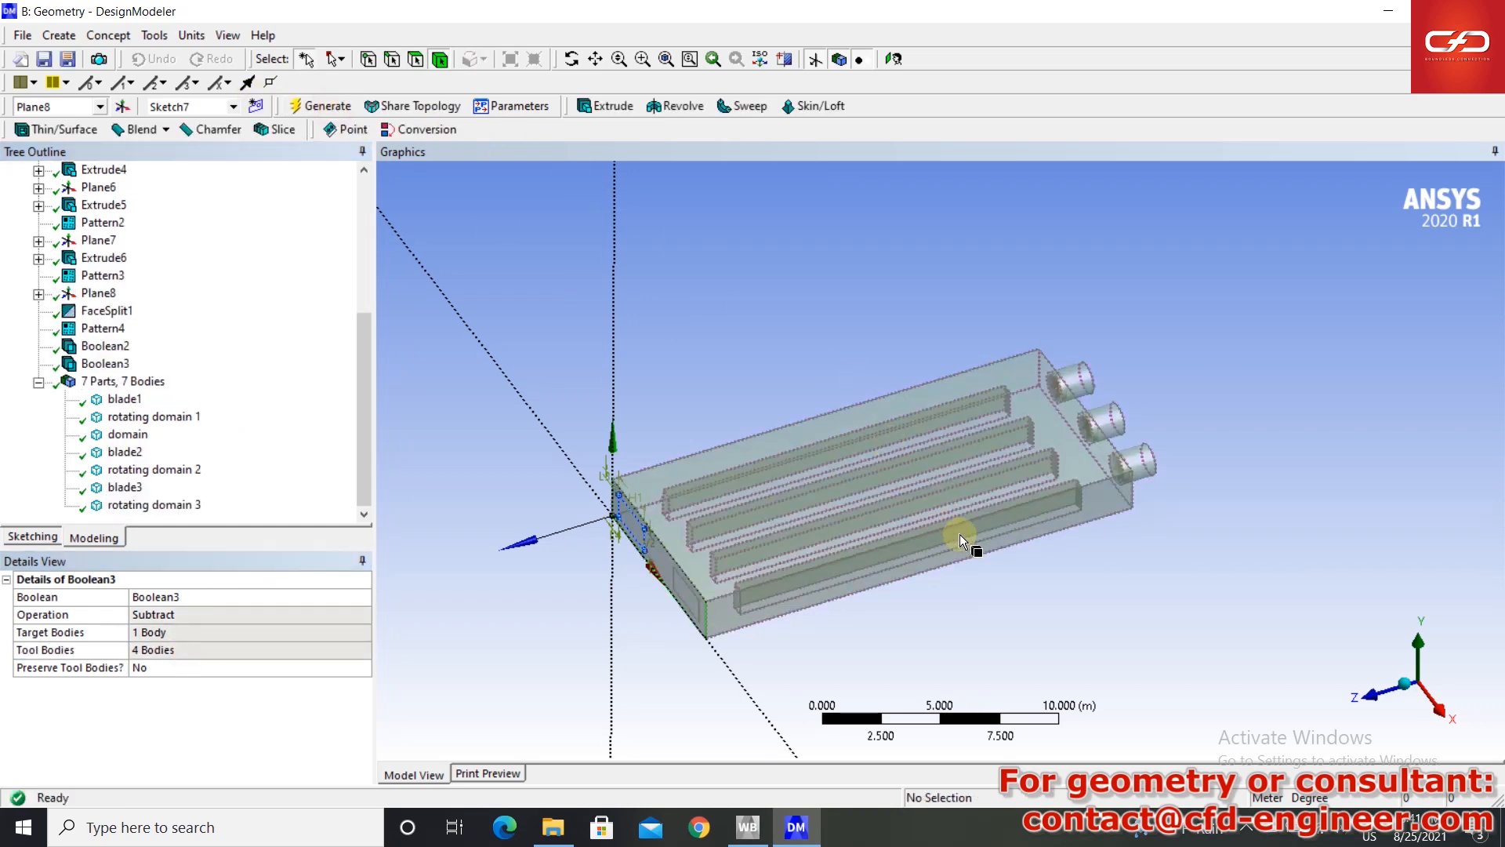
pyautogui.moveTo(958, 577); pyautogui.dragTo(980, 550, button='middle')
pyautogui.moveTo(1085, 520)
pyautogui.keyDown('ctrl'); pyautogui.mouseDown(button='middle')
pyautogui.moveTo(787, 533)
pyautogui.moveTo(1069, 512)
pyautogui.mouseUp(button='middle'); pyautogui.keyUp('ctrl')
pyautogui.scroll(4, 784, 530)
pyautogui.scroll(3, 963, 532)
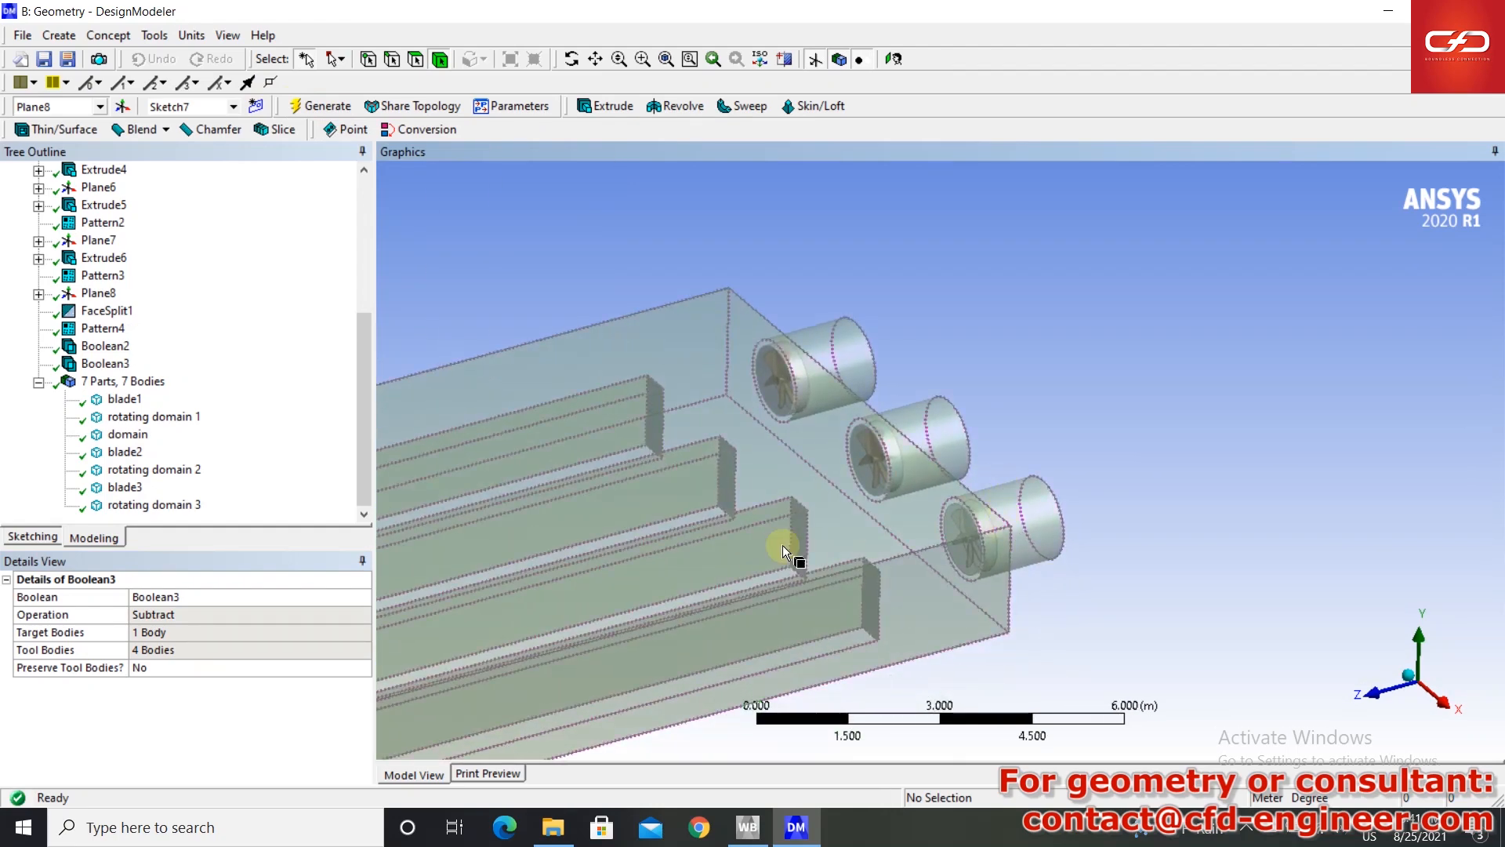
# - Create another Boolean subtraction and assign the domain as its target body
pyautogui.click(59, 36)
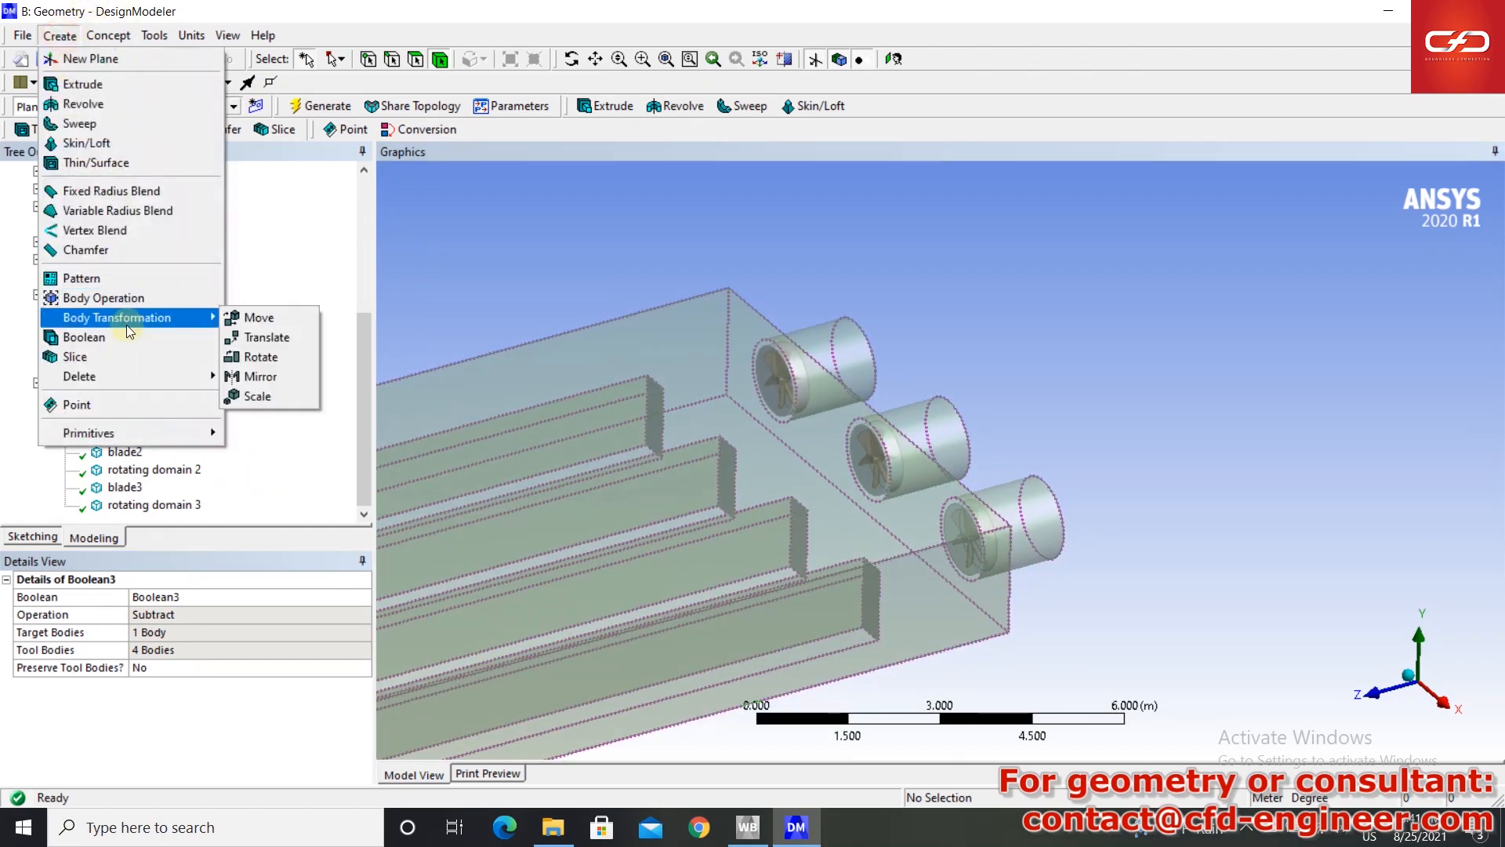
pyautogui.click(125, 340)
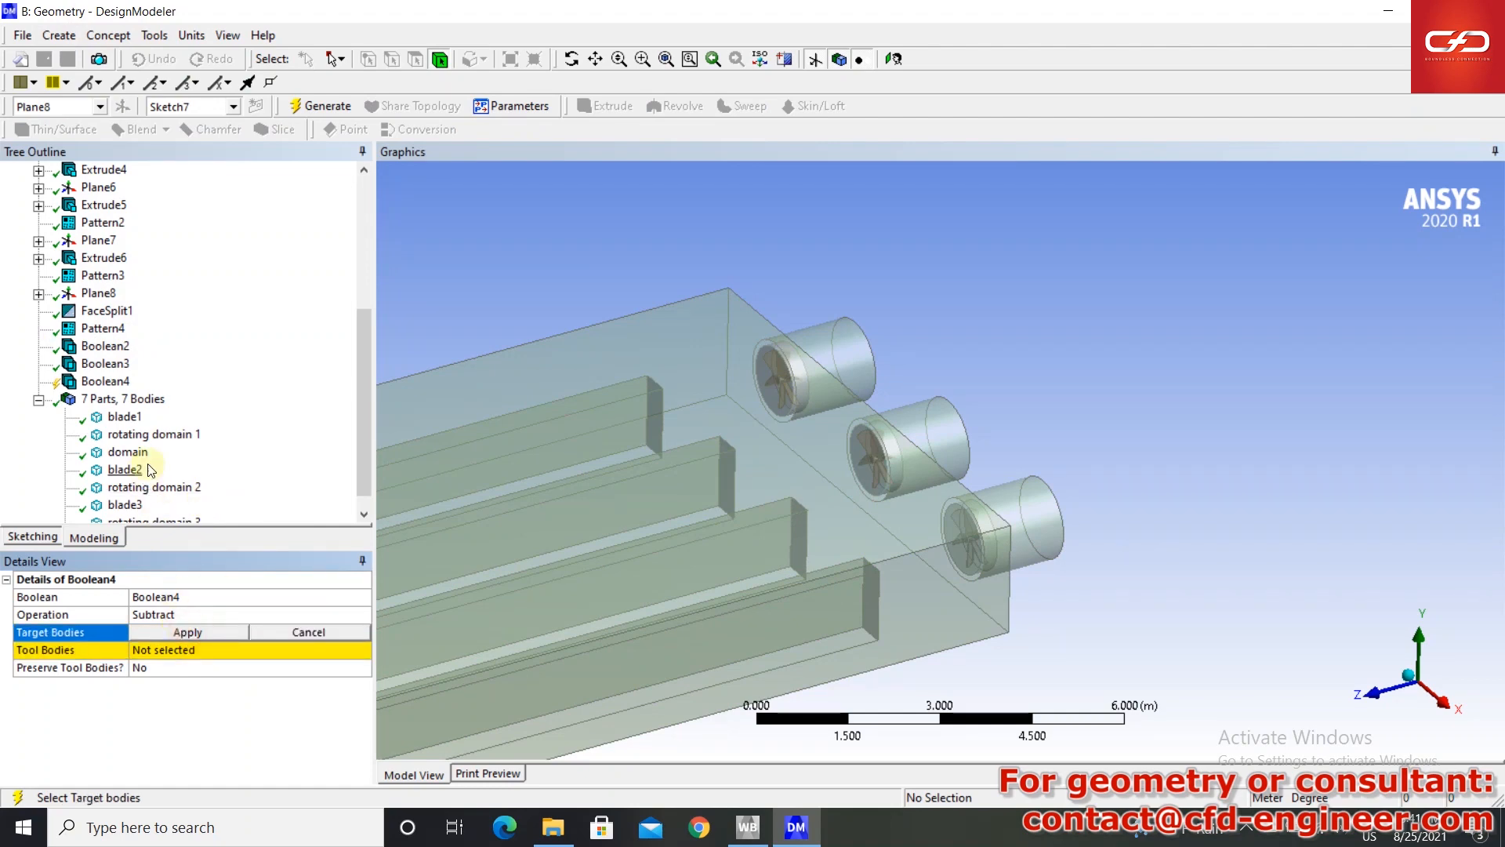
pyautogui.click(138, 455)
pyautogui.click(210, 632)
# - Assign rotating domains 1, 2 and 3 as the tool bodies of the subtraction
pyautogui.click(180, 649)
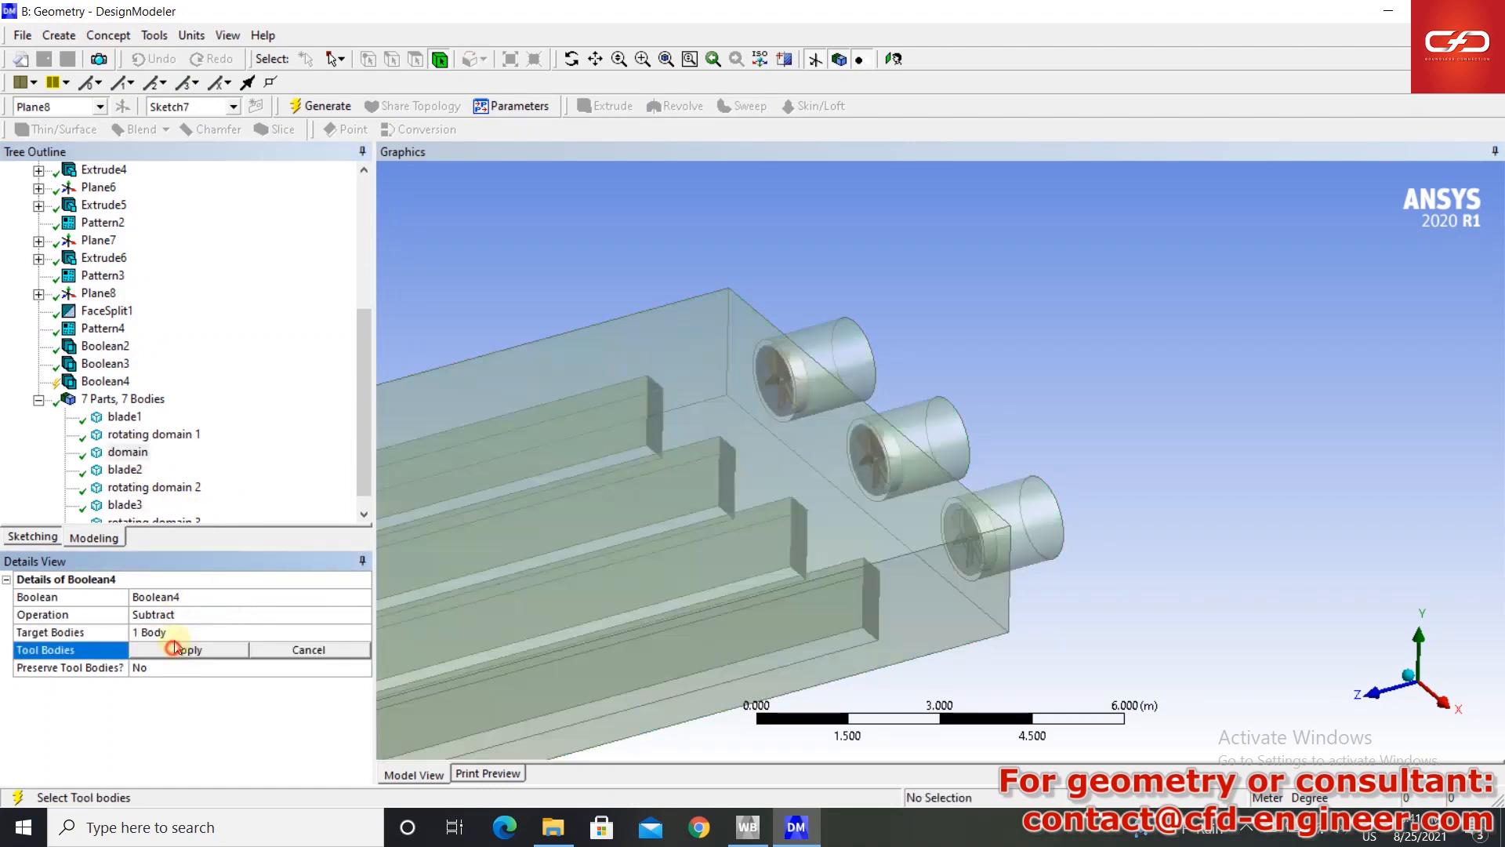
pyautogui.scroll(-1, 224, 453)
pyautogui.click(160, 434)
pyautogui.click(155, 417)
pyautogui.keyDown('ctrl'); pyautogui.click(155, 469); pyautogui.keyUp('ctrl')
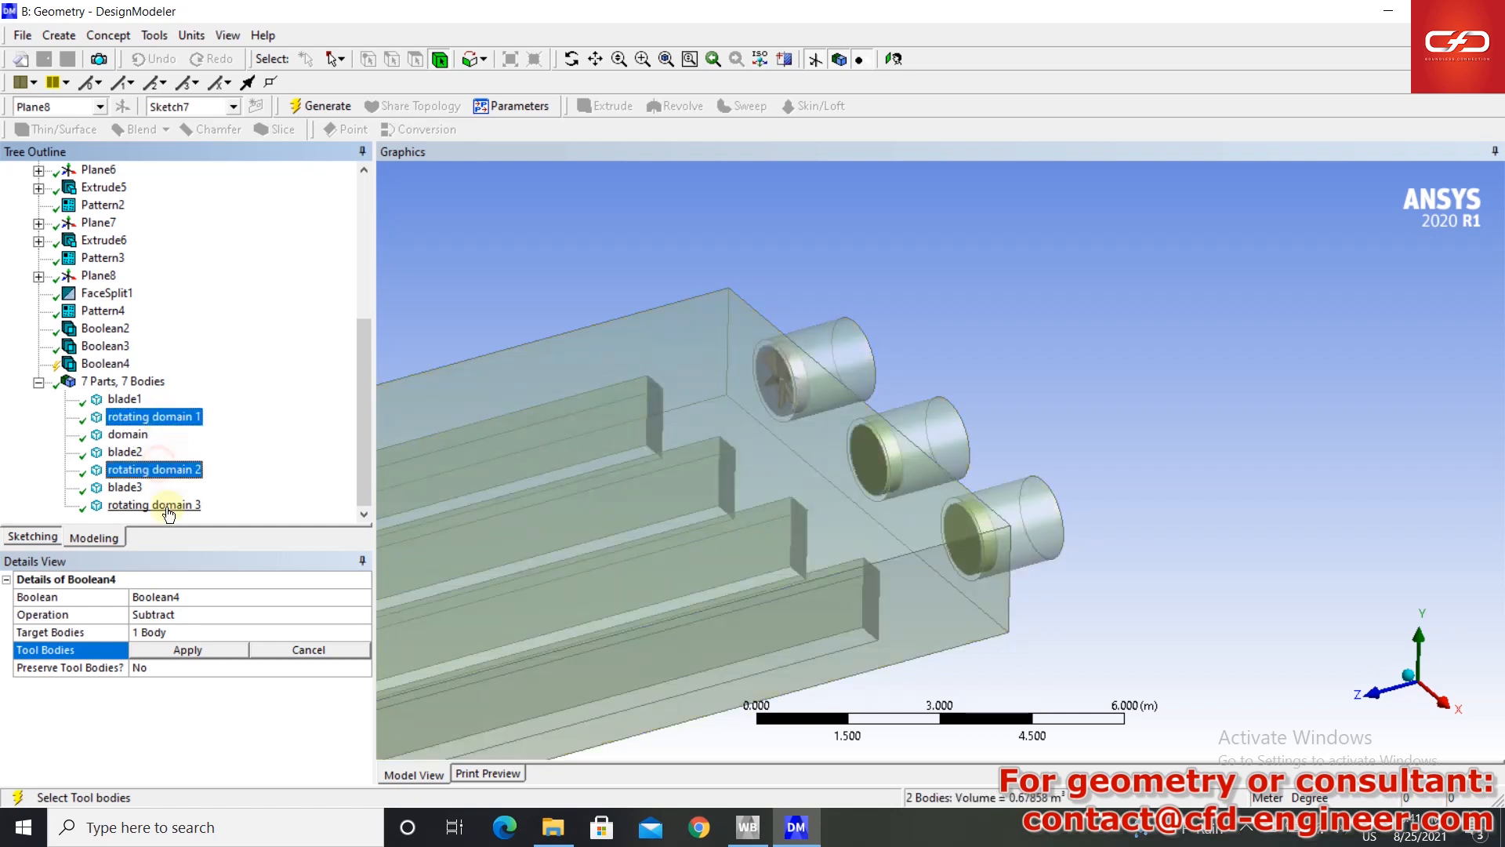
pyautogui.keyDown('ctrl'); pyautogui.click(155, 504); pyautogui.keyUp('ctrl')
pyautogui.click(180, 650)
# - Set Preserve Tool Bodies to Yes and generate the subtraction of the rotating domains
pyautogui.click(170, 675)
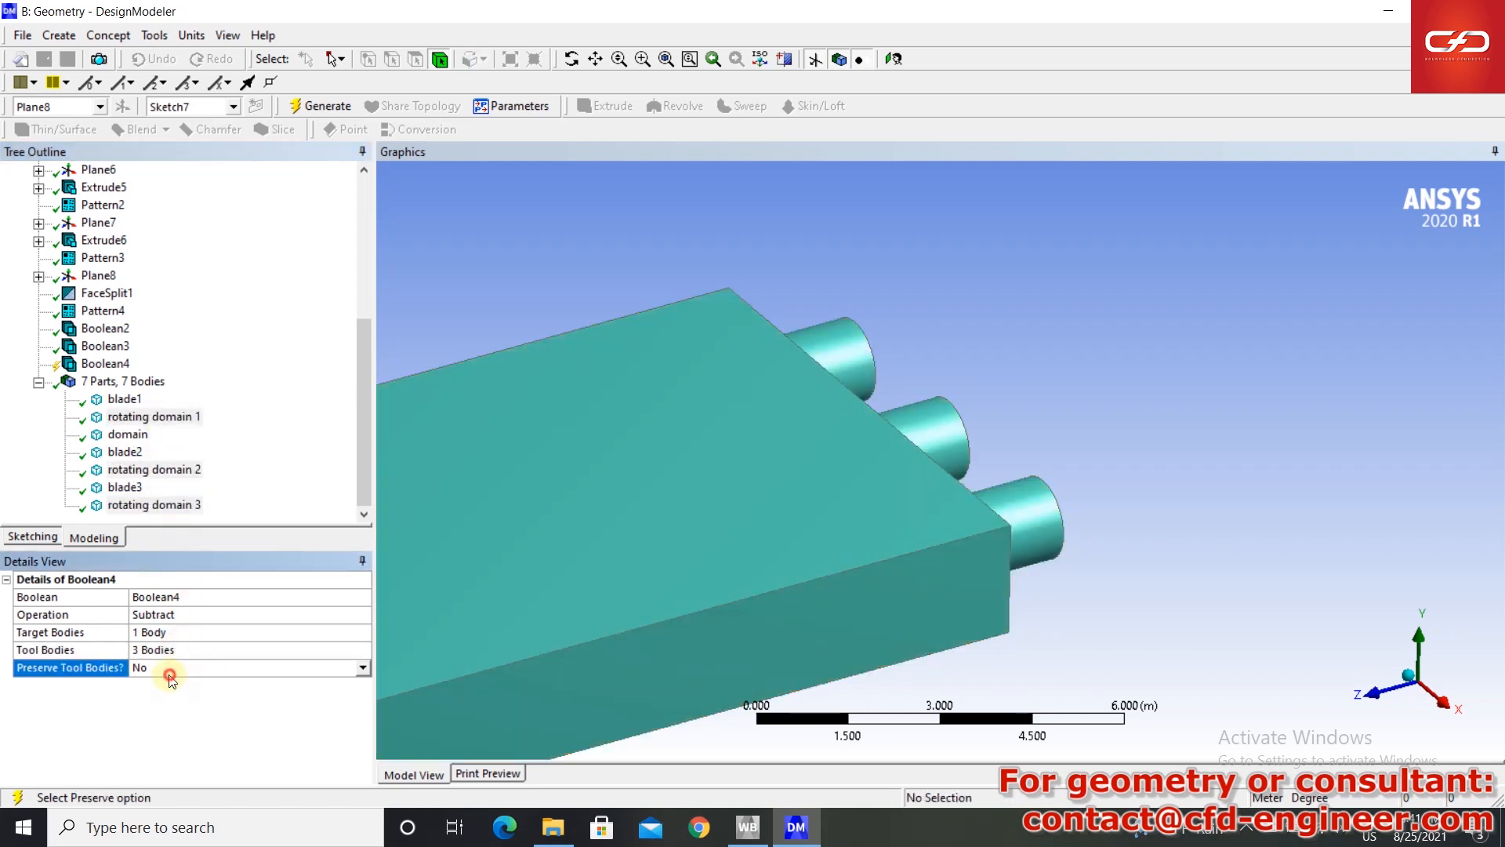
pyautogui.click(157, 686)
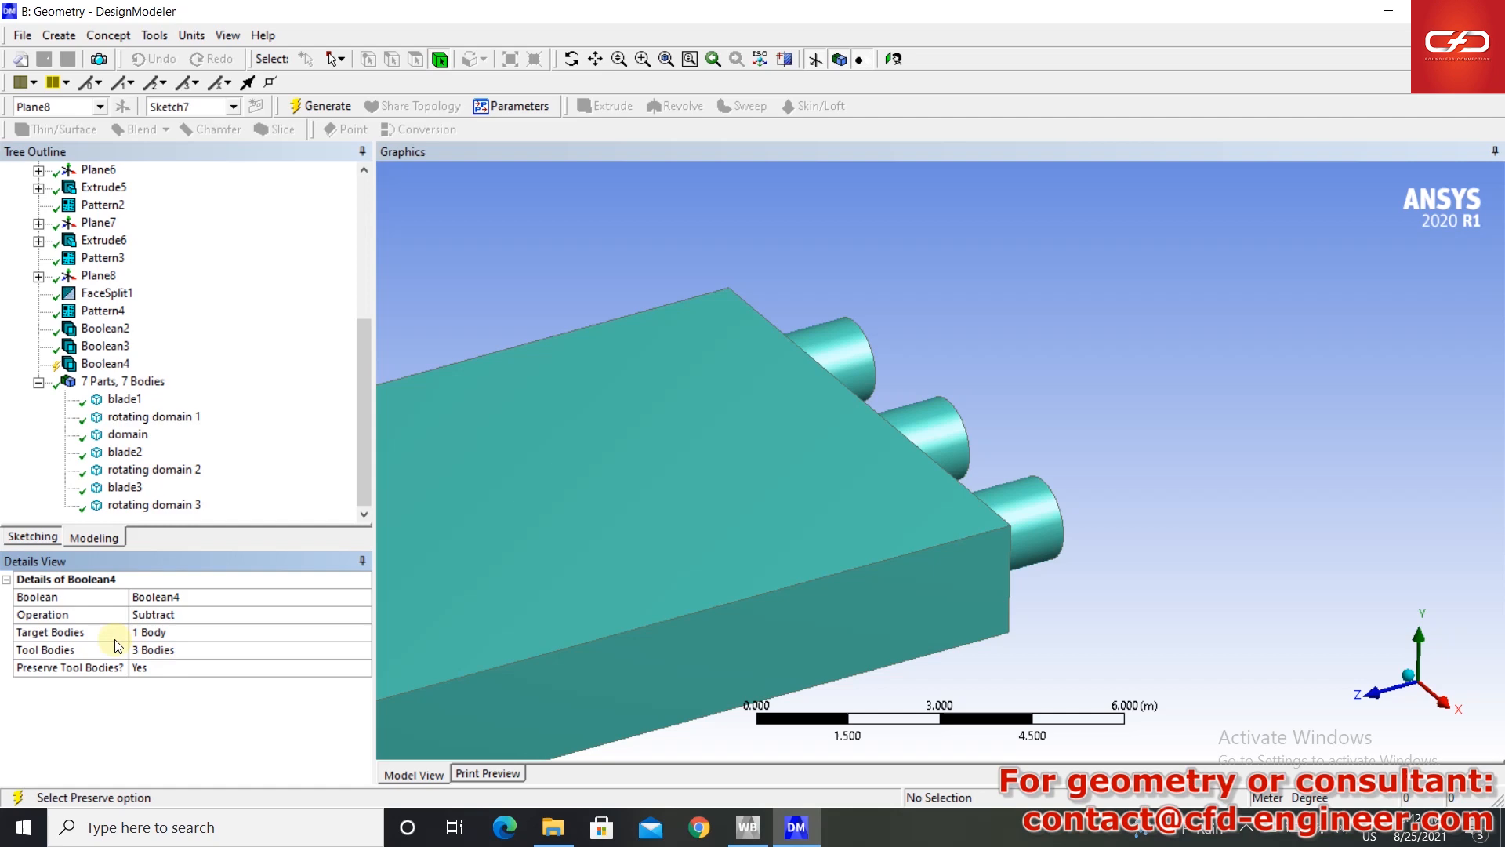
pyautogui.click(328, 107)
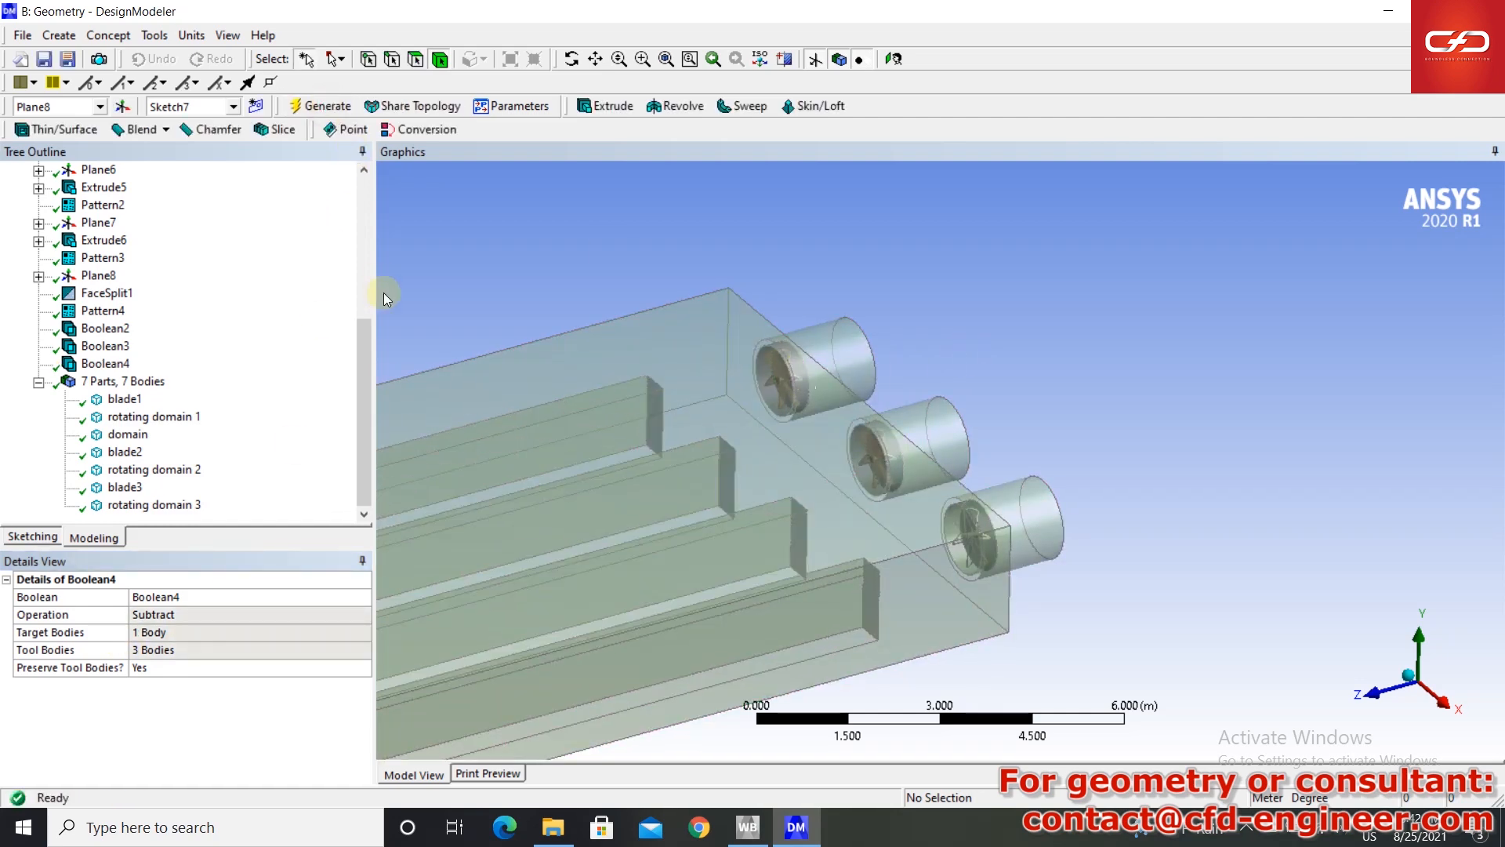
# - Isolate the domain body by hiding all other bodies and examine its cage and fan cavities
pyautogui.click(129, 433)
pyautogui.rightClick(131, 434)
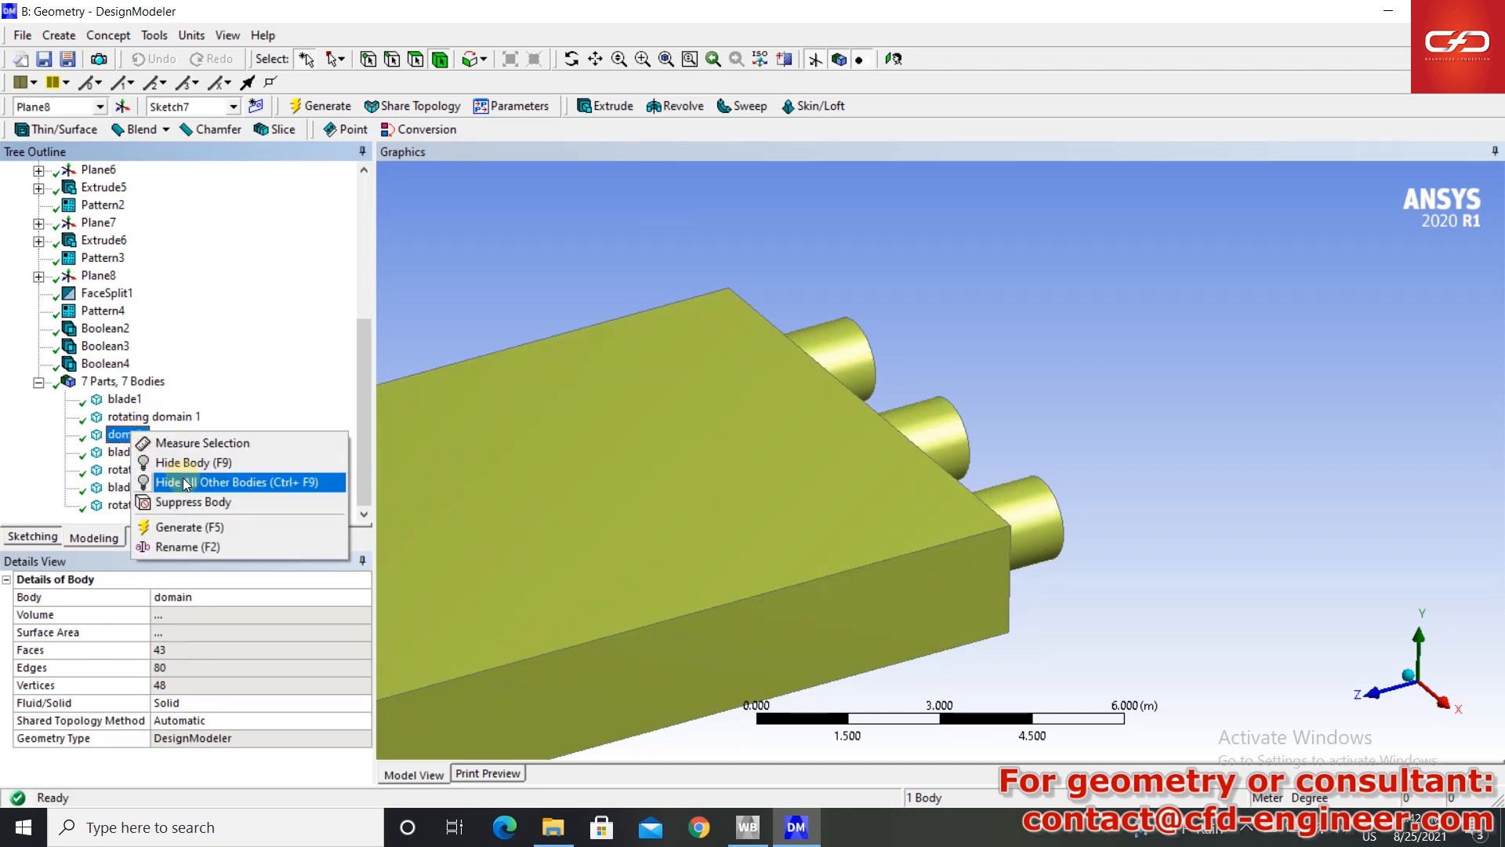
pyautogui.click(186, 483)
pyautogui.scroll(-3, 1085, 436)
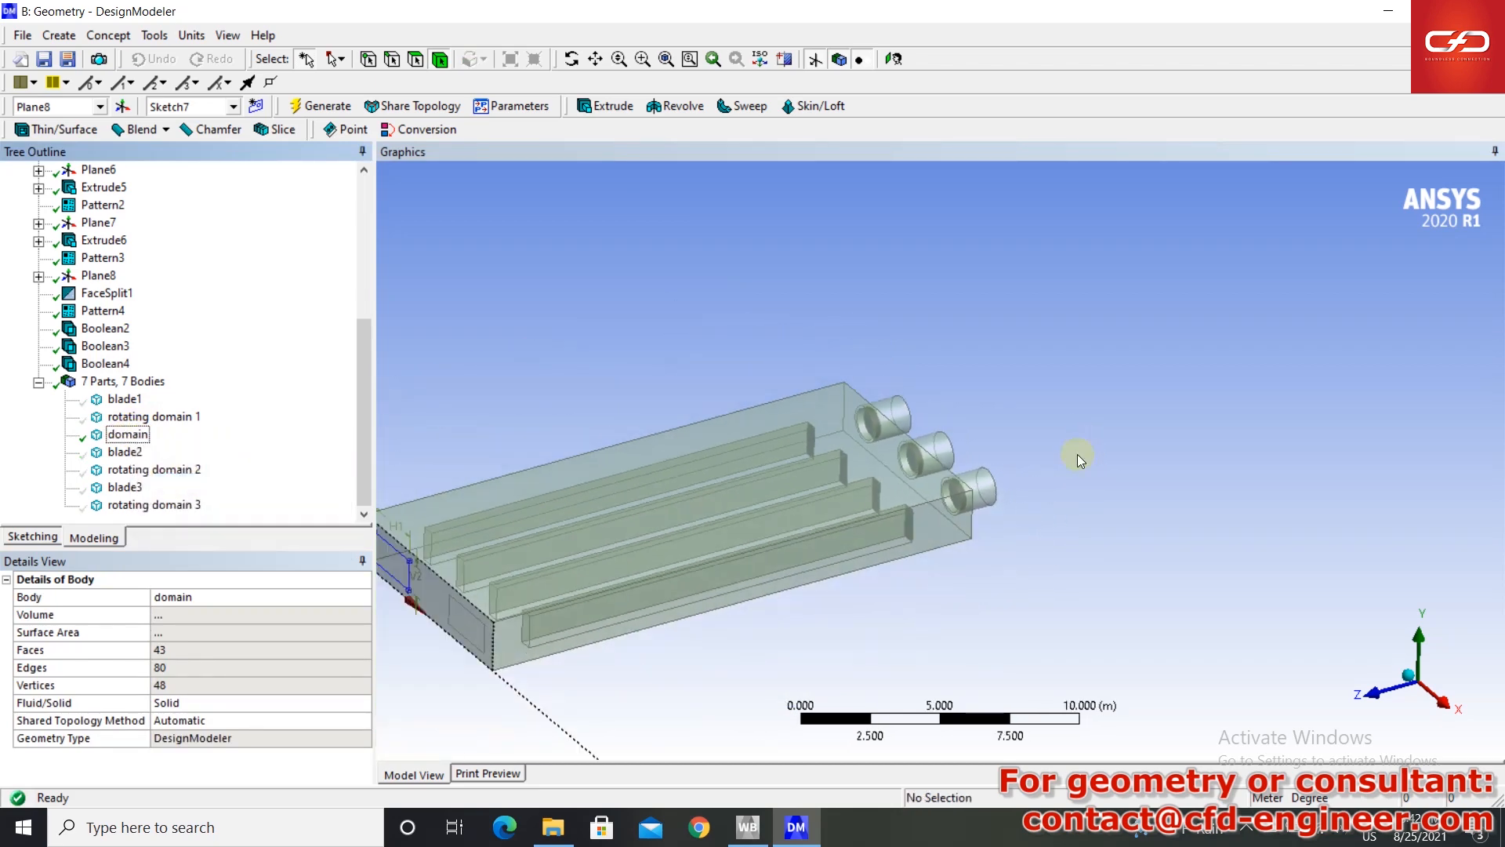
pyautogui.scroll(-2, 985, 516)
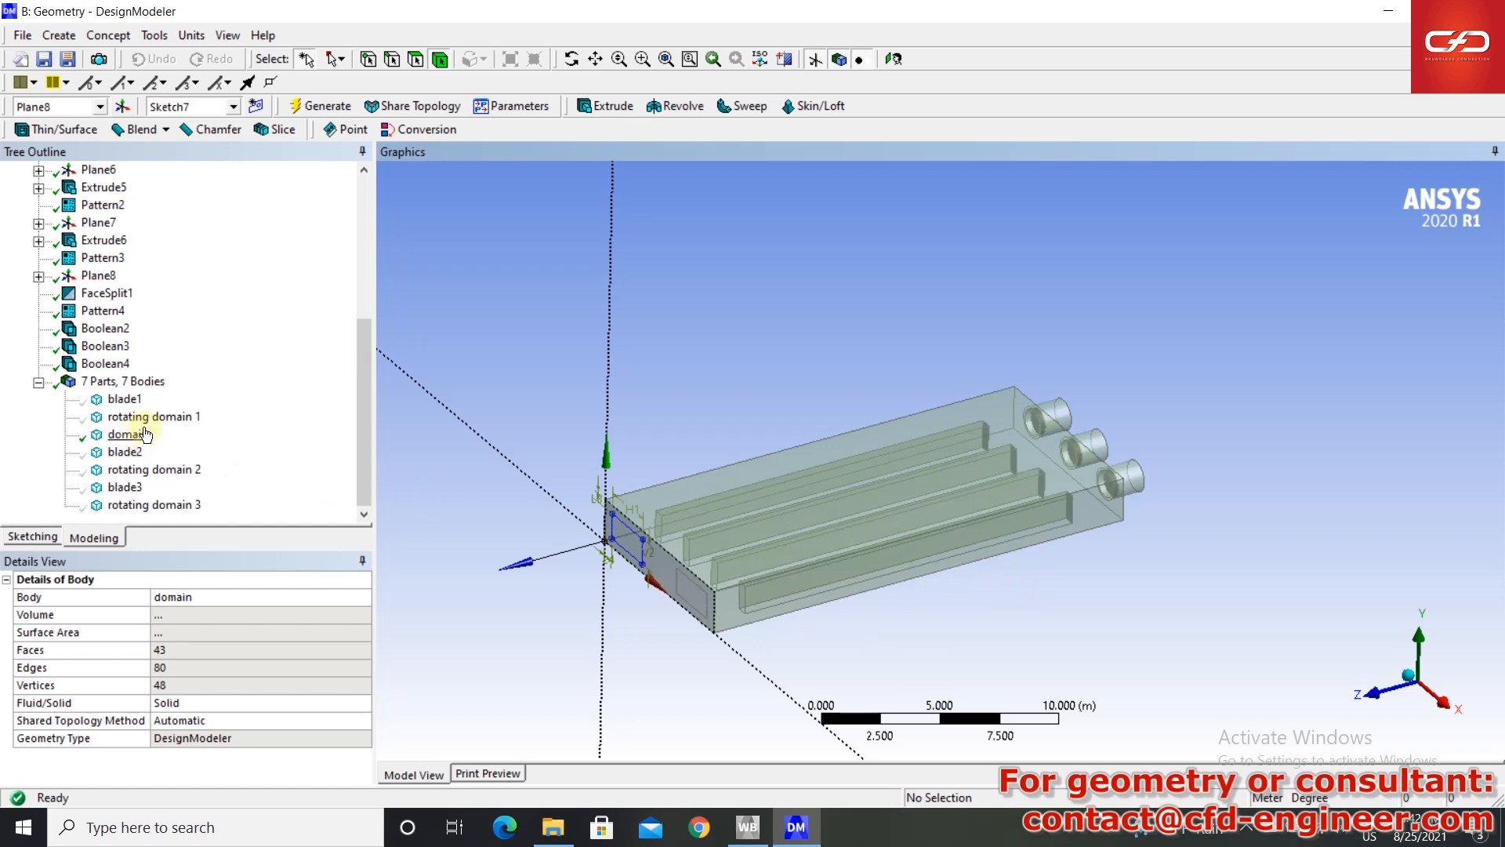
# - Restore all bodies and hide only the domain so the blades and rotating domains are exposed
pyautogui.rightClick(434, 432)
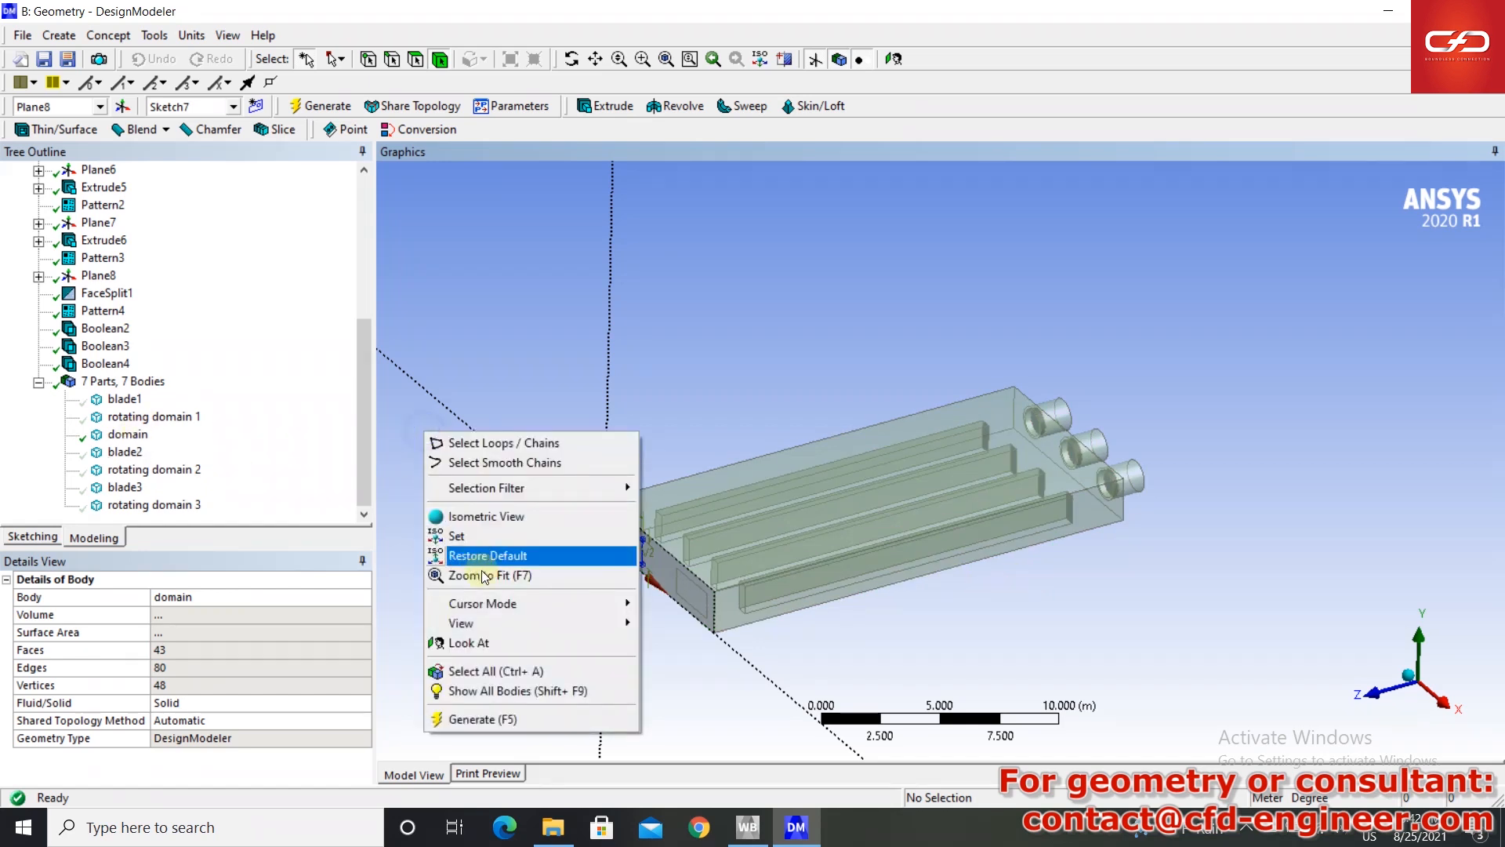
pyautogui.click(500, 691)
pyautogui.click(118, 433)
pyautogui.rightClick(127, 436)
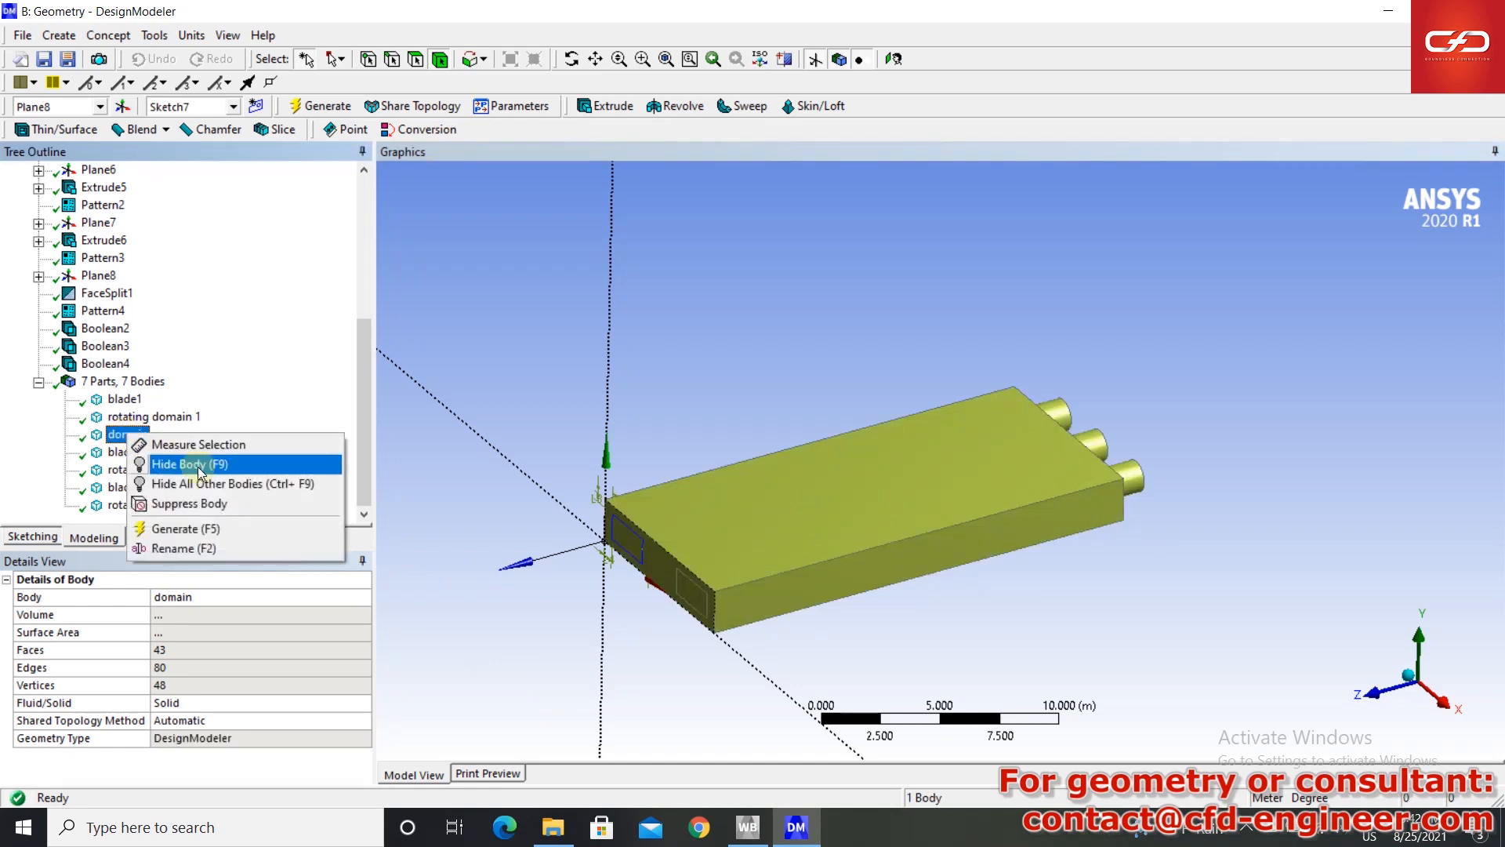
pyautogui.click(188, 463)
pyautogui.scroll(3, 1200, 478)
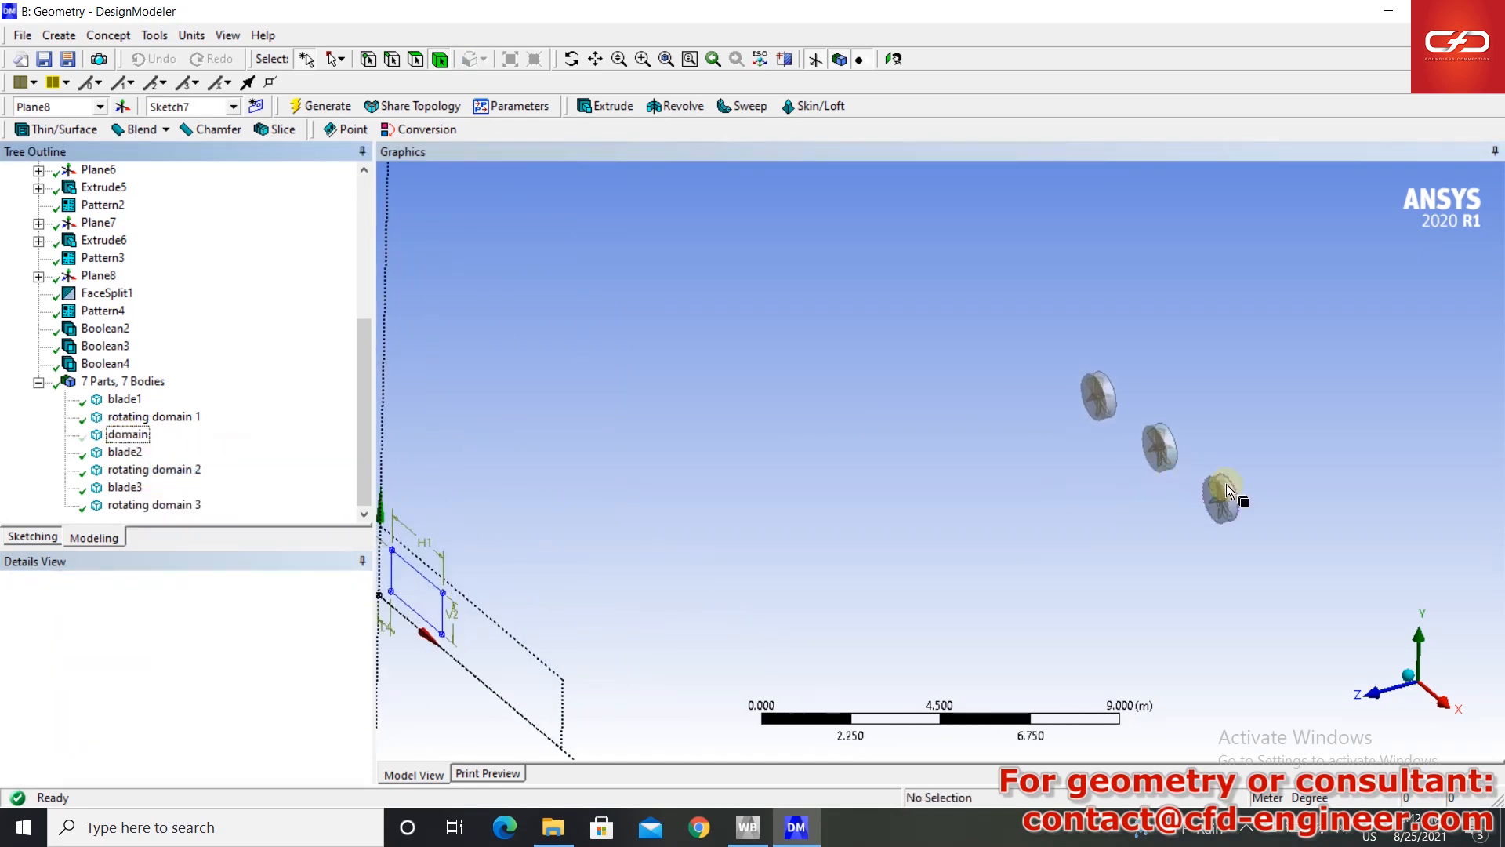
pyautogui.scroll(6, 1226, 483)
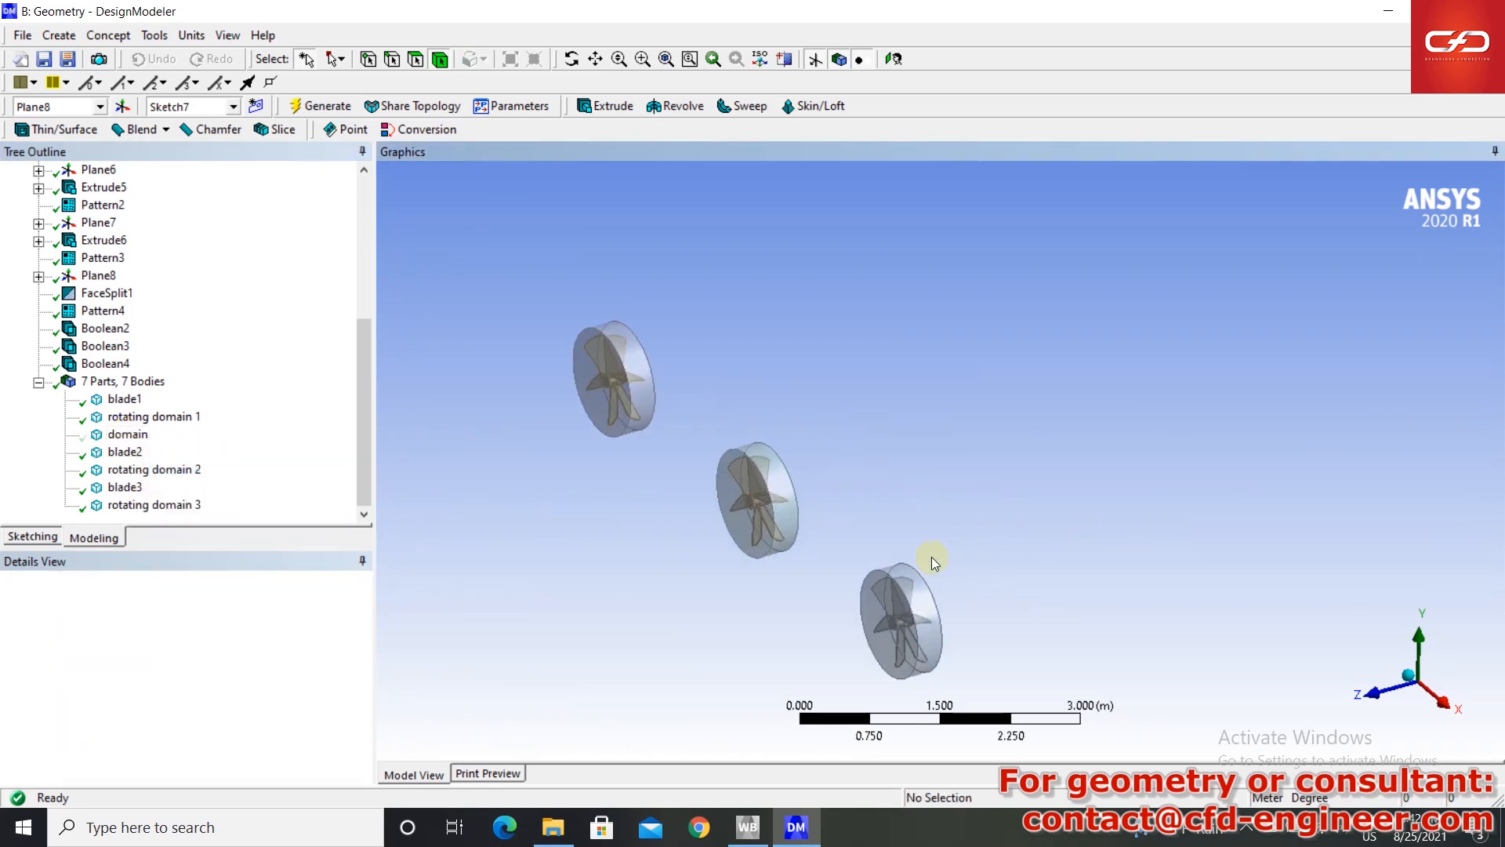
pyautogui.keyDown('ctrl'); pyautogui.moveTo(933, 557); pyautogui.dragTo(949, 493, button='middle'); pyautogui.keyUp('ctrl')
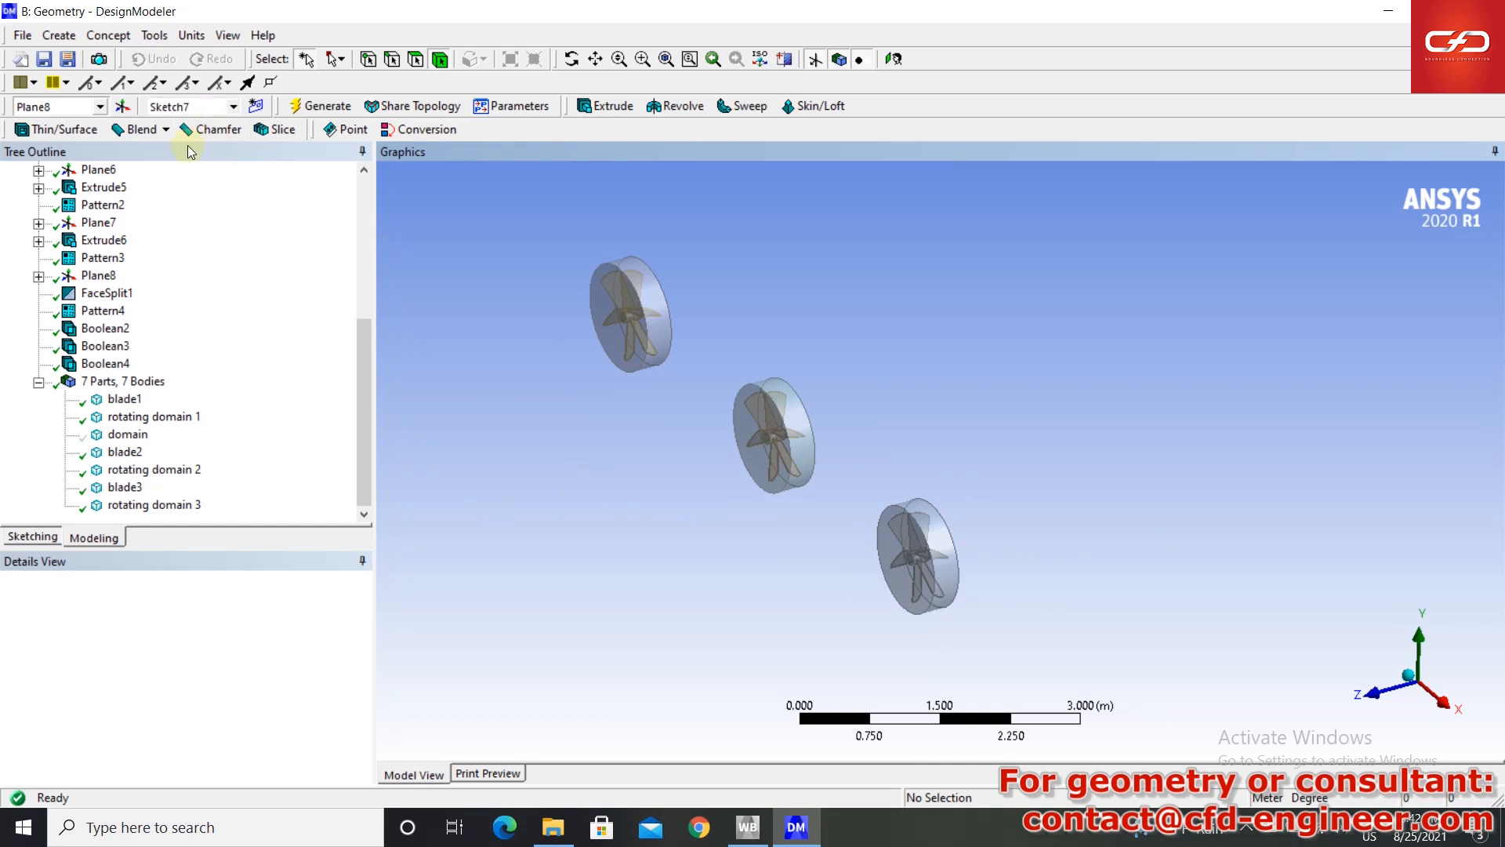
# - Create a Boolean subtraction with rotating domains 1, 2 and 3 as the target bodies
pyautogui.click(81, 37)
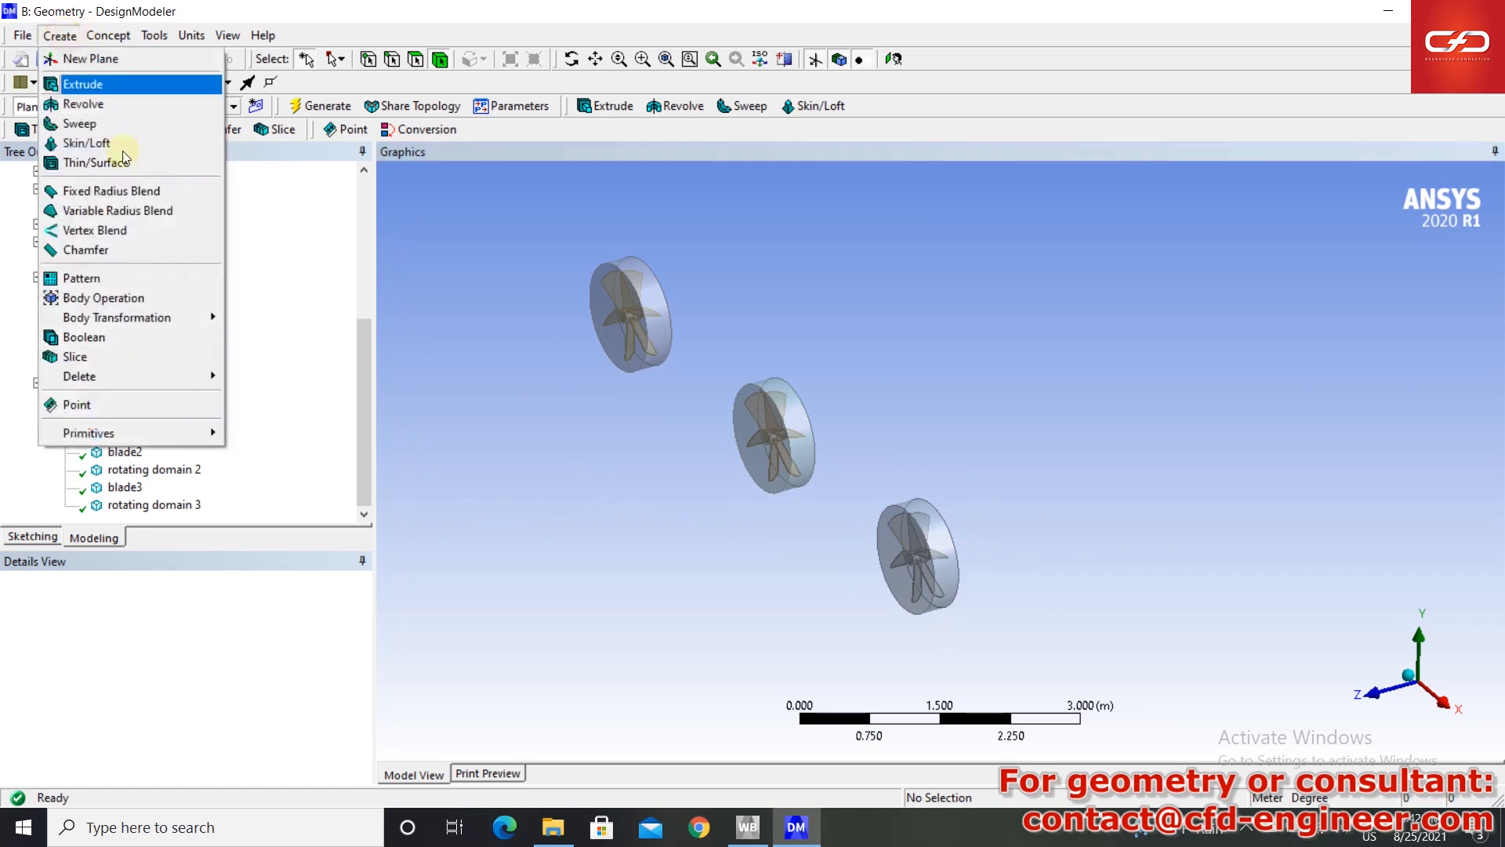
pyautogui.click(159, 345)
pyautogui.click(163, 632)
pyautogui.scroll(-1, 173, 439)
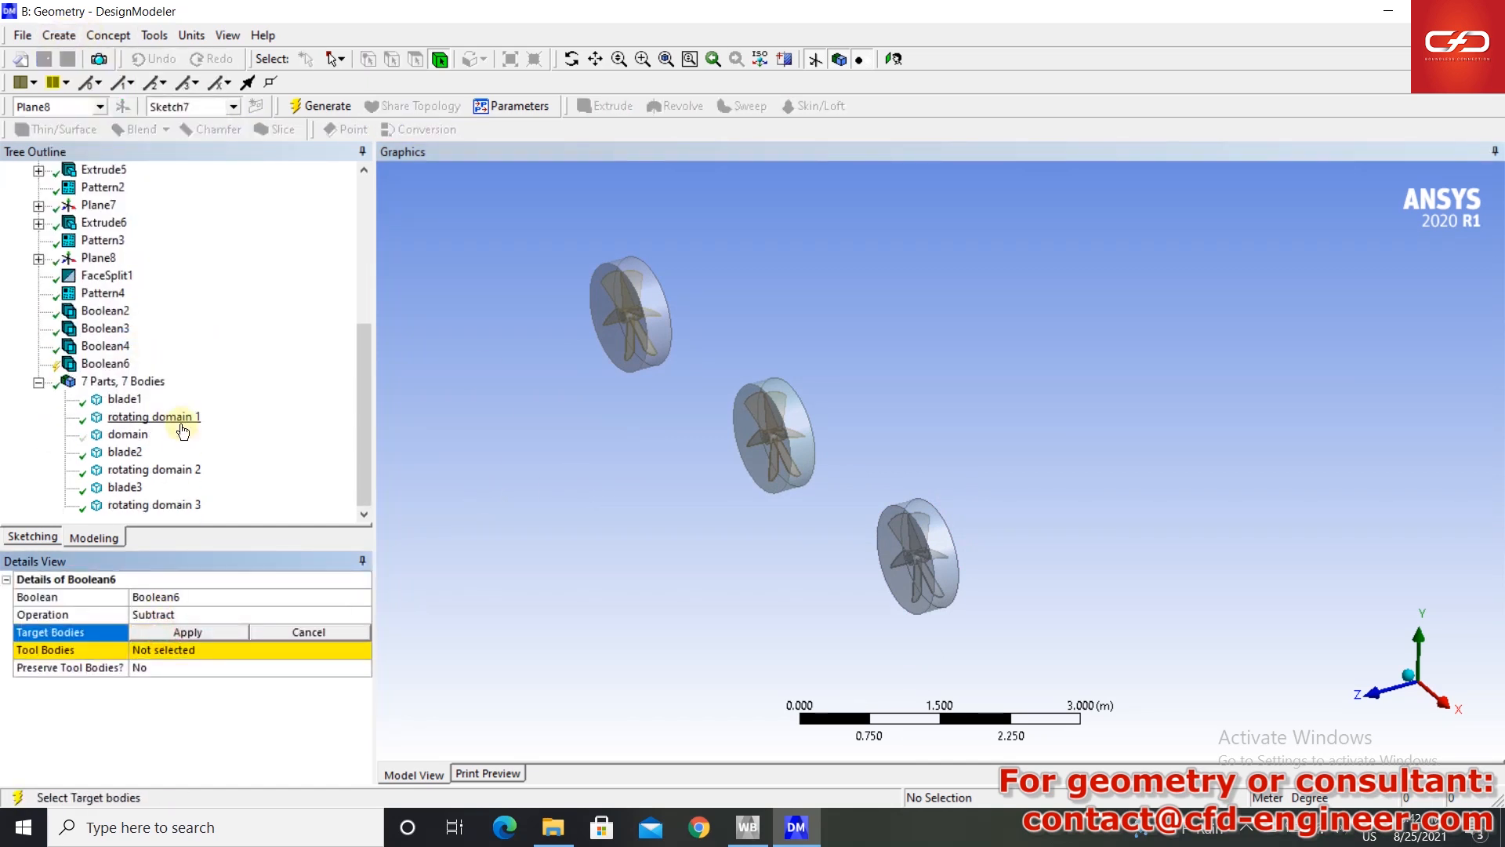
pyautogui.click(168, 417)
pyautogui.keyDown('ctrl'); pyautogui.click(175, 469); pyautogui.keyUp('ctrl')
pyautogui.keyDown('ctrl'); pyautogui.click(157, 505); pyautogui.keyUp('ctrl')
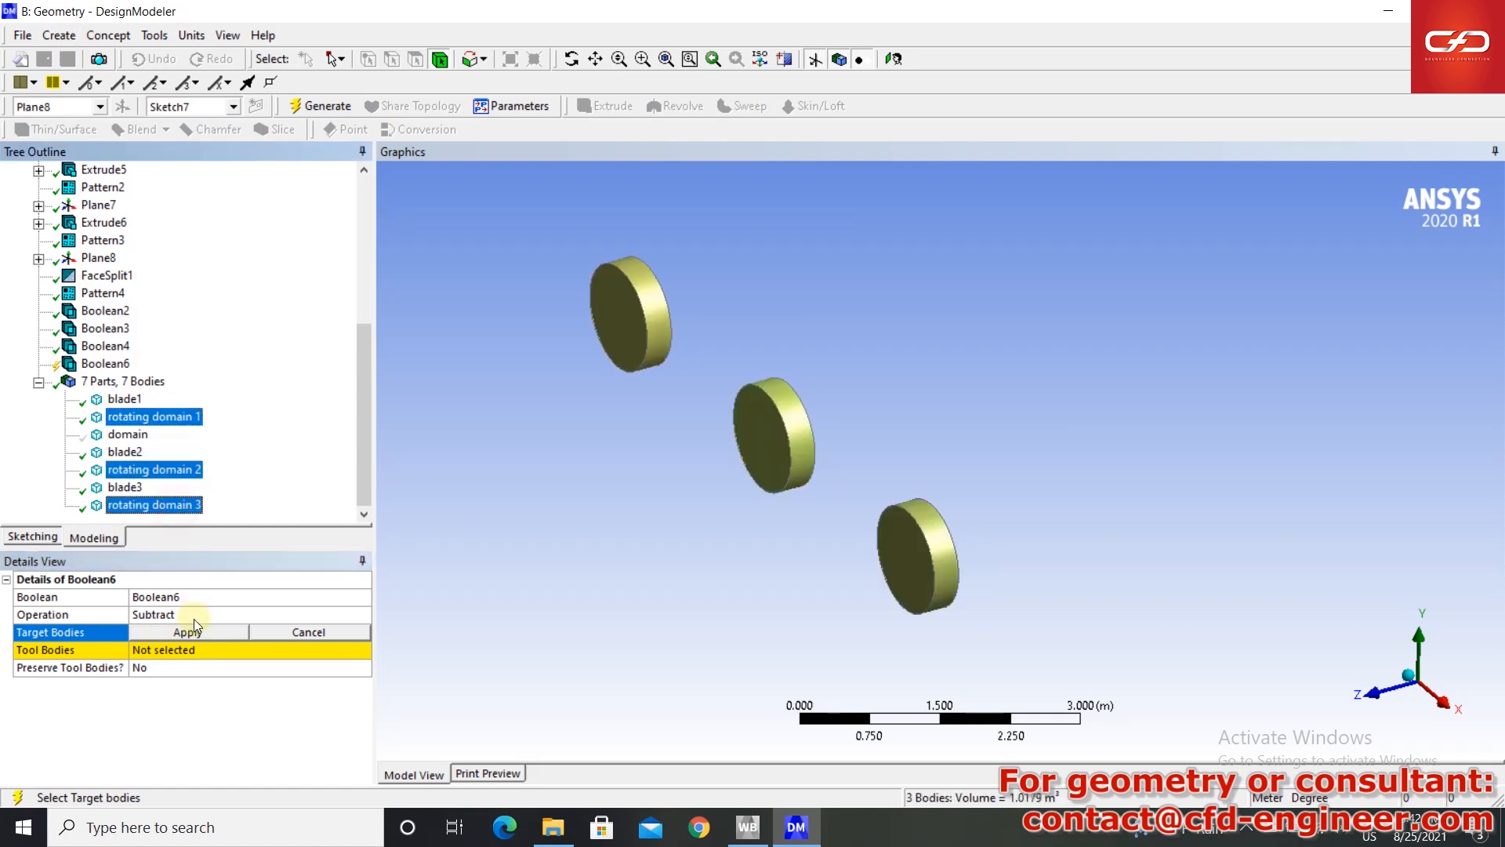
pyautogui.click(187, 632)
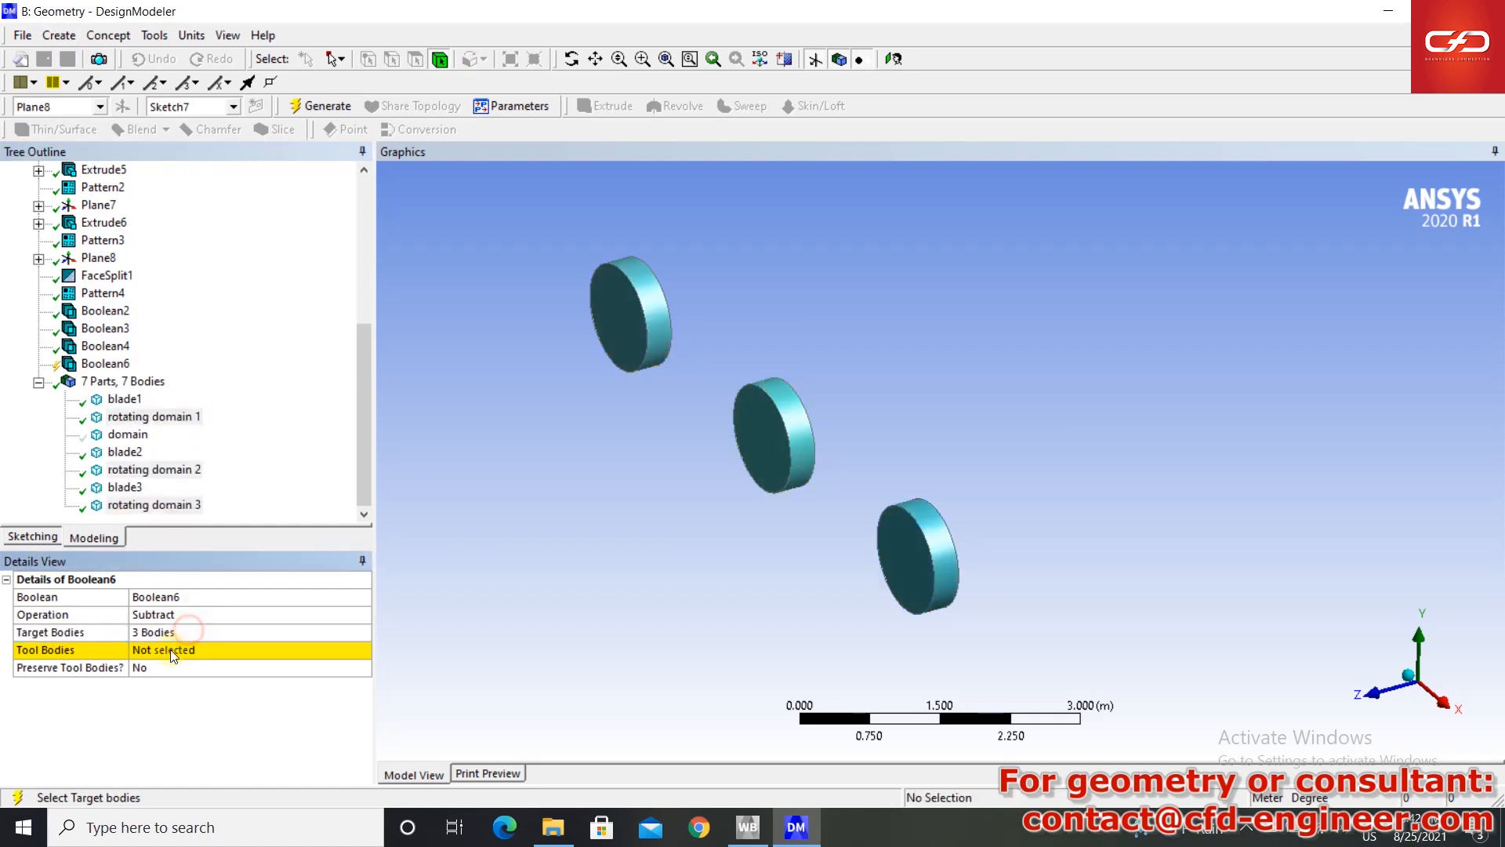
# - Assign blade1, blade2 and blade3 as the tool bodies and generate the subtraction
pyautogui.click(124, 398)
pyautogui.keyDown('ctrl'); pyautogui.click(124, 452); pyautogui.keyUp('ctrl')
pyautogui.keyDown('ctrl'); pyautogui.click(138, 488); pyautogui.keyUp('ctrl')
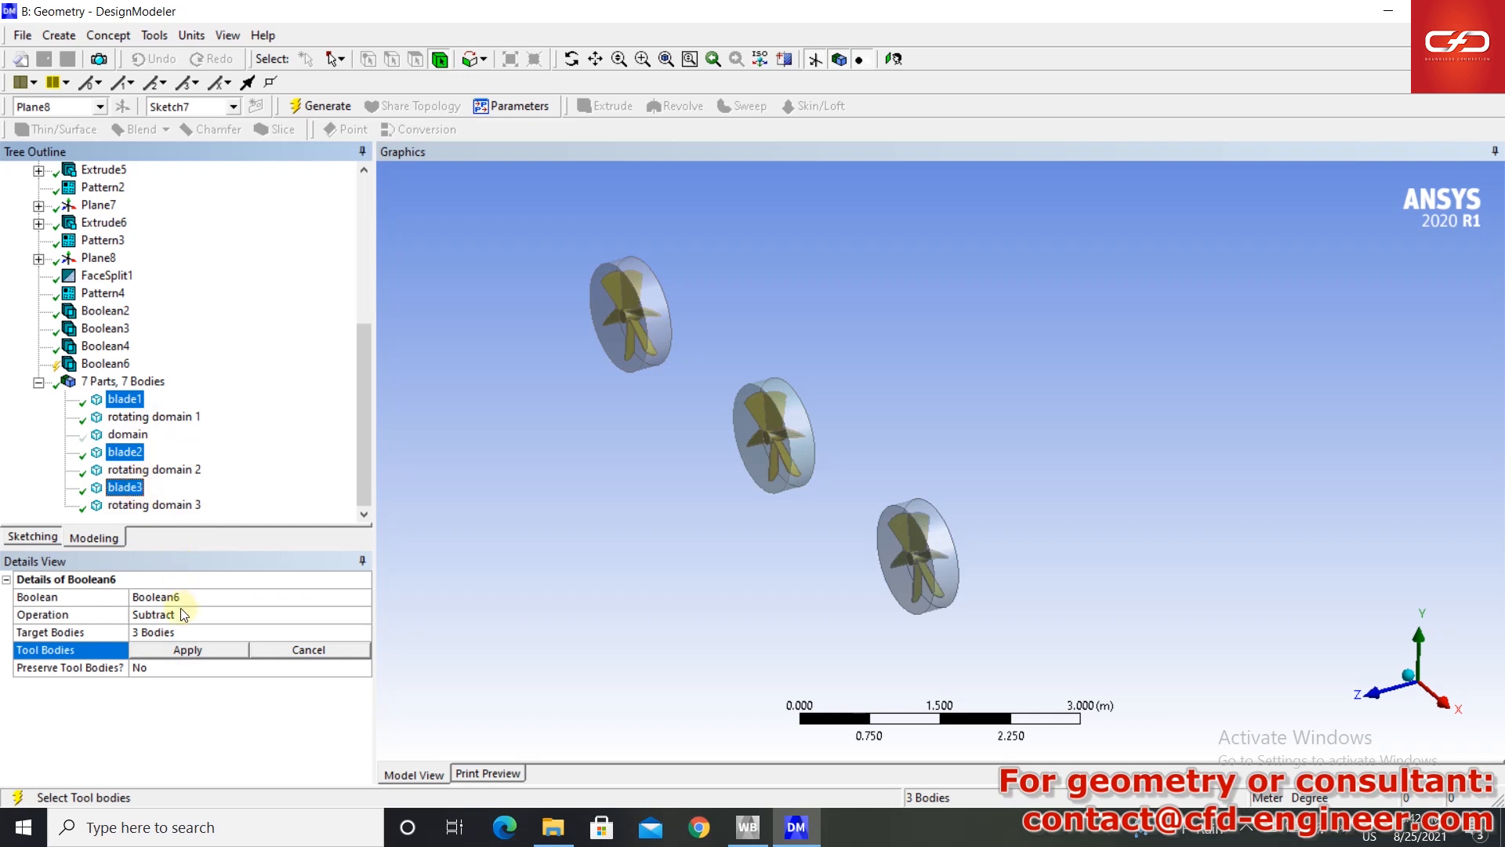
pyautogui.click(178, 649)
pyautogui.click(320, 110)
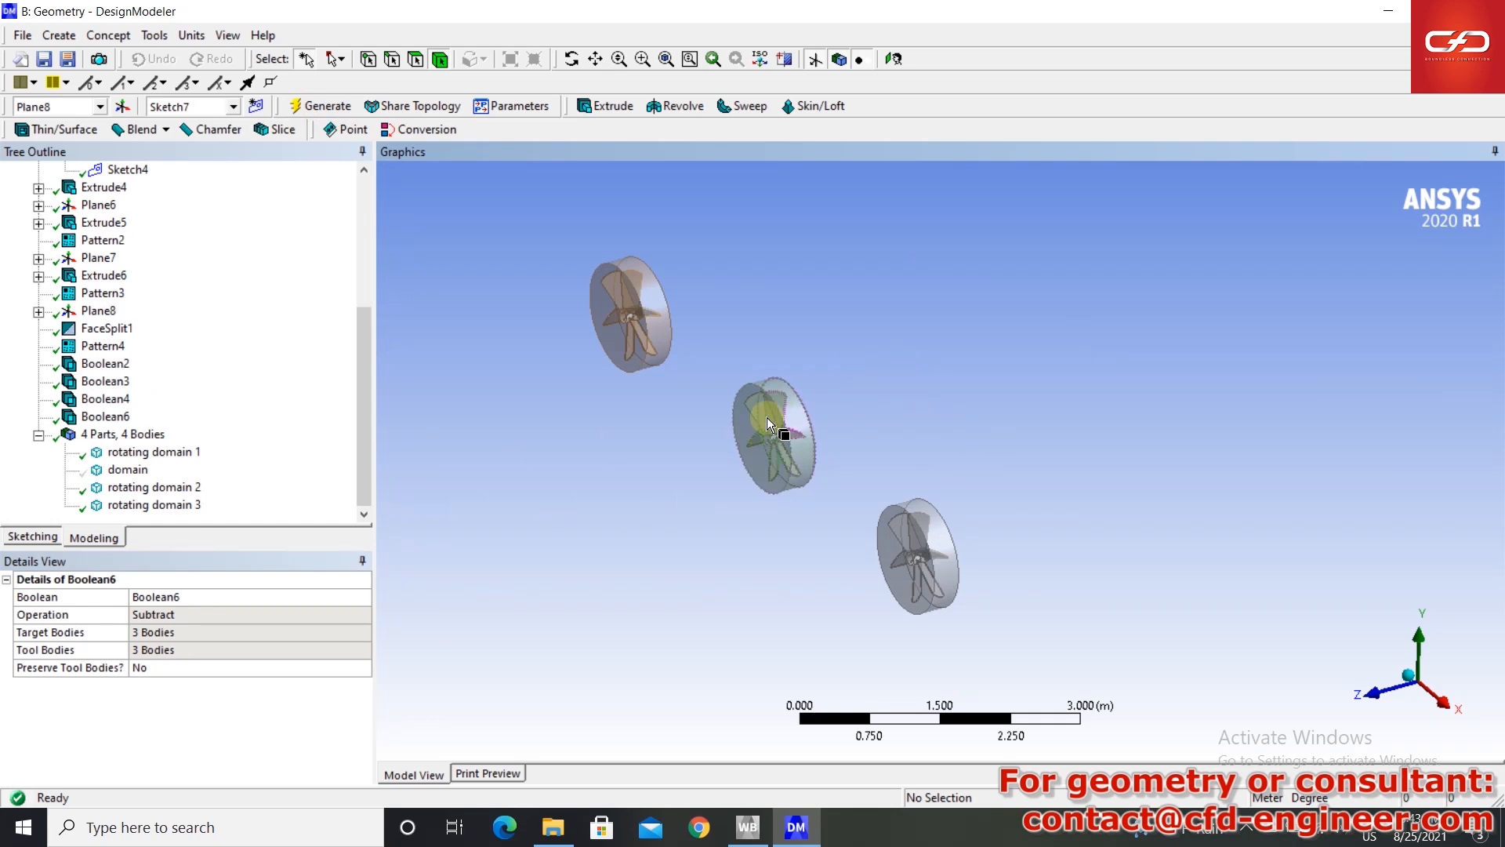
# - Show all bodies again and view the complete model with its fan ducts
pyautogui.rightClick(853, 261)
pyautogui.click(902, 523)
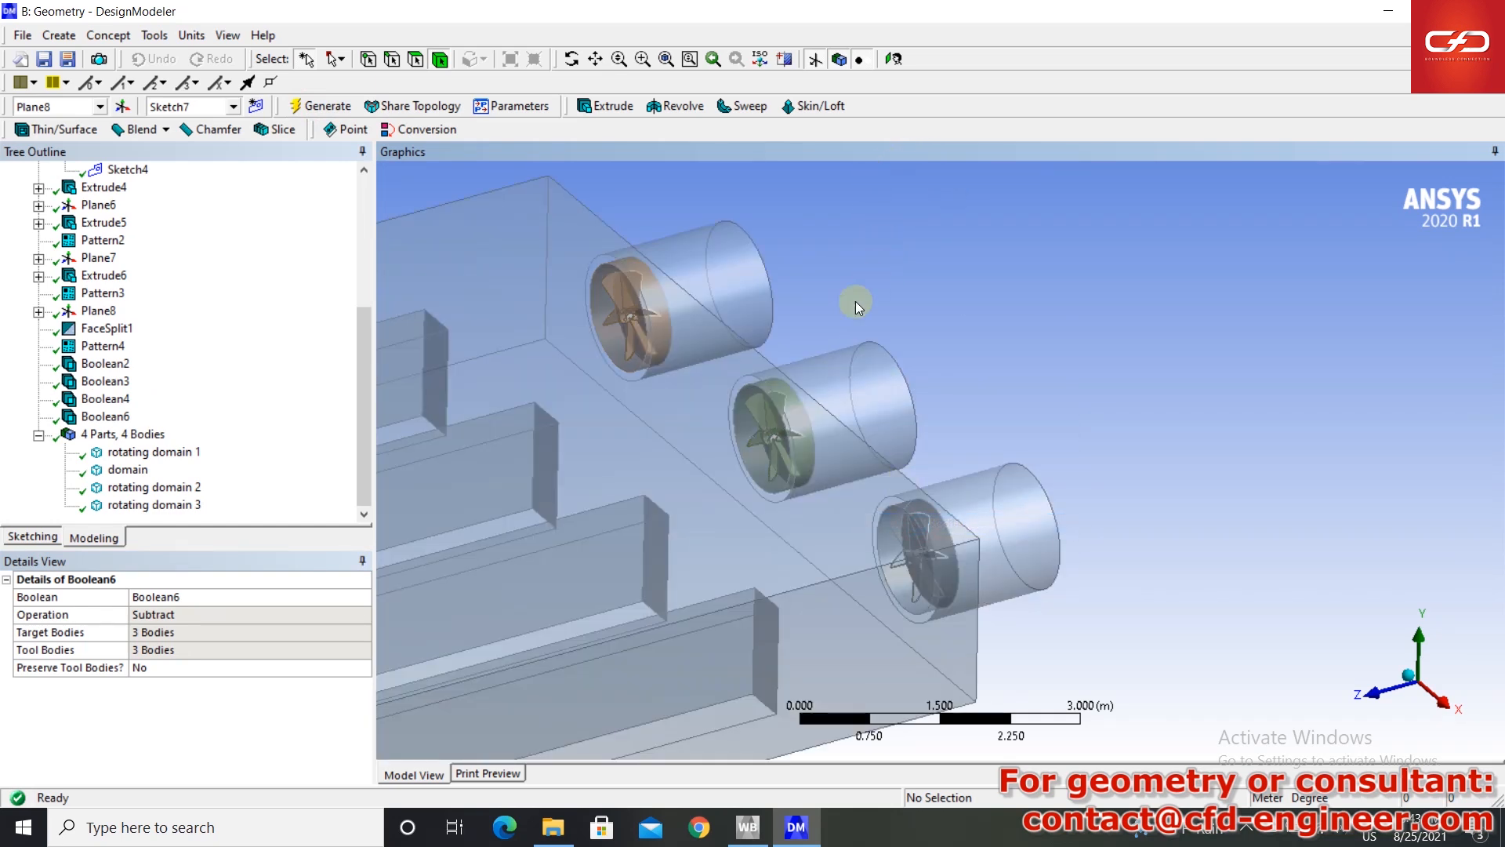
pyautogui.scroll(-8, 921, 376)
pyautogui.keyDown('ctrl'); pyautogui.moveTo(850, 437); pyautogui.dragTo(1004, 412, button='middle'); pyautogui.keyUp('ctrl')
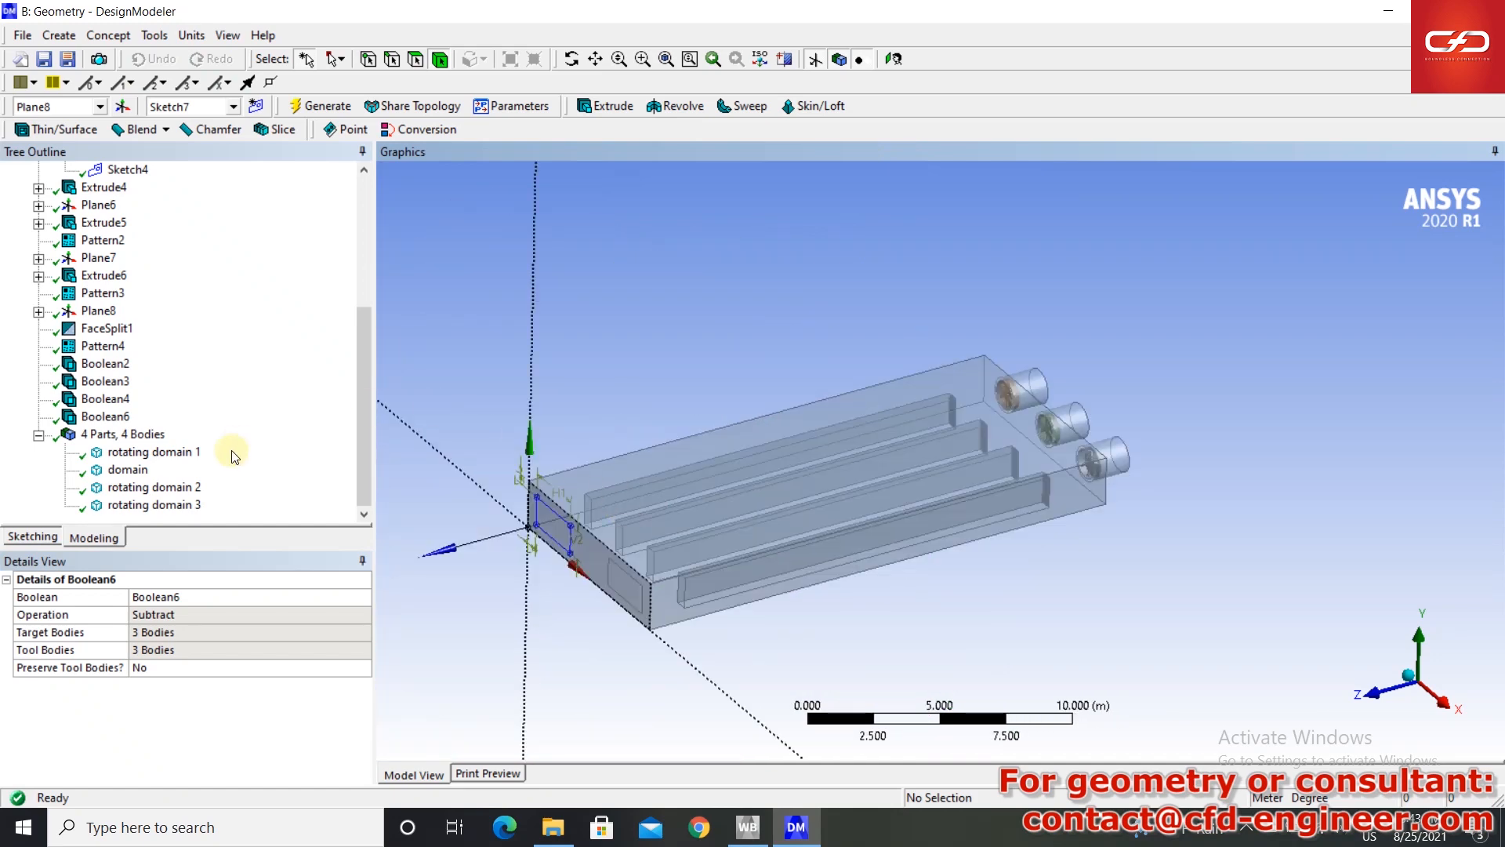
# - Isolate the domain body and look at its fan ducts in a side view along the X axis
pyautogui.click(129, 470)
pyautogui.rightClick(130, 471)
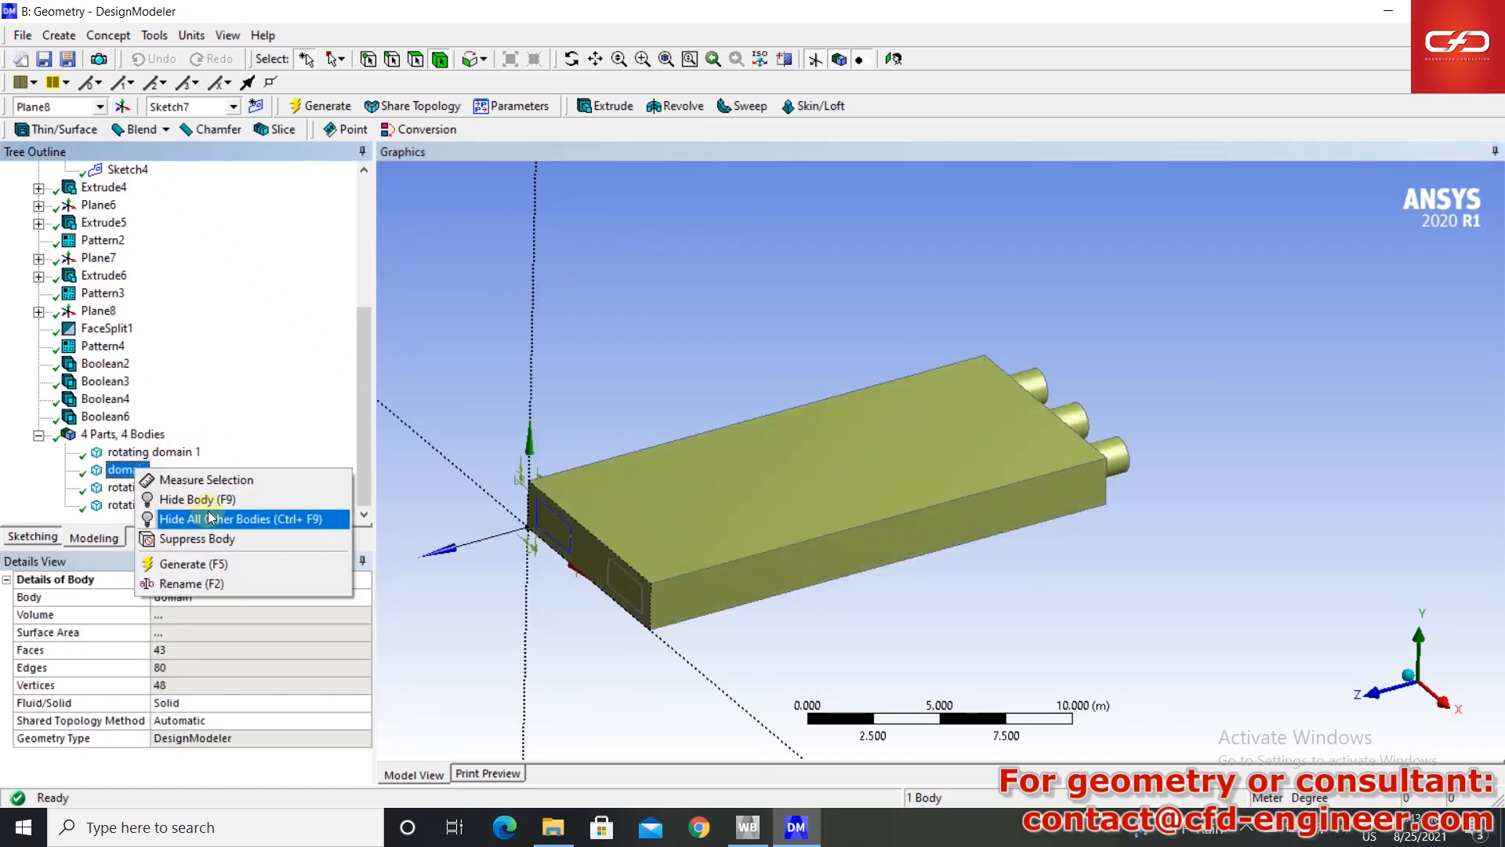
pyautogui.click(251, 520)
pyautogui.click(1443, 700)
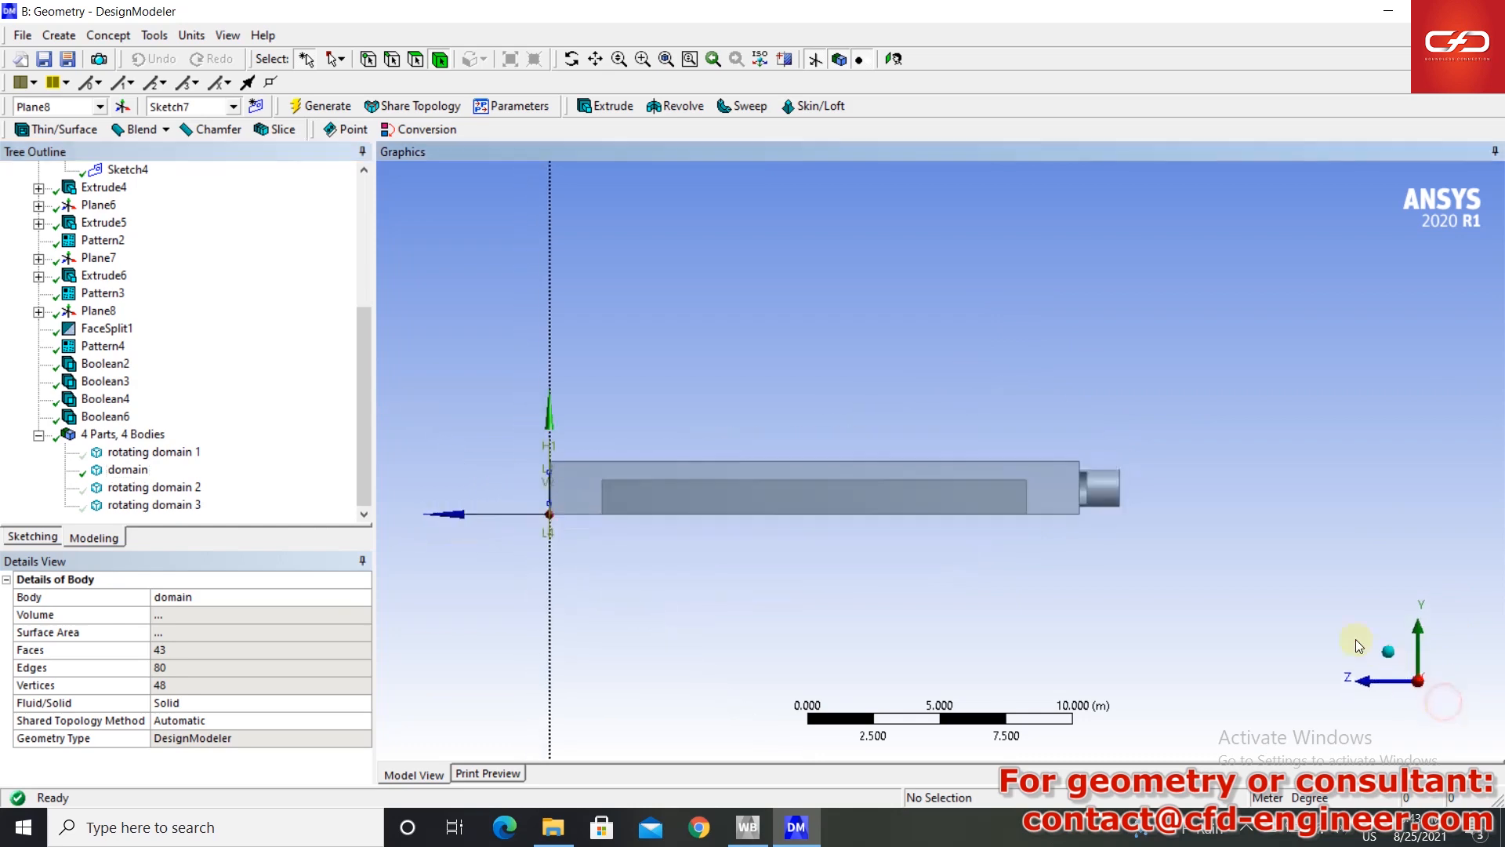
pyautogui.scroll(4, 1141, 529)
pyautogui.keyDown('ctrl'); pyautogui.moveTo(1264, 524); pyautogui.dragTo(793, 508, button='middle'); pyautogui.keyUp('ctrl')
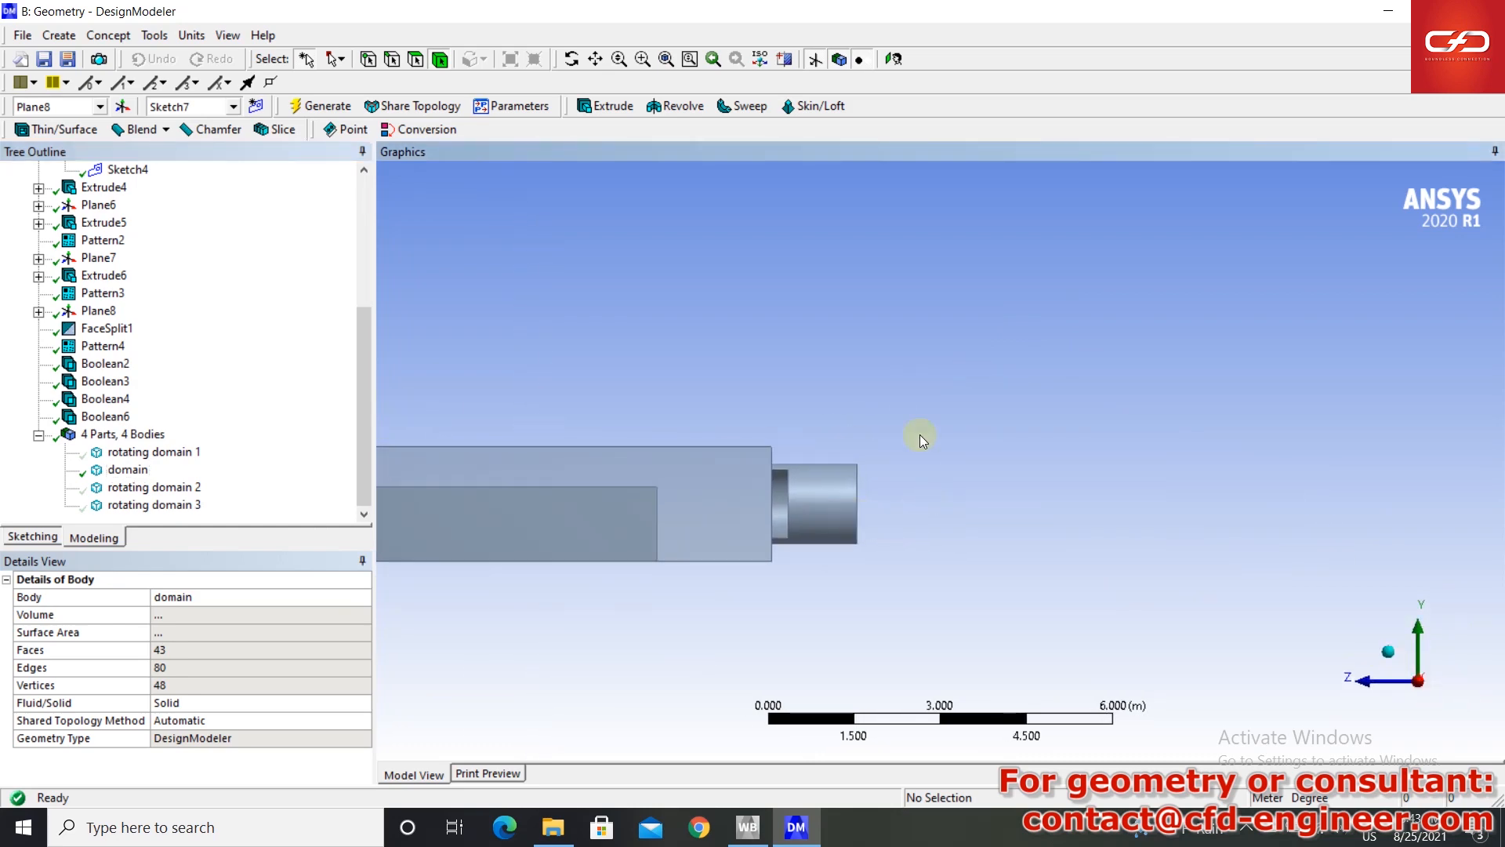
# - Cut the domain with a horizontal section plane through the cages and fan ducts, inspect the interior, and turn the section off
pyautogui.click(786, 60)
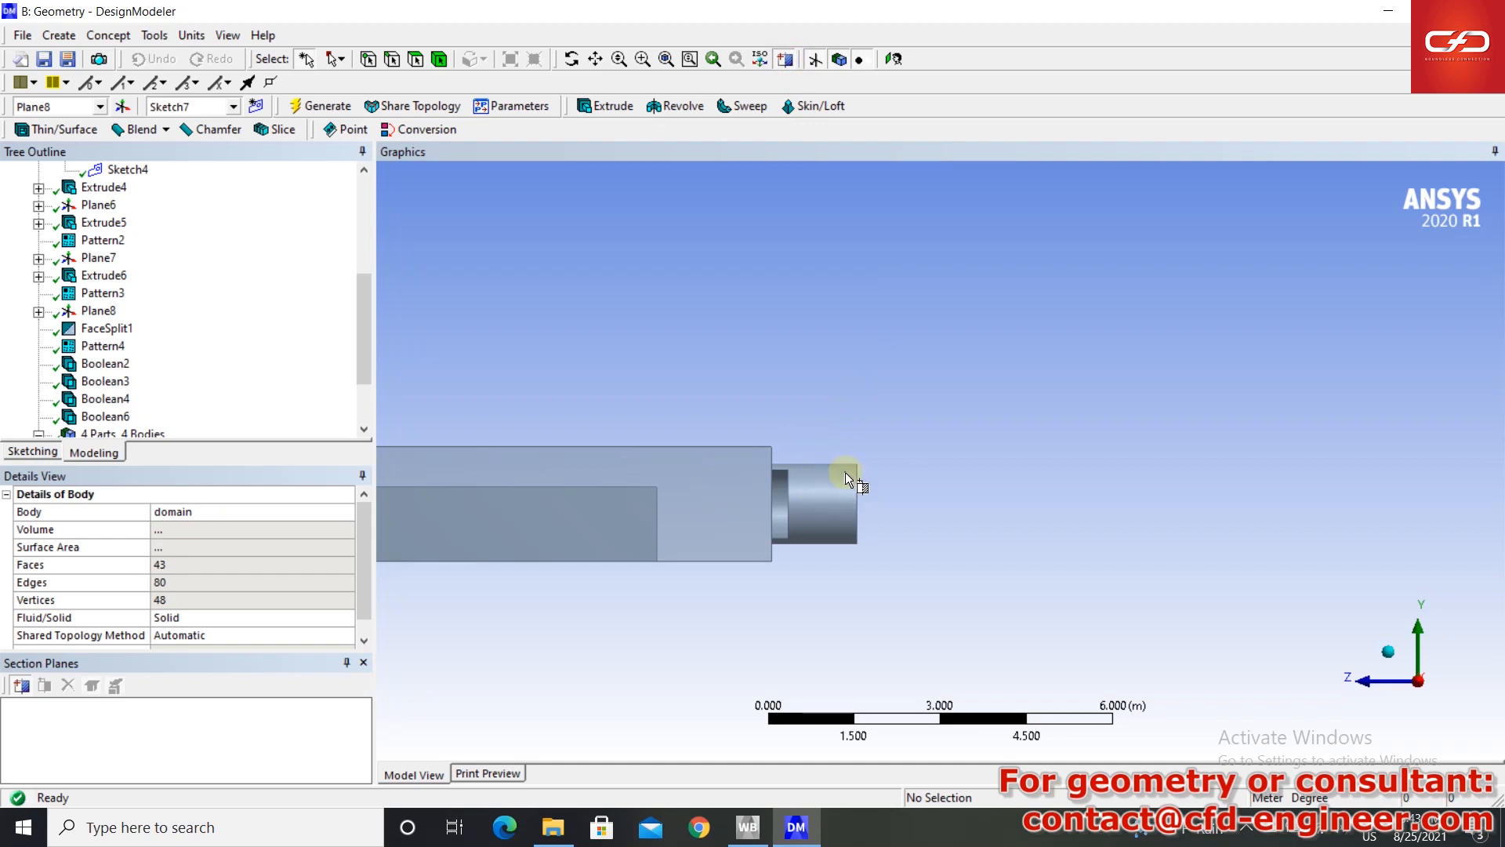
pyautogui.scroll(-2, 845, 472)
pyautogui.moveTo(931, 481); pyautogui.dragTo(416, 476)
pyautogui.moveTo(871, 515); pyautogui.dragTo(890, 479)
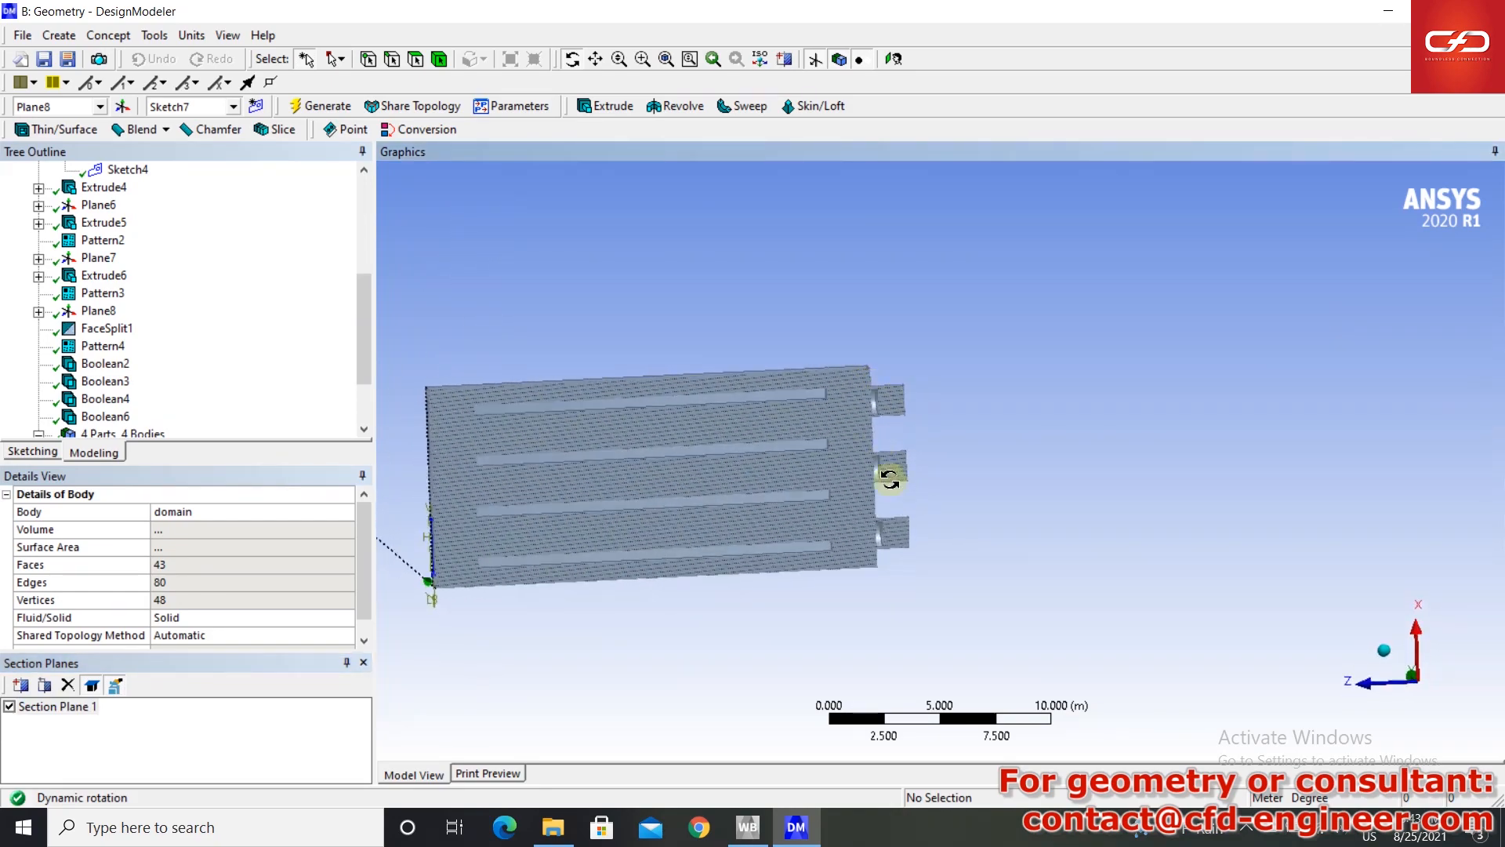
pyautogui.scroll(4, 886, 486)
pyautogui.scroll(-2, 1239, 431)
pyautogui.moveTo(1139, 446); pyautogui.dragTo(1103, 477)
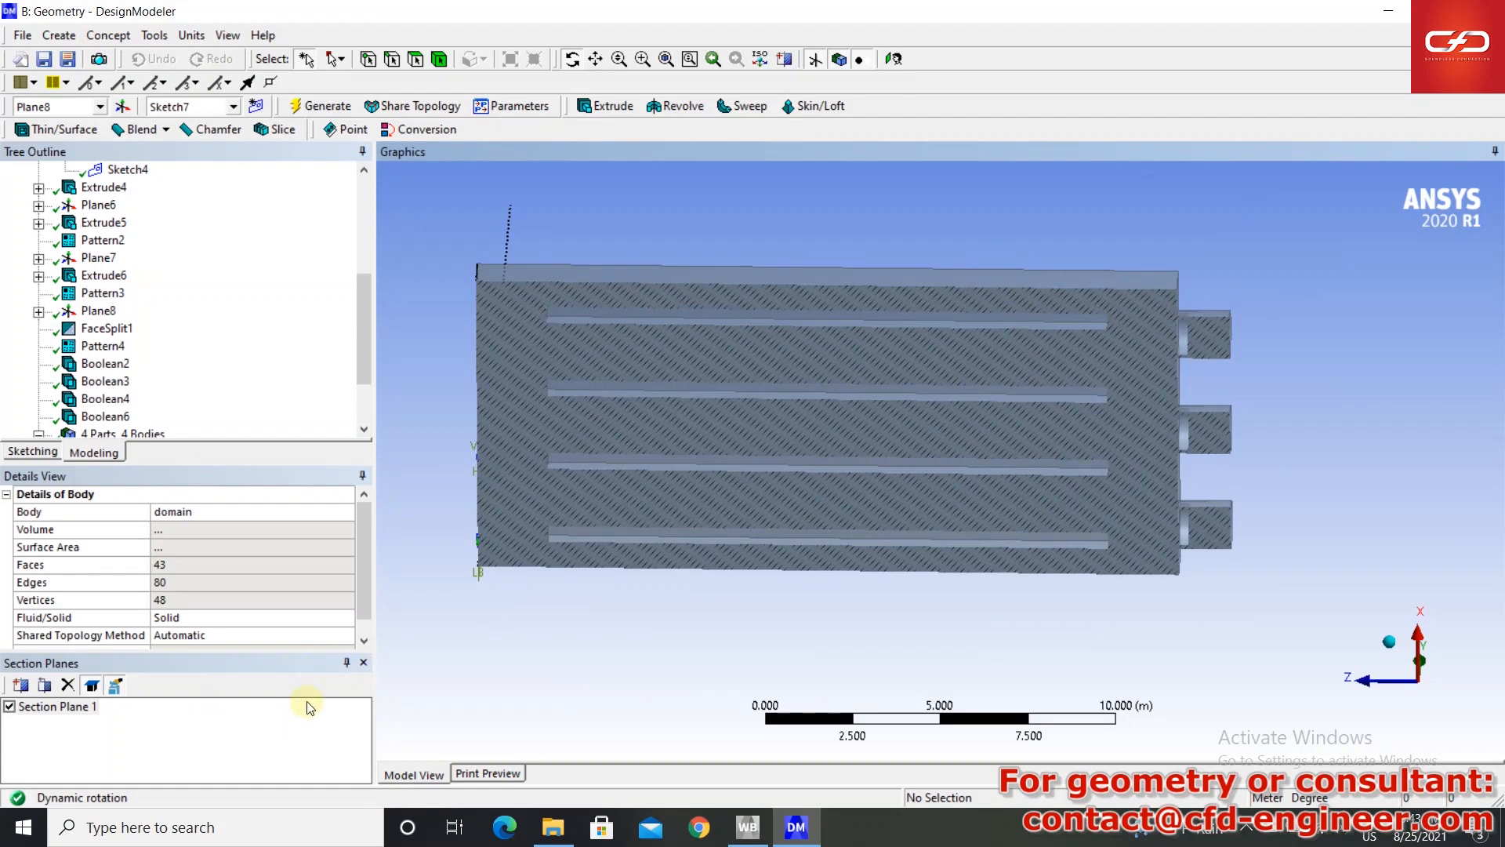
pyautogui.click(9, 706)
pyautogui.click(364, 662)
# - Isolate rotating domain 1 by hiding all other bodies and bring it into a centred side view along the X axis
pyautogui.moveTo(833, 427); pyautogui.dragTo(449, 501)
pyautogui.click(149, 451)
pyautogui.rightClick(162, 455)
pyautogui.click(232, 484)
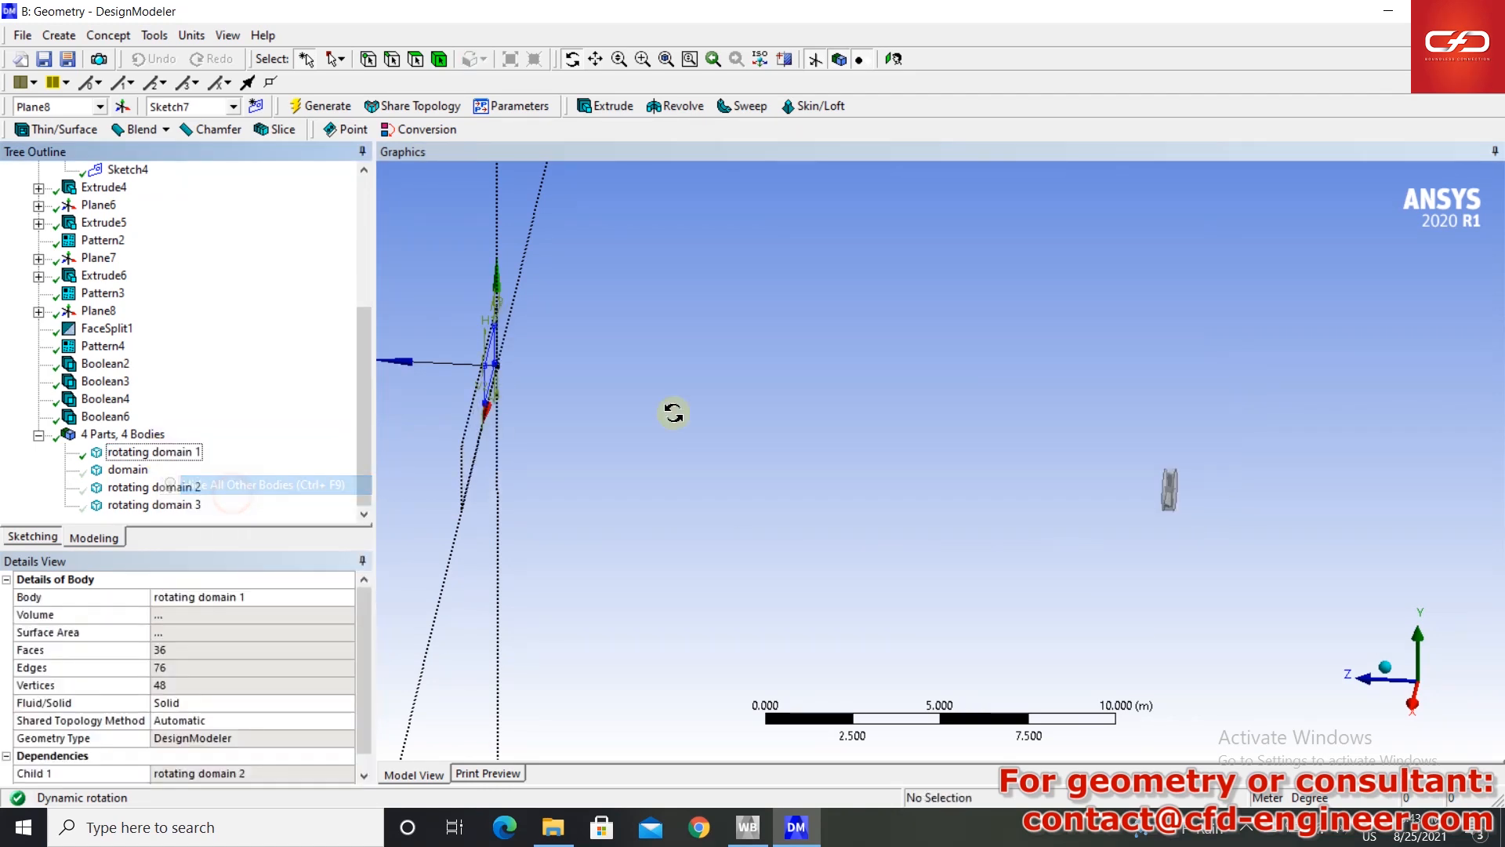
pyautogui.scroll(3, 1255, 538)
pyautogui.keyDown('ctrl'); pyautogui.moveTo(1344, 530); pyautogui.dragTo(569, 465, button='middle'); pyautogui.keyUp('ctrl')
pyautogui.keyDown('ctrl'); pyautogui.moveTo(687, 494); pyautogui.dragTo(1139, 494, button='middle'); pyautogui.keyUp('ctrl')
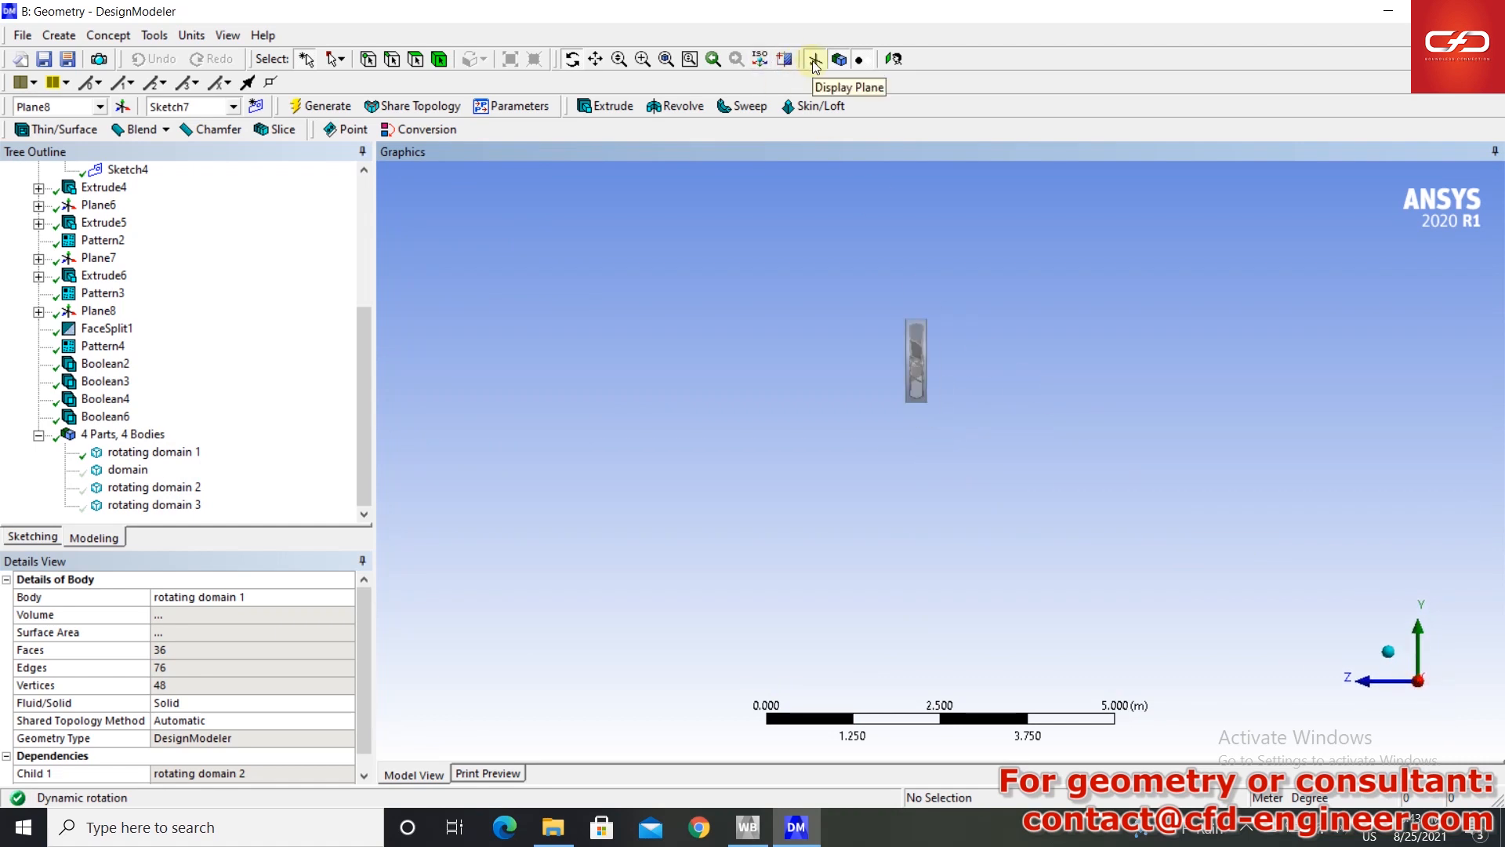
# - Cut rotating domain 1 with a vertical section plane and inspect the blade and hub cavity inside it
pyautogui.click(785, 59)
pyautogui.moveTo(917, 294); pyautogui.dragTo(918, 430)
pyautogui.moveTo(919, 430)
pyautogui.mouseDown(button='middle')
pyautogui.moveTo(951, 359)
pyautogui.moveTo(797, 376)
pyautogui.moveTo(658, 444)
pyautogui.moveTo(1296, 437)
pyautogui.moveTo(1265, 459)
pyautogui.moveTo(984, 504)
pyautogui.moveTo(1042, 548)
pyautogui.moveTo(995, 444)
pyautogui.moveTo(967, 428)
pyautogui.mouseUp(button='middle')
pyautogui.scroll(-8, 1038, 296)
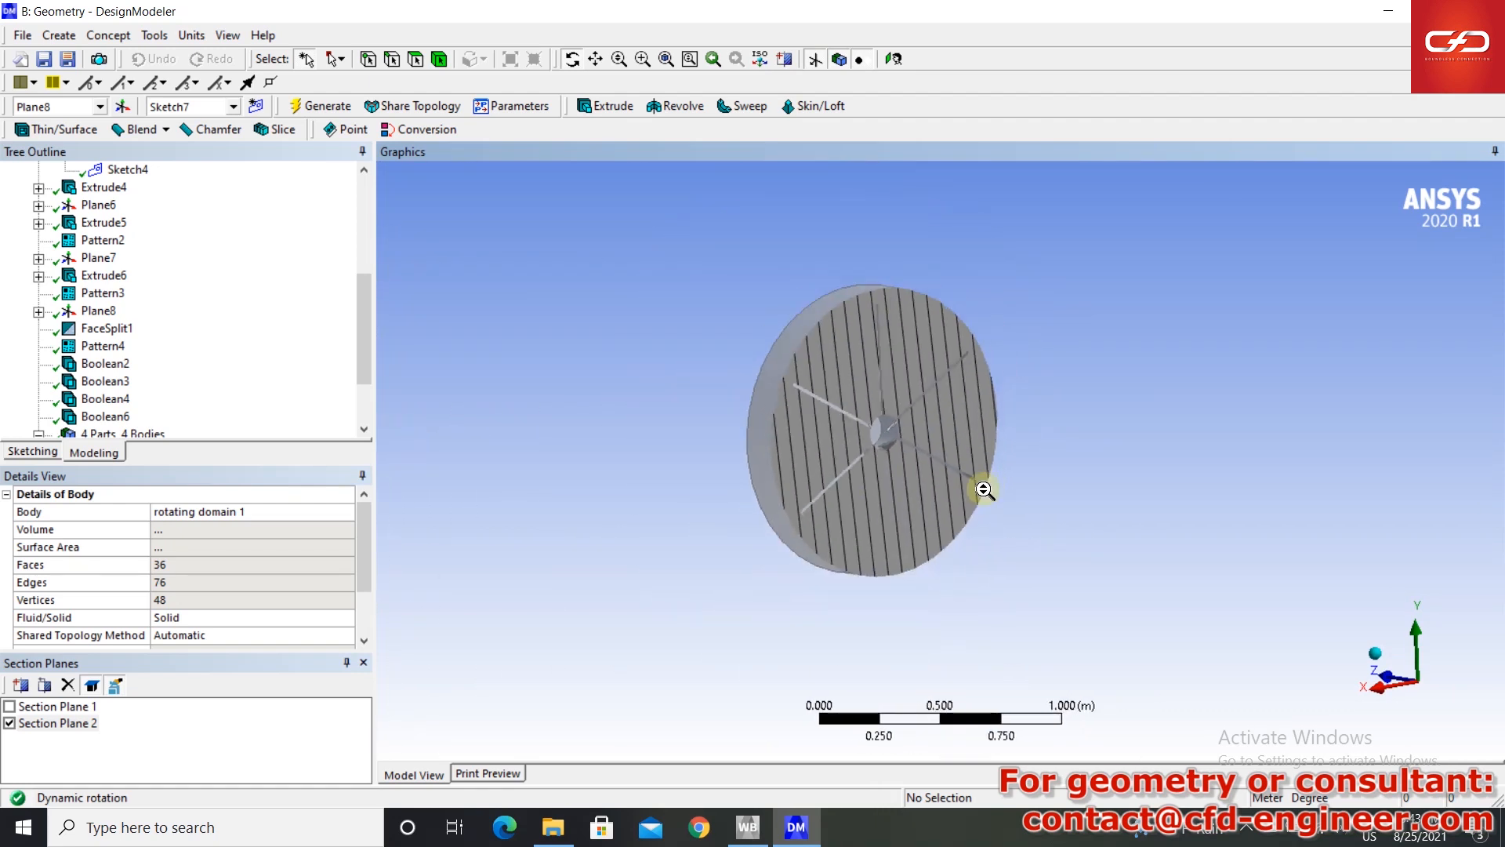
pyautogui.rightClick(1003, 327)
pyautogui.click(765, 447)
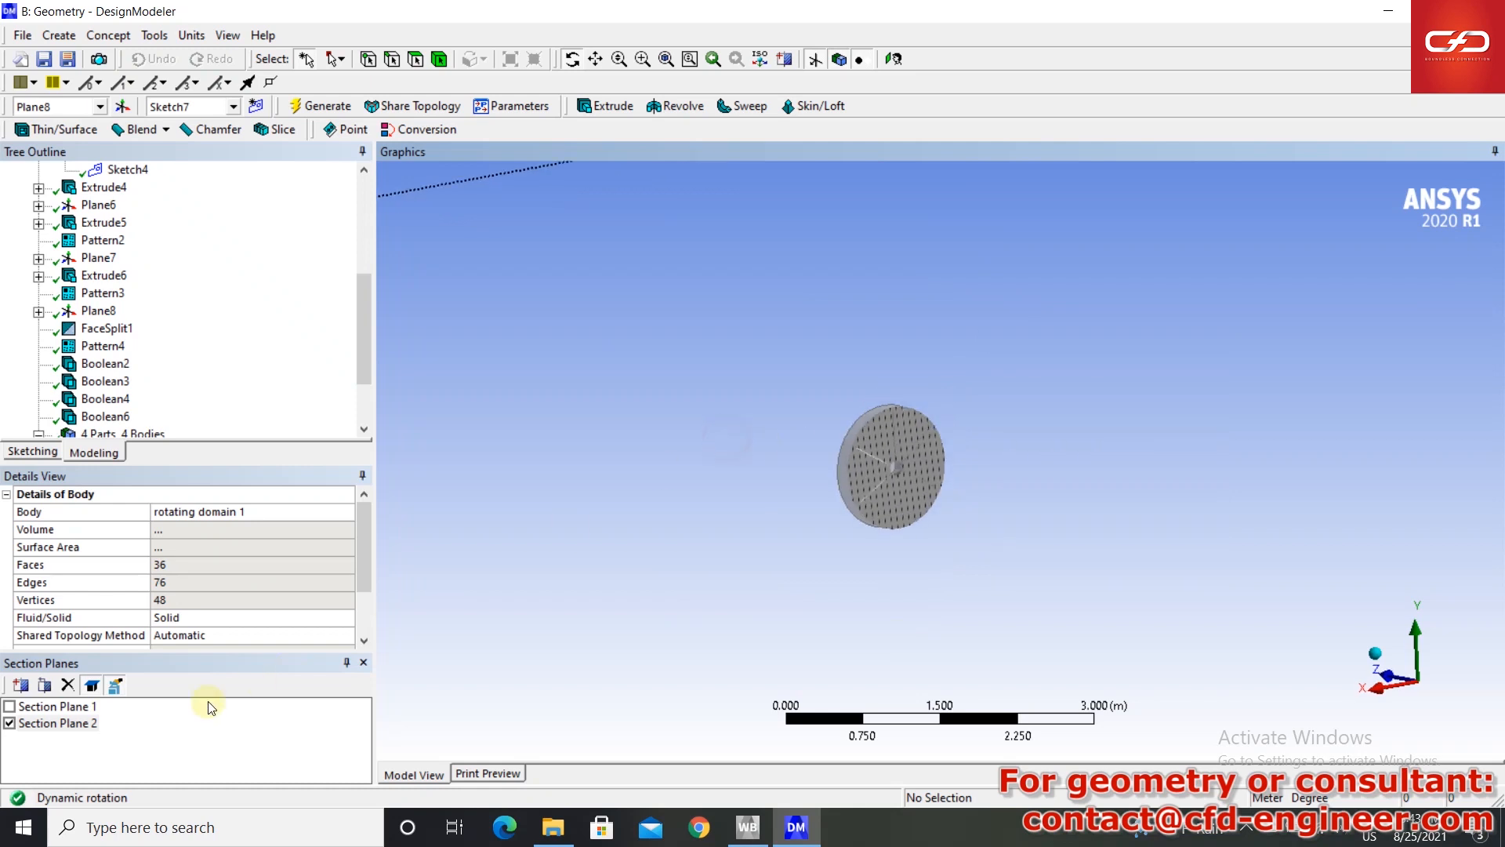
# - Turn off the section plane cutting rotating domain 1, close the section plane list, and show all bodies in isometric view
pyautogui.click(11, 722)
pyautogui.click(366, 664)
pyautogui.scroll(-3, 688, 376)
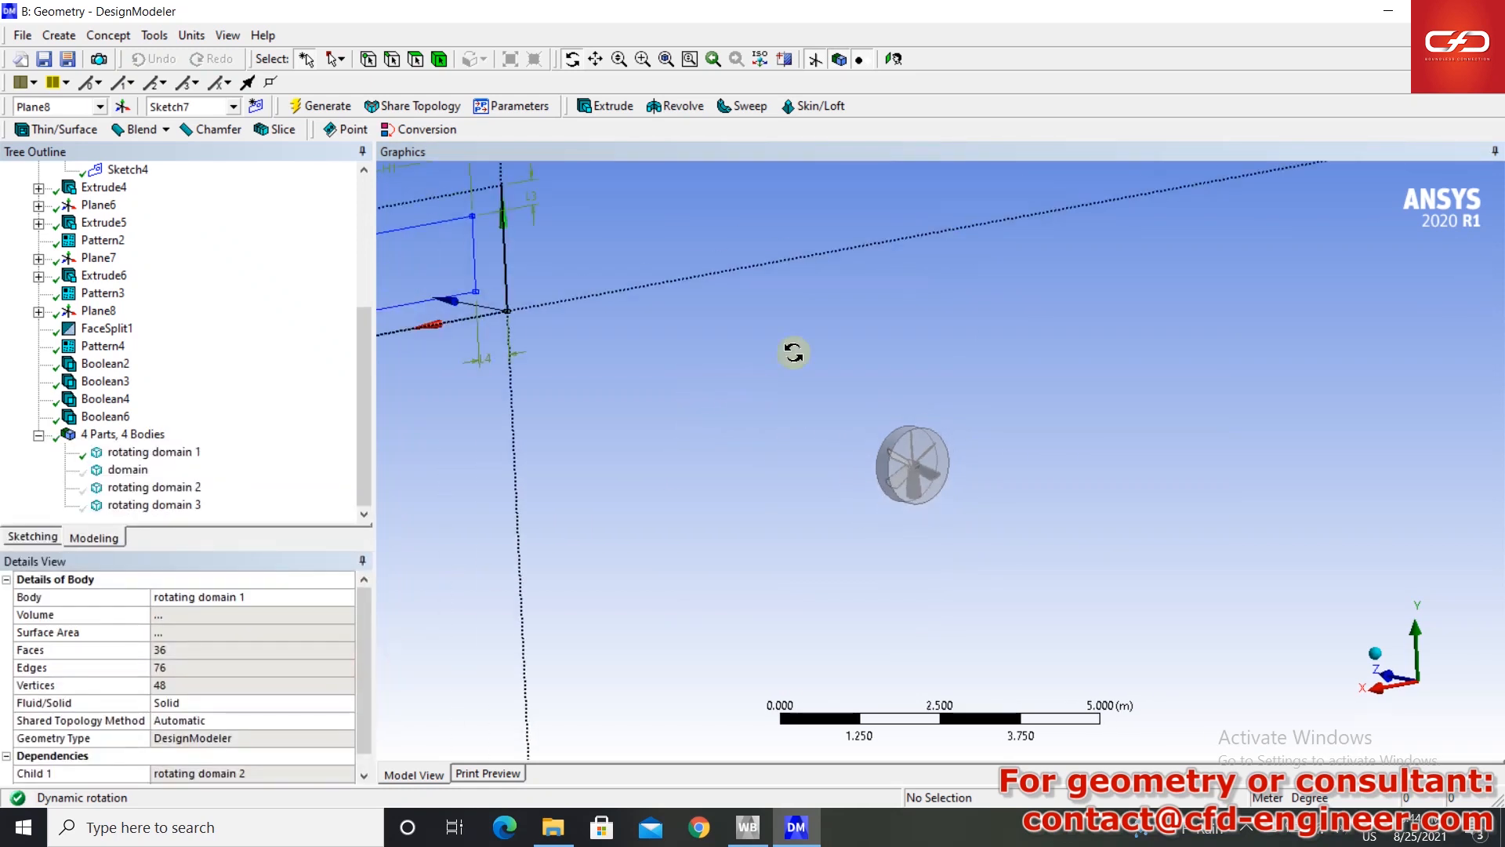
pyautogui.rightClick(733, 351)
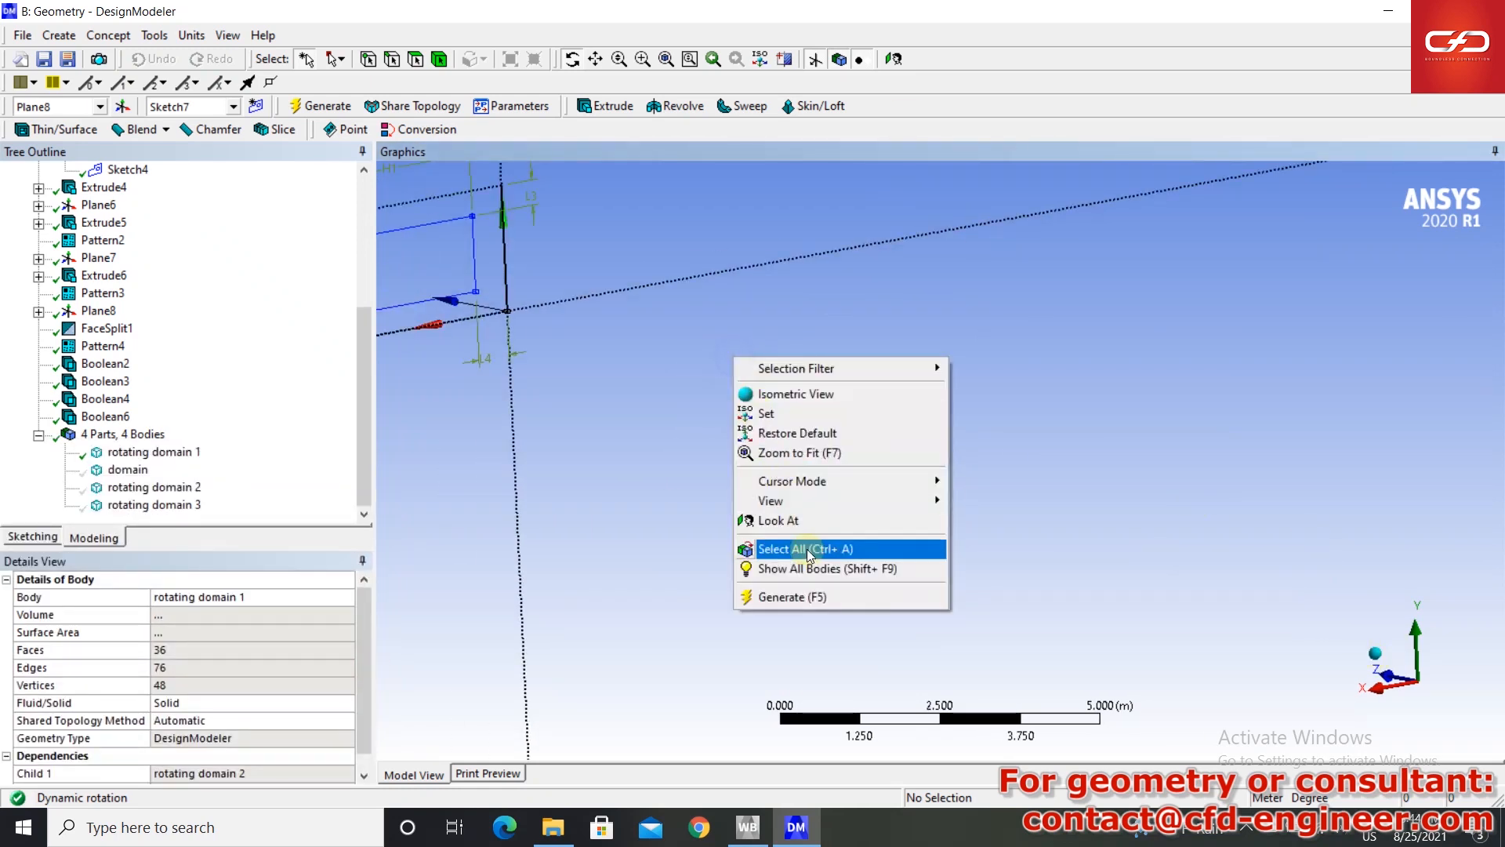
pyautogui.click(808, 563)
pyautogui.click(1381, 657)
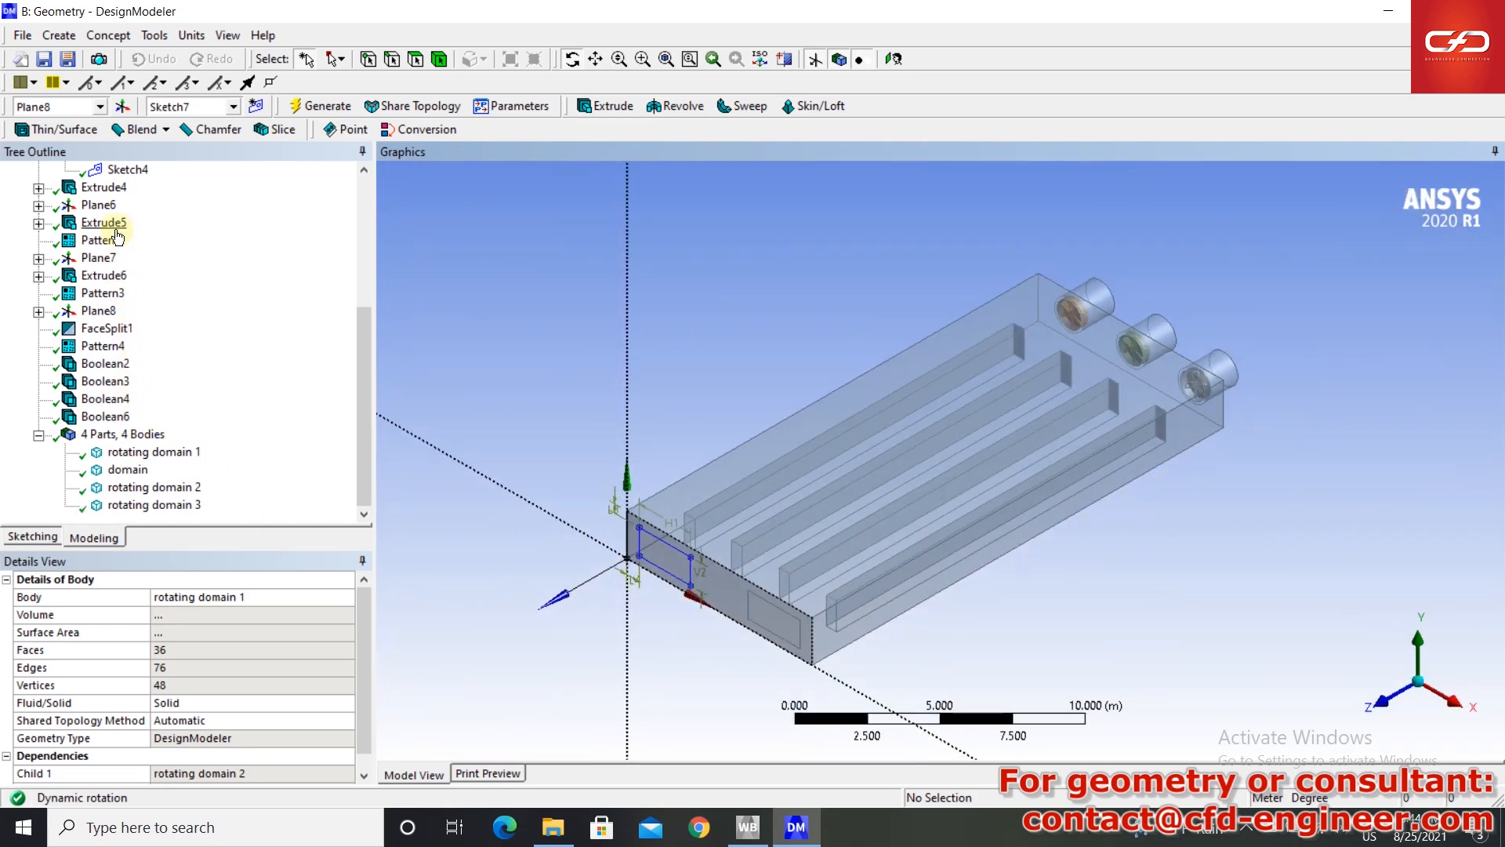
# - Hide Sketch4 under Plane5 and collapse that plane's entry in the model tree
pyautogui.scroll(2, 118, 314)
pyautogui.click(127, 276)
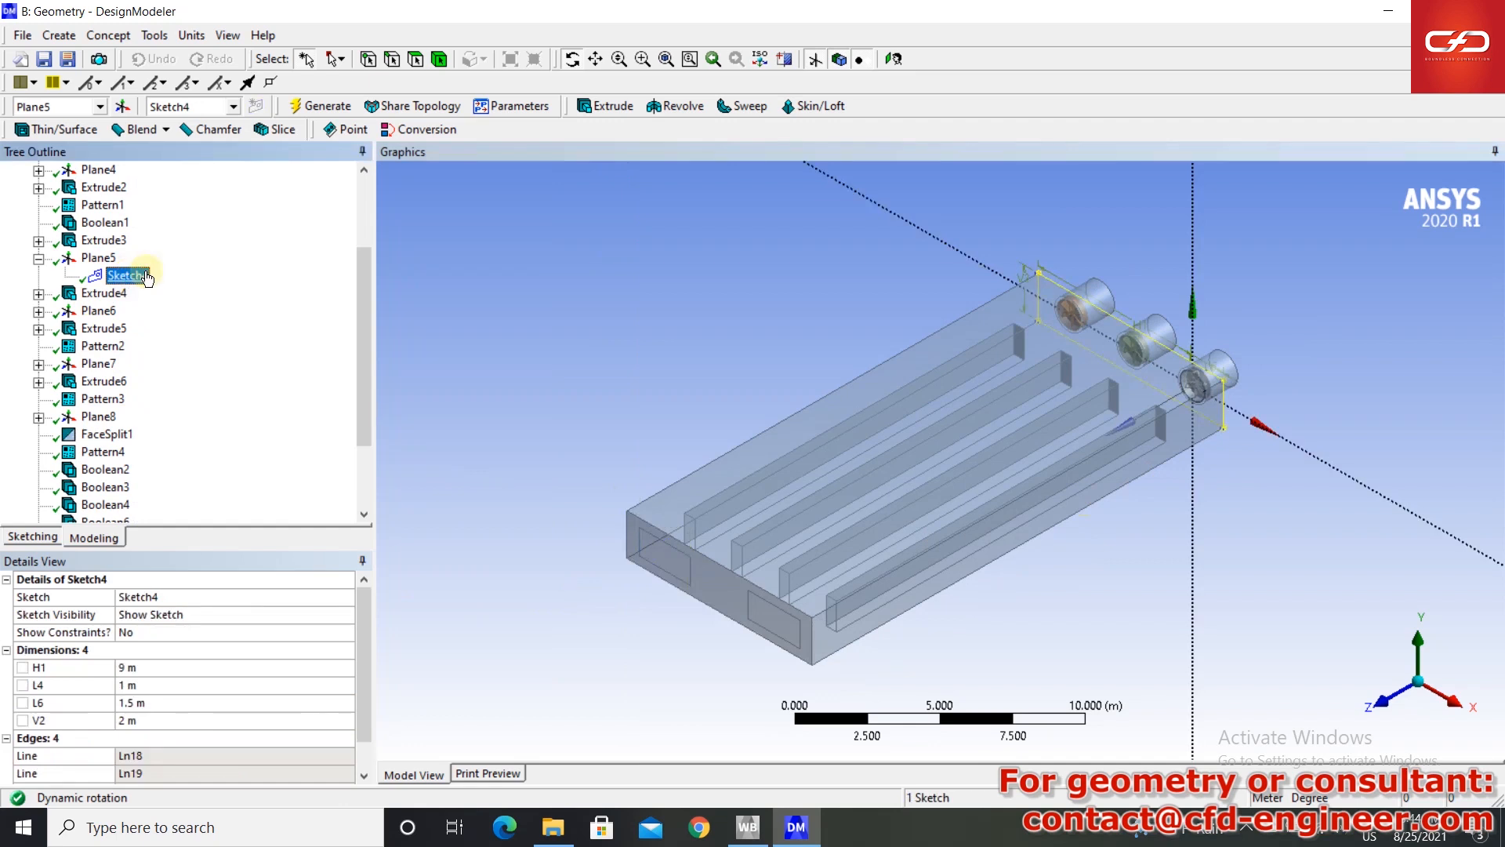
pyautogui.rightClick(137, 279)
pyautogui.click(205, 303)
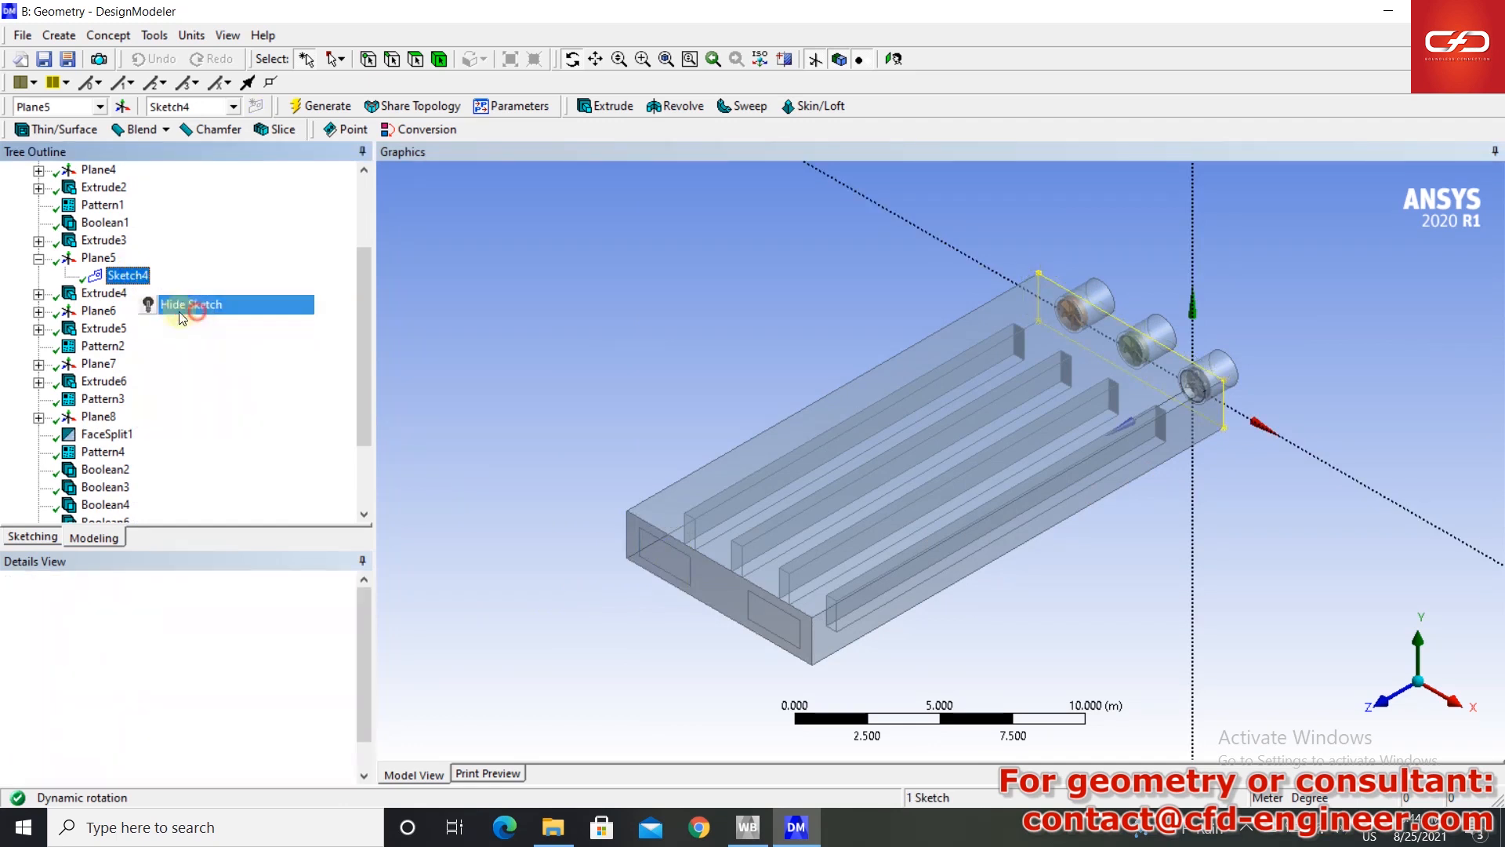
pyautogui.click(38, 259)
pyautogui.click(571, 417)
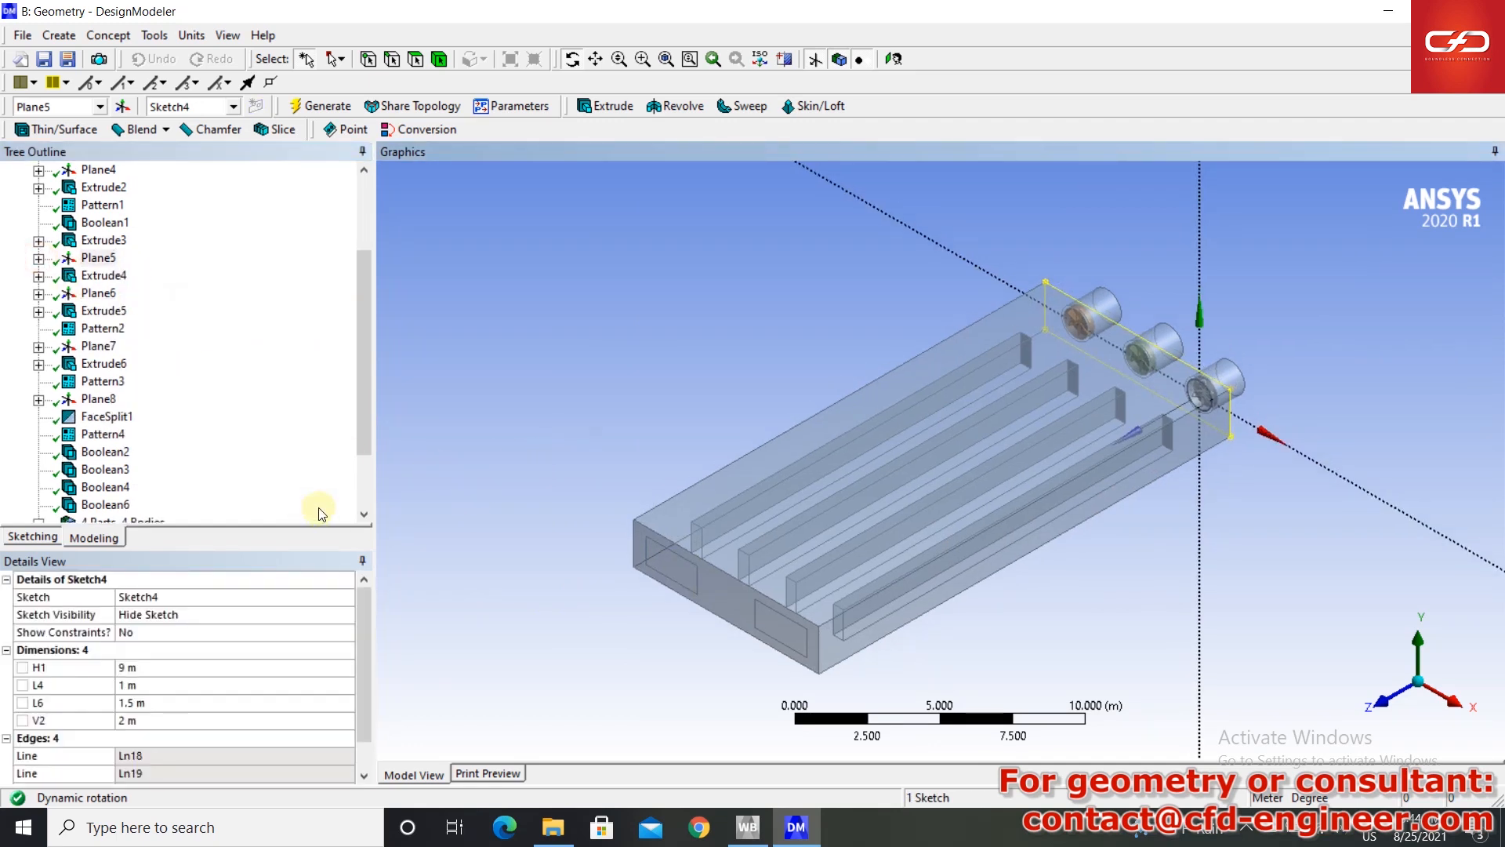
# - Review the modelling features from Pattern3 through Boolean6 and the list of resulting bodies
pyautogui.click(102, 381)
pyautogui.click(98, 399)
pyautogui.press('Down')
pyautogui.press('Down')
pyautogui.press('Down')
pyautogui.press('Down')
pyautogui.press('Down')
pyautogui.press('Down')
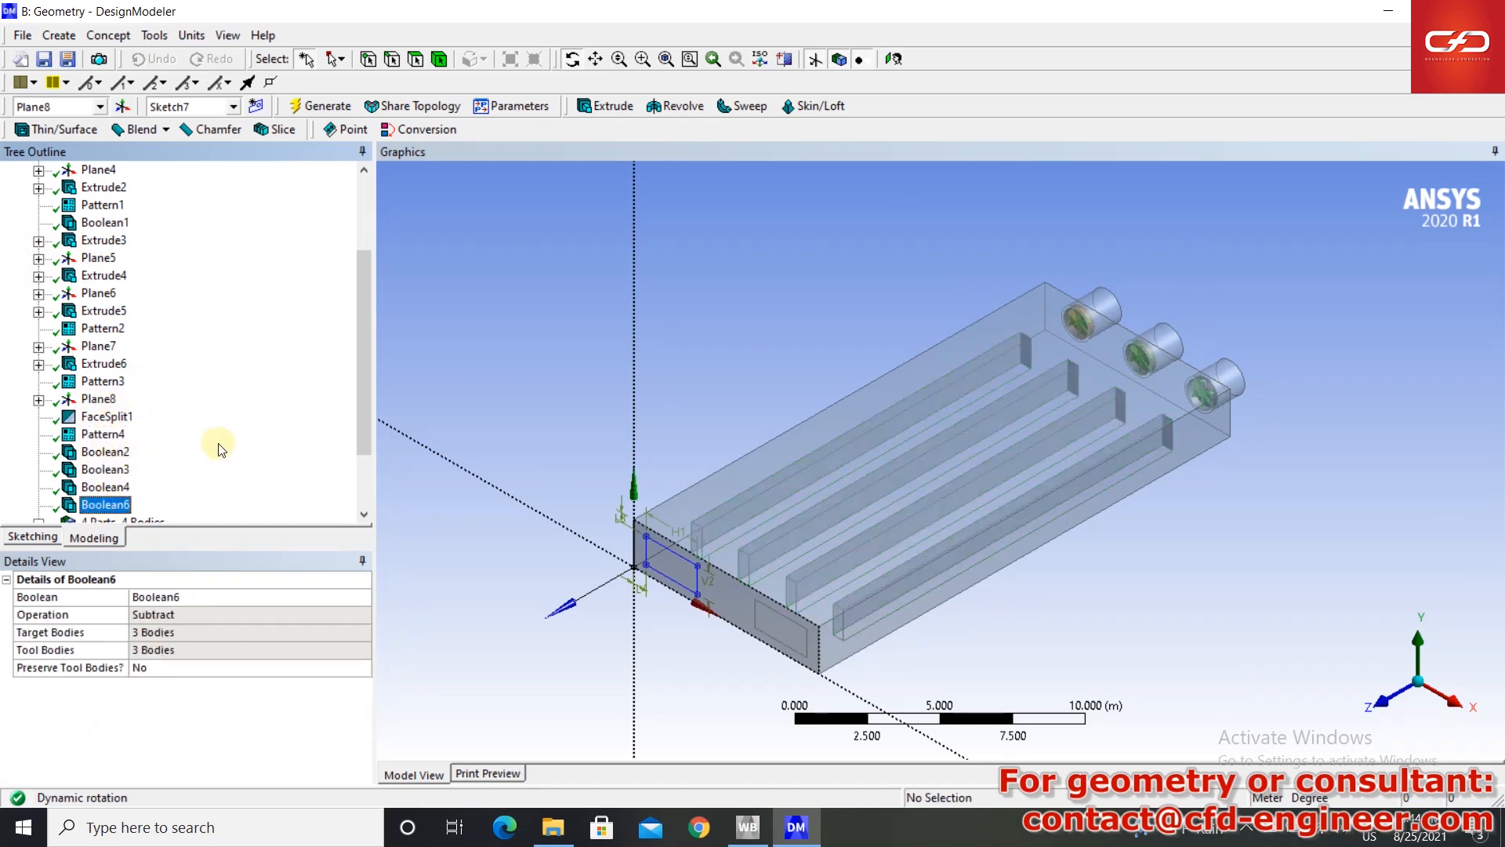
pyautogui.click(38, 520)
pyautogui.click(64, 437)
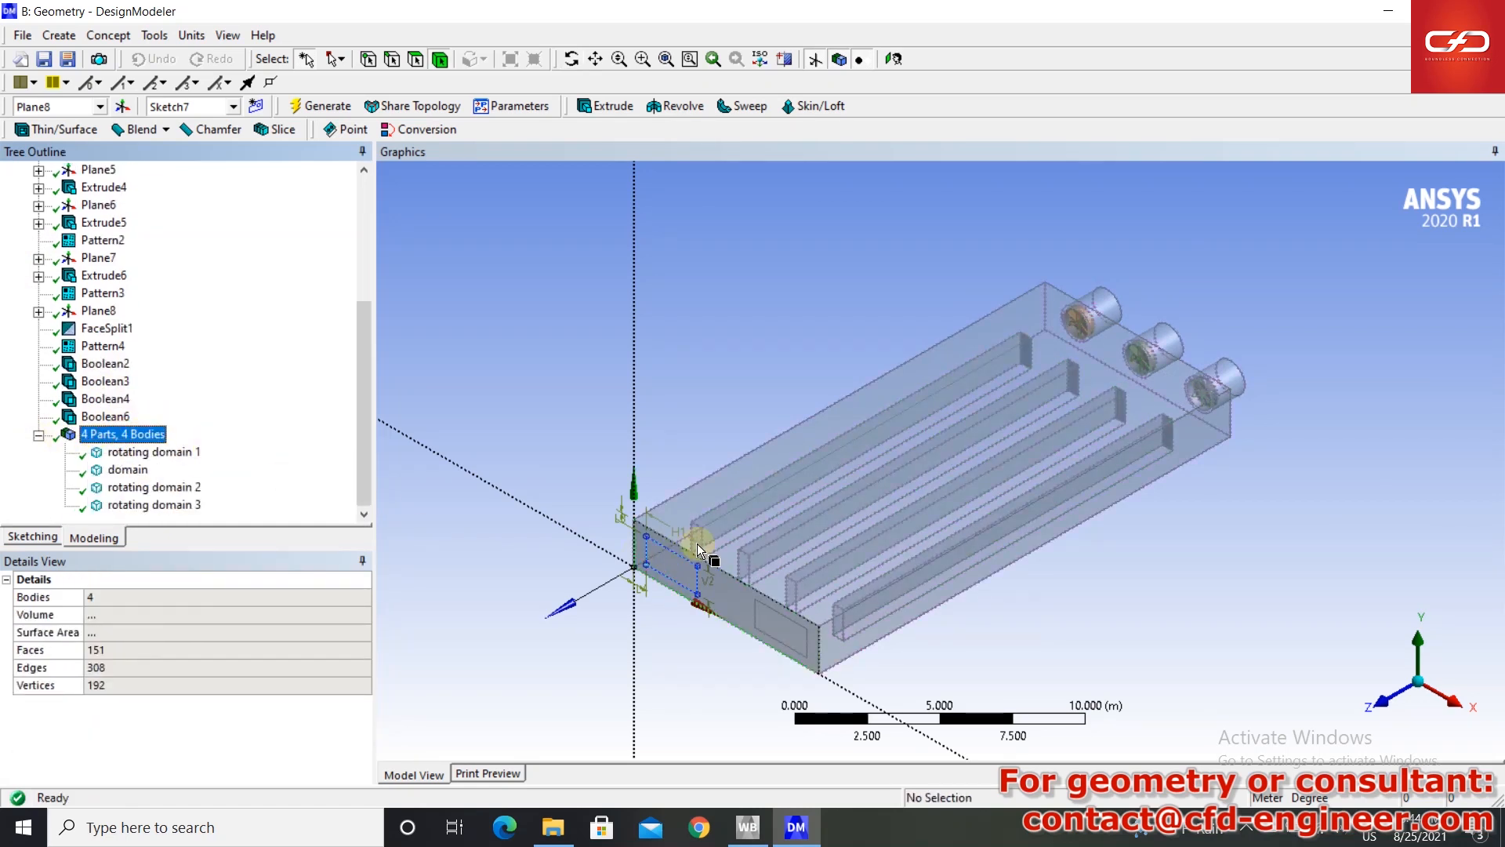
# - Hide Sketch7 under Plane8 and collapse that plane's entry in the model tree
pyautogui.click(38, 311)
pyautogui.click(122, 328)
pyautogui.rightClick(129, 327)
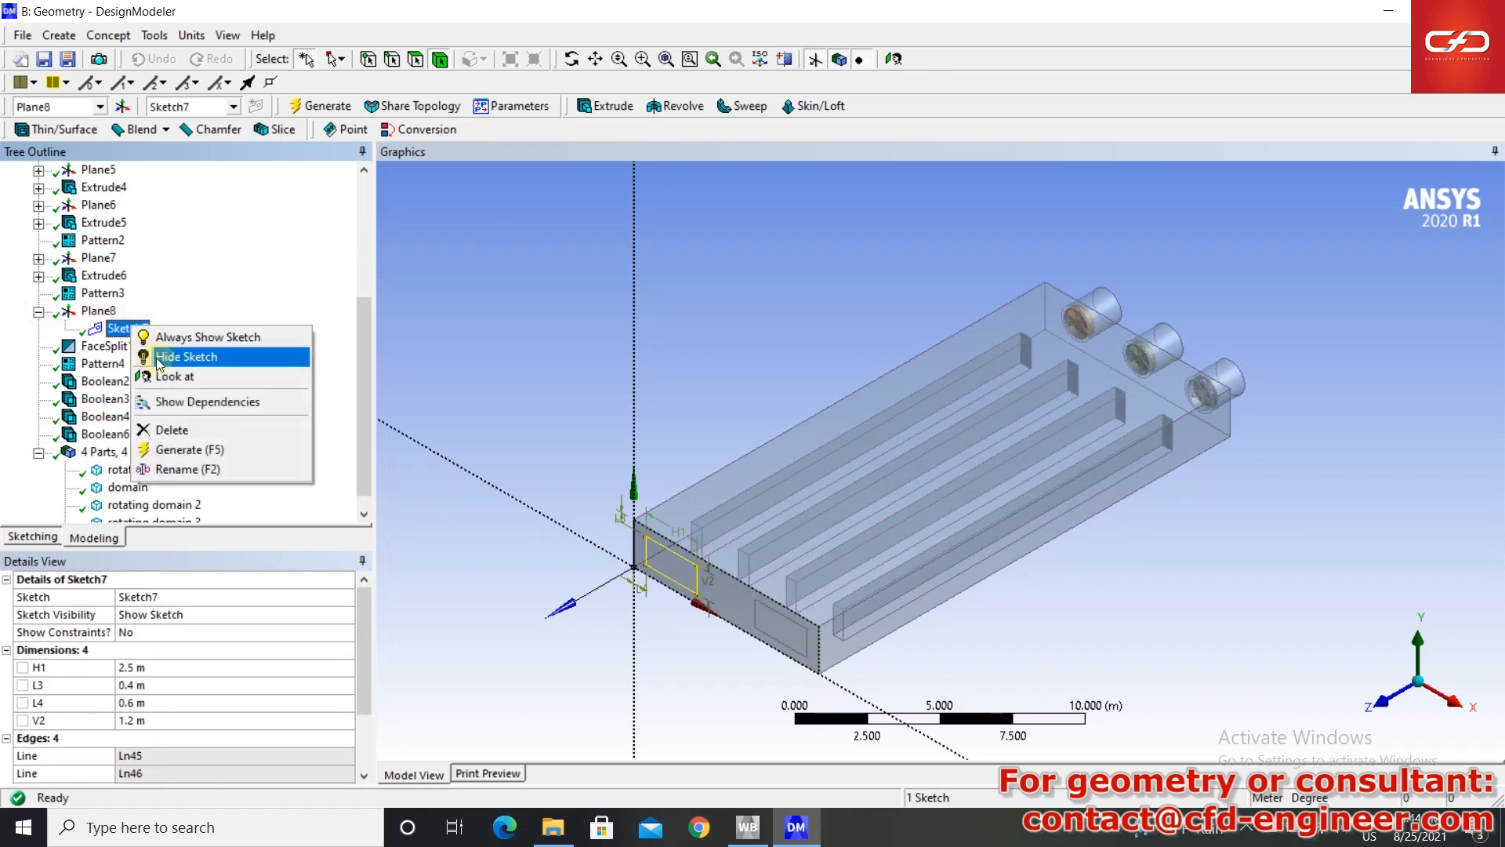
pyautogui.click(156, 358)
pyautogui.click(38, 311)
pyautogui.click(522, 460)
# - Create a named selection "inlet" from the two rectangular opening faces on the building's end wall and generate it
pyautogui.click(155, 36)
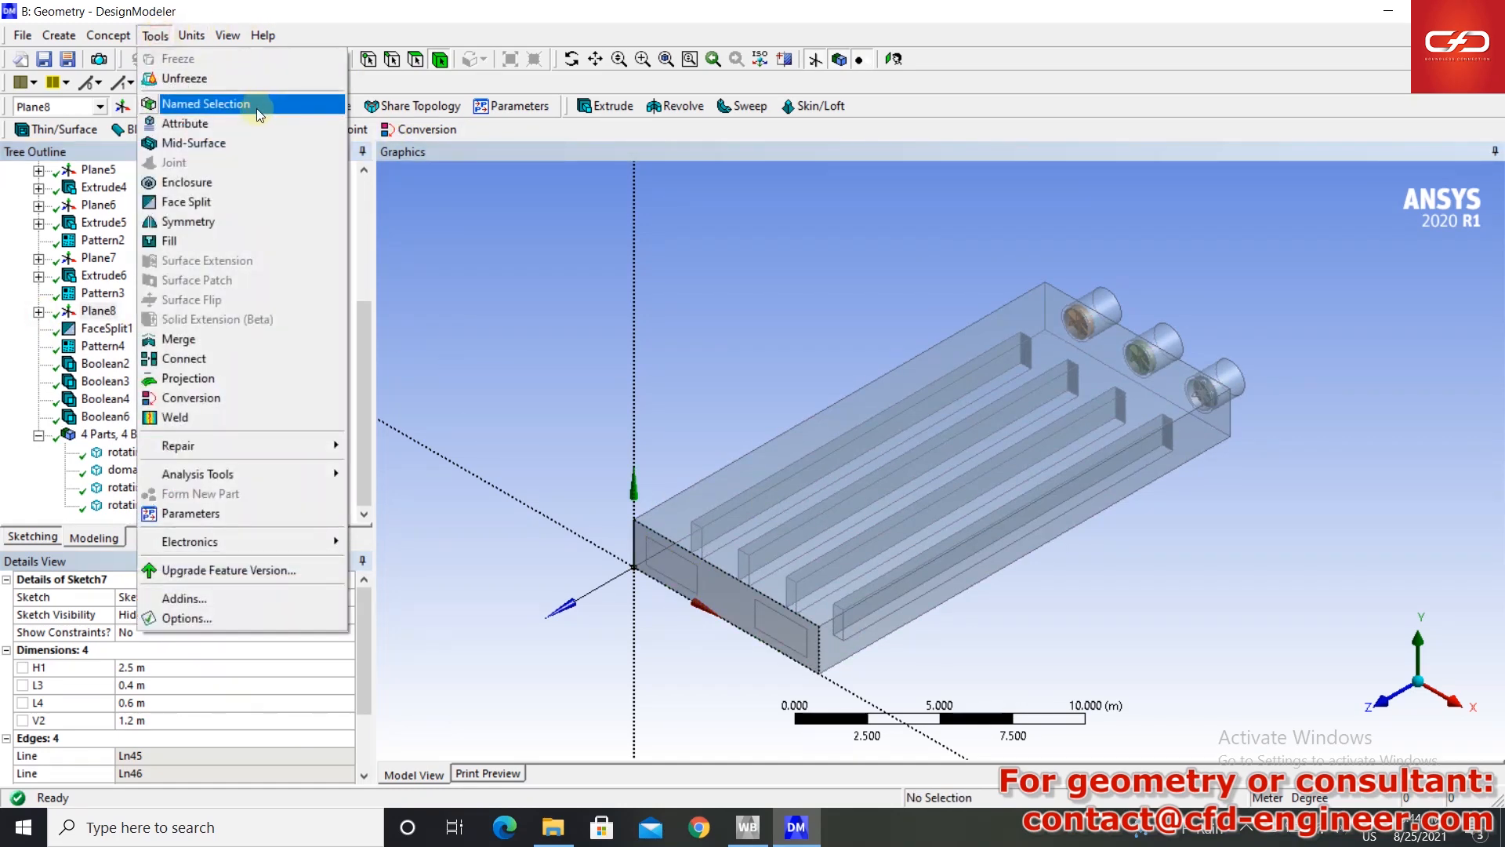
pyautogui.click(256, 108)
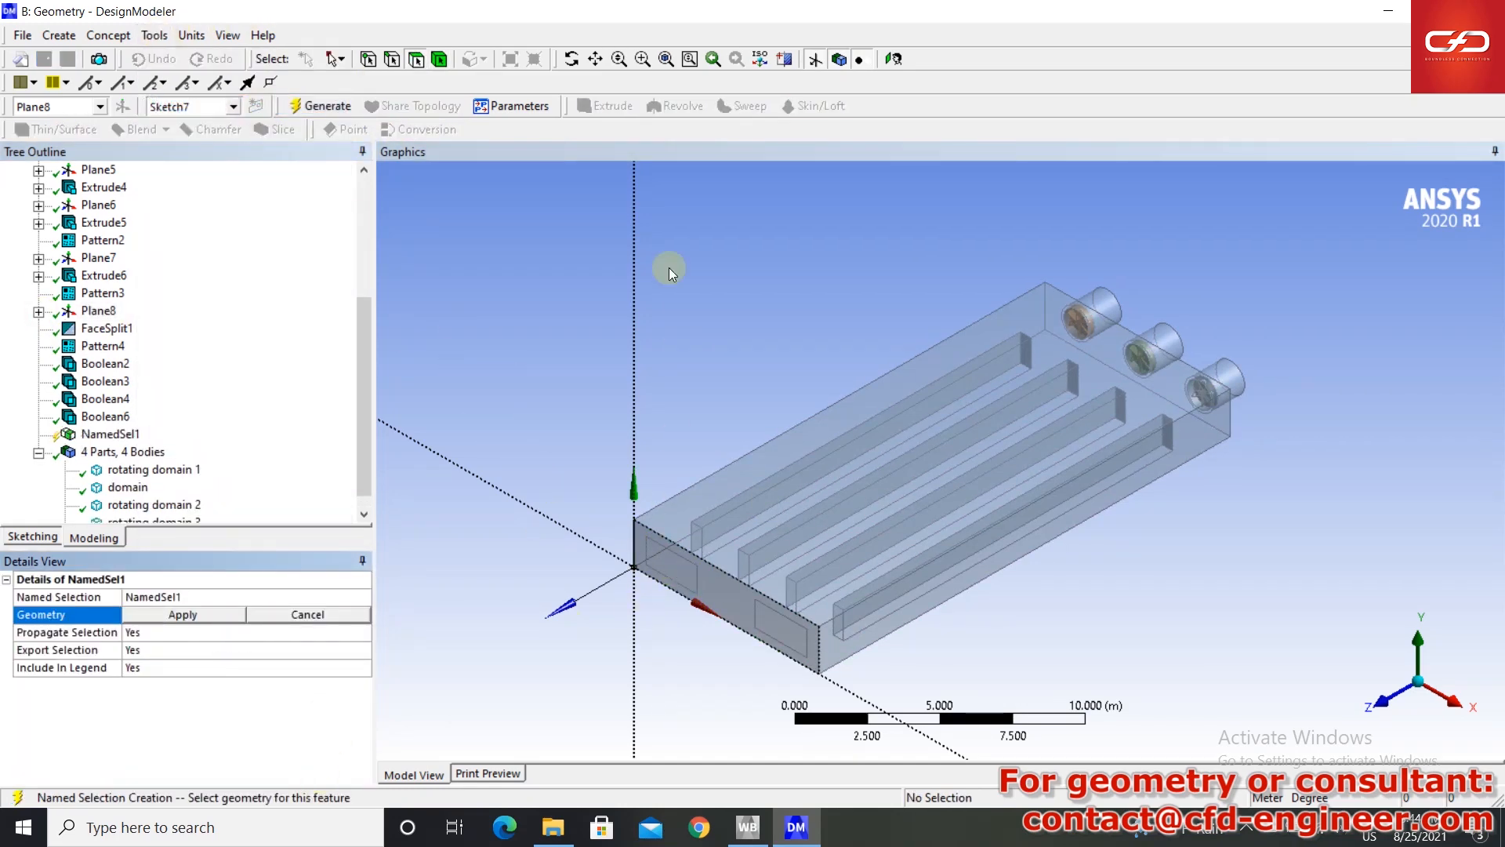
pyautogui.click(690, 564)
pyautogui.keyDown('ctrl'); pyautogui.click(789, 625); pyautogui.keyUp('ctrl')
pyautogui.click(210, 614)
pyautogui.click(192, 597)
pyautogui.write('inlet')
pyautogui.press('Return')
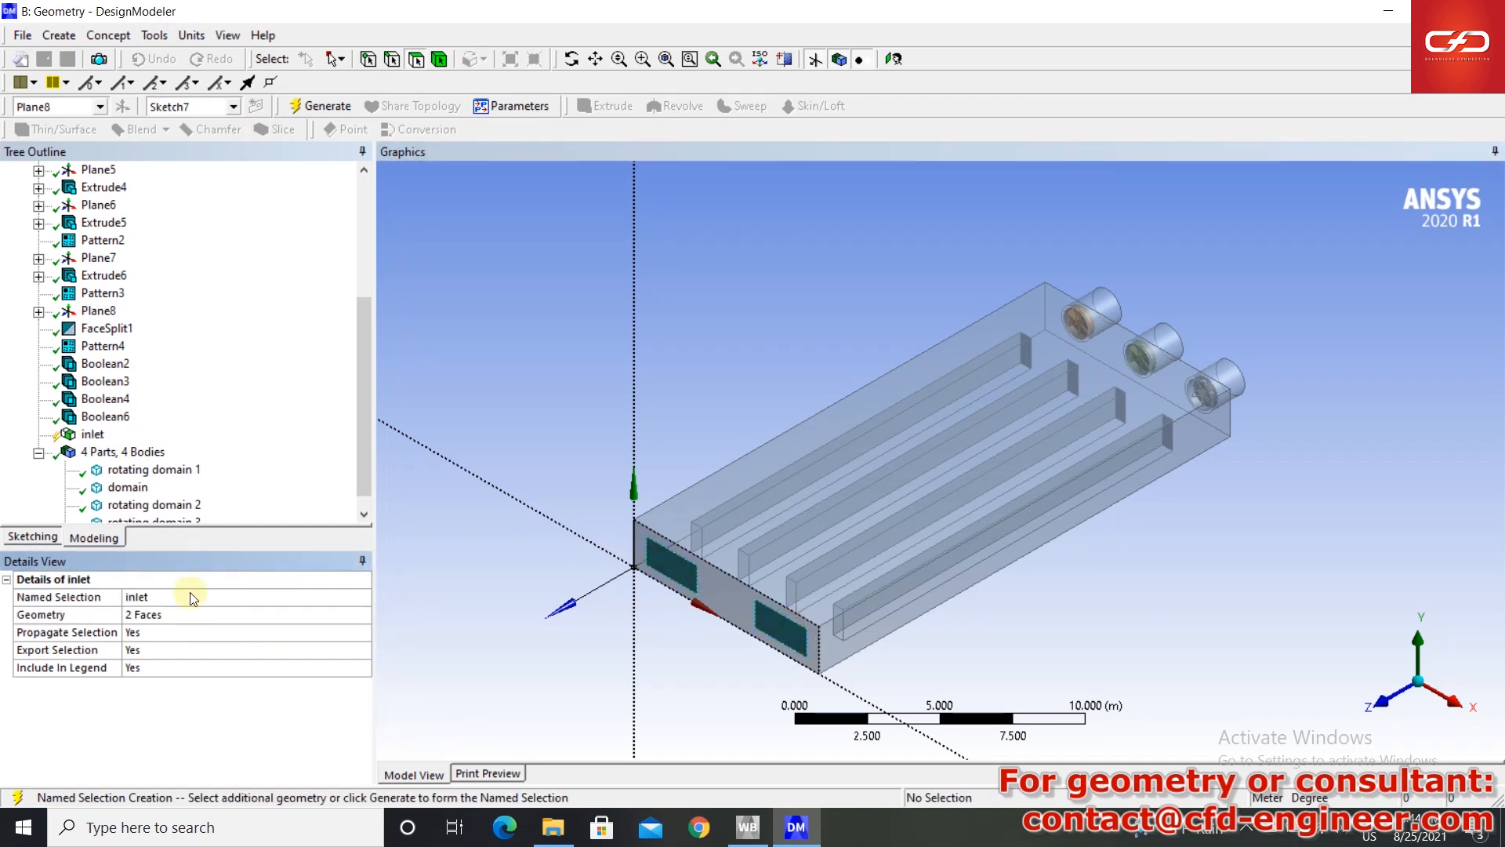
pyautogui.click(330, 105)
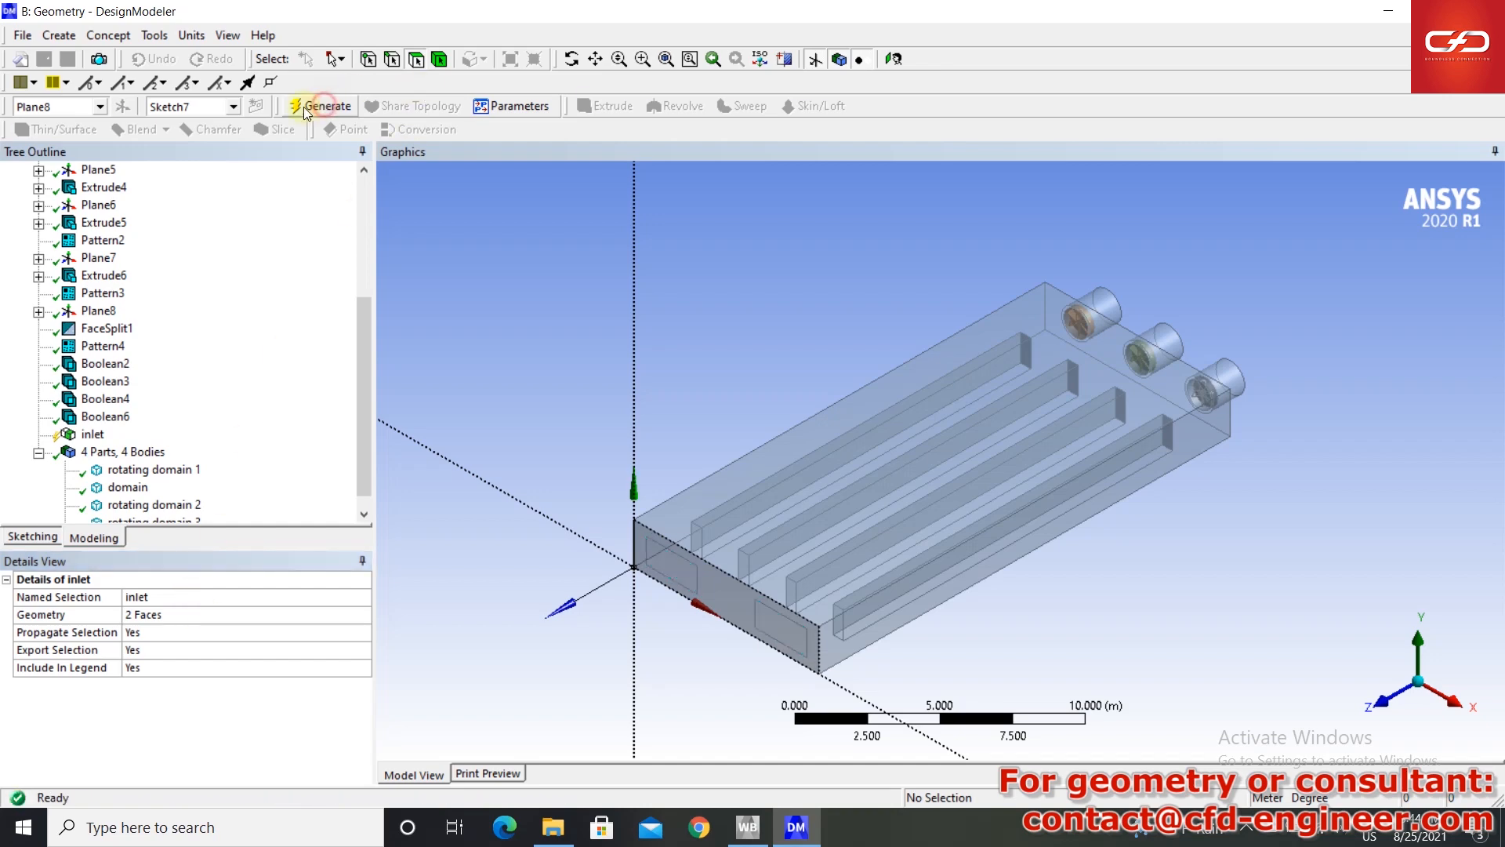
# - Create a named selection "outlet" from the three circular end faces of the fan ducts and generate it
pyautogui.click(154, 35)
pyautogui.click(185, 101)
pyautogui.moveTo(994, 547); pyautogui.dragTo(1060, 643, button='middle')
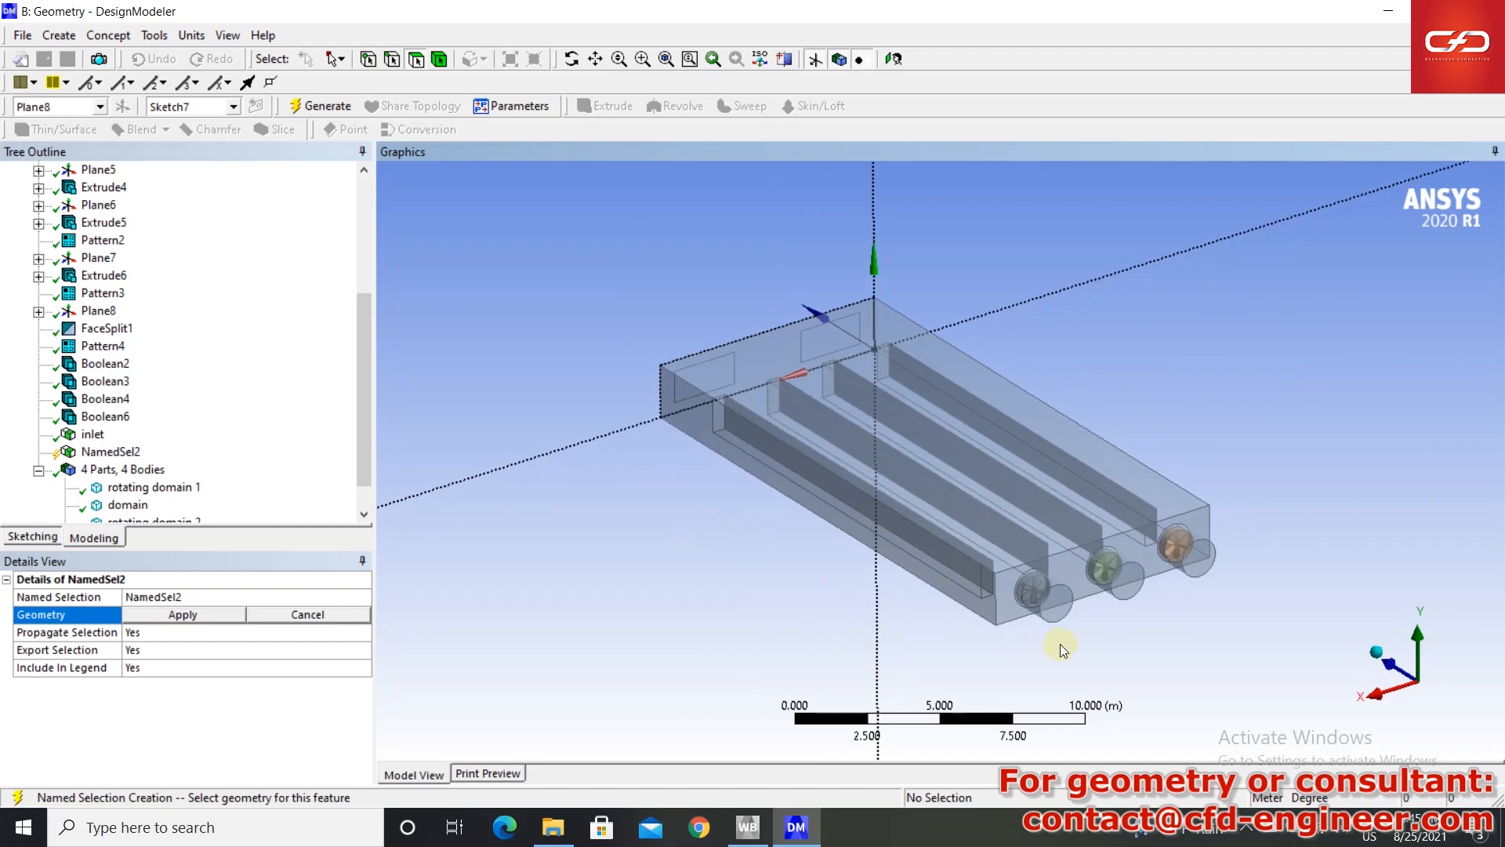
pyautogui.click(1058, 601)
pyautogui.keyDown('ctrl'); pyautogui.click(1128, 582); pyautogui.keyUp('ctrl')
pyautogui.keyDown('ctrl'); pyautogui.click(1202, 563); pyautogui.keyUp('ctrl')
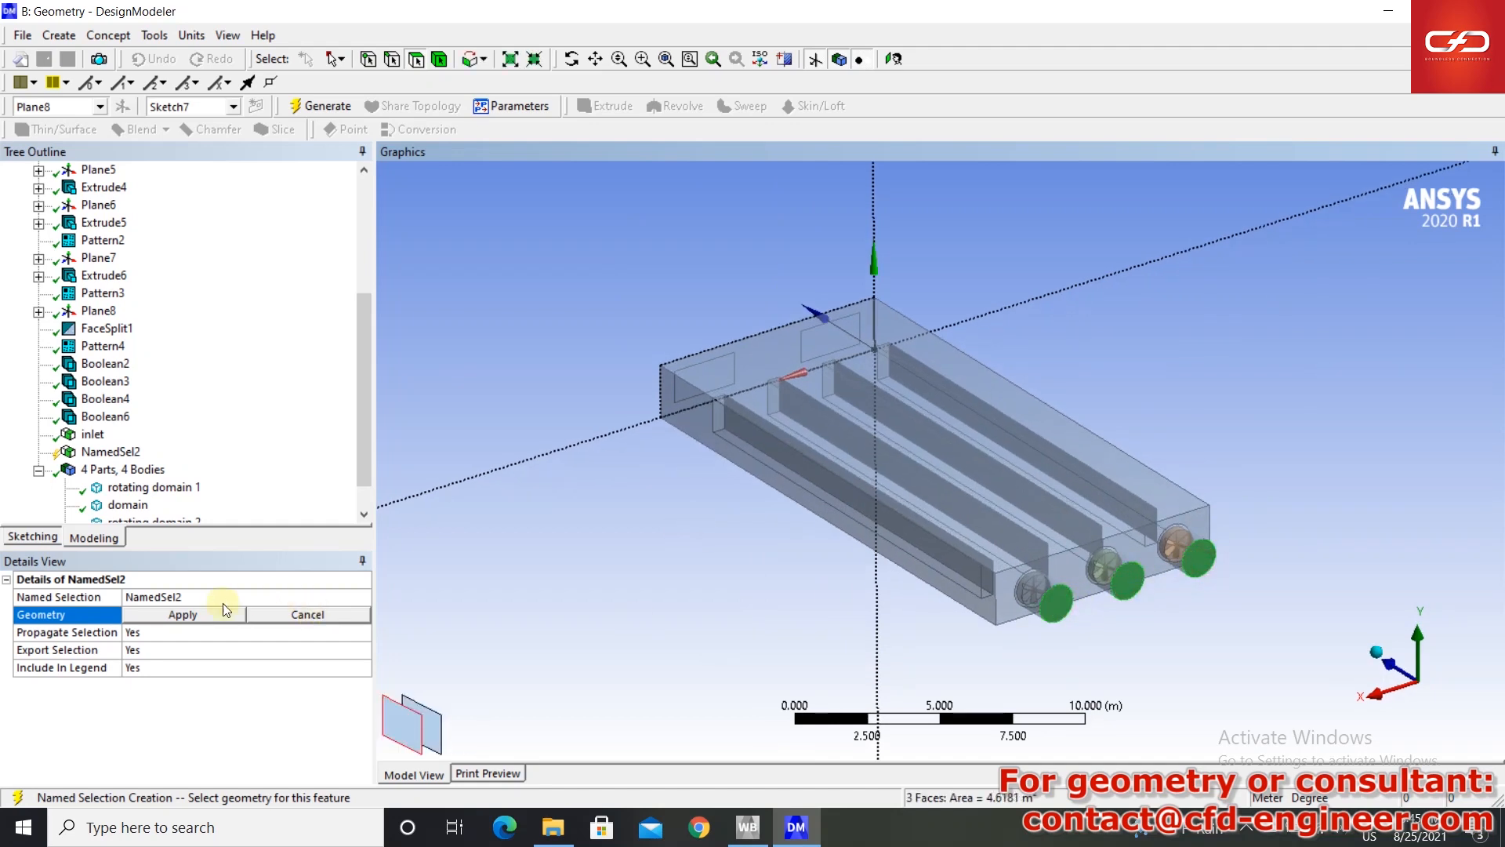
pyautogui.click(183, 613)
pyautogui.click(189, 596)
pyautogui.write('oy')
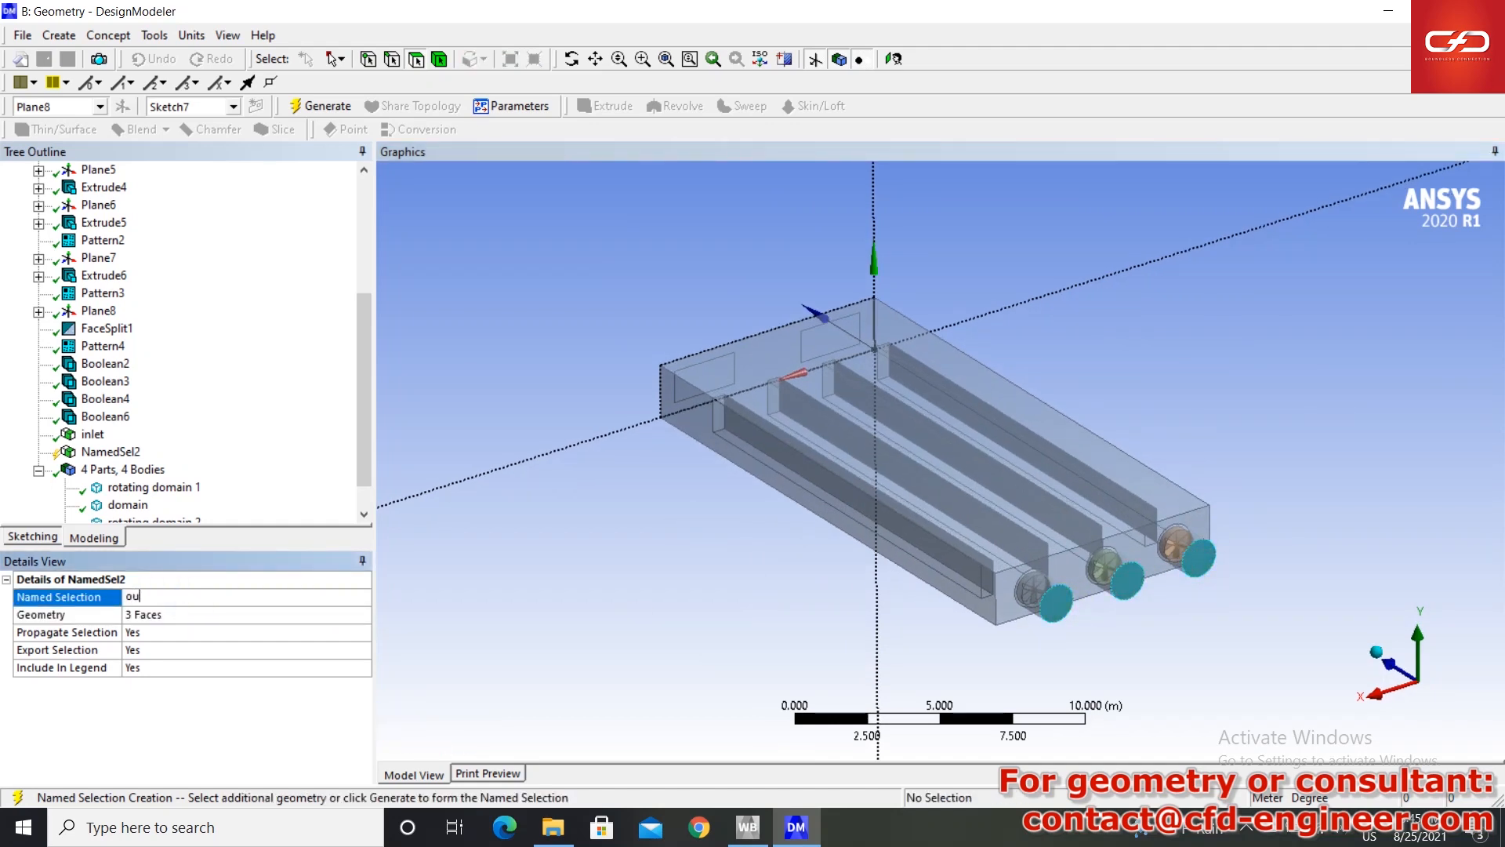
pyautogui.press('Return')
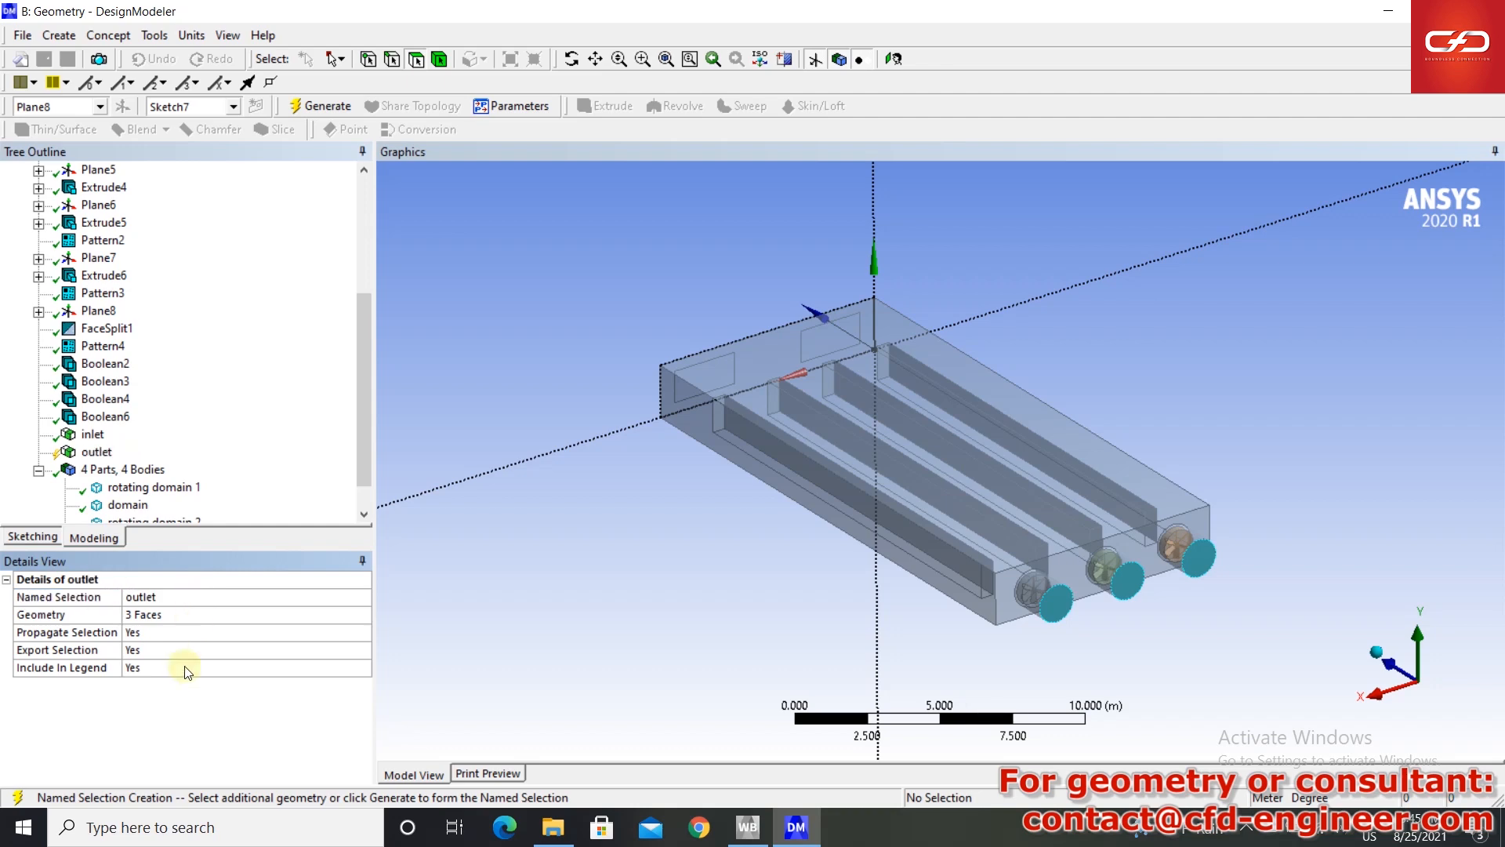
pyautogui.click(320, 105)
# - Set the material state of the rotating domain 1 body to Fluid
pyautogui.moveTo(831, 626); pyautogui.dragTo(1060, 604, button='middle')
pyautogui.moveTo(1157, 622); pyautogui.dragTo(1098, 580)
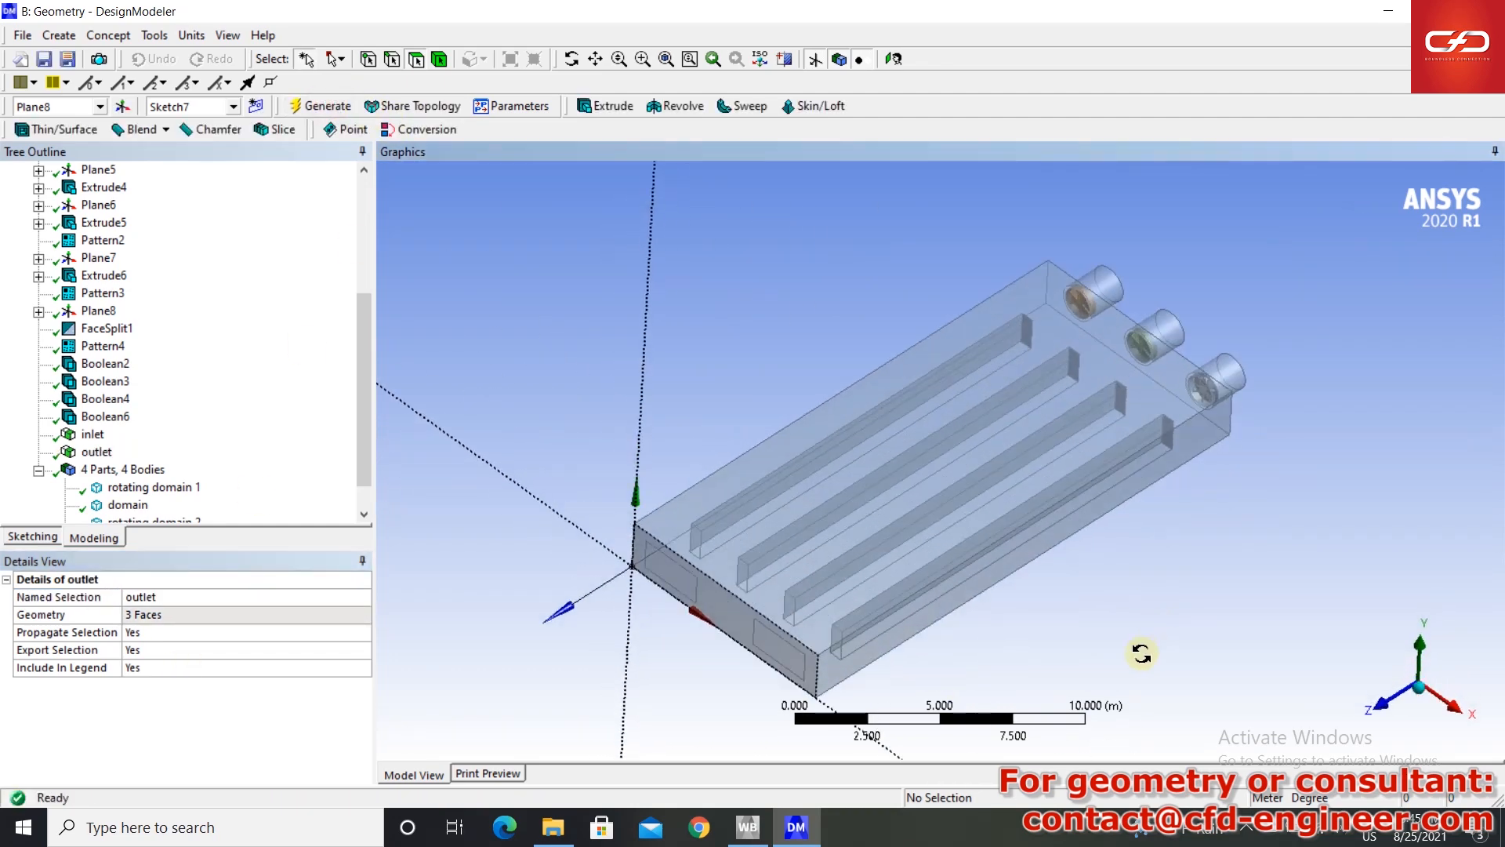
pyautogui.scroll(-1, 188, 482)
pyautogui.click(180, 453)
pyautogui.scroll(-1, 252, 684)
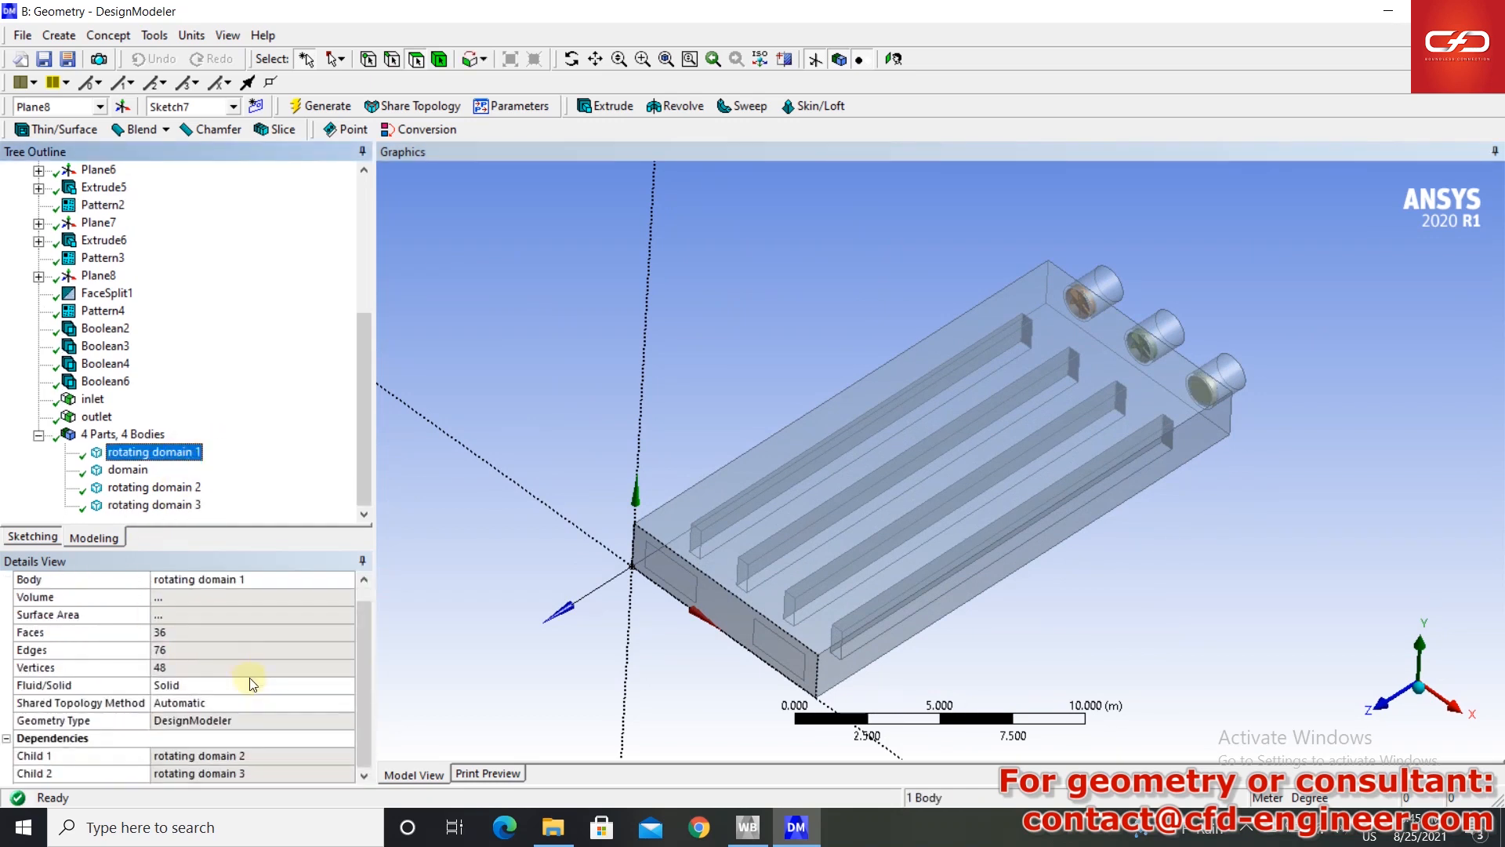
pyautogui.click(188, 687)
pyautogui.click(345, 686)
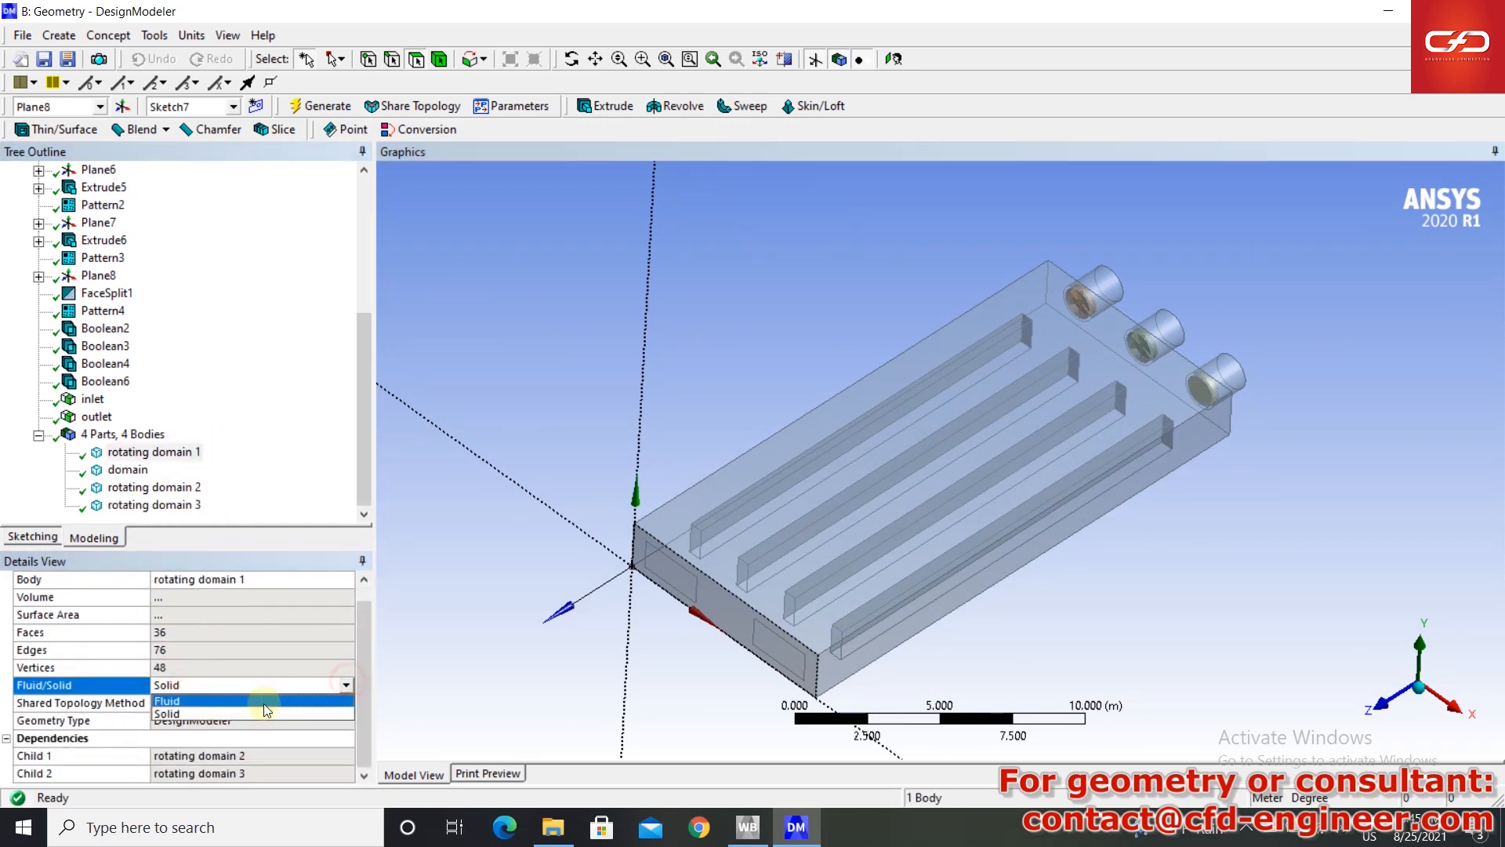
pyautogui.click(243, 714)
# - Set the domain, rotating domain 2 and rotating domain 3 bodies to Fluid as well
pyautogui.click(128, 469)
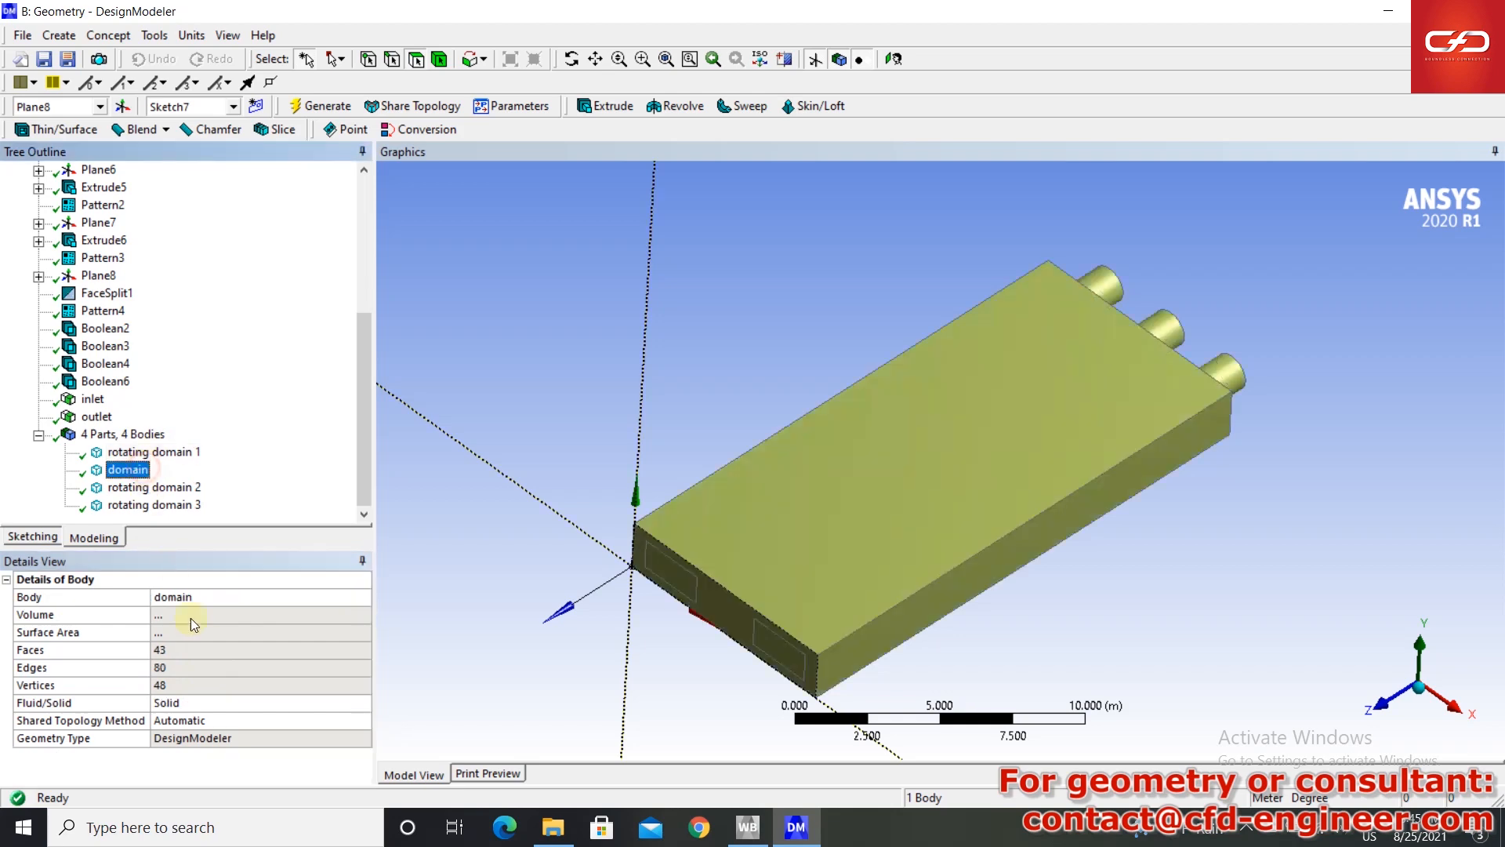
pyautogui.doubleClick(233, 708)
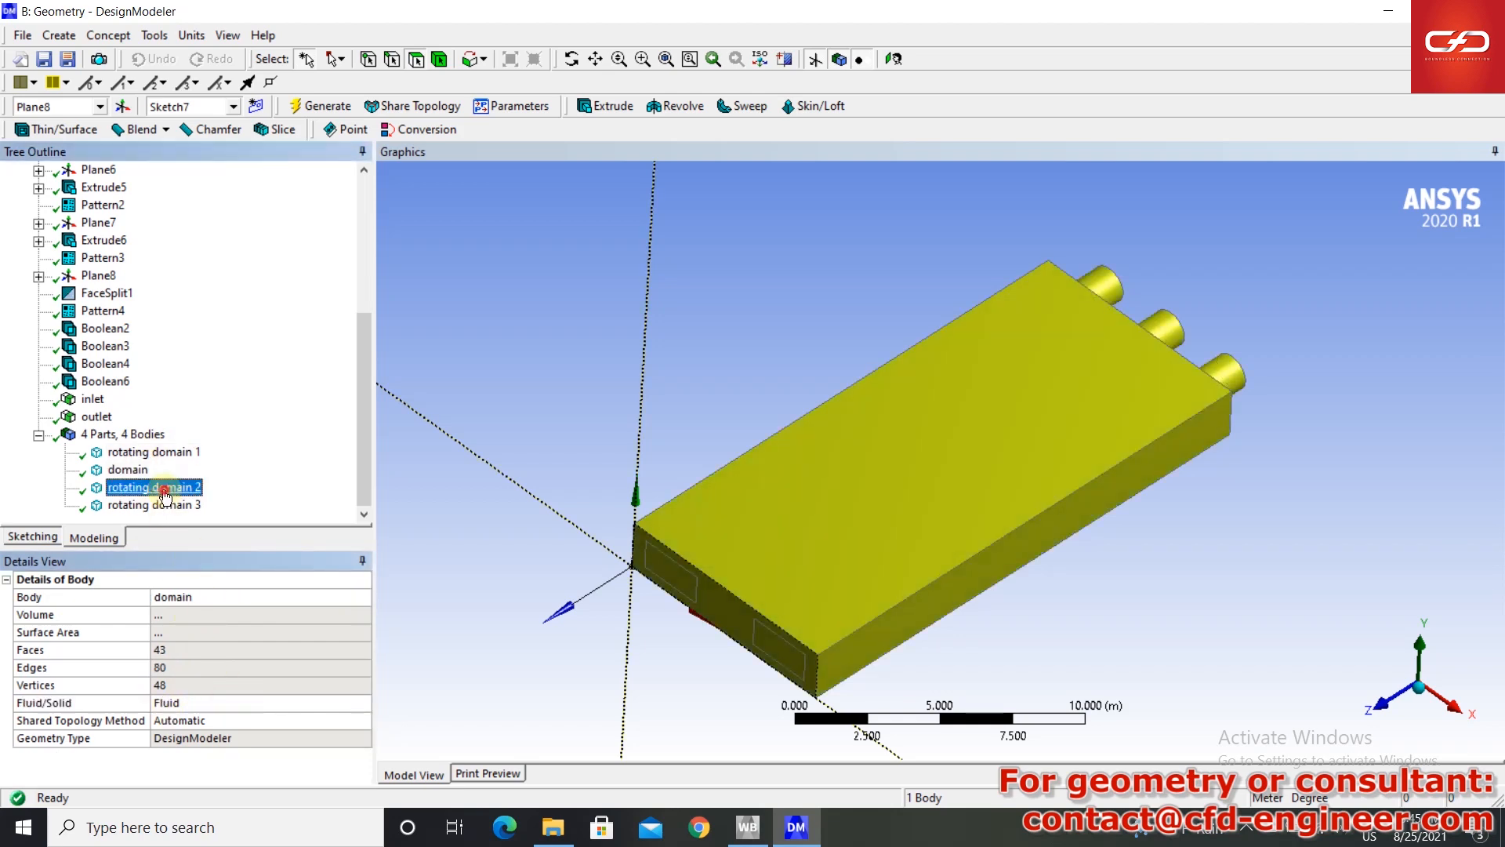
pyautogui.click(157, 487)
pyautogui.click(206, 702)
pyautogui.click(155, 505)
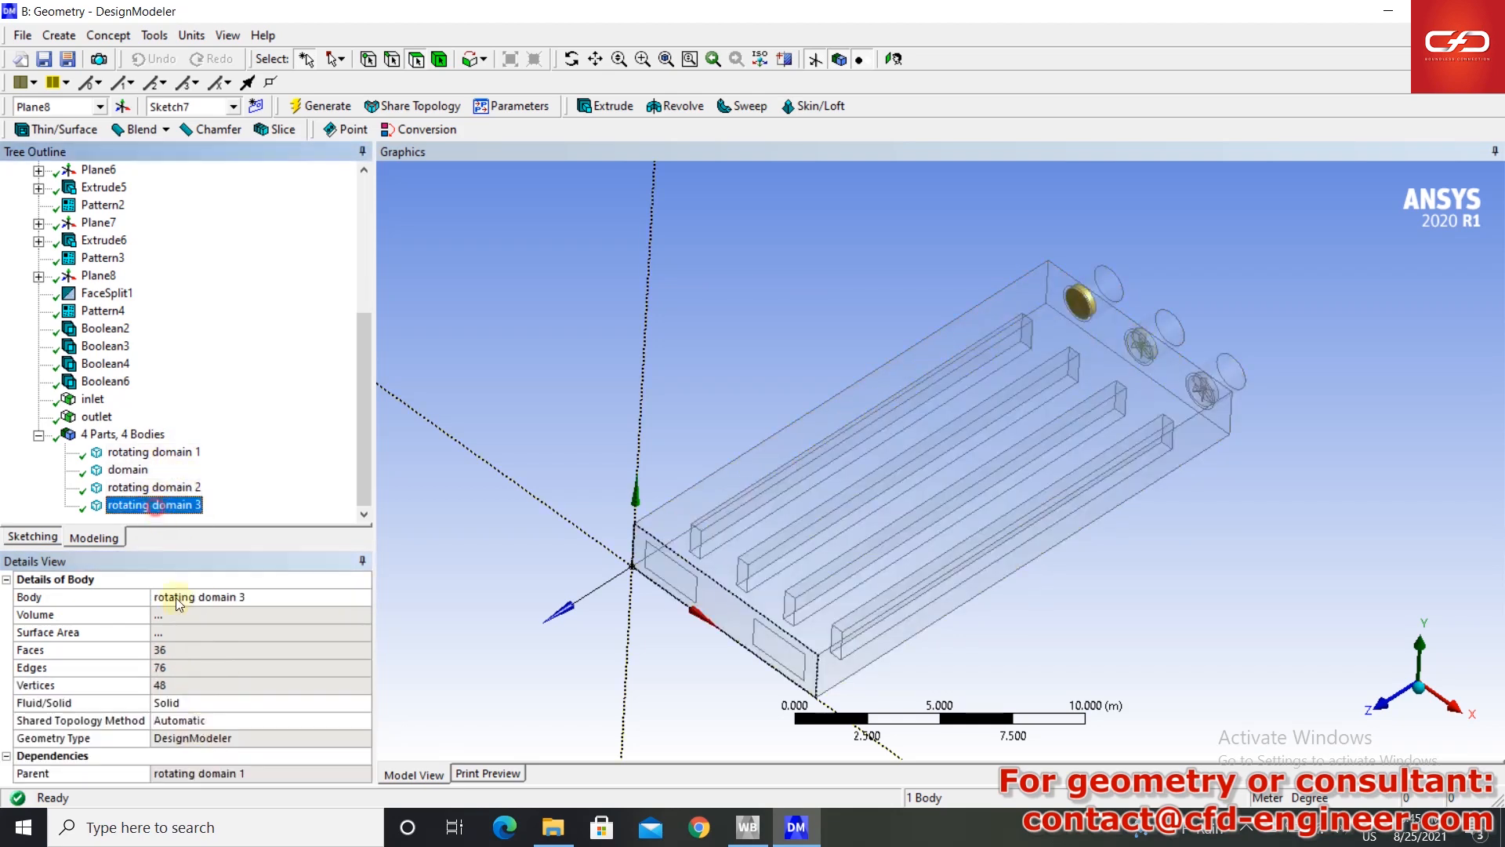
pyautogui.click(207, 703)
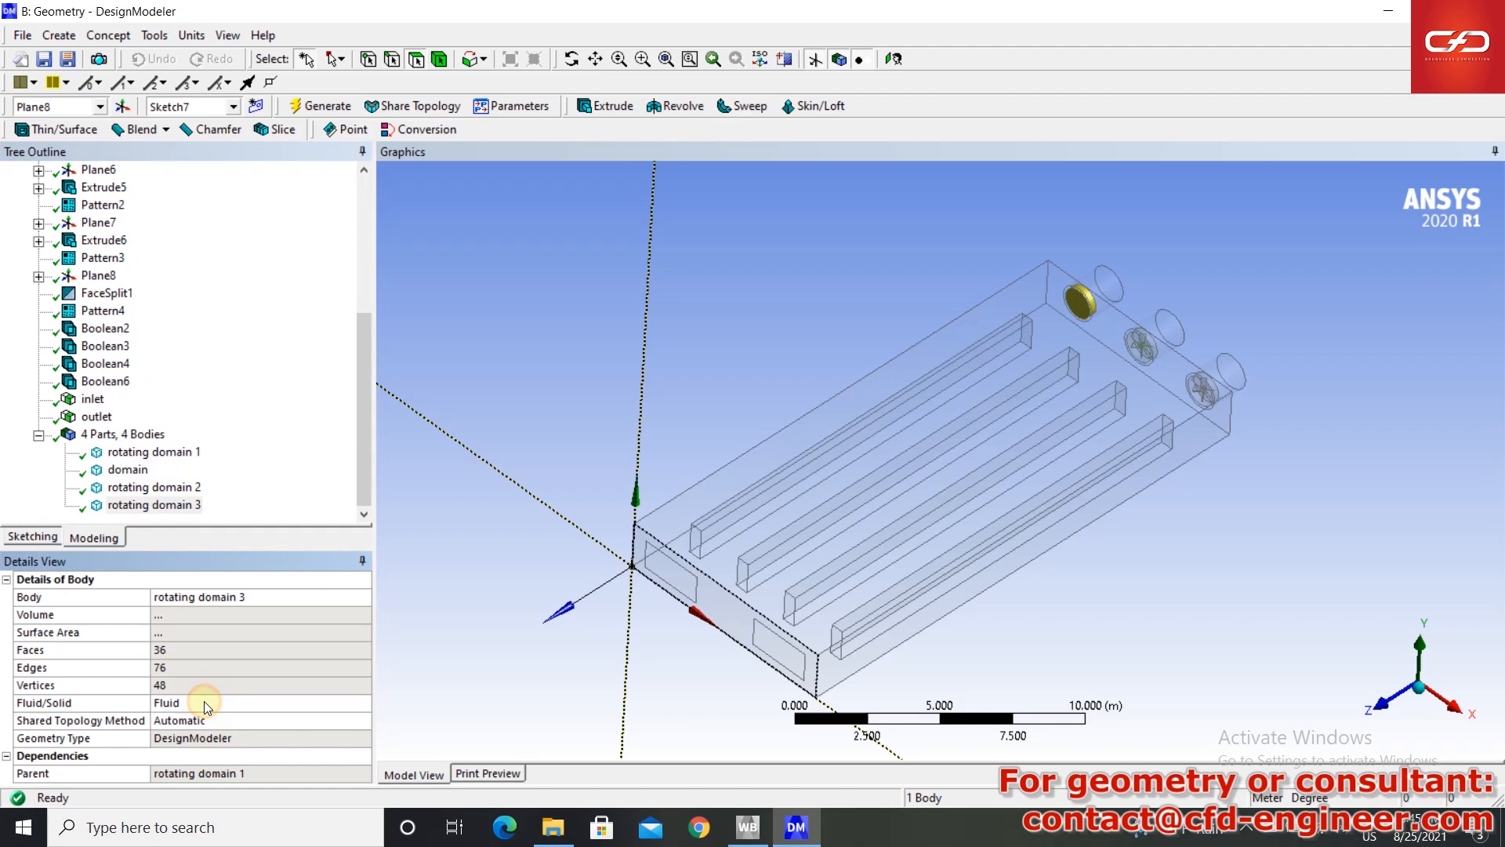
pyautogui.click(1349, 578)
pyautogui.moveTo(1350, 579); pyautogui.dragTo(1214, 594, button='middle')
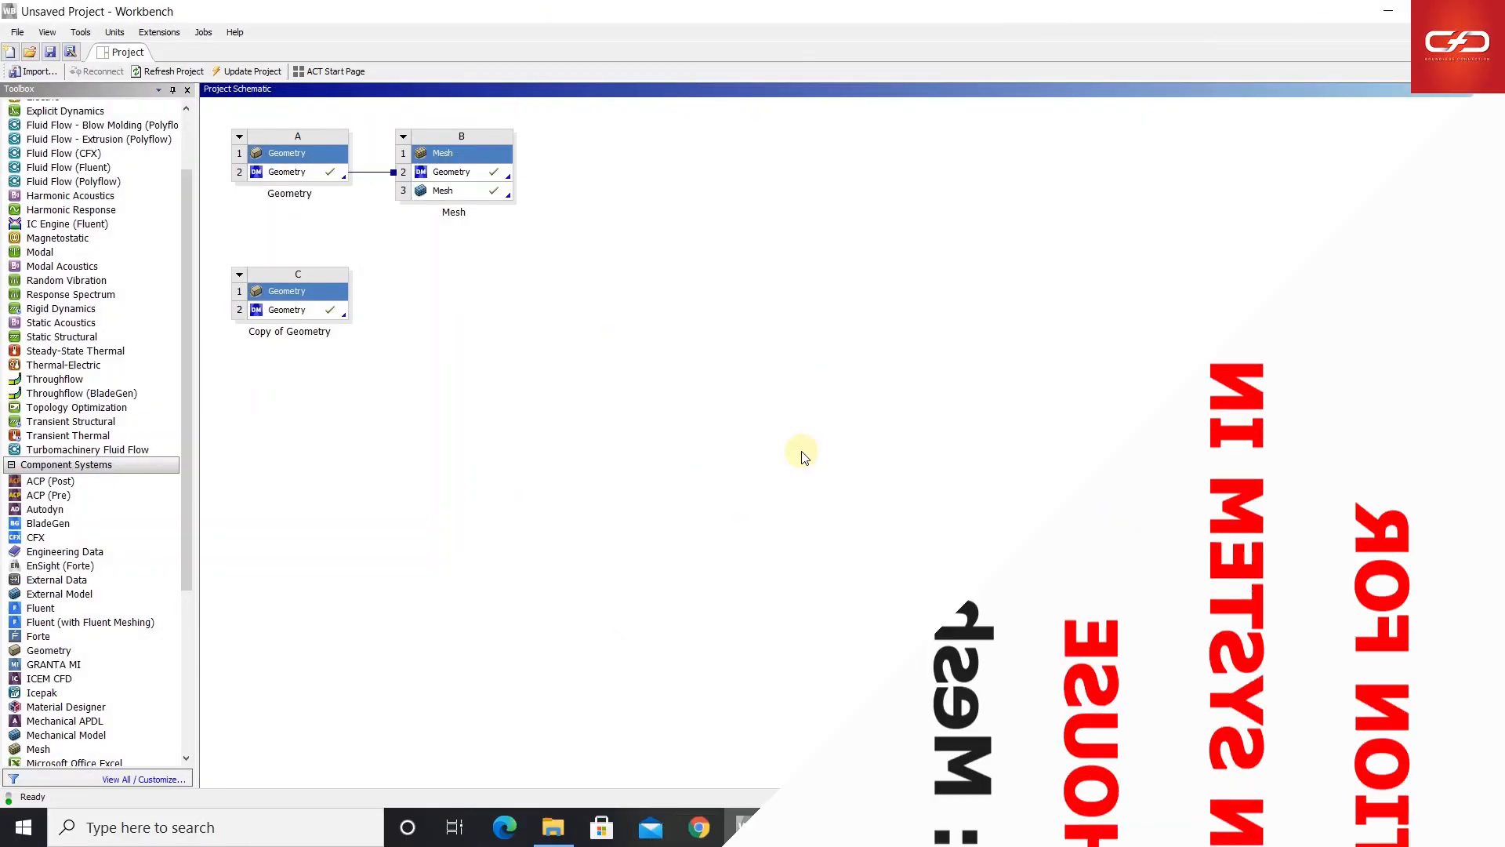
# - Switch to Workbench, add a Mesh system linked to the Copy of Geometry, and open it for editing
pyautogui.moveTo(38, 748); pyautogui.dragTo(431, 306)
pyautogui.moveTo(306, 313); pyautogui.dragTo(468, 323)
pyautogui.rightClick(468, 327)
pyautogui.click(475, 333)
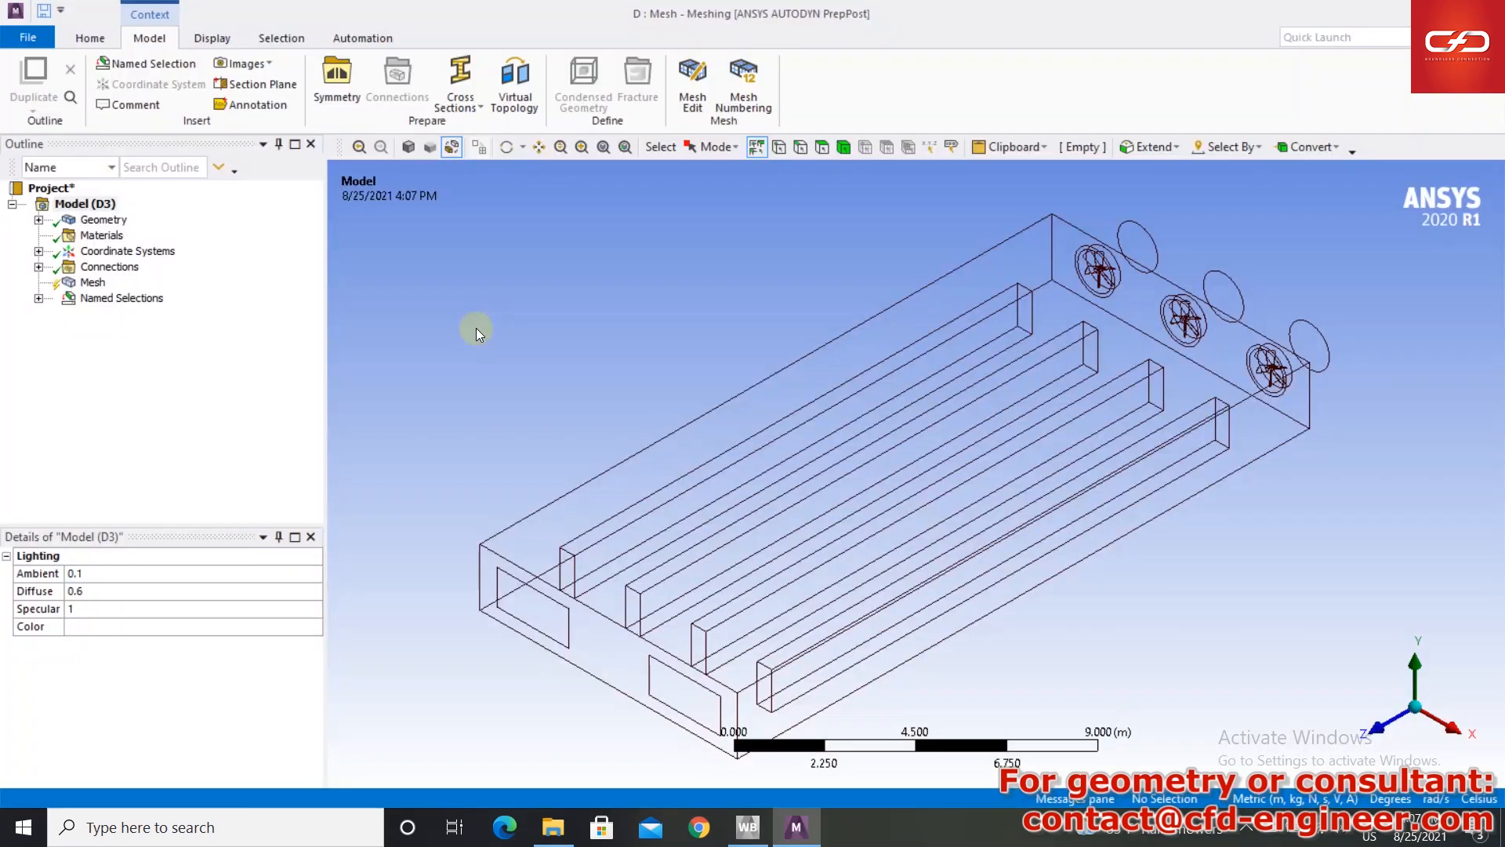
# - Examine the details of the four geometry bodies and the contact and target bodies of the first contact region
pyautogui.click(38, 220)
pyautogui.click(161, 238)
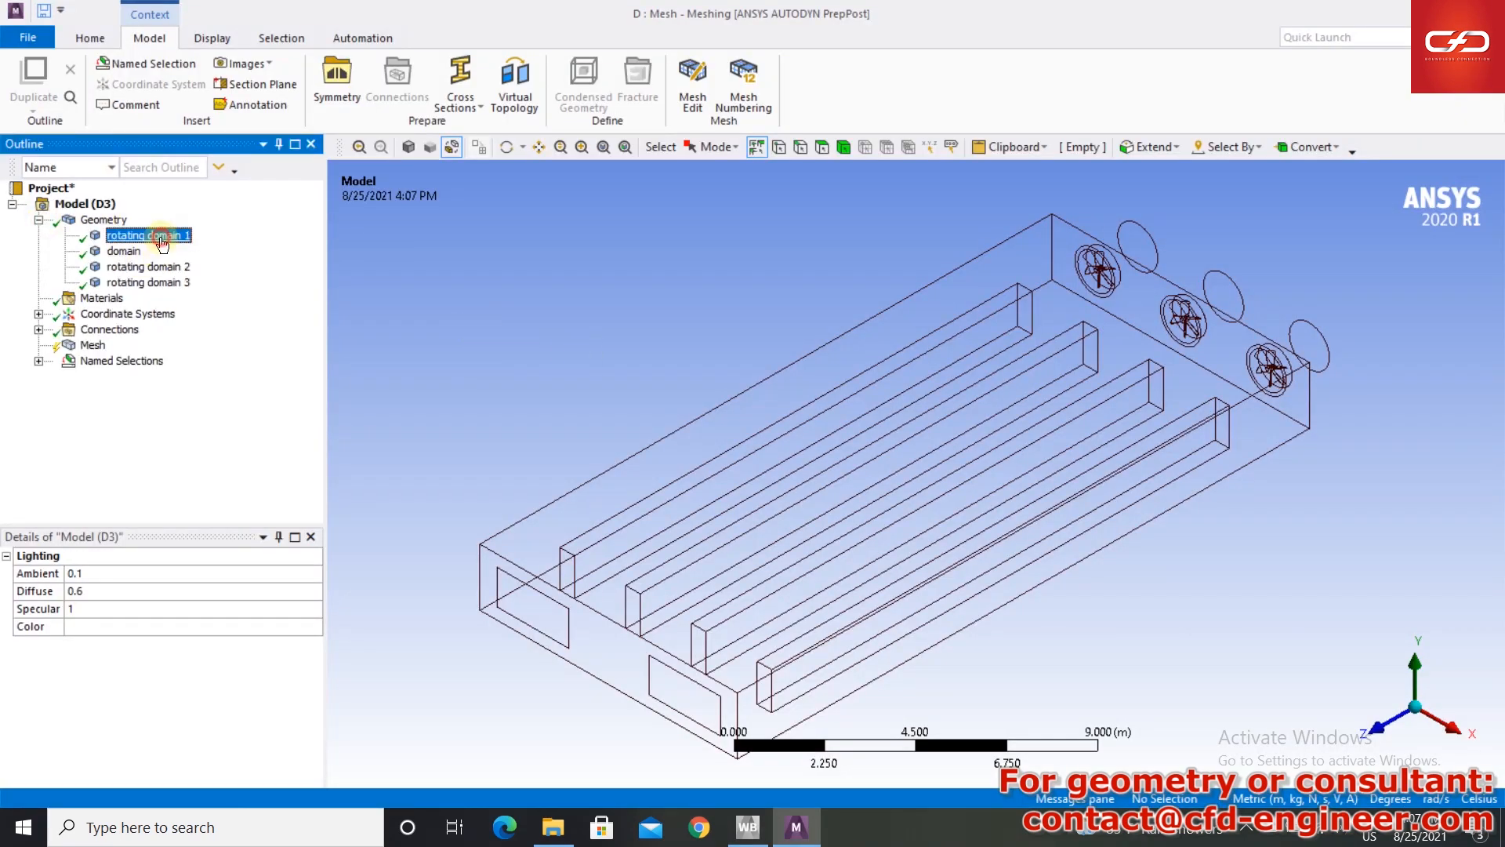
pyautogui.click(128, 256)
pyautogui.click(134, 269)
pyautogui.click(138, 282)
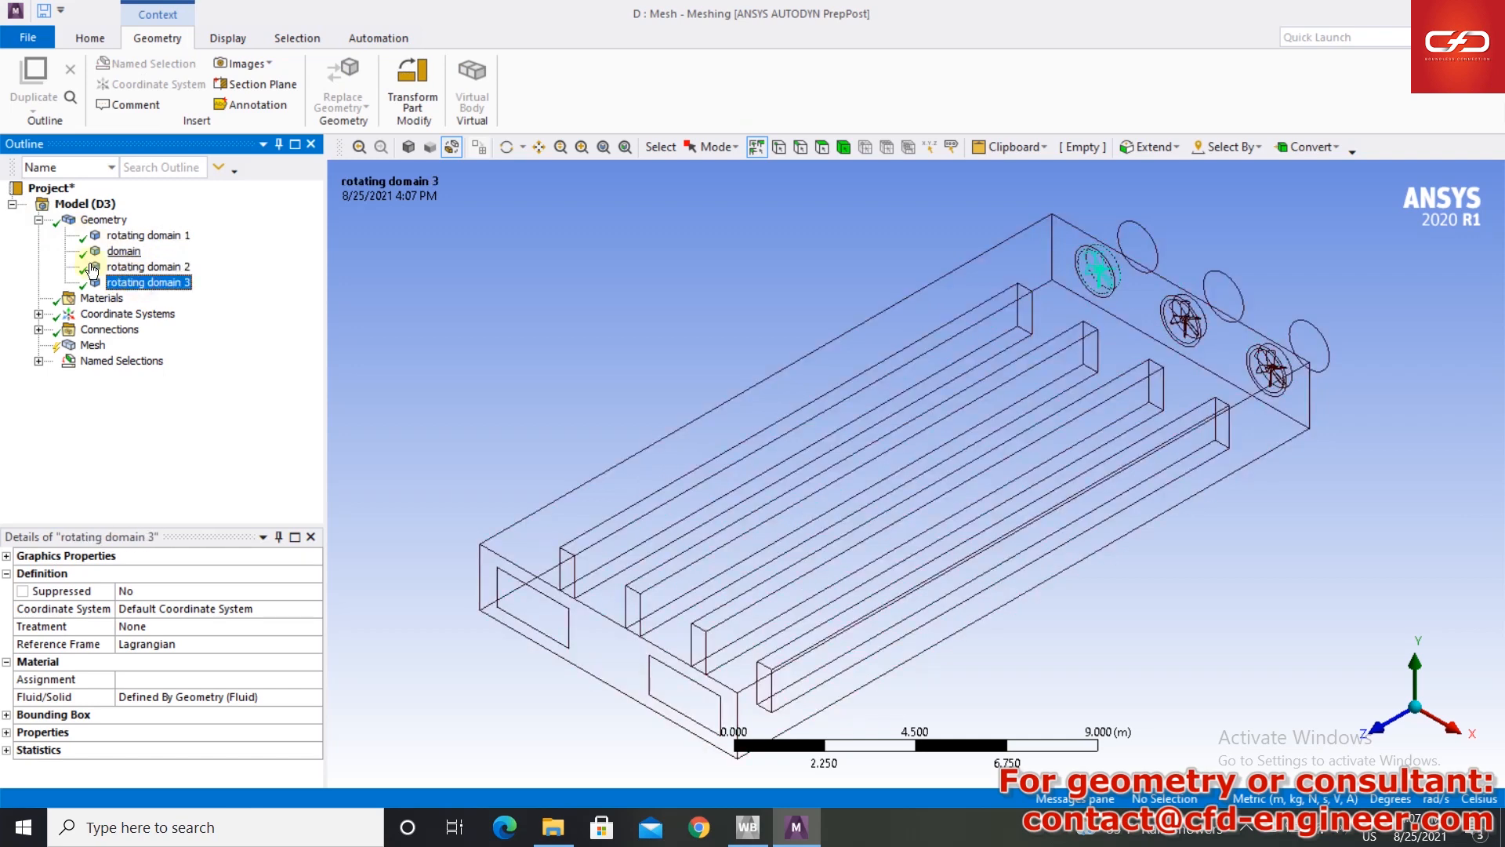
pyautogui.click(39, 329)
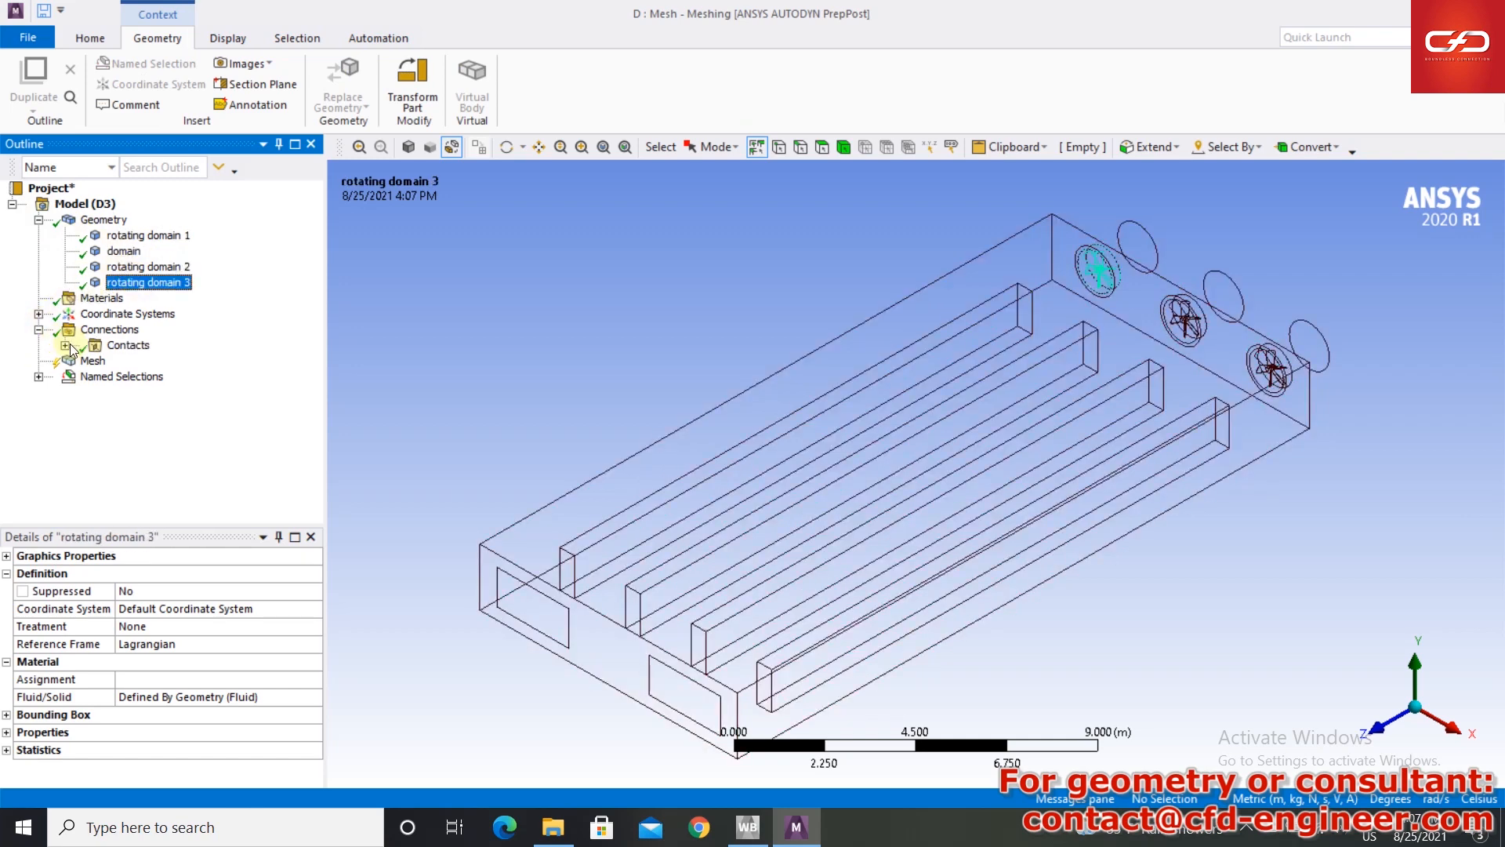
pyautogui.click(65, 345)
pyautogui.click(169, 361)
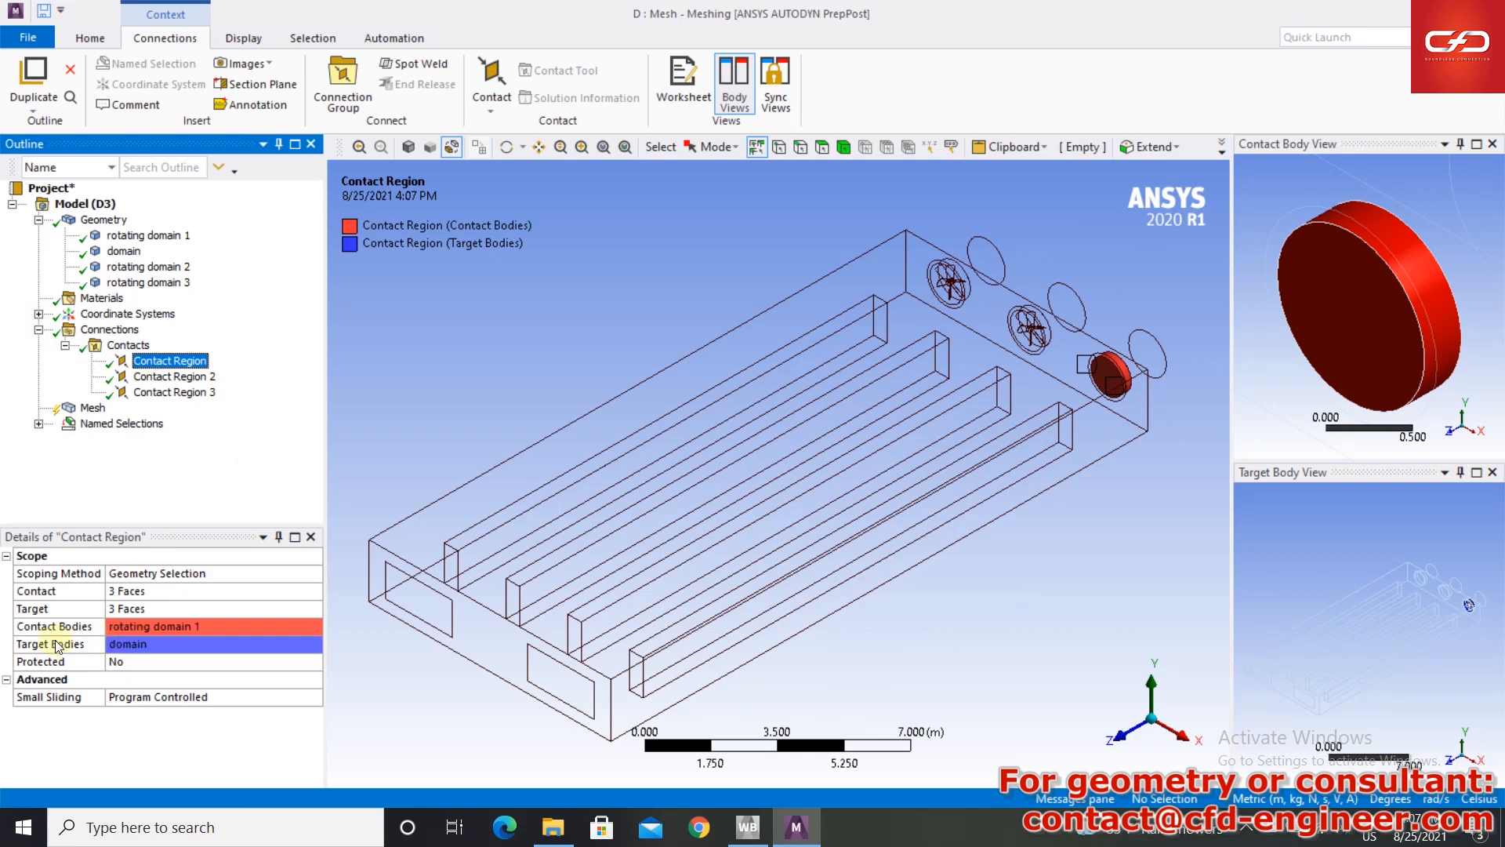
# - Flip contact and target in Contact Regions 2 and 3, making rotating domains 2 and 3 the contact bodies and domain the target
pyautogui.click(177, 377)
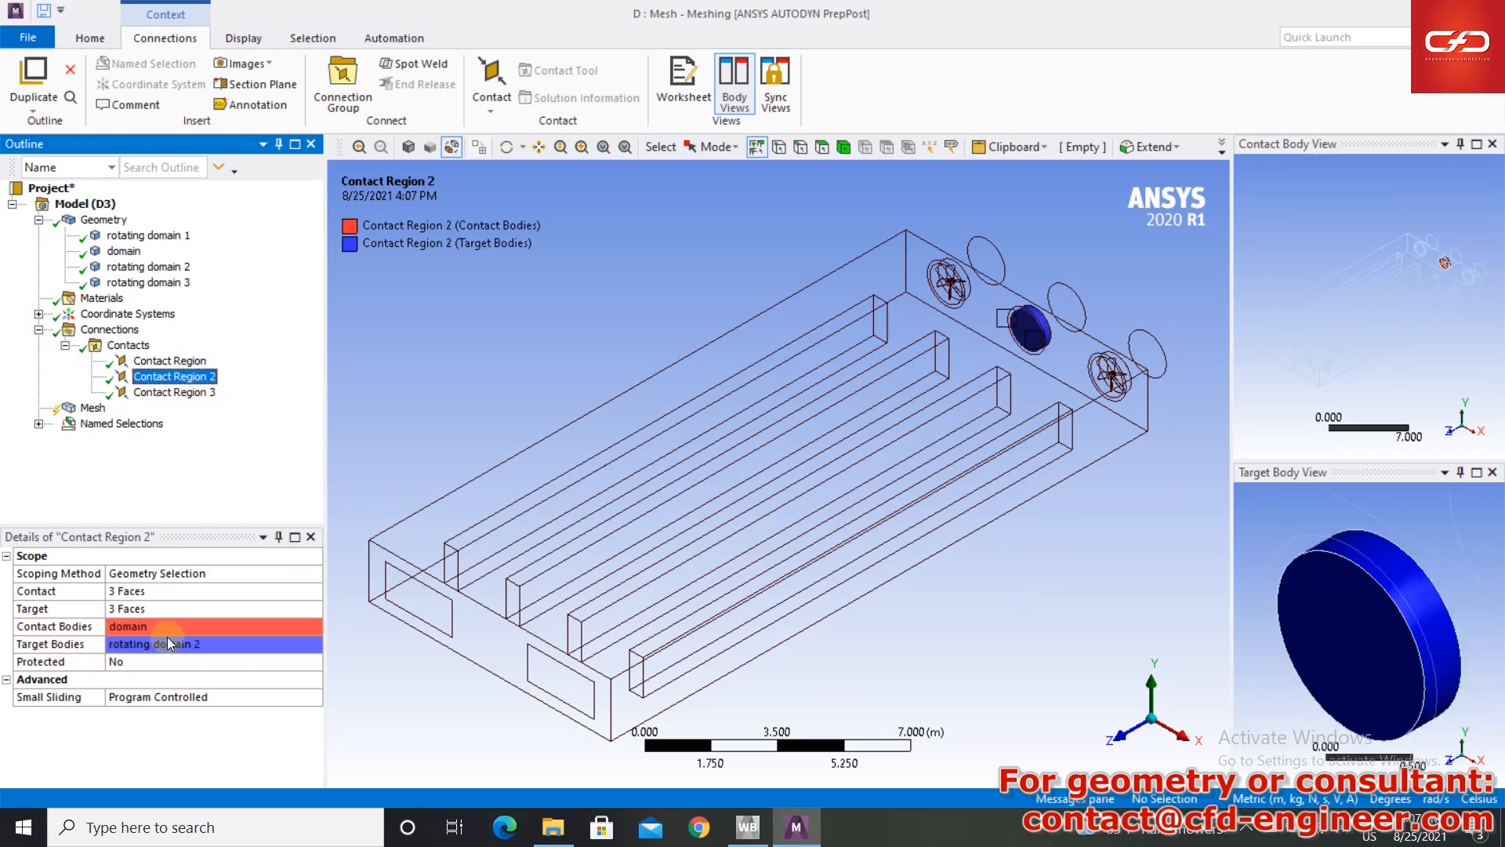
pyautogui.rightClick(189, 372)
pyautogui.click(269, 502)
pyautogui.click(170, 392)
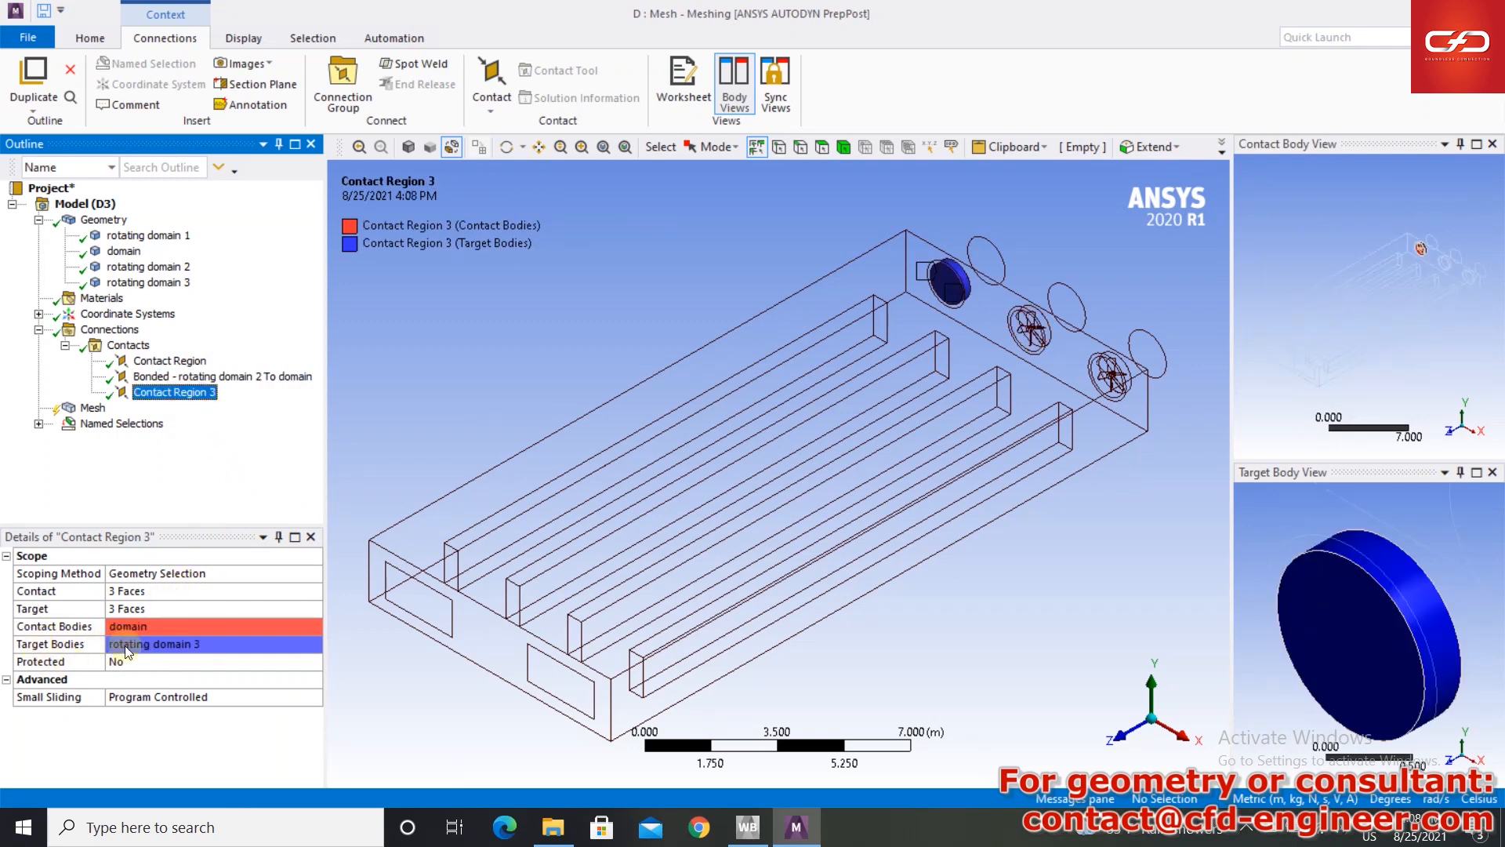
pyautogui.rightClick(192, 392)
pyautogui.click(290, 504)
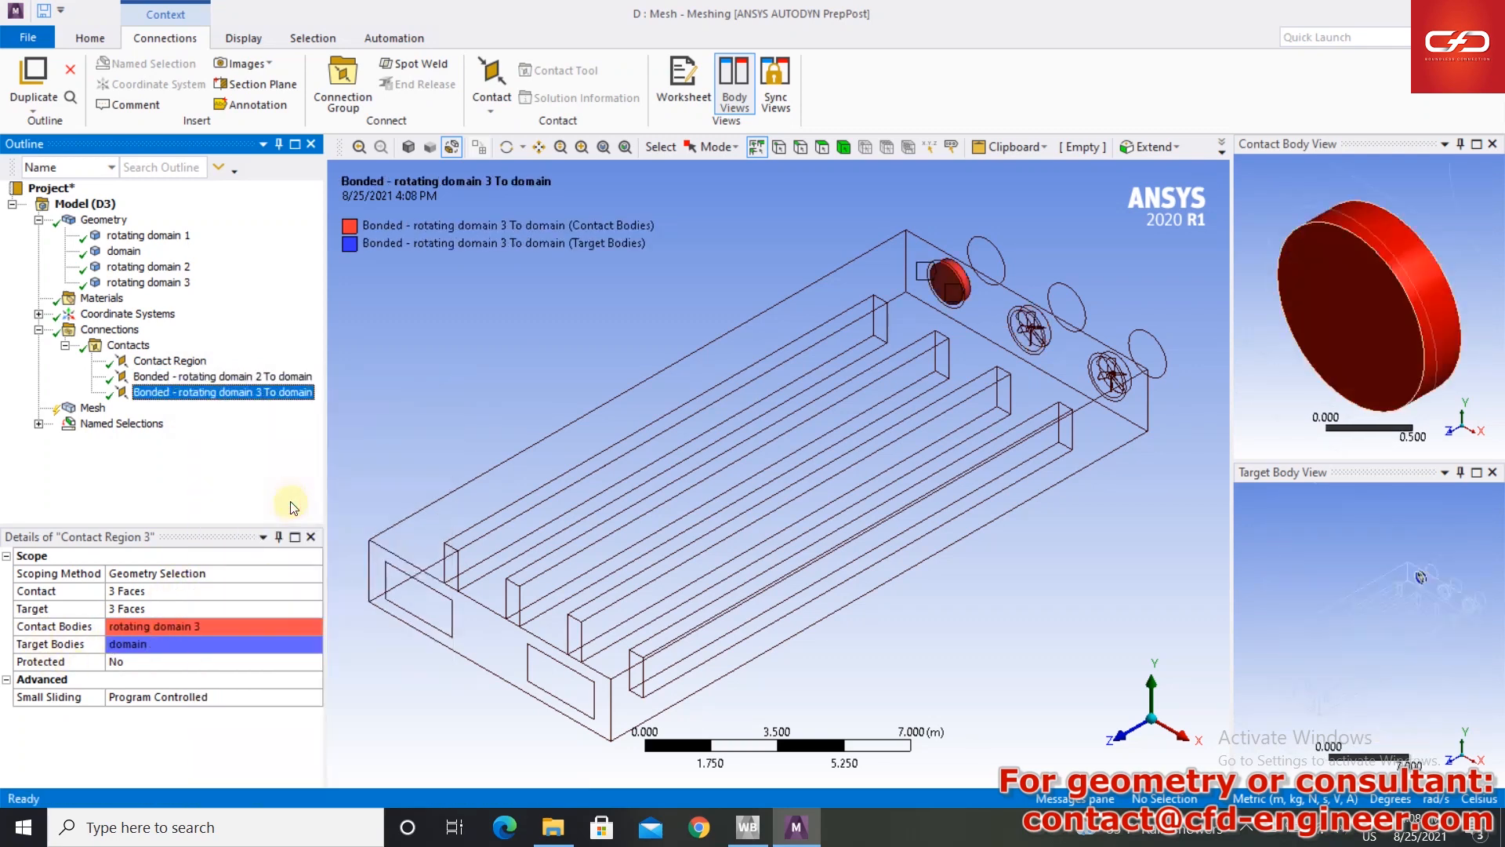
# - Set the mesh's physics preference to CFD and generate the mesh
pyautogui.click(87, 408)
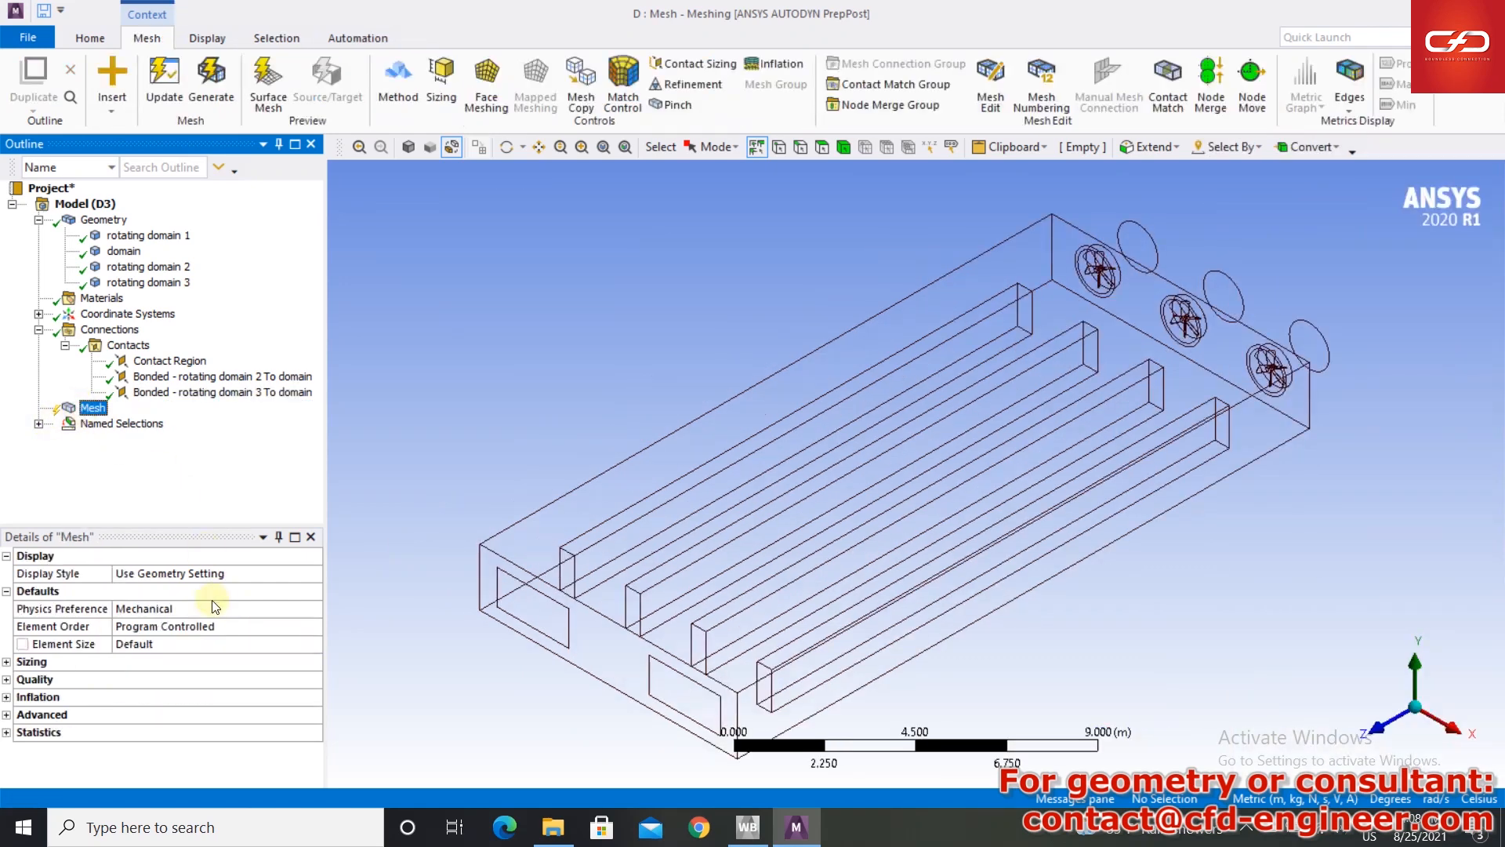
pyautogui.click(316, 608)
pyautogui.click(315, 609)
pyautogui.click(188, 661)
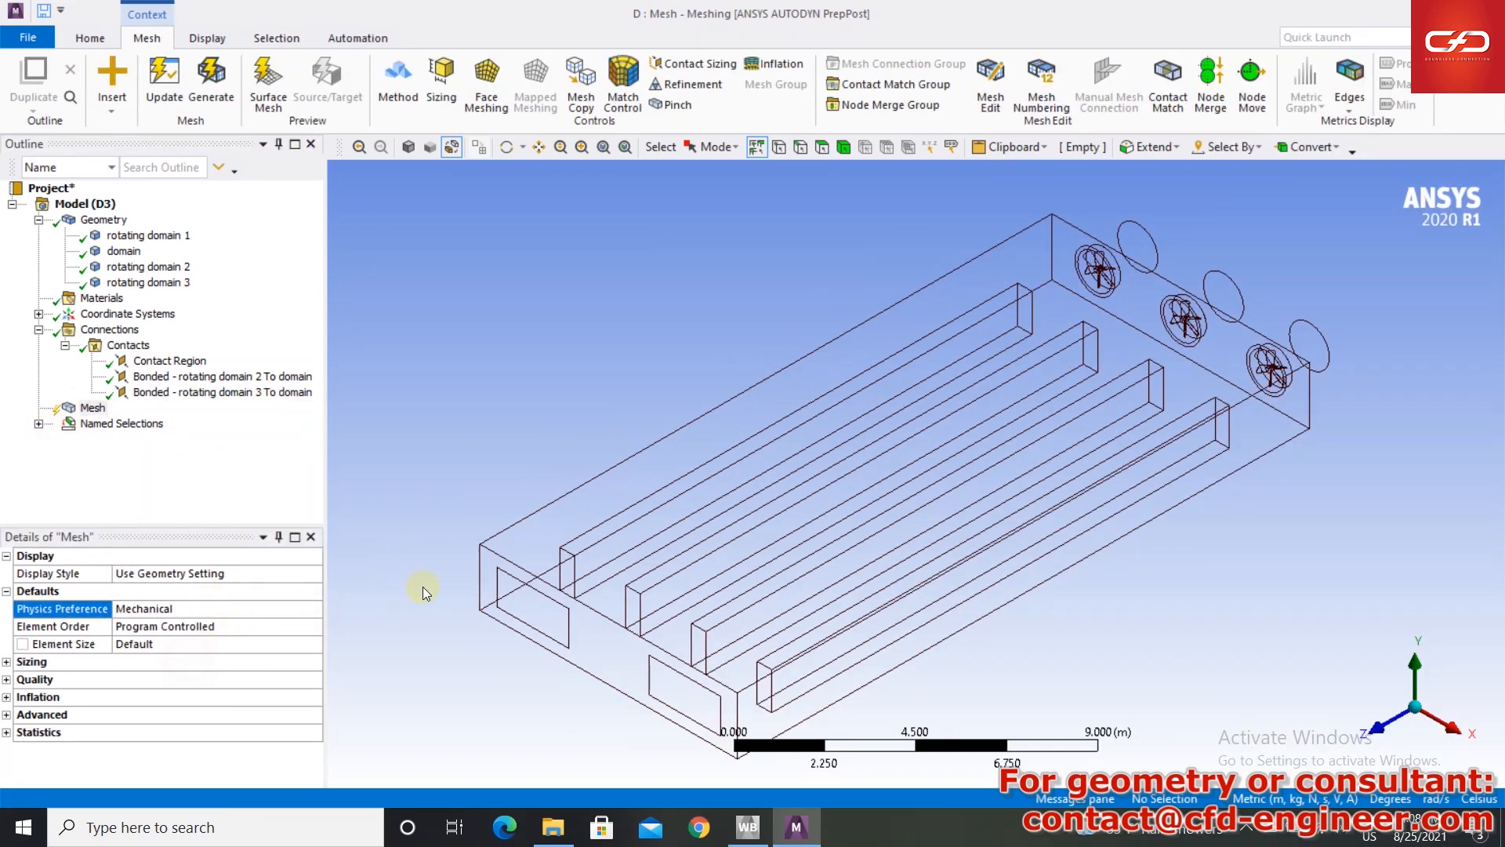
pyautogui.click(214, 78)
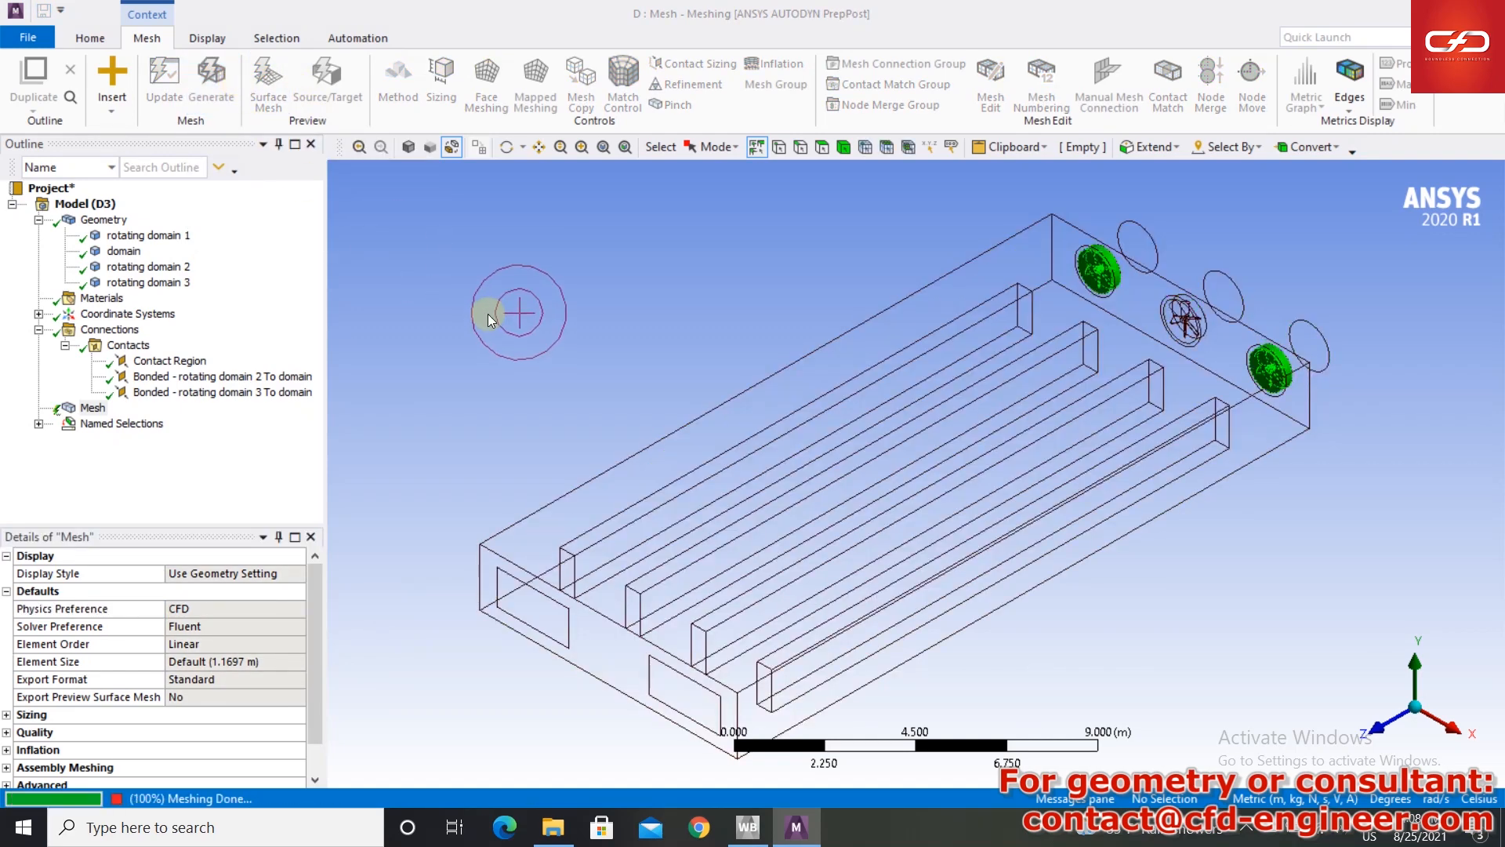
# - Show the Skewness mesh metric and isolate the elements of its highest-skewness bar in the shaded model
pyautogui.scroll(-1, 126, 679)
pyautogui.click(9, 697)
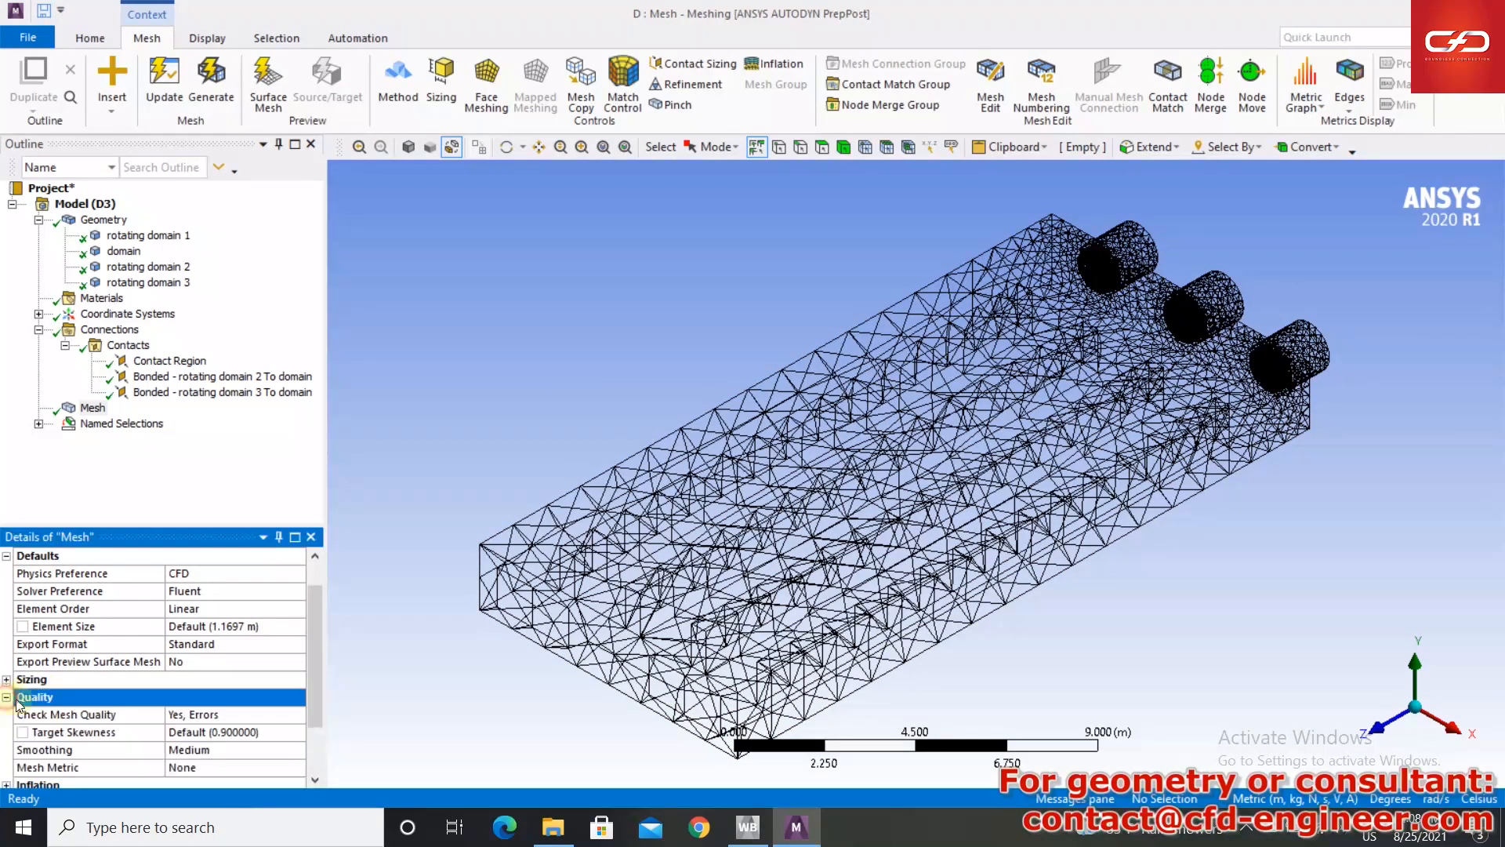
pyautogui.scroll(-2, 235, 753)
pyautogui.click(258, 697)
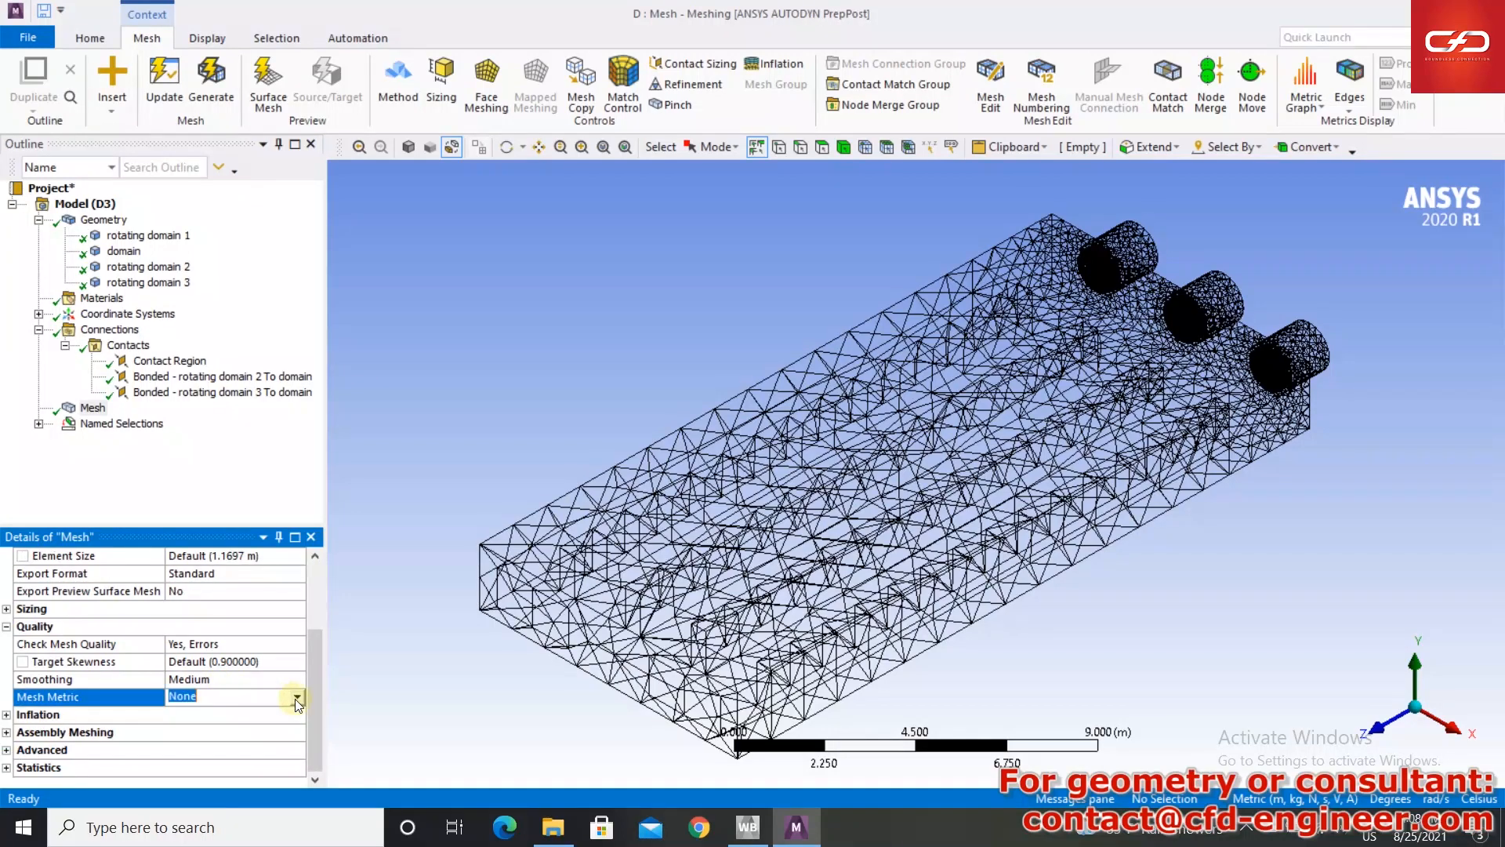
pyautogui.click(297, 698)
pyautogui.click(193, 825)
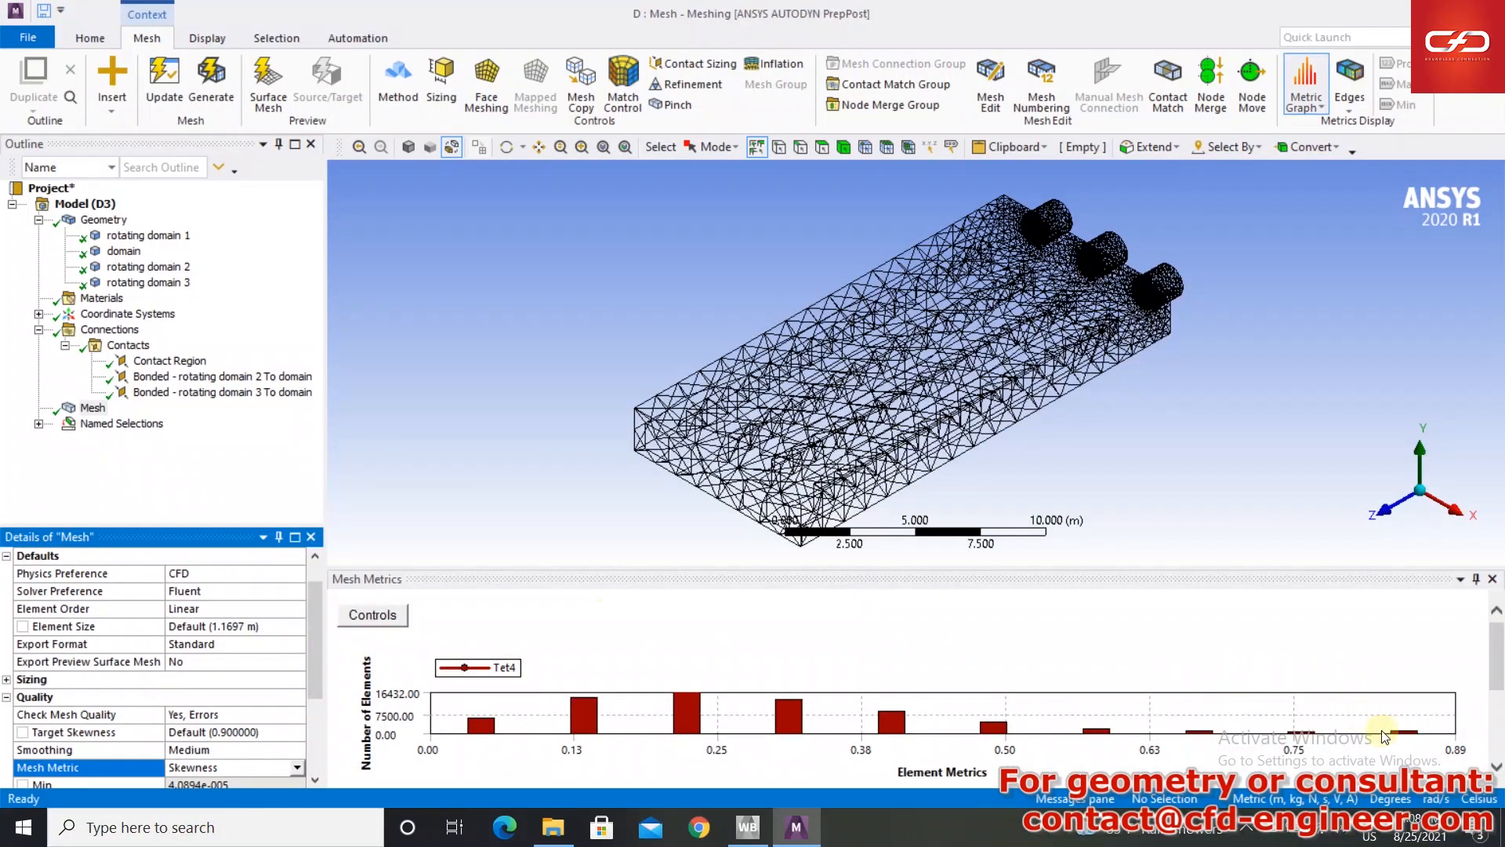
pyautogui.click(1407, 733)
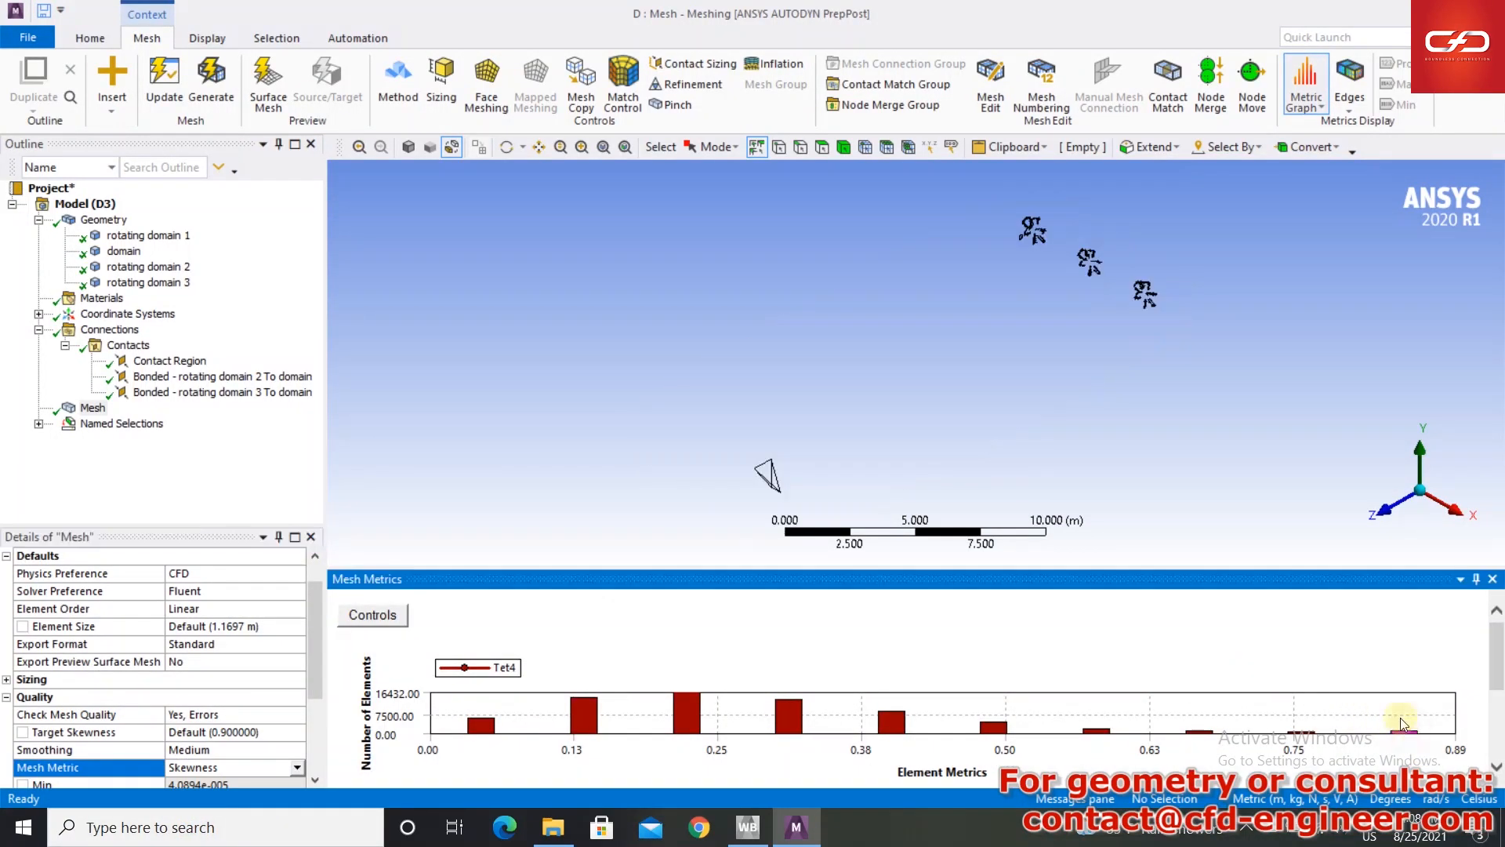
pyautogui.click(430, 146)
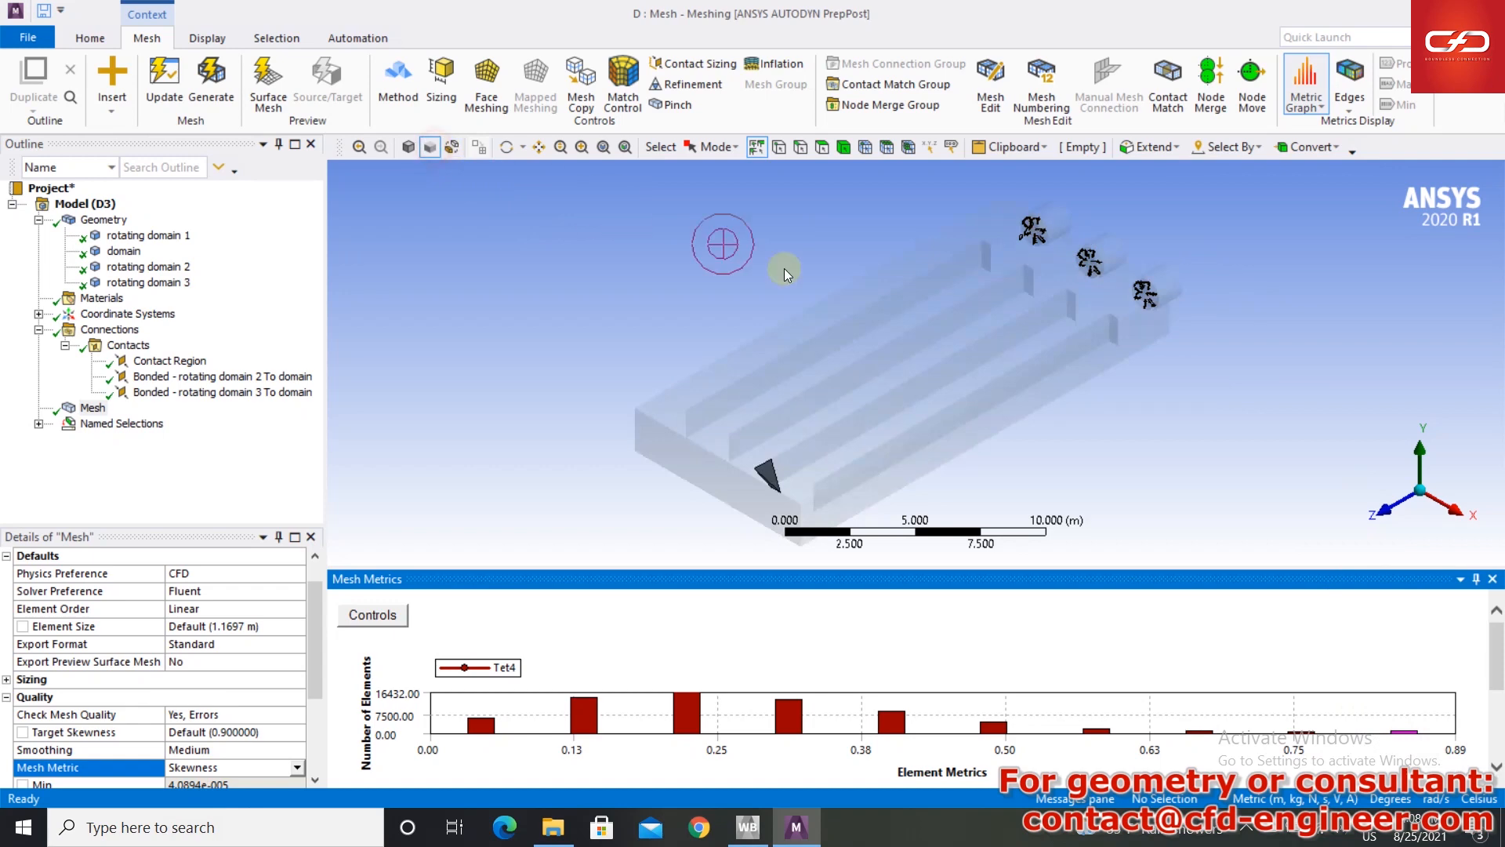
# - Insert a sizing control under Mesh and select the two rectangular inlet faces of the building
pyautogui.click(91, 408)
pyautogui.rightClick(88, 409)
pyautogui.moveTo(196, 413)
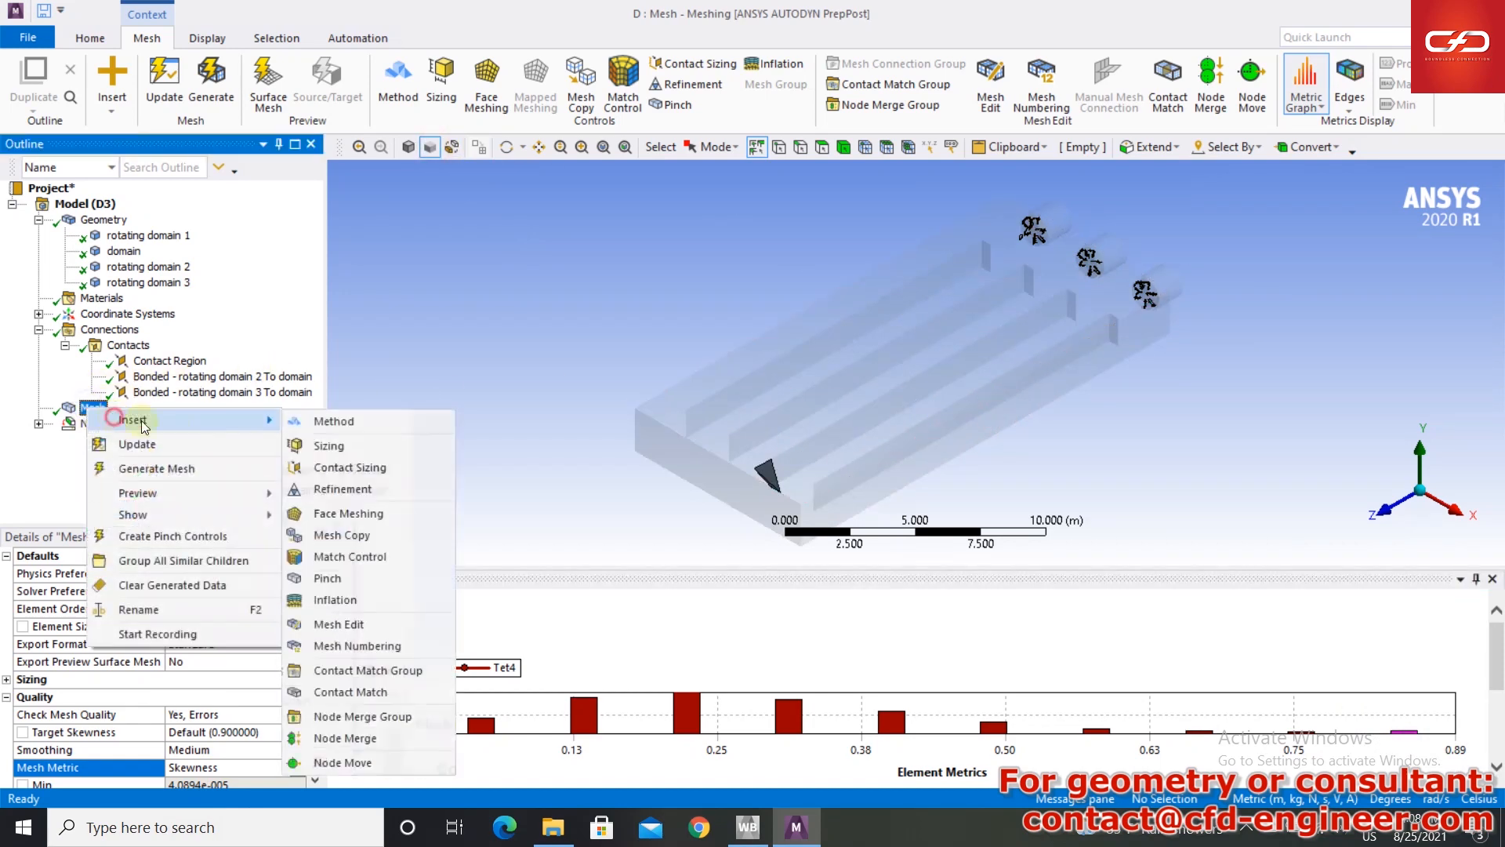
pyautogui.click(348, 438)
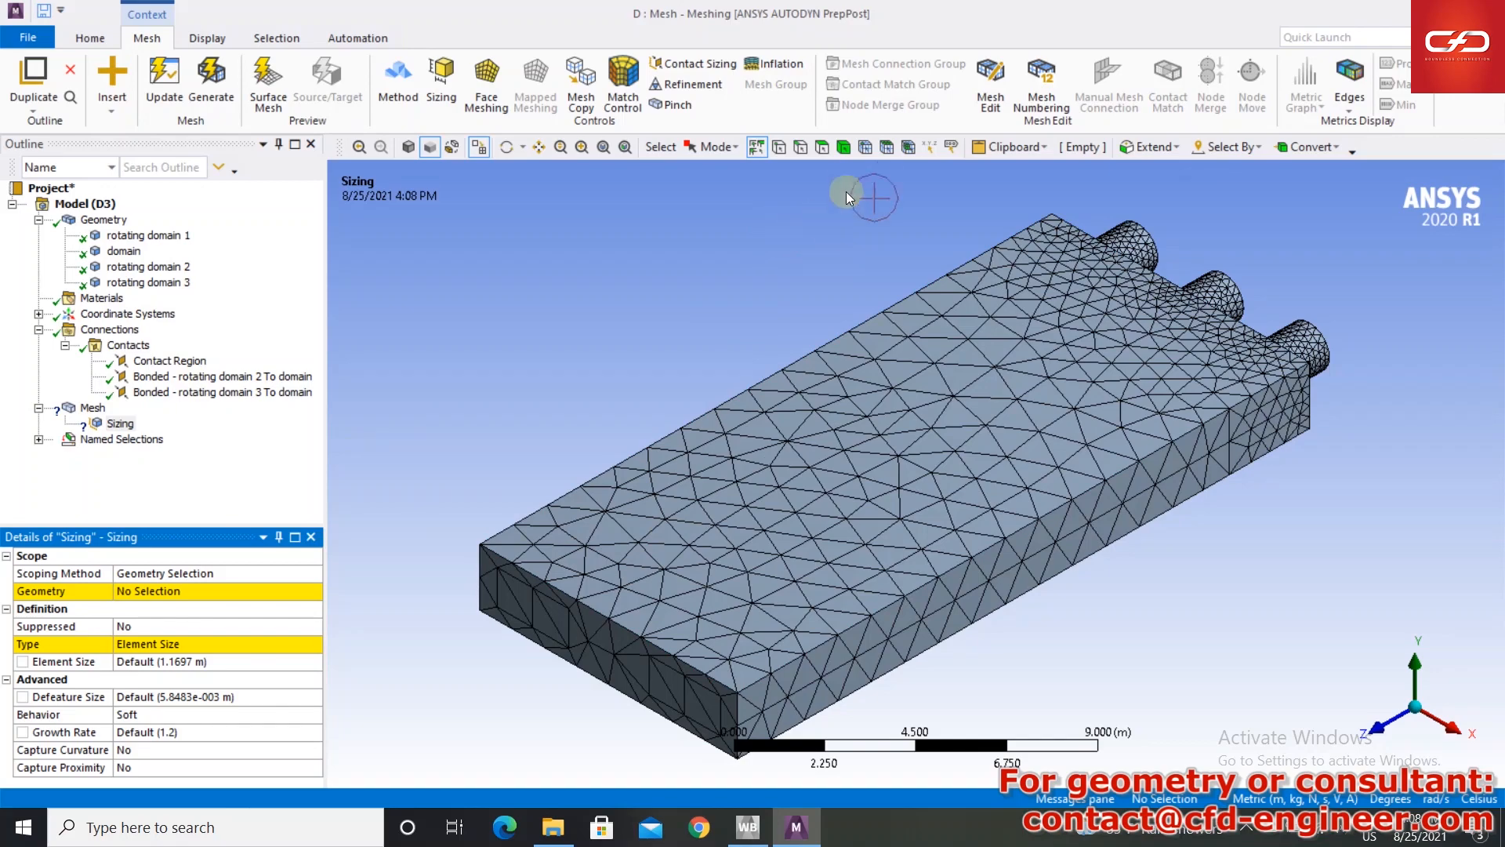
pyautogui.click(822, 147)
pyautogui.click(553, 622)
pyautogui.keyDown('ctrl'); pyautogui.click(683, 689); pyautogui.keyUp('ctrl')
# - Add the three fan outlet faces, scope the sizing to all five faces, and set its element size to 0.2 m
pyautogui.moveTo(1333, 517); pyautogui.dragTo(1035, 508, button='middle')
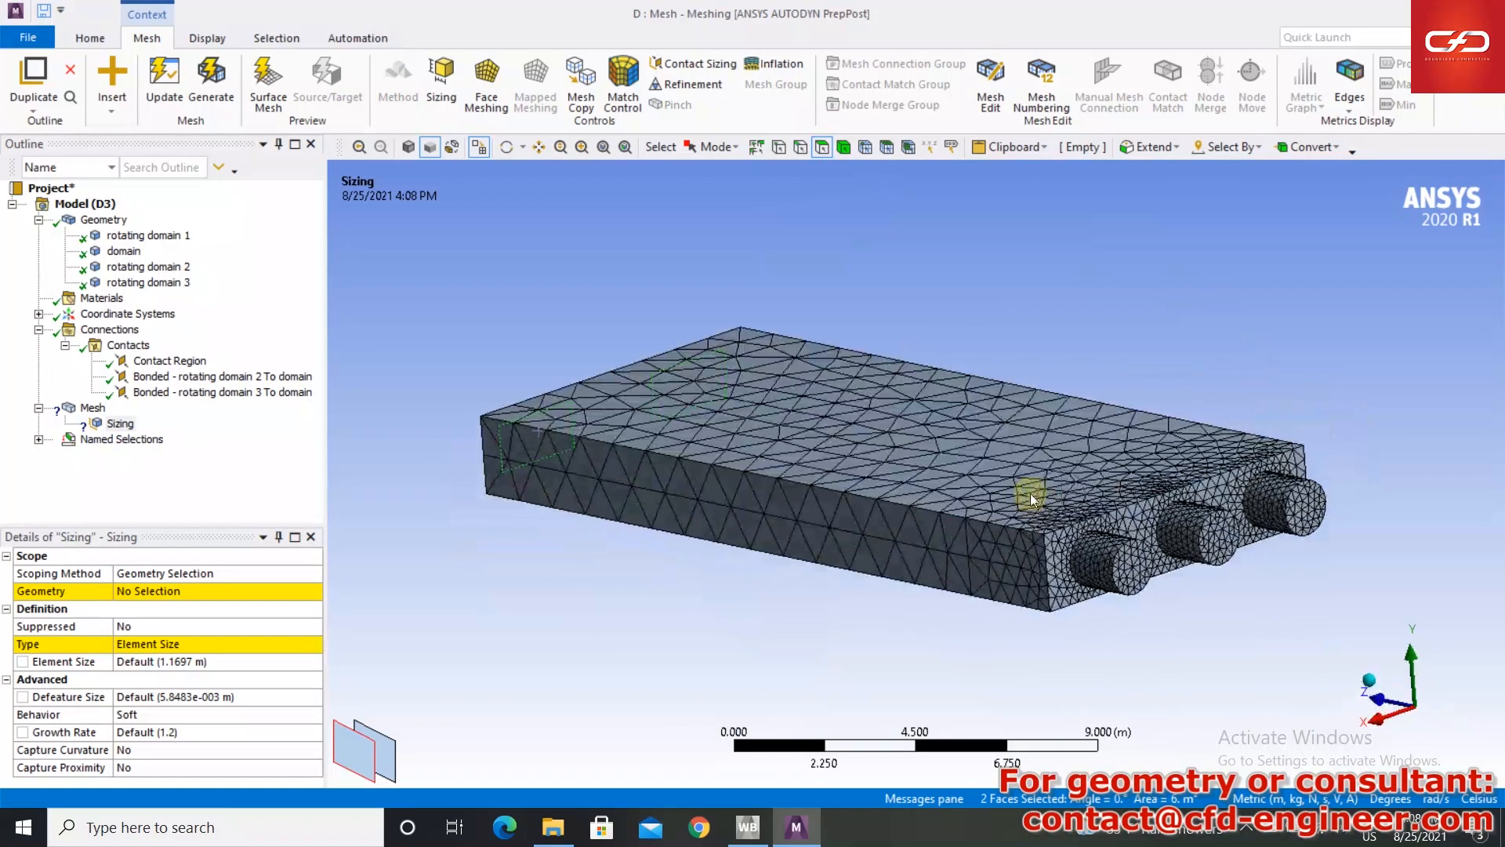
pyautogui.keyDown('ctrl'); pyautogui.click(1129, 563); pyautogui.keyUp('ctrl')
pyautogui.keyDown('ctrl'); pyautogui.click(1218, 538); pyautogui.keyUp('ctrl')
pyautogui.keyDown('ctrl'); pyautogui.click(1292, 529); pyautogui.keyUp('ctrl')
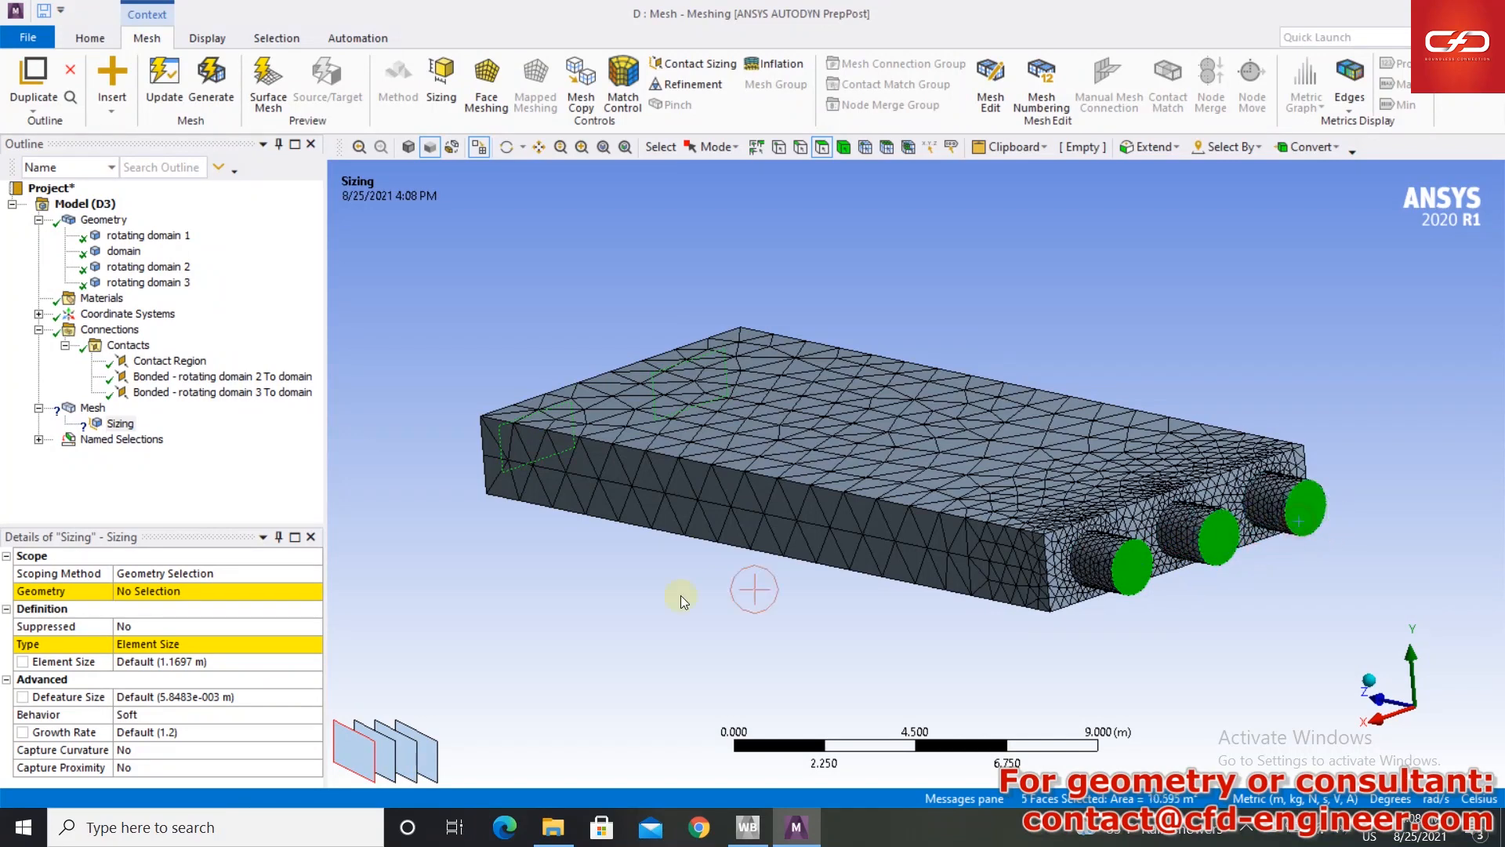
pyautogui.click(212, 591)
pyautogui.click(137, 593)
pyautogui.click(168, 658)
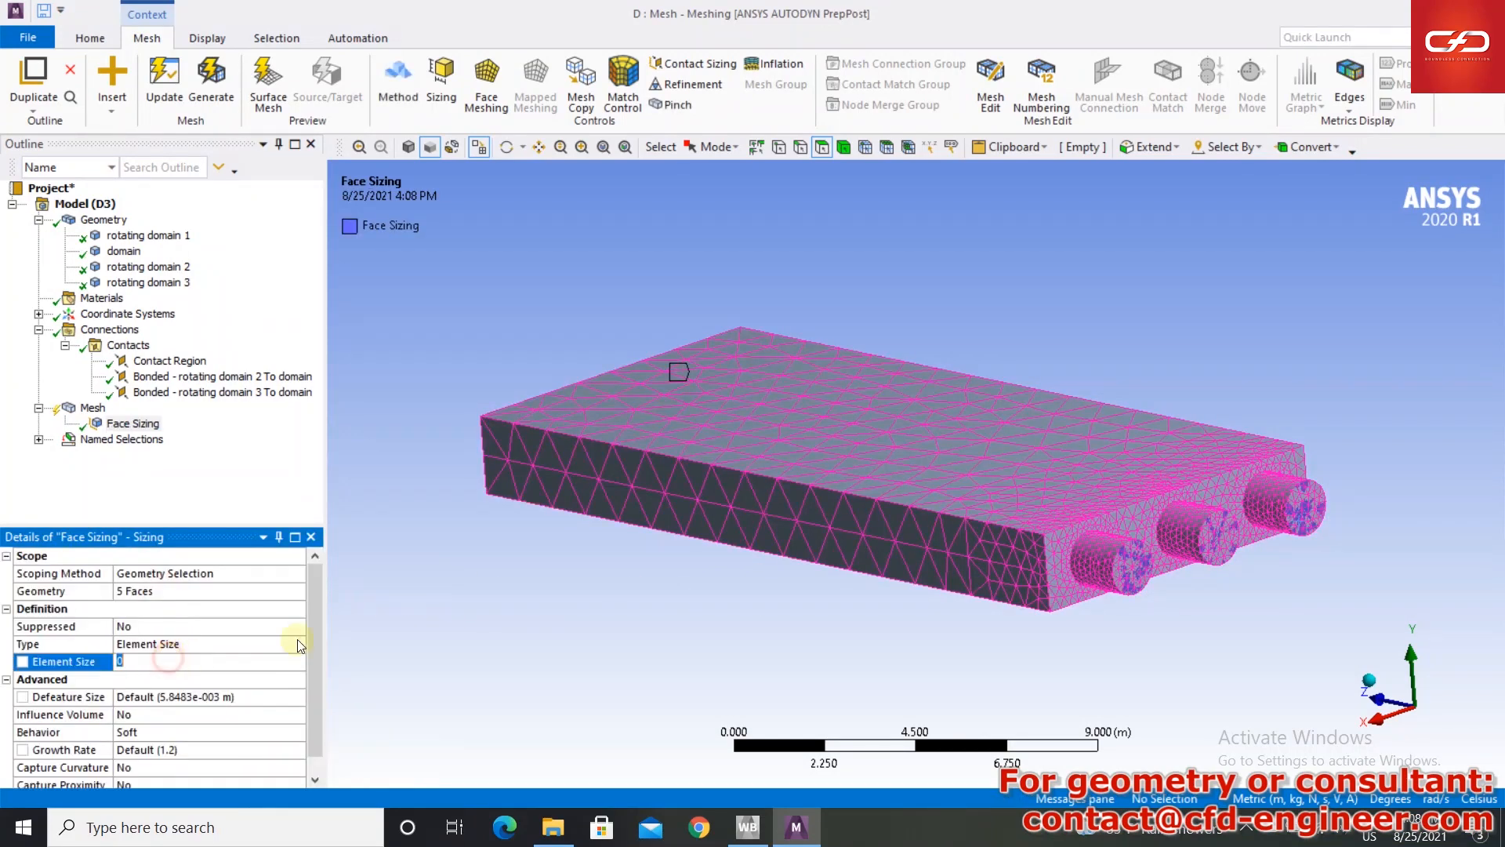
pyautogui.click(430, 627)
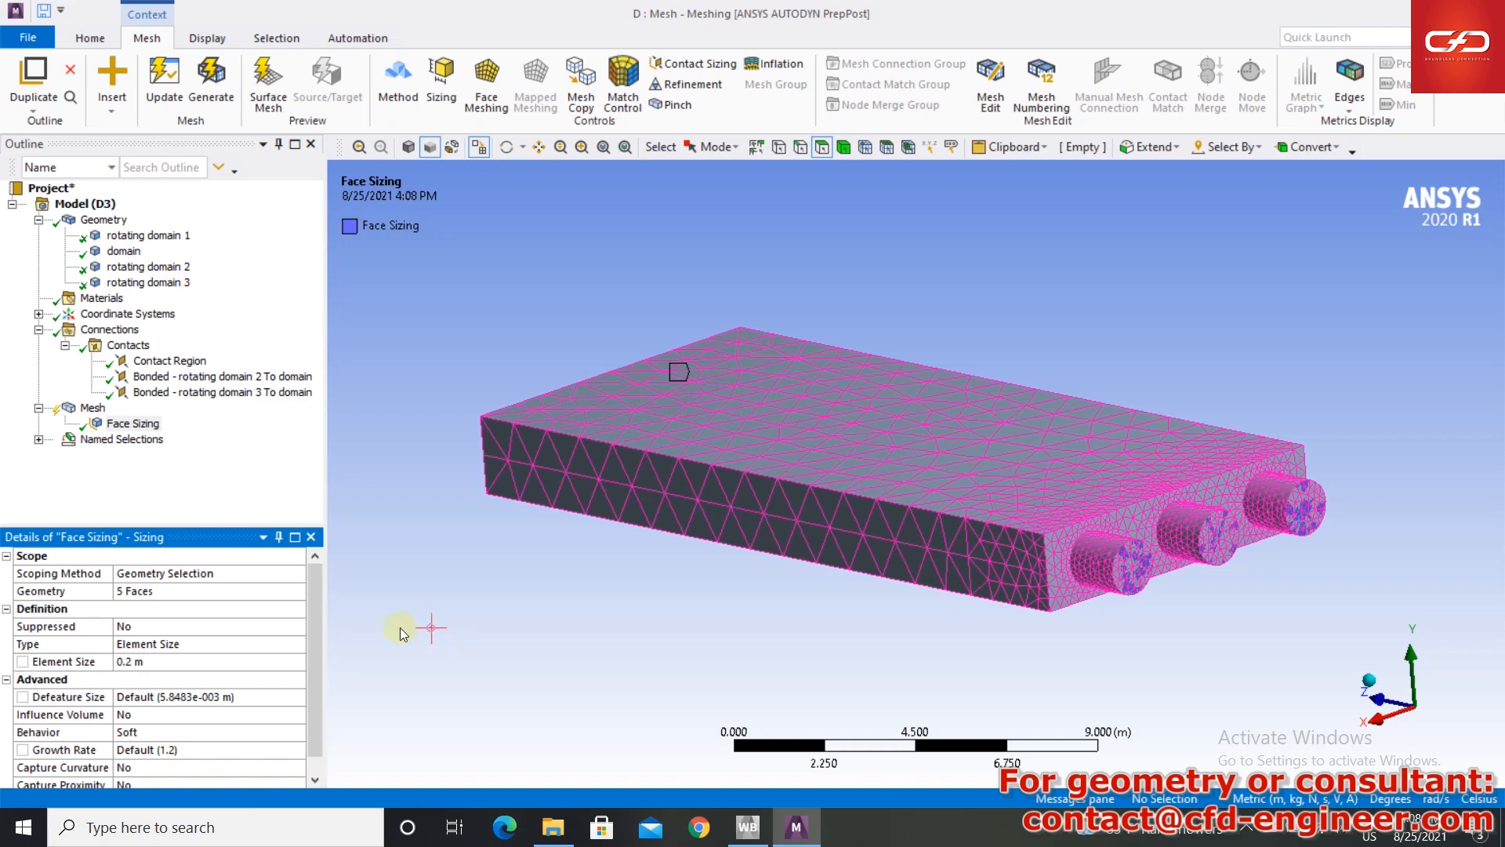
# - Insert a second sizing control, turn off the mesh display, and hide the large domain body to expose the rotating domains
pyautogui.rightClick(133, 424)
pyautogui.moveTo(180, 435)
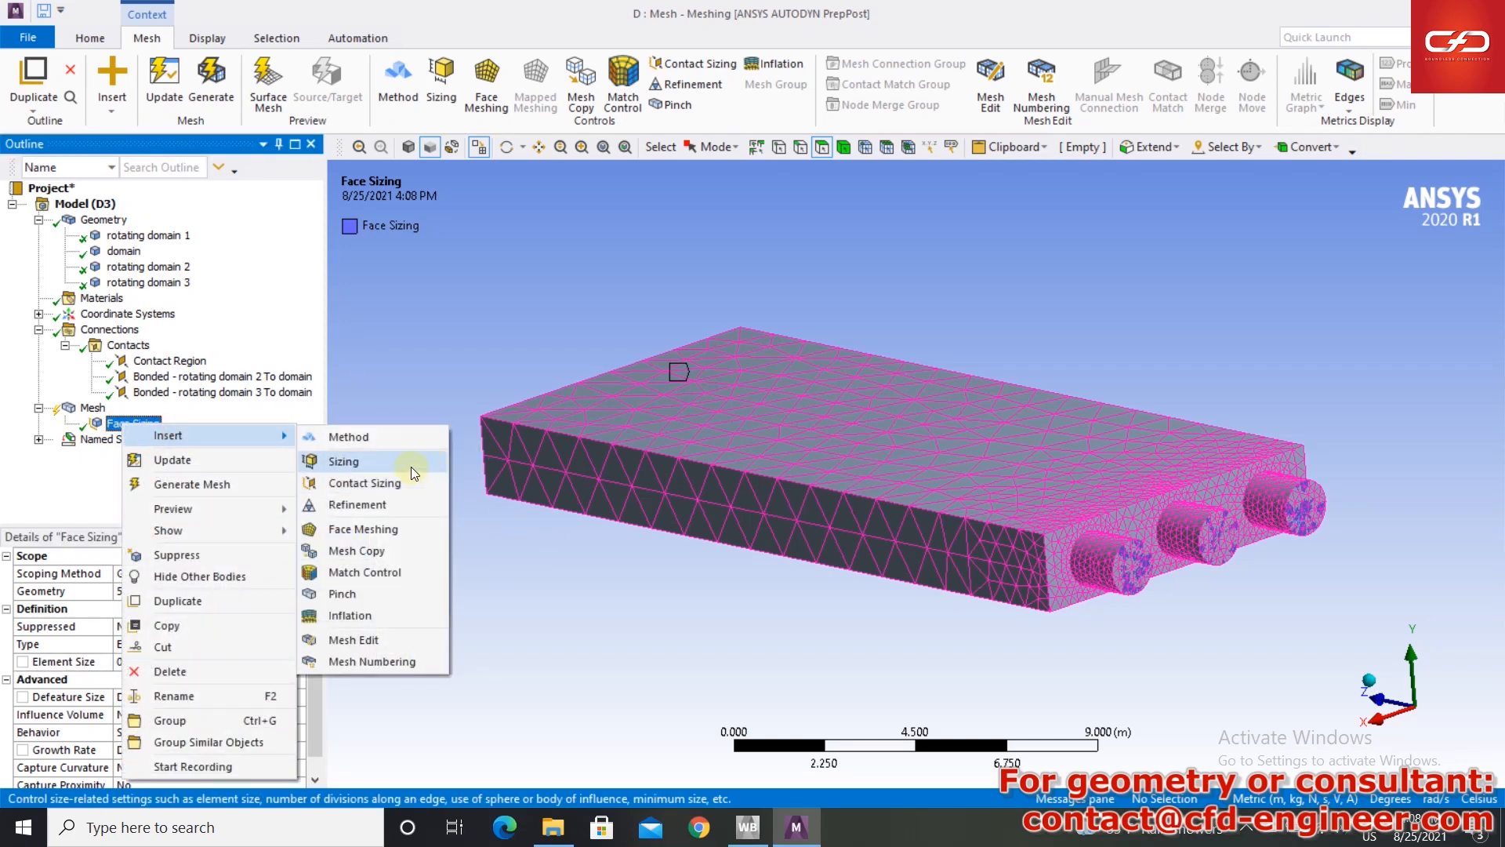
pyautogui.click(411, 467)
pyautogui.moveTo(1223, 619); pyautogui.dragTo(1233, 624, button='middle')
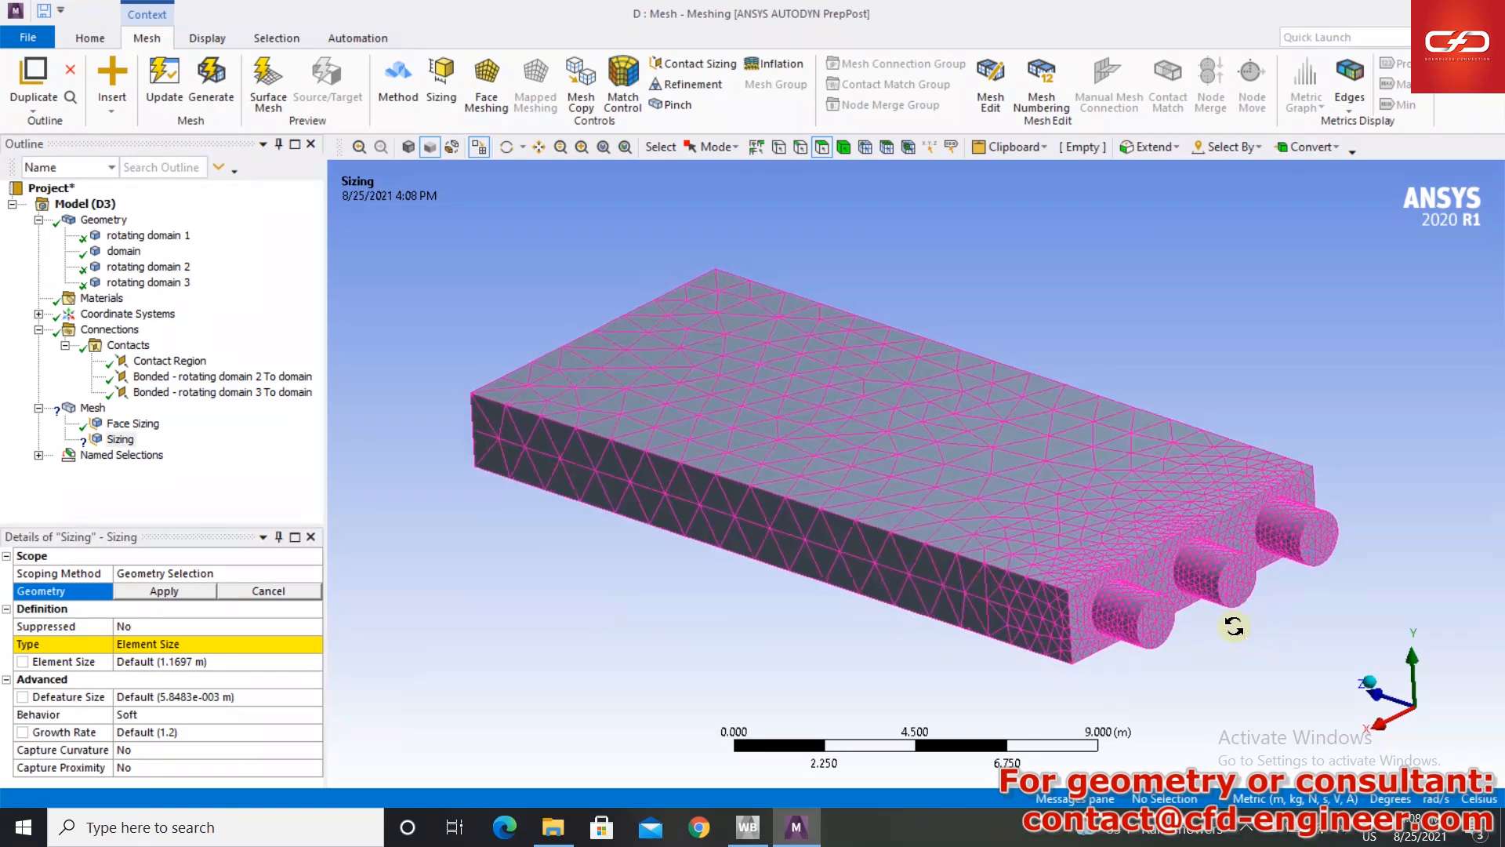
pyautogui.click(484, 149)
pyautogui.hotkey('ctrl', 'b')
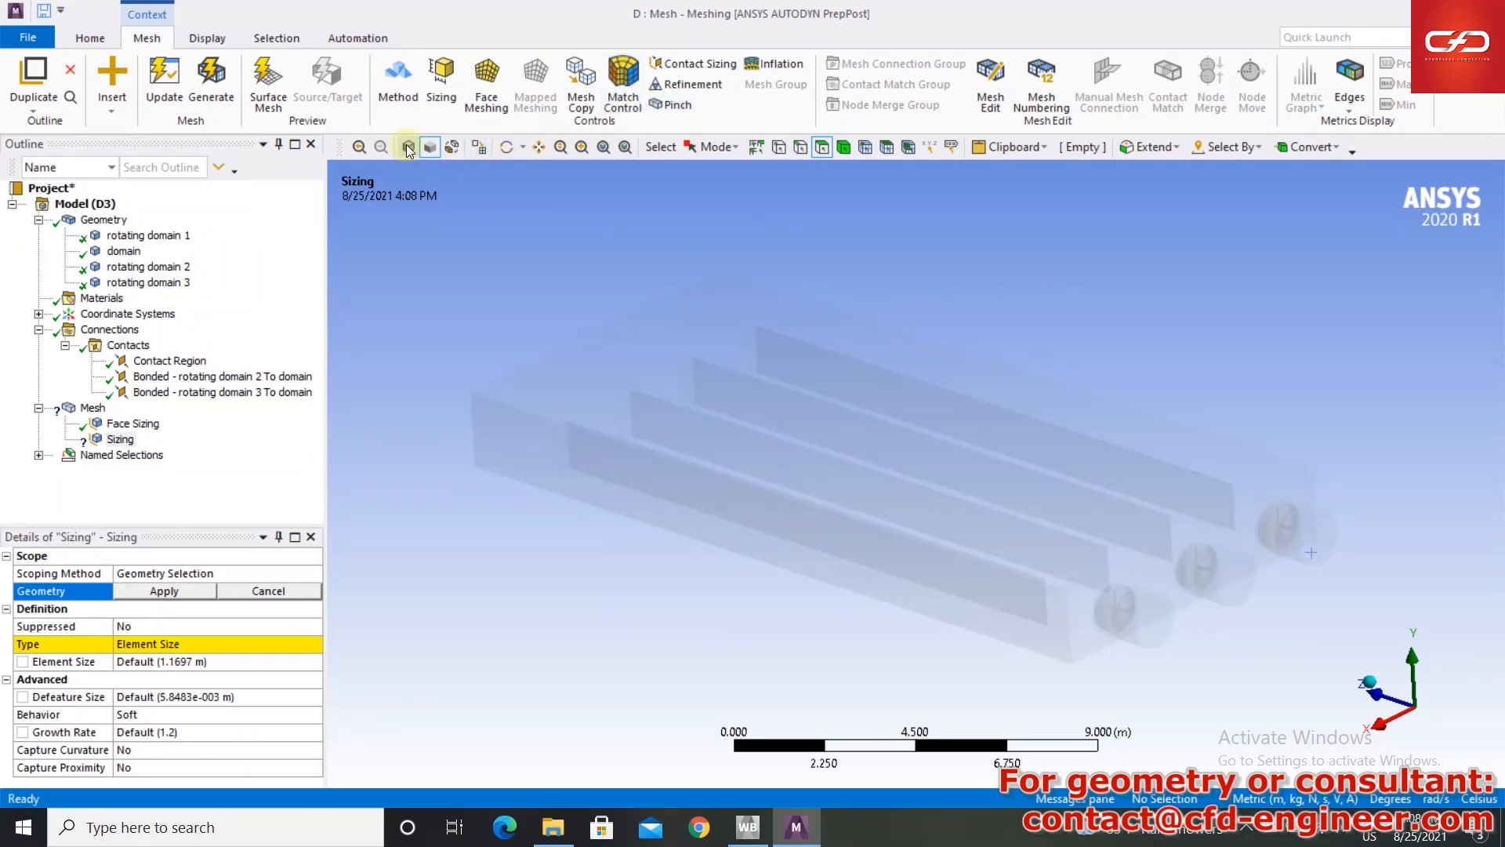
pyautogui.click(845, 148)
pyautogui.click(857, 335)
pyautogui.rightClick(853, 333)
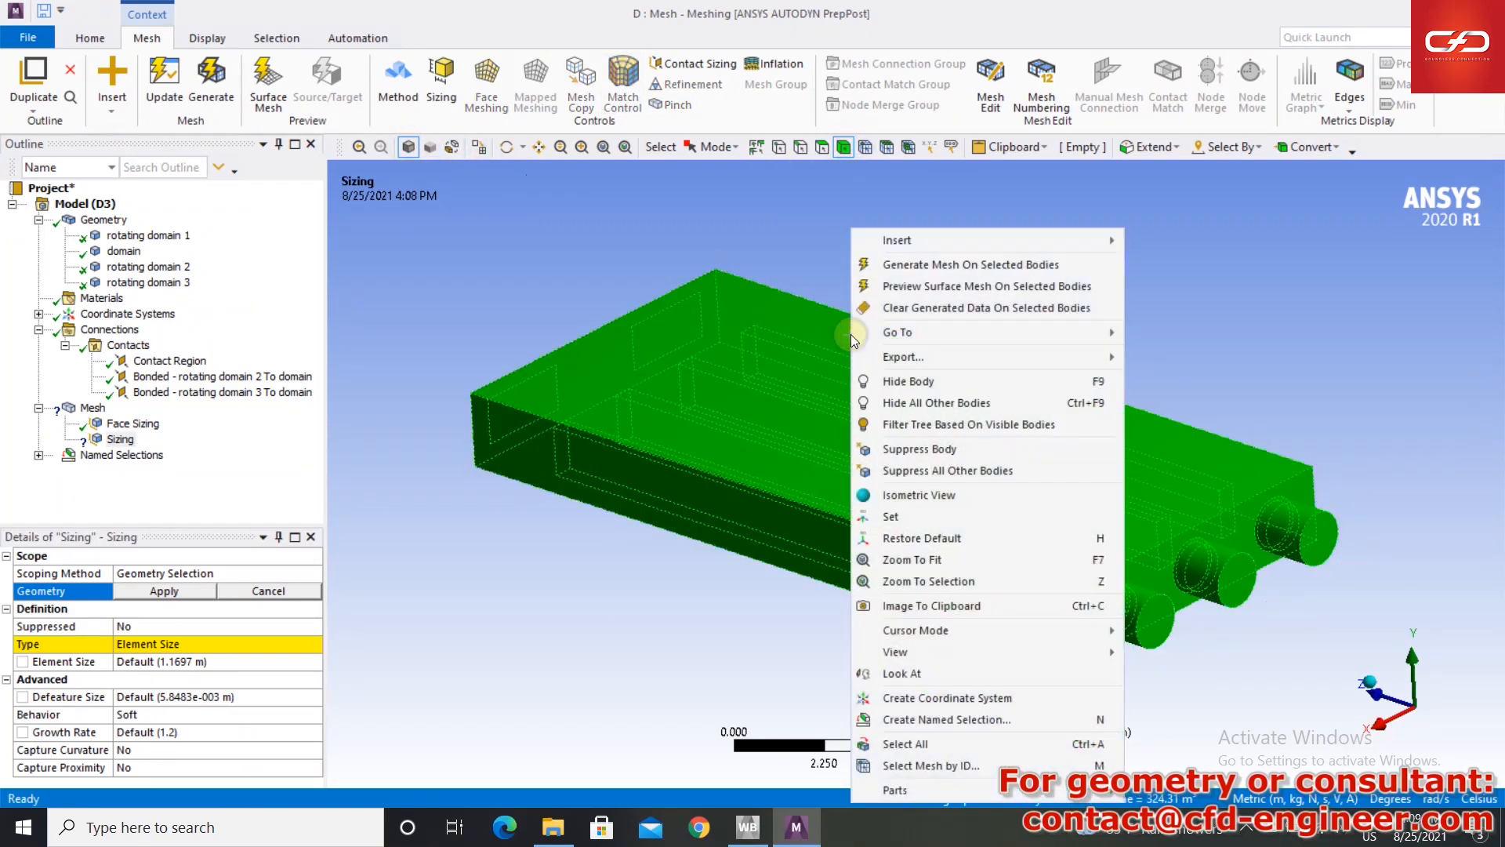
pyautogui.click(943, 382)
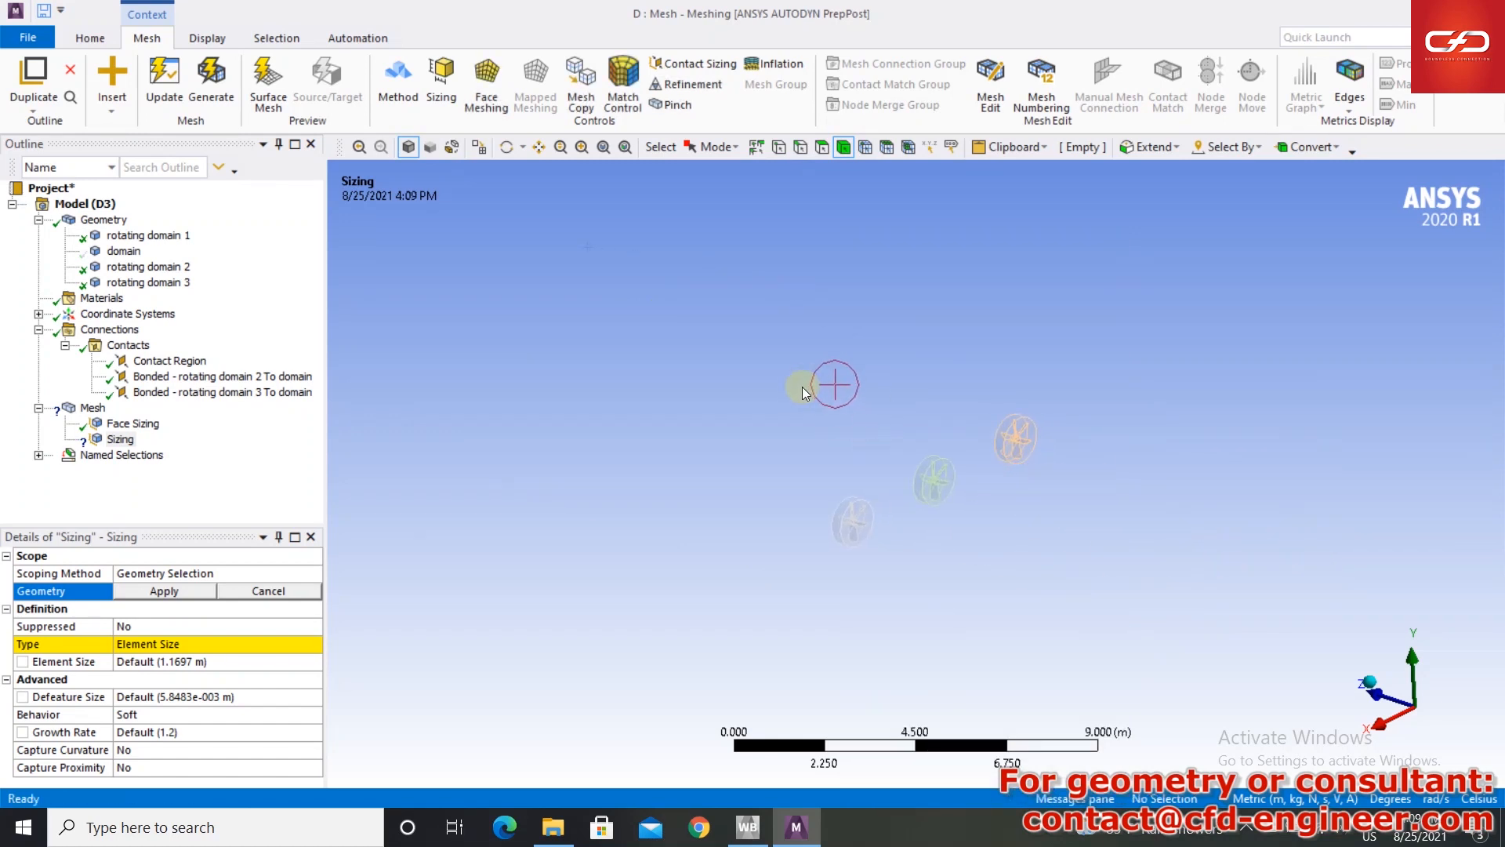
# - Scope the new sizing to the three rotating domain bodies and set its element size to 0.4 m
pyautogui.click(862, 517)
pyautogui.keyDown('ctrl'); pyautogui.click(933, 478); pyautogui.keyUp('ctrl')
pyautogui.keyDown('ctrl'); pyautogui.click(1016, 438); pyautogui.keyUp('ctrl')
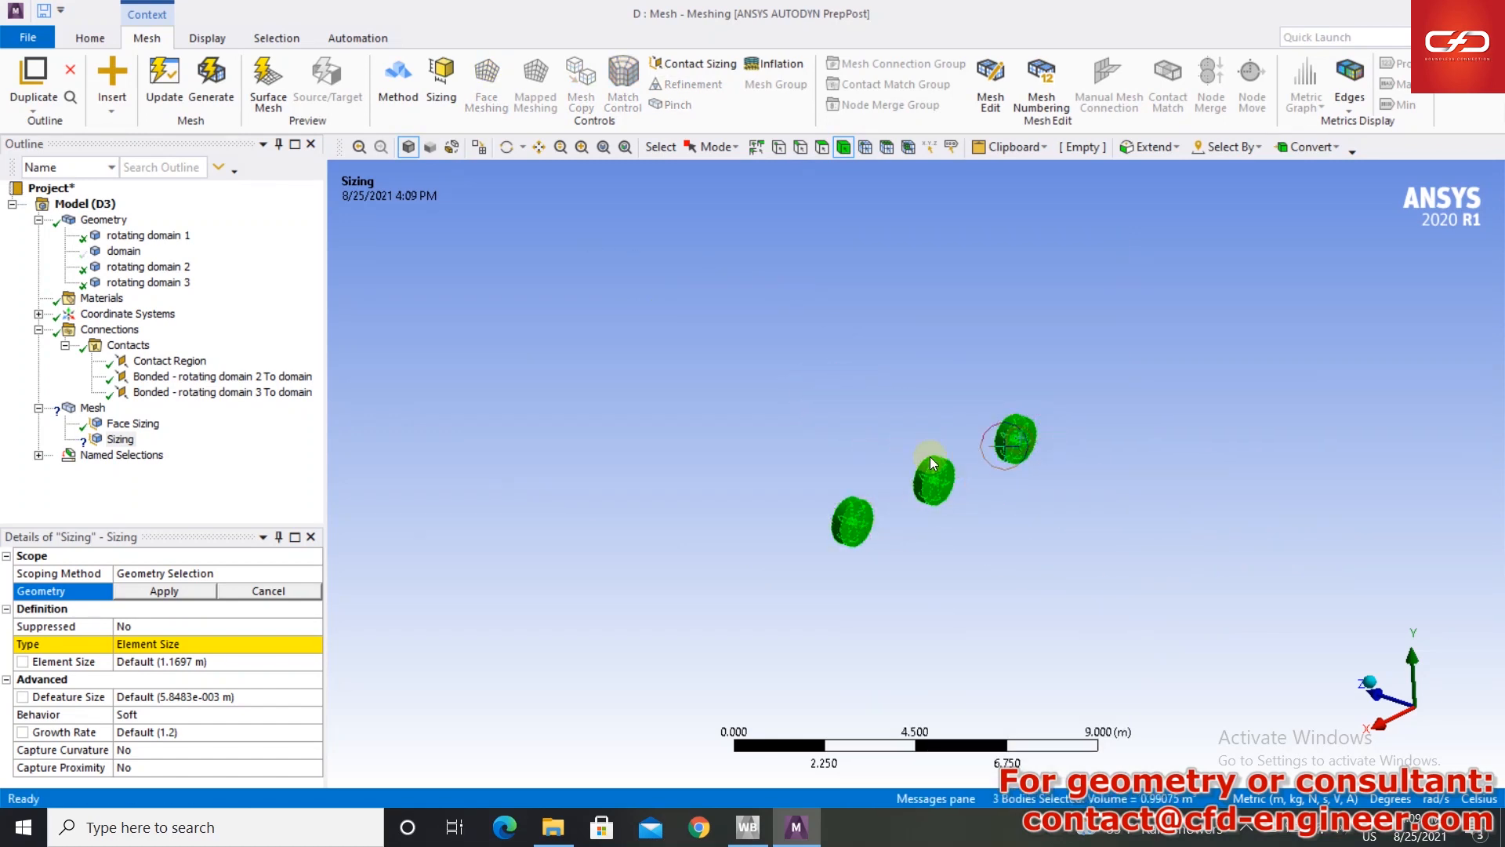
pyautogui.click(164, 590)
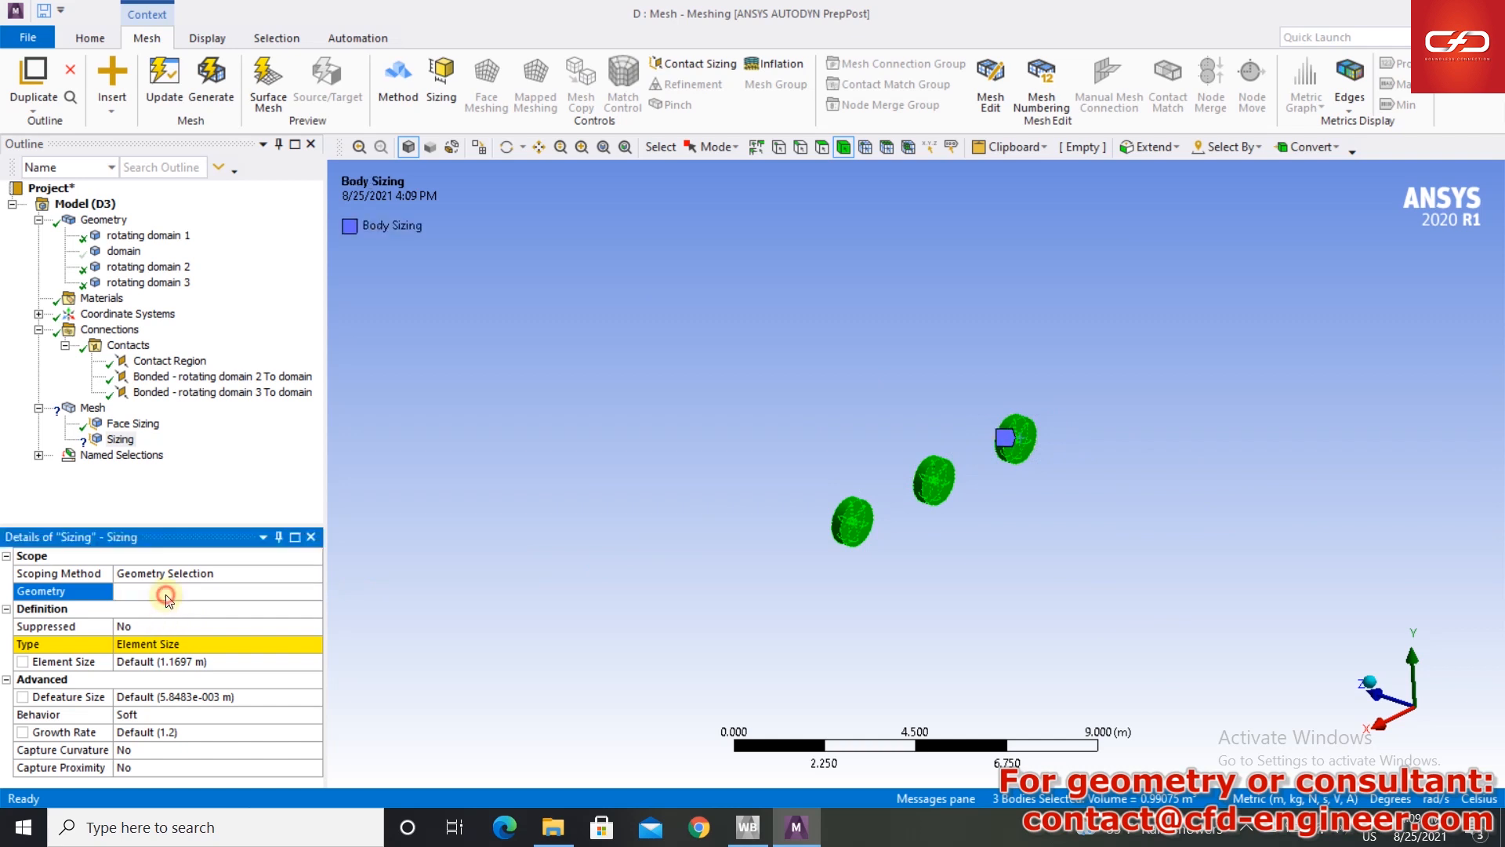
pyautogui.click(179, 663)
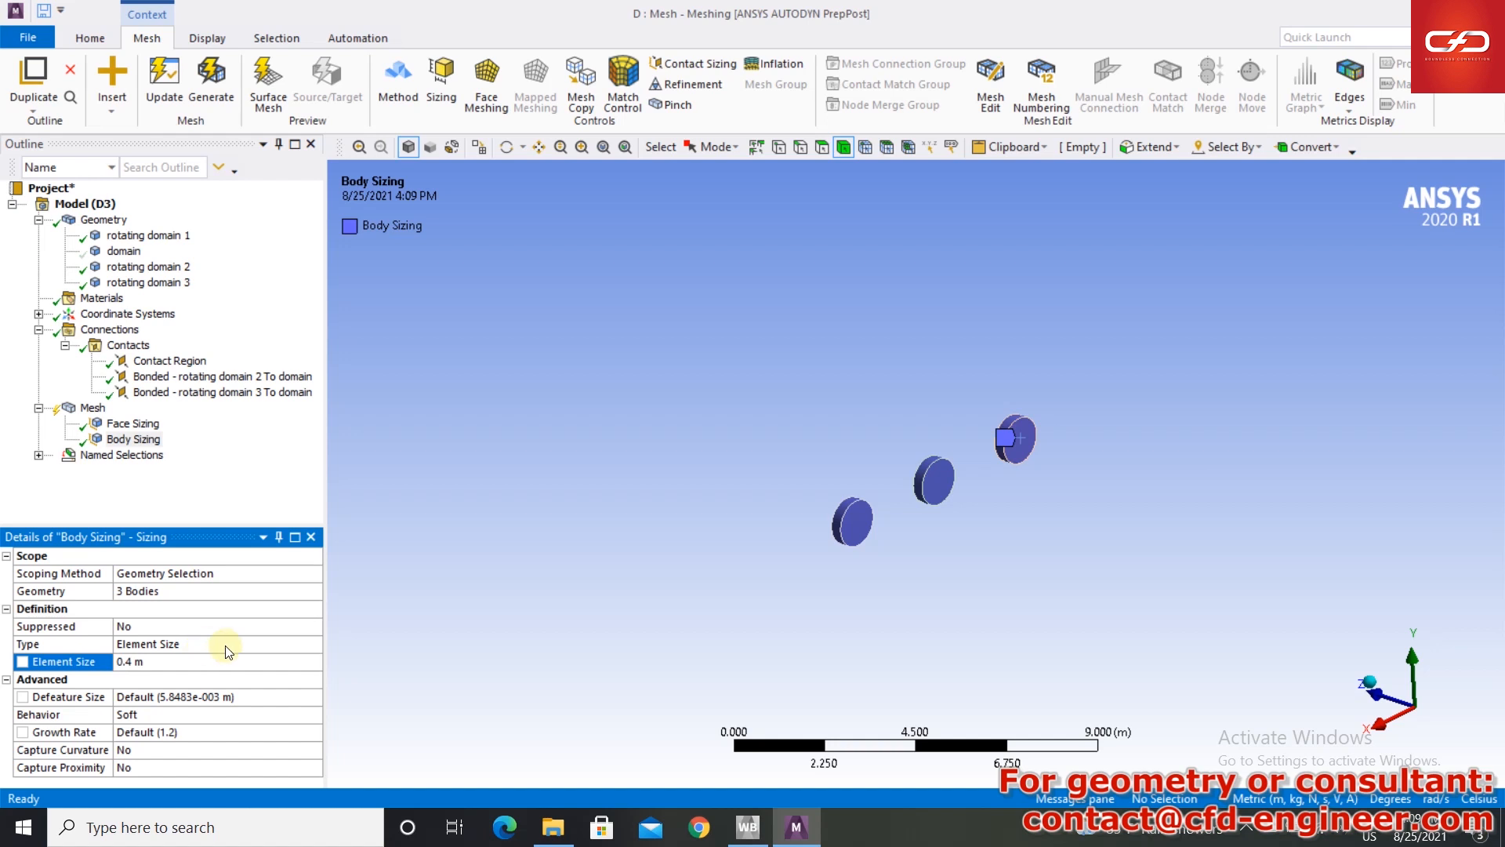
# - Enable Capture Curvature and Capture Proximity for the body sizing, with a proximity minimum size of 0.03 m
pyautogui.click(200, 751)
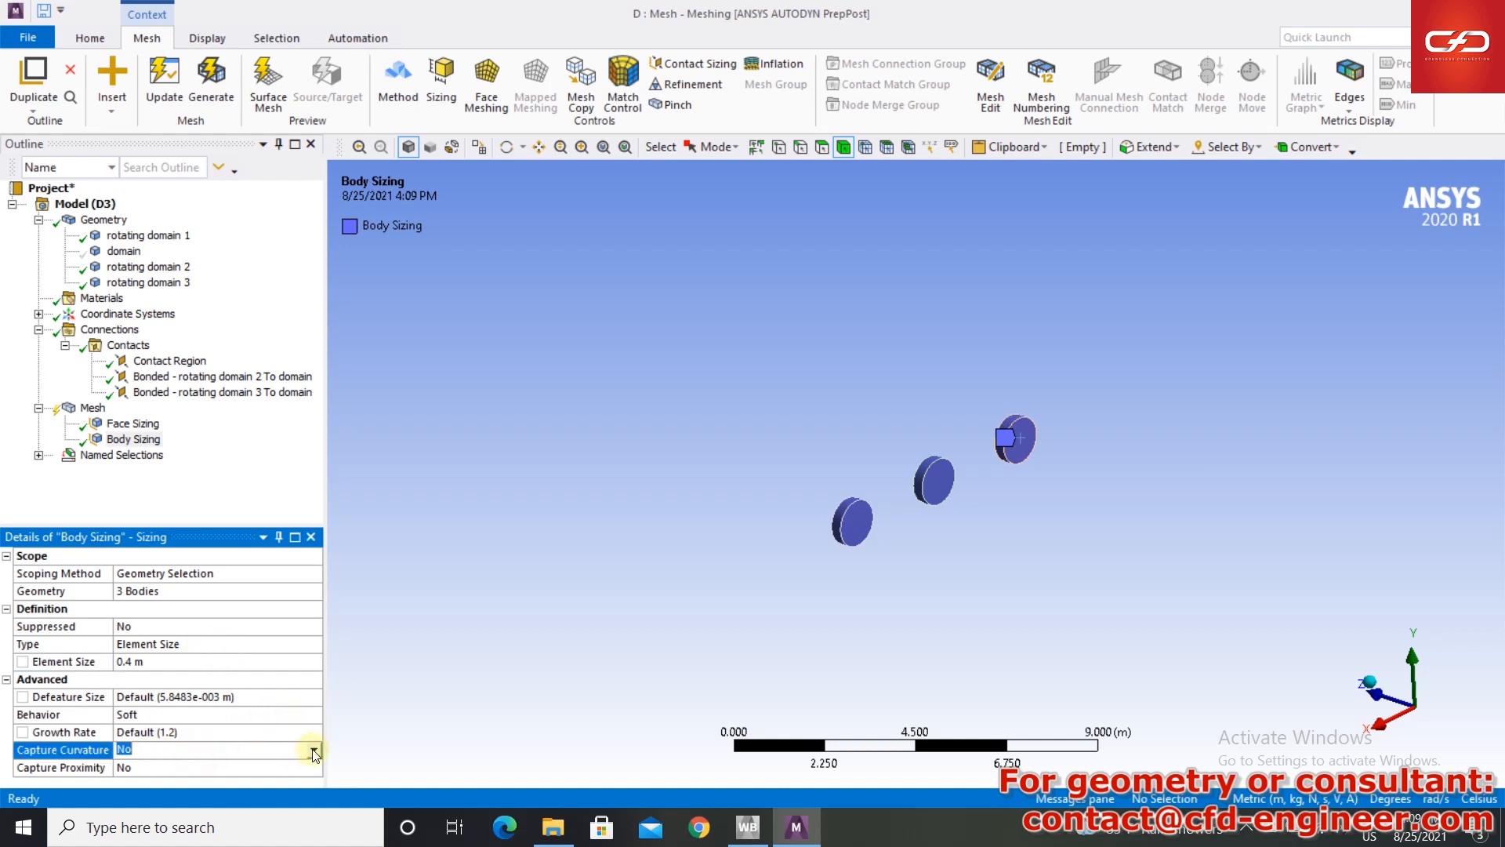
pyautogui.click(314, 750)
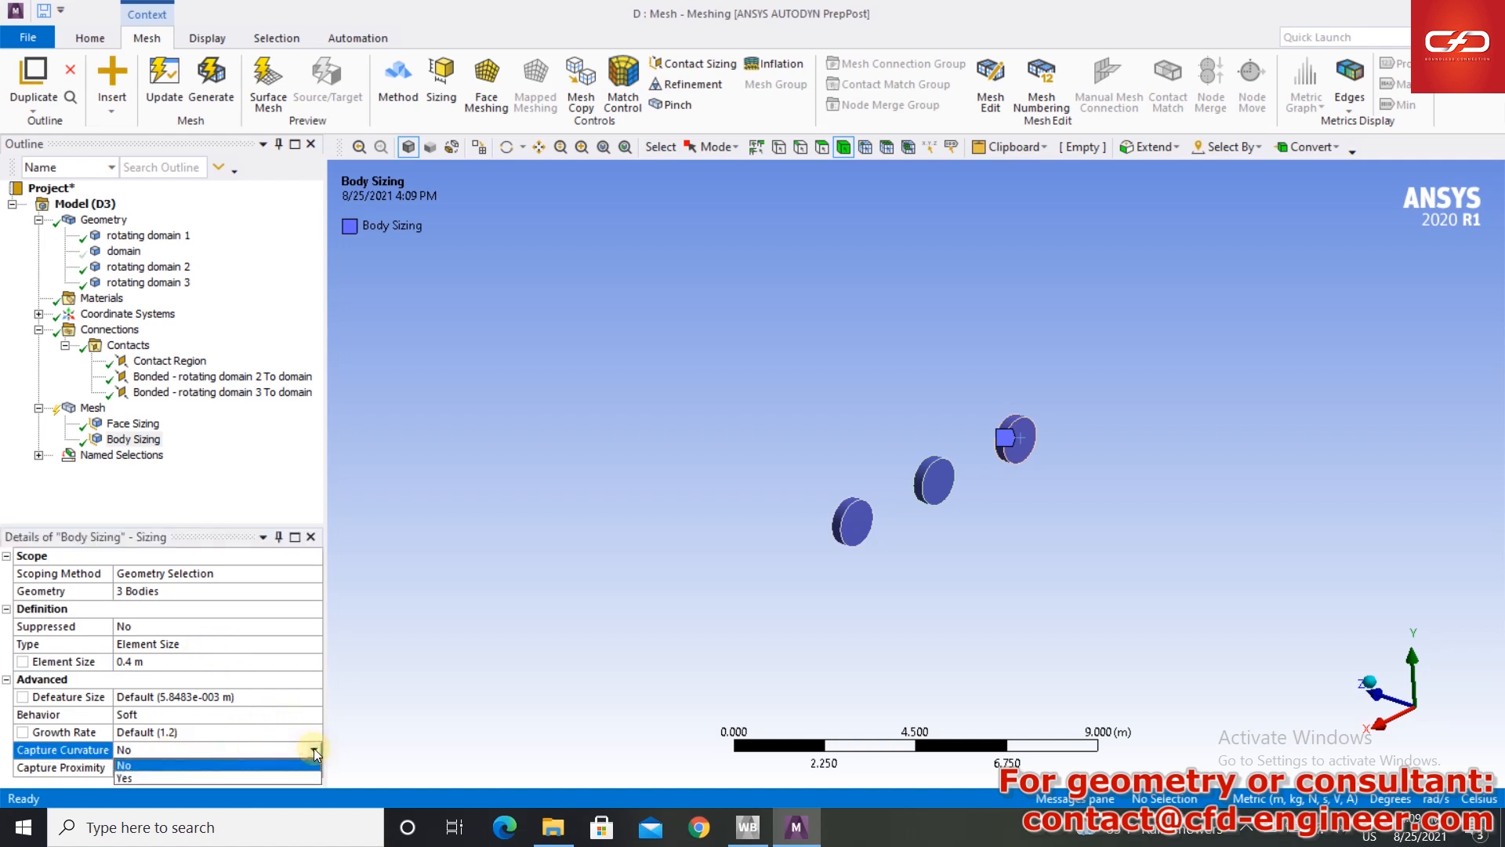
pyautogui.click(180, 778)
pyautogui.click(176, 766)
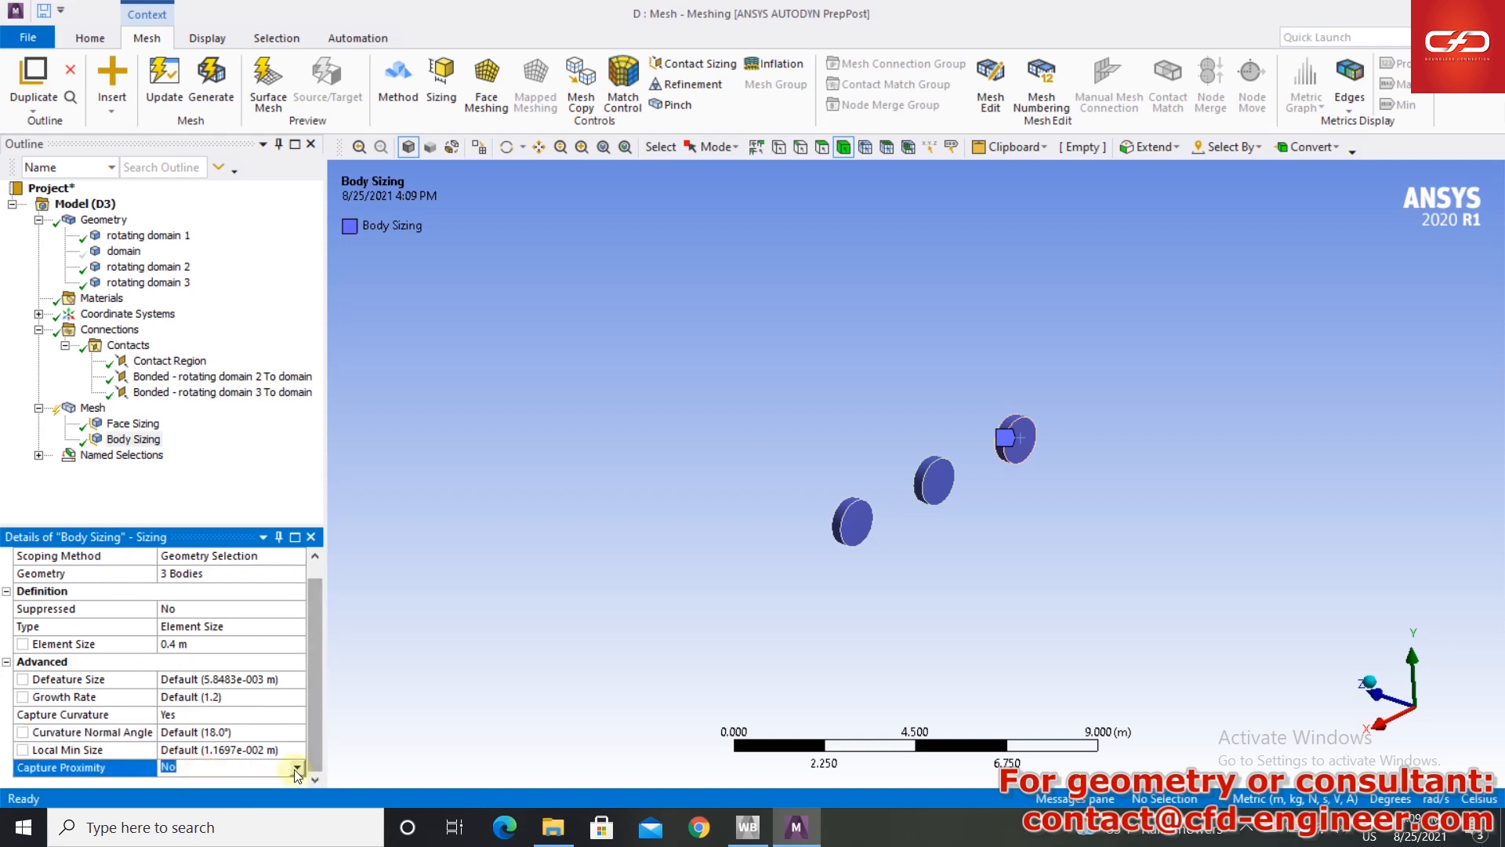
pyautogui.click(296, 767)
pyautogui.click(209, 793)
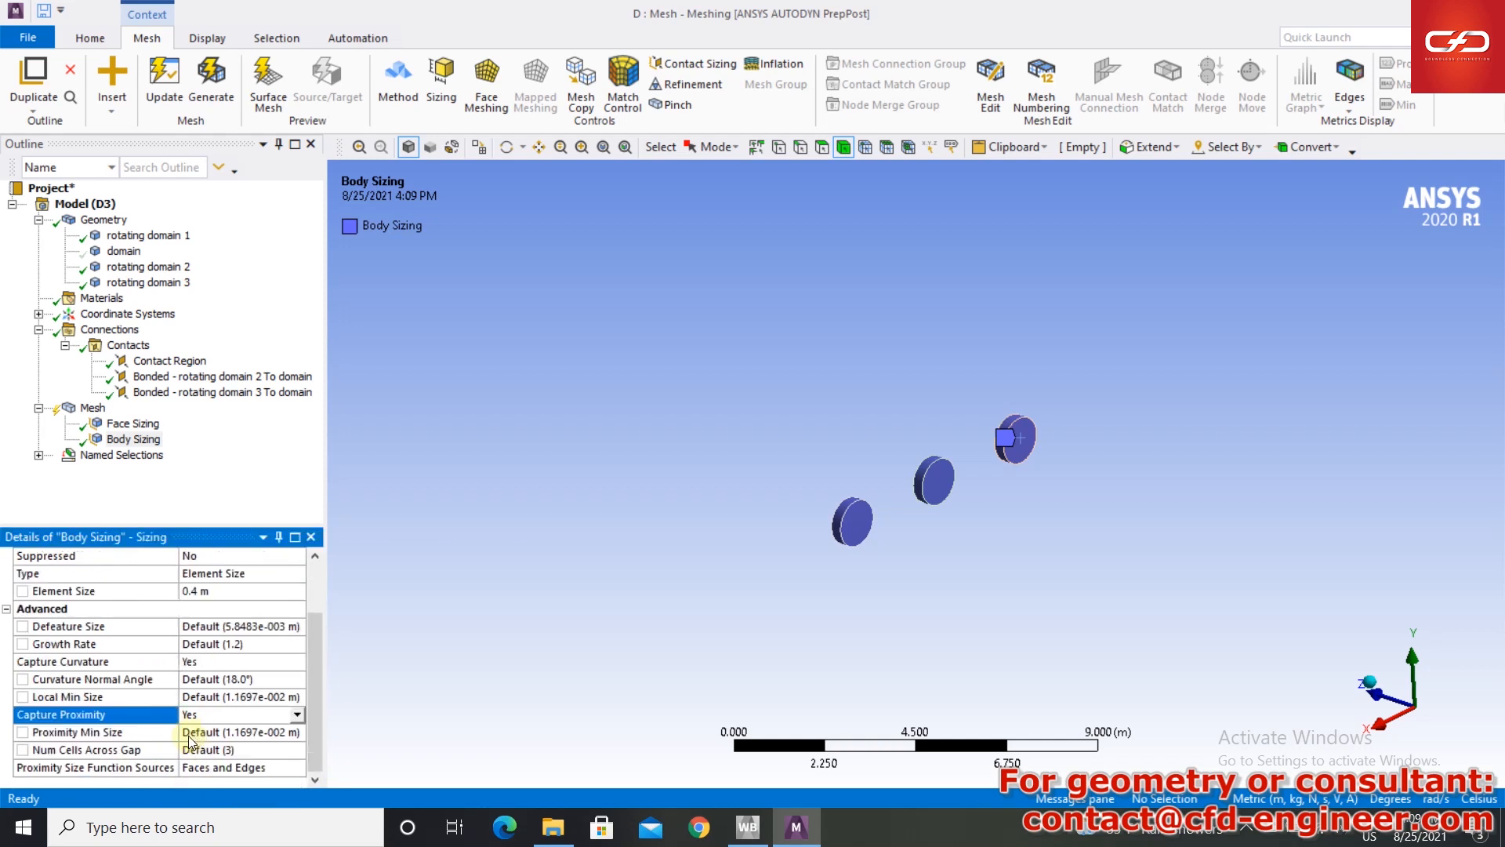
pyautogui.click(268, 736)
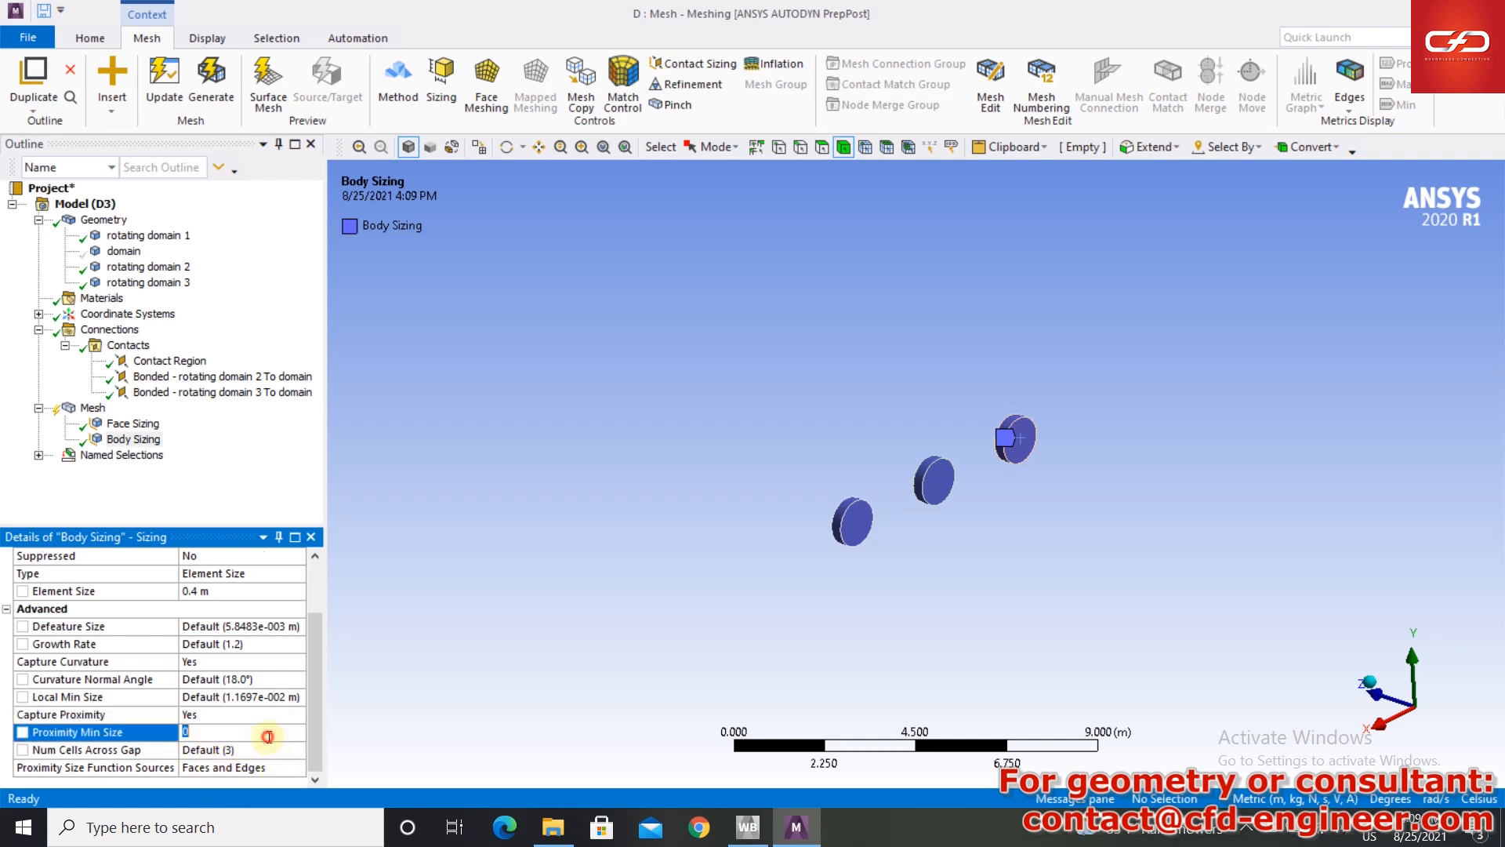
pyautogui.write('0.03')
pyautogui.click(545, 766)
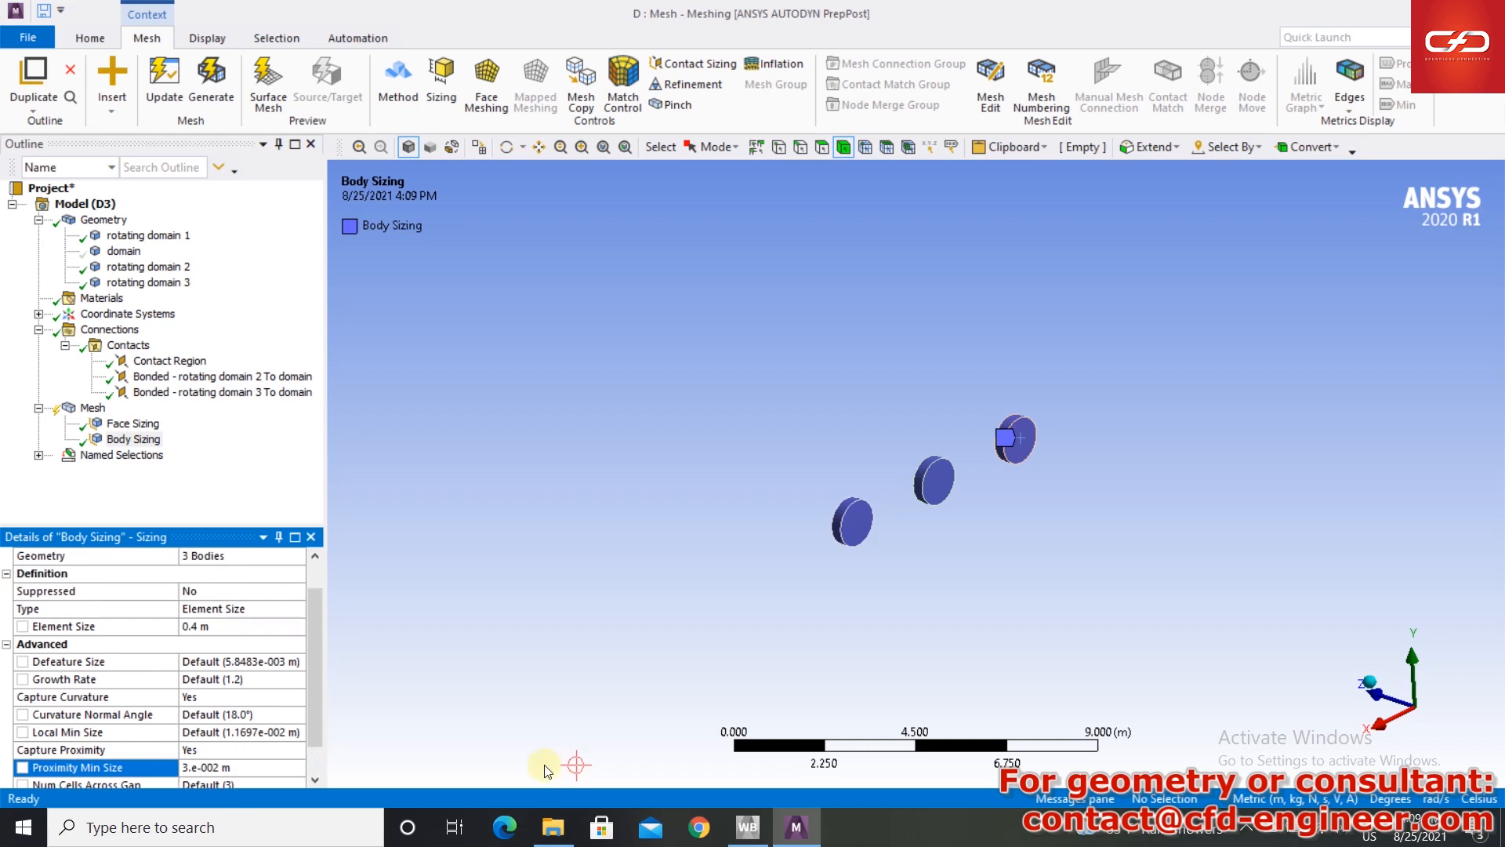
# - Show the hidden domain body again alongside the rotating domains
pyautogui.rightClick(113, 440)
pyautogui.click(504, 463)
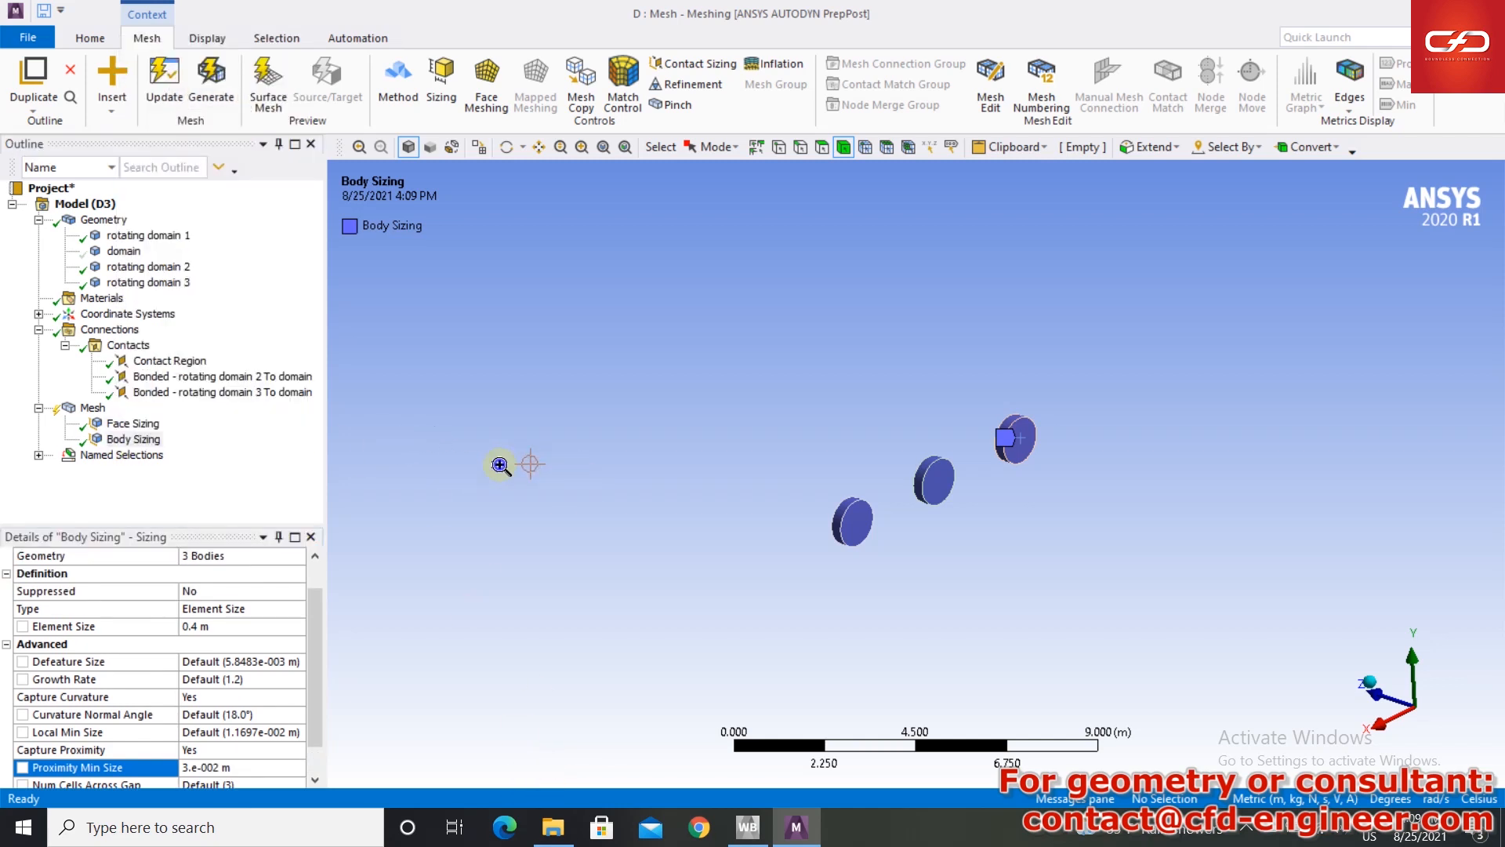
pyautogui.rightClick(500, 463)
pyautogui.click(581, 181)
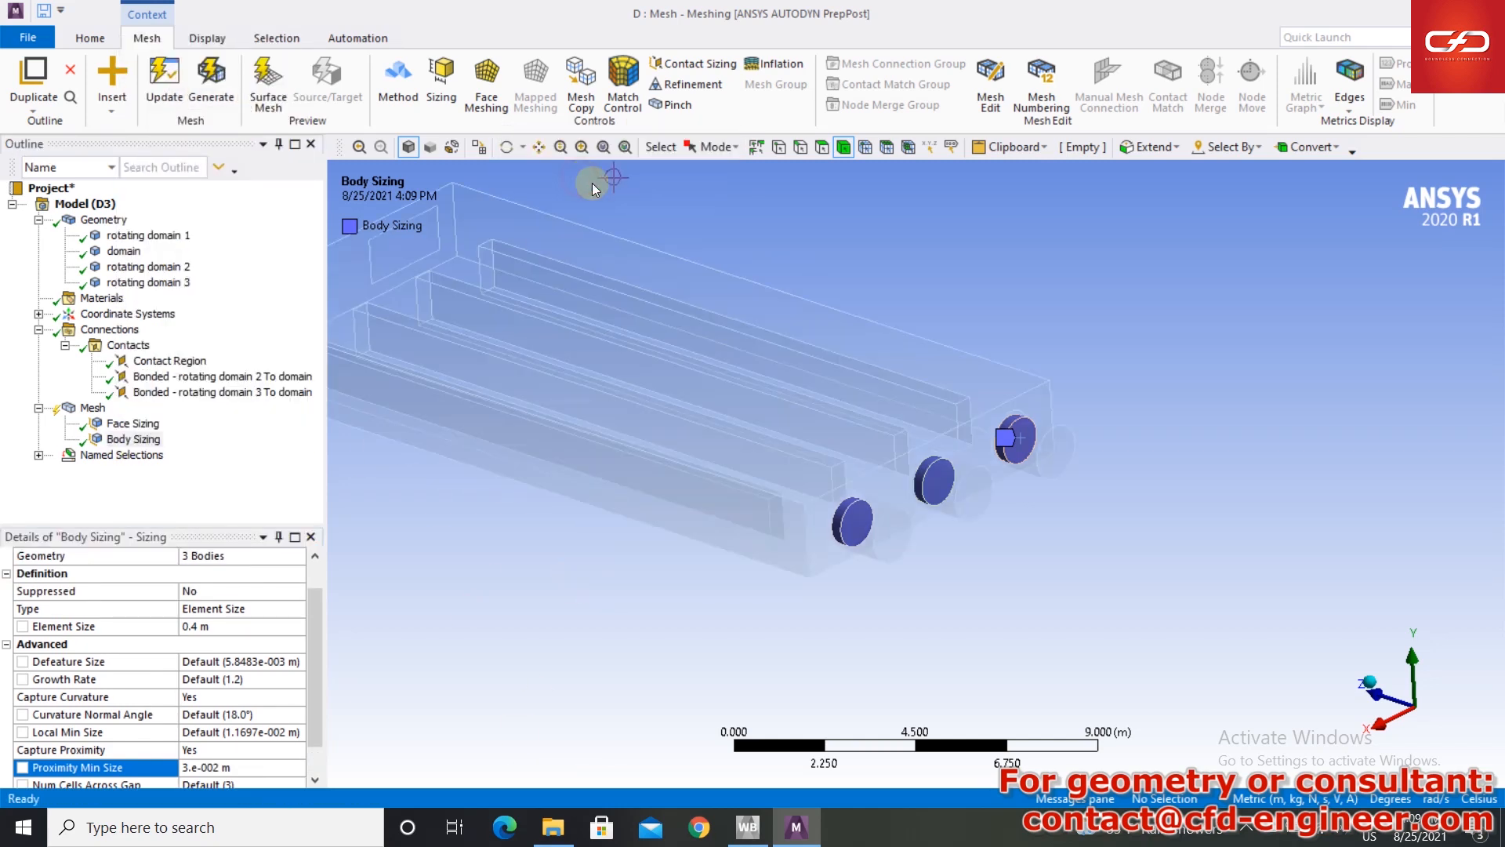
pyautogui.click(1413, 658)
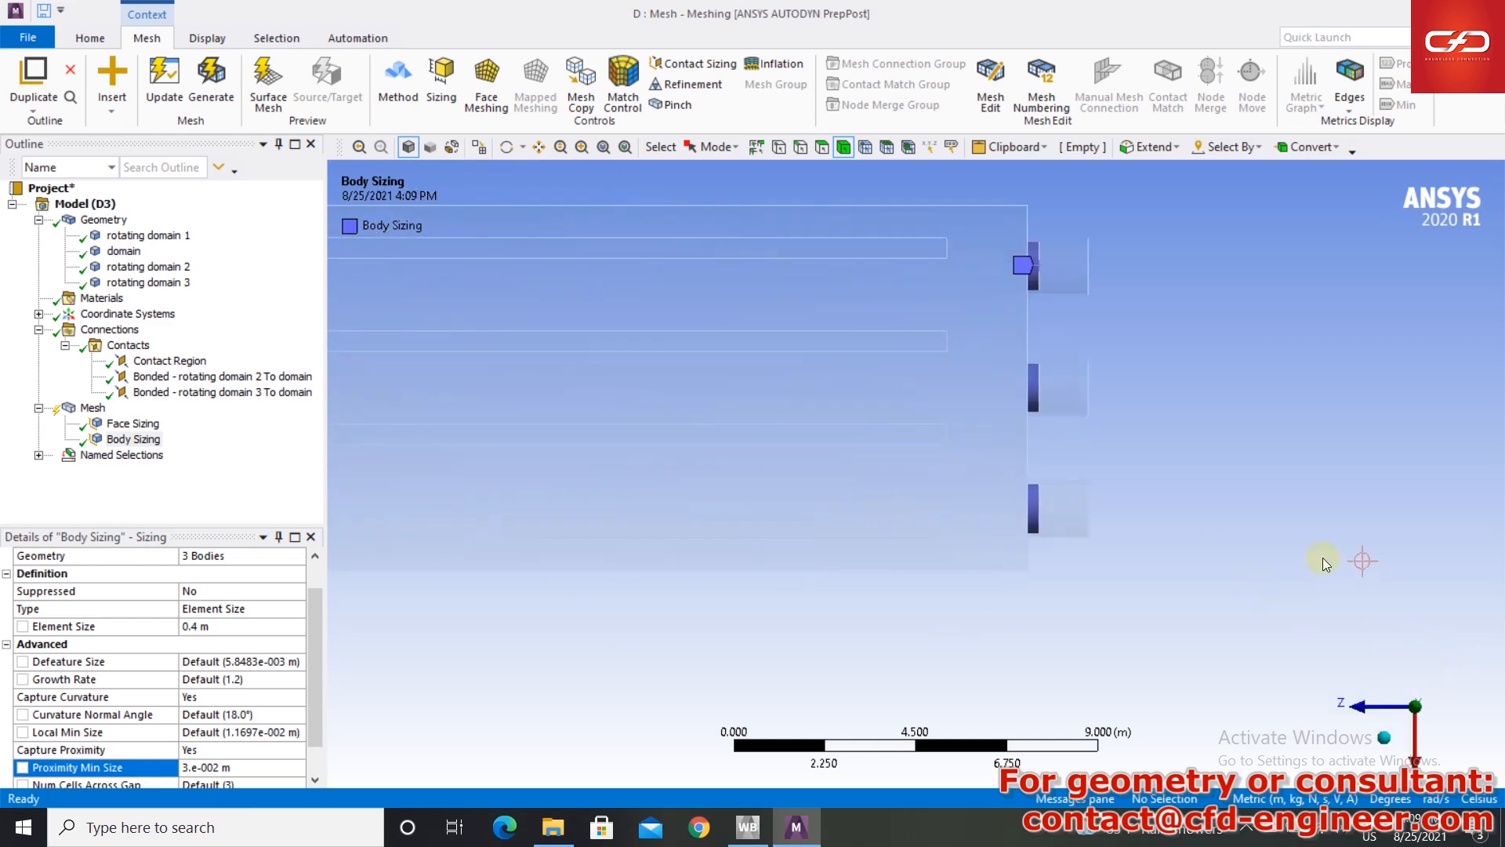
# - Insert a third sizing control and hide the domain's large outer faces to expose the cages inside
pyautogui.rightClick(90, 410)
pyautogui.moveTo(181, 417)
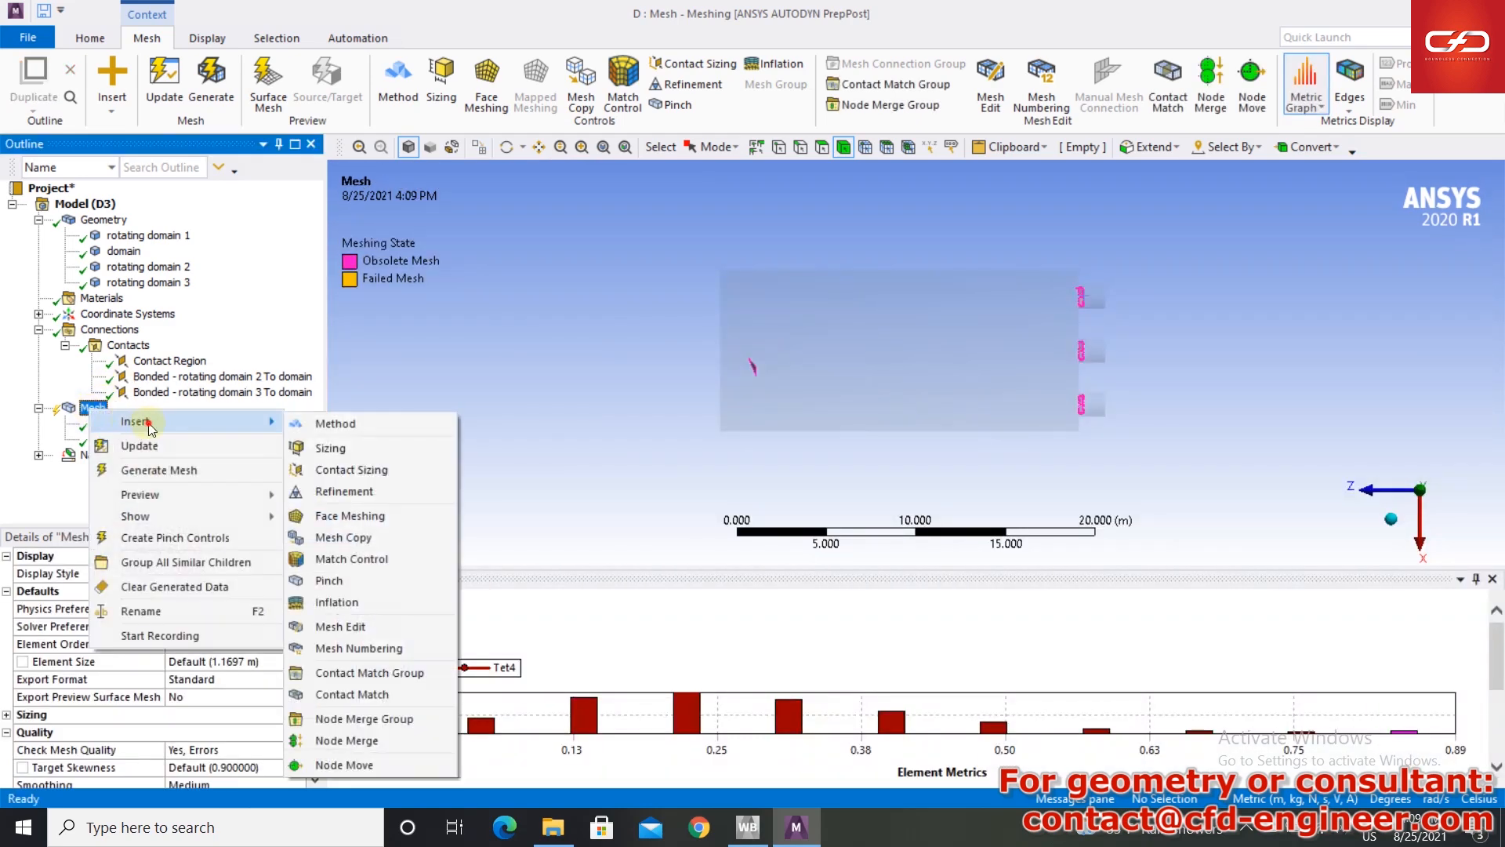
pyautogui.click(336, 440)
pyautogui.click(822, 147)
pyautogui.moveTo(947, 510); pyautogui.dragTo(941, 470, button='middle')
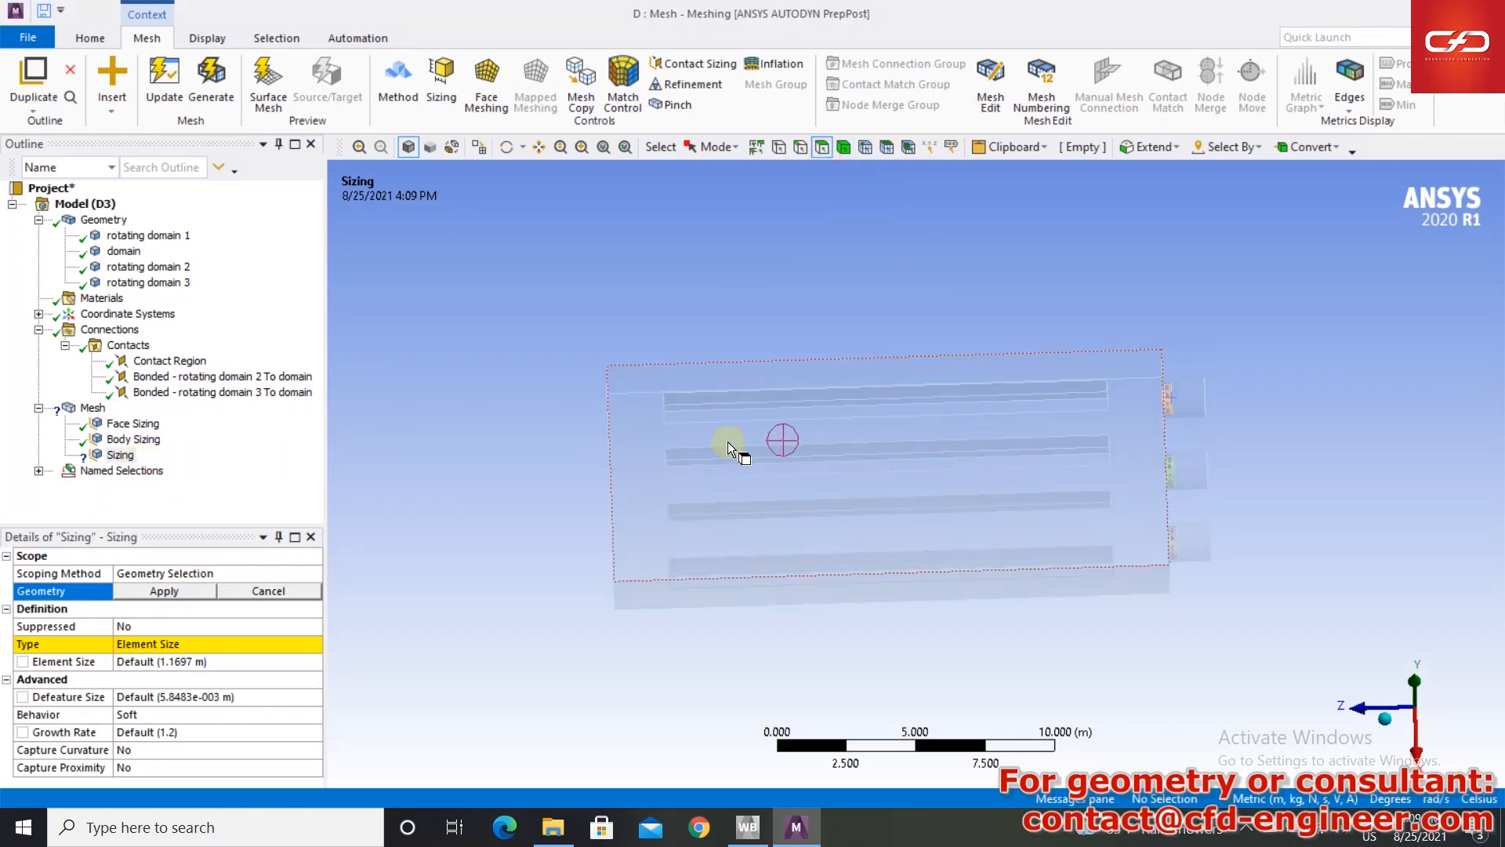
pyautogui.click(647, 485)
pyautogui.rightClick(647, 485)
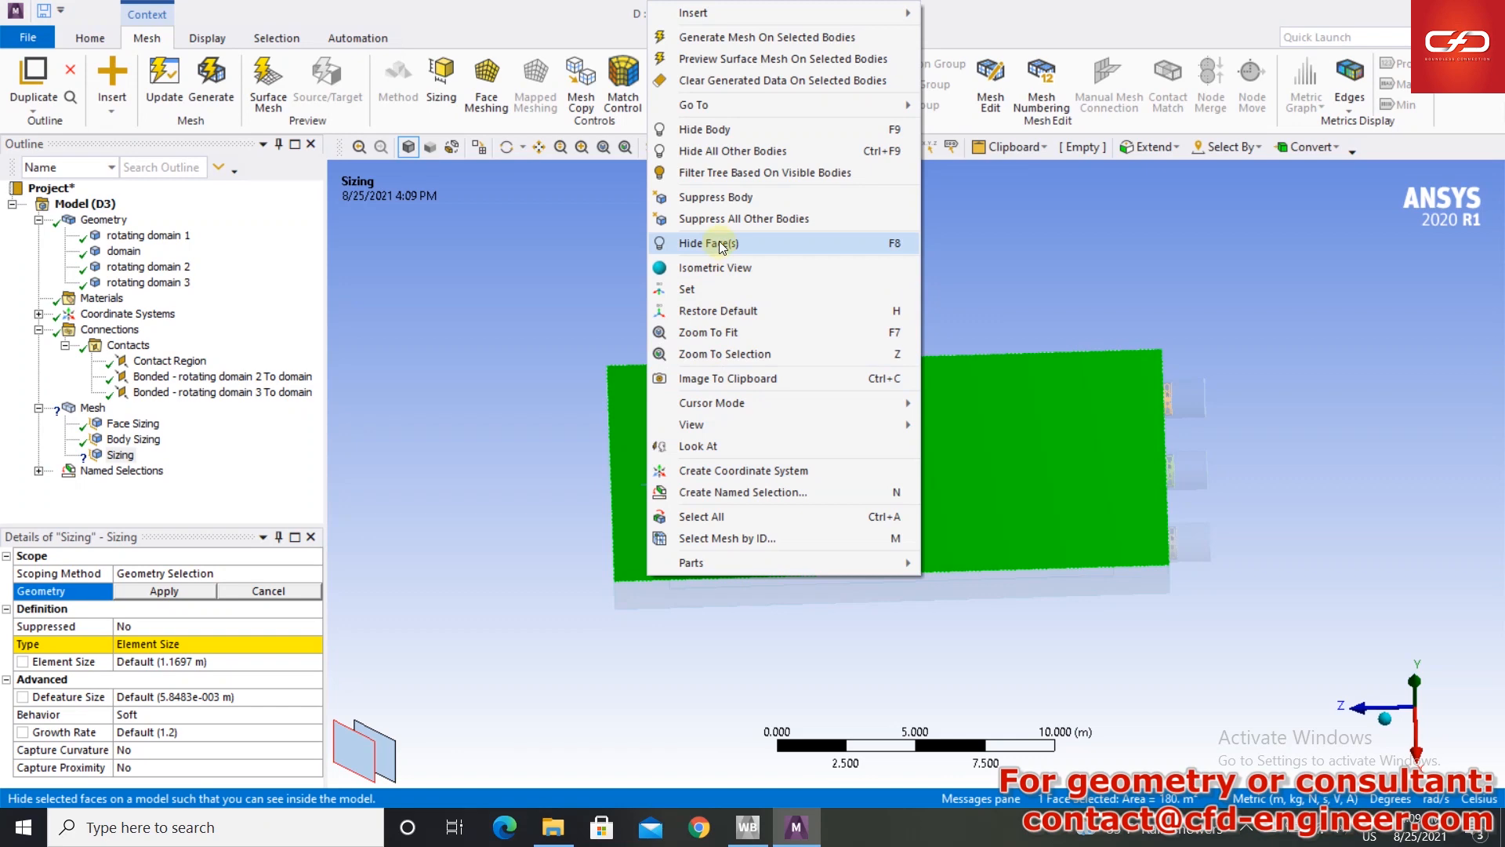
pyautogui.click(710, 243)
pyautogui.rightClick(650, 491)
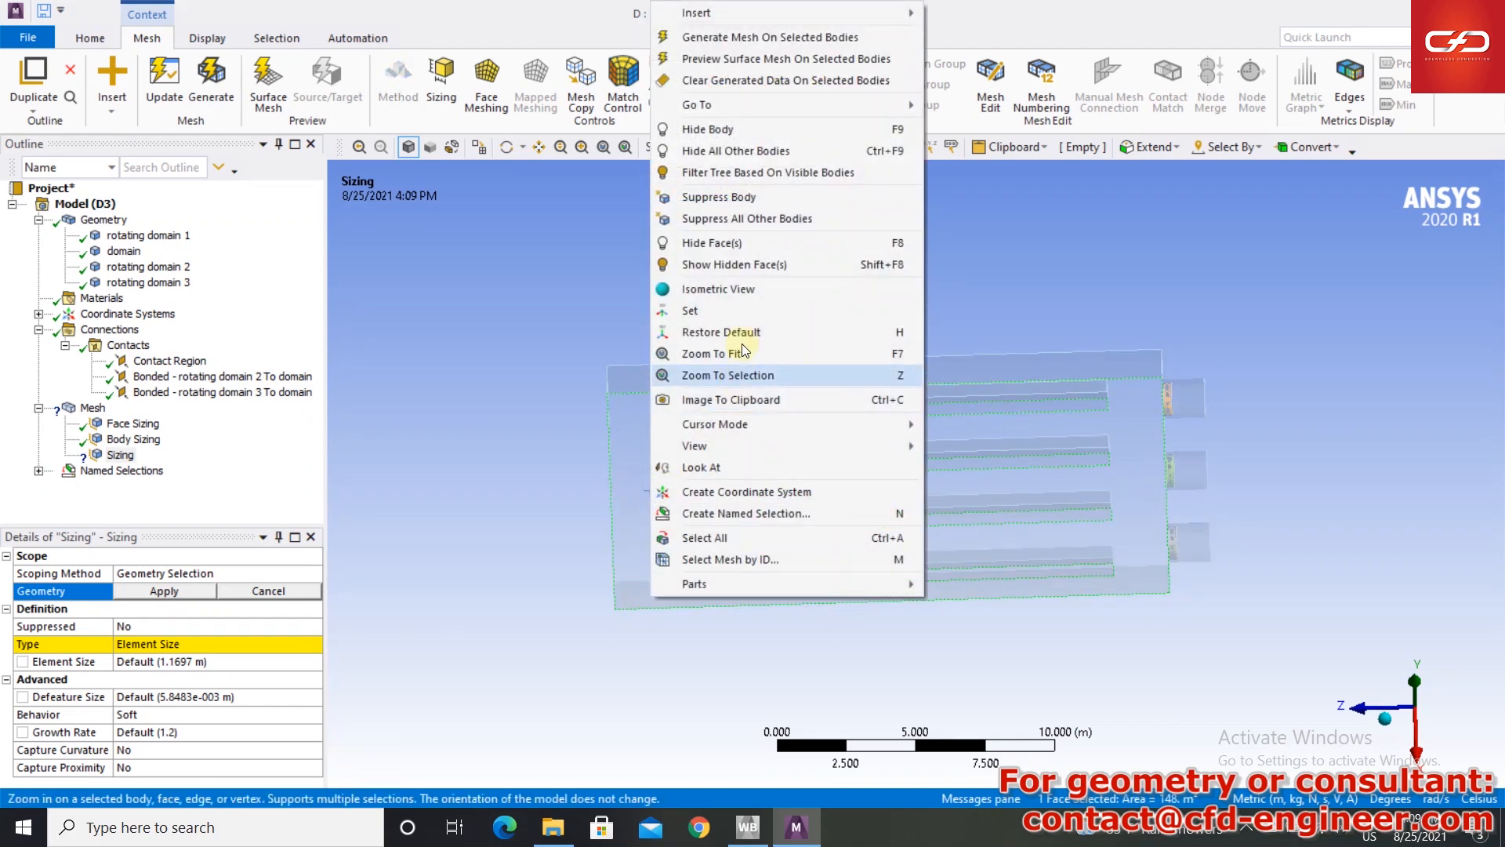
pyautogui.click(732, 243)
# - Box-select all faces of the four cages as the new sizing's geometry and set its element size to 0.2 m
pyautogui.click(1416, 681)
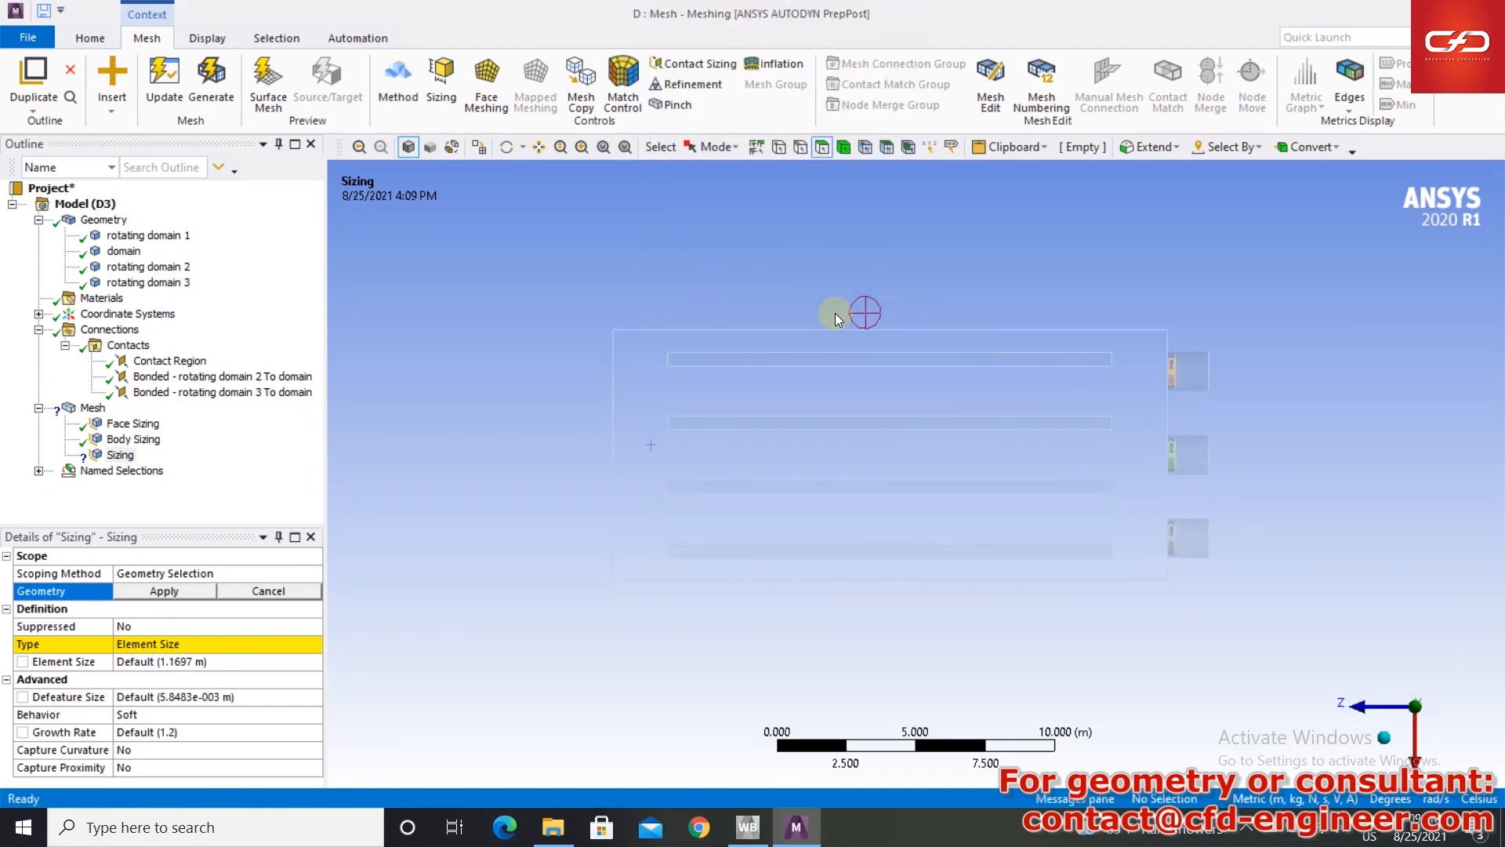
pyautogui.click(699, 148)
pyautogui.click(725, 195)
pyautogui.moveTo(652, 346); pyautogui.dragTo(1129, 567)
pyautogui.click(205, 592)
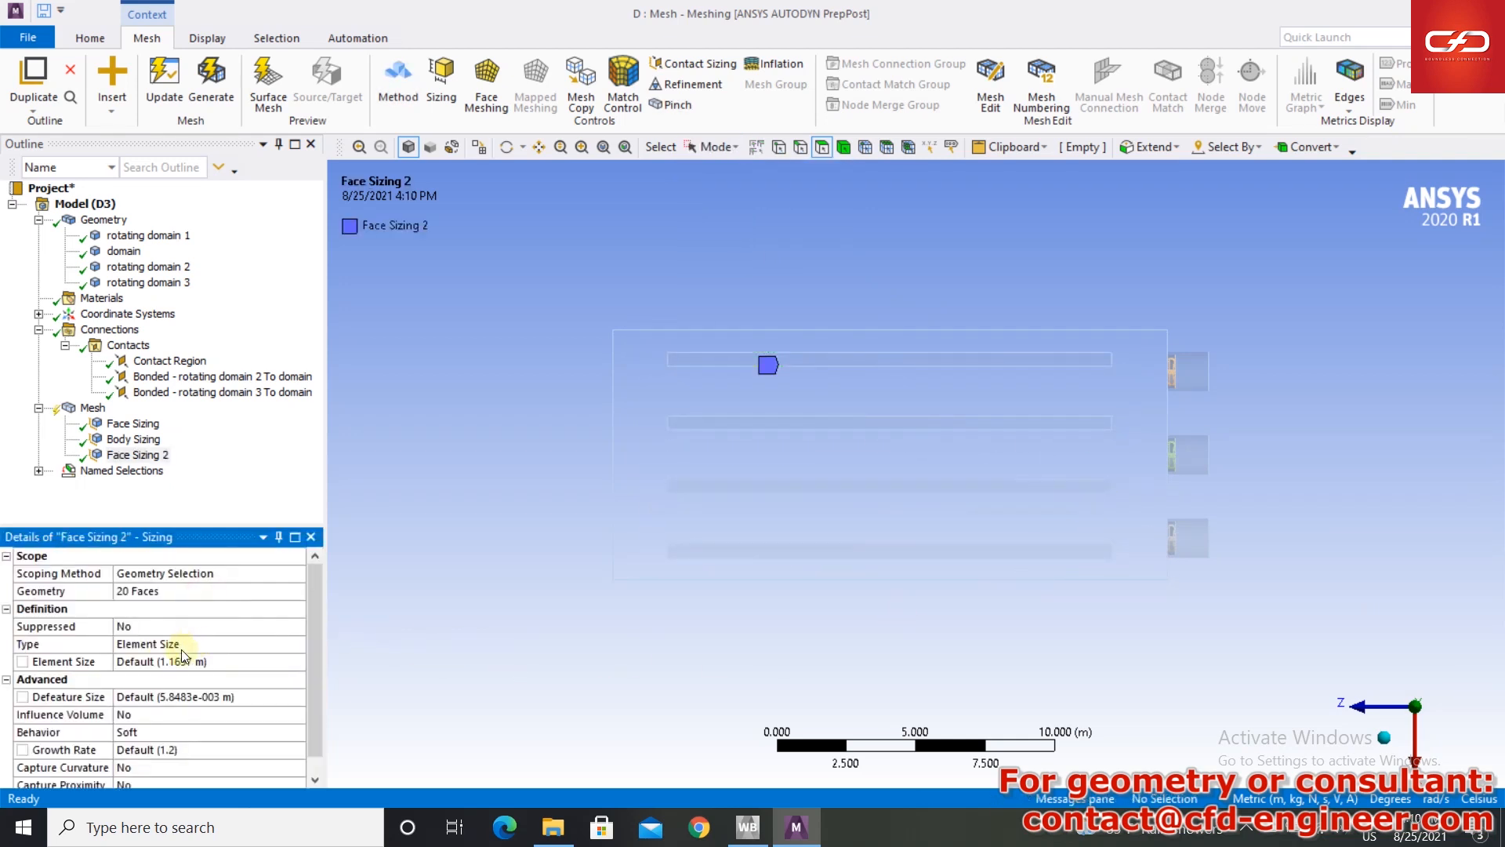
pyautogui.click(164, 660)
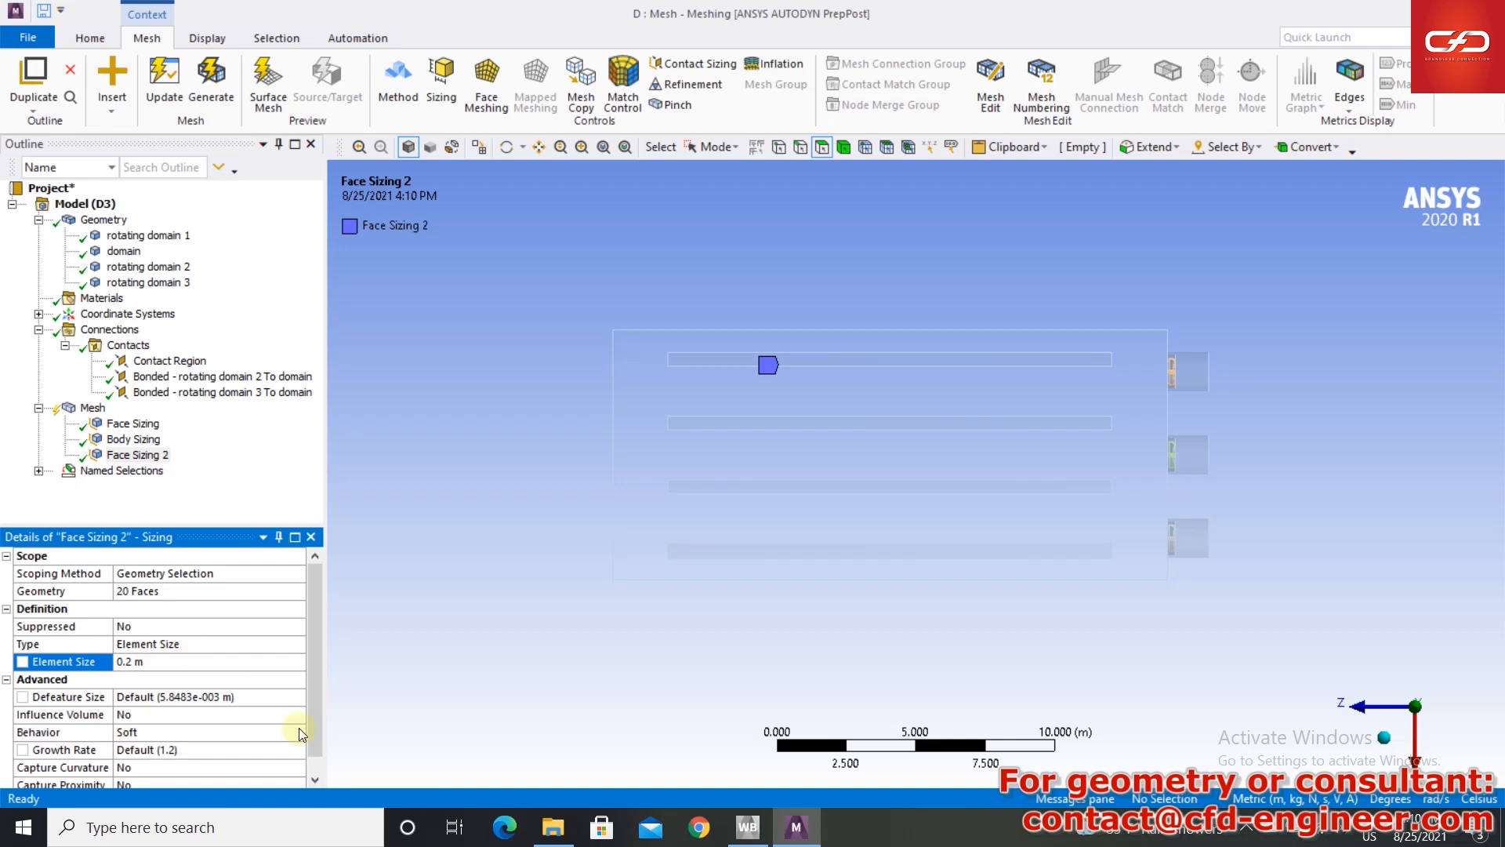
# - Regenerate the mesh with the new cage face sizing and review the updated mesh and its details
pyautogui.moveTo(975, 587); pyautogui.dragTo(977, 527, button='middle')
pyautogui.click(103, 410)
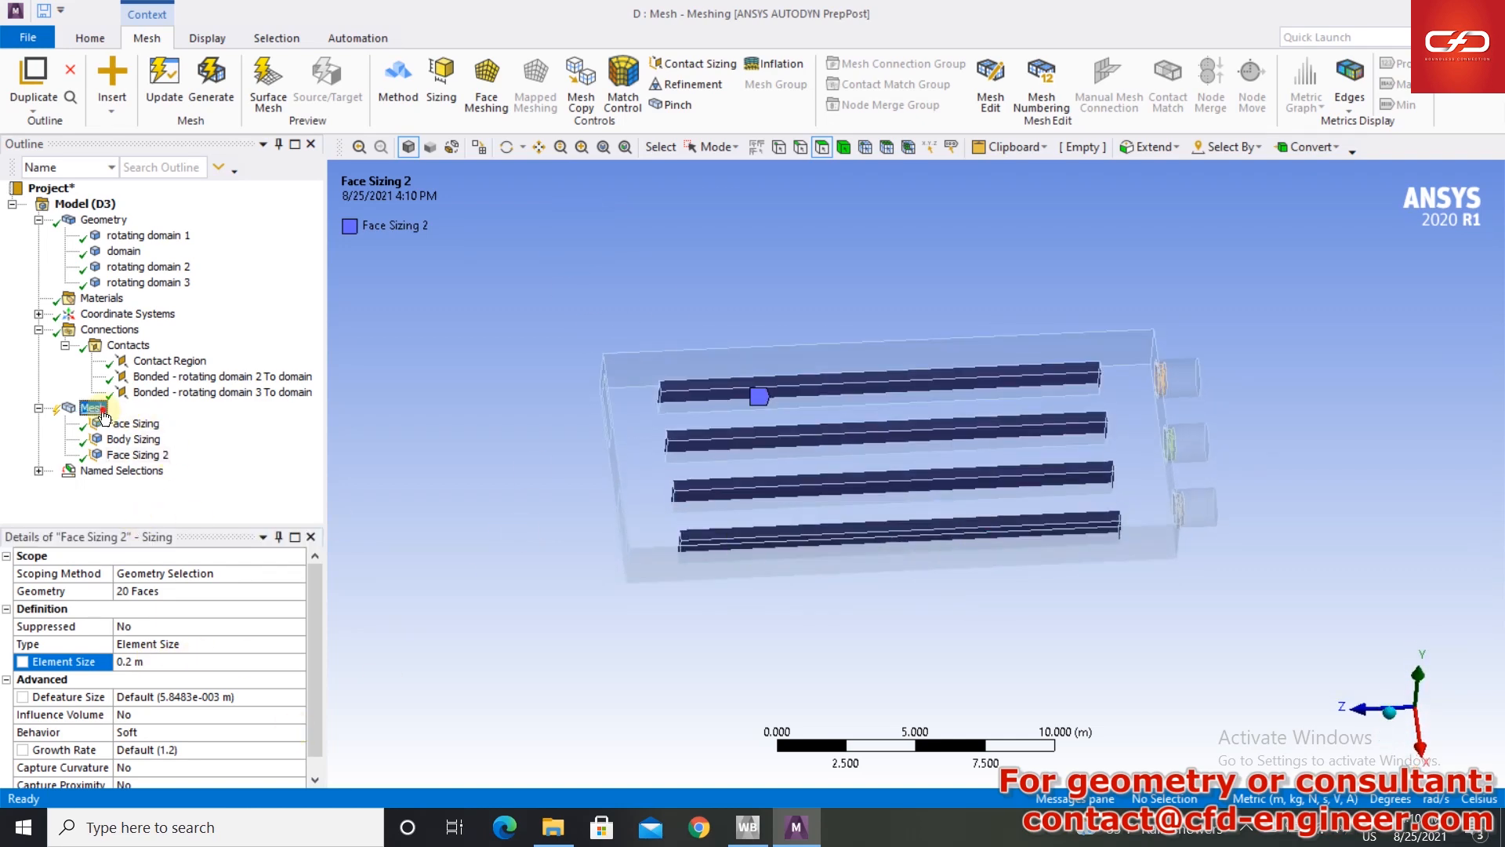
pyautogui.click(212, 76)
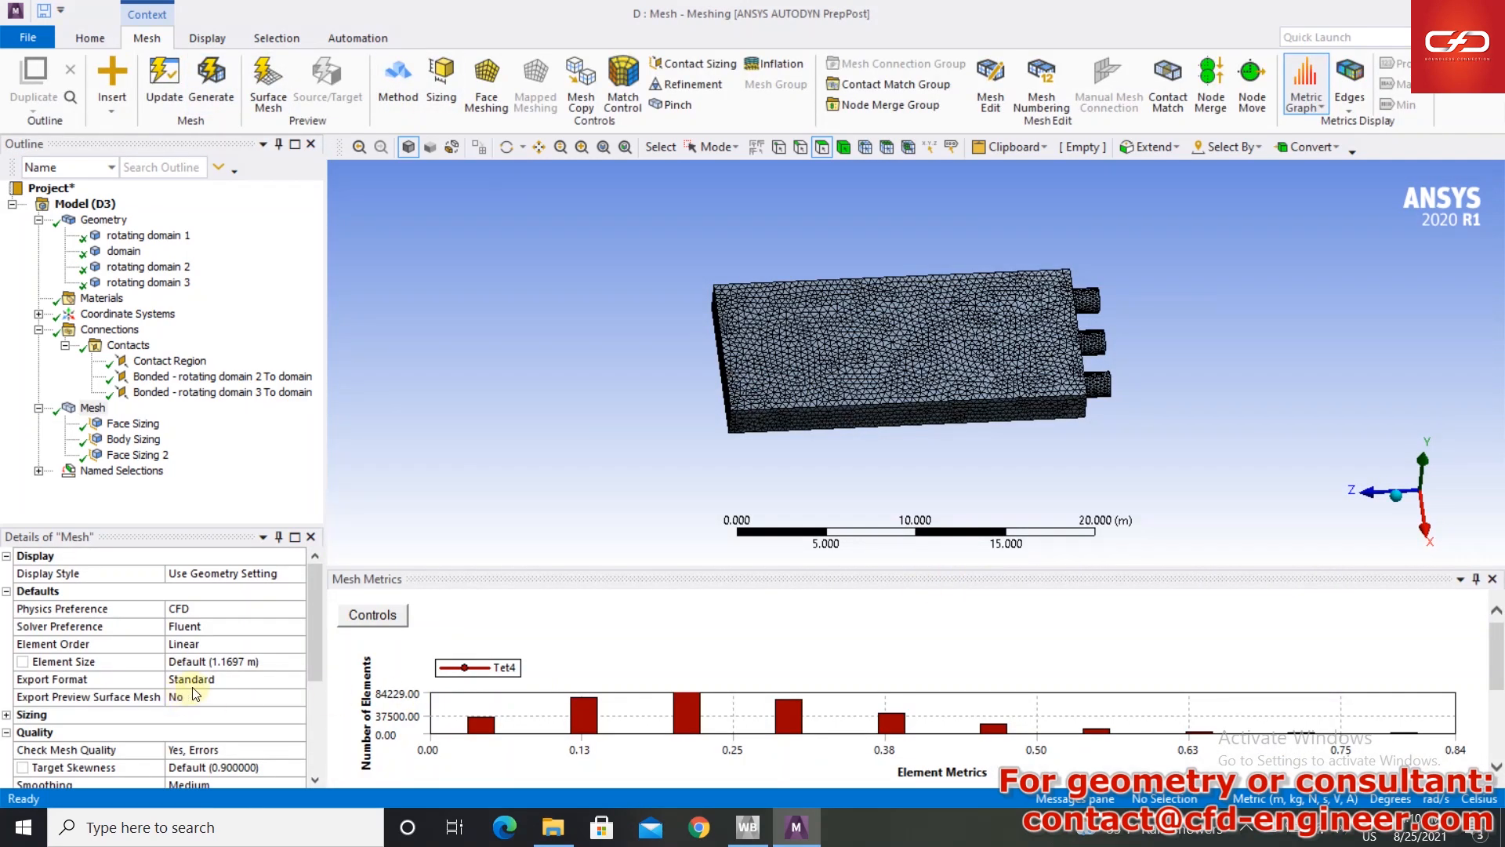
pyautogui.moveTo(933, 470); pyautogui.dragTo(1050, 494, button='middle')
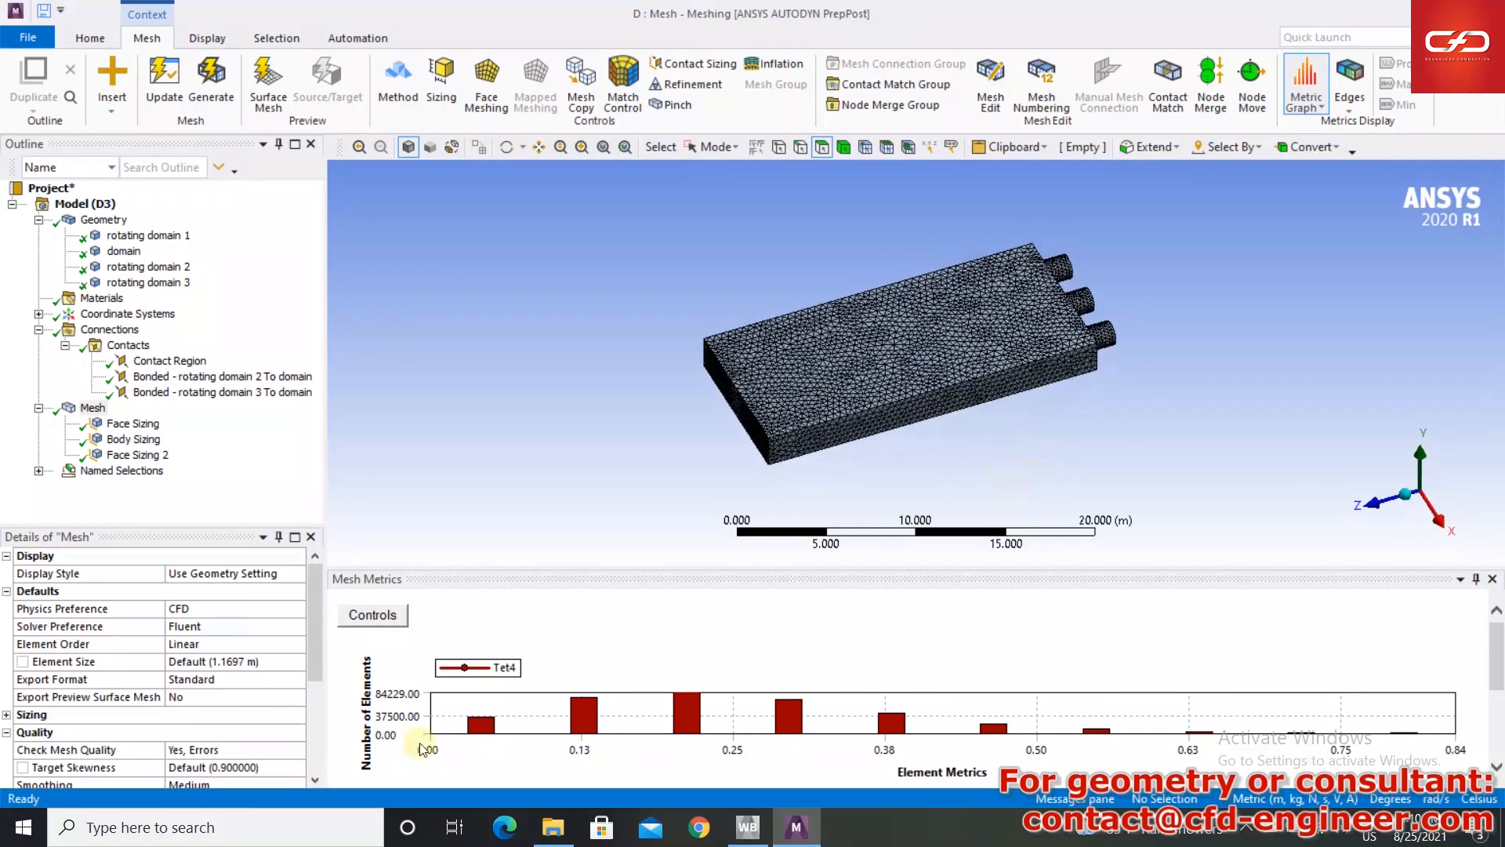
pyautogui.scroll(-3, 174, 700)
pyautogui.doubleClick(34, 765)
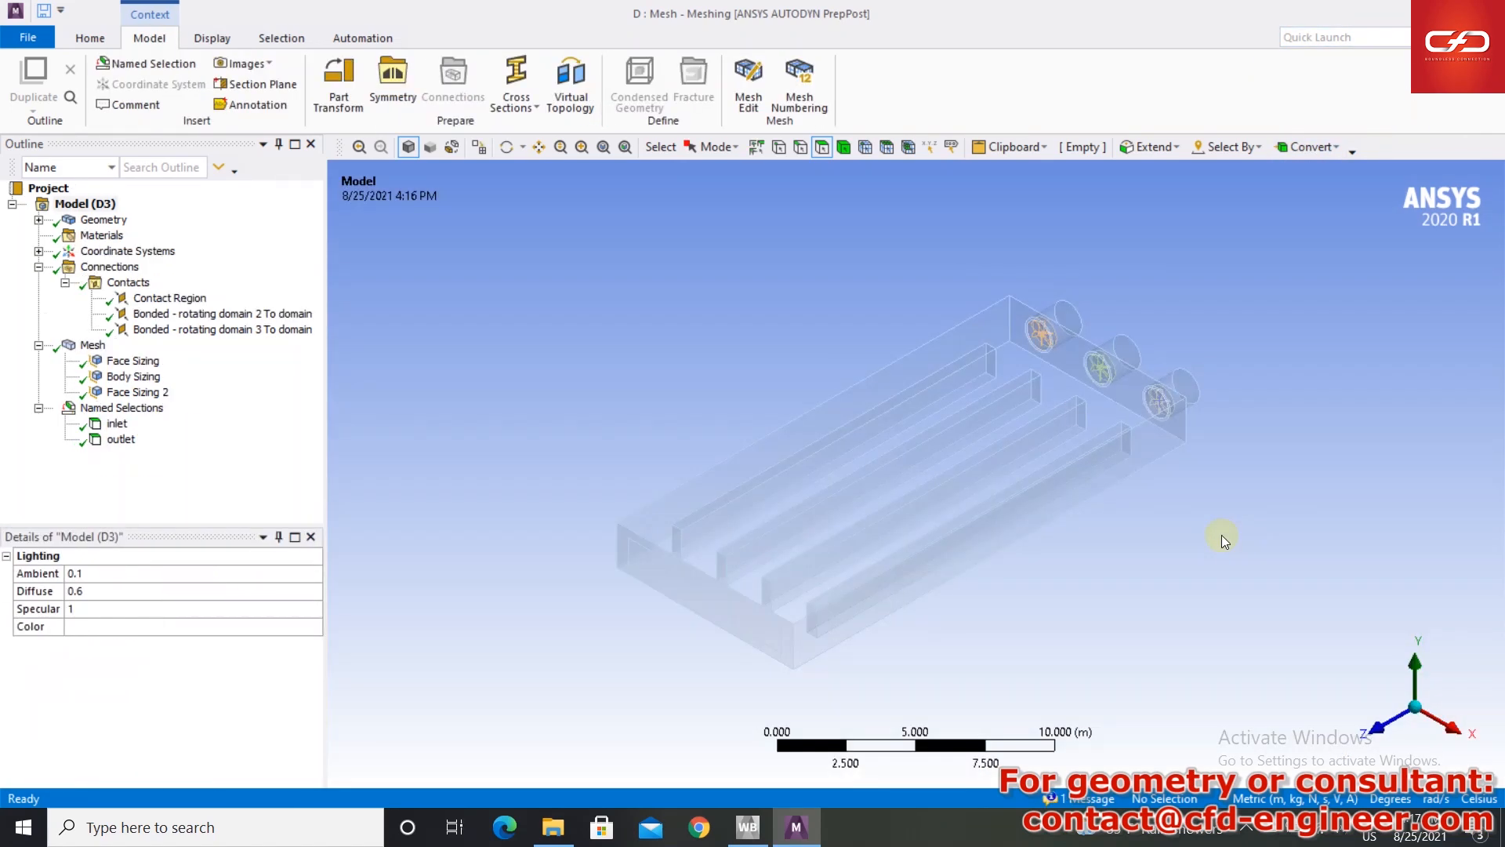
# - Create a named selection from the faces of the outermost cage on the positive X side and name it cage1
pyautogui.click(1416, 664)
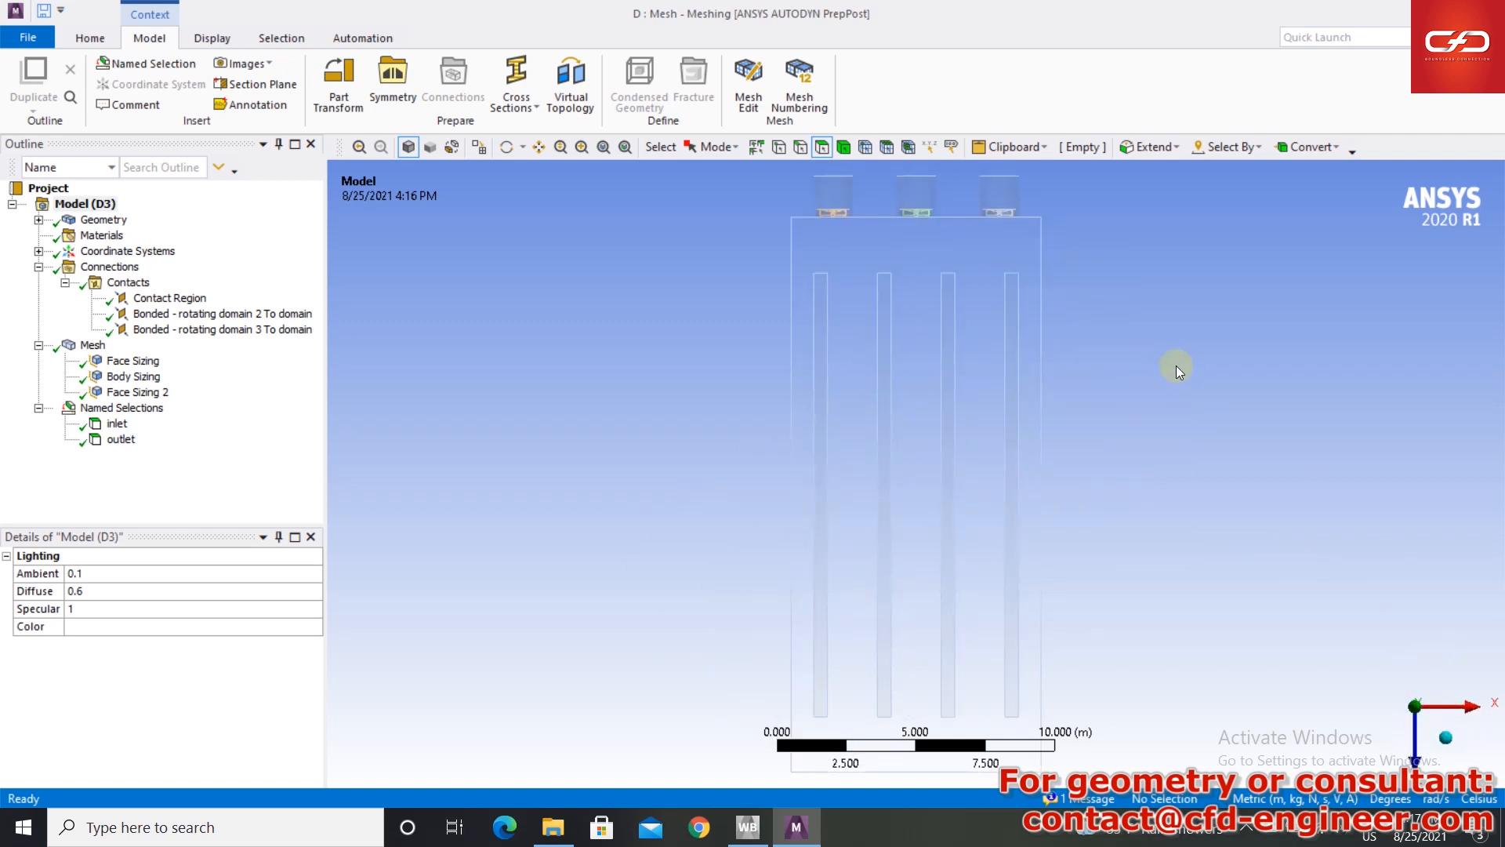
pyautogui.keyDown('ctrl'); pyautogui.moveTo(1099, 520); pyautogui.dragTo(1084, 479, button='middle'); pyautogui.keyUp('ctrl')
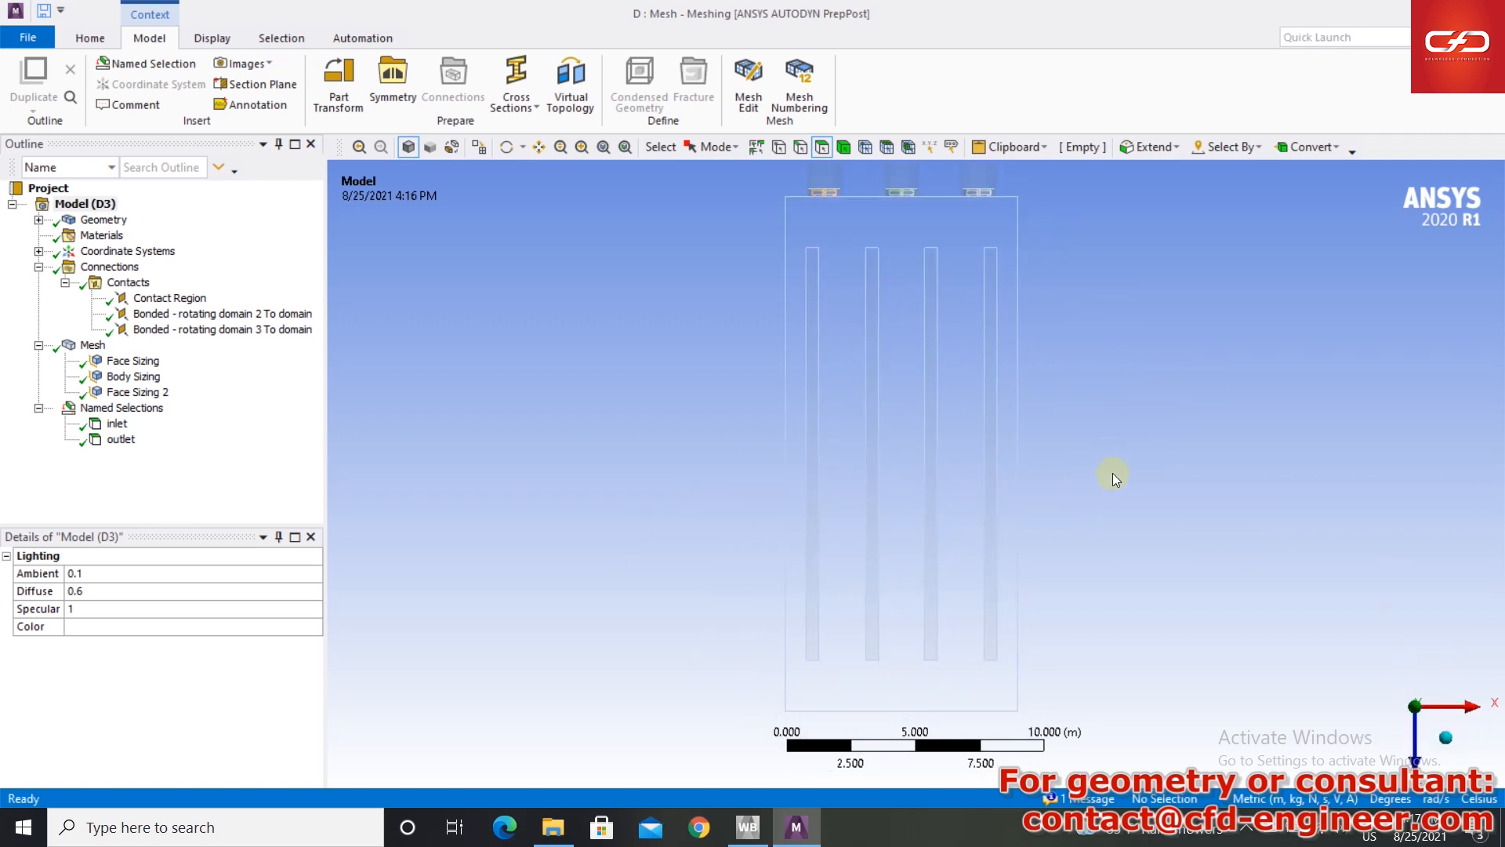
pyautogui.click(723, 148)
pyautogui.click(704, 185)
pyautogui.click(92, 36)
pyautogui.click(125, 41)
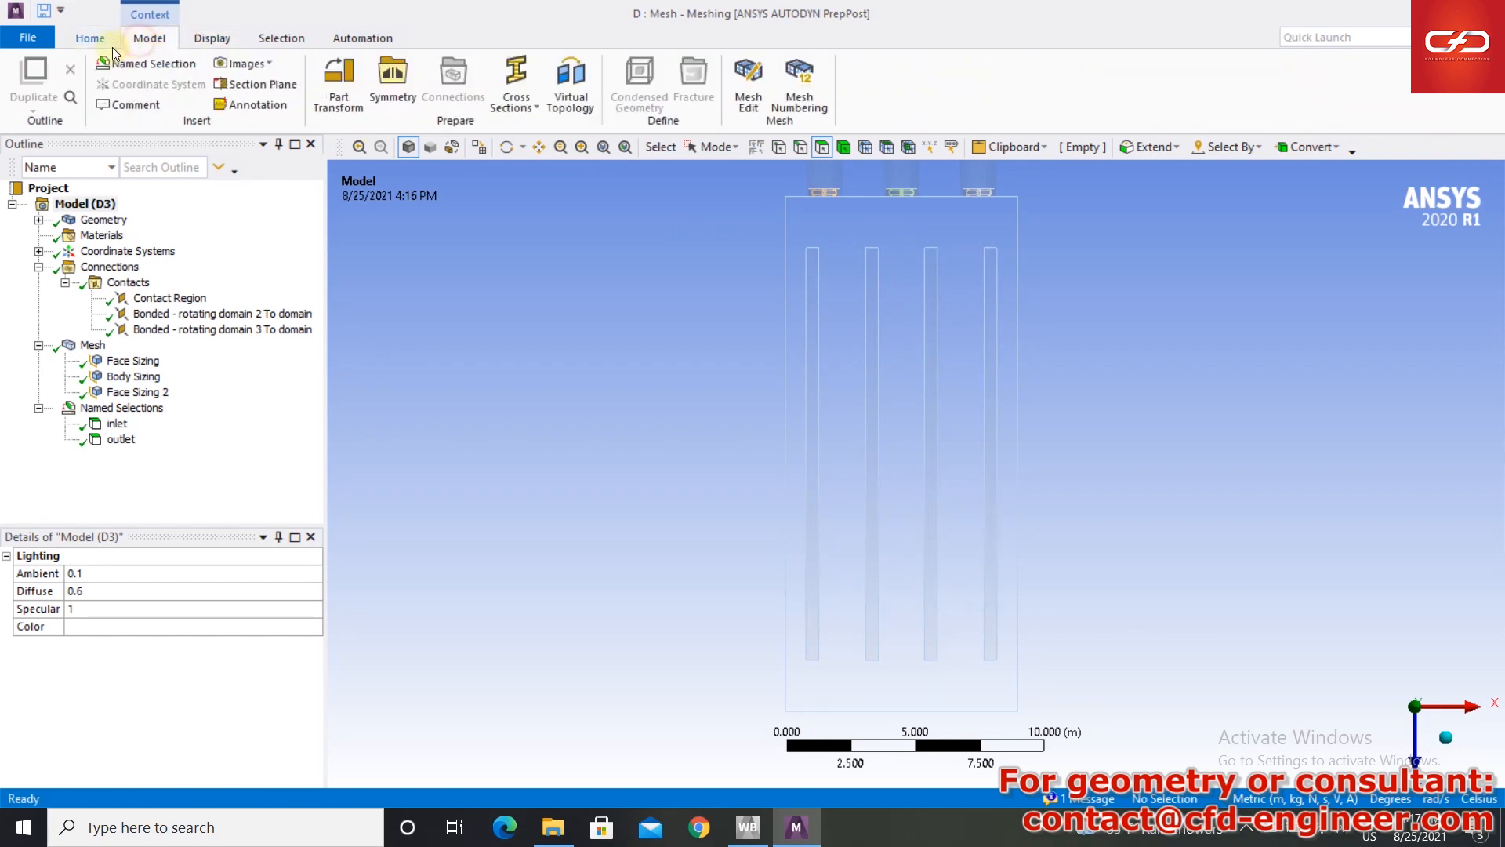
pyautogui.click(146, 64)
pyautogui.moveTo(964, 226); pyautogui.dragTo(1008, 679)
pyautogui.click(202, 592)
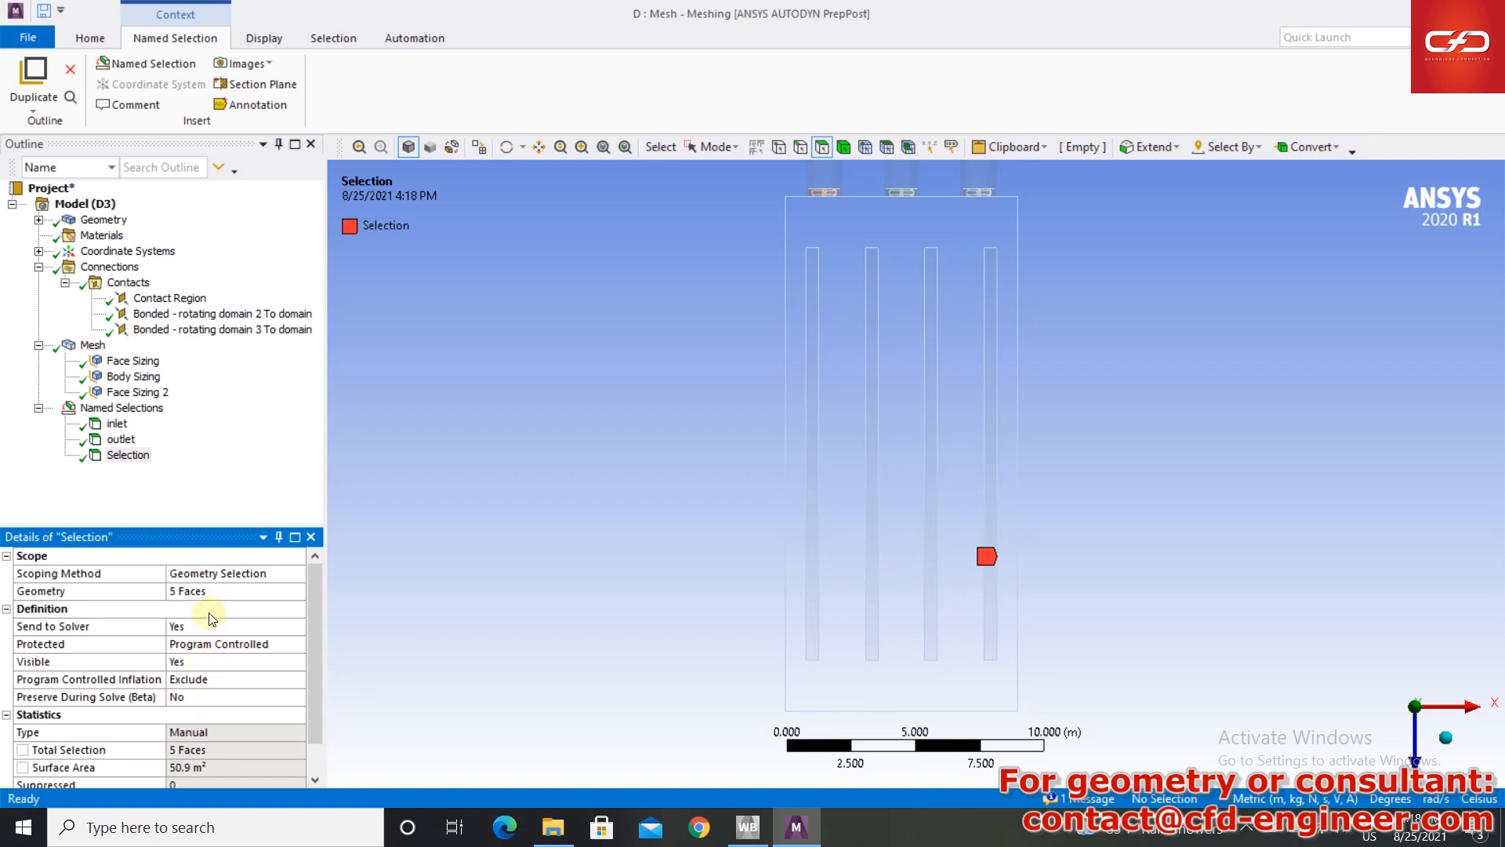
pyautogui.click(144, 459)
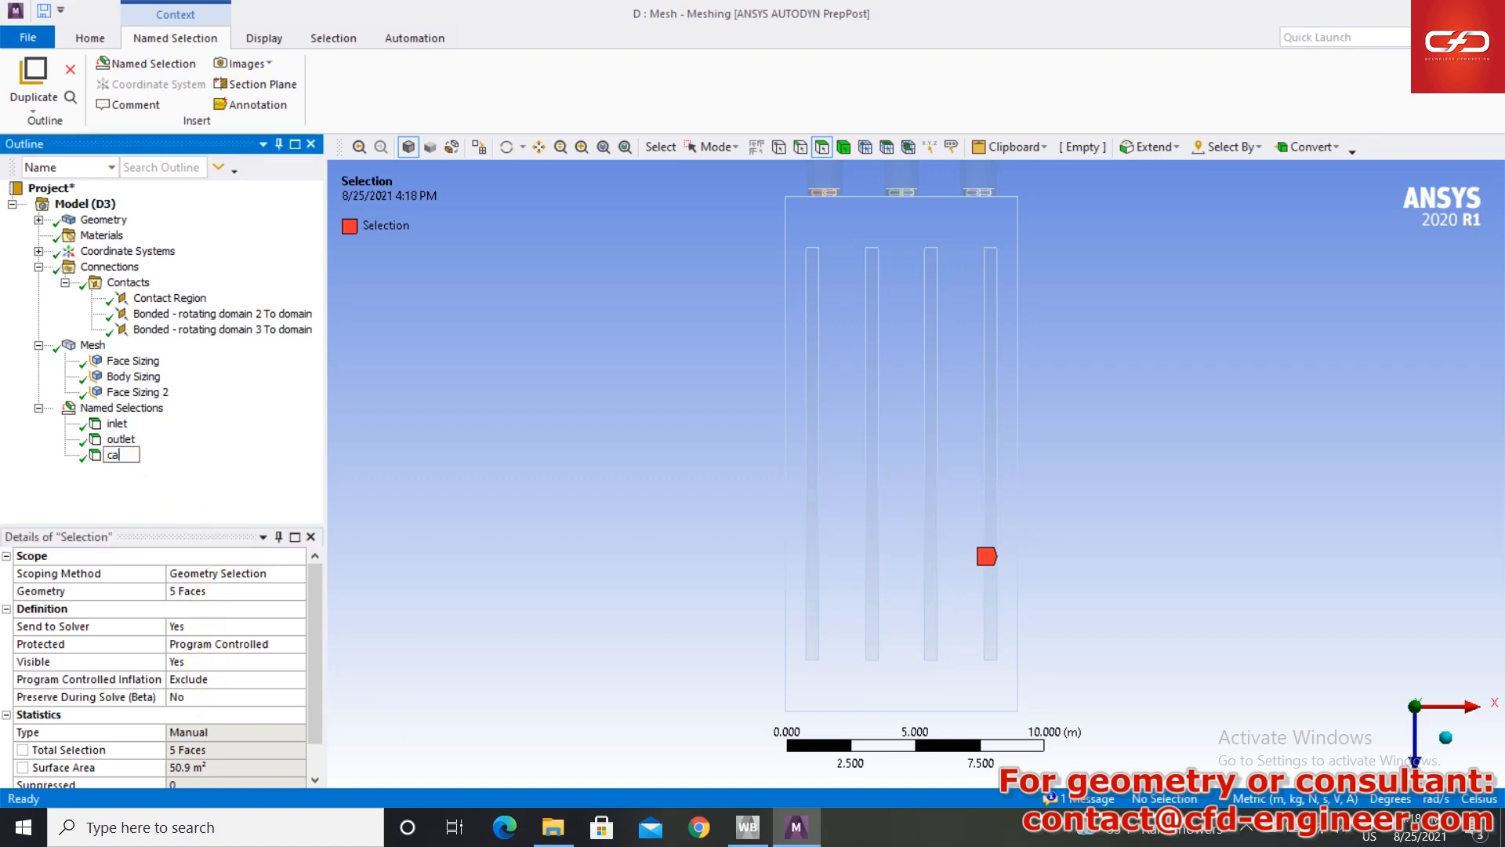
pyautogui.write('cage1')
pyautogui.press('Return')
# - Create a named selection from the faces of the cage next to cage1 and name it cage2
pyautogui.click(146, 63)
pyautogui.moveTo(910, 228); pyautogui.dragTo(970, 667)
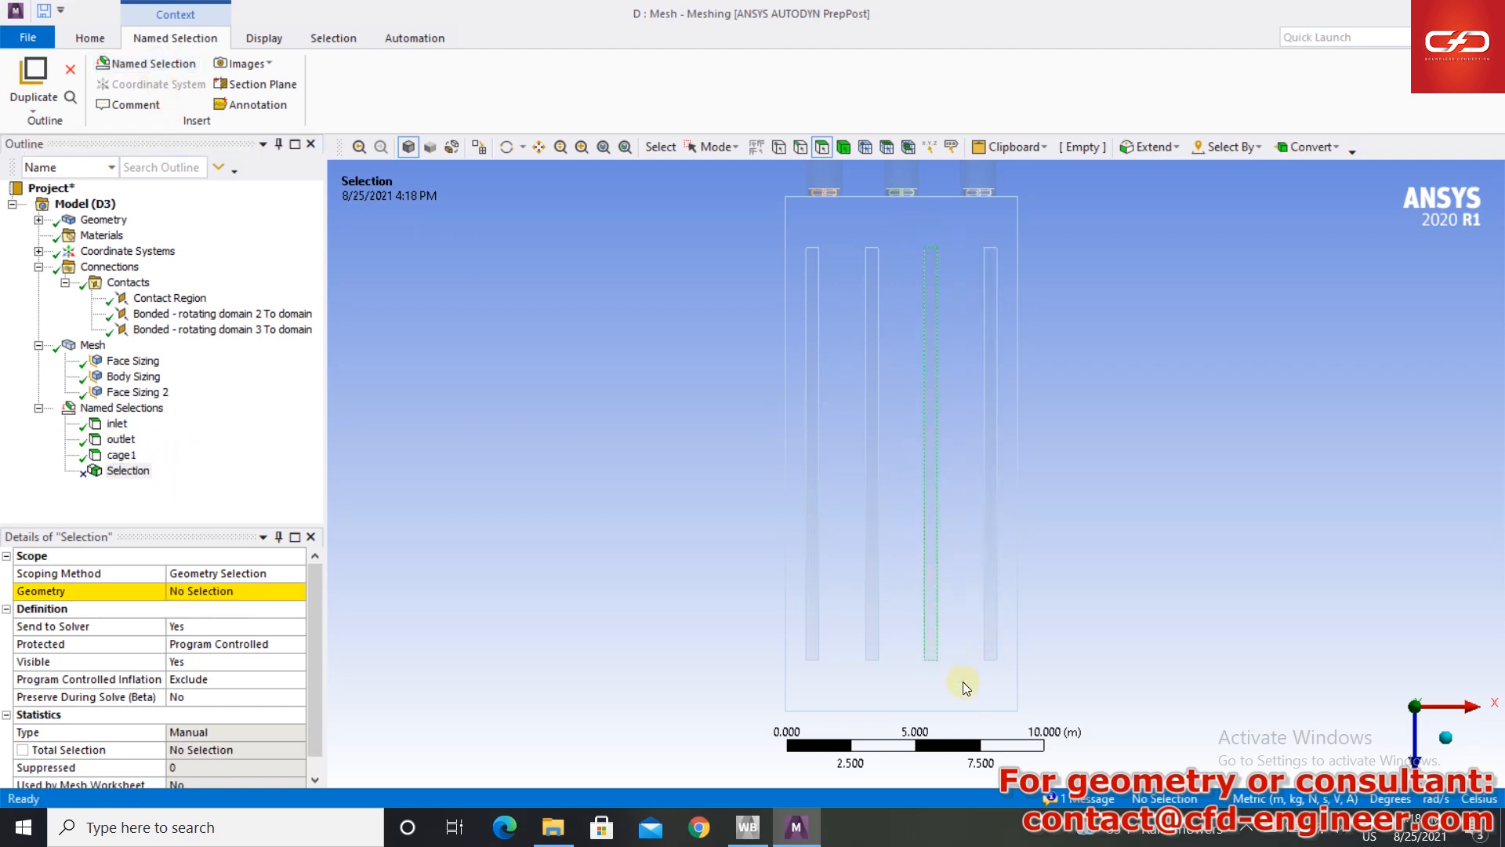
pyautogui.click(183, 591)
pyautogui.click(183, 592)
pyautogui.click(128, 472)
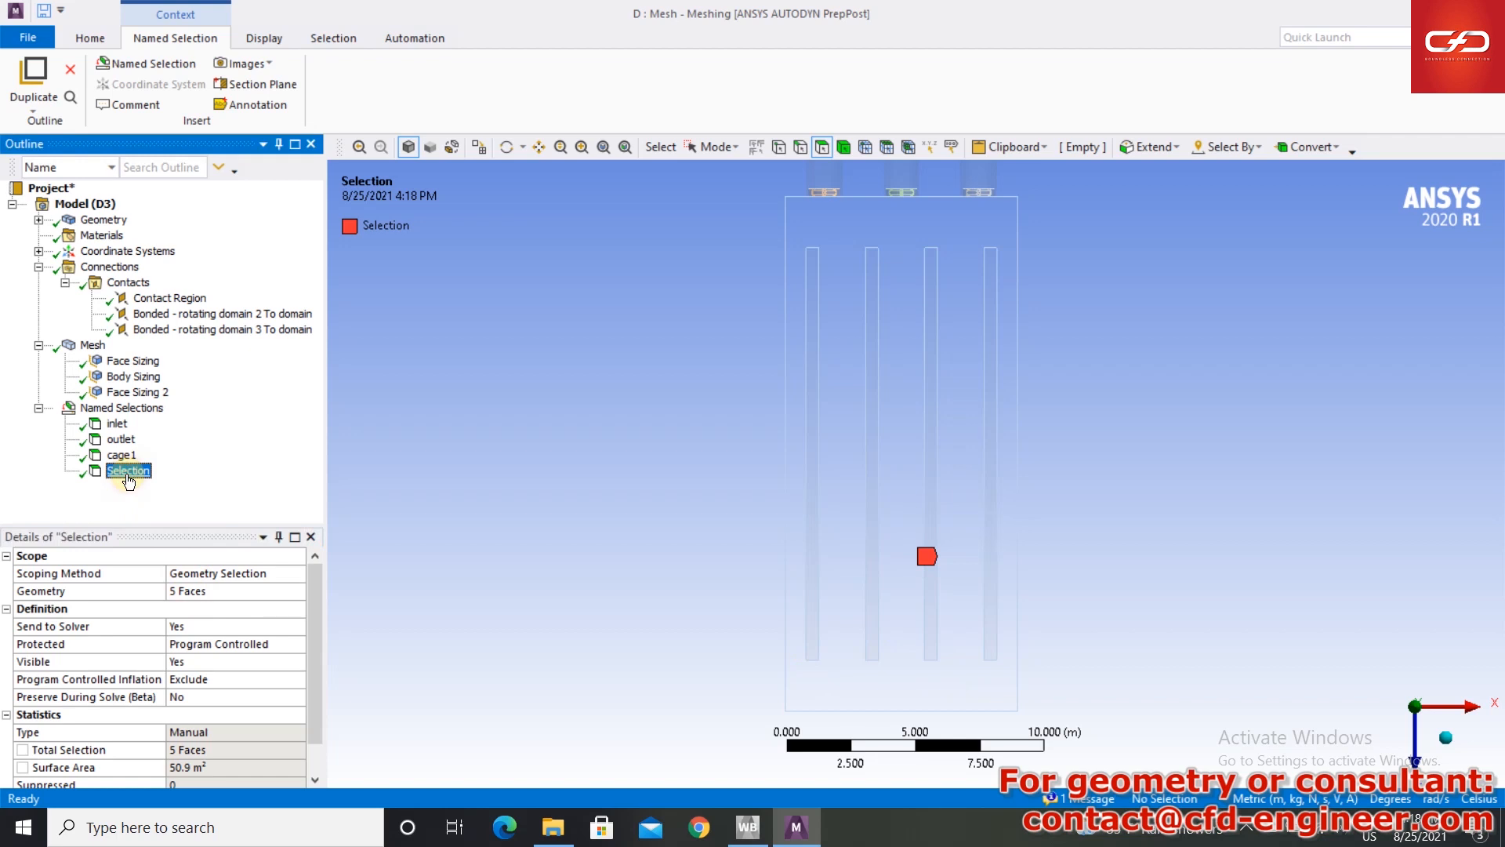
pyautogui.write('cage2')
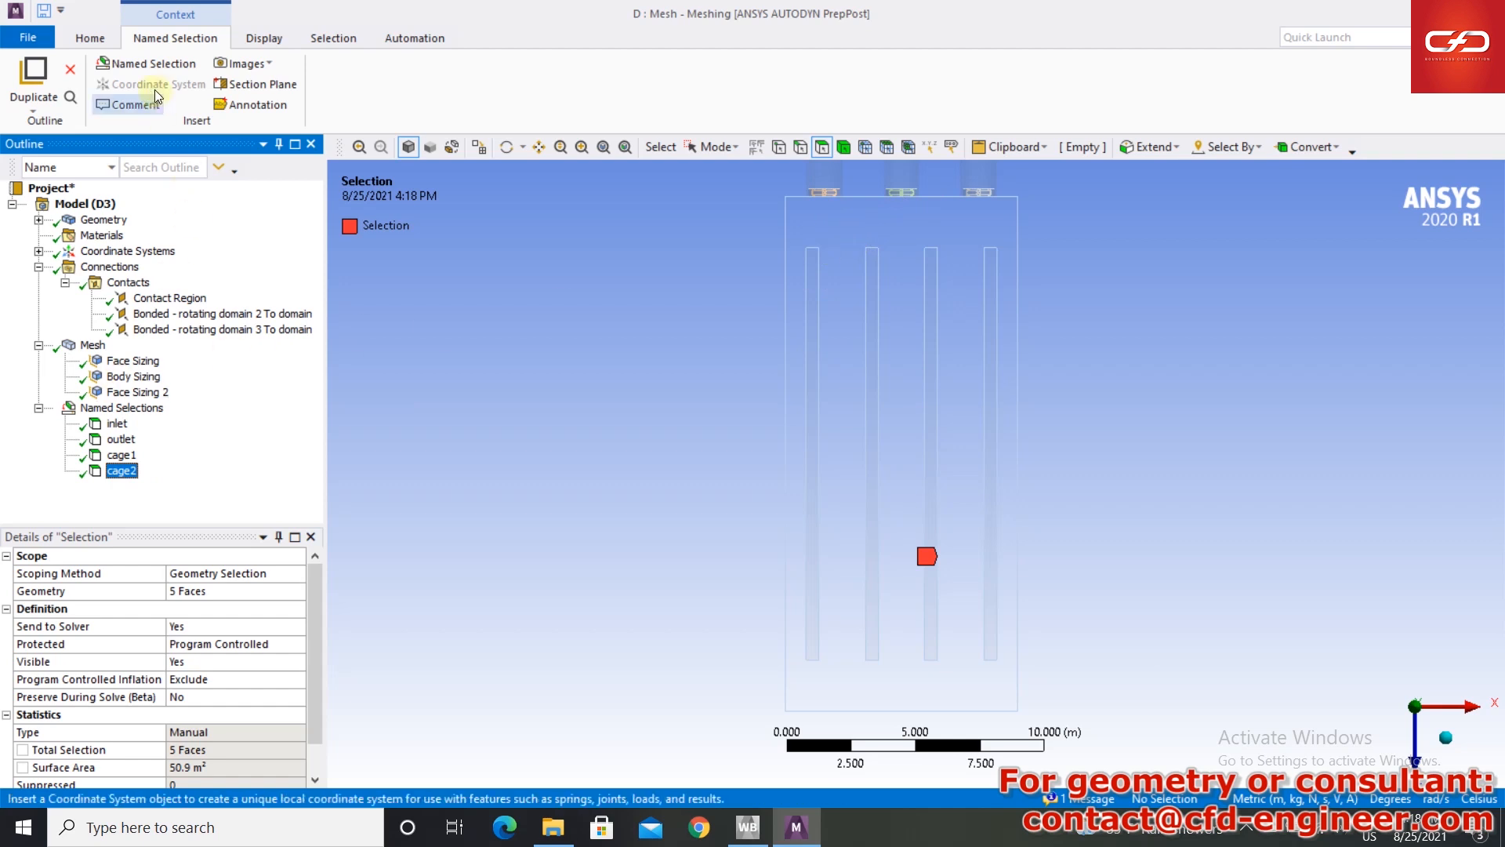
# - Create a named selection from the faces of the cage next to cage2 and name it cage3
pyautogui.click(599, 312)
pyautogui.moveTo(854, 233); pyautogui.dragTo(898, 682)
pyautogui.click(205, 591)
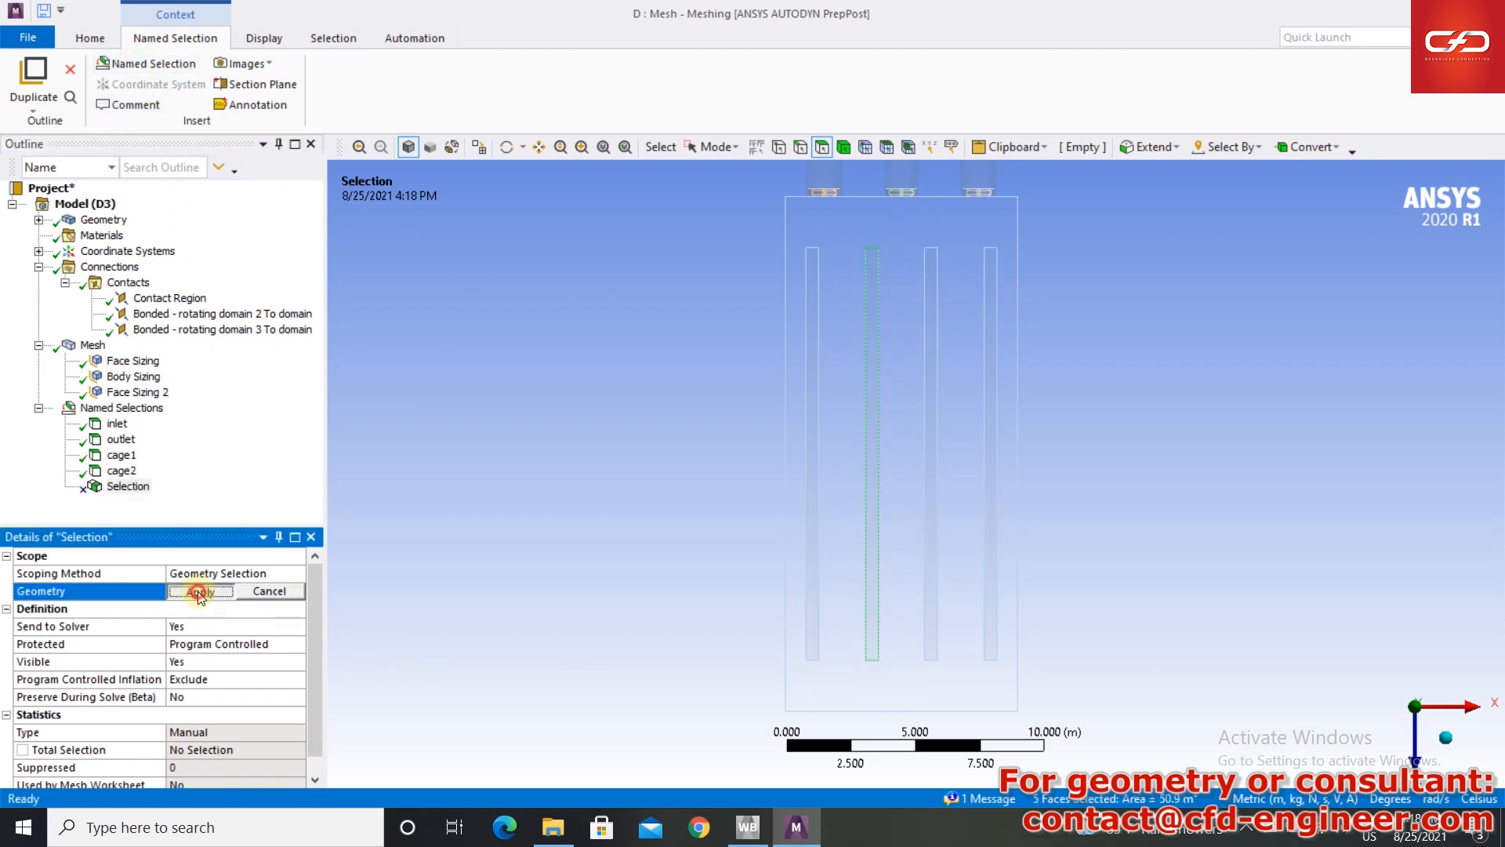
pyautogui.click(204, 591)
pyautogui.click(127, 488)
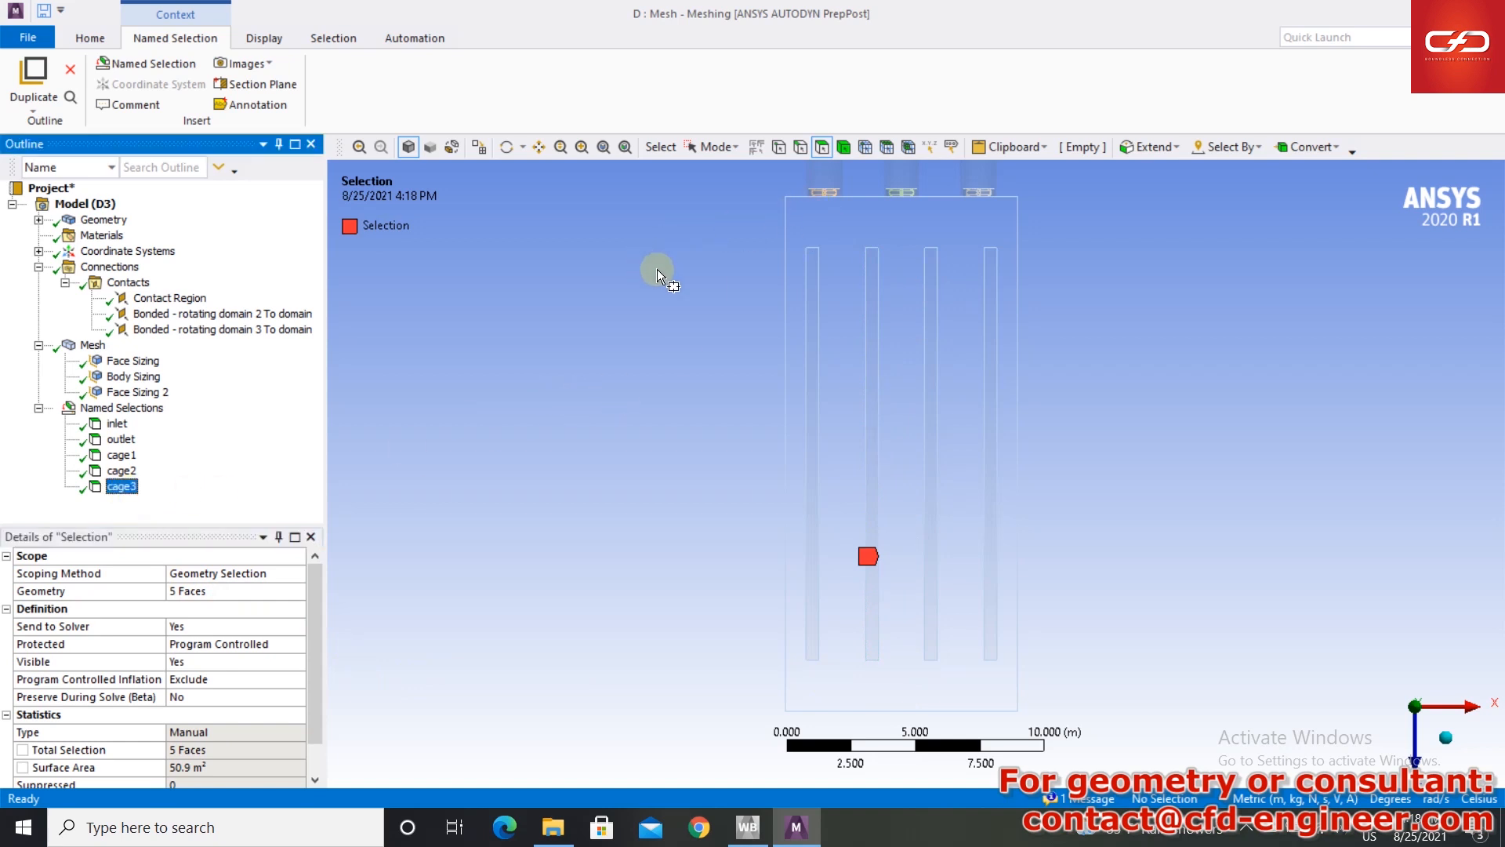
# - Create a named selection from the faces of the last remaining cage and name it cage4
pyautogui.click(146, 64)
pyautogui.moveTo(794, 229); pyautogui.dragTo(829, 675)
pyautogui.click(211, 591)
pyautogui.click(192, 592)
pyautogui.click(128, 501)
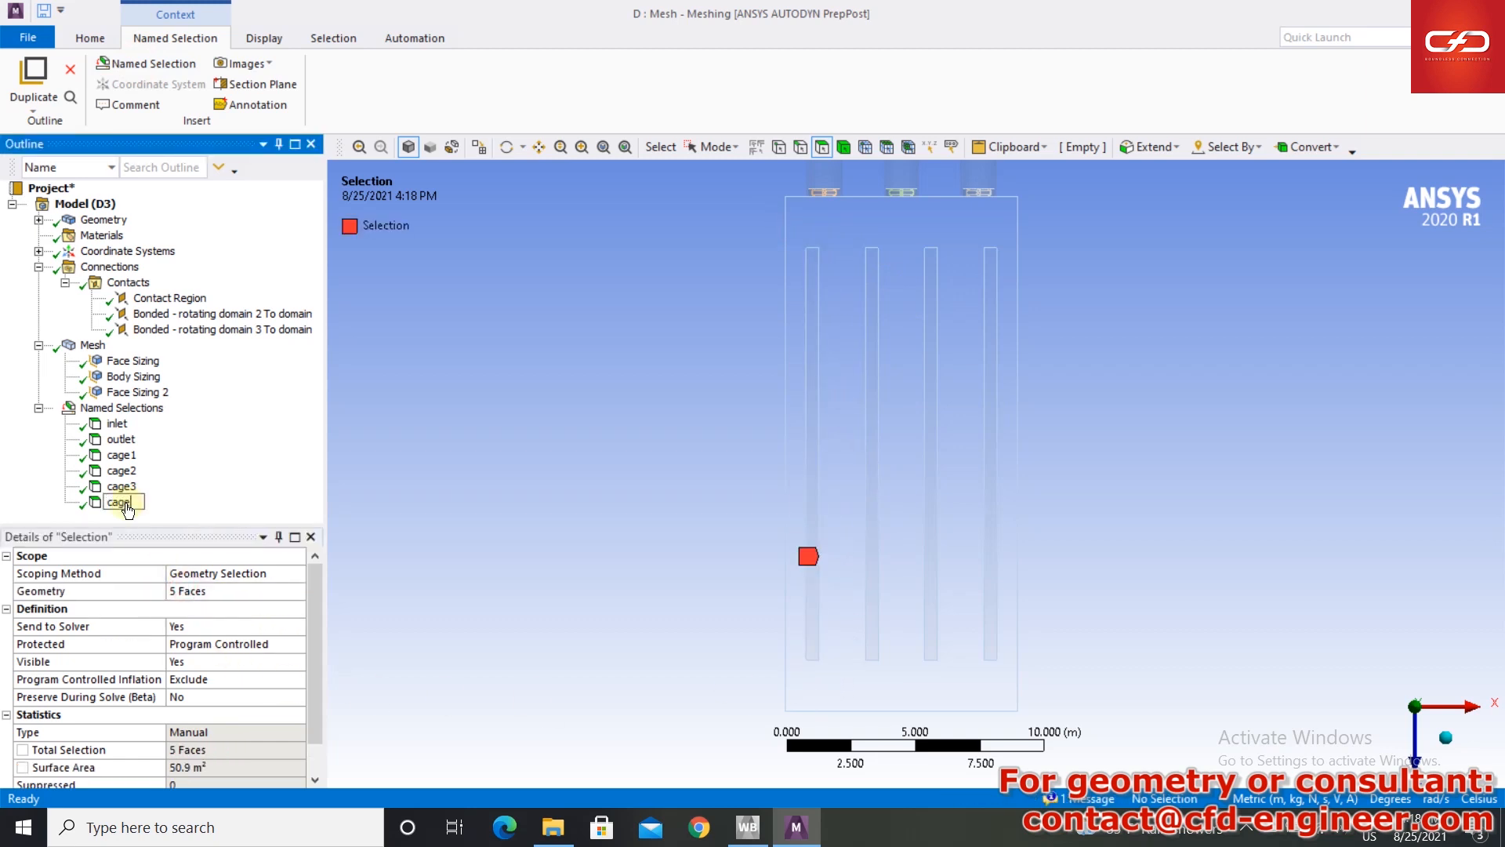
pyautogui.click(1203, 380)
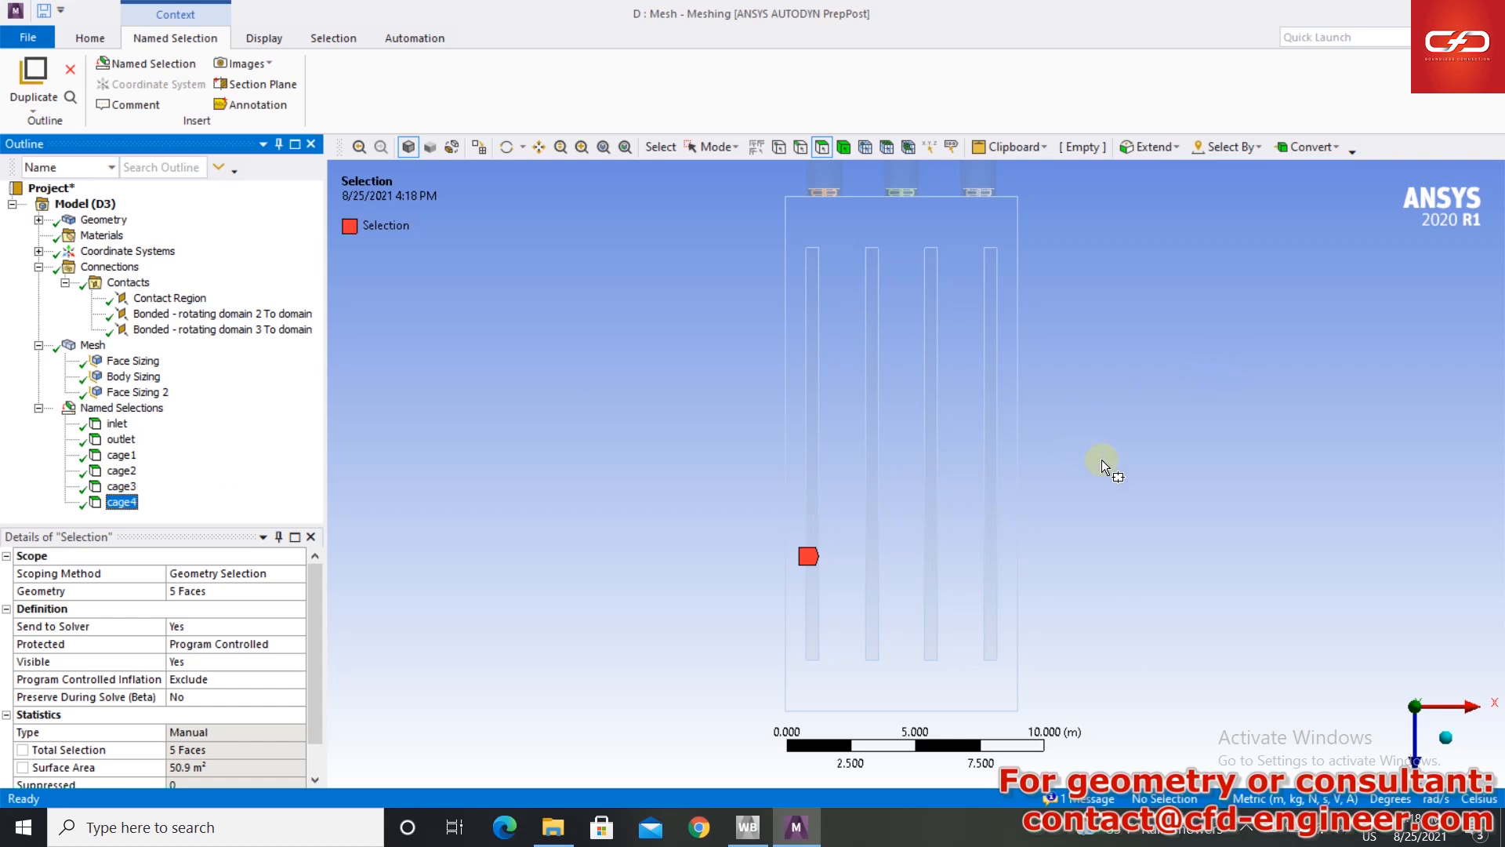
pyautogui.moveTo(1138, 602); pyautogui.dragTo(1333, 517, button='middle')
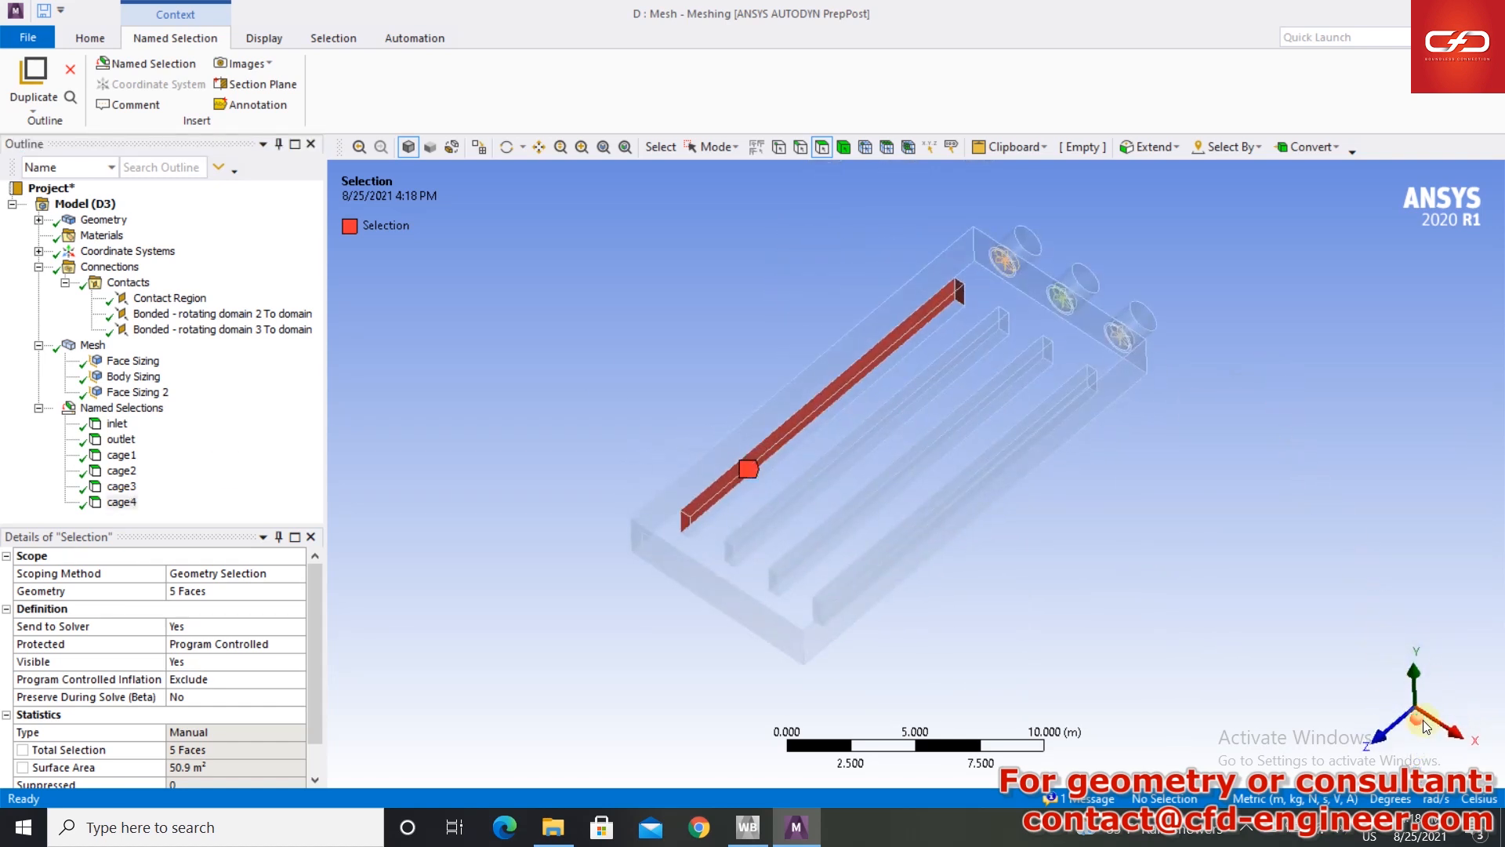
pyautogui.click(1416, 718)
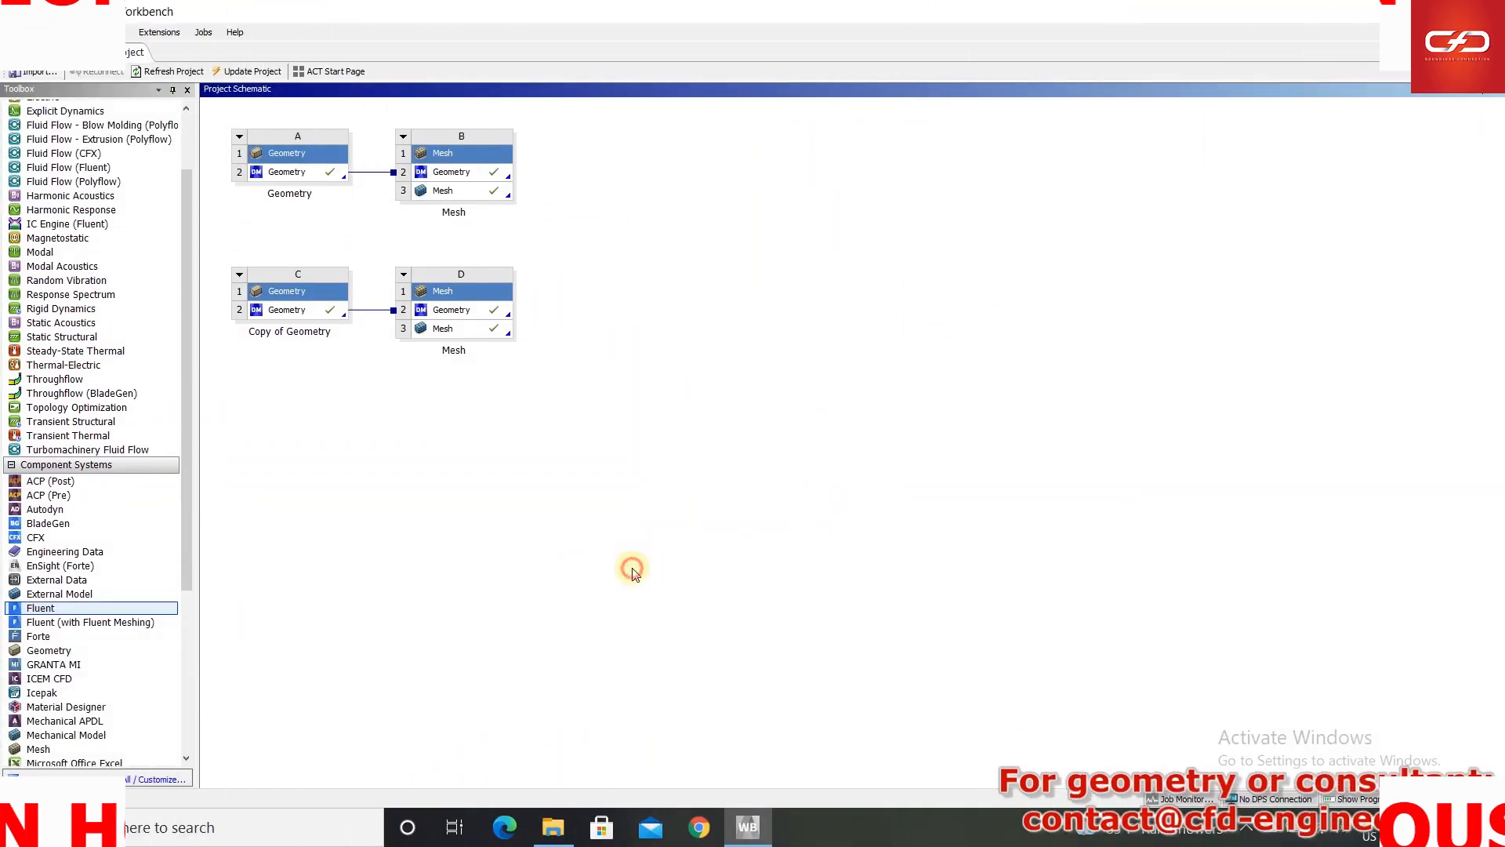
# - In Workbench, add a Fluent system beside mesh system D, link D's mesh to its setup, and update the mesh
pyautogui.moveTo(79, 609); pyautogui.dragTo(598, 332)
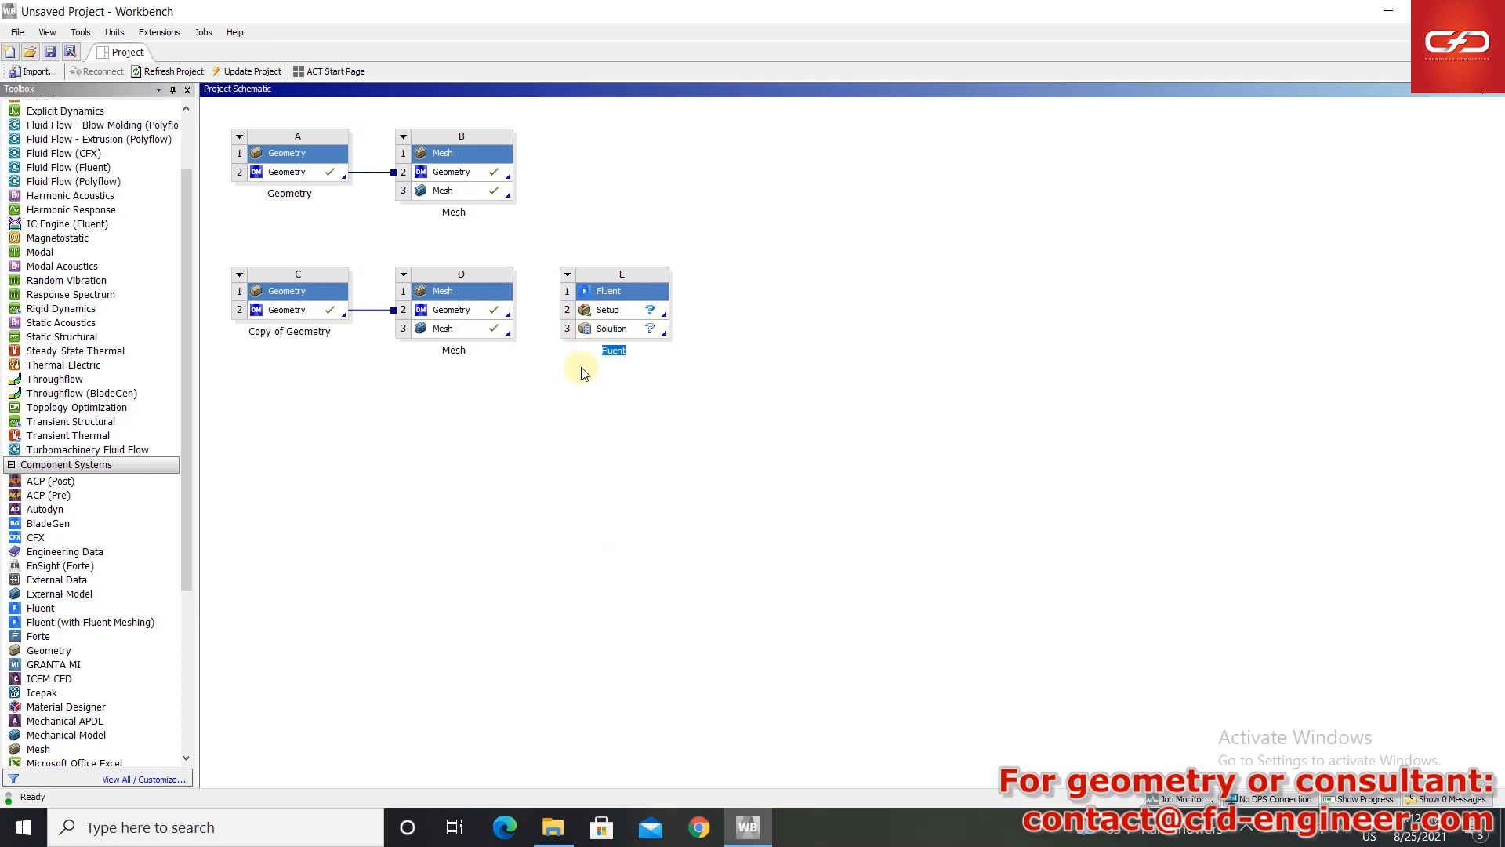
pyautogui.moveTo(480, 327); pyautogui.dragTo(611, 313)
pyautogui.rightClick(471, 327)
pyautogui.click(515, 415)
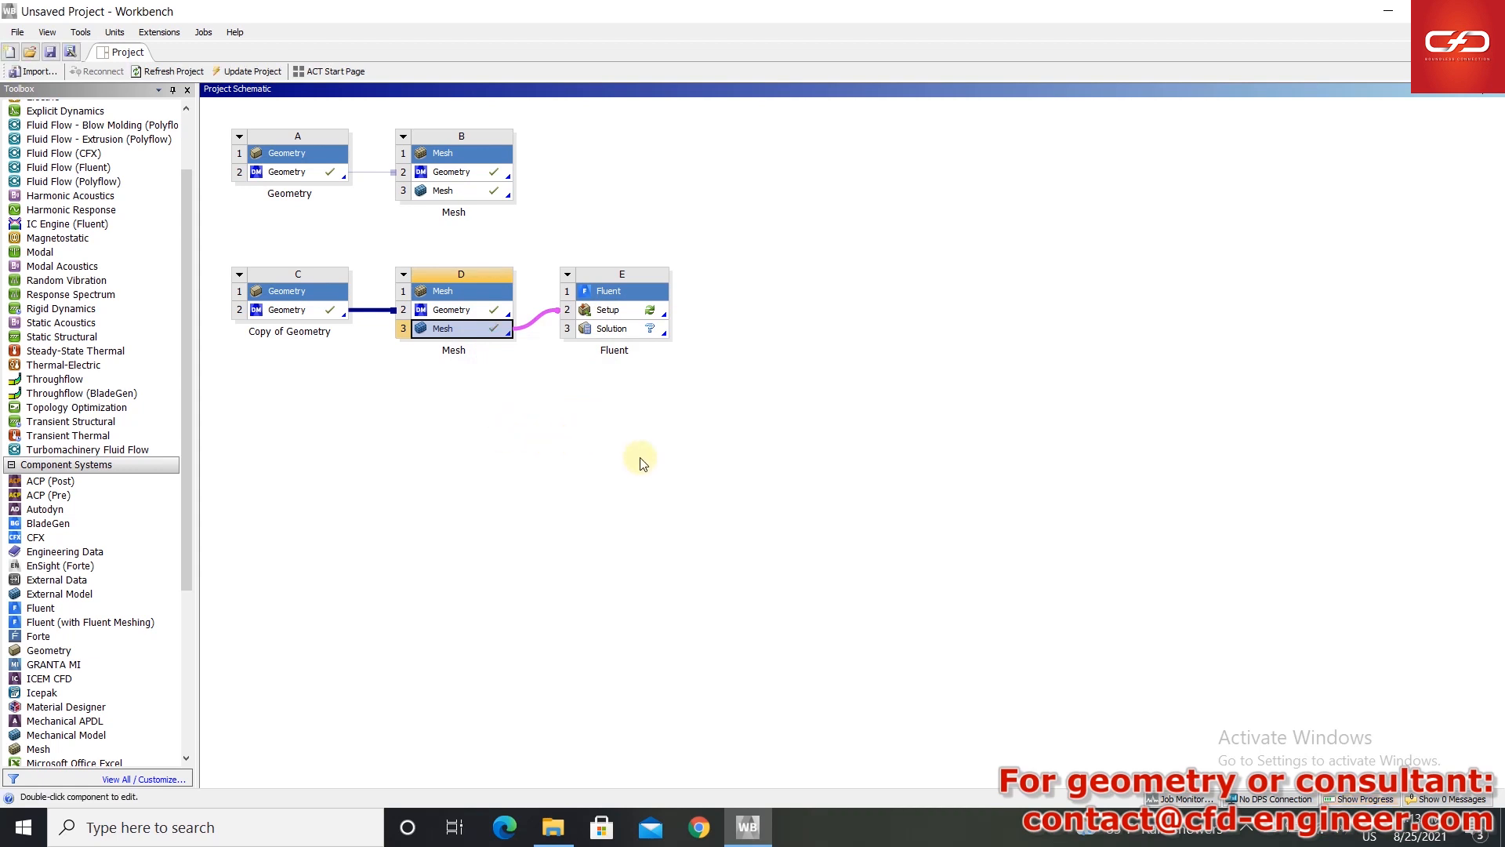
# - Open the linked setup in Fluent and run a mesh check
pyautogui.rightClick(635, 312)
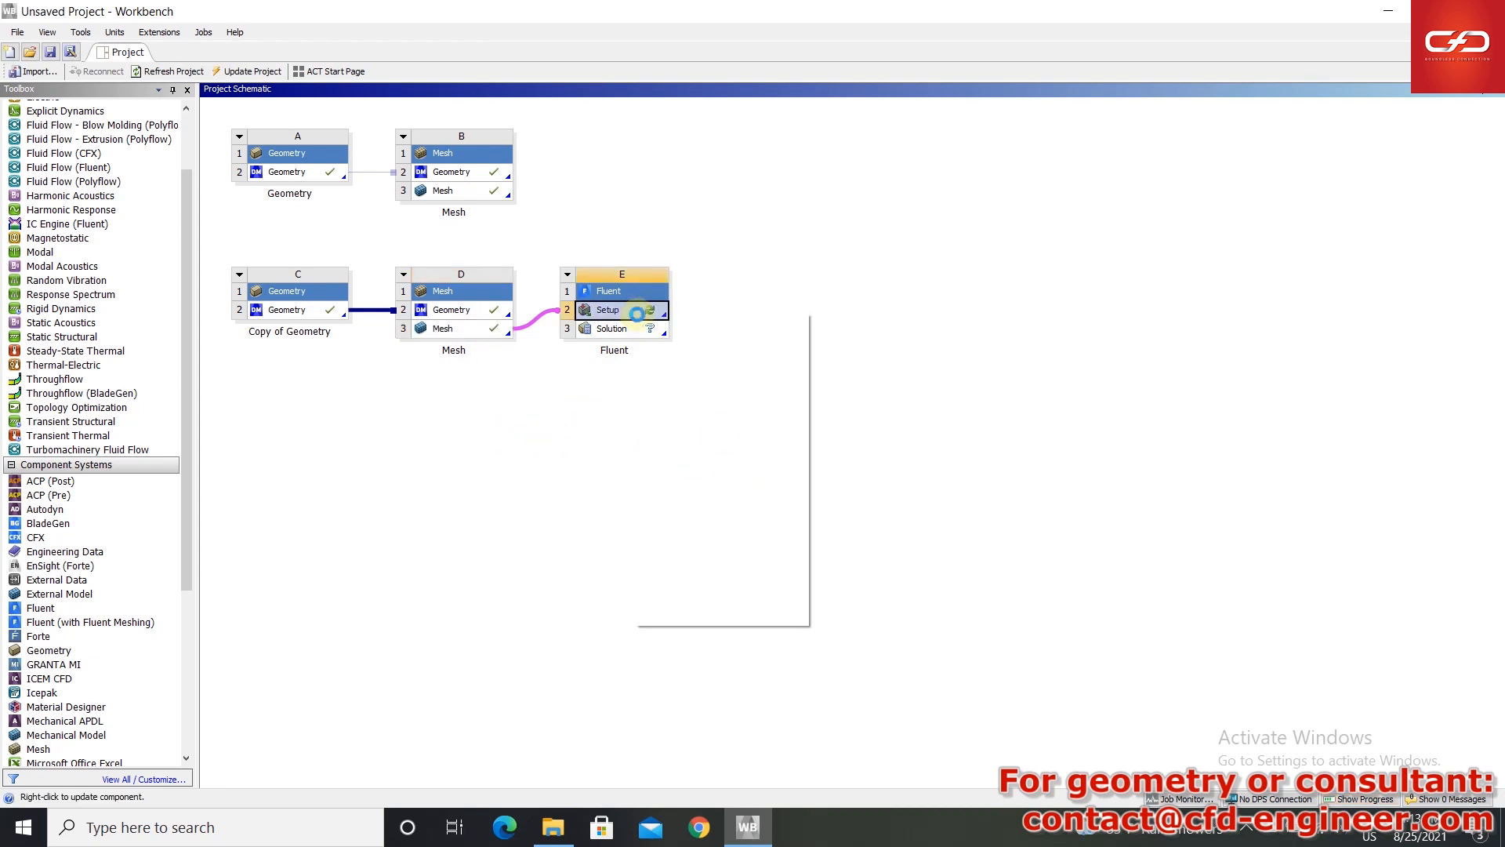
pyautogui.click(674, 323)
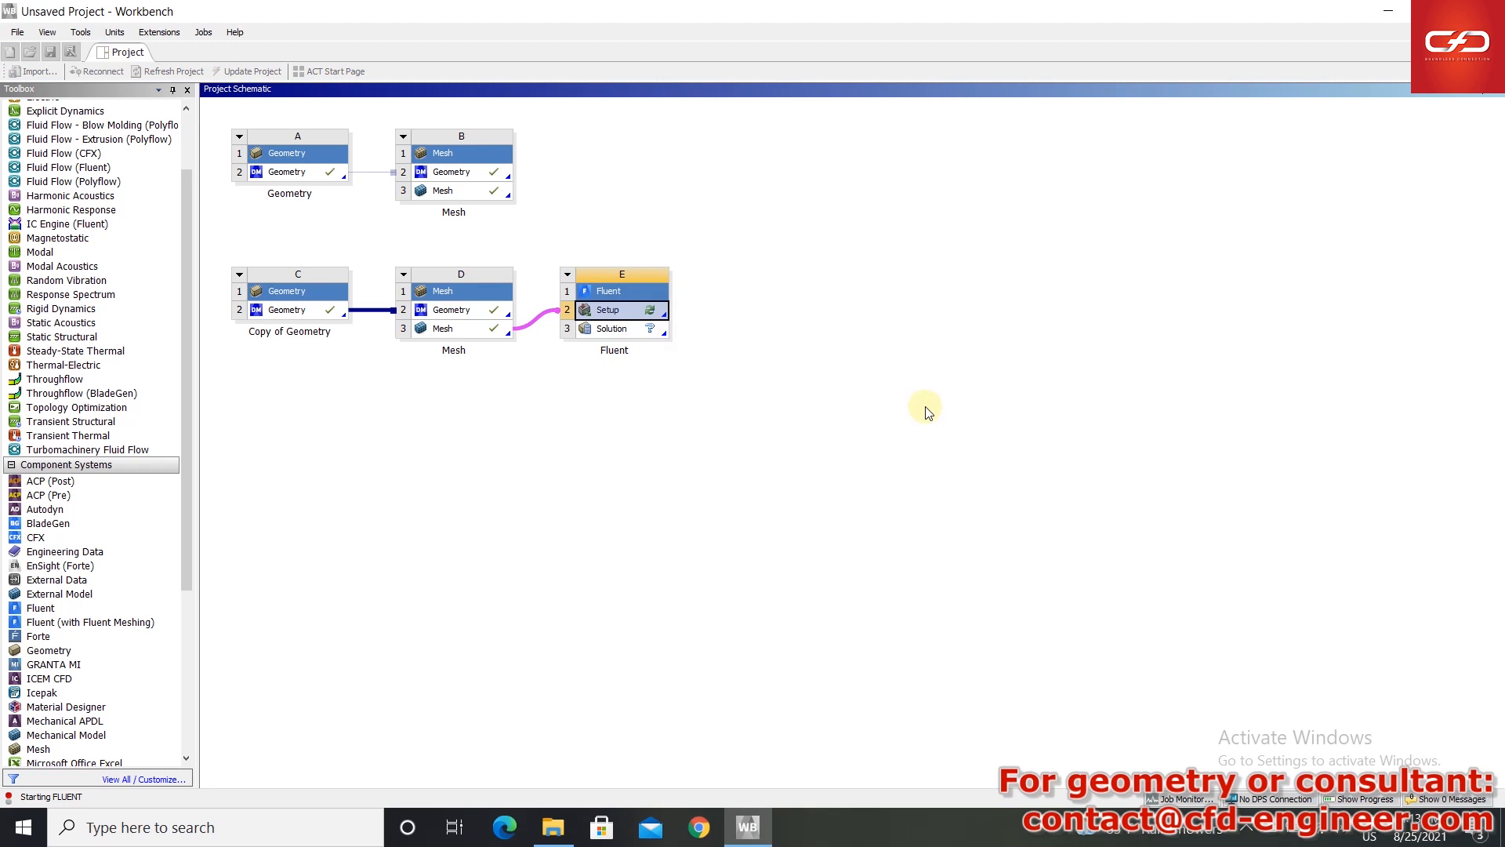
pyautogui.doubleClick(874, 455)
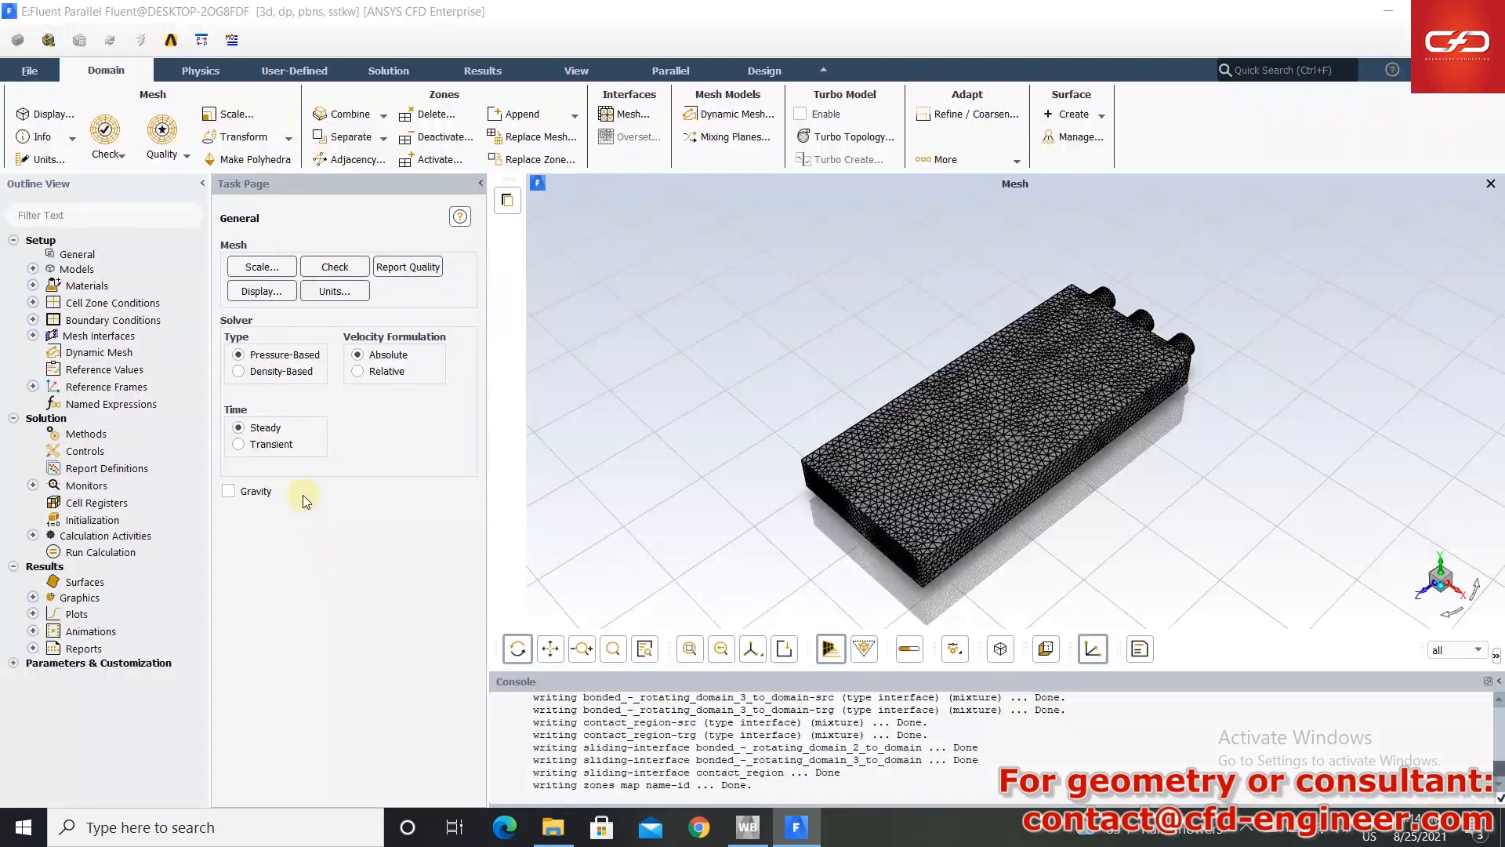
pyautogui.click(335, 266)
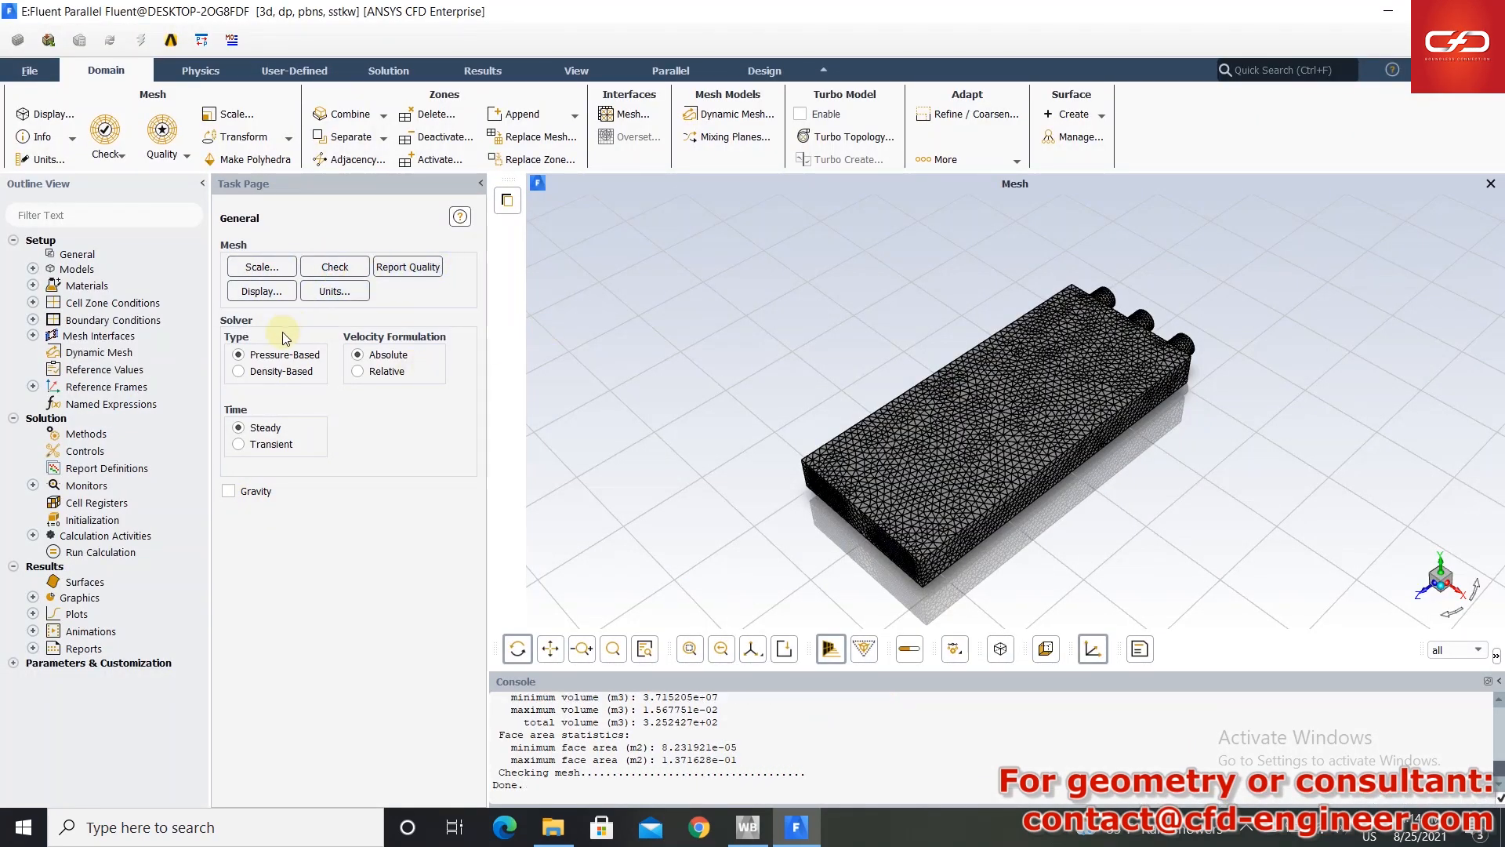
# - Set the angular velocity unit to rpm and change the temperature unit
pyautogui.click(334, 290)
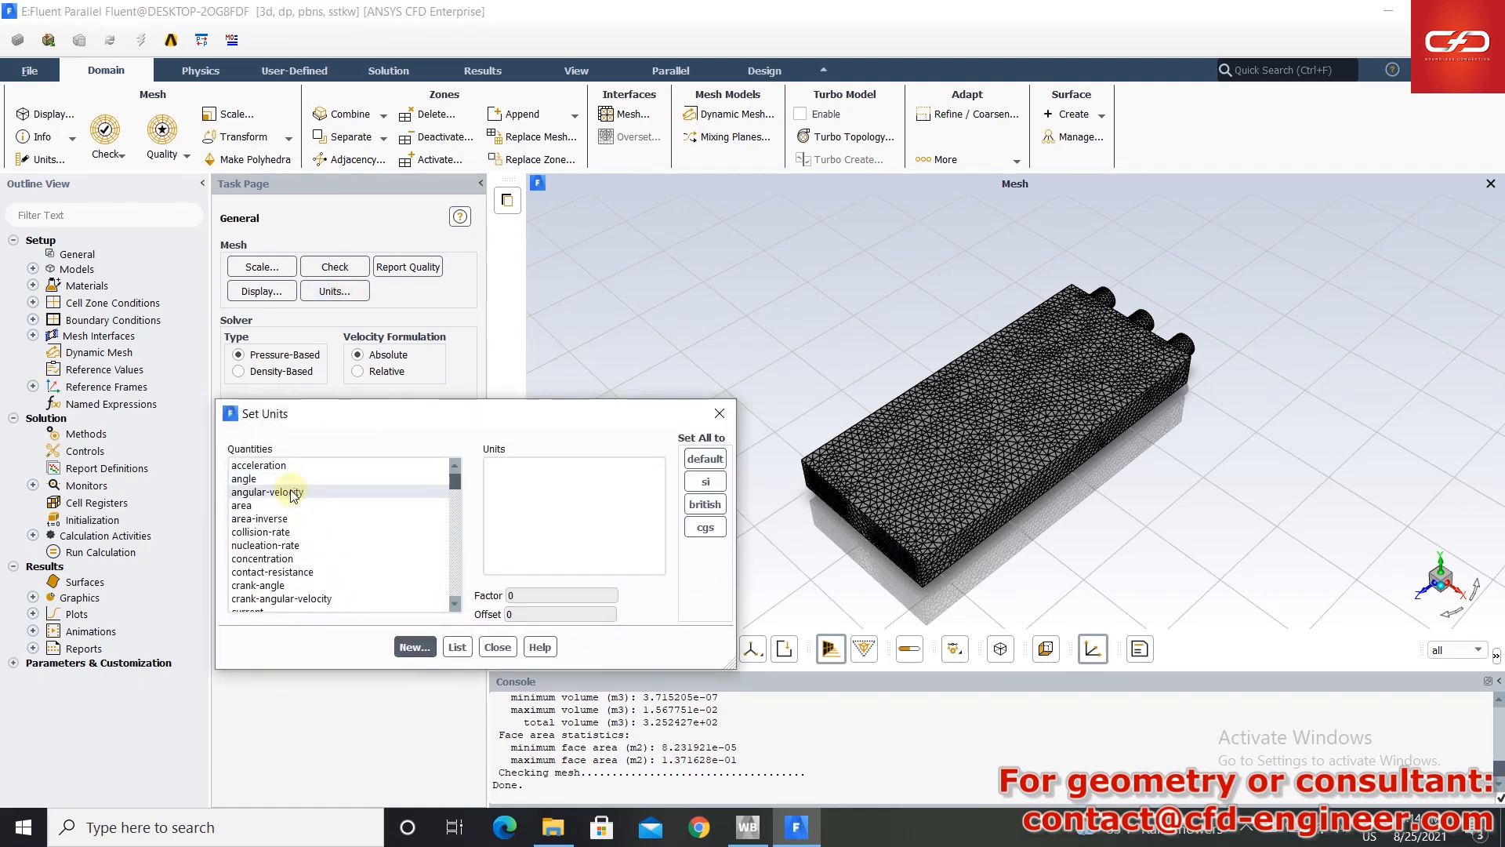
pyautogui.click(291, 492)
pyautogui.click(517, 492)
pyautogui.scroll(-10, 302, 549)
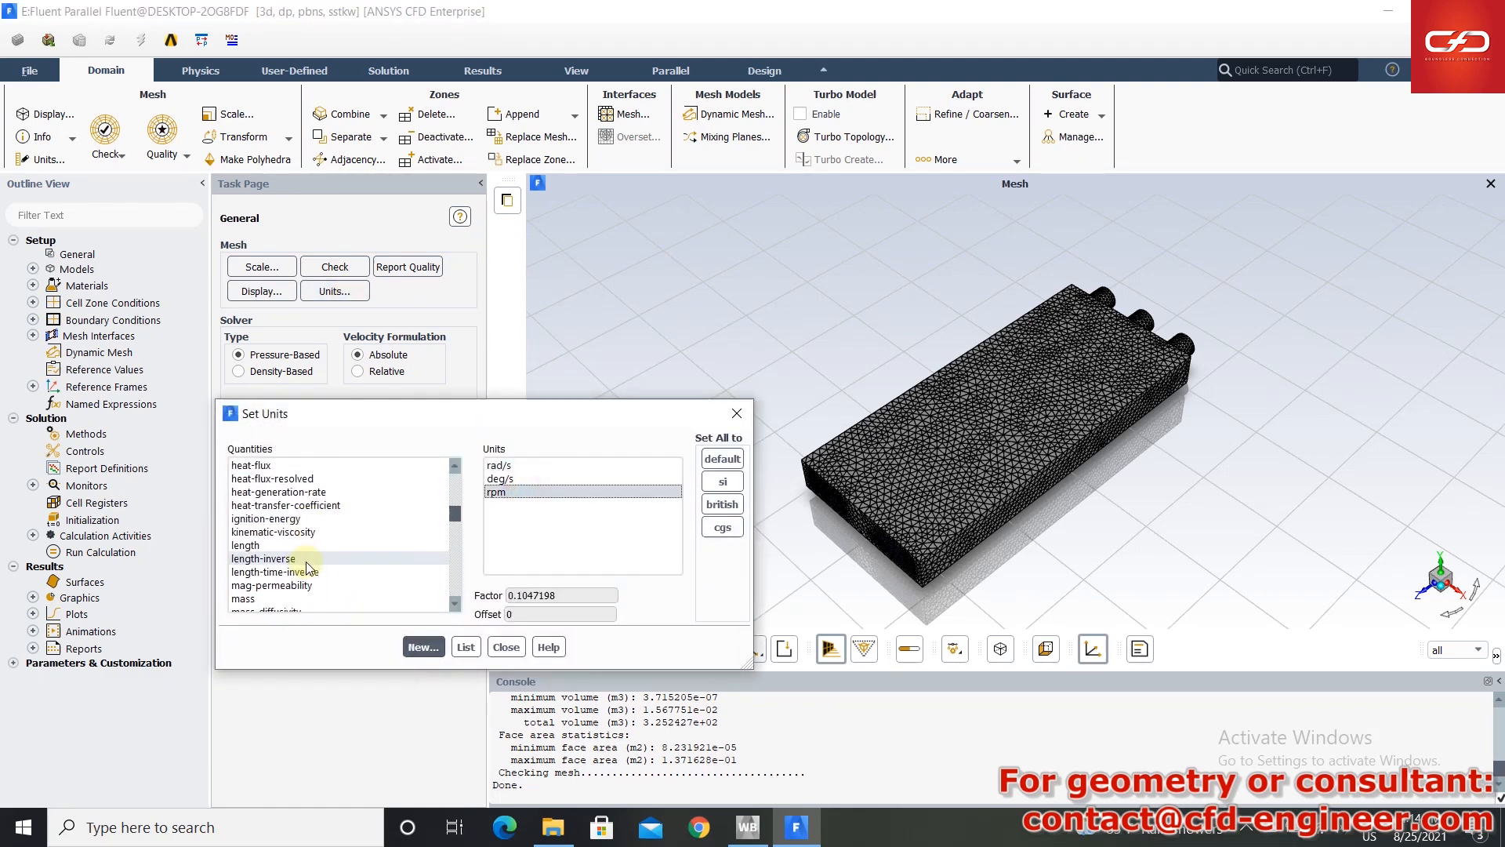
pyautogui.scroll(-12, 302, 565)
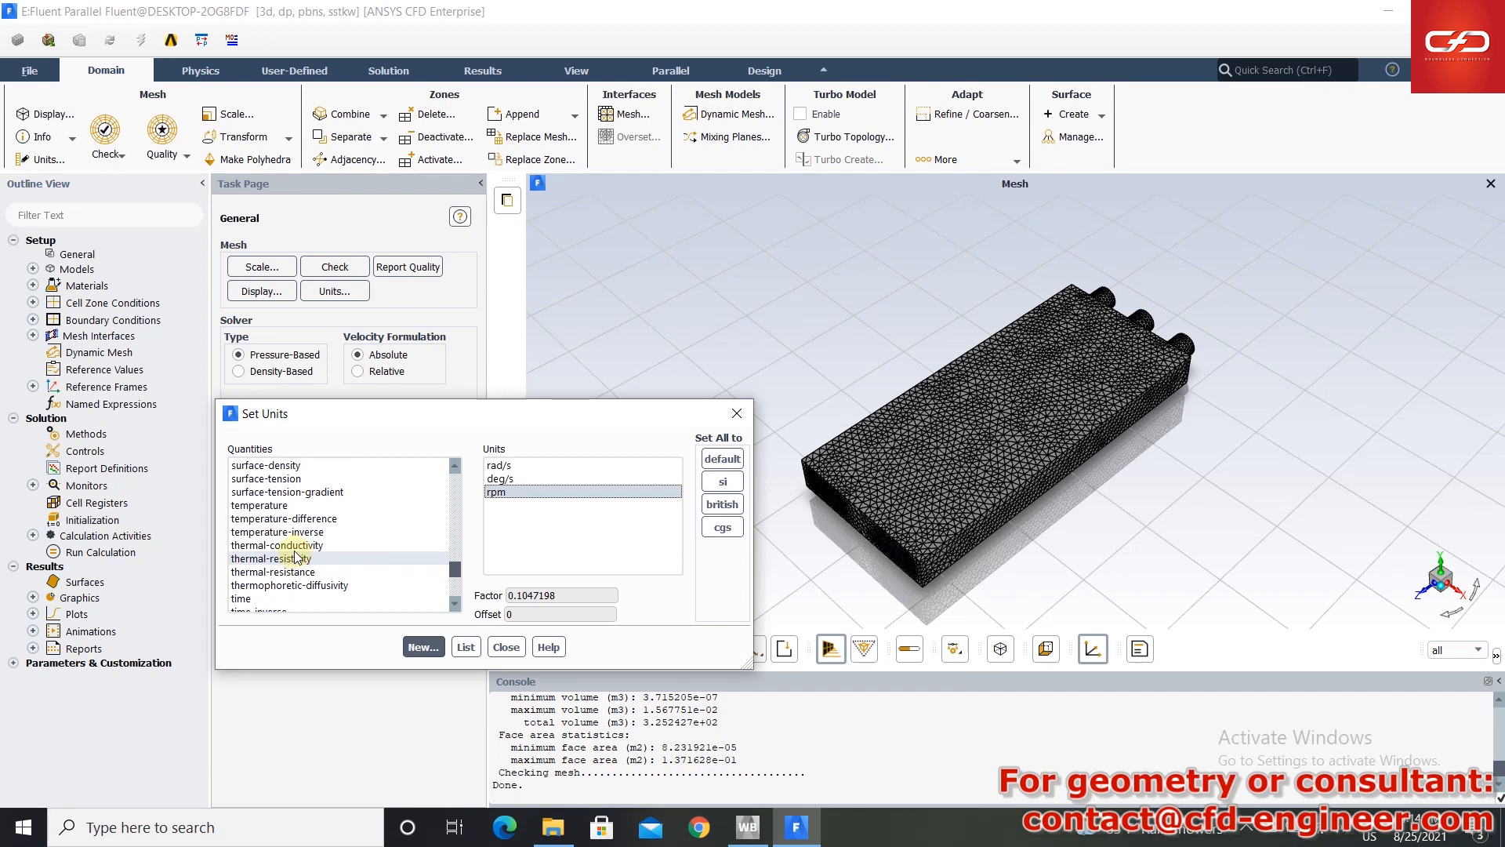
pyautogui.click(301, 506)
pyautogui.click(502, 478)
pyautogui.click(506, 647)
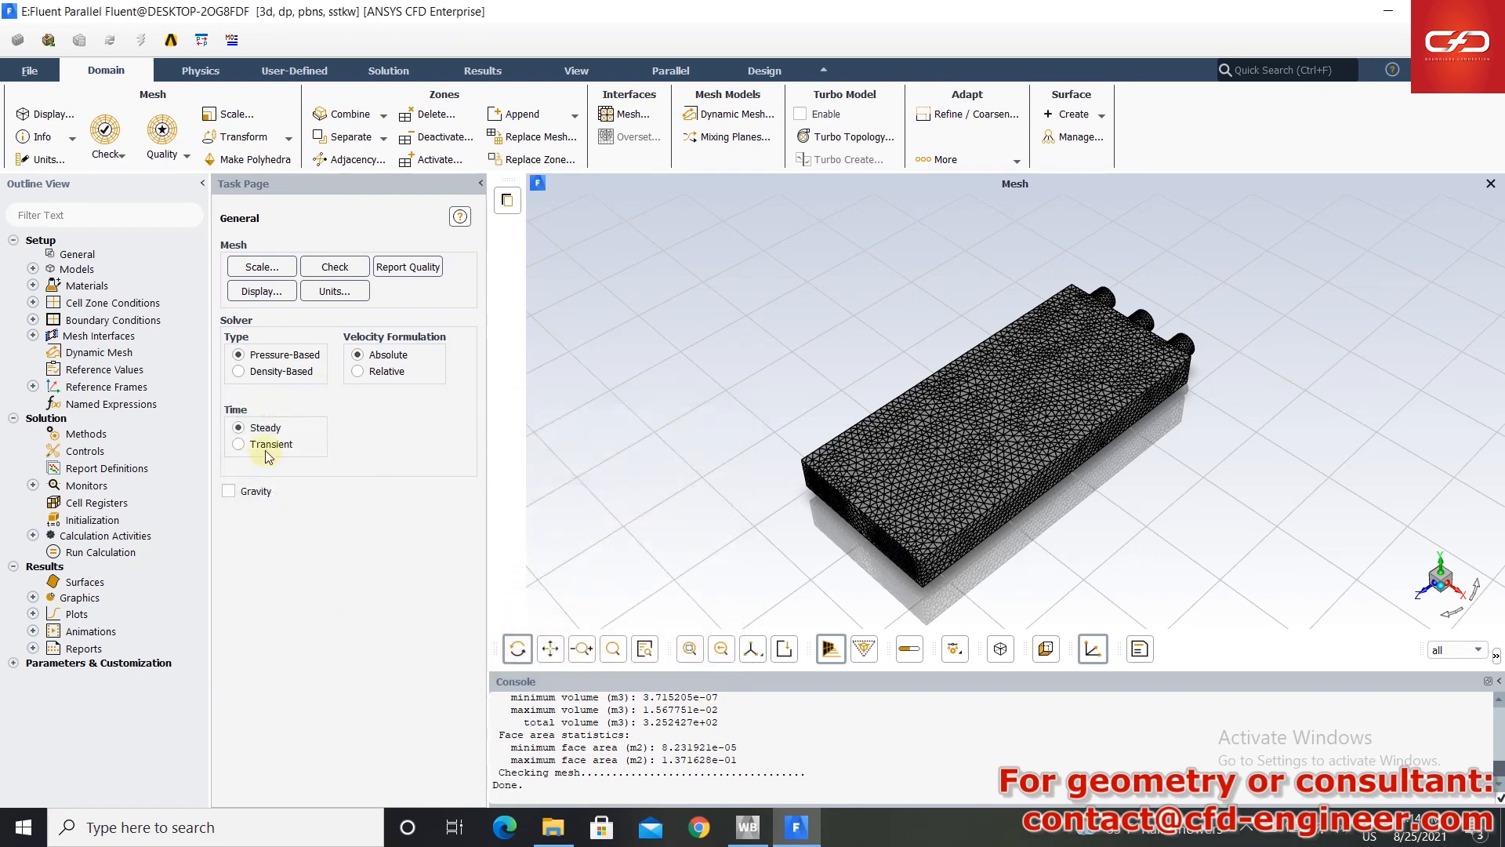
# - Enable gravity and set the Y gravitational acceleration to -9.81 m/s2
pyautogui.click(240, 494)
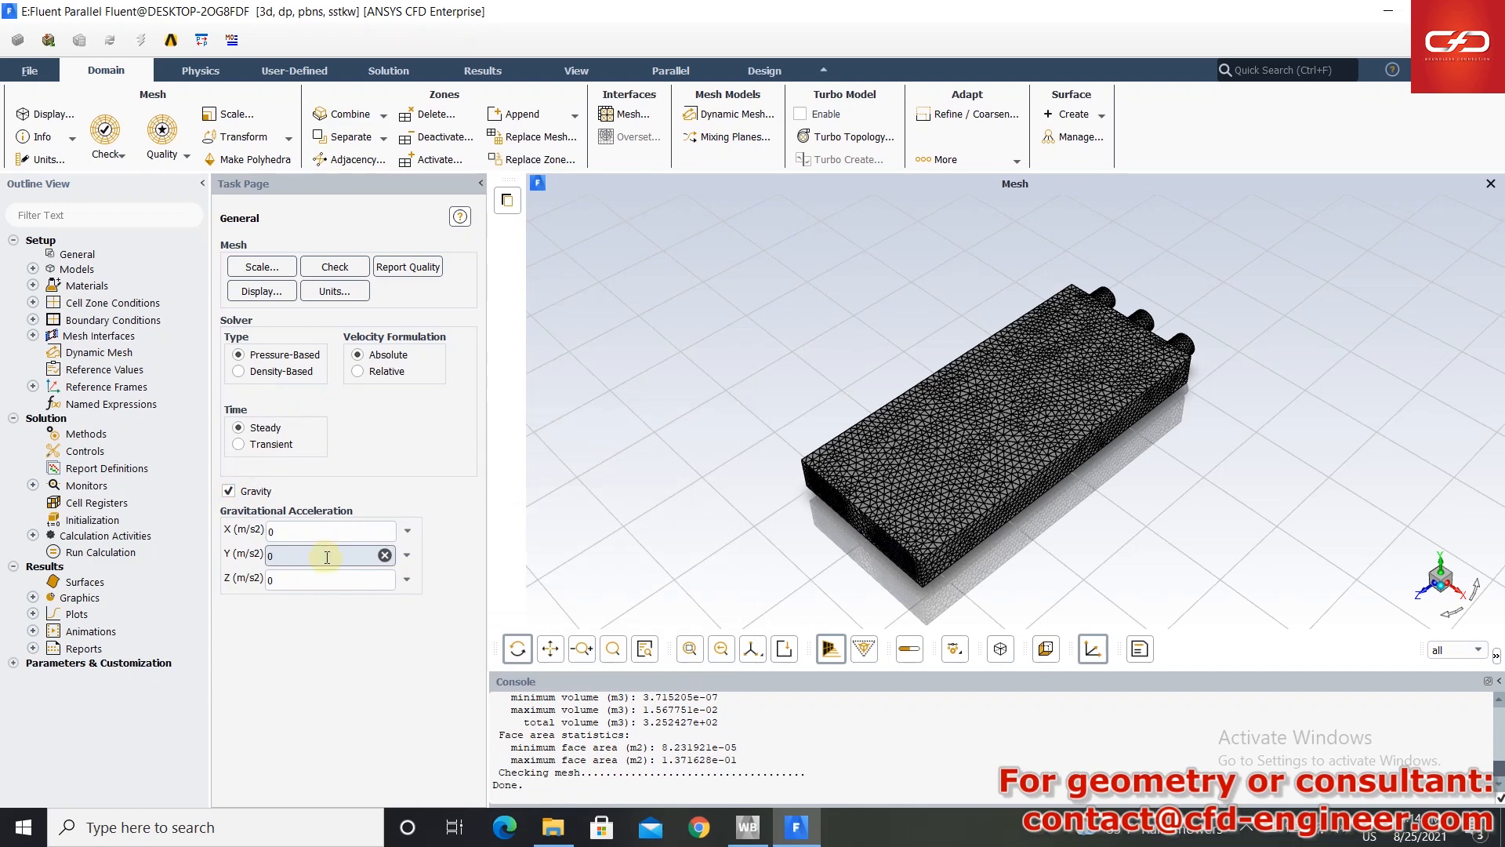
pyautogui.click(327, 556)
pyautogui.write('-9.81')
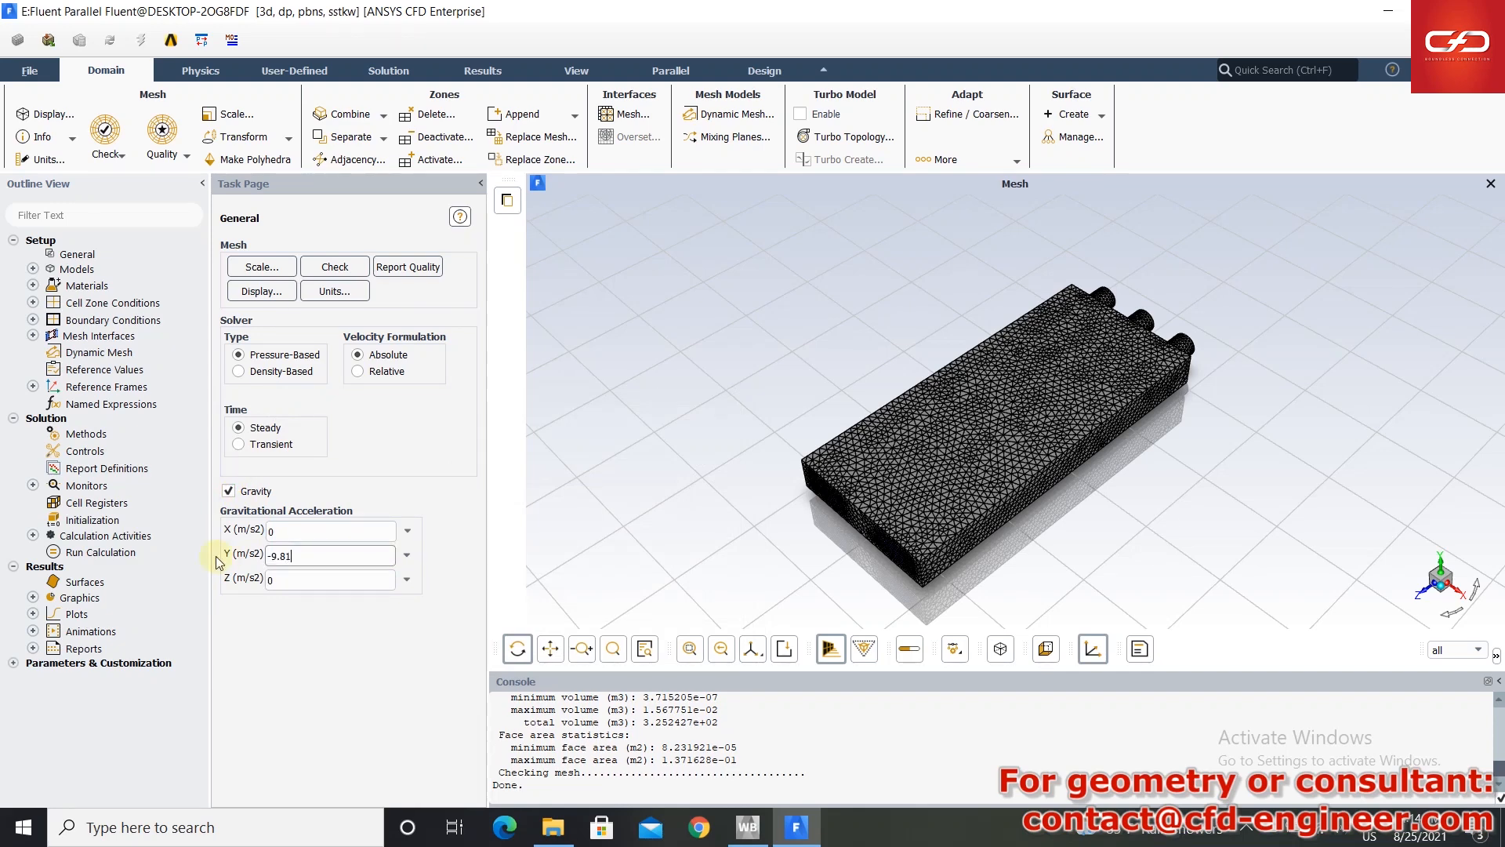
# - Turn on the energy equation and set the viscous model to Realizable k-epsilon
pyautogui.click(32, 268)
pyautogui.rightClick(86, 303)
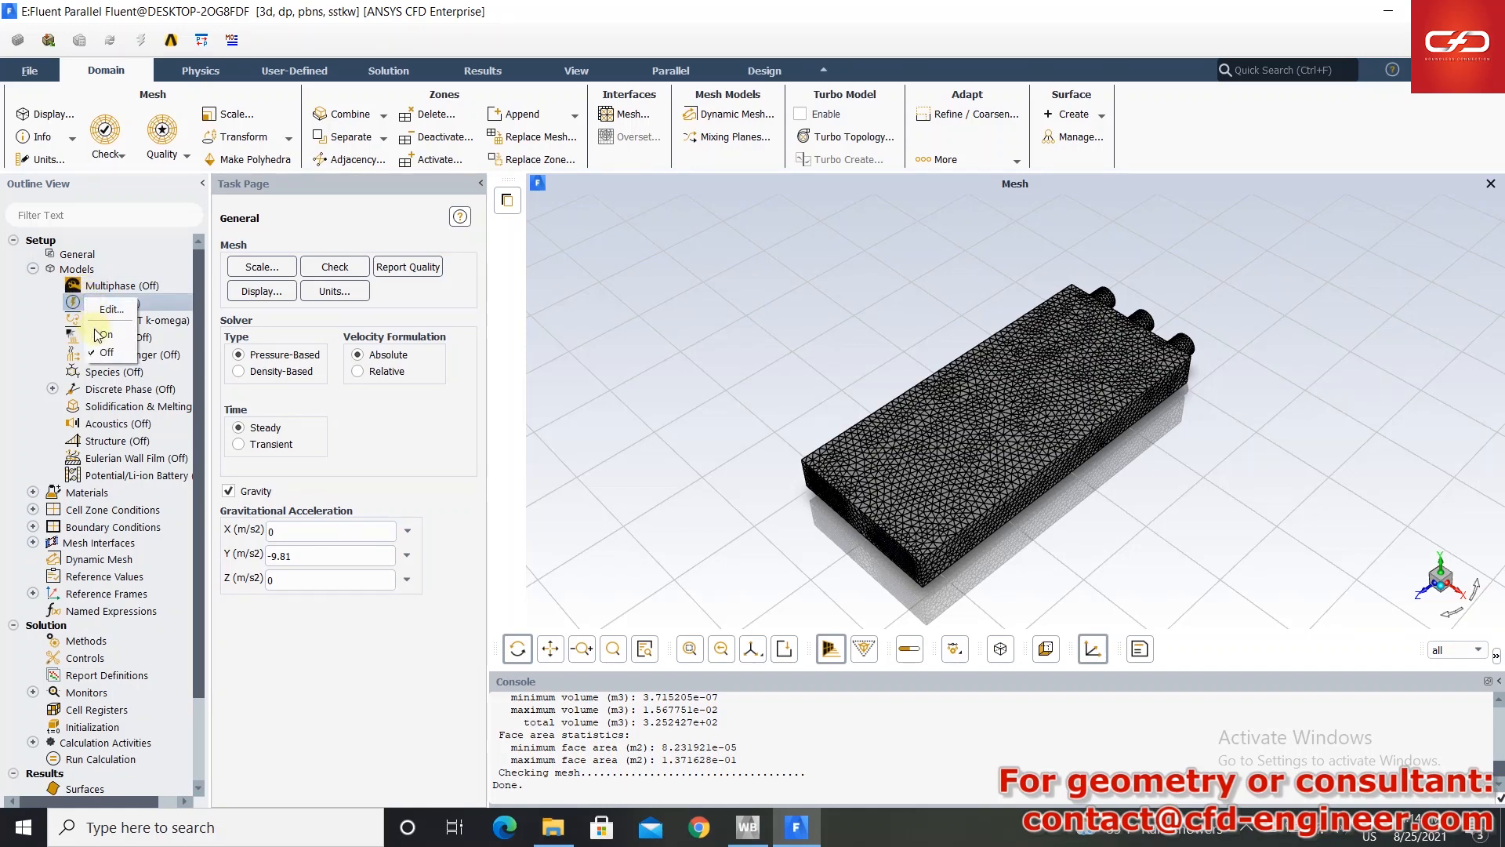
pyautogui.click(93, 329)
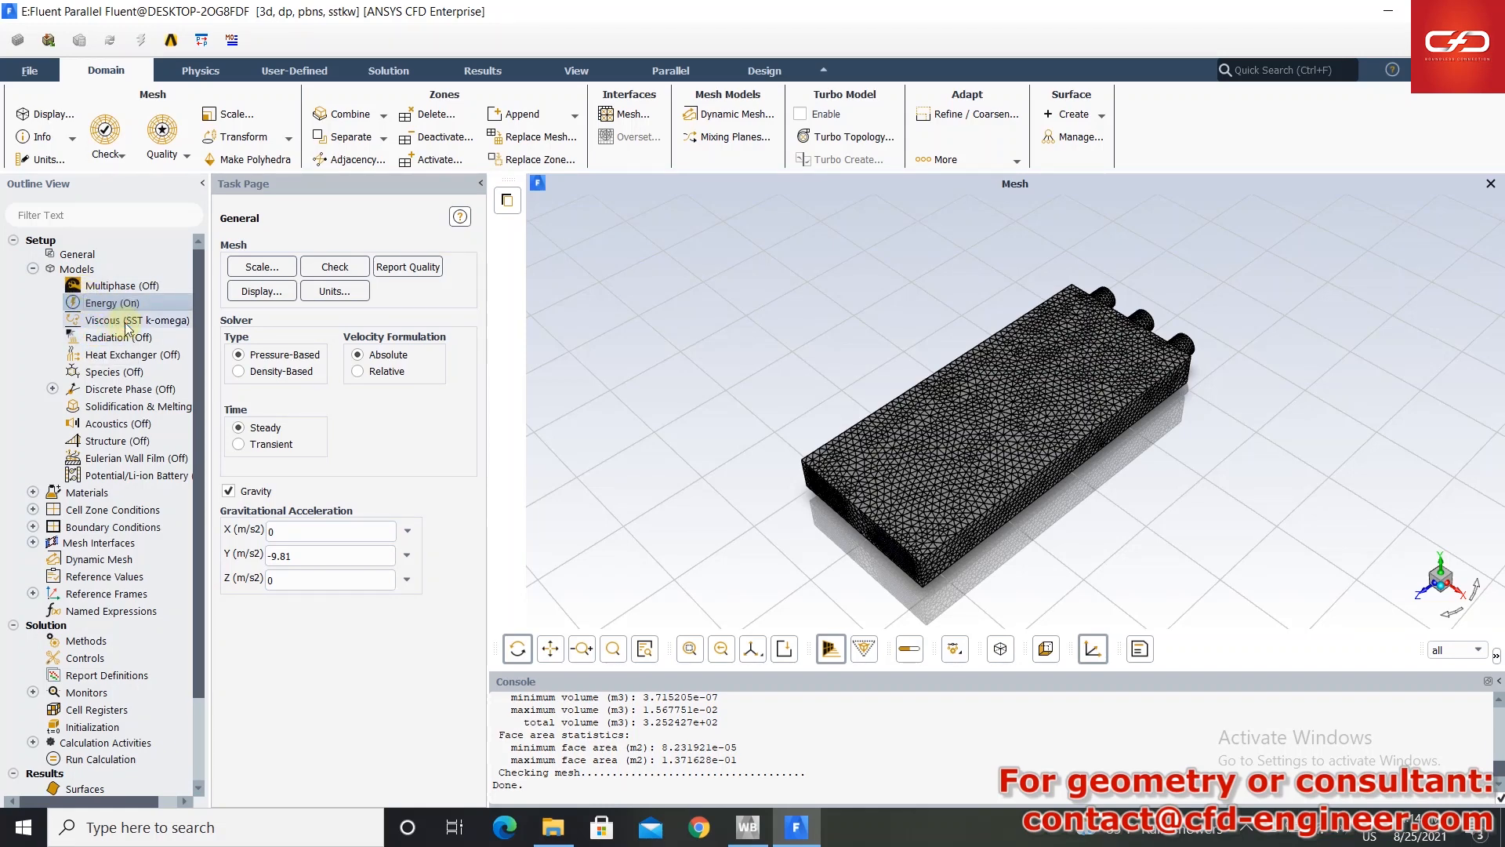
pyautogui.doubleClick(126, 323)
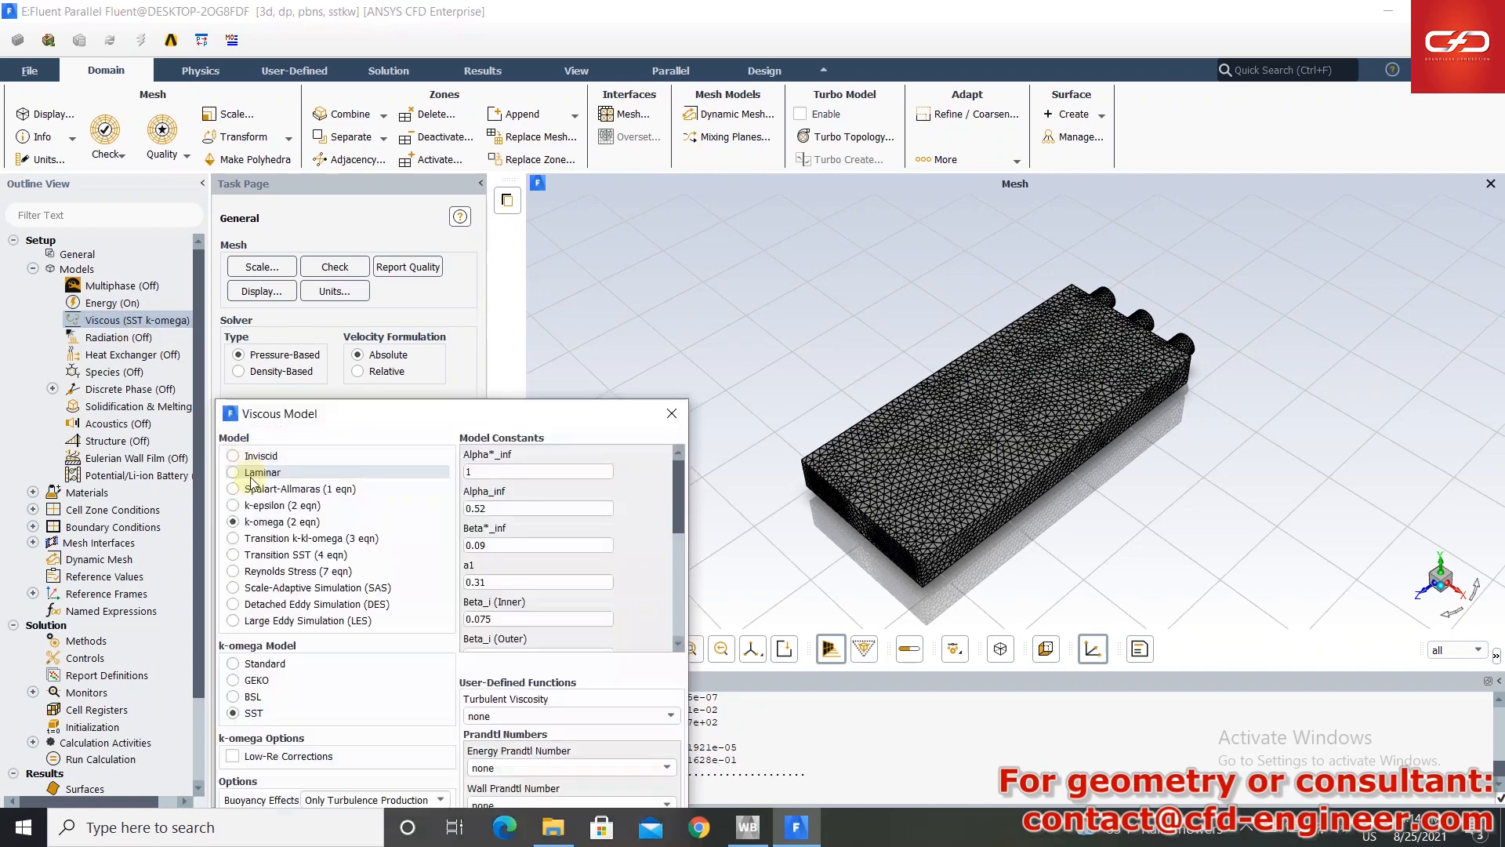
pyautogui.click(266, 506)
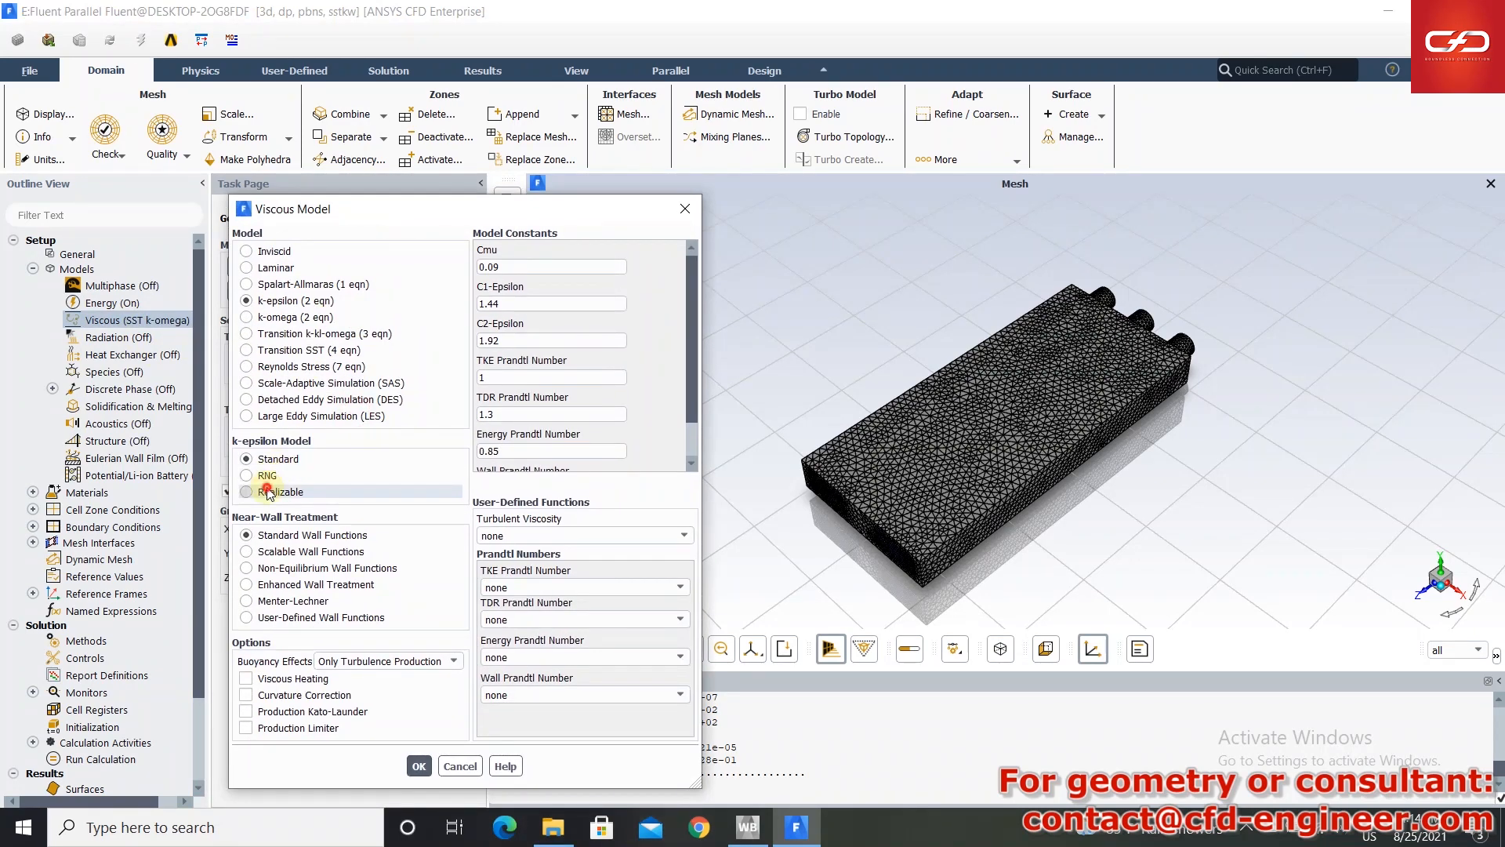
pyautogui.click(419, 750)
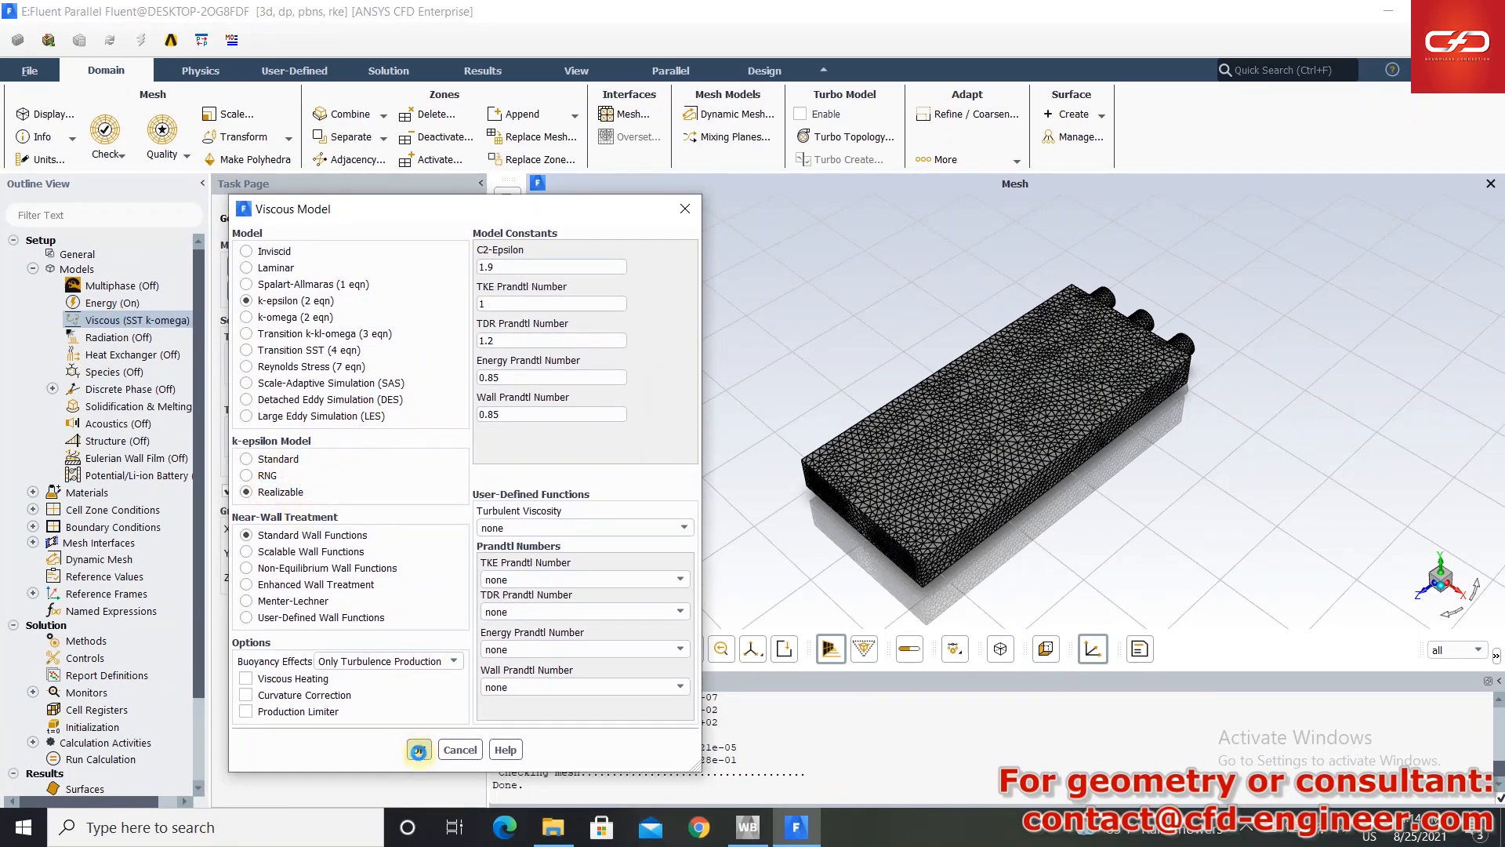
pyautogui.click(32, 268)
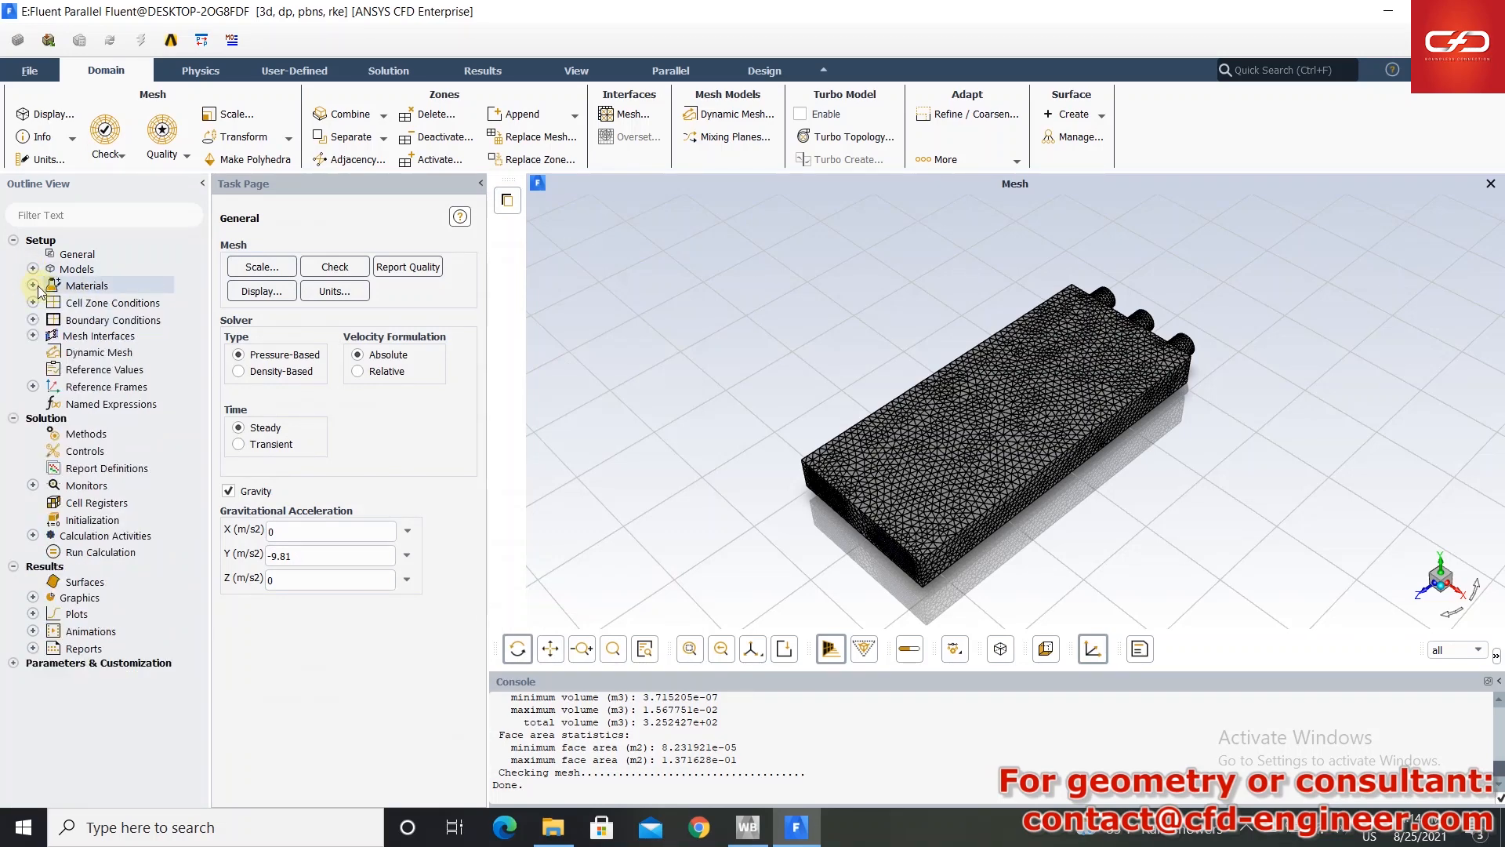
# - Enable frame motion for the rotating_domain_1 cell zone with a rotational speed of 520 rpm
pyautogui.click(35, 287)
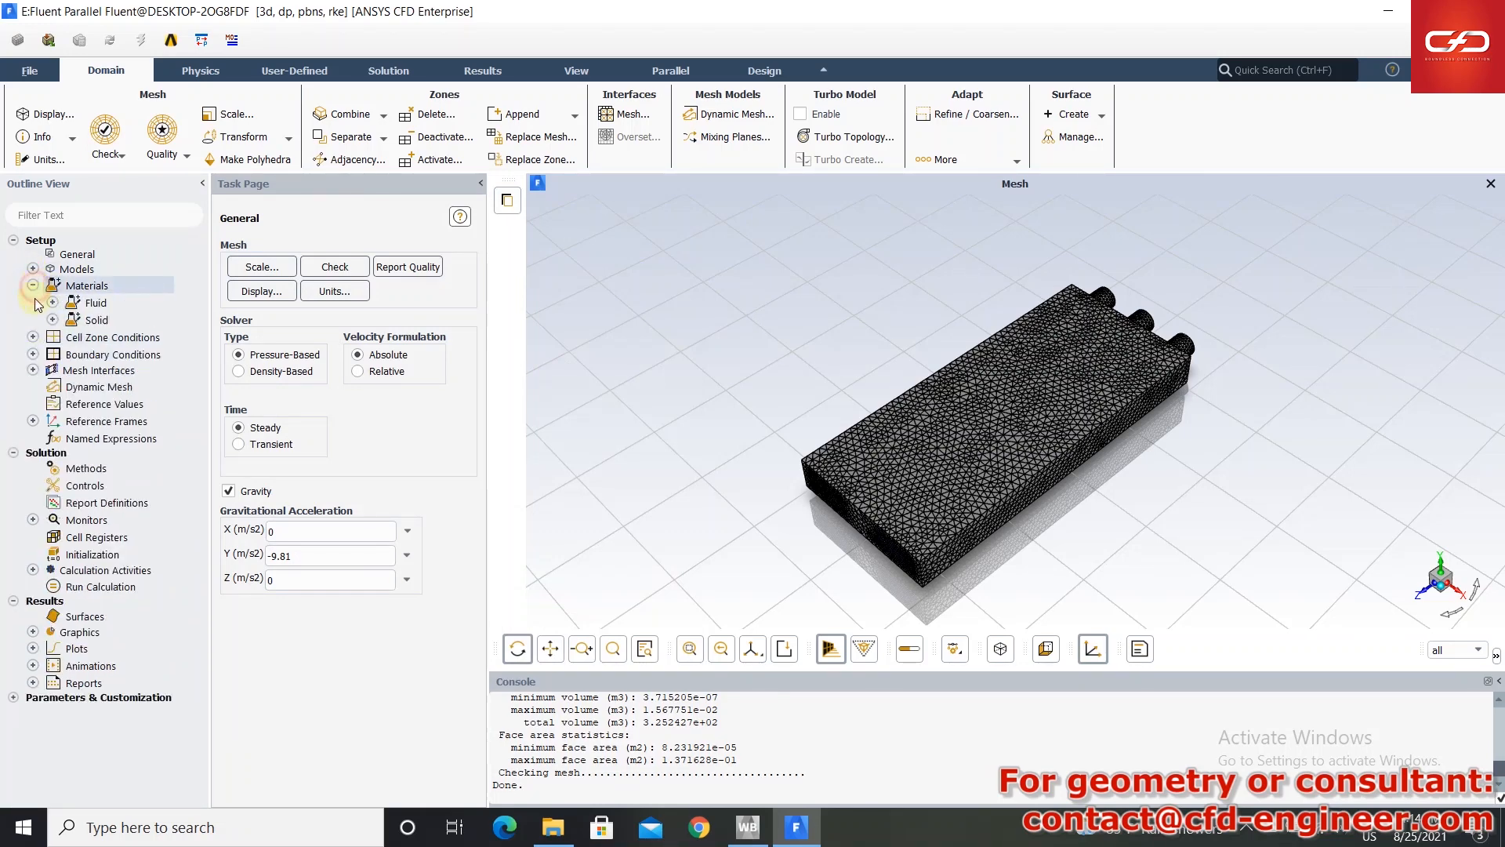
pyautogui.click(32, 284)
pyautogui.click(33, 303)
pyautogui.click(52, 320)
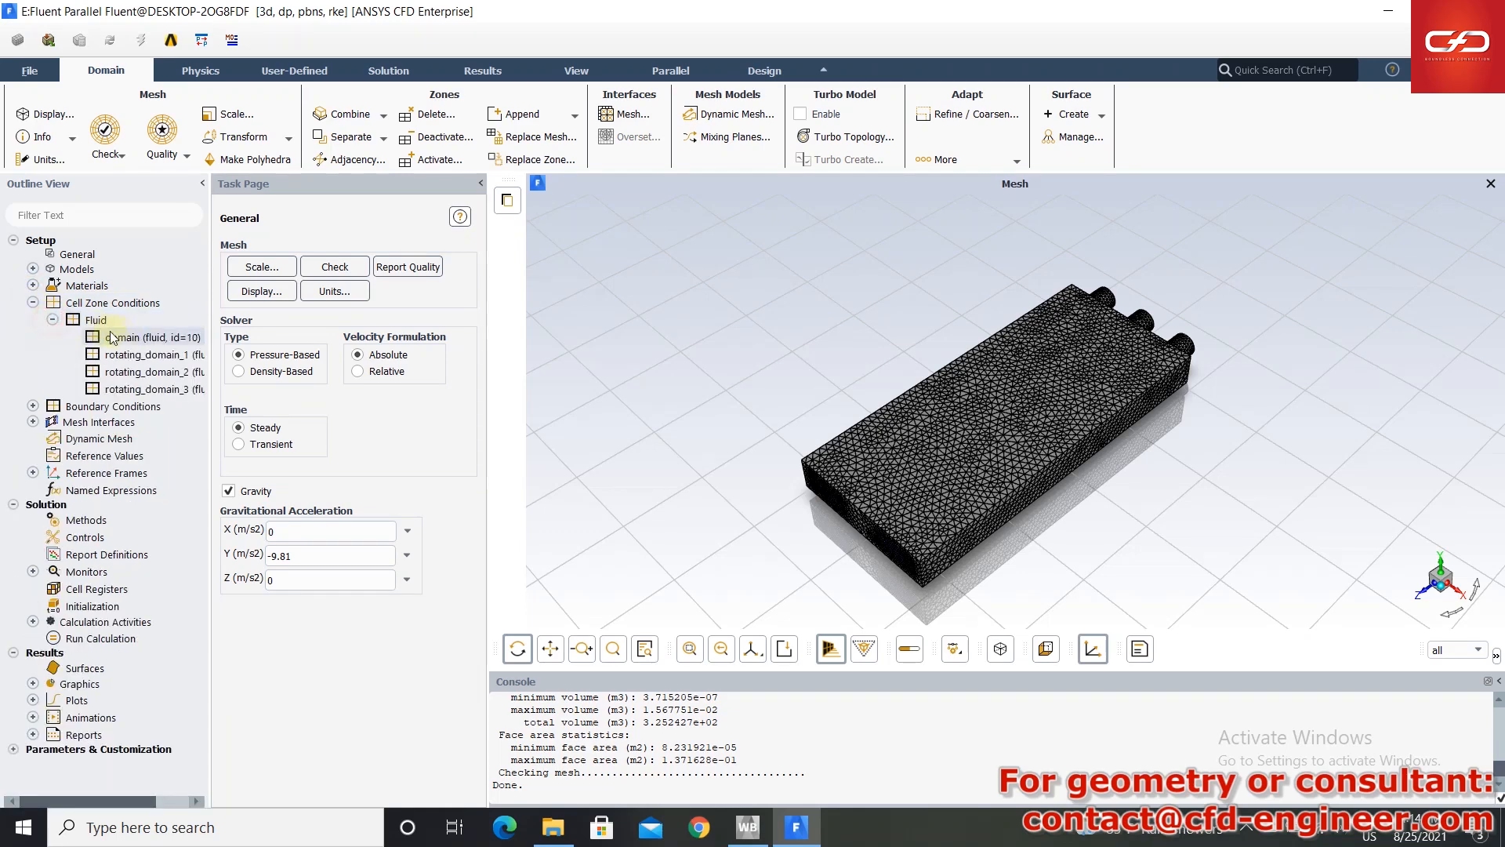
pyautogui.rightClick(149, 360)
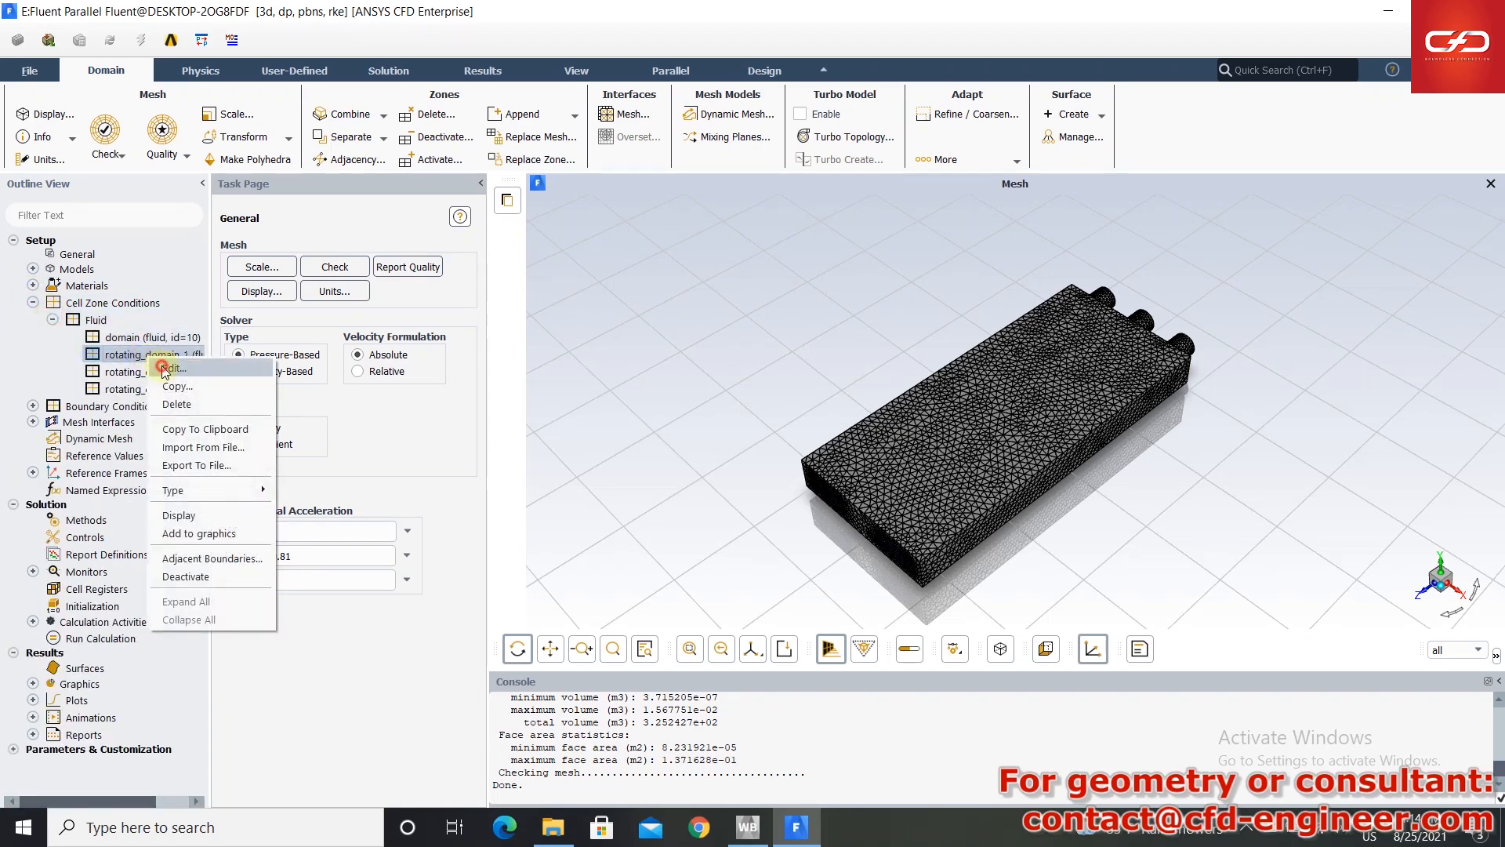
pyautogui.click(168, 368)
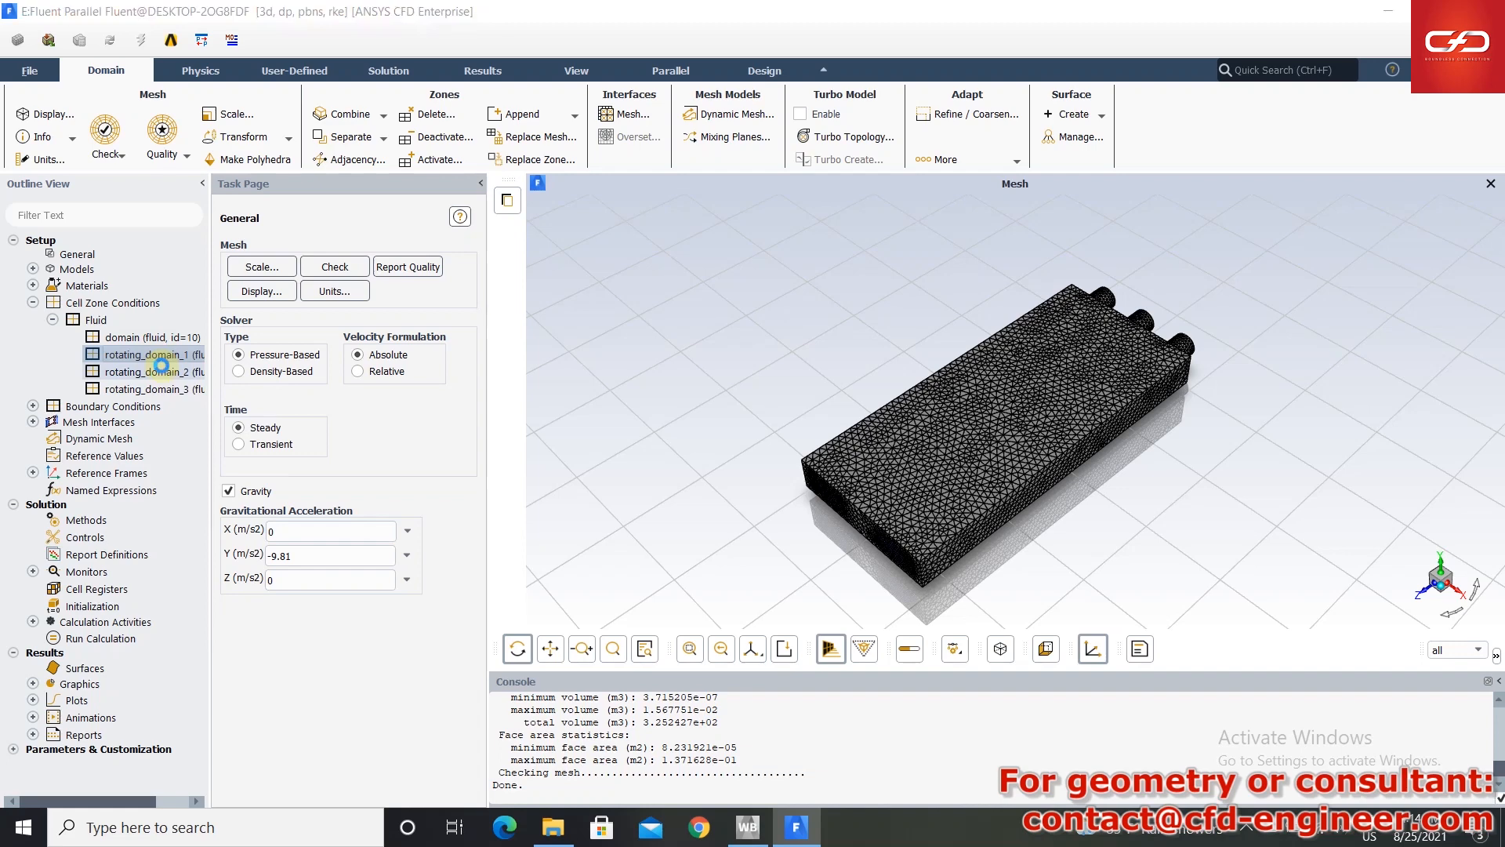
pyautogui.click(266, 499)
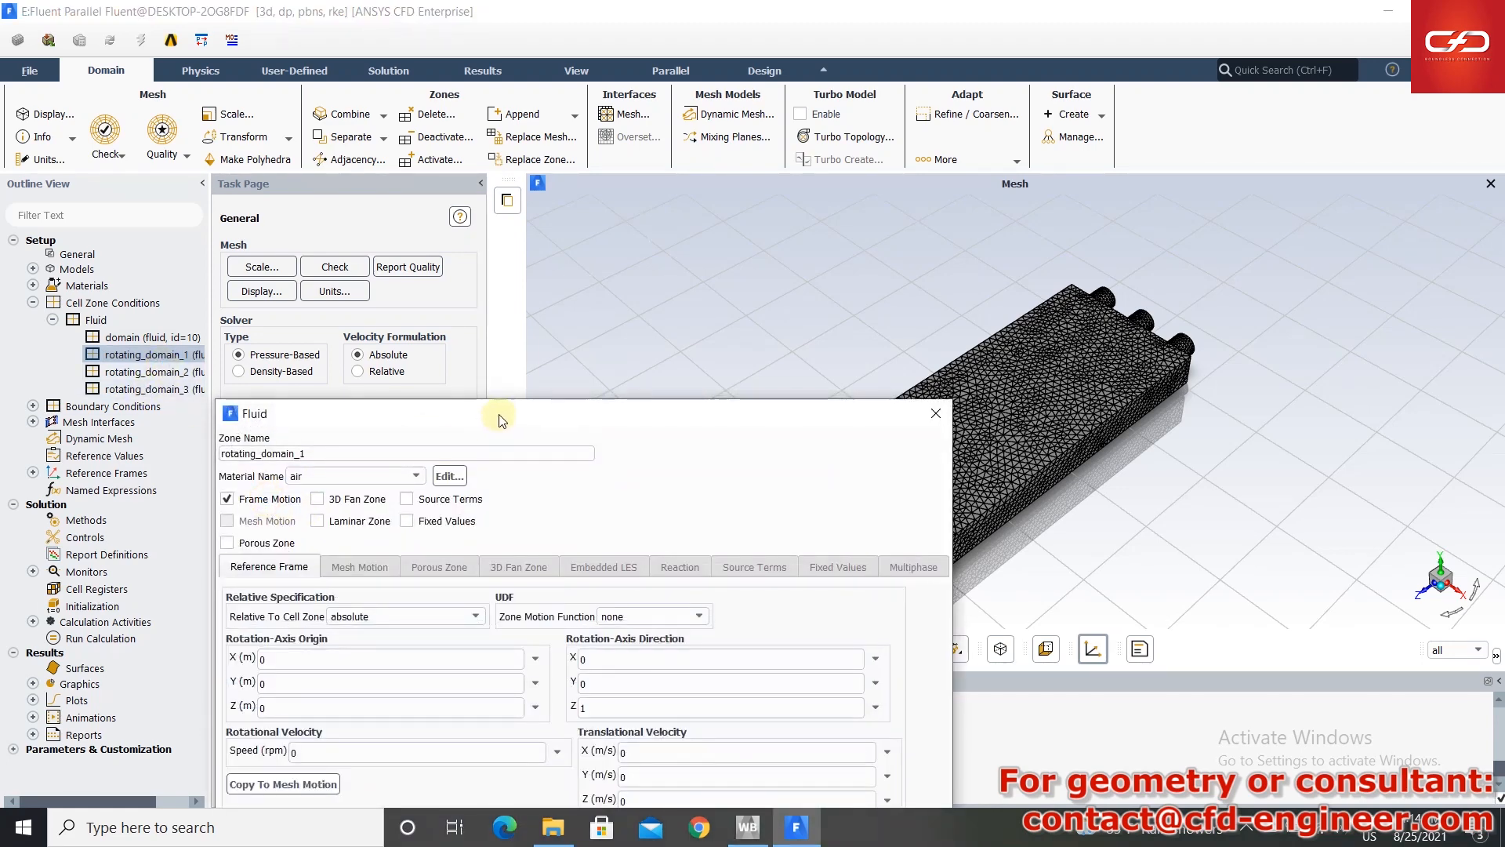
pyautogui.moveTo(499, 416); pyautogui.dragTo(488, 246)
pyautogui.doubleClick(376, 577)
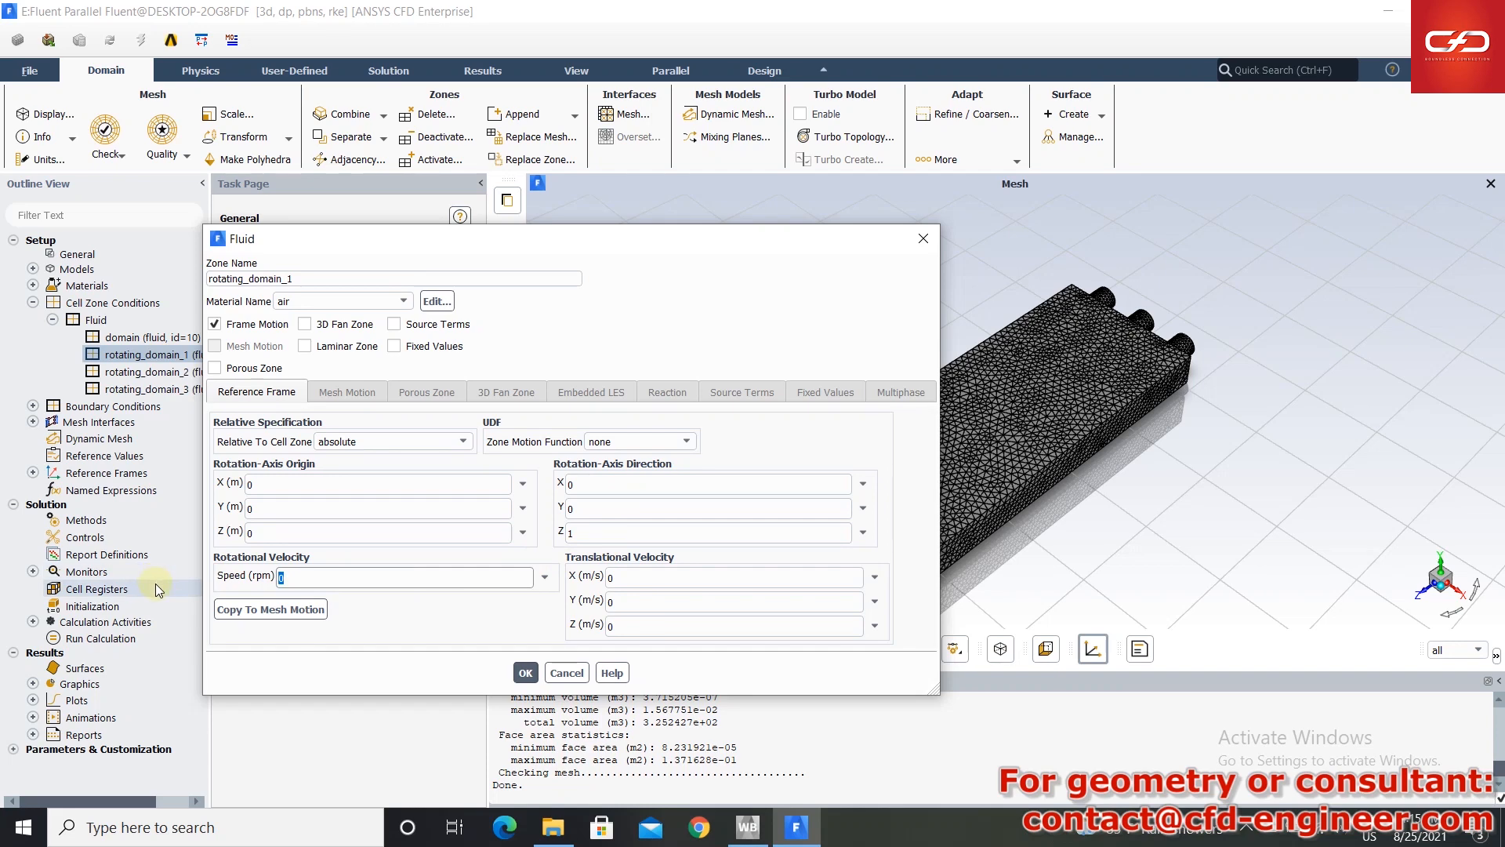
pyautogui.write('520')
pyautogui.click(523, 672)
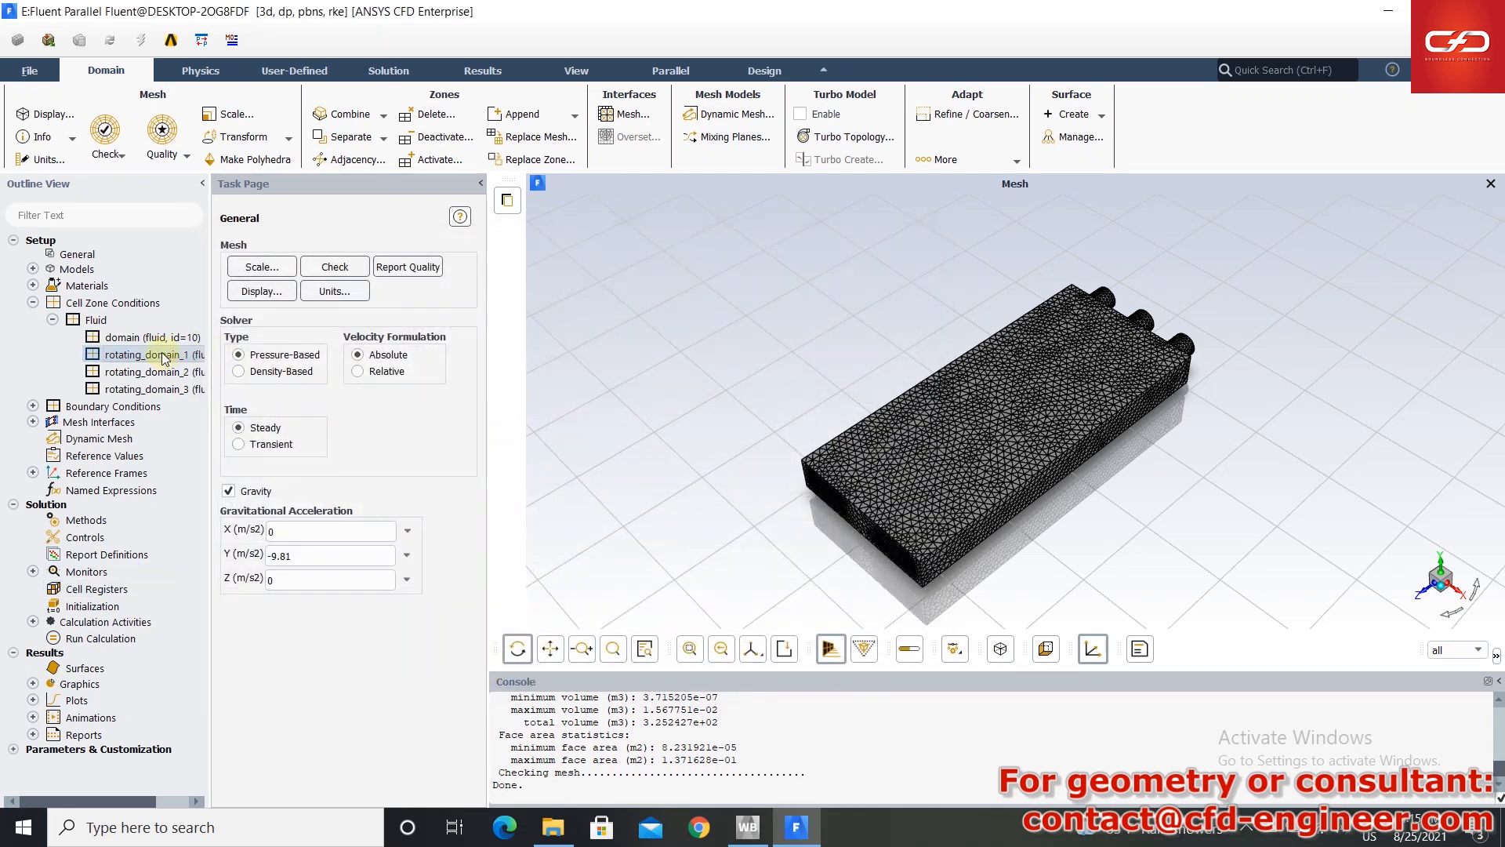
# - Enable frame motion for rotating_domain_2 with a rotation-axis origin X of -3 m and a speed of 520 rpm
pyautogui.click(157, 372)
pyautogui.rightClick(149, 374)
pyautogui.click(171, 382)
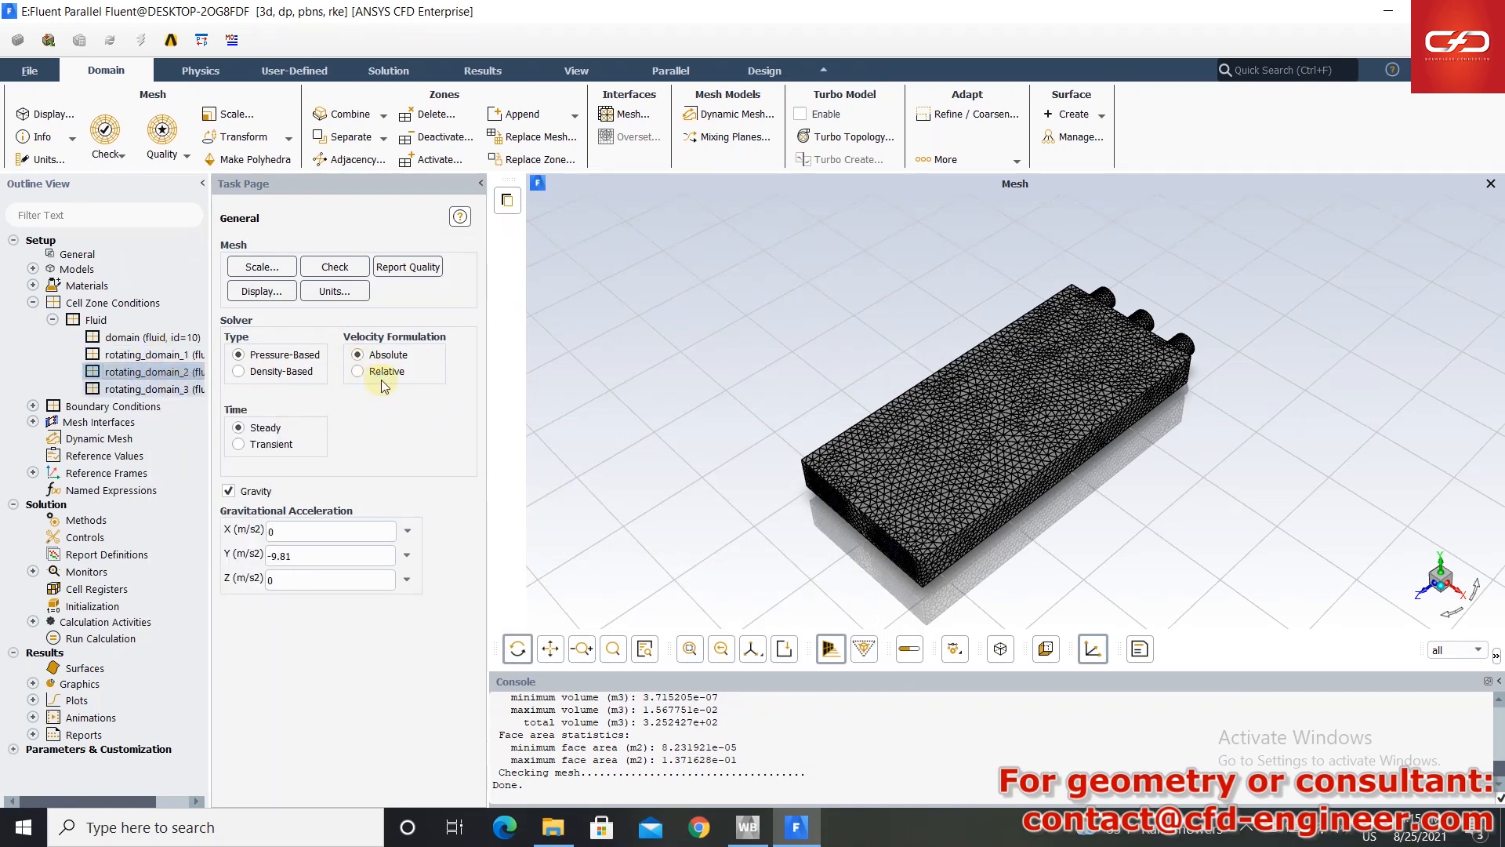
pyautogui.click(255, 500)
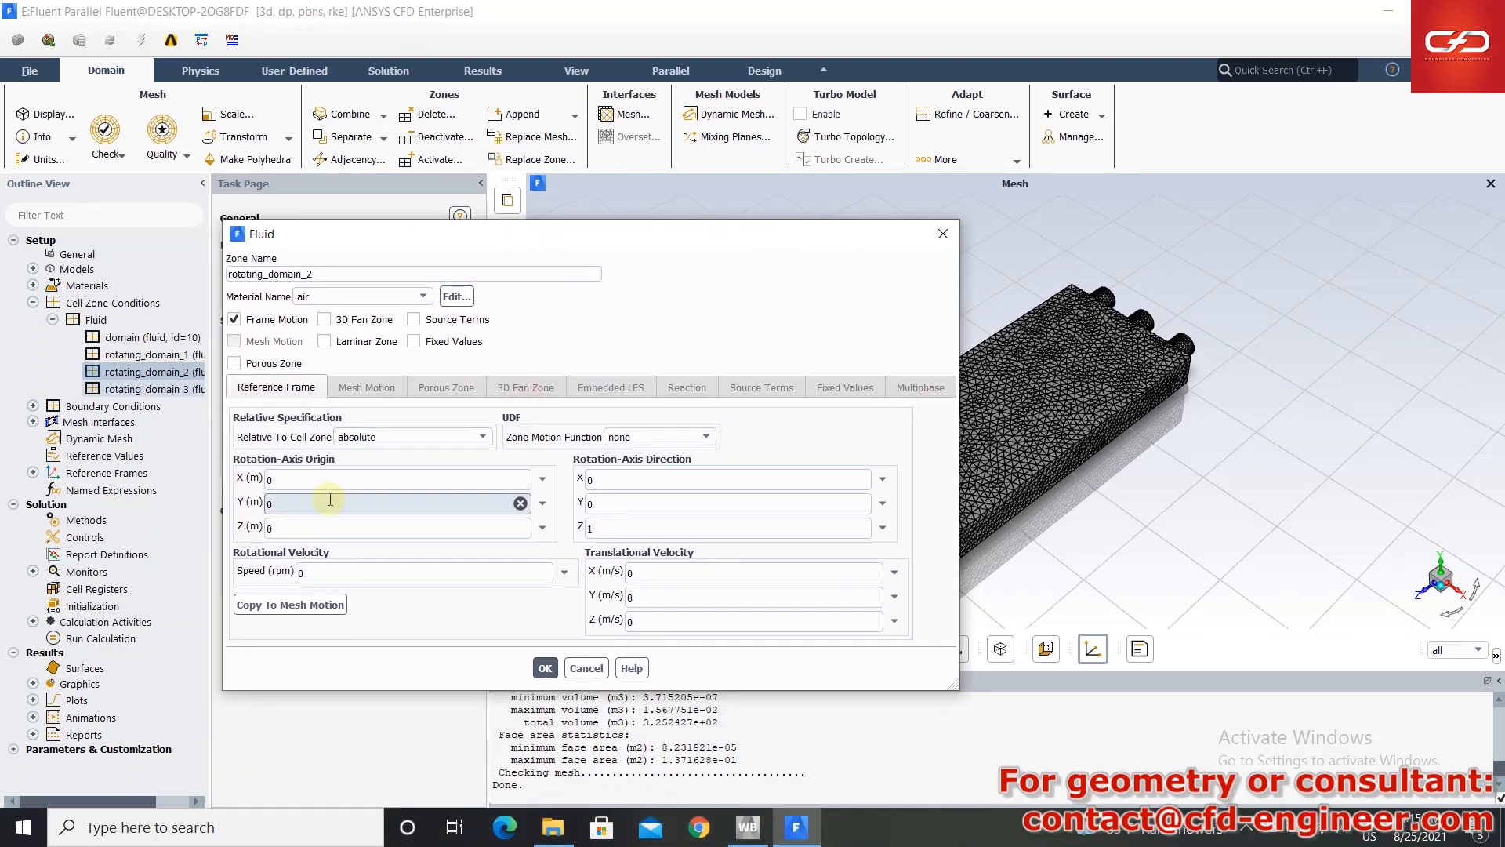
pyautogui.doubleClick(313, 480)
pyautogui.write('-3')
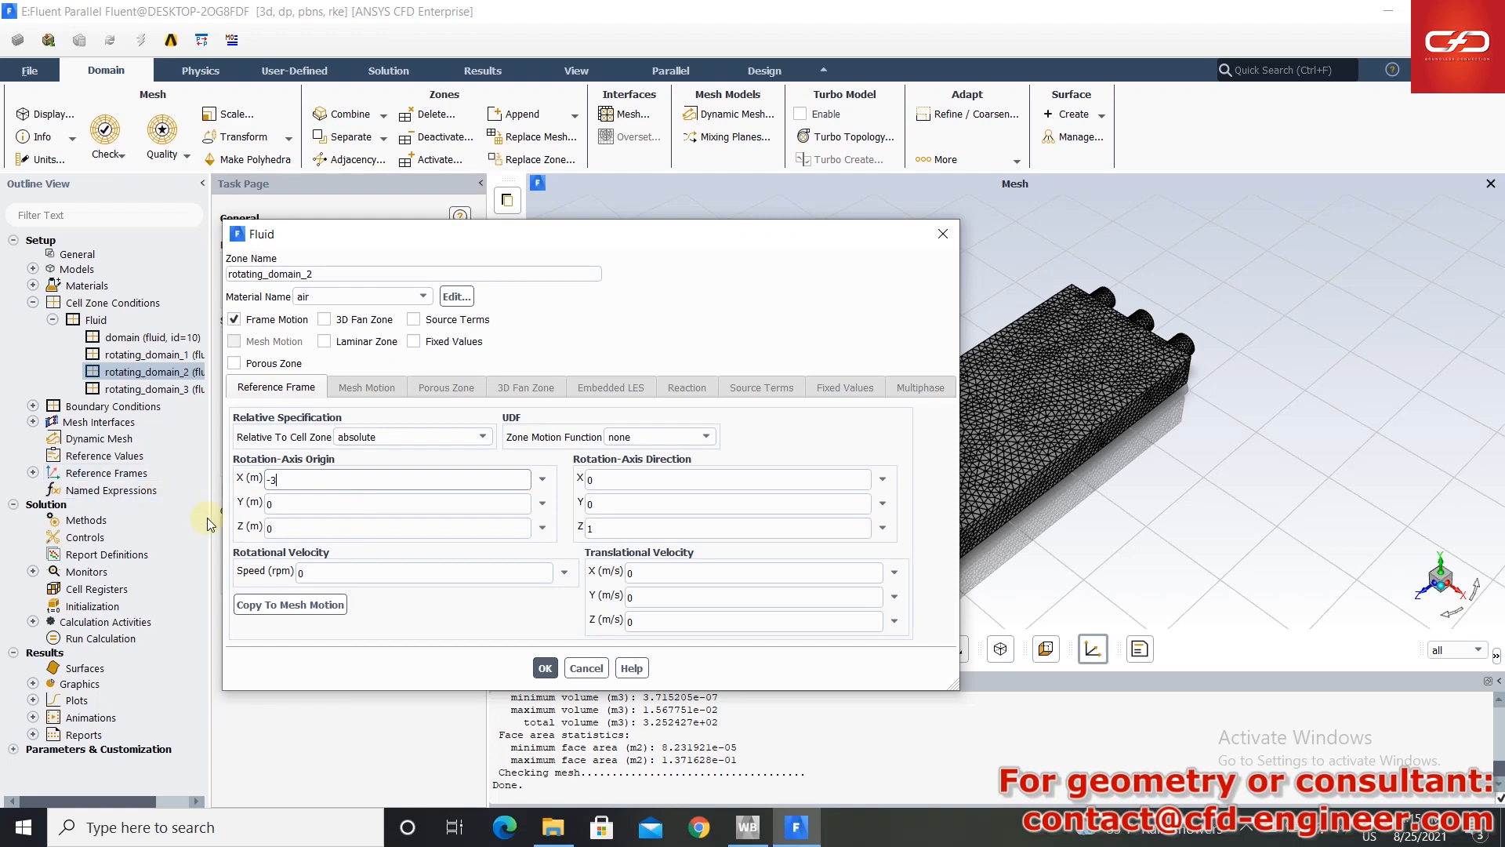
pyautogui.doubleClick(423, 576)
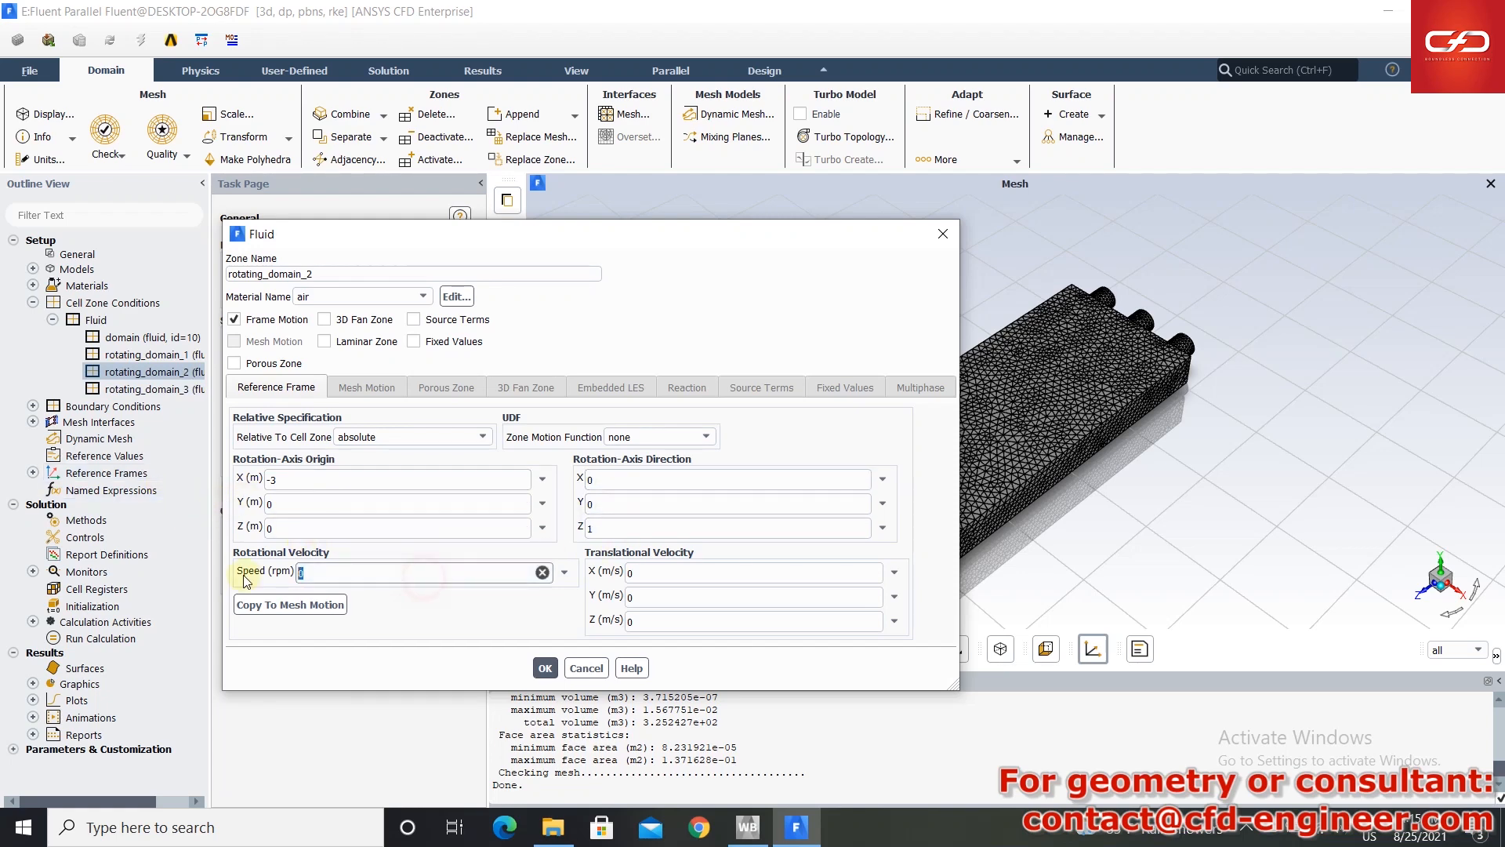
pyautogui.click(541, 667)
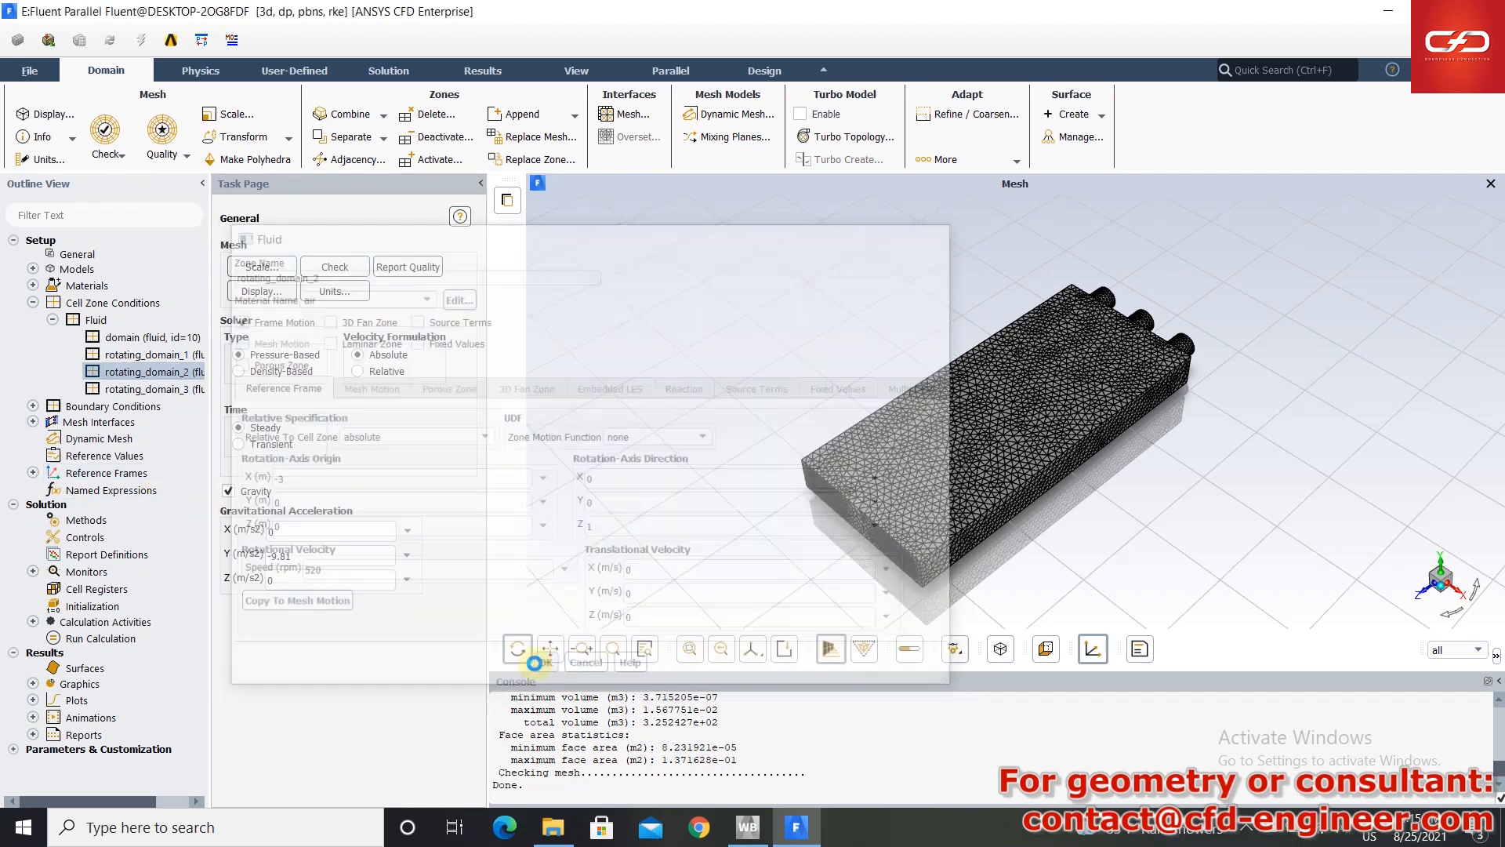
# - Enable frame motion for rotating_domain_3, set its rotation-axis origin X to -6 m, and enter its rotational speed
pyautogui.click(174, 391)
pyautogui.rightClick(174, 391)
pyautogui.click(203, 403)
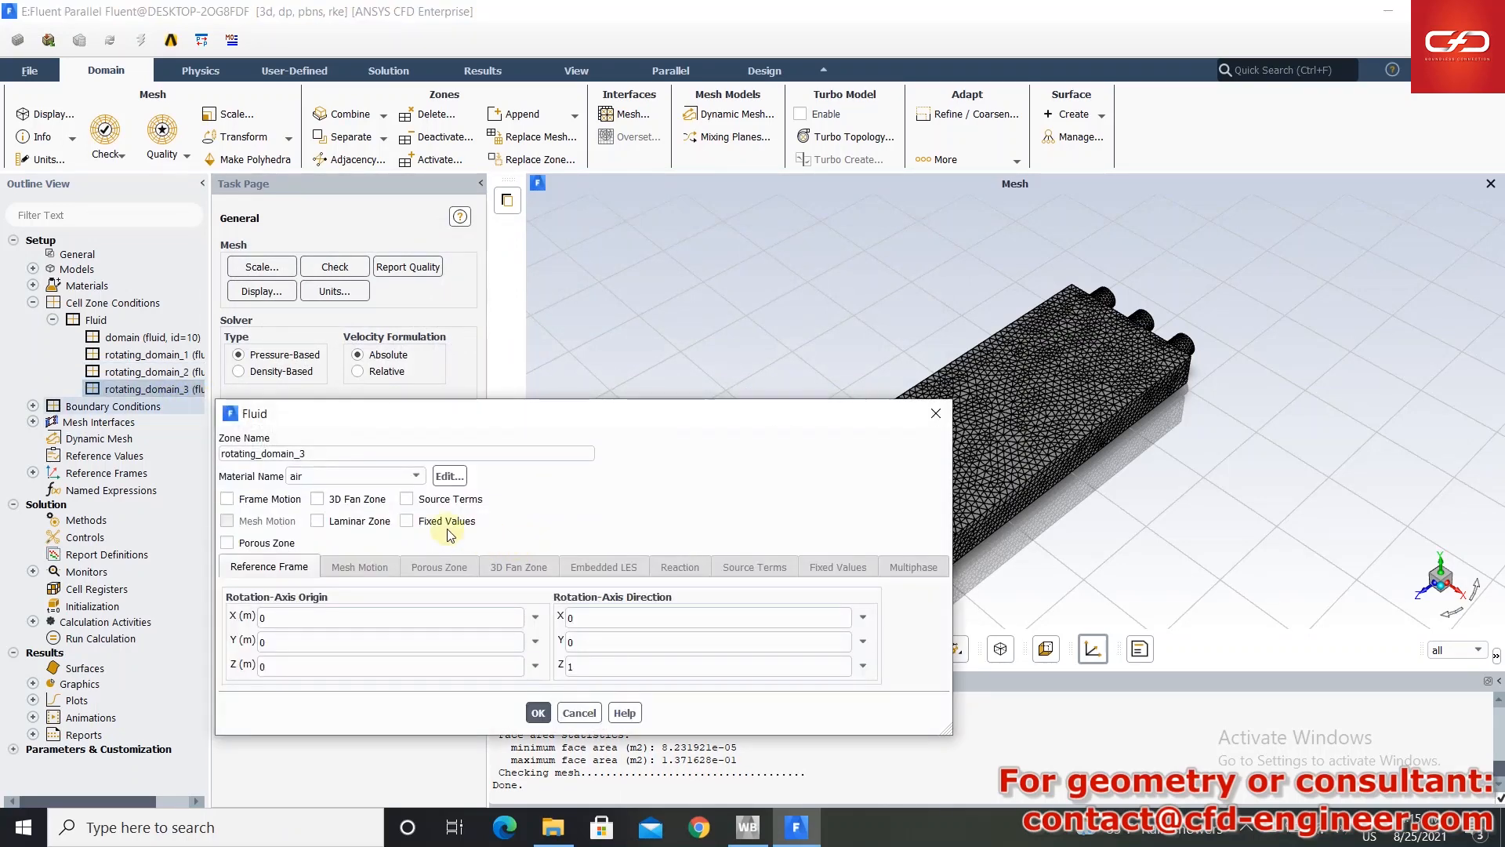
pyautogui.click(252, 501)
pyautogui.click(336, 662)
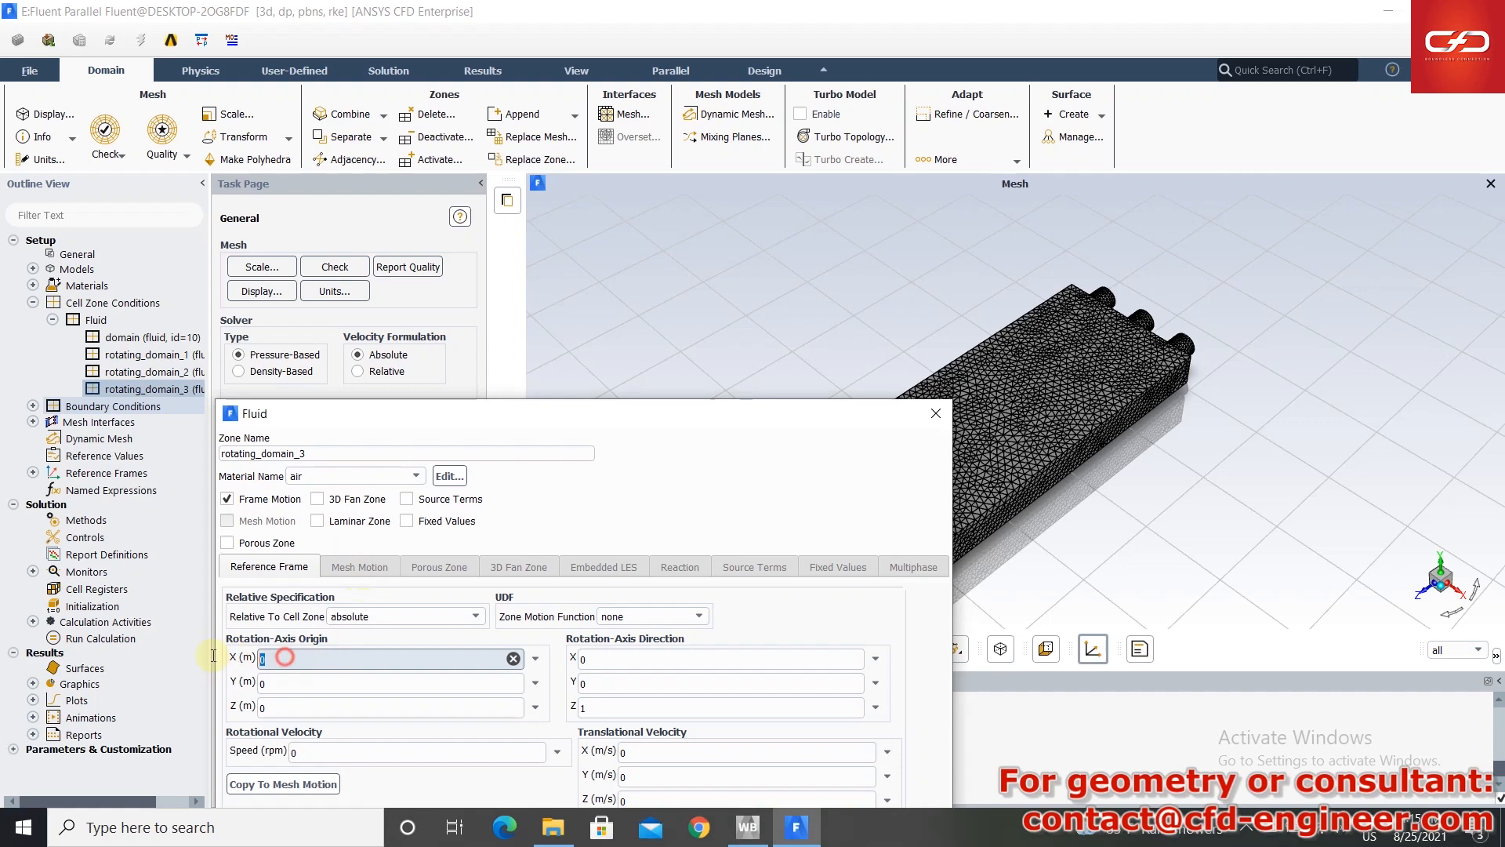
pyautogui.write('-6')
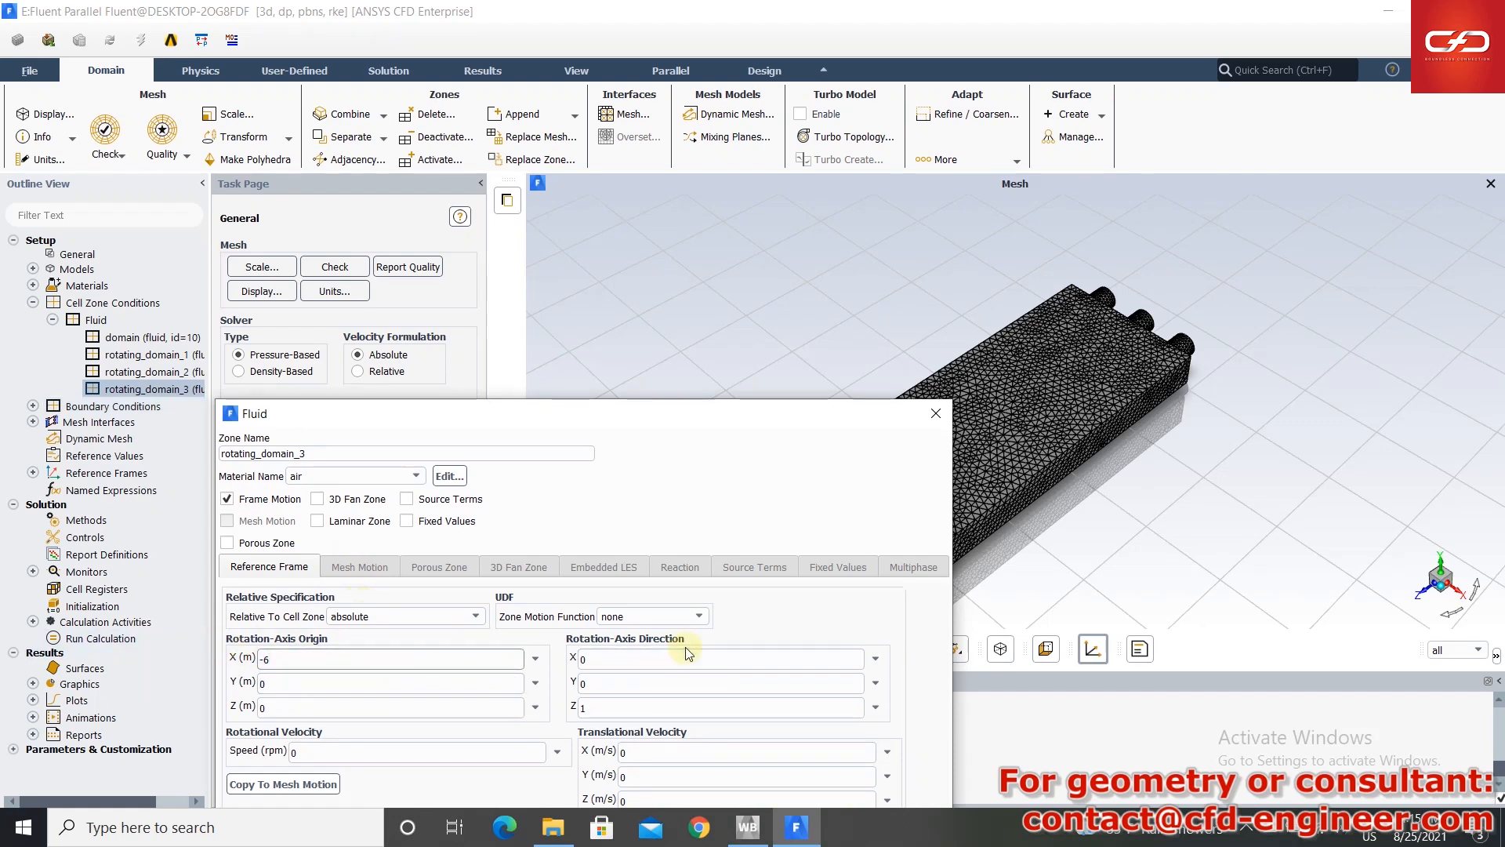
pyautogui.moveTo(703, 427); pyautogui.dragTo(743, 251)
pyautogui.click(393, 578)
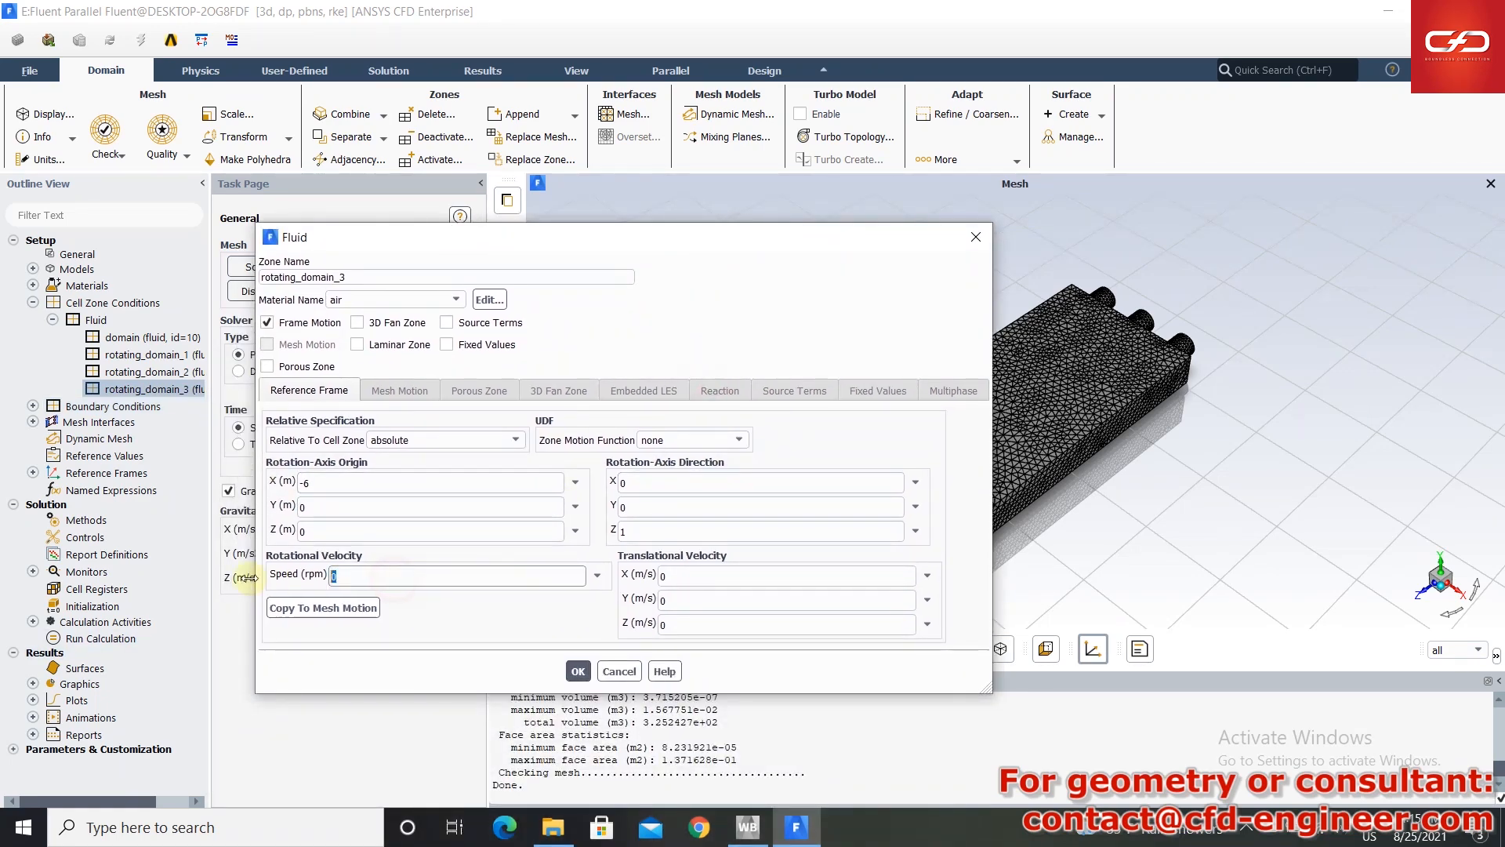
pyautogui.click(577, 672)
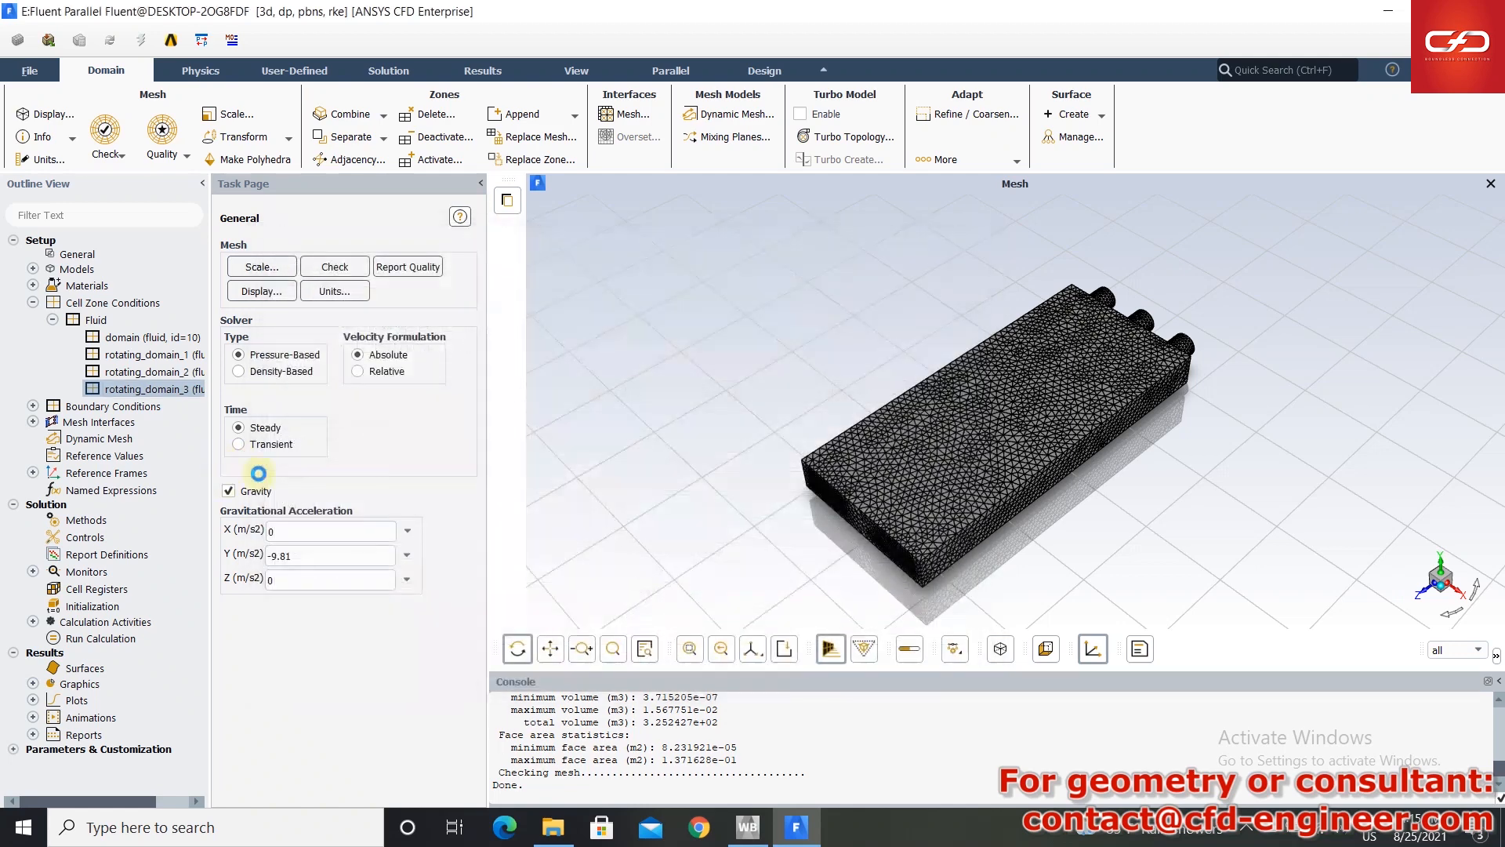
# - Enable the specified operating density in the boundary conditions' operating conditions
pyautogui.click(35, 304)
pyautogui.click(34, 320)
pyautogui.doubleClick(69, 321)
pyautogui.click(367, 704)
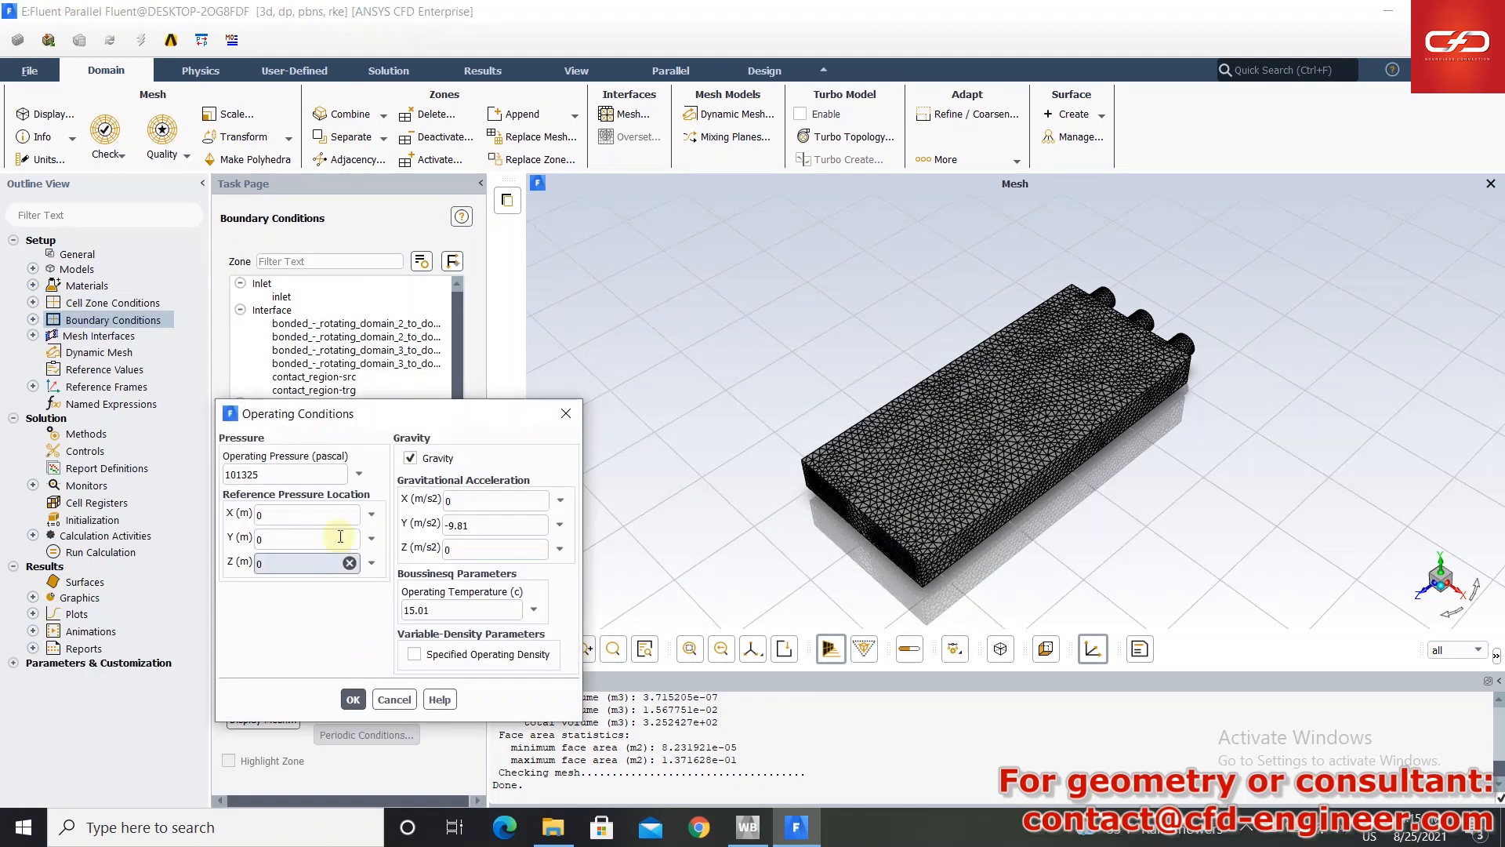
pyautogui.click(413, 655)
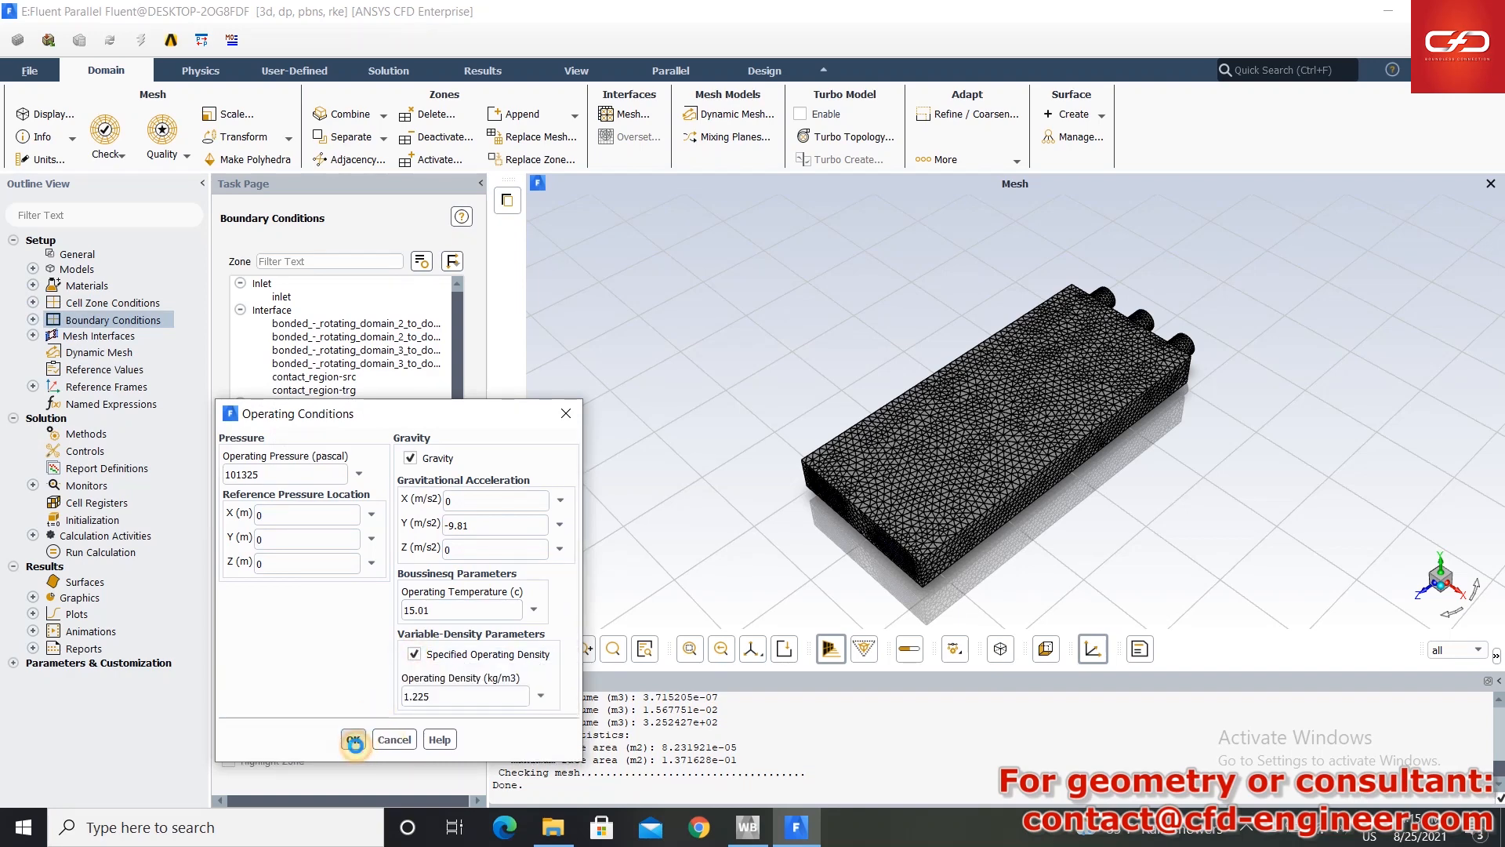
pyautogui.click(354, 741)
# - Change the inlet boundary type to pressure-inlet and set its total temperature
pyautogui.click(33, 320)
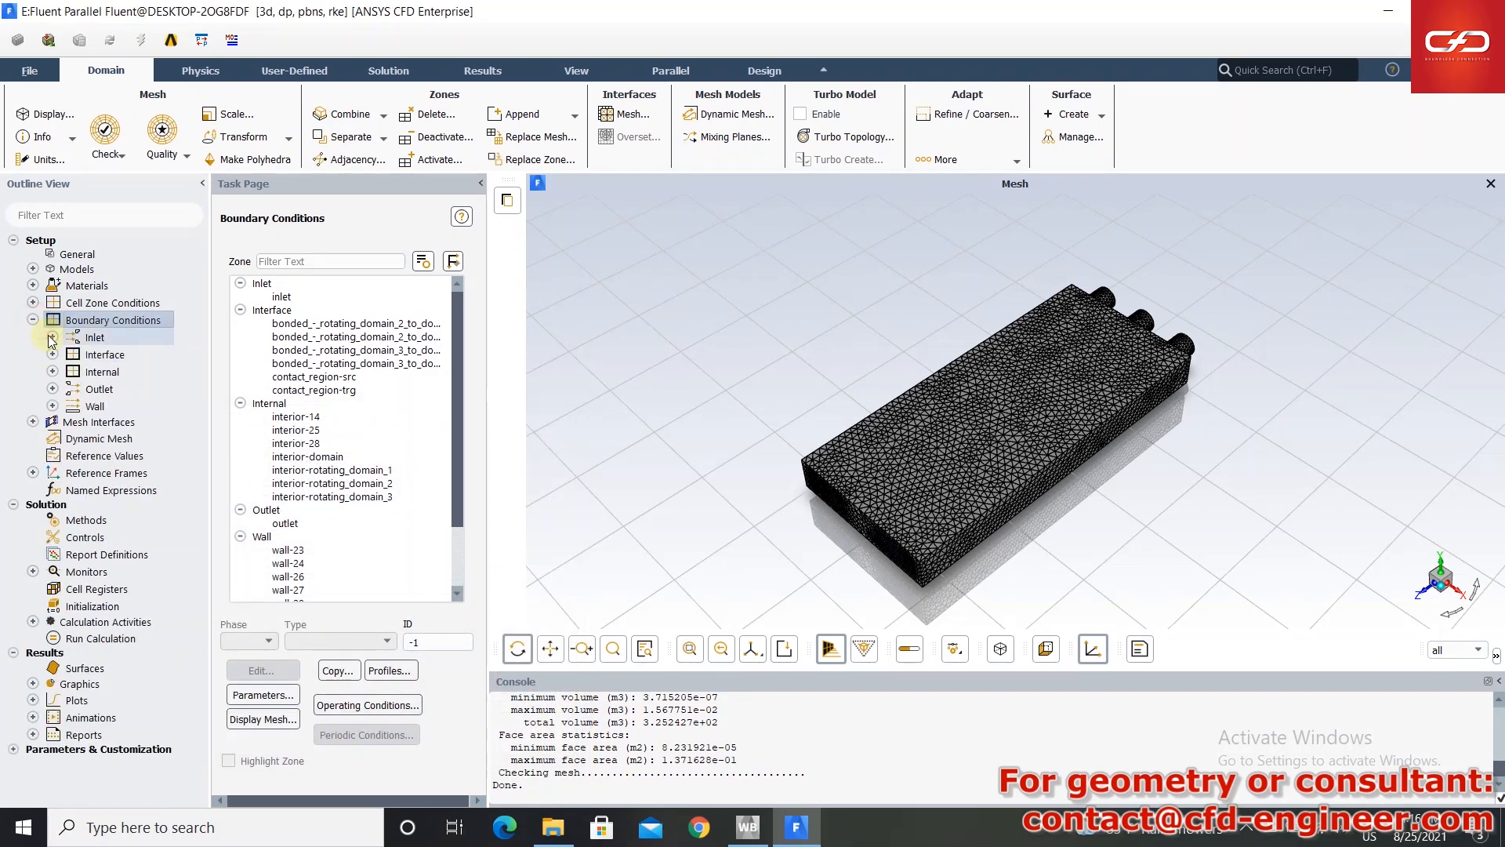
pyautogui.click(52, 337)
pyautogui.click(128, 357)
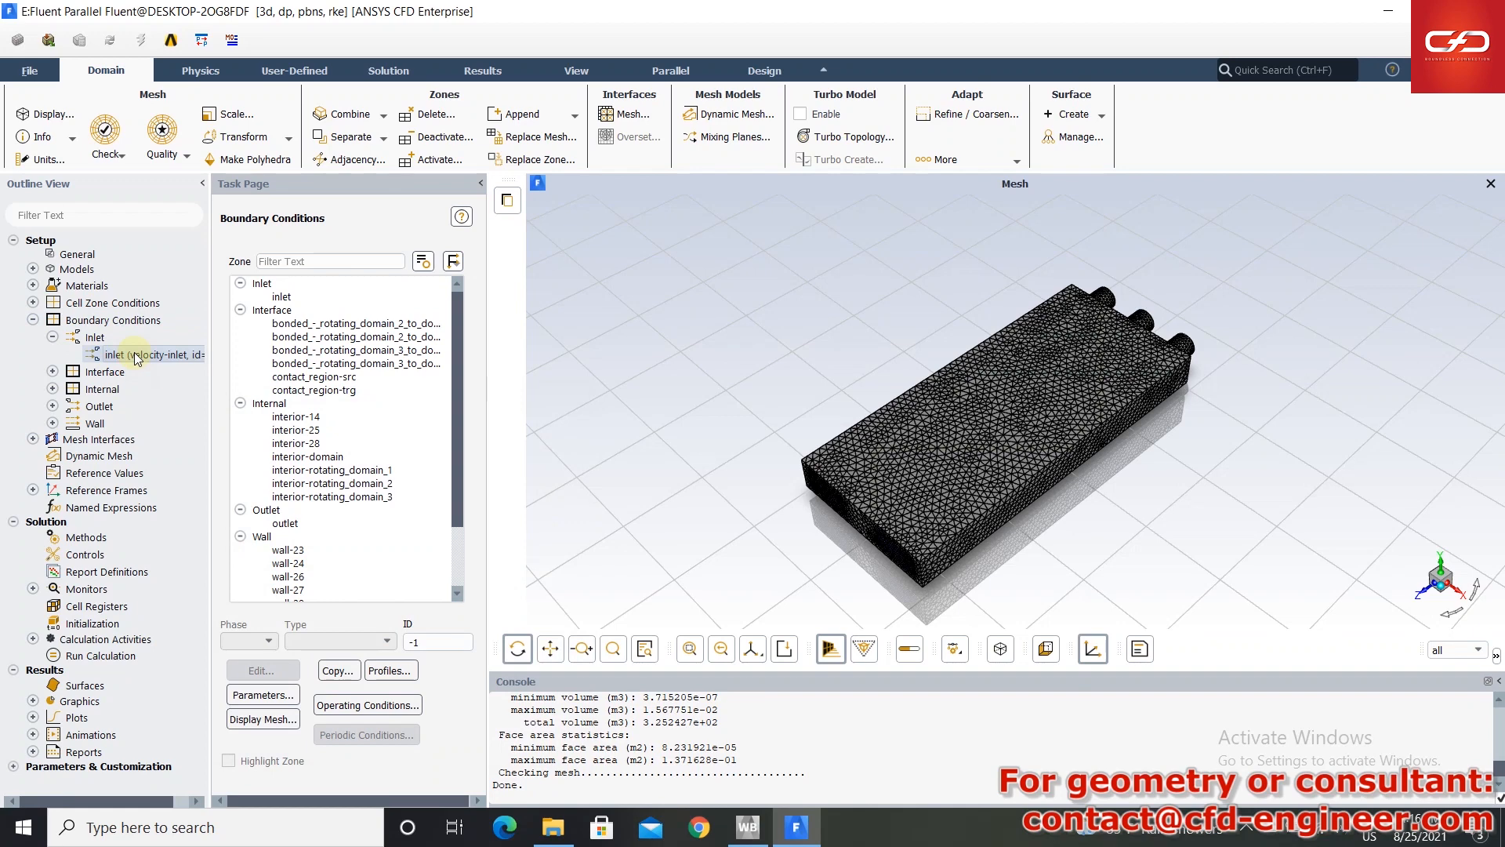
pyautogui.rightClick(129, 357)
pyautogui.moveTo(200, 468)
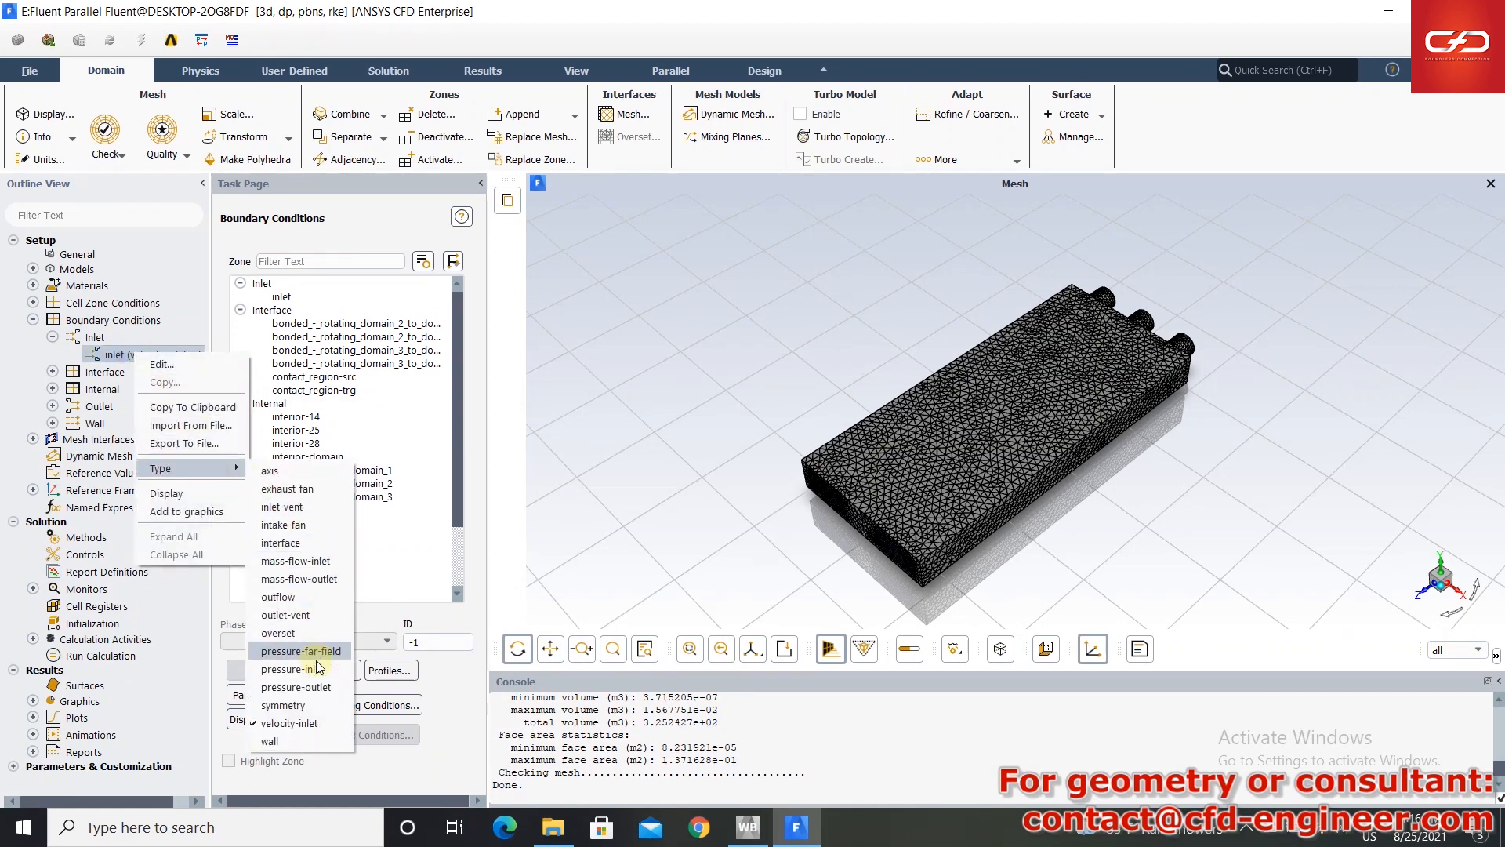
pyautogui.click(292, 669)
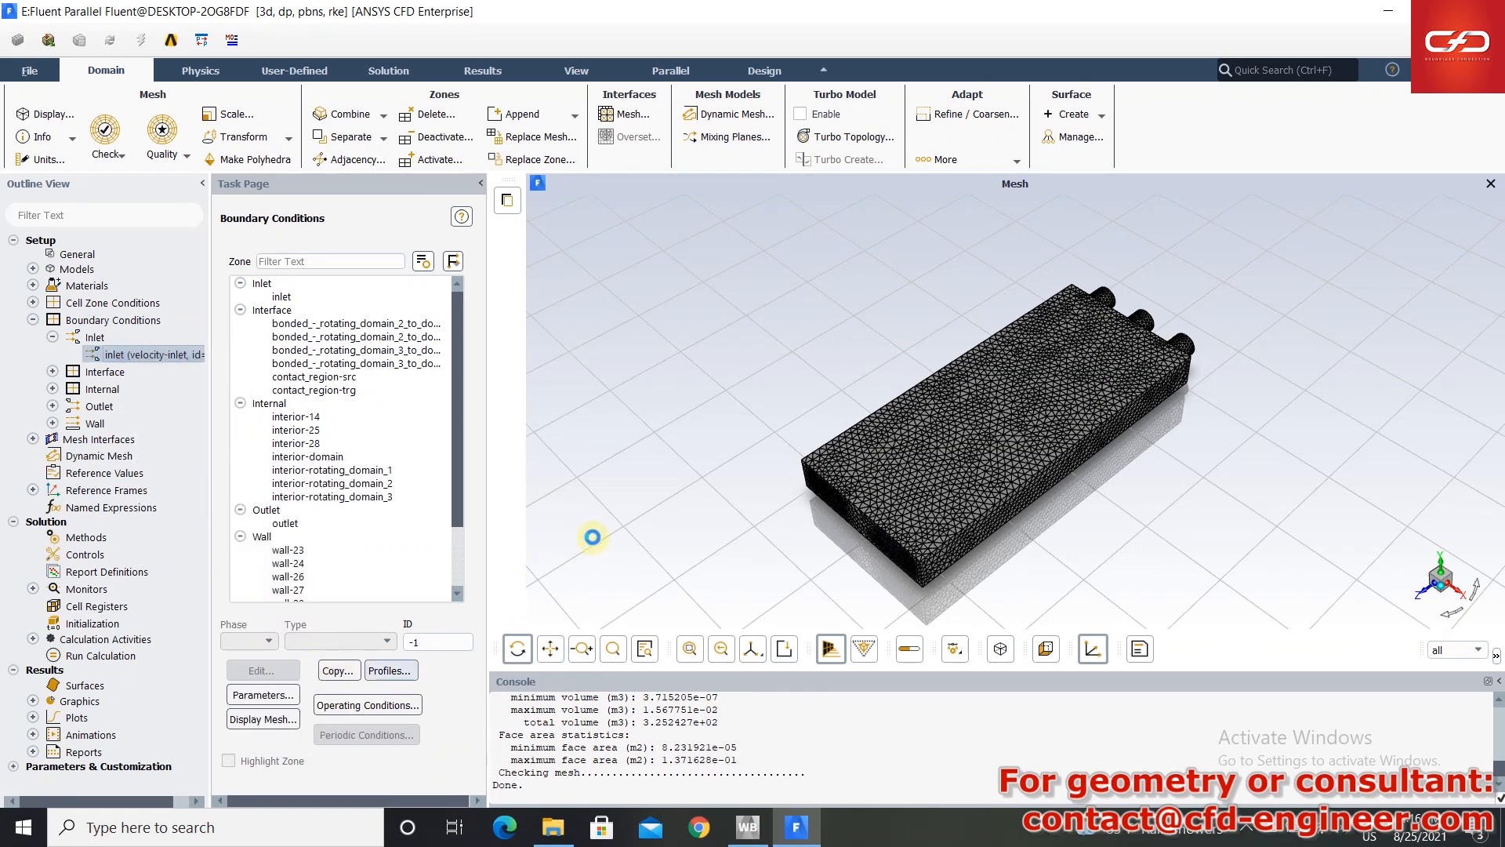
pyautogui.click(338, 482)
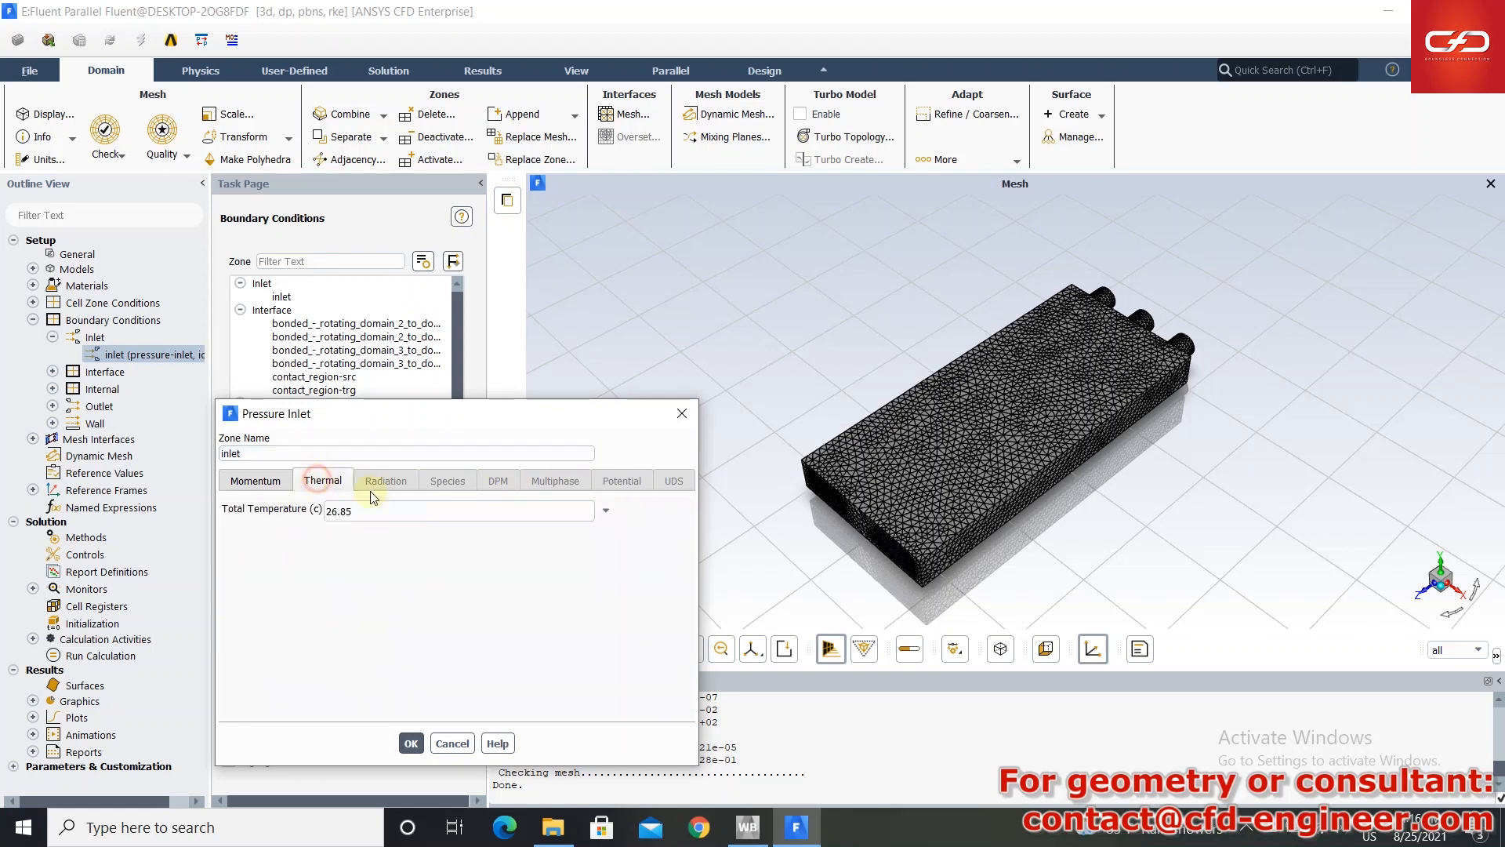
pyautogui.doubleClick(393, 510)
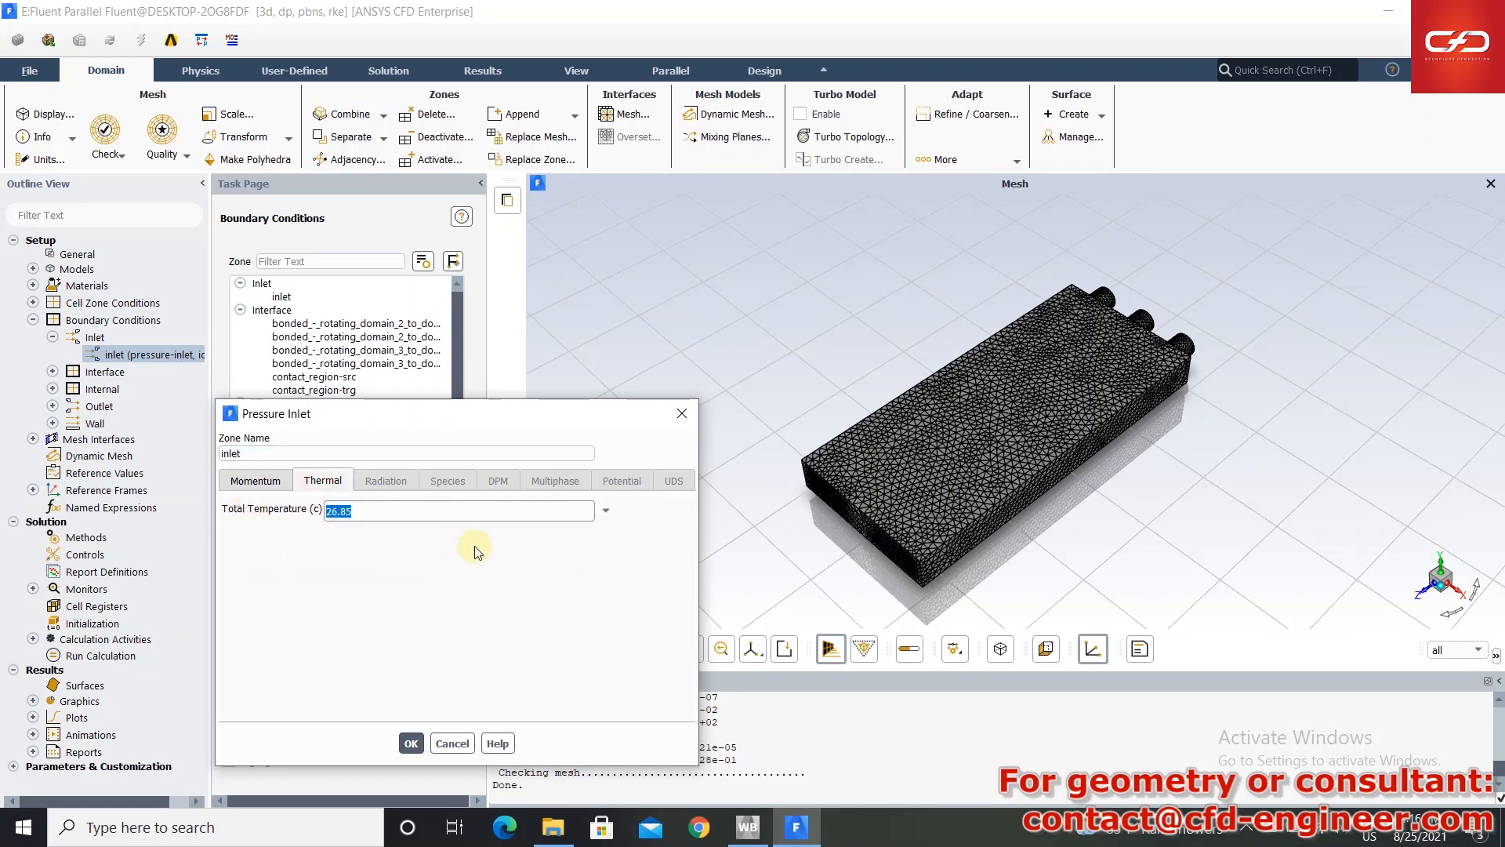
pyautogui.click(411, 743)
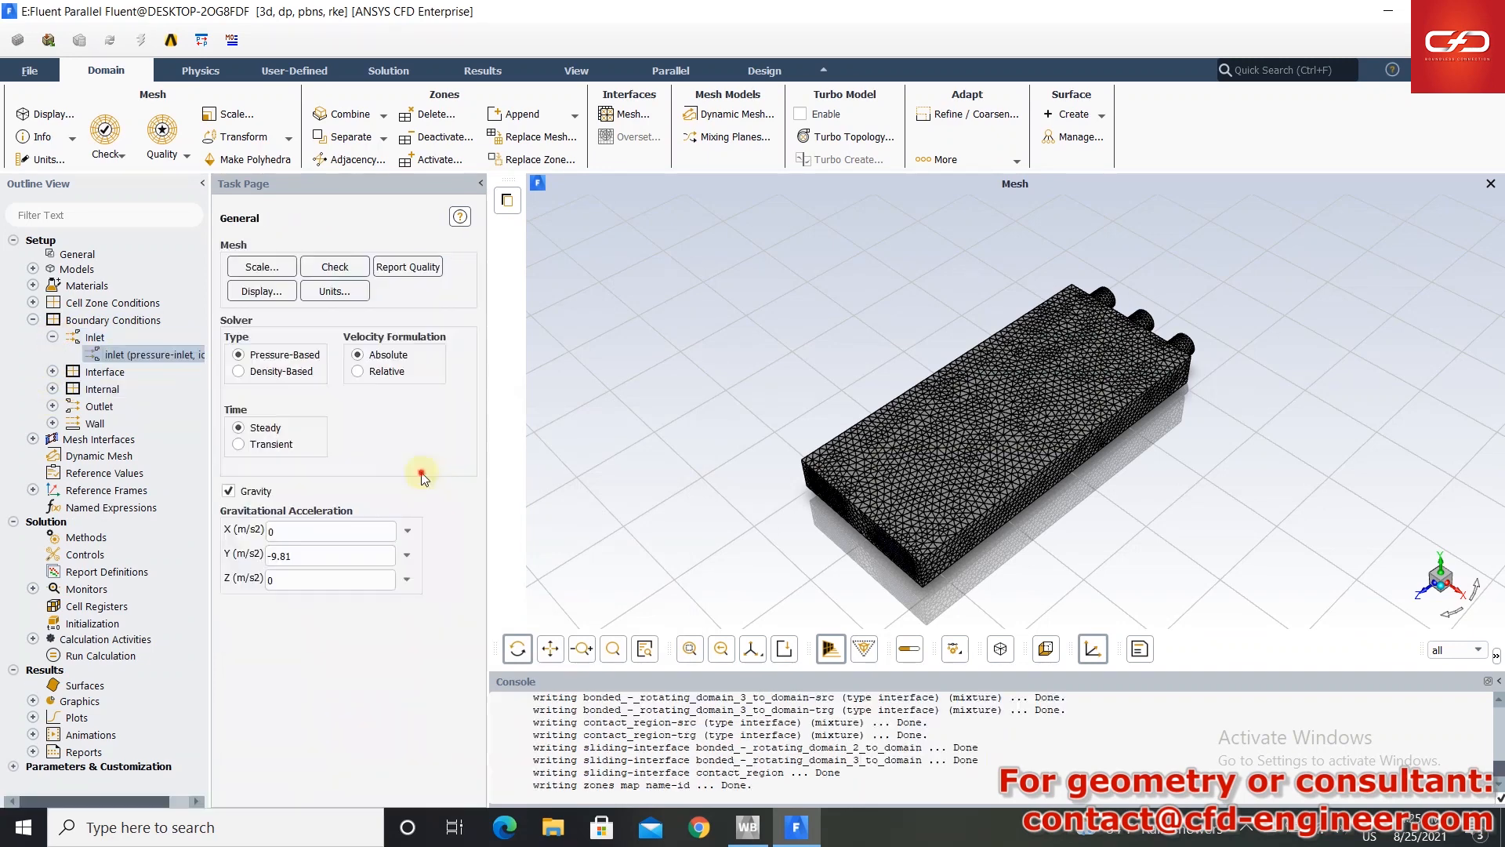
# - Define the thermal boundary condition of the cage1 wall
pyautogui.click(52, 424)
pyautogui.click(130, 439)
pyautogui.rightClick(132, 439)
pyautogui.click(141, 445)
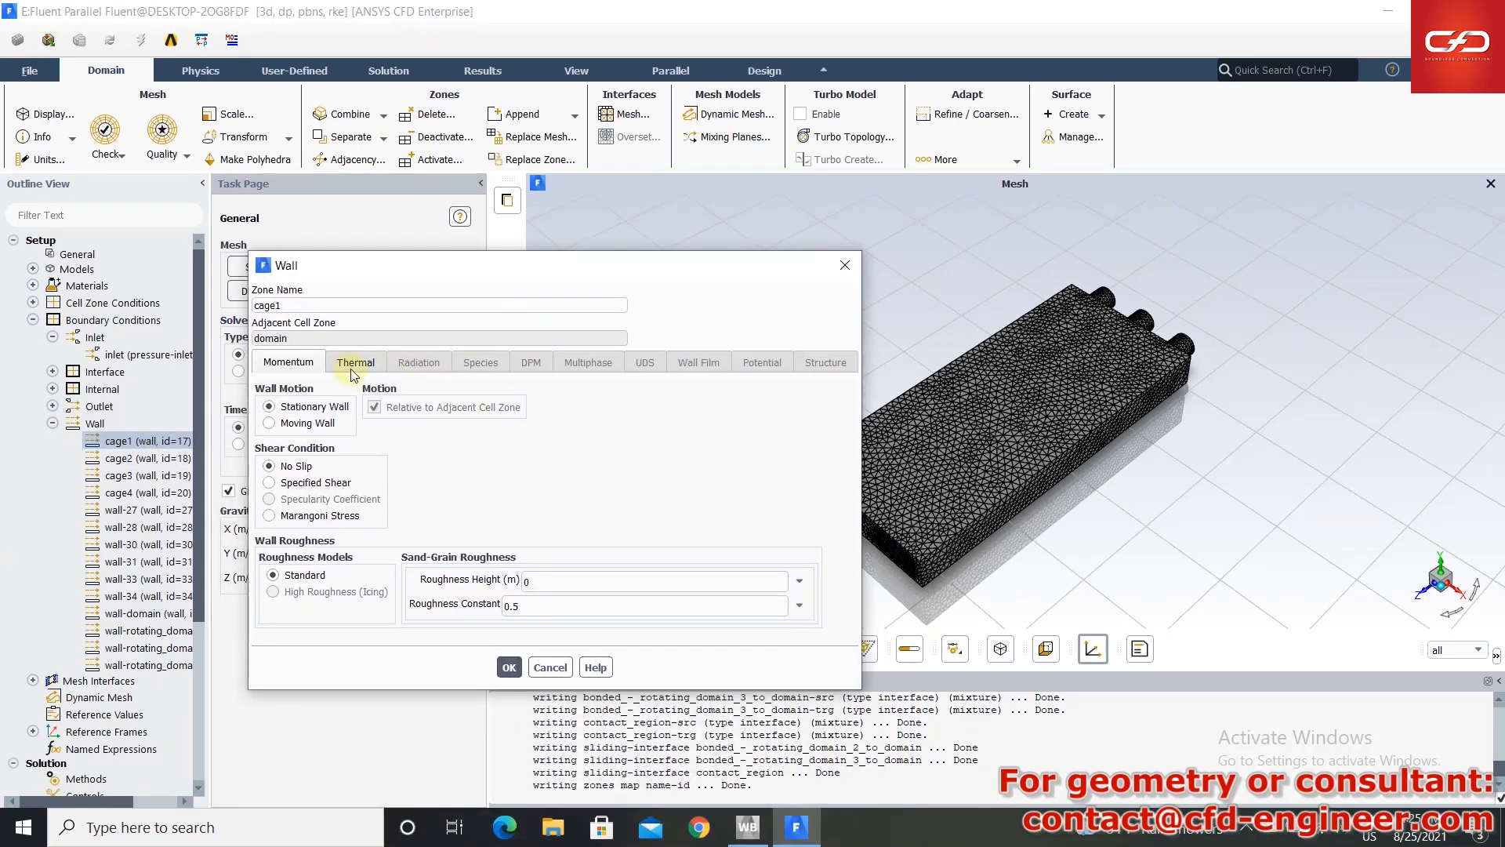
pyautogui.click(376, 364)
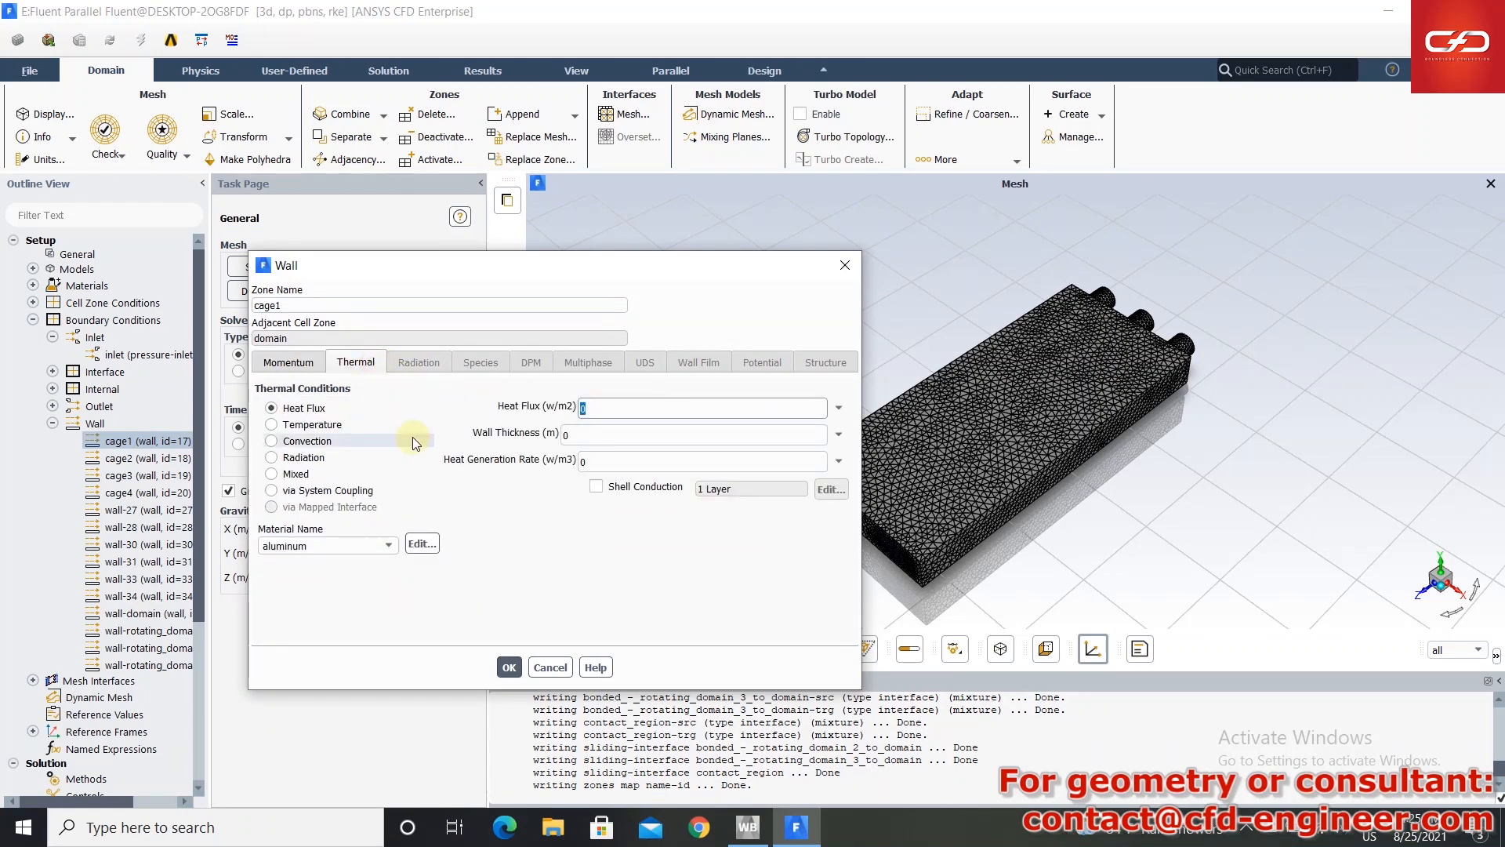
pyautogui.click(508, 667)
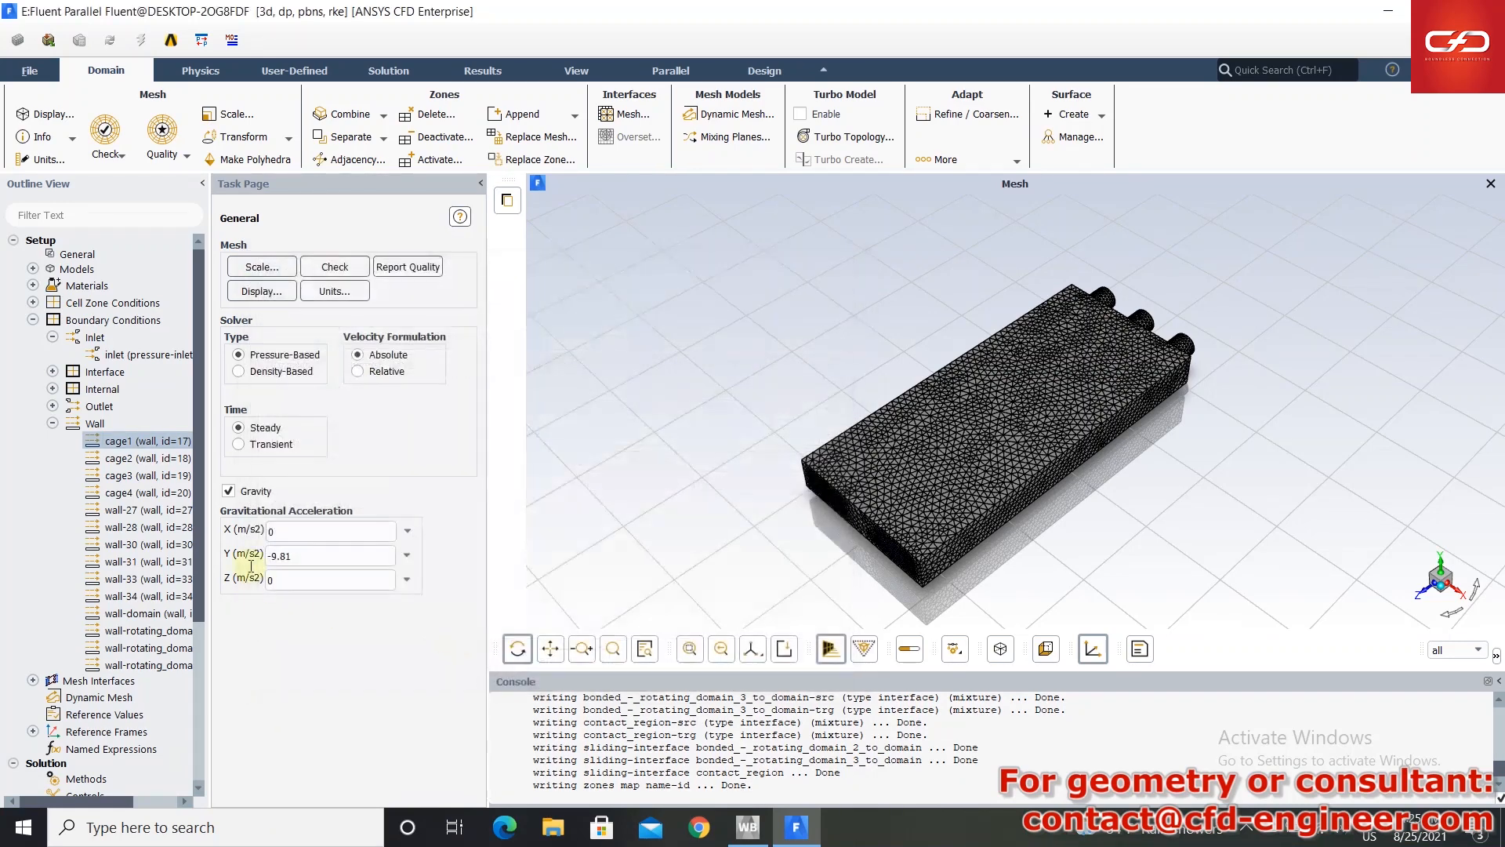
# - Copy the cage1 wall's boundary conditions to cage2, cage3 and cage4
pyautogui.doubleClick(129, 322)
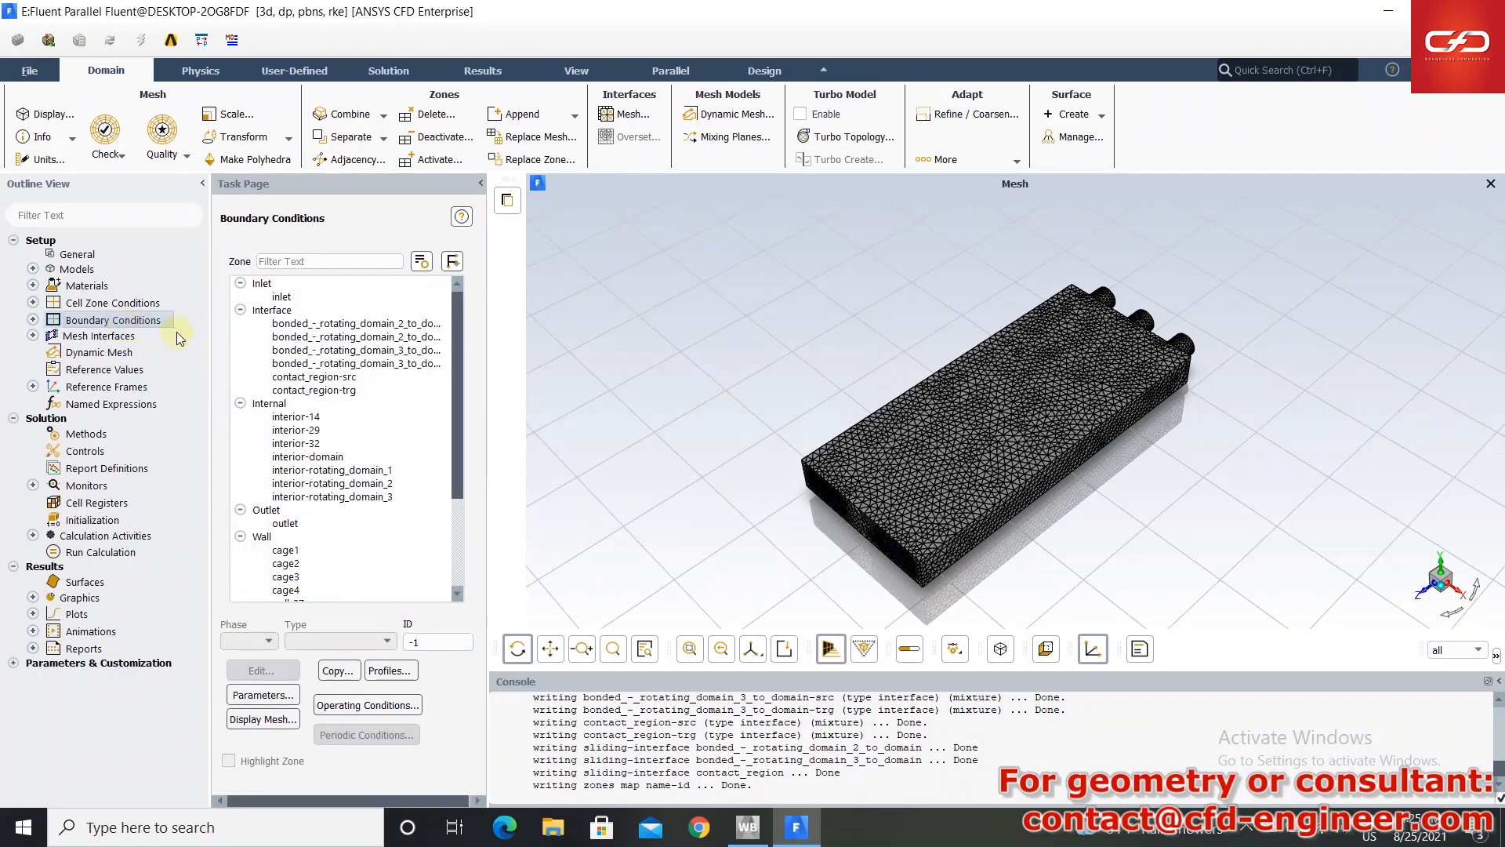
pyautogui.click(339, 671)
pyautogui.click(349, 492)
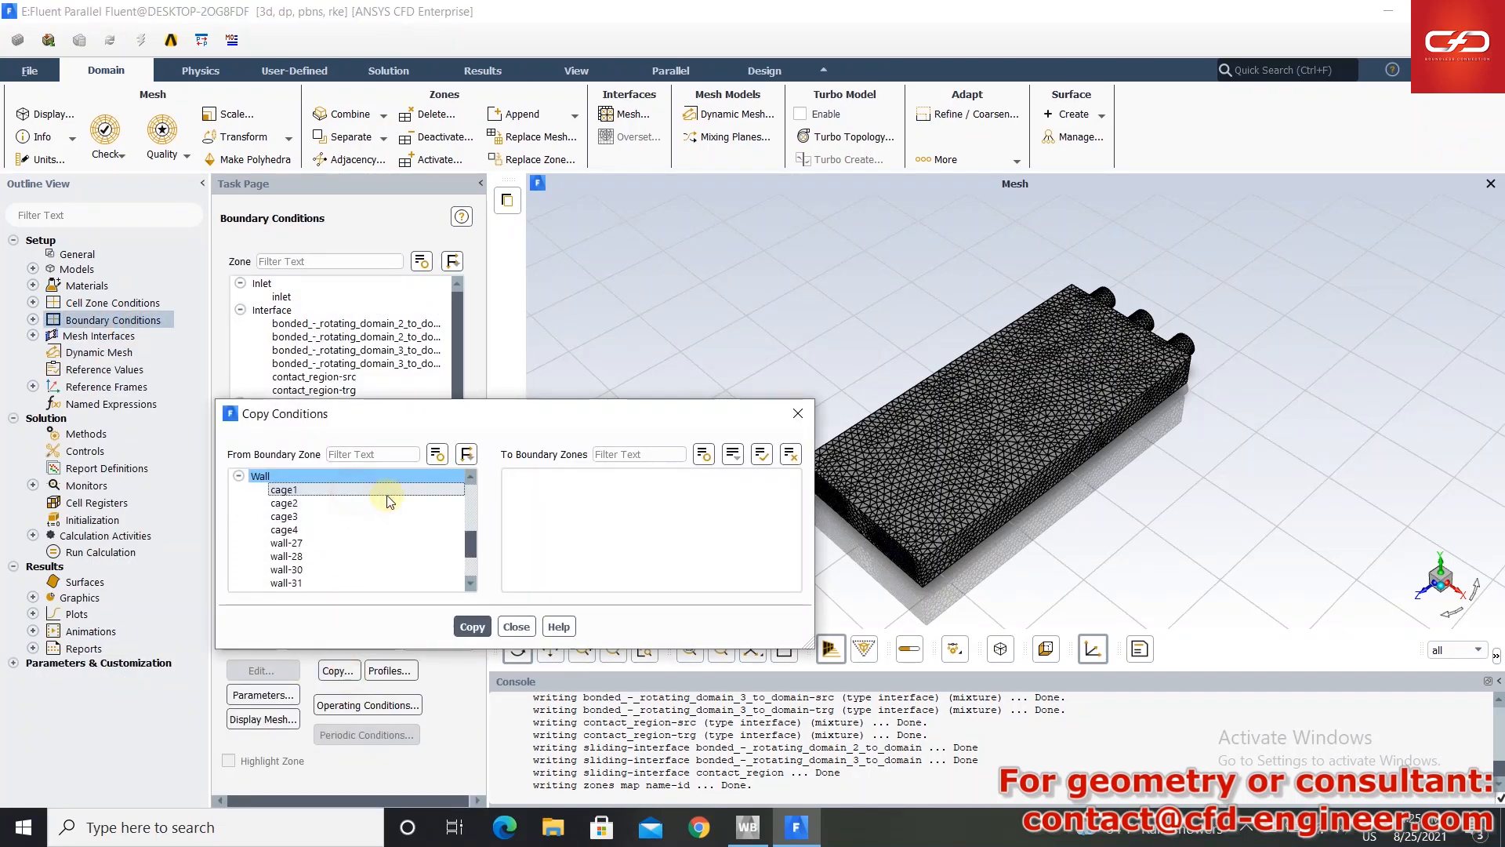
pyautogui.moveTo(519, 476); pyautogui.dragTo(519, 502)
pyautogui.click(471, 626)
pyautogui.click(786, 433)
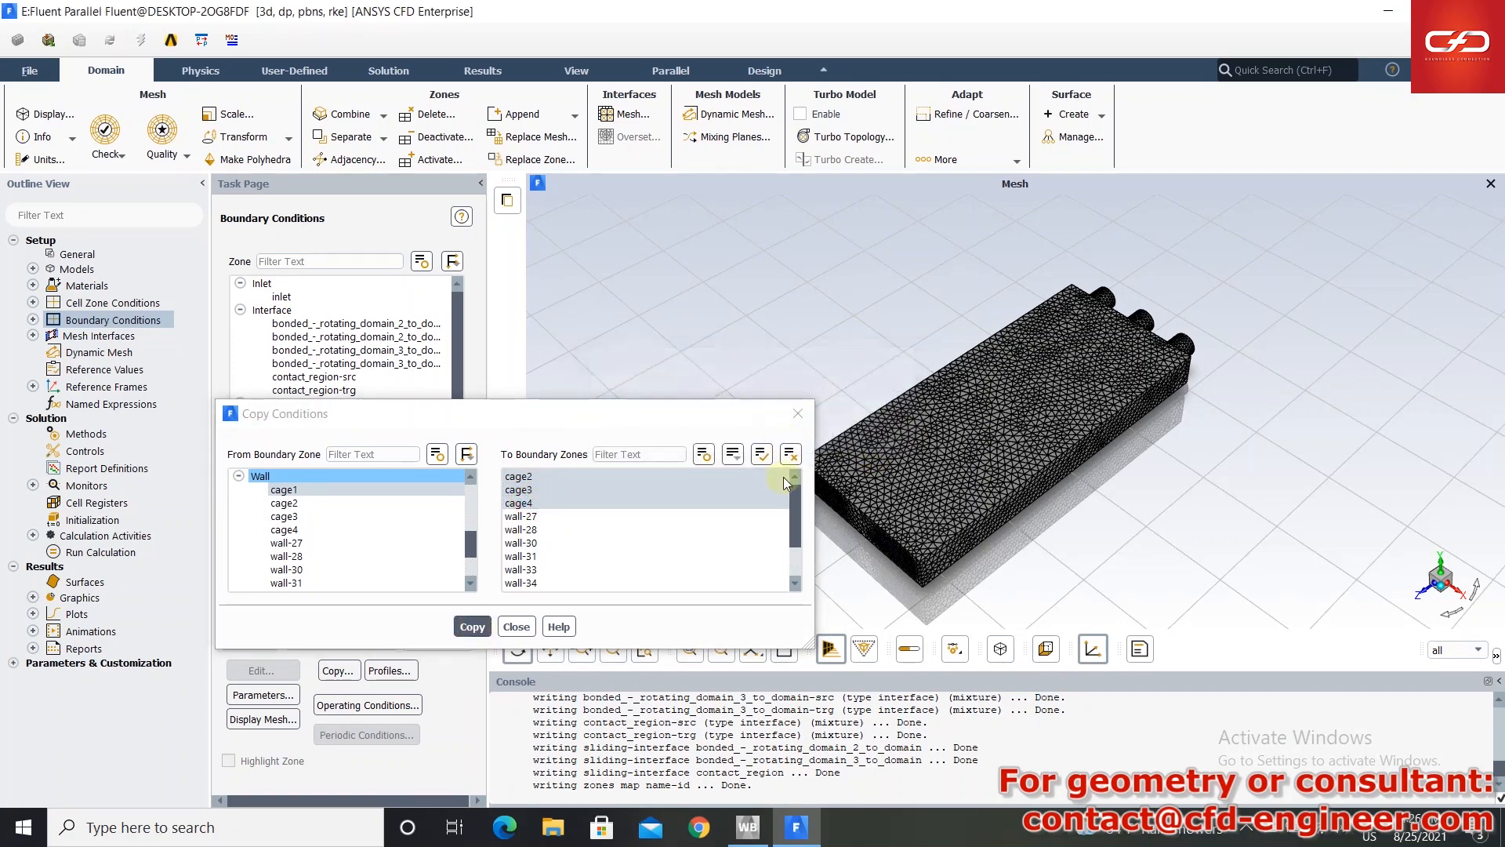
pyautogui.click(516, 626)
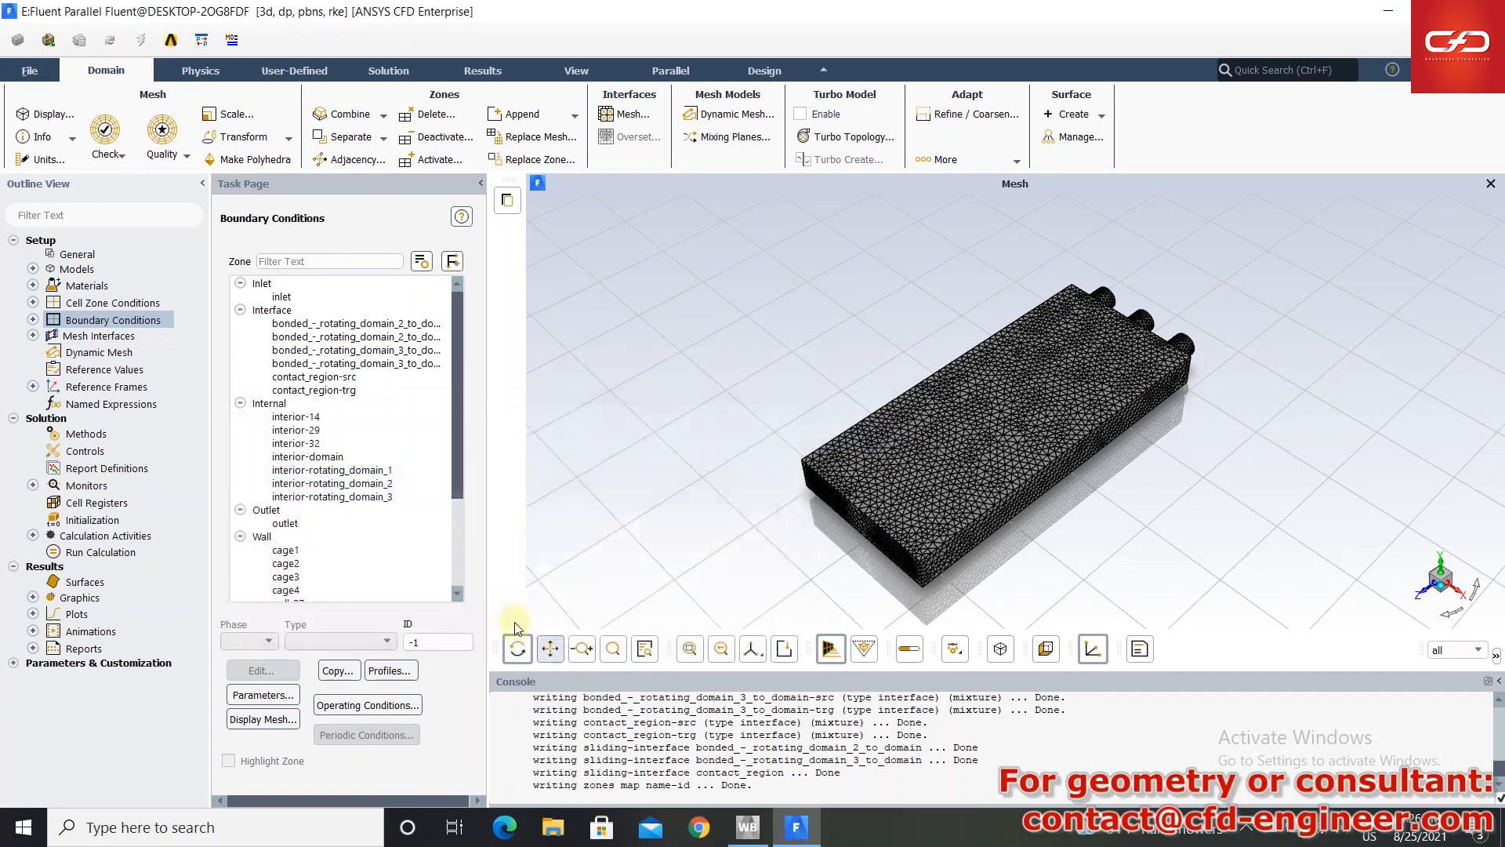
# - Make wall-rotating_domain_1 a moving wall with rotational motion relative to its adjacent cell zone
pyautogui.click(32, 320)
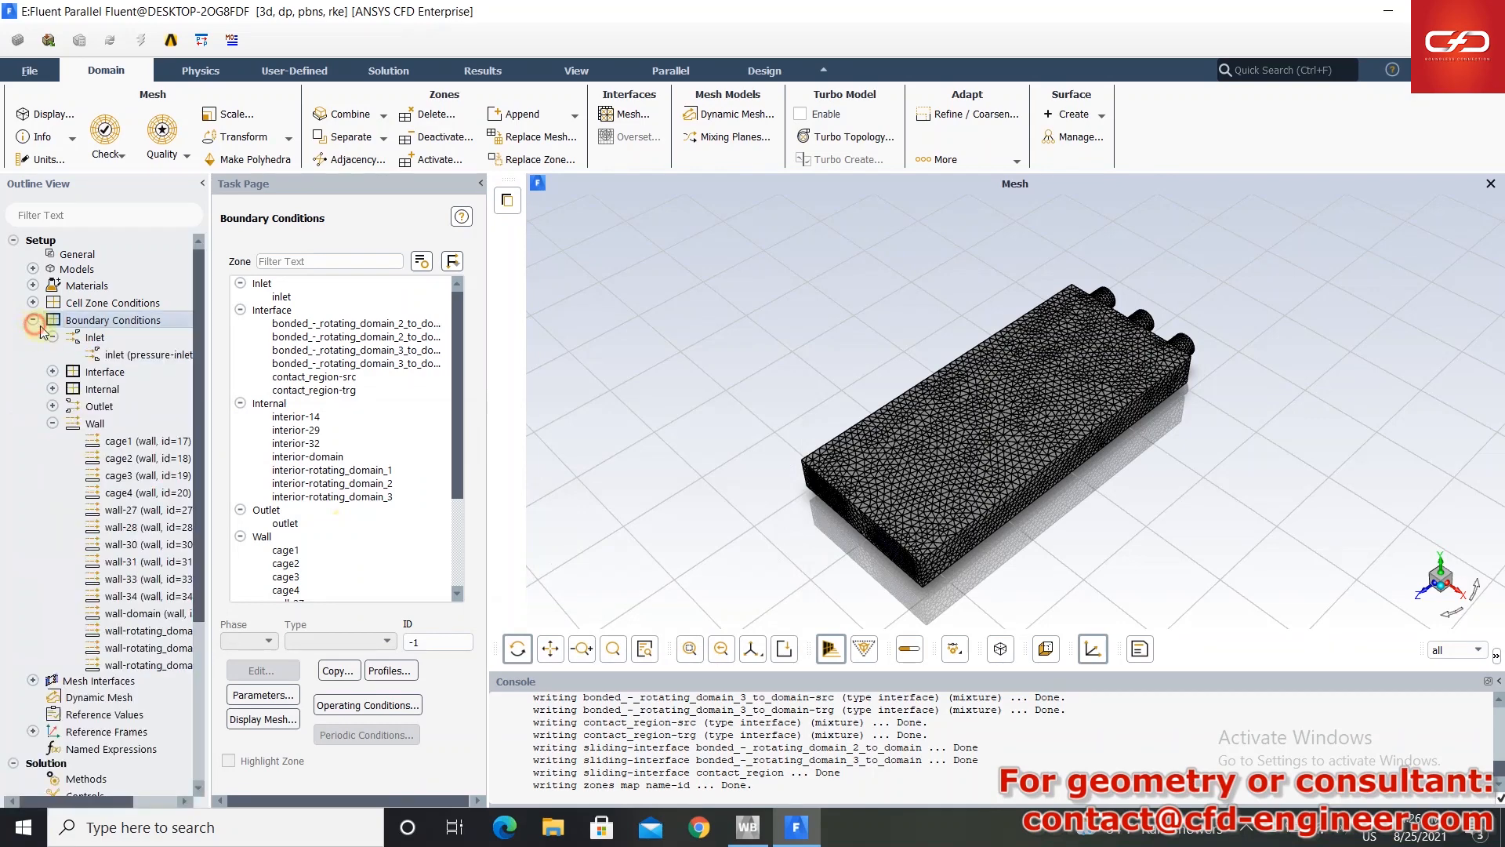
pyautogui.rightClick(156, 632)
pyautogui.click(185, 637)
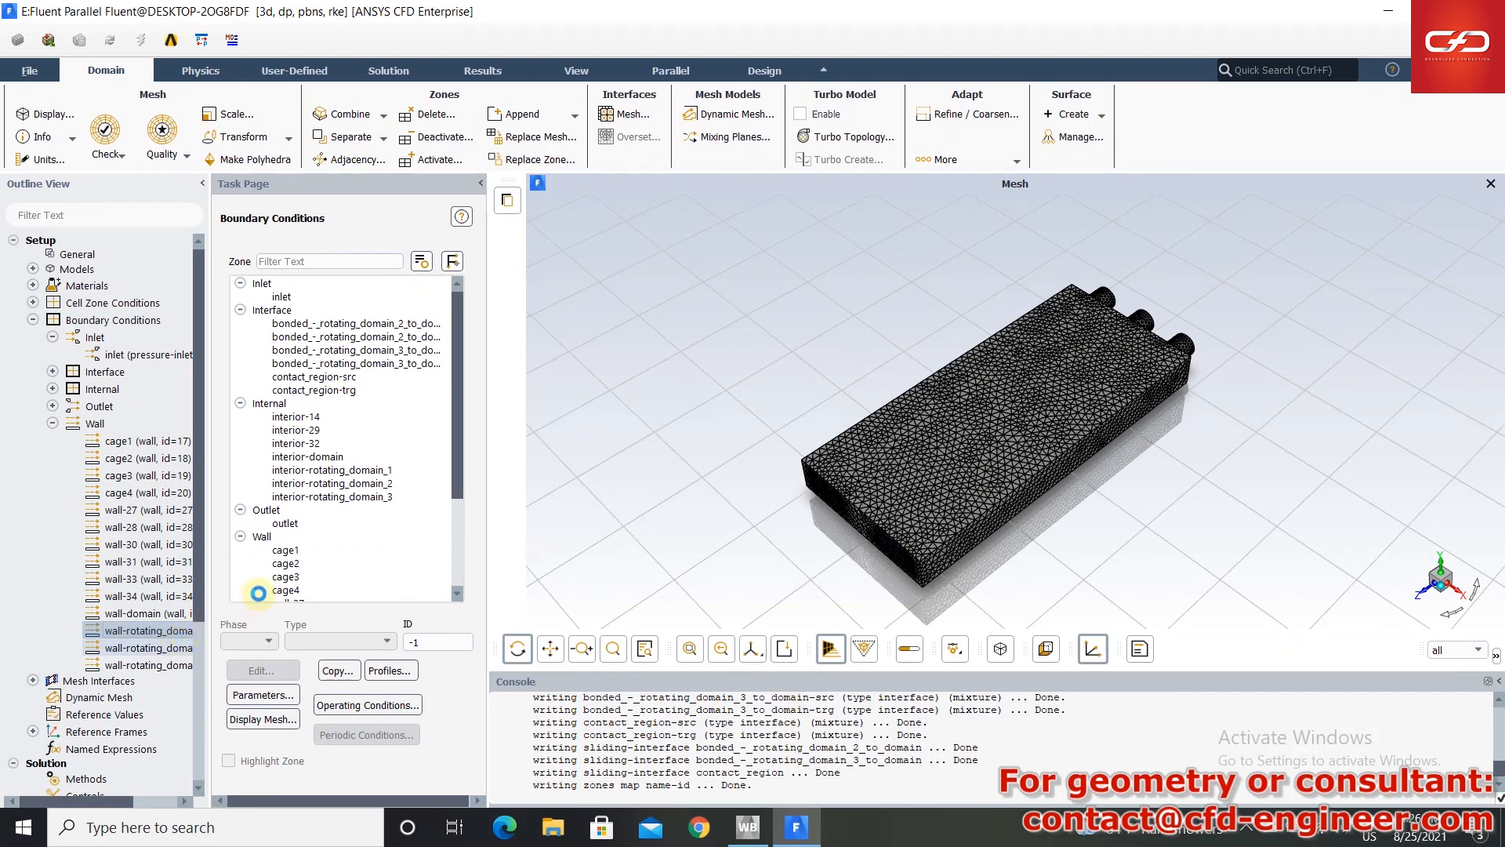
pyautogui.click(280, 420)
pyautogui.click(388, 468)
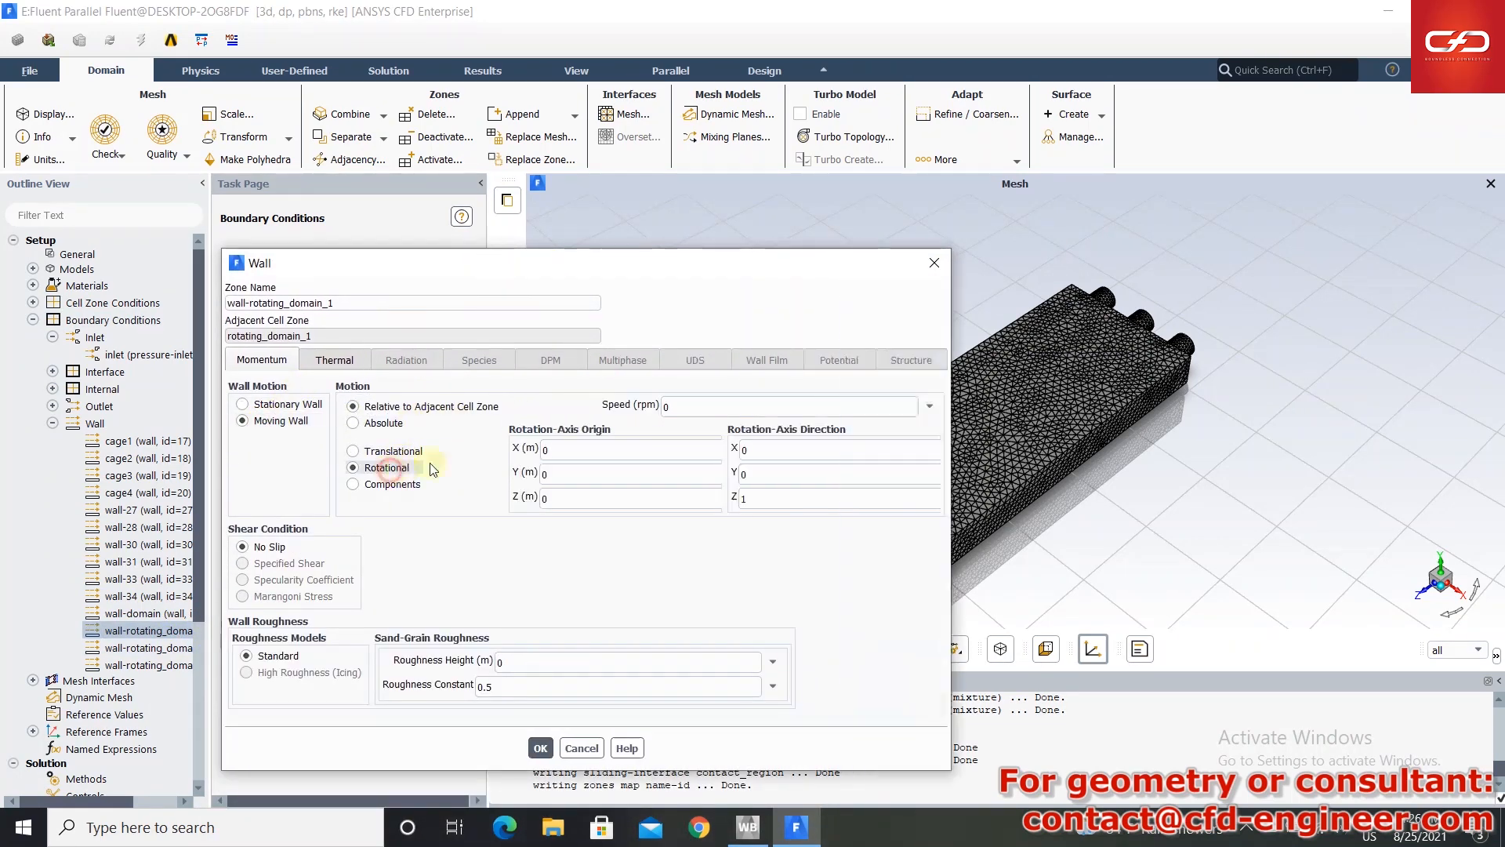
pyautogui.click(590, 448)
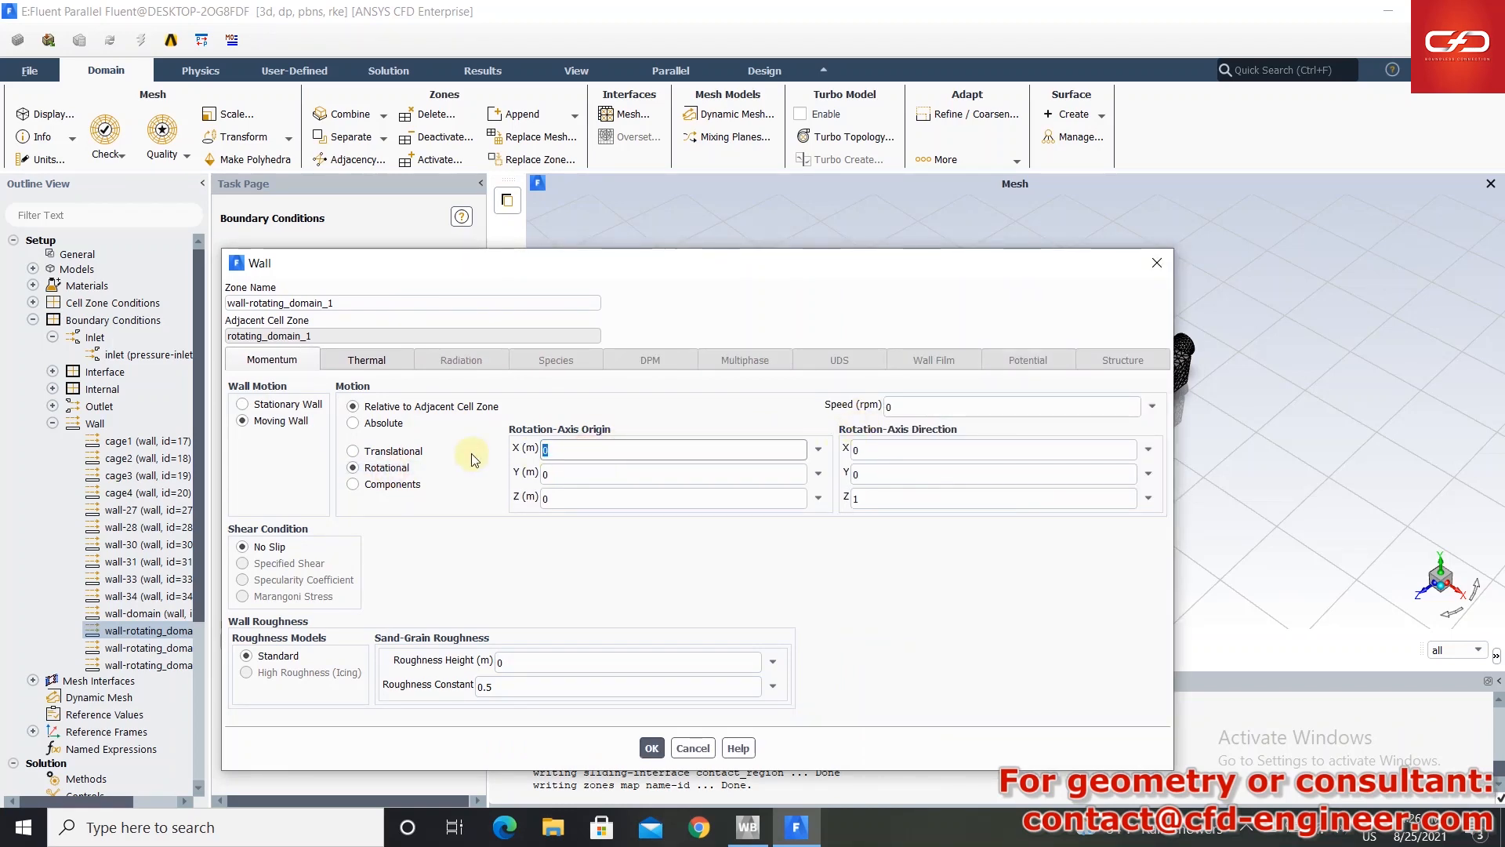
pyautogui.click(653, 748)
# - Make wall-rotating_domain_2 a rotational moving wall with a rotation-axis origin X of -3 m
pyautogui.rightClick(145, 647)
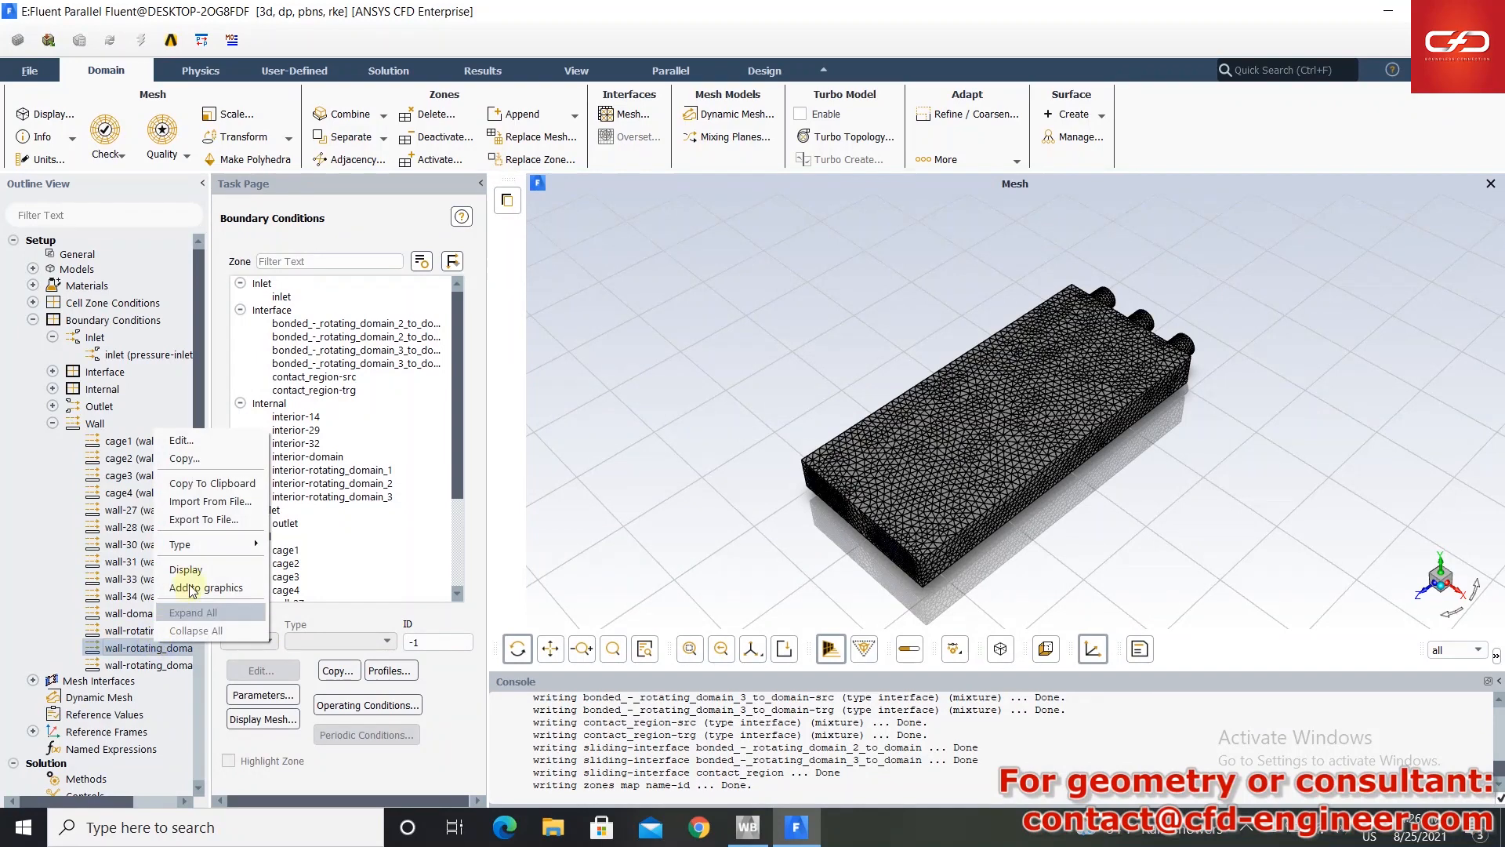
pyautogui.click(210, 438)
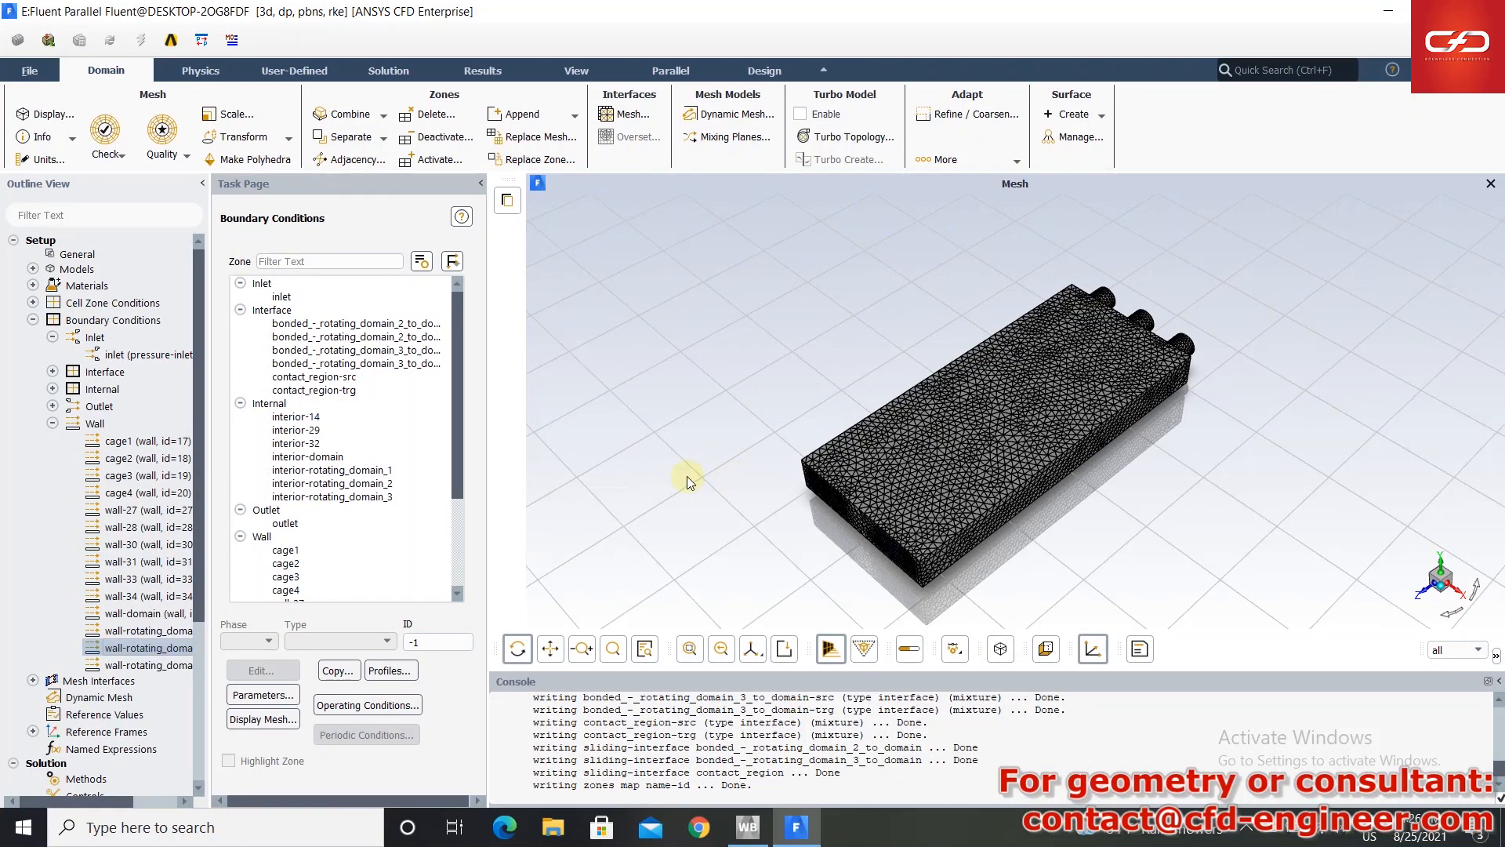
pyautogui.click(267, 570)
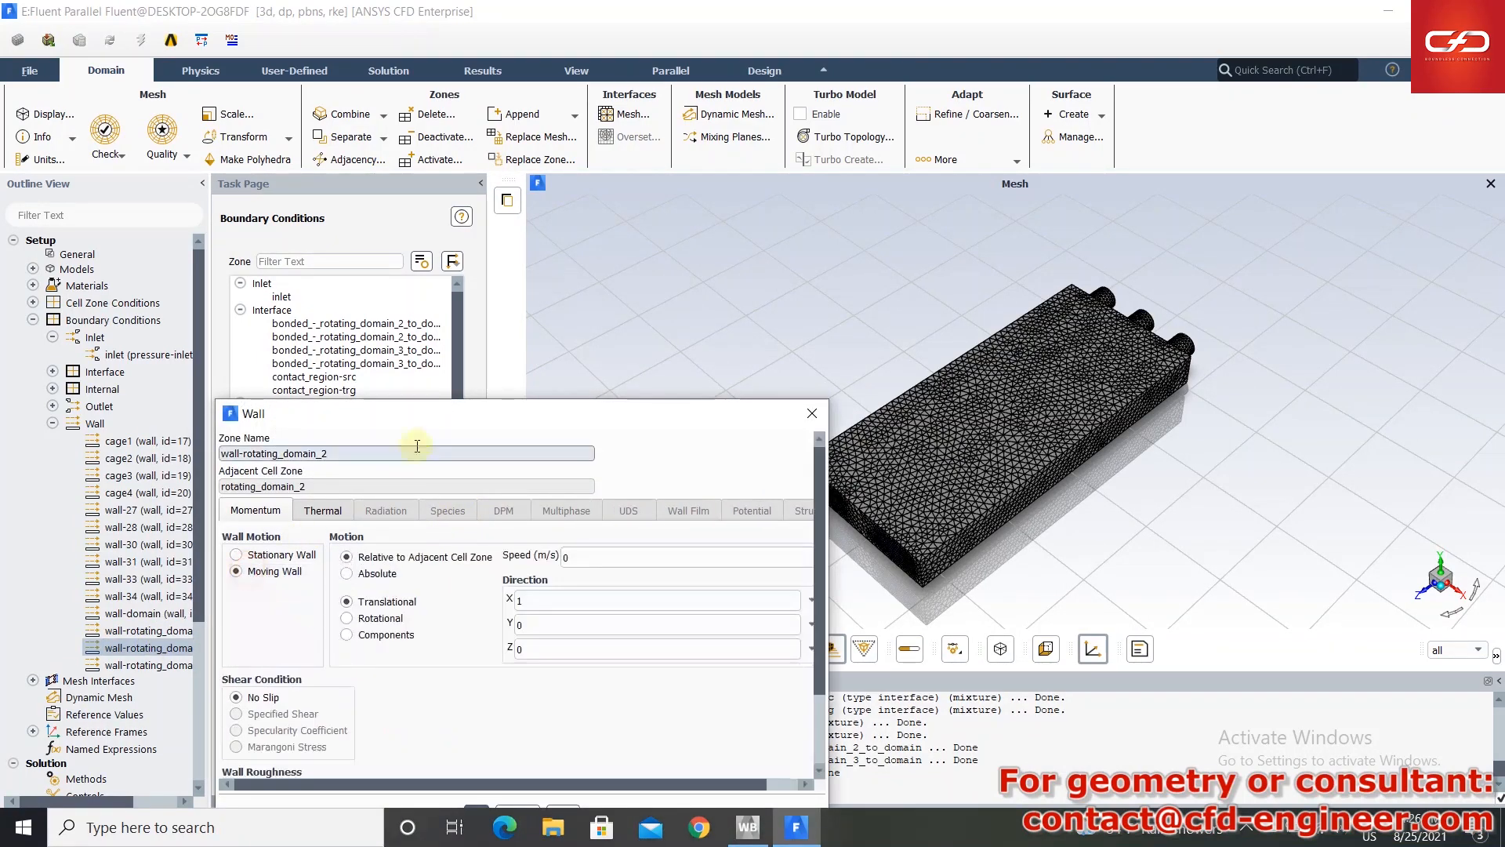
pyautogui.doubleClick(599, 408)
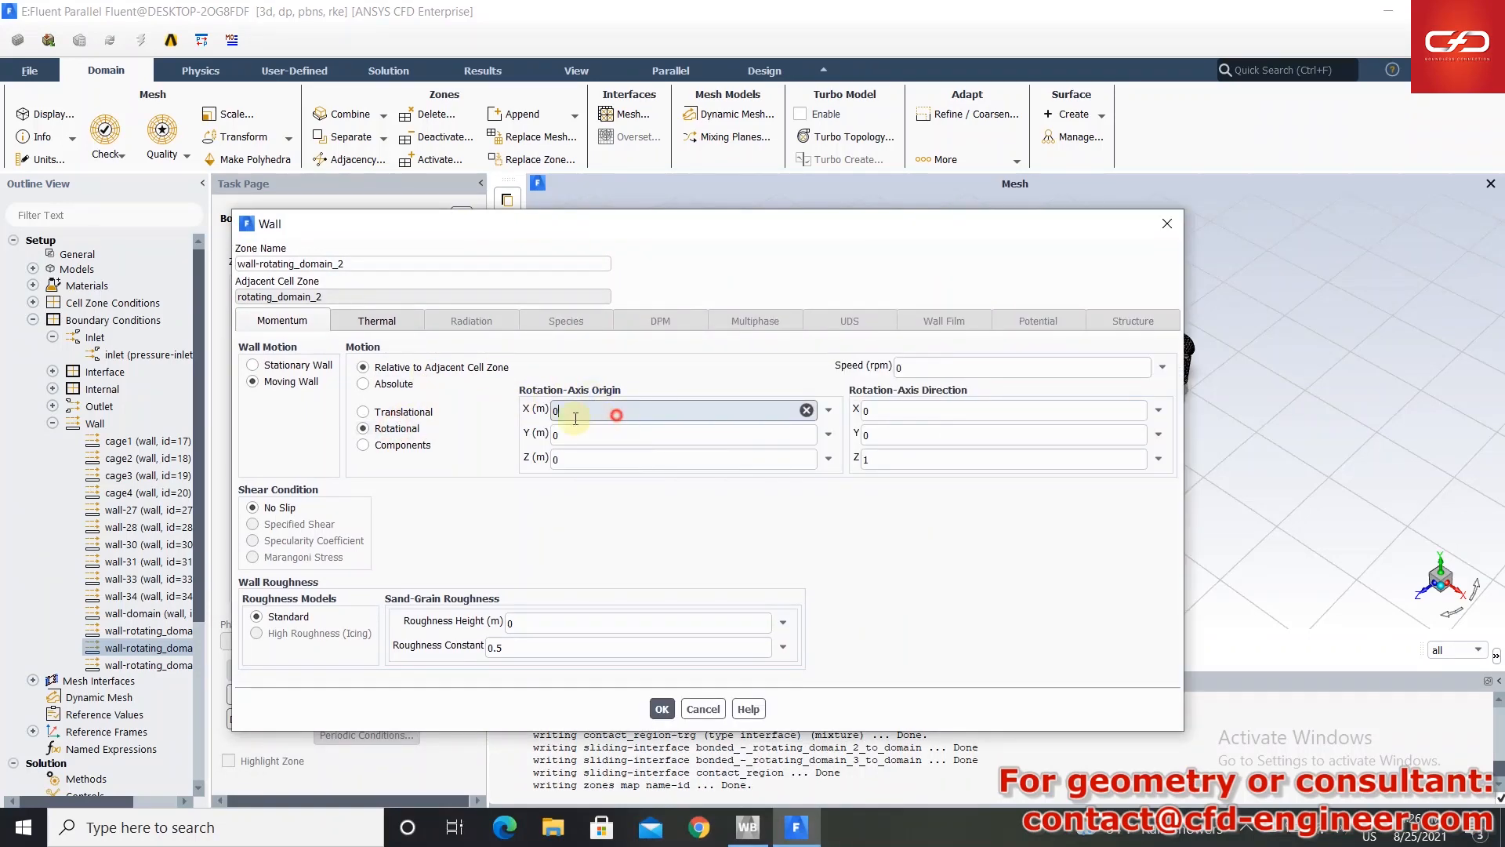
pyautogui.write('-3')
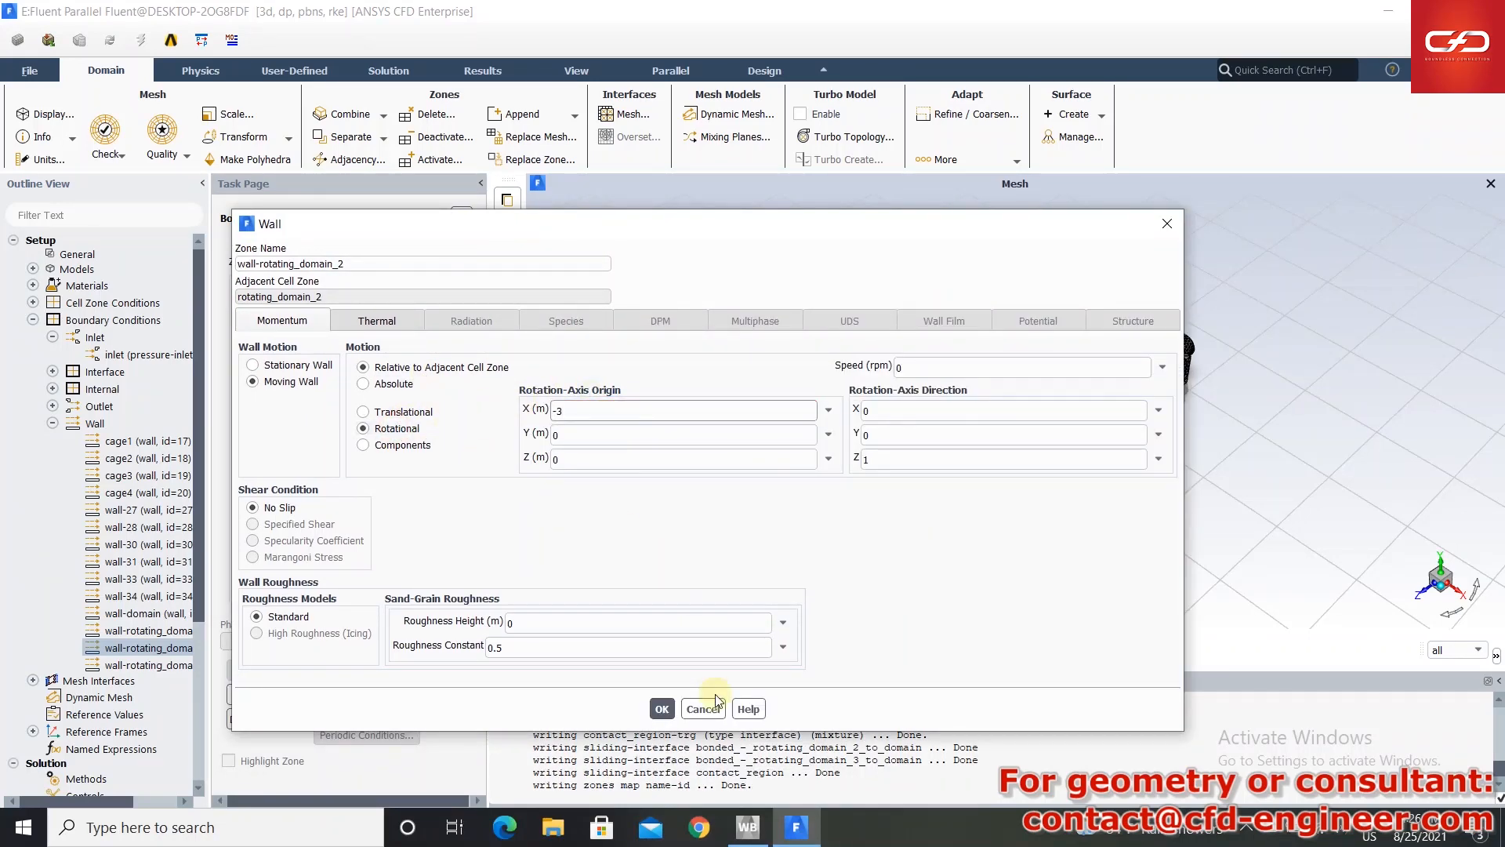
pyautogui.click(662, 709)
# - Make wall-rotating_domain_3 a rotational moving wall with a rotation-axis origin X of -6 m
pyautogui.rightClick(157, 667)
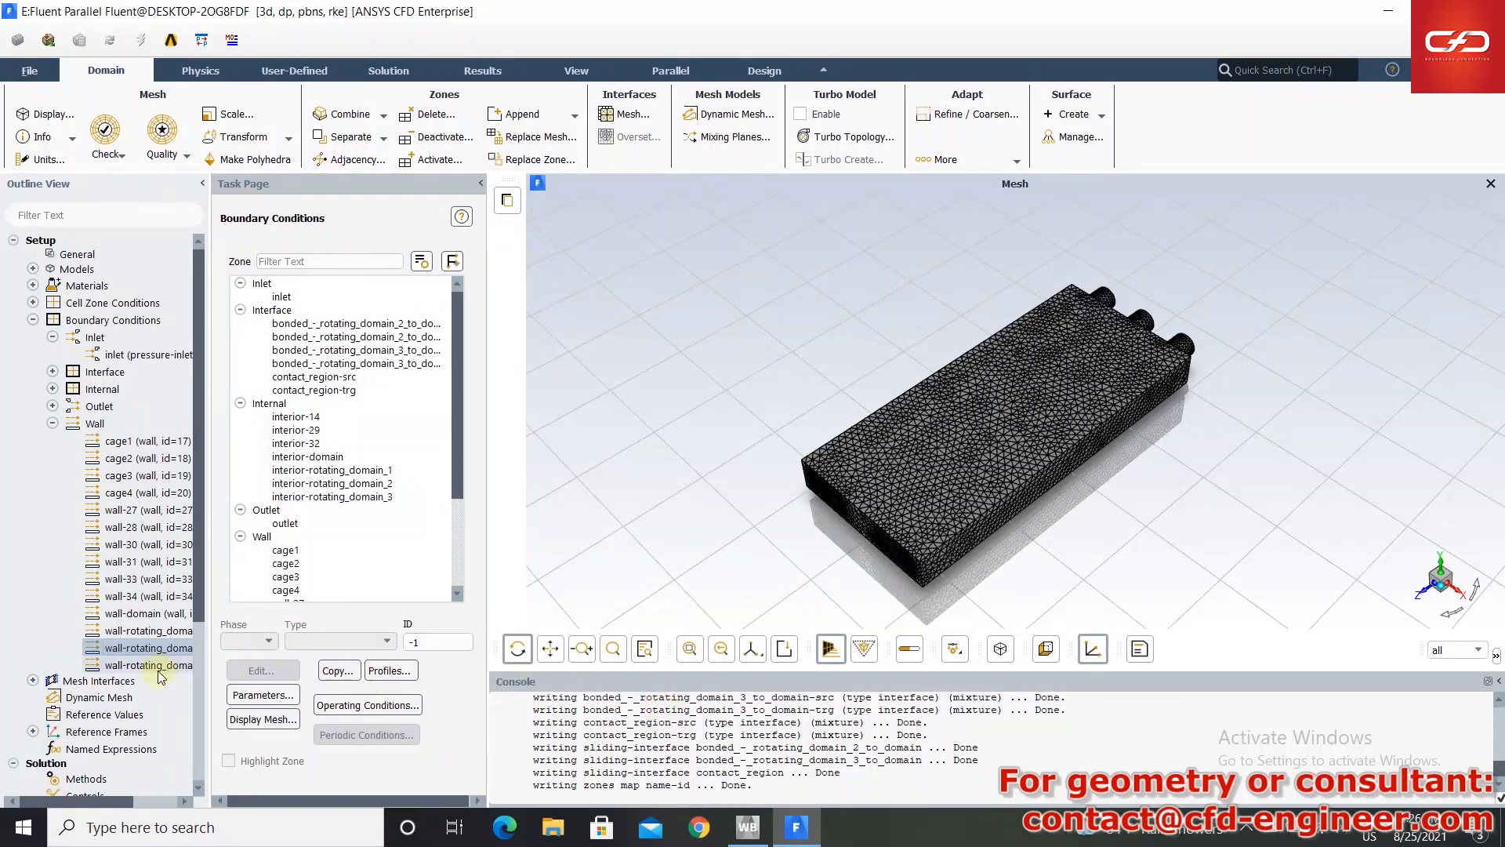
pyautogui.click(216, 473)
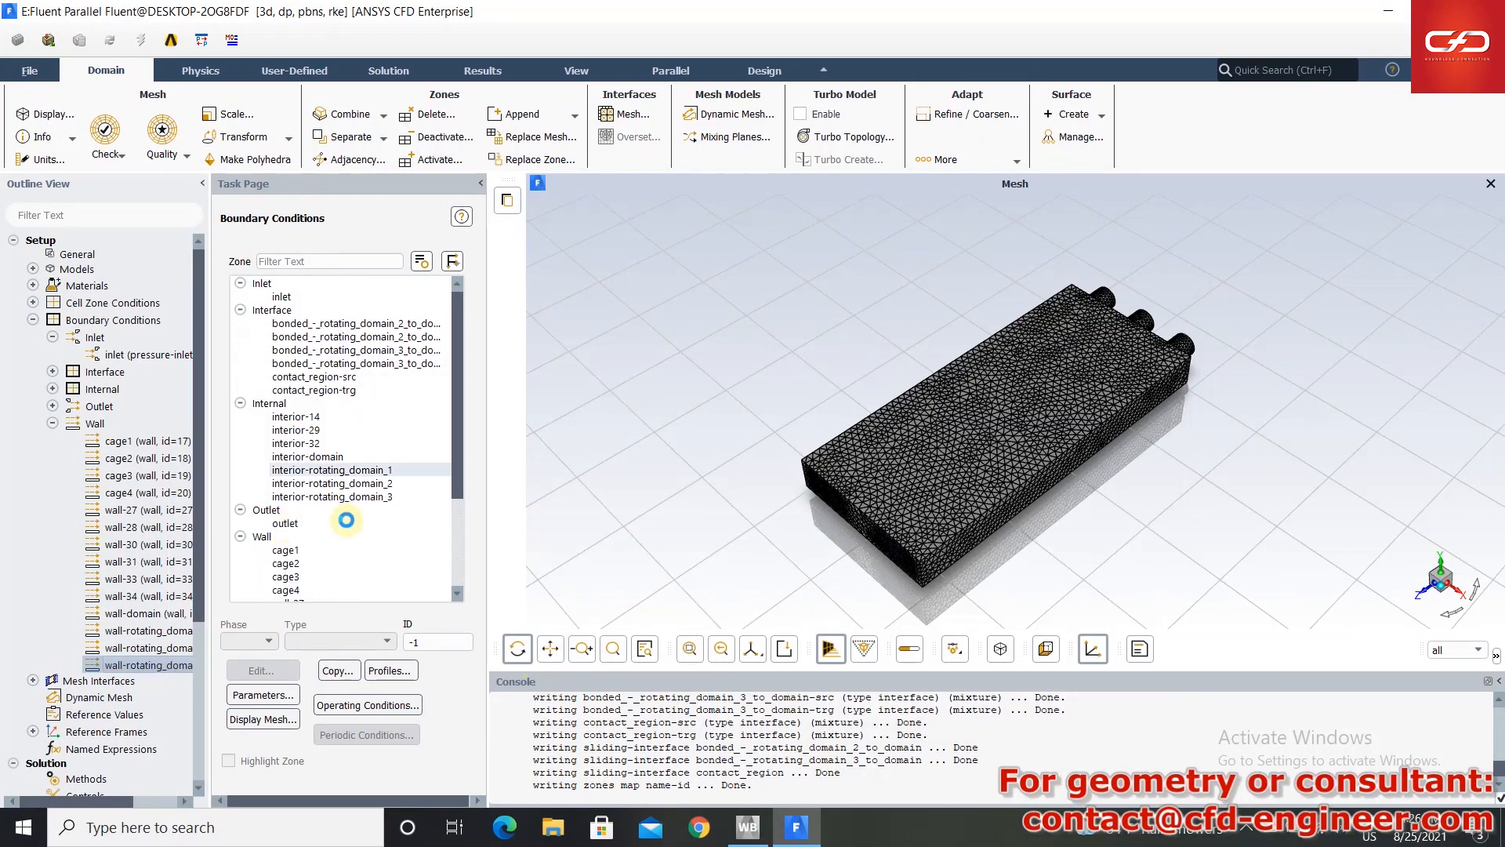
pyautogui.click(270, 571)
pyautogui.click(346, 618)
pyautogui.doubleClick(589, 600)
pyautogui.write('-6')
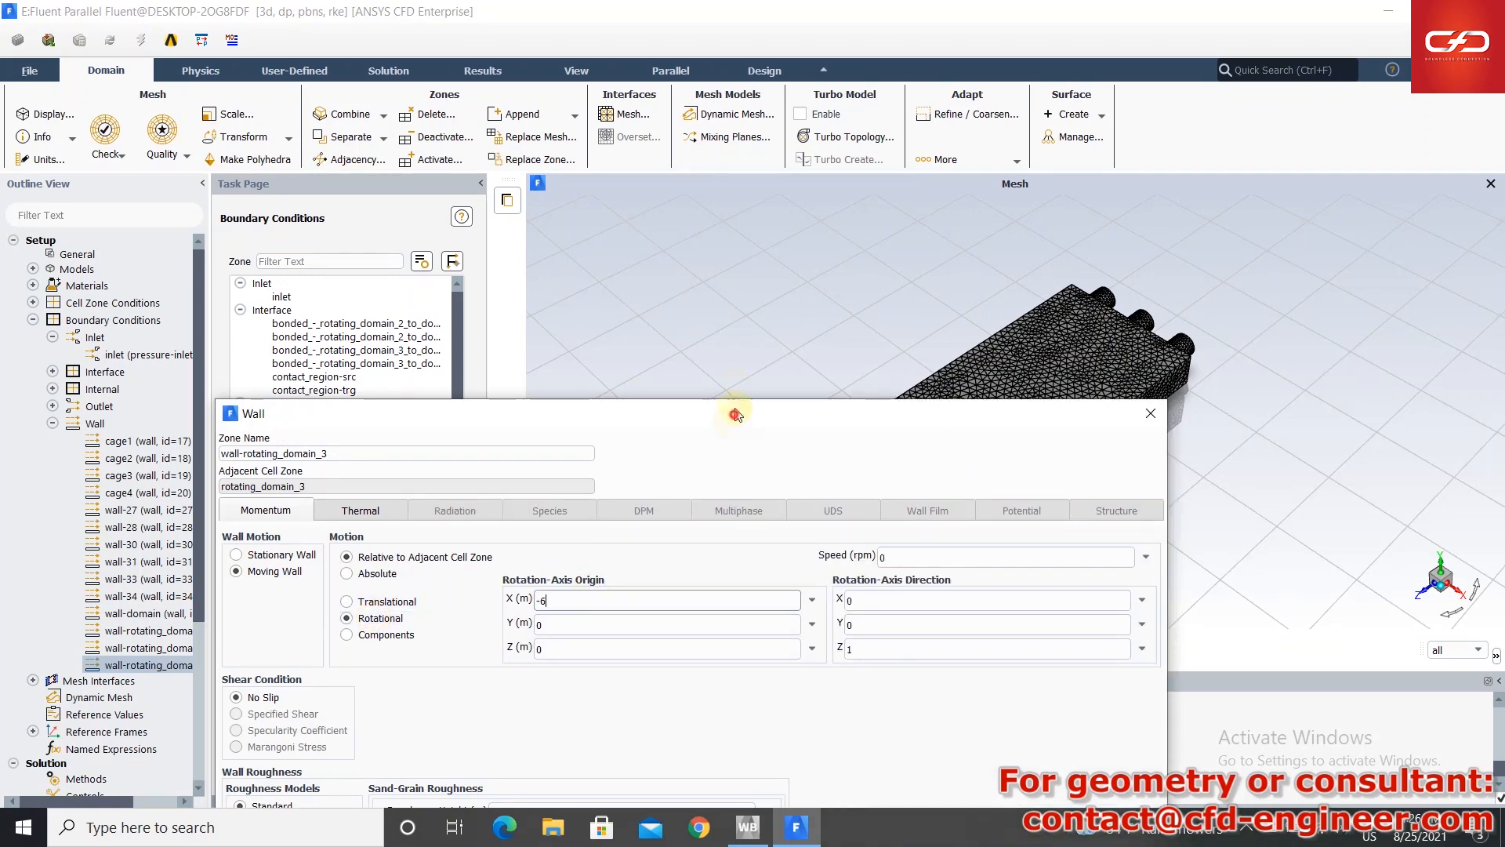
pyautogui.moveTo(733, 413); pyautogui.dragTo(790, 173)
pyautogui.click(704, 657)
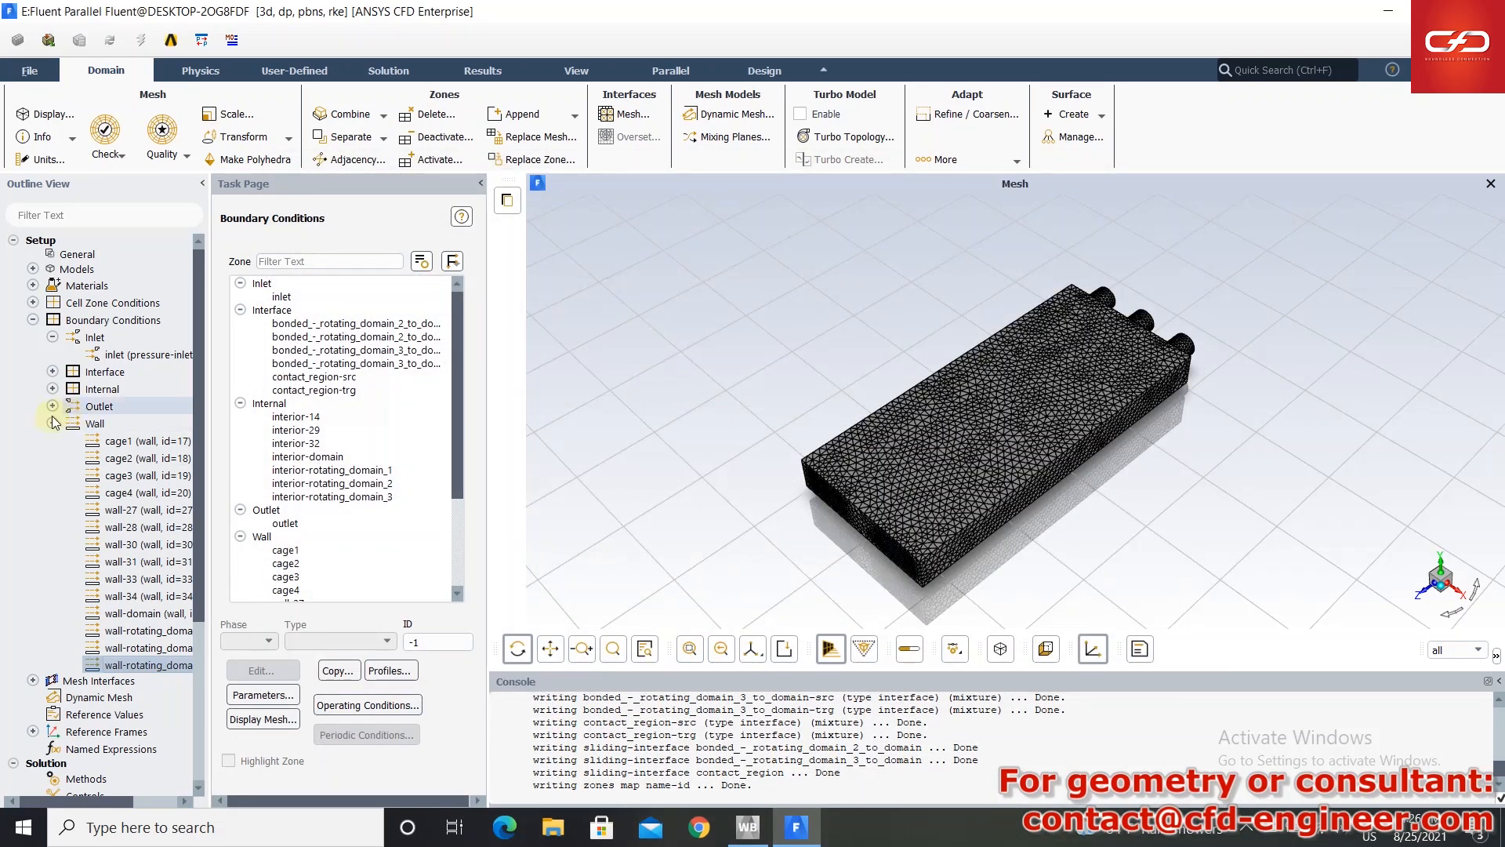
# - Set the pressure-velocity coupling scheme to SIMPLE and discretize turbulent kinetic energy and dissipation rate with Second Order Upwind
pyautogui.click(53, 423)
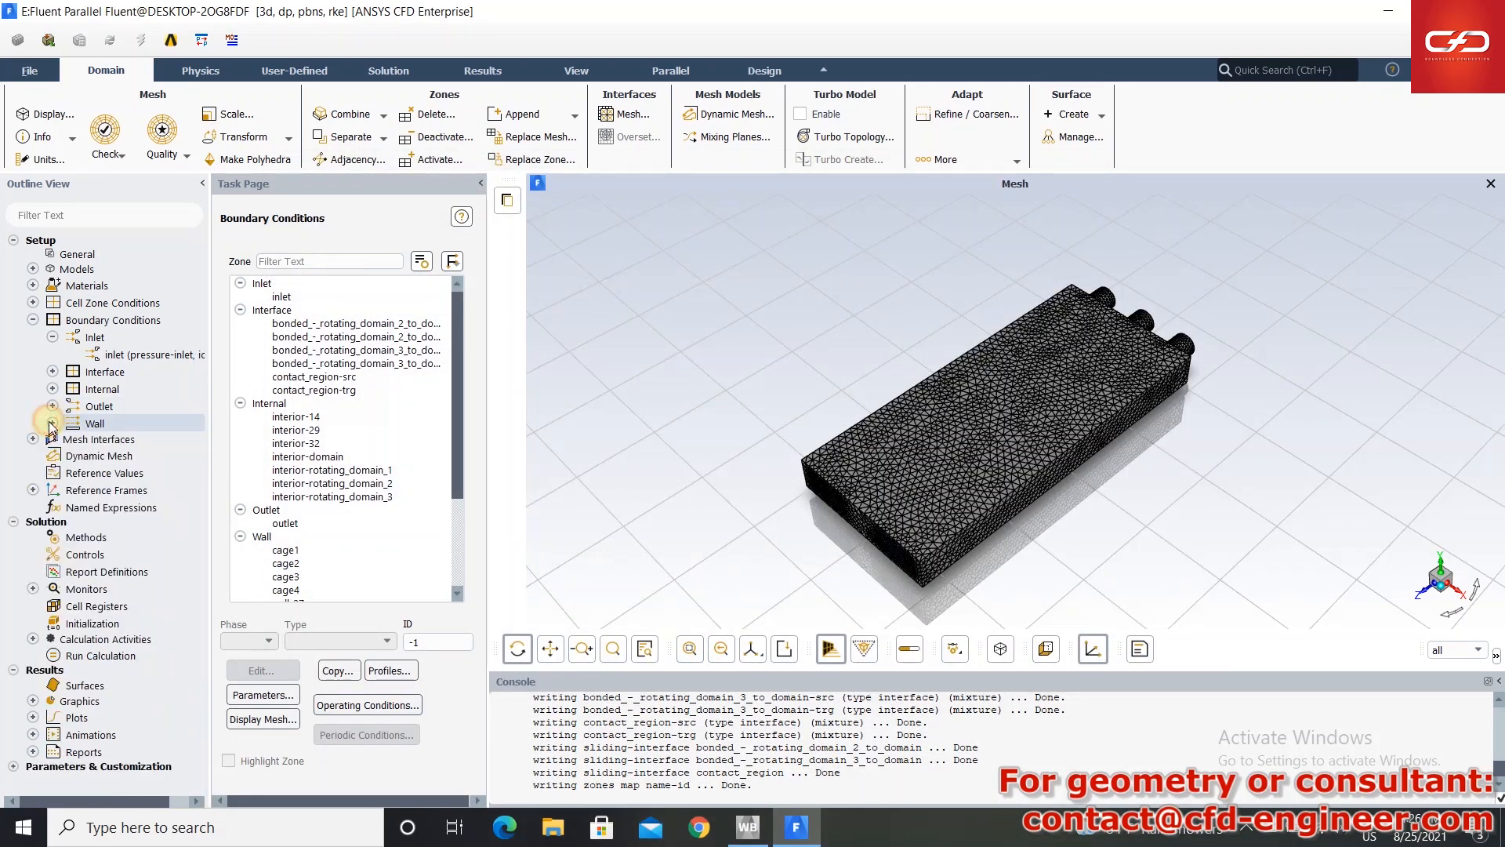
pyautogui.click(70, 538)
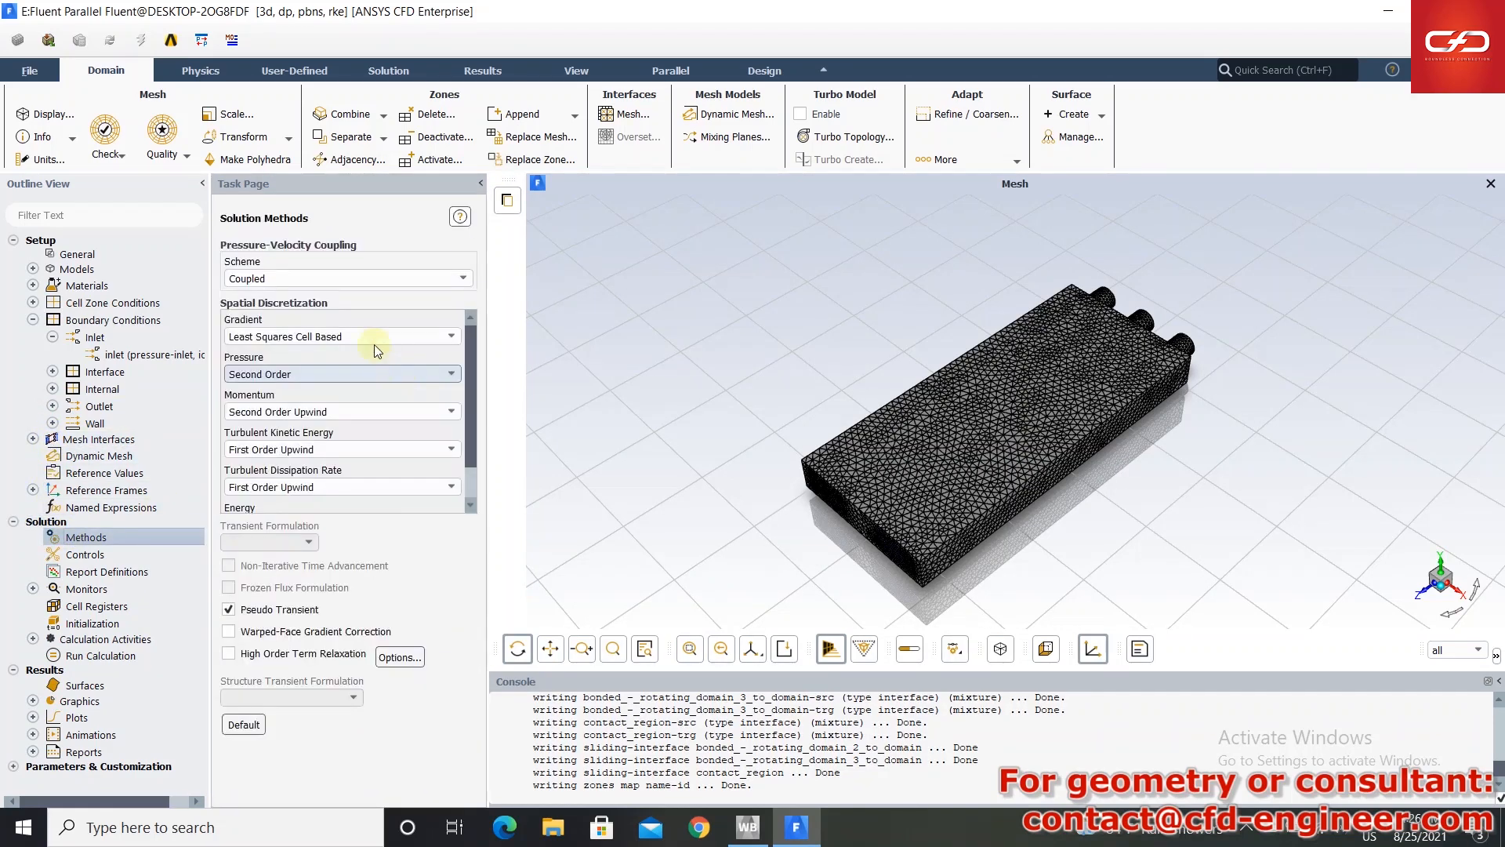
pyautogui.click(372, 279)
pyautogui.click(338, 294)
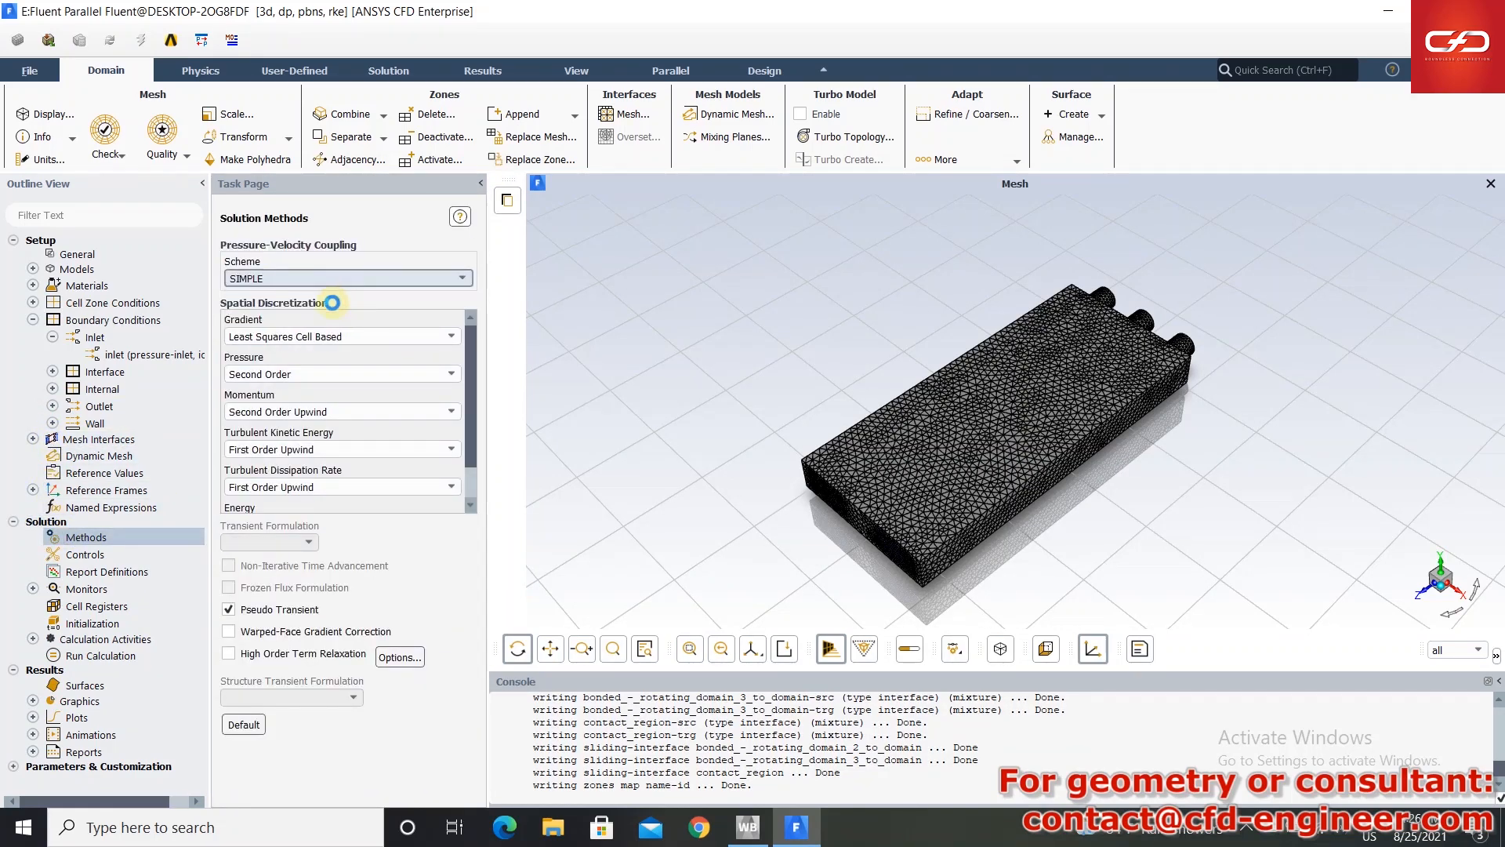
pyautogui.click(294, 450)
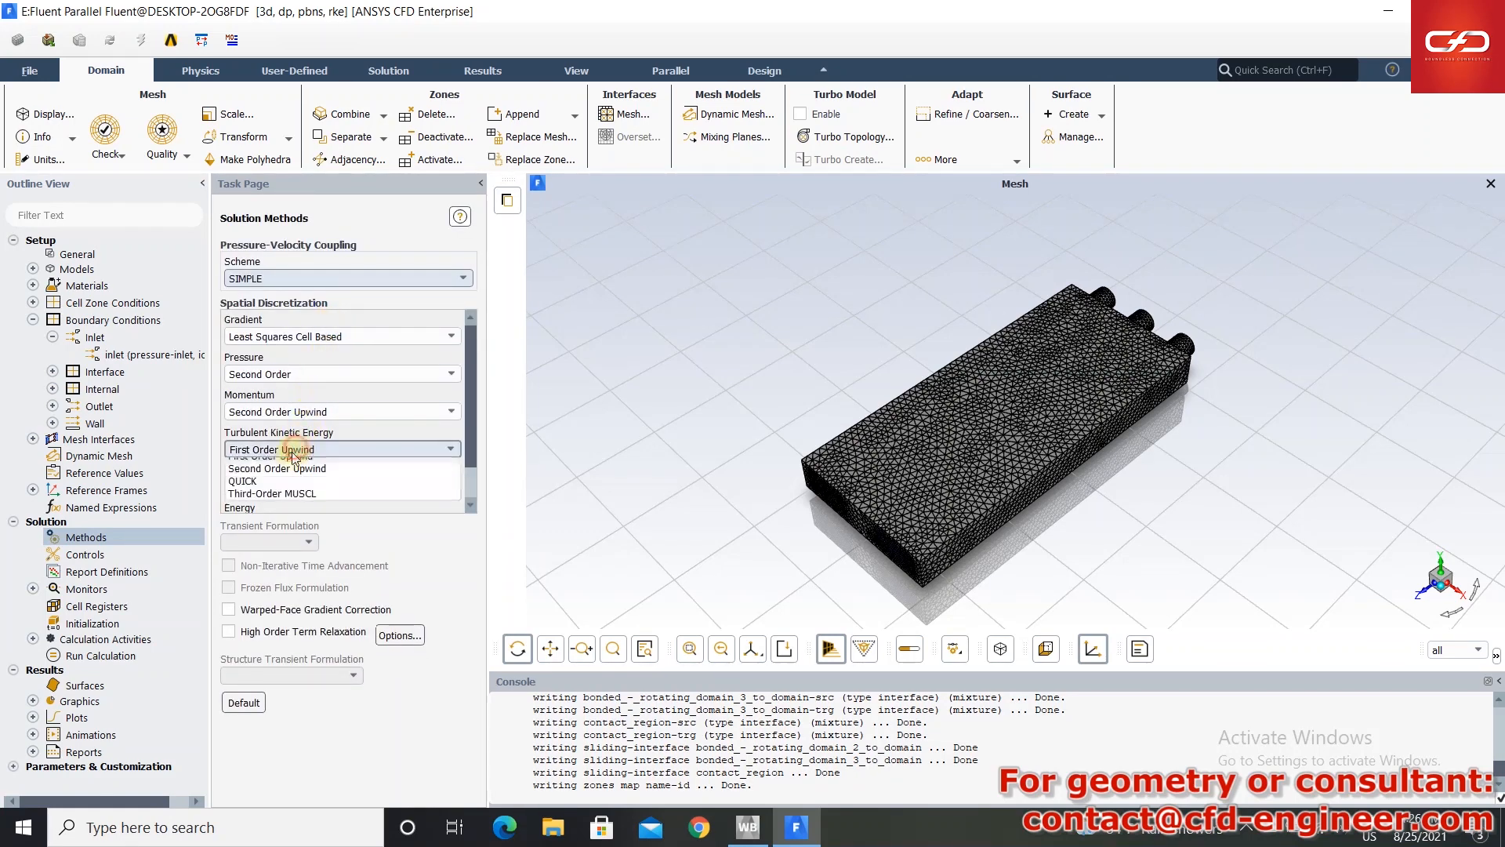
pyautogui.click(279, 468)
pyautogui.click(296, 488)
pyautogui.click(298, 507)
pyautogui.scroll(-1, 303, 497)
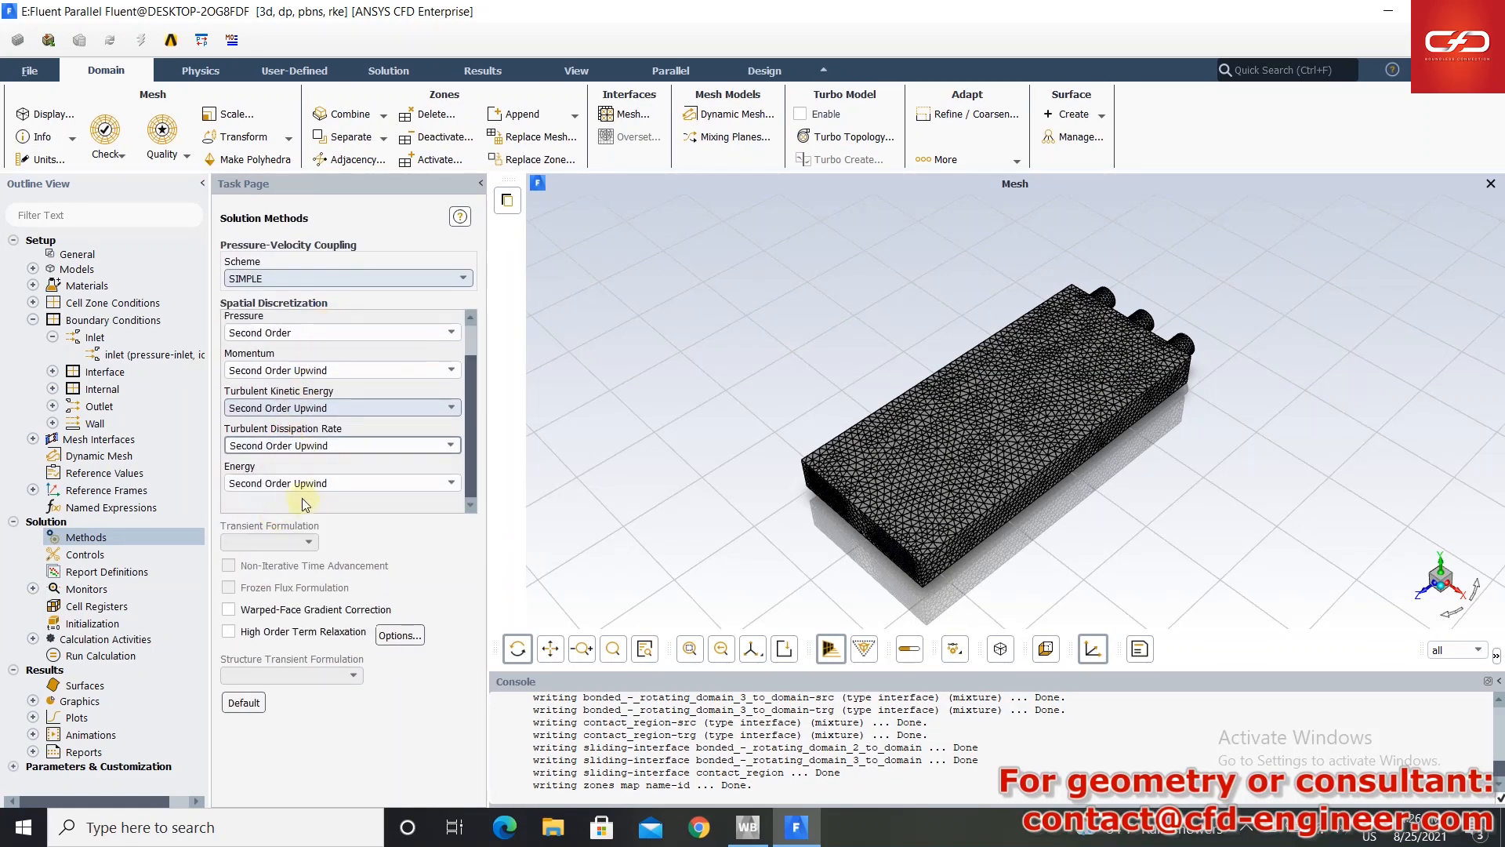
# - Create a Volume-Average report definition named volume-temp
pyautogui.click(85, 578)
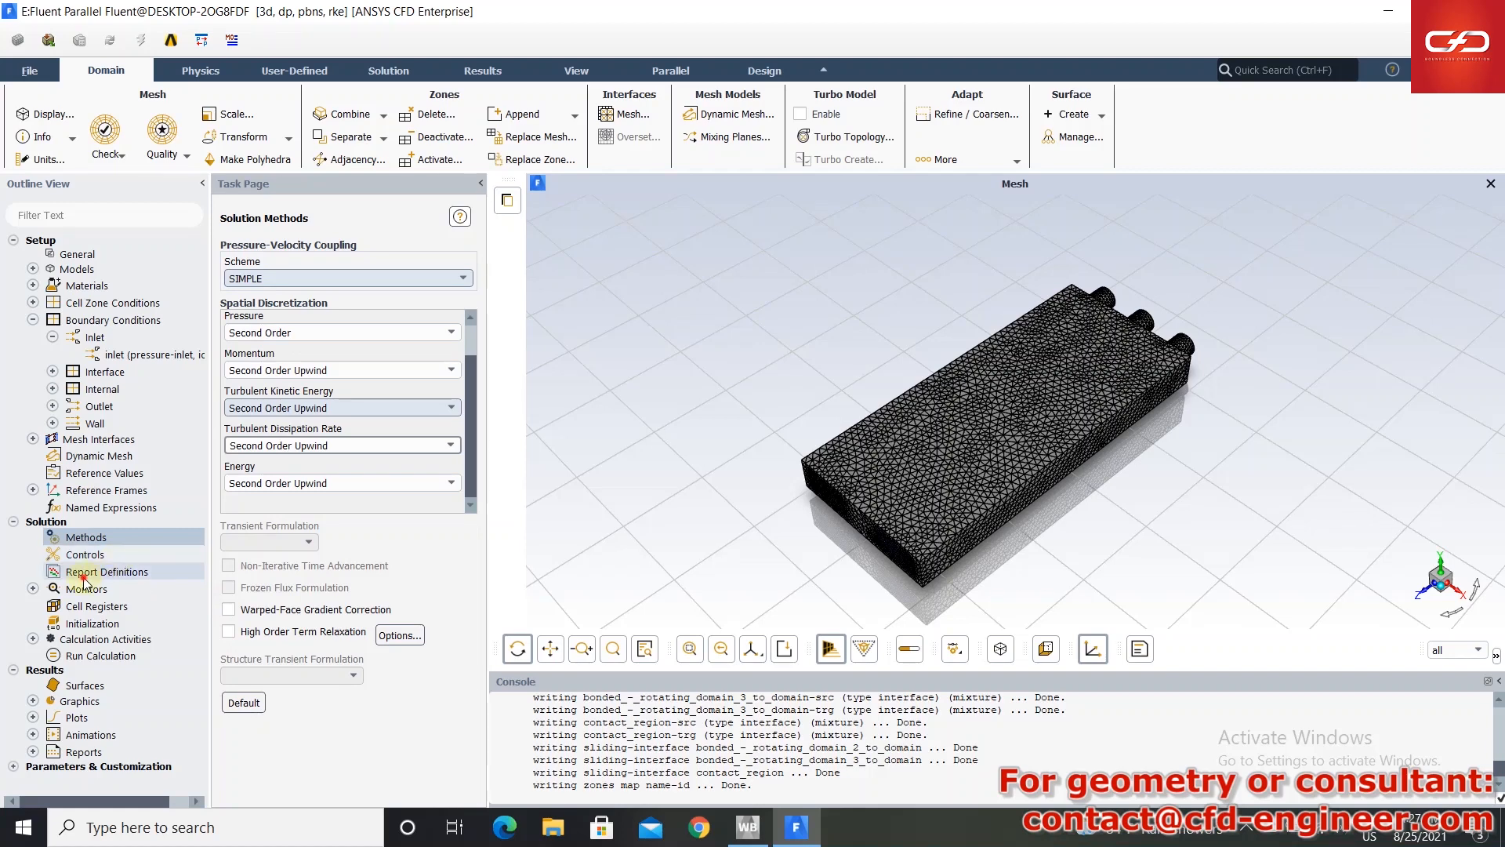
pyautogui.rightClick(86, 579)
pyautogui.moveTo(164, 666)
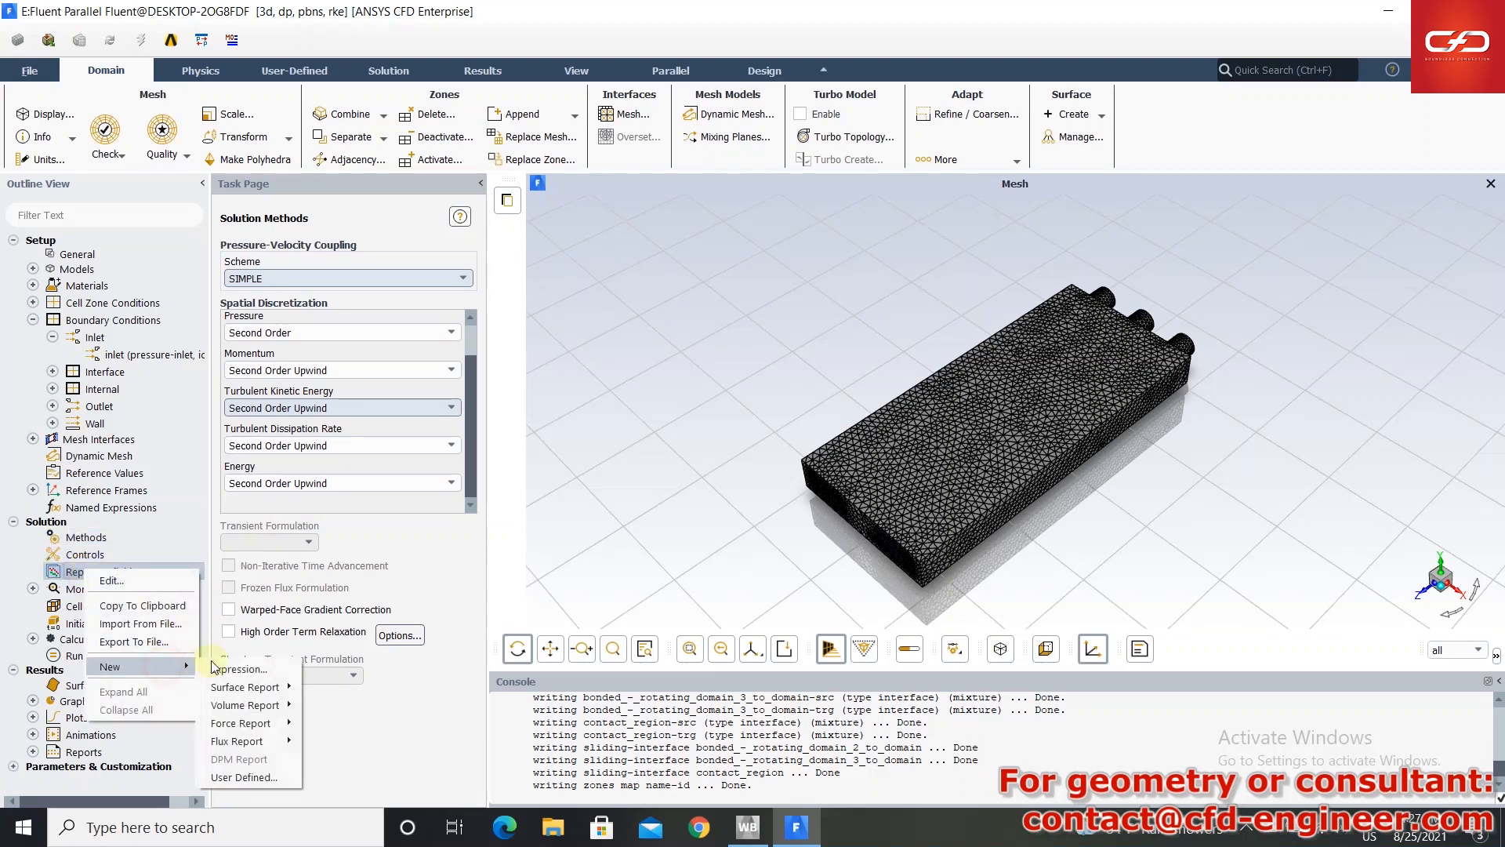
pyautogui.moveTo(251, 705)
pyautogui.click(353, 776)
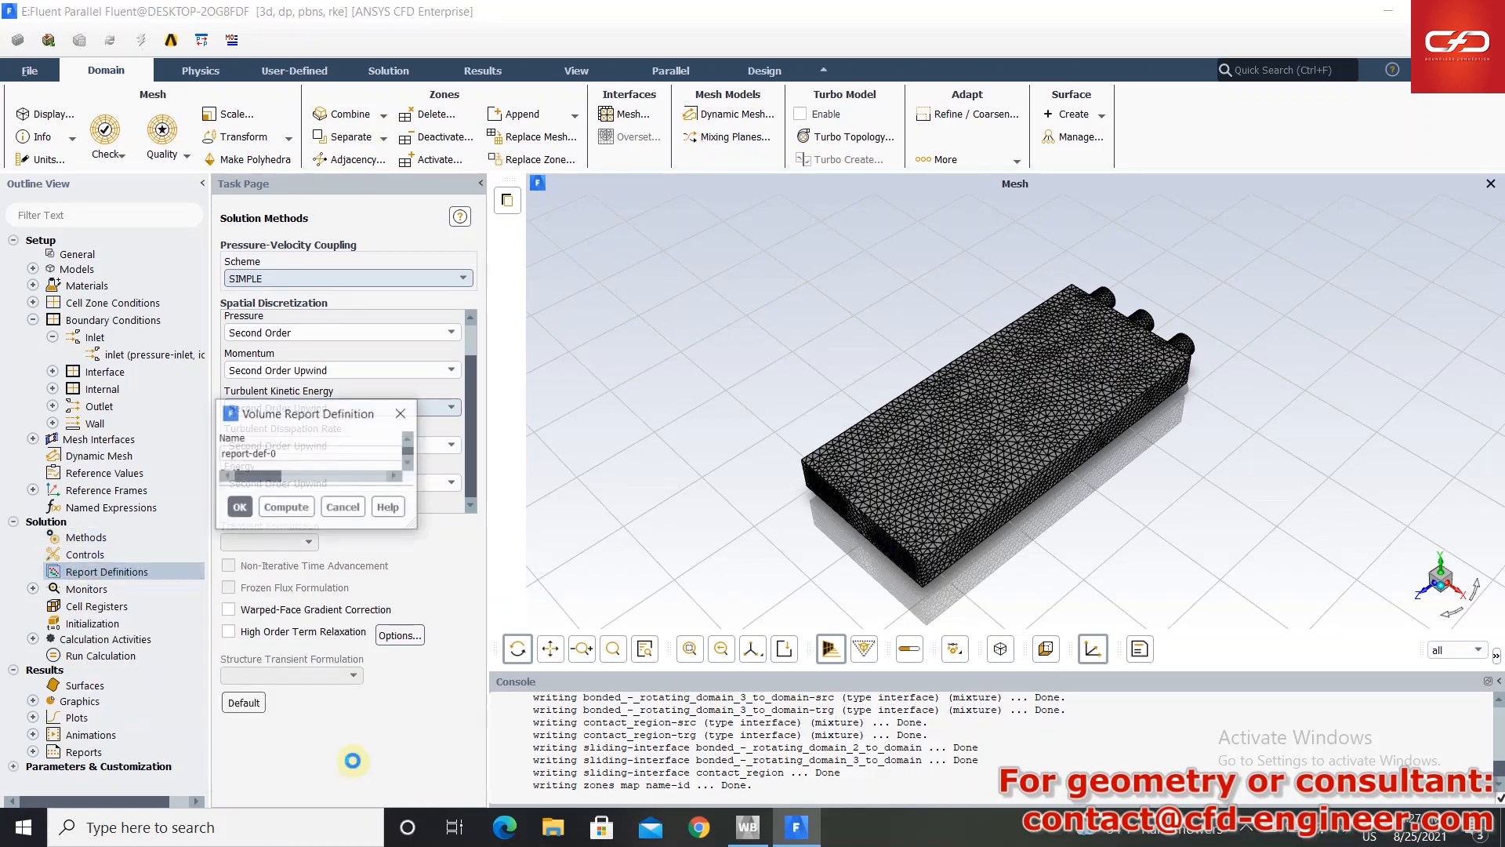
pyautogui.click(290, 339)
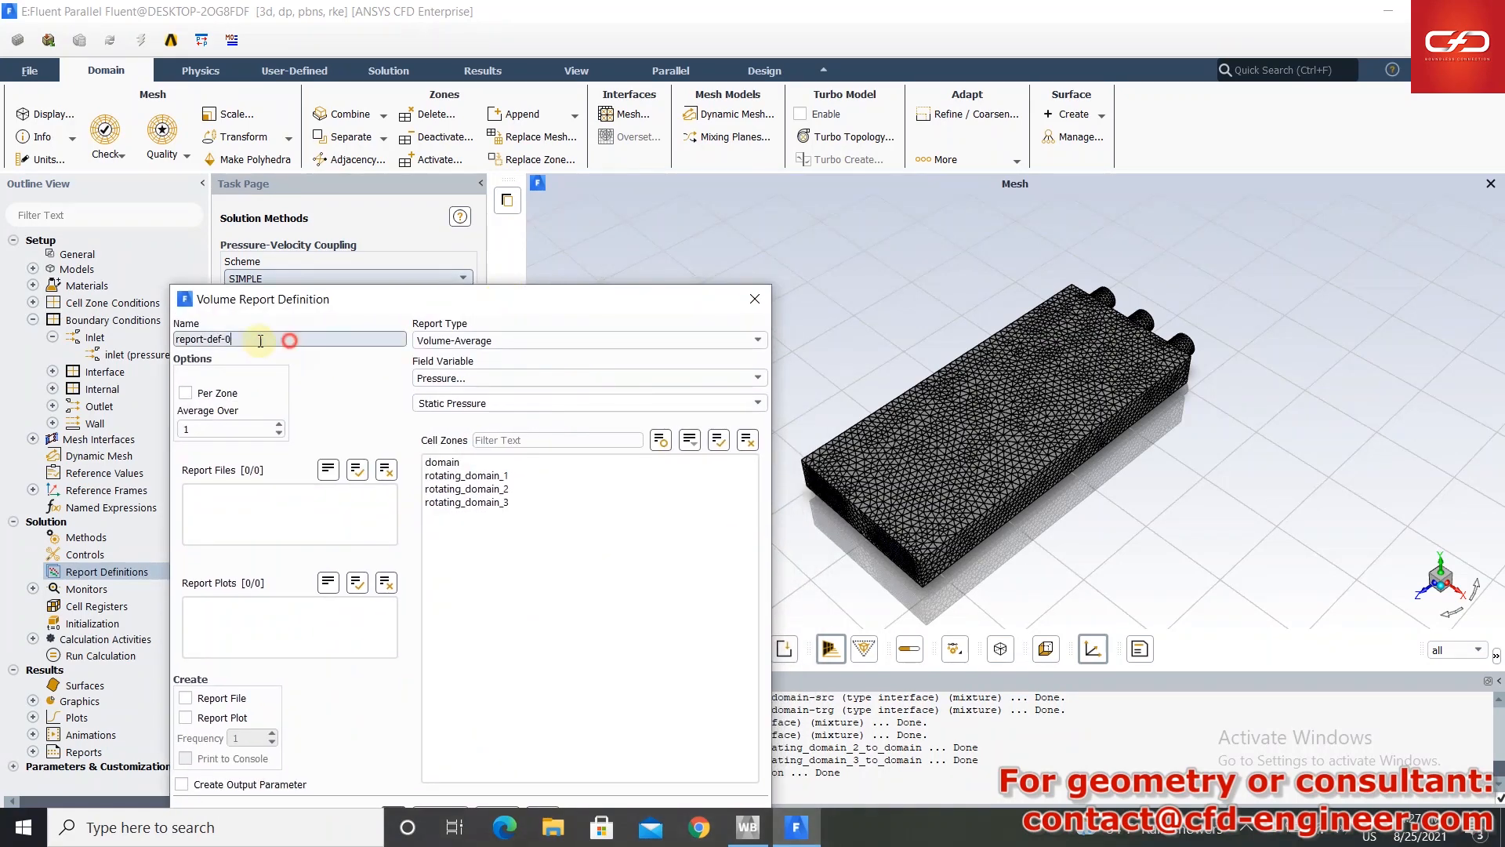
pyautogui.write('volume-temp')
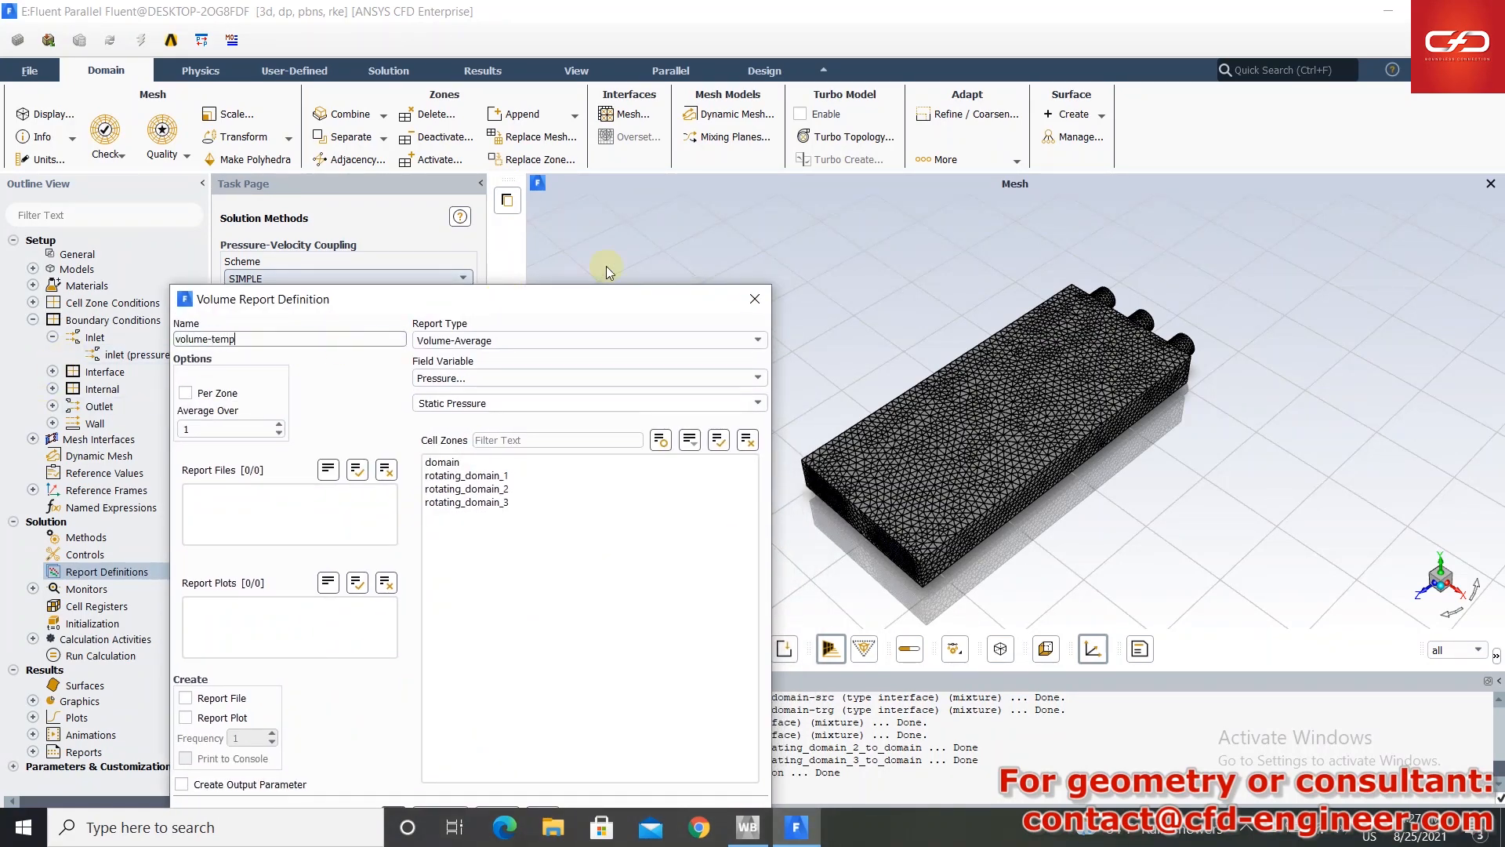
# - Configure the volume-temp report for static temperature over the domain cell zone, with a report file
pyautogui.click(581, 378)
pyautogui.click(499, 430)
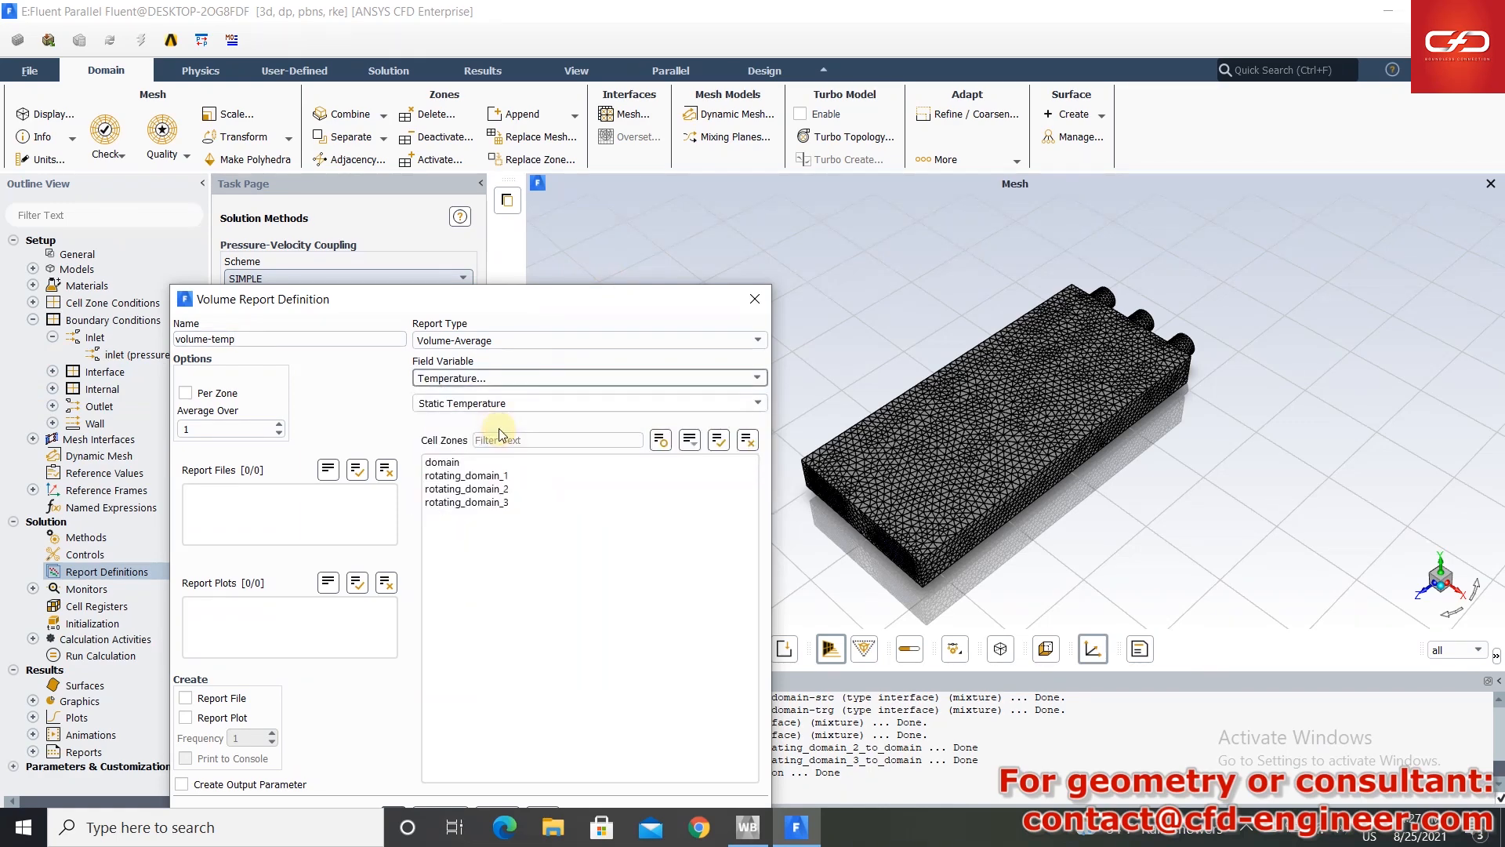
pyautogui.click(445, 462)
pyautogui.moveTo(576, 301); pyautogui.dragTo(606, 182)
pyautogui.click(216, 578)
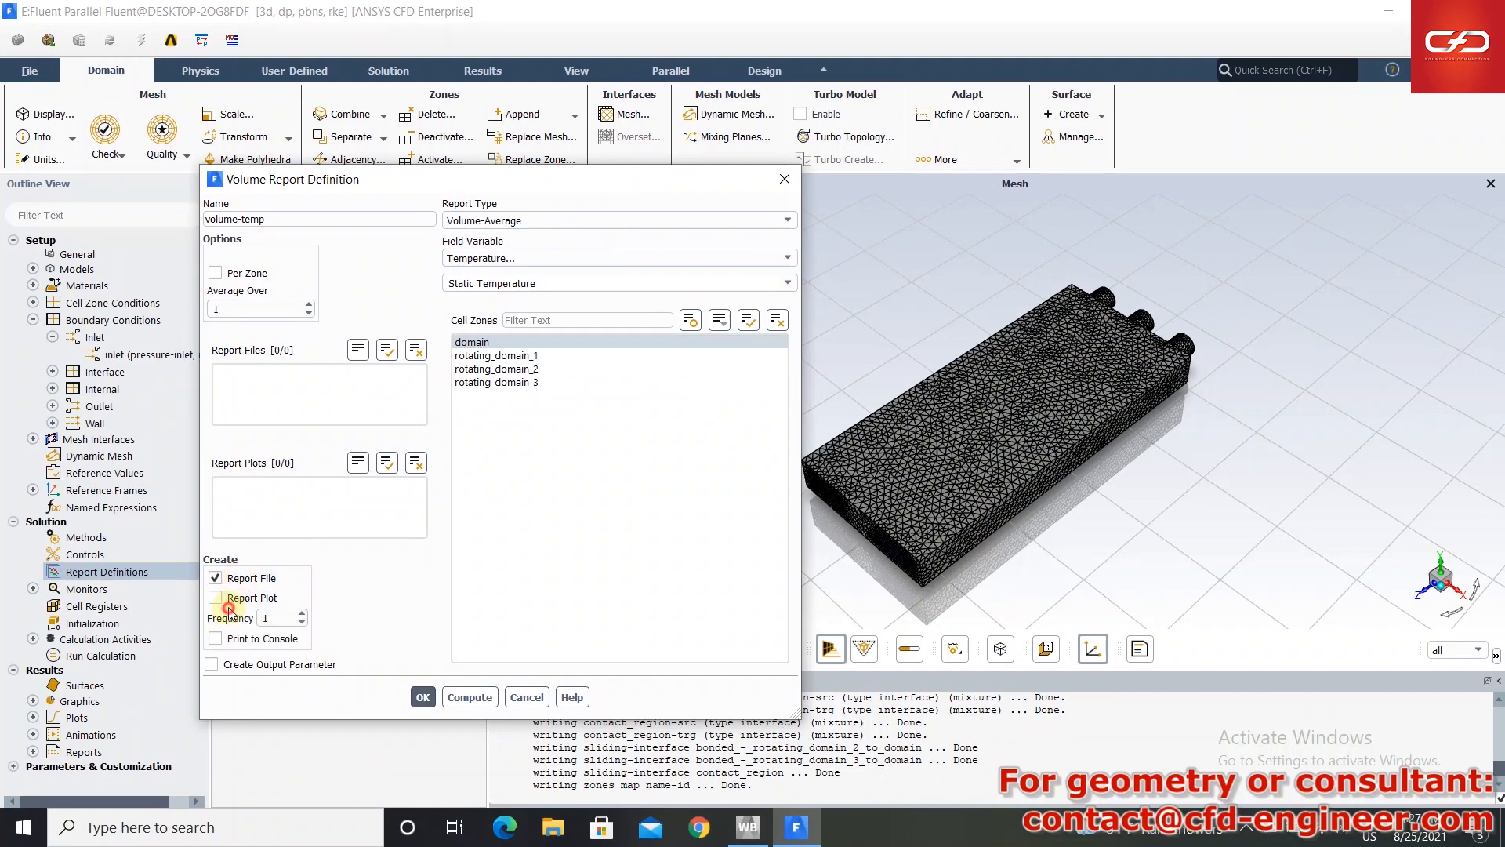
pyautogui.click(424, 697)
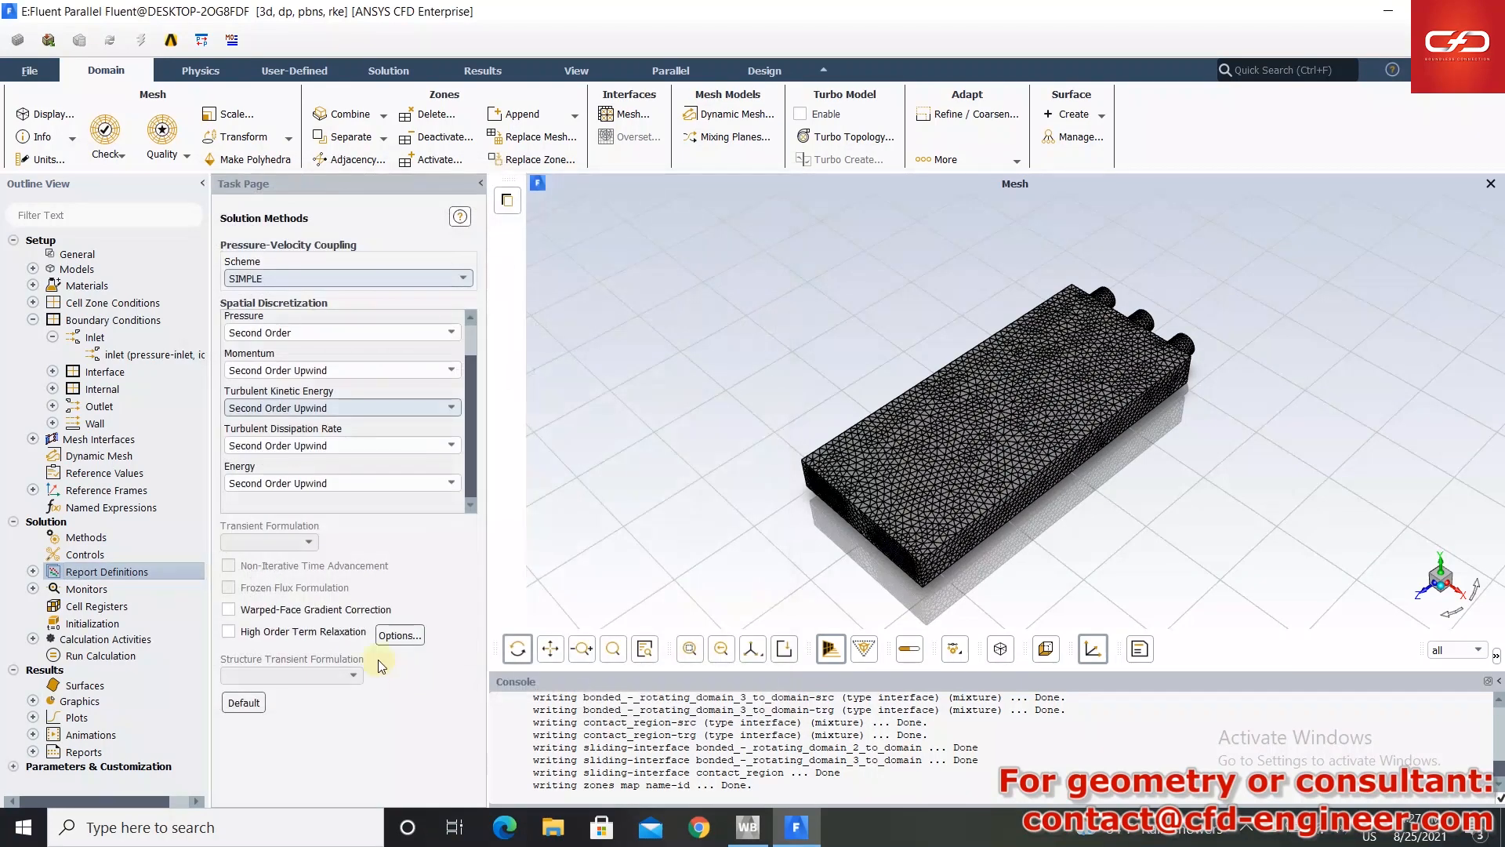
# - Create a Facet Average surface report definition named temp-surface
pyautogui.rightClick(134, 571)
pyautogui.click(222, 665)
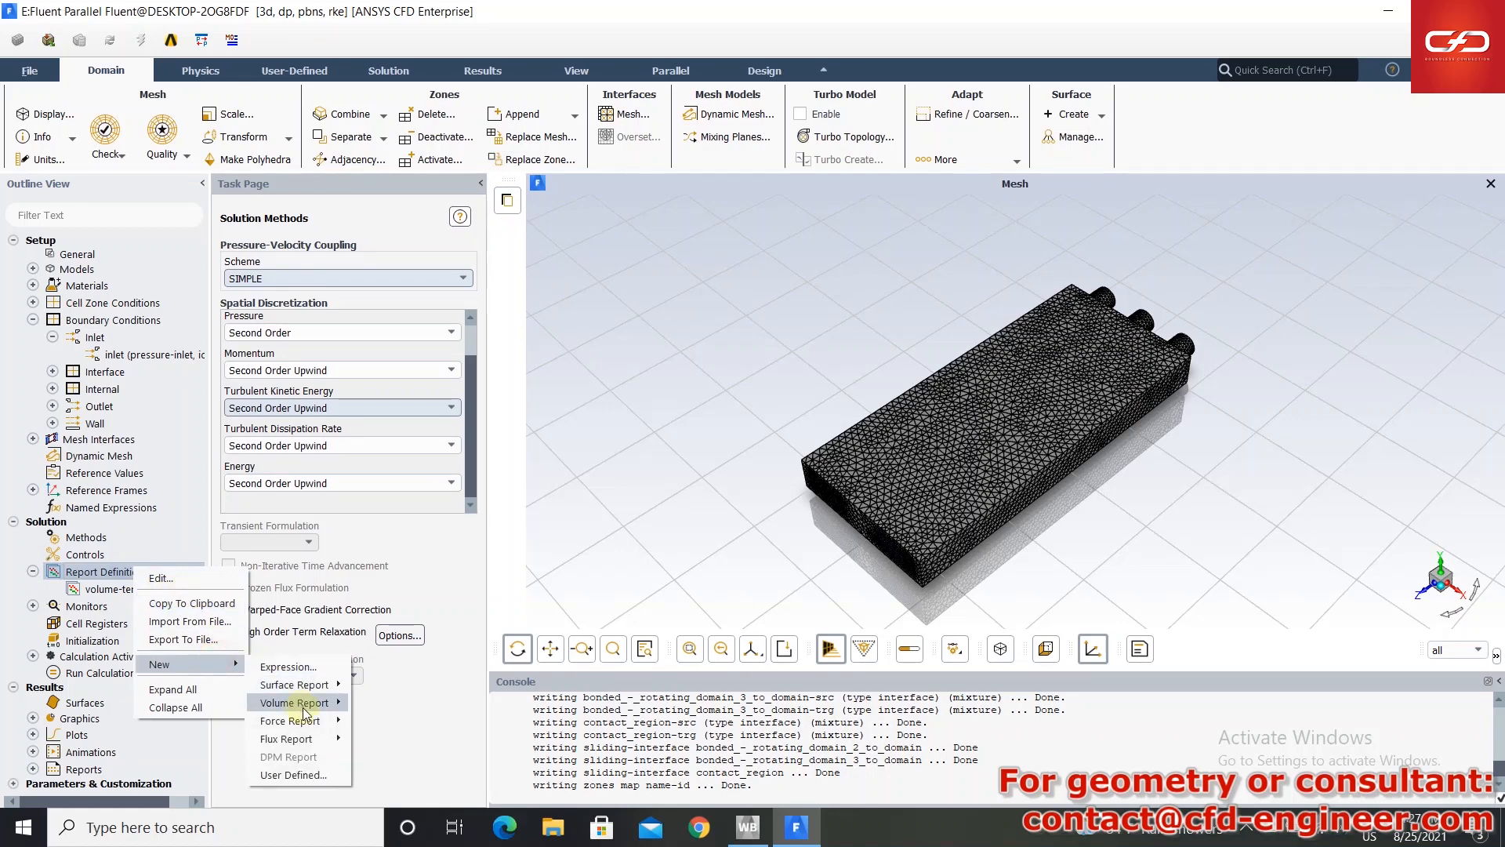
pyautogui.moveTo(298, 684)
pyautogui.click(439, 582)
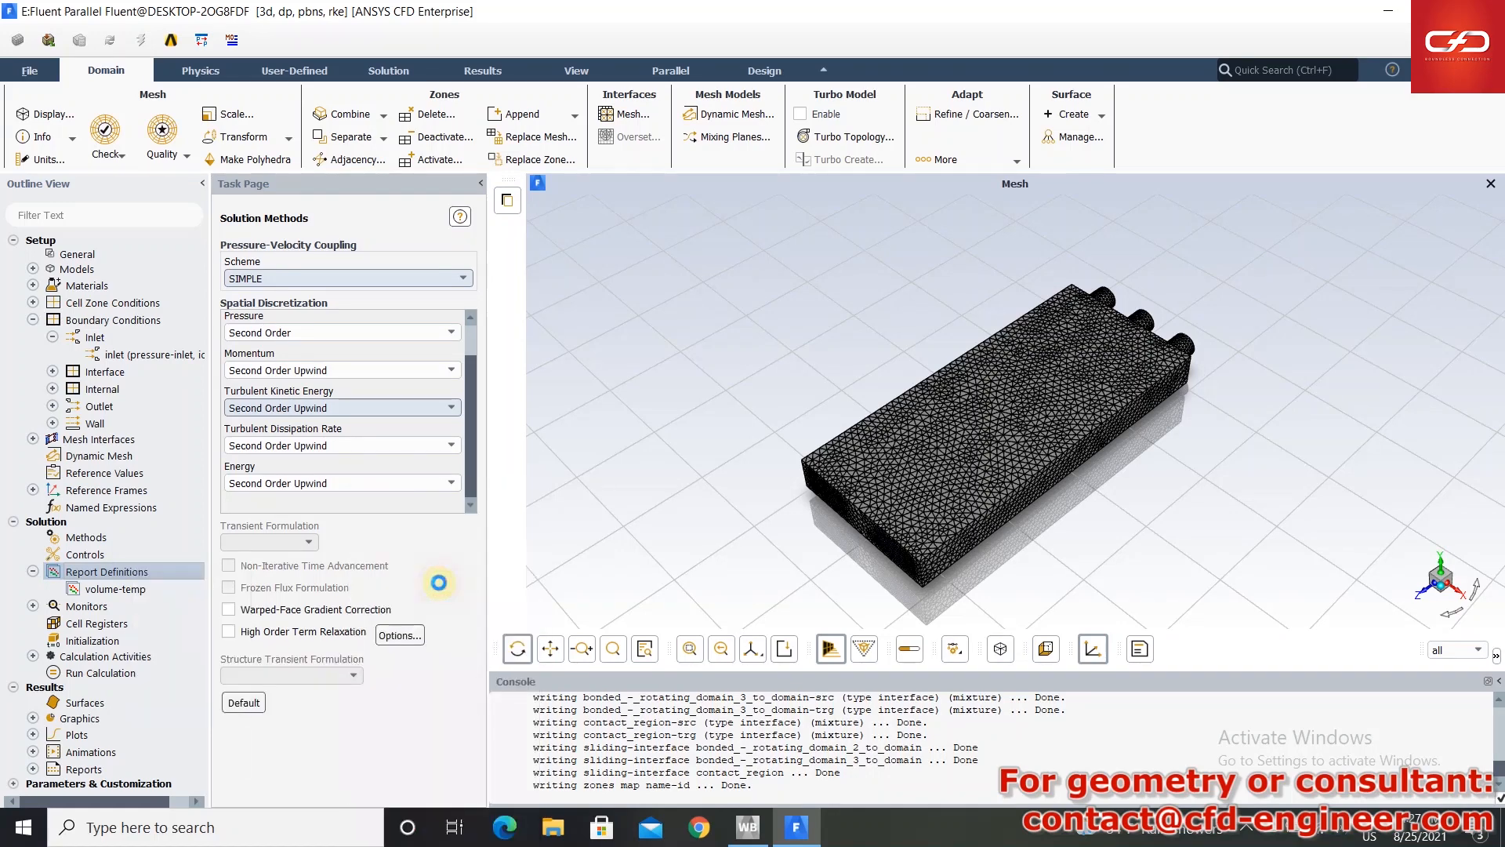
pyautogui.write('tem')
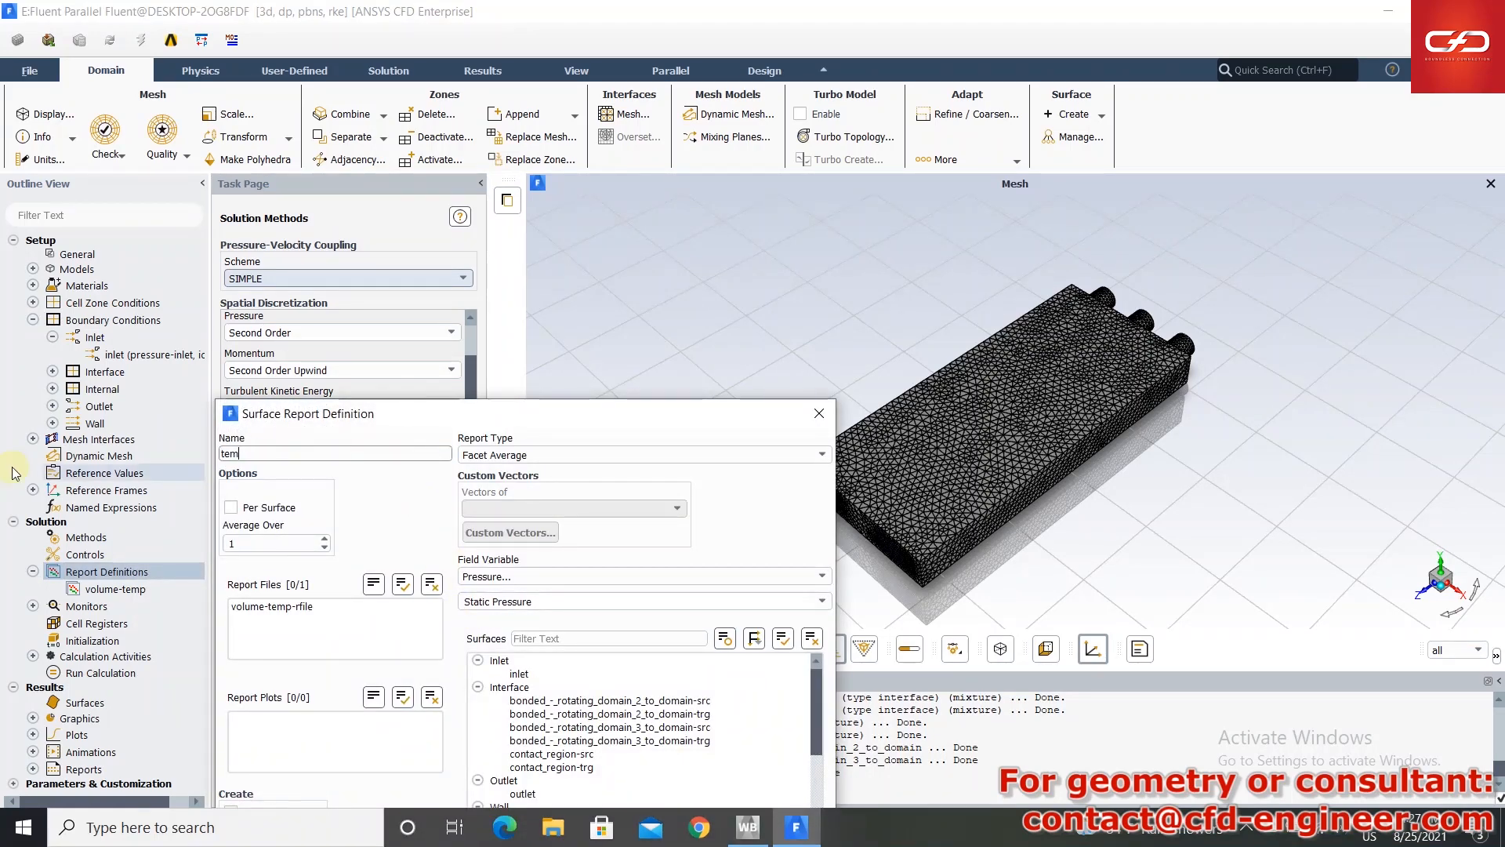
pyautogui.write('p-surface')
pyautogui.moveTo(567, 419); pyautogui.dragTo(569, 257)
# - Configure the temp-surface report for static temperature on cage1 to cage4, per surface, with a report file and report plot
pyautogui.click(521, 413)
pyautogui.click(504, 447)
pyautogui.scroll(-2, 538, 646)
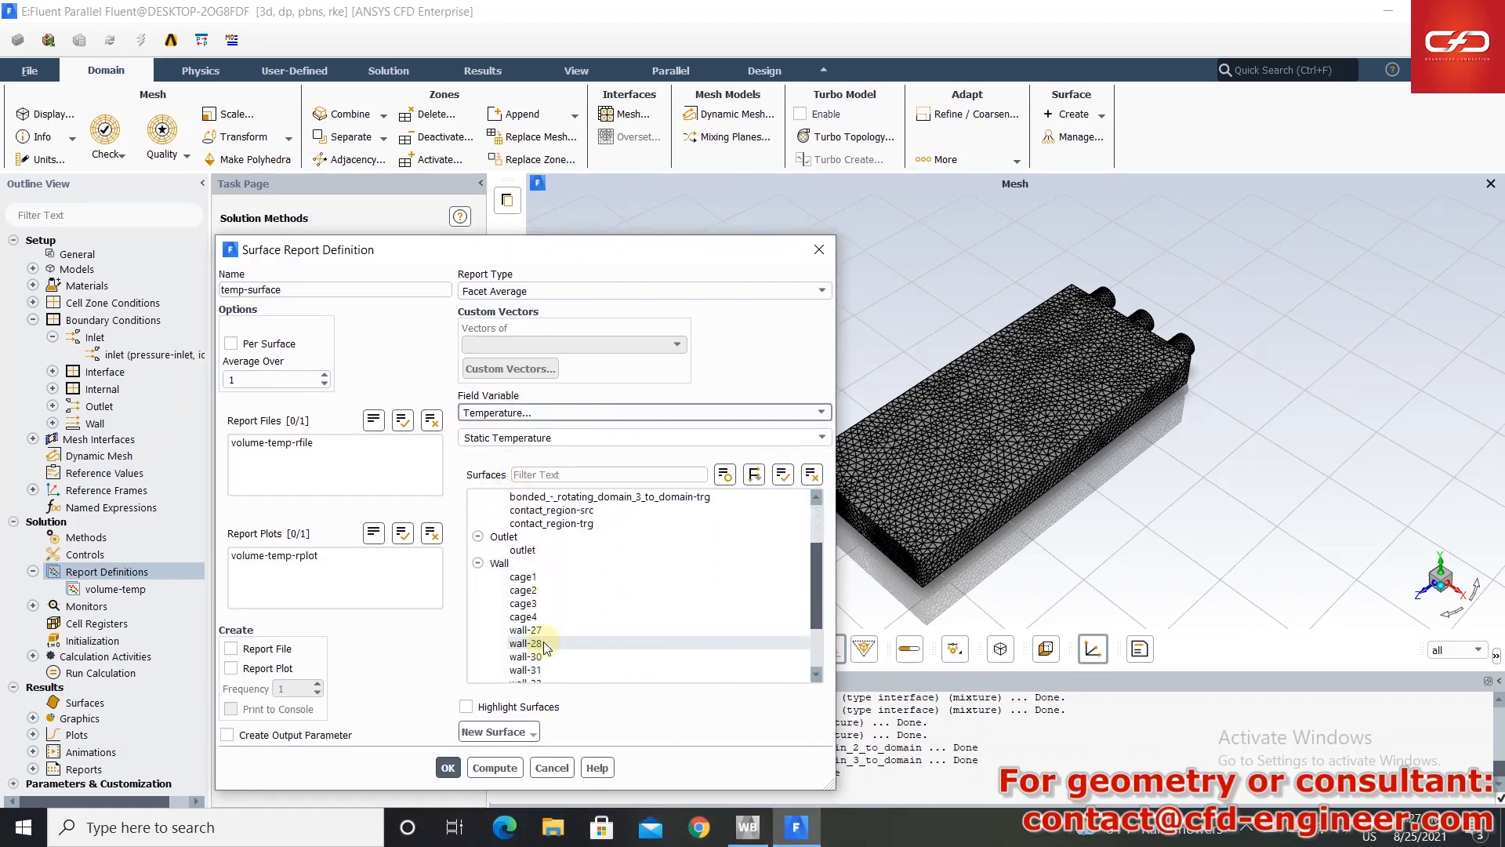
pyautogui.click(529, 577)
pyautogui.click(527, 589)
pyautogui.click(528, 603)
pyautogui.click(525, 616)
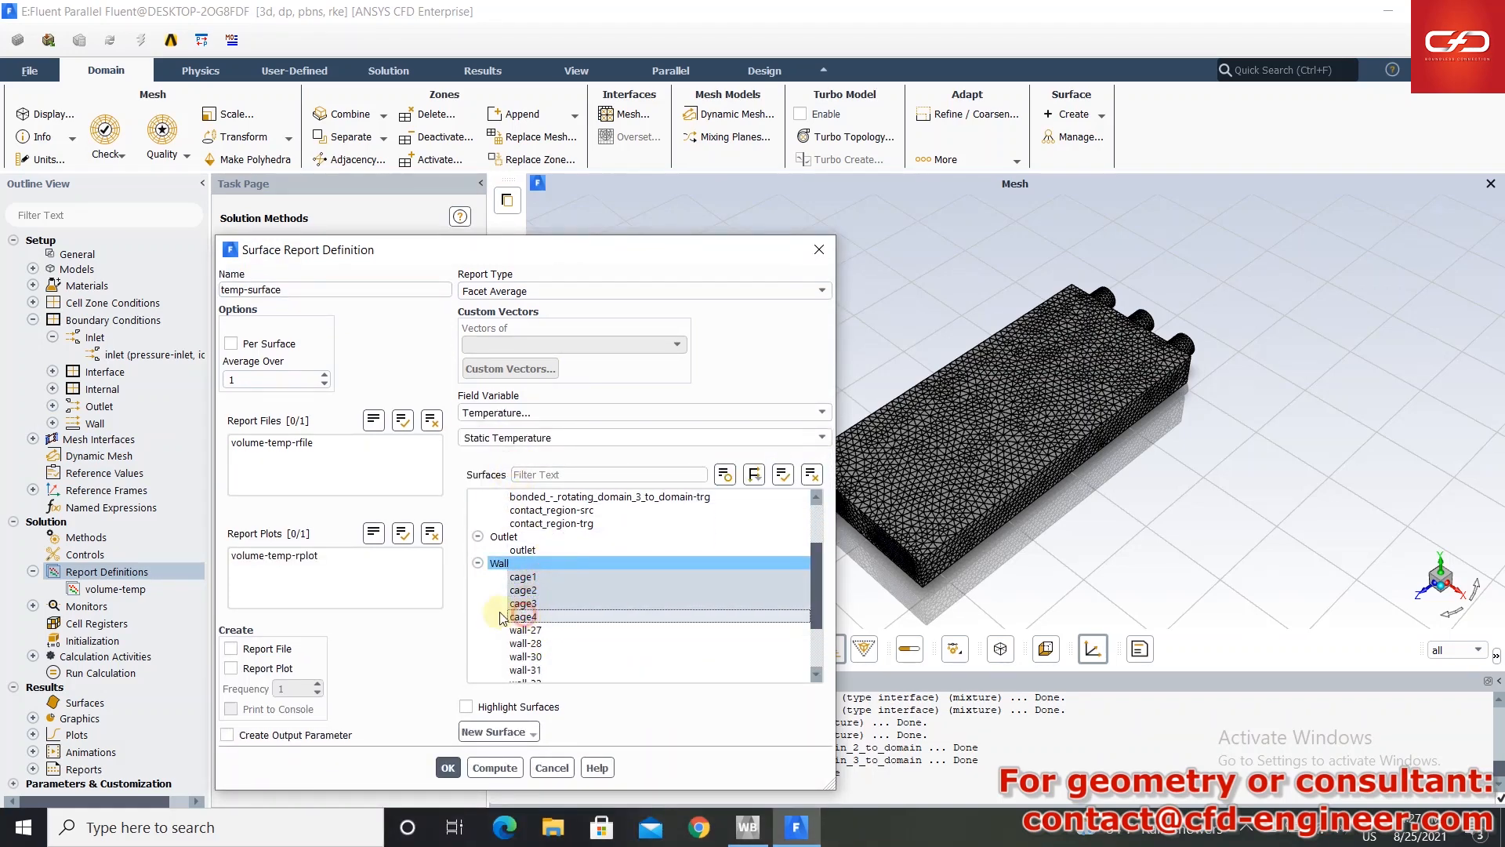
pyautogui.click(269, 345)
pyautogui.click(261, 647)
pyautogui.click(261, 668)
pyautogui.click(448, 766)
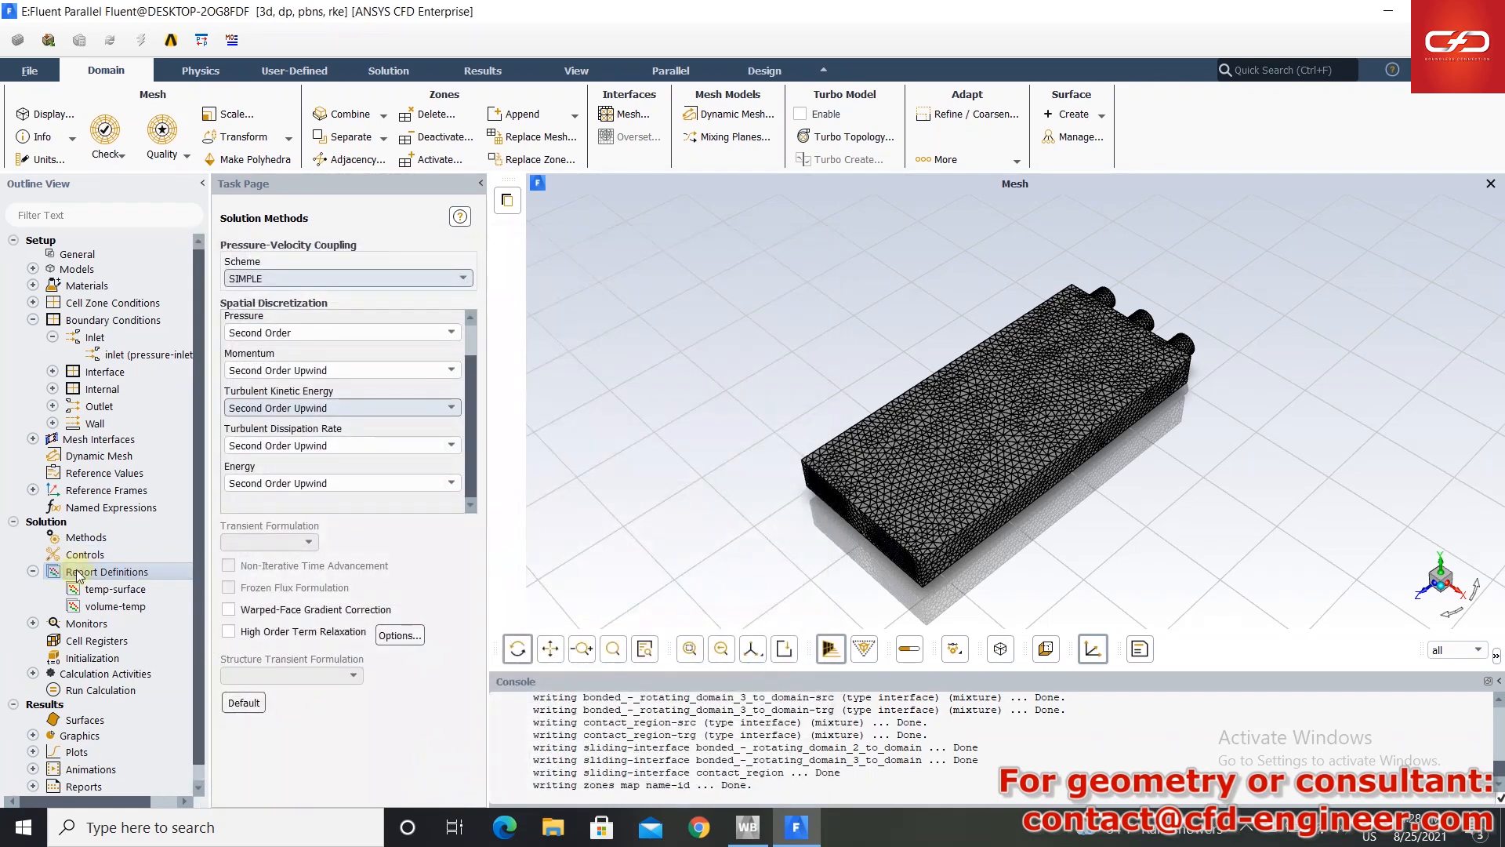
# - Create a Volume-Average report definition named volume-veloc with per-zone reporting
pyautogui.rightClick(131, 575)
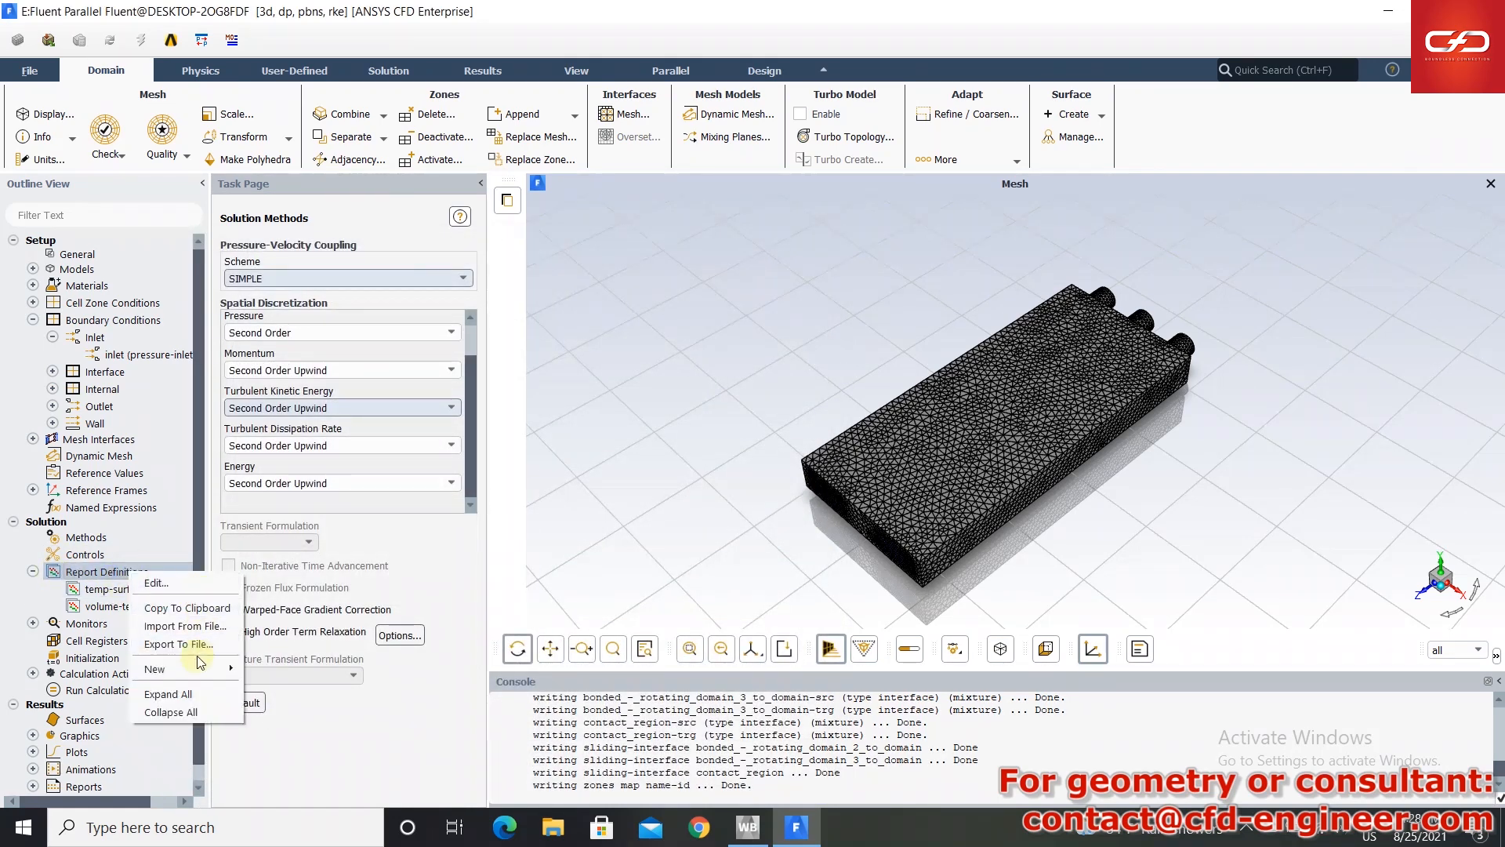
pyautogui.moveTo(196, 668)
pyautogui.moveTo(312, 717)
pyautogui.click(399, 781)
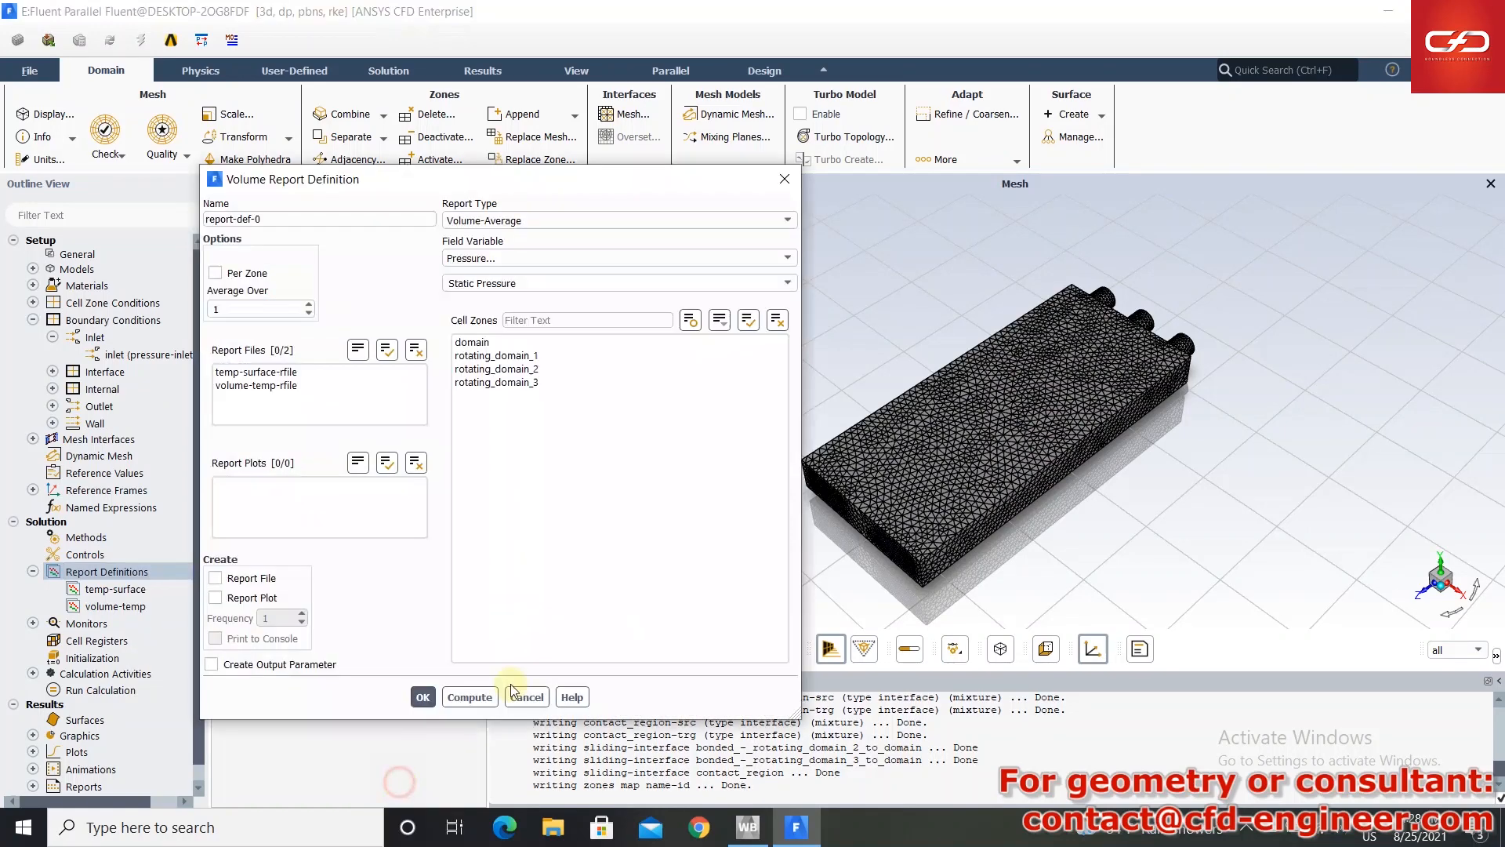
pyautogui.moveTo(286, 217); pyautogui.dragTo(17, 227)
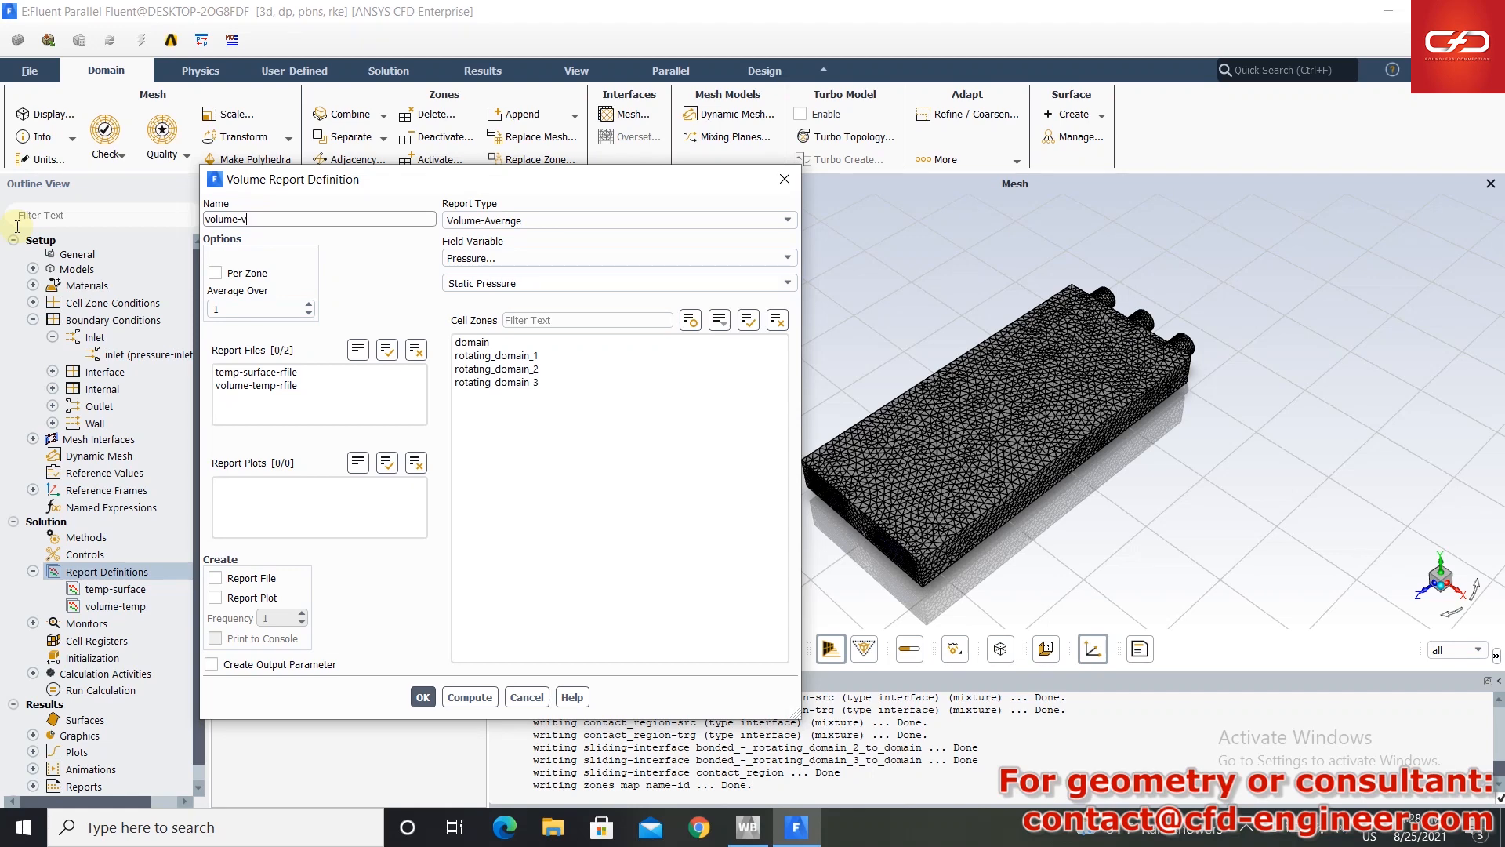
pyautogui.click(252, 273)
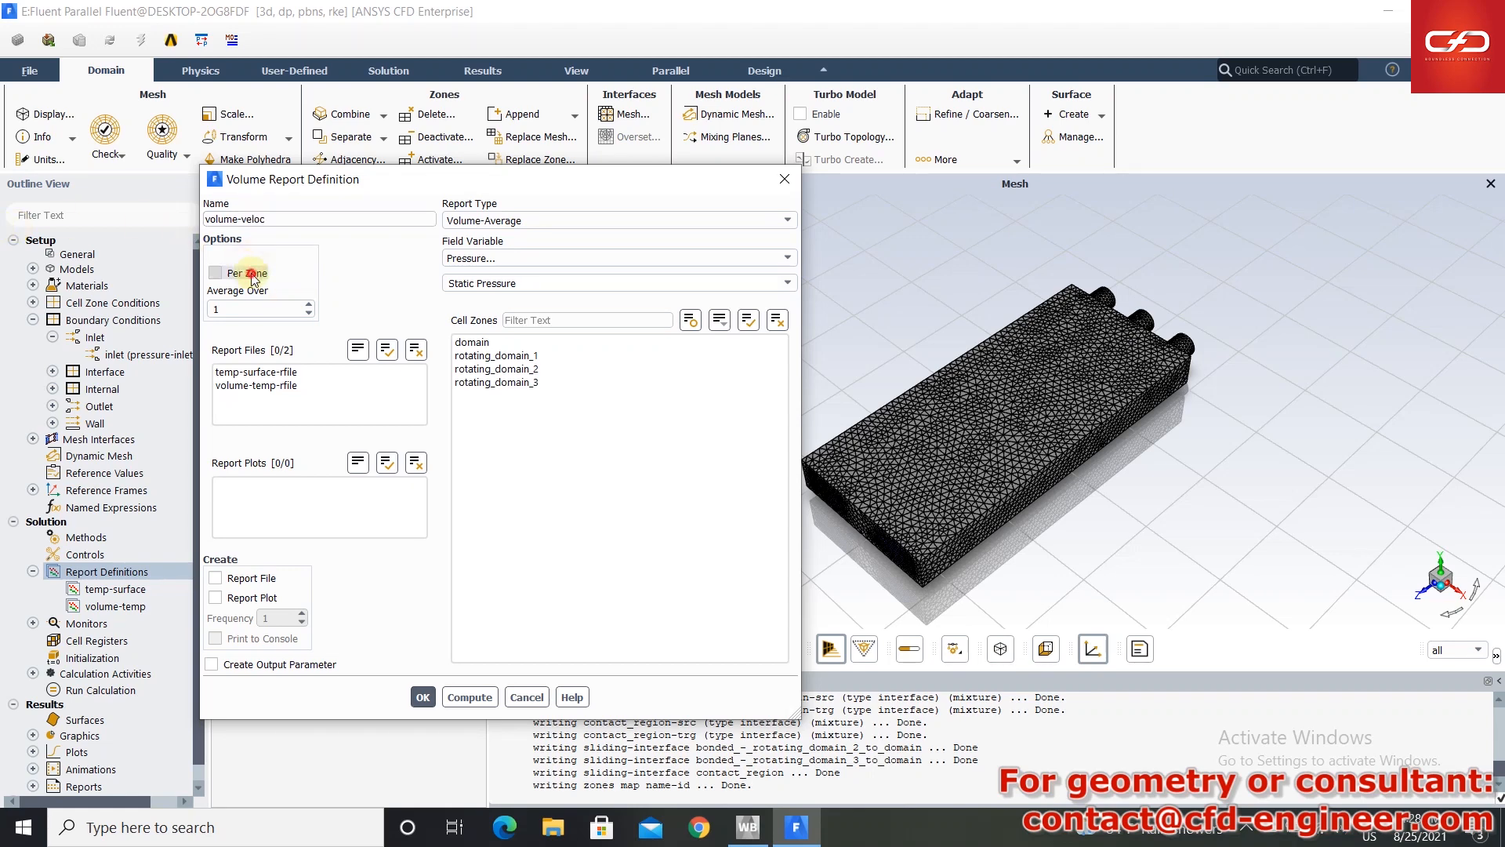
# - Configure the volume-veloc report for velocity magnitude over the domain cell zone, with a report file and report plot
pyautogui.click(544, 260)
pyautogui.click(524, 304)
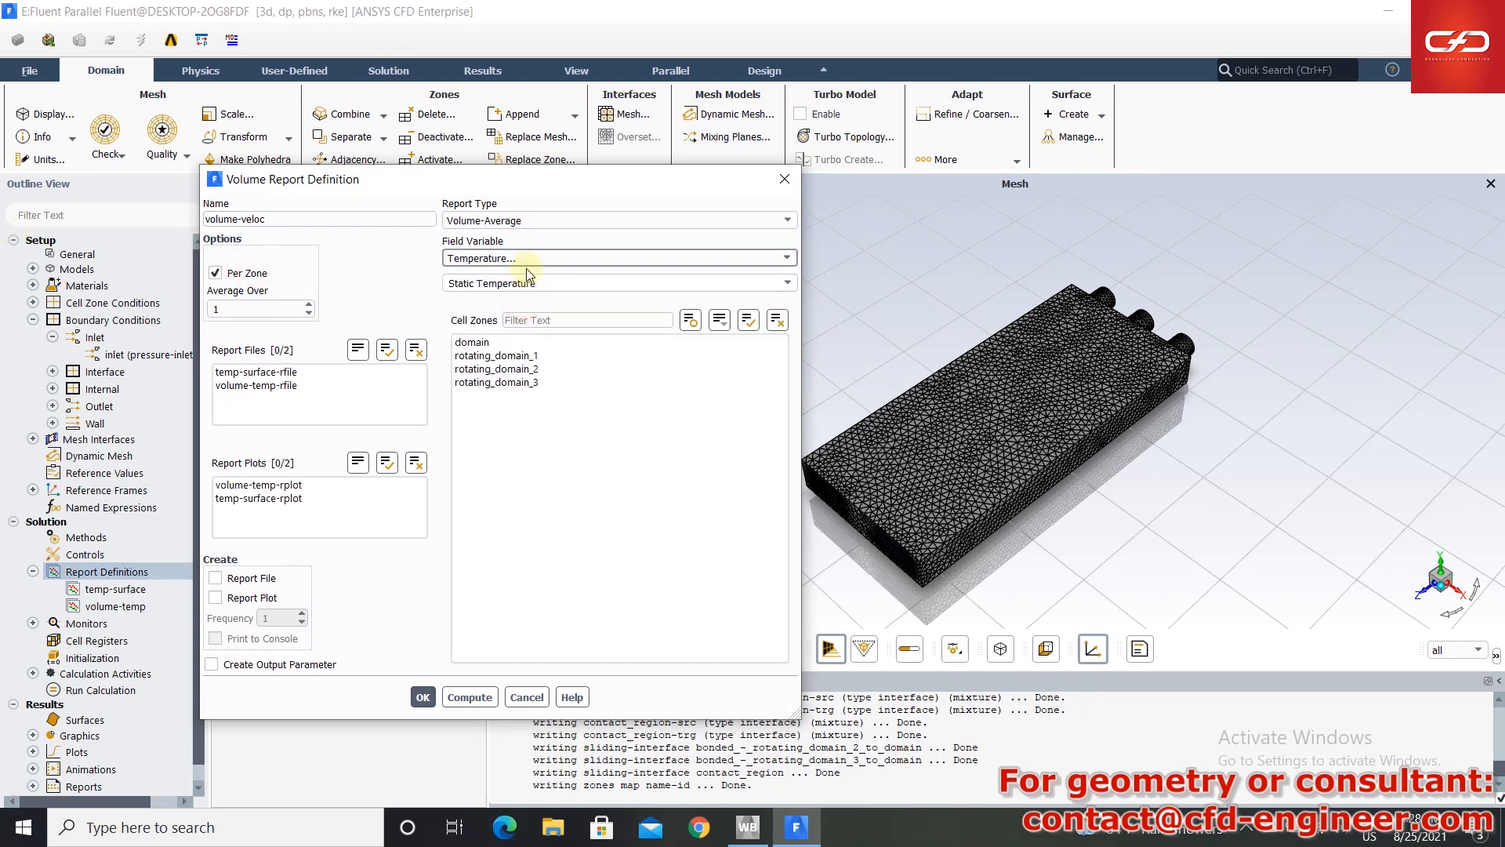
pyautogui.click(549, 258)
pyautogui.click(498, 308)
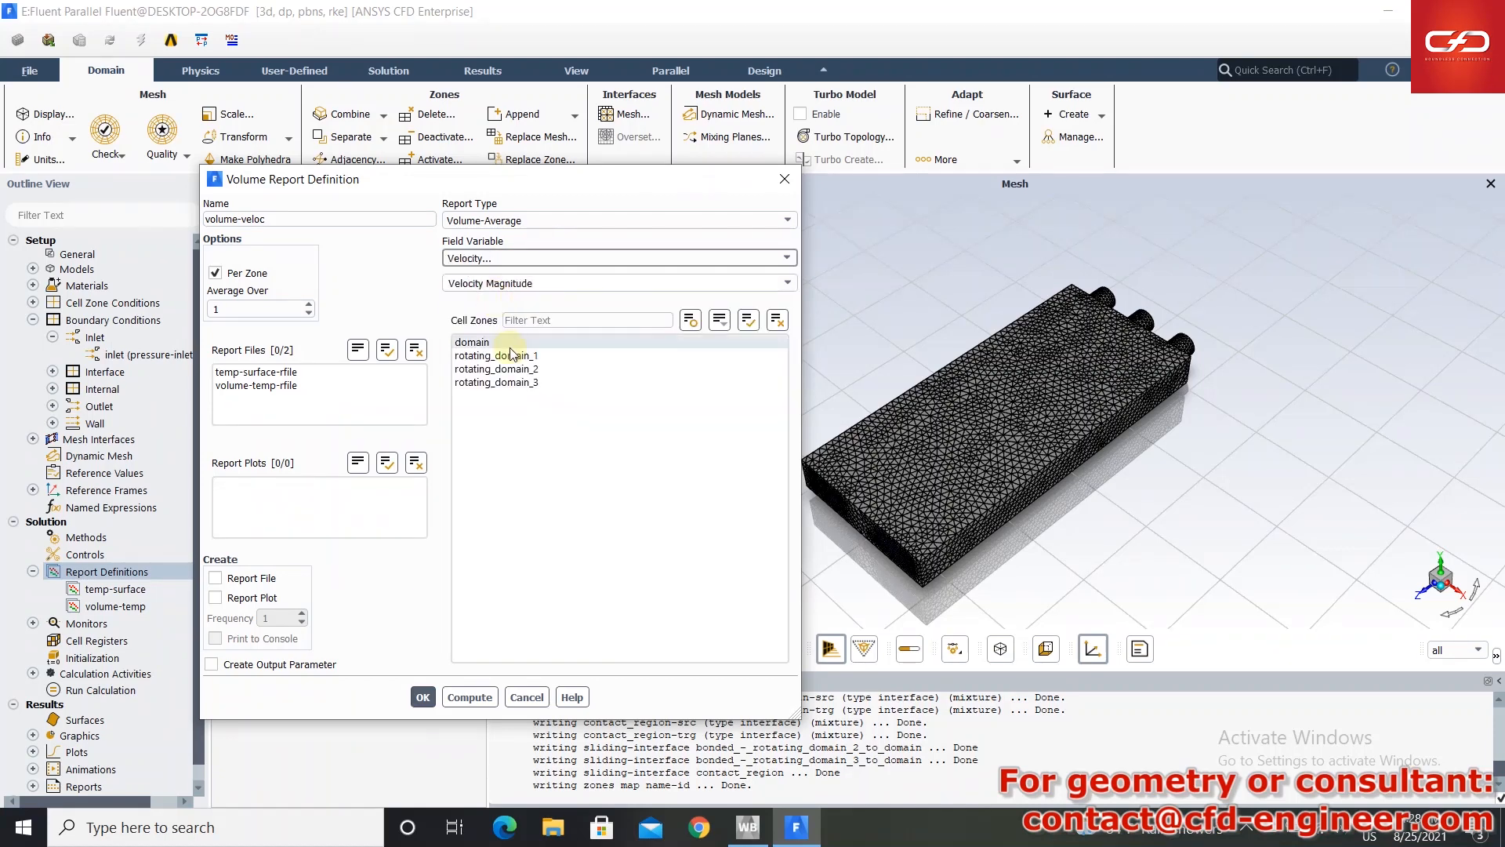
pyautogui.click(506, 344)
pyautogui.click(250, 598)
pyautogui.click(243, 578)
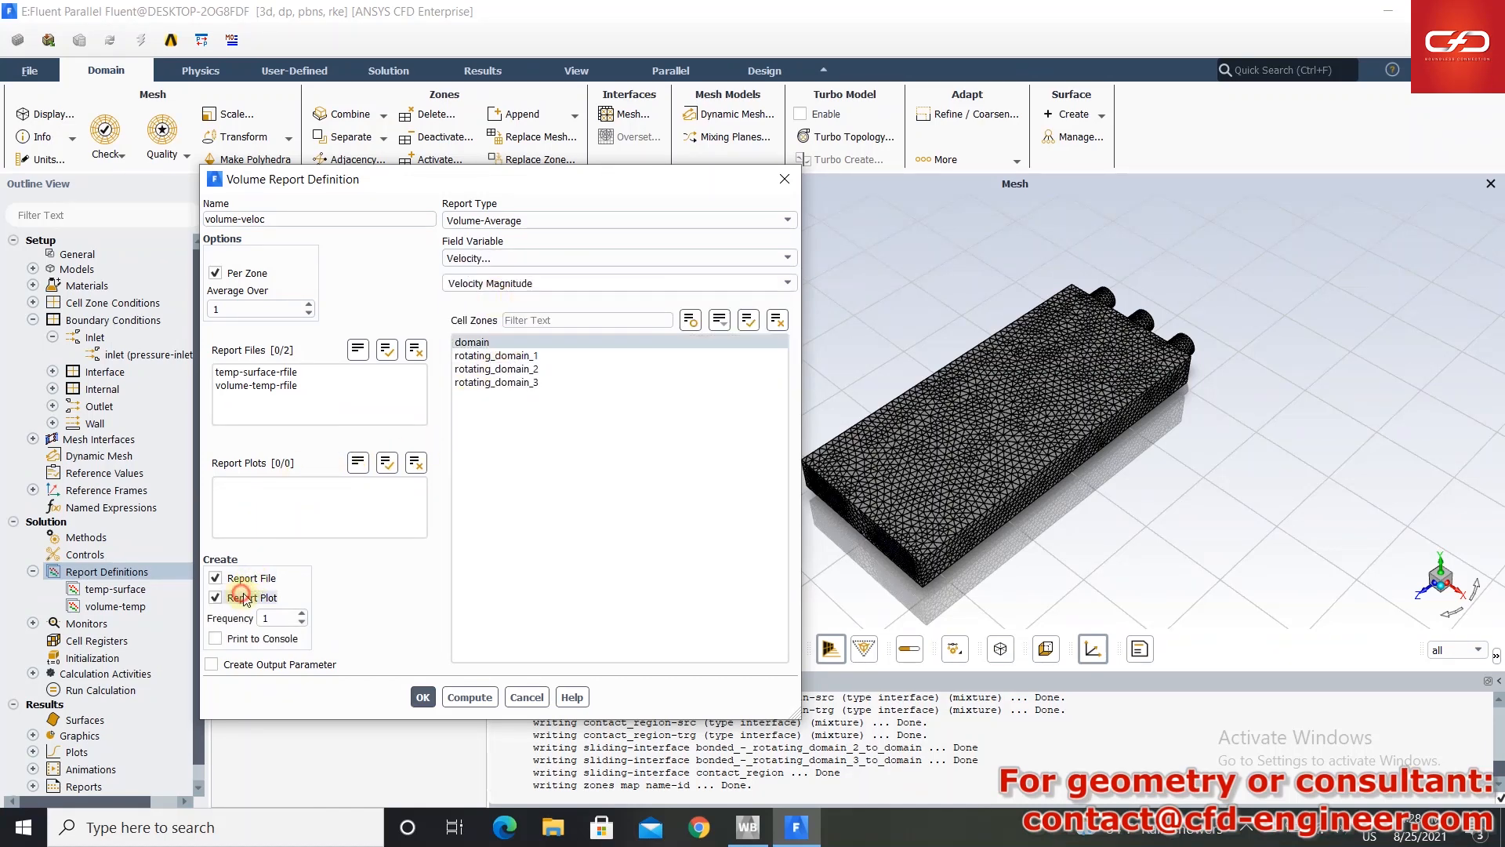
pyautogui.click(423, 697)
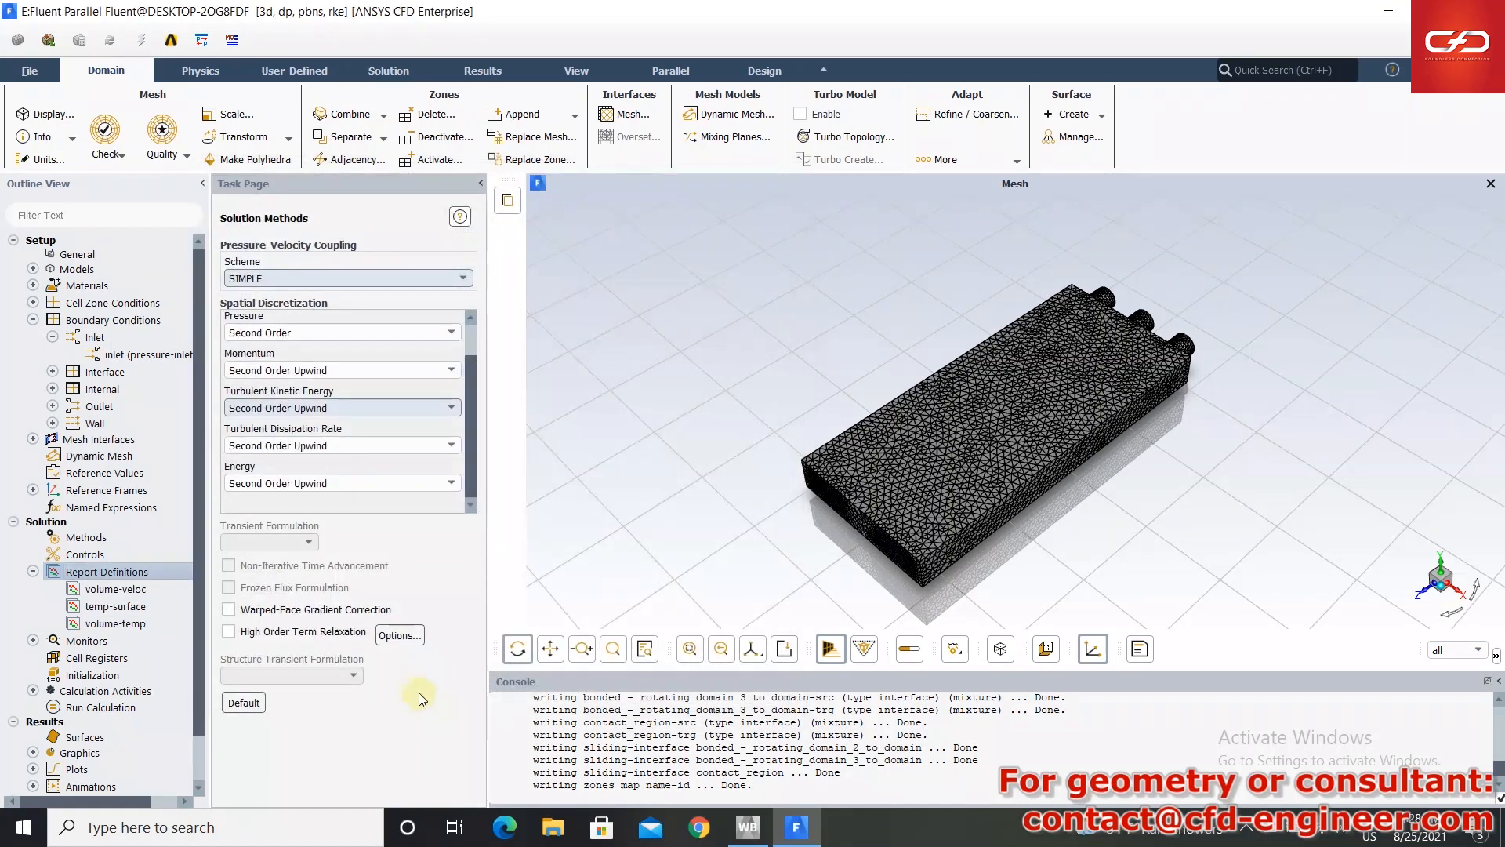
# - Initialize the solution with Standard Initialization computed from all-zones
pyautogui.scroll(-1, 108, 650)
pyautogui.click(102, 633)
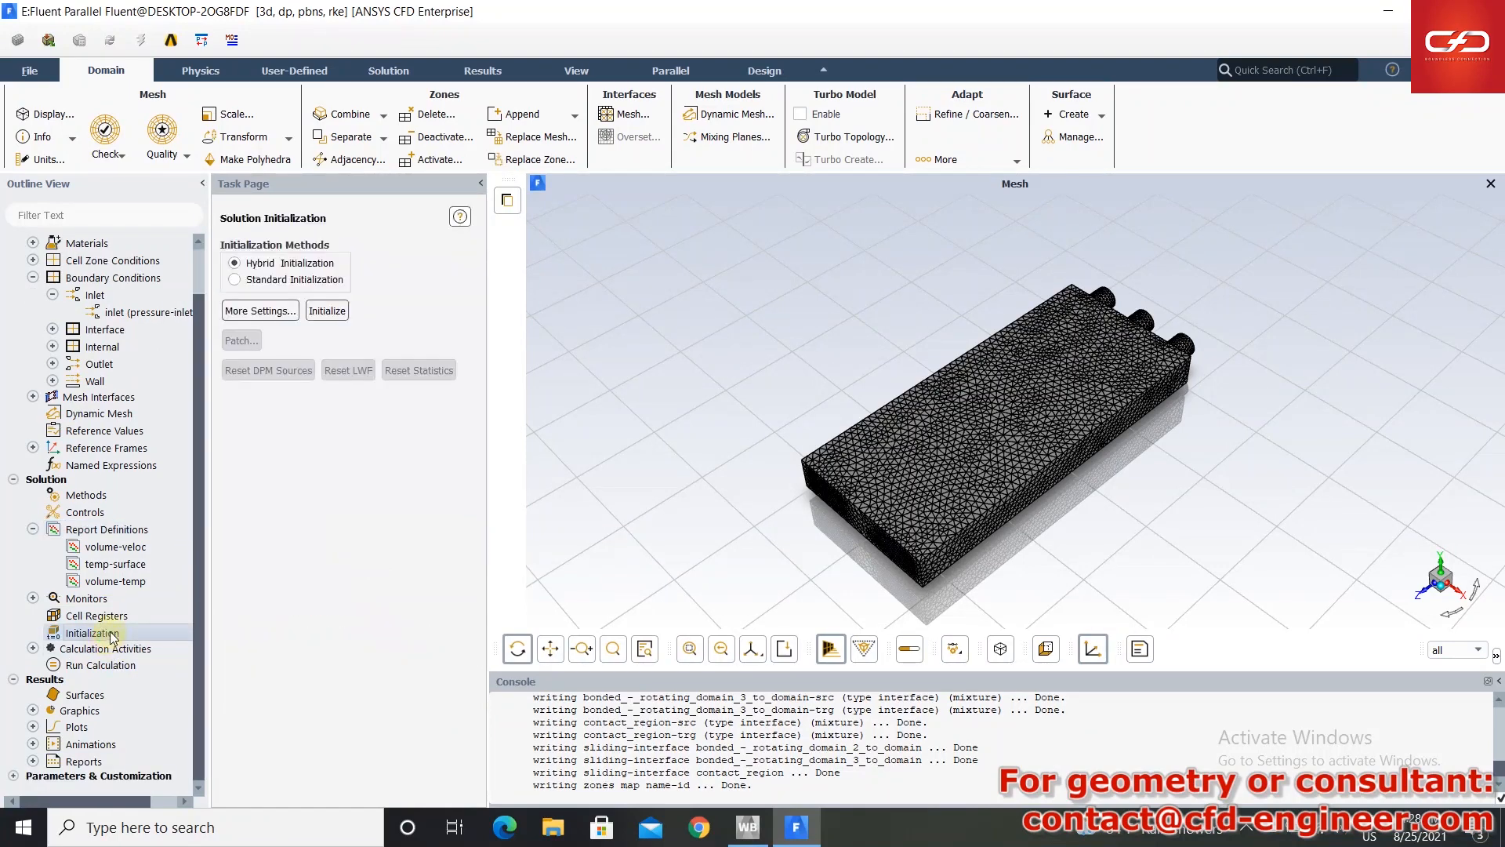
pyautogui.click(278, 279)
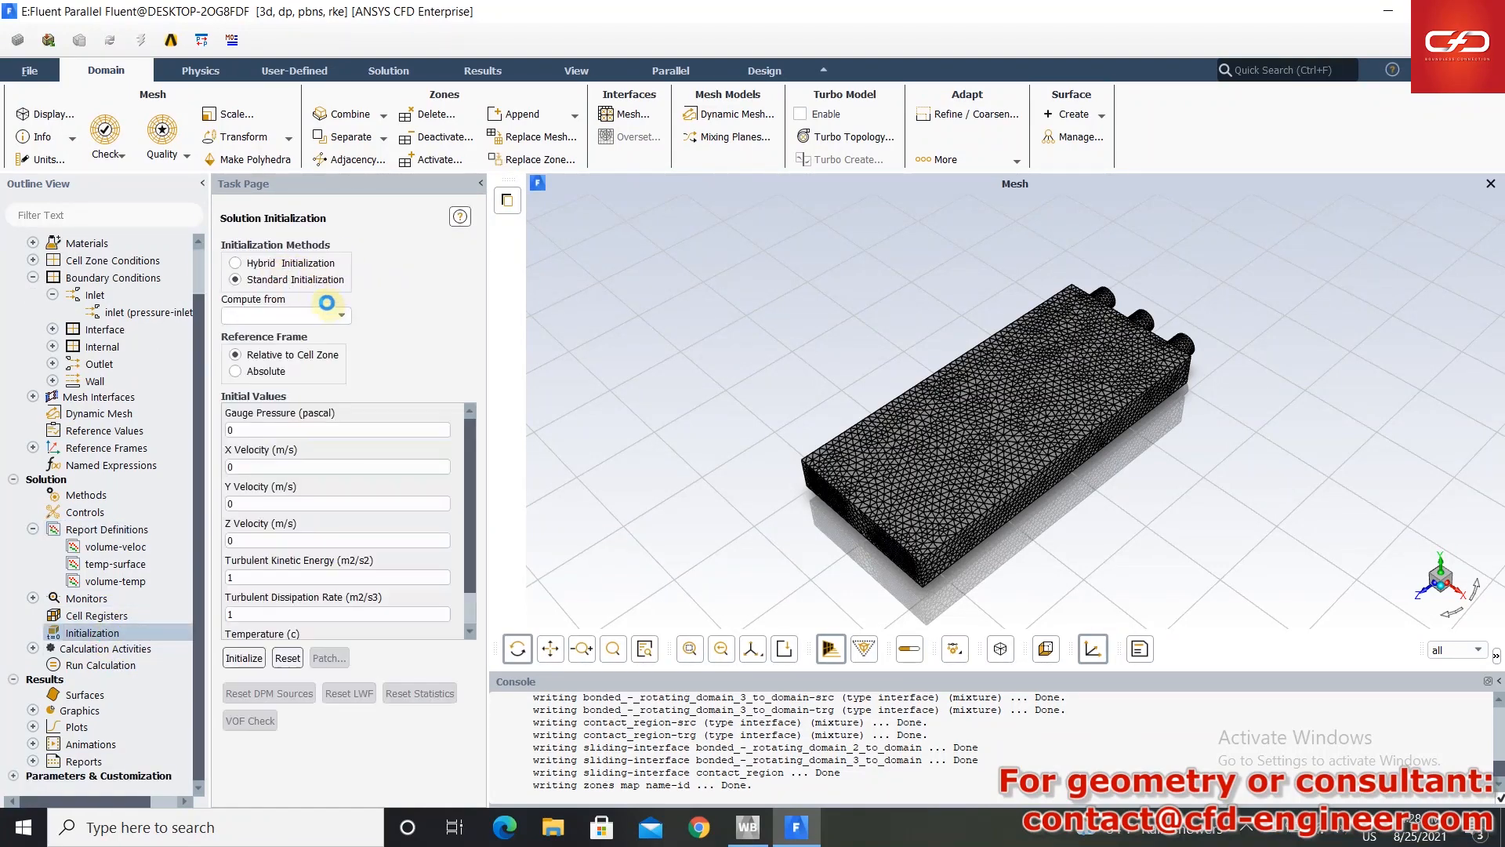
pyautogui.click(343, 315)
pyautogui.click(318, 330)
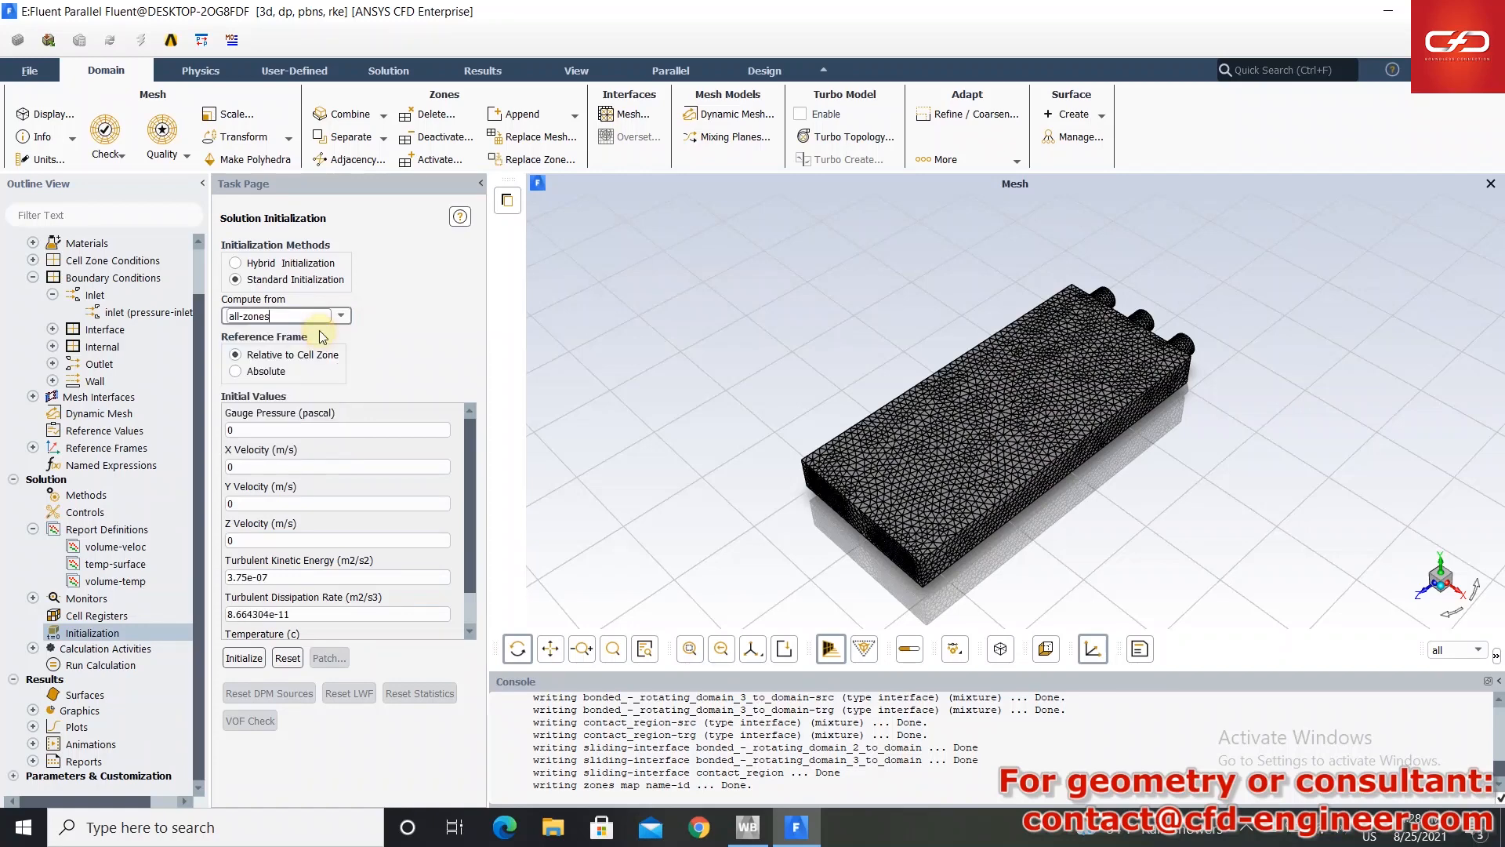
pyautogui.scroll(-1, 429, 608)
pyautogui.doubleClick(323, 610)
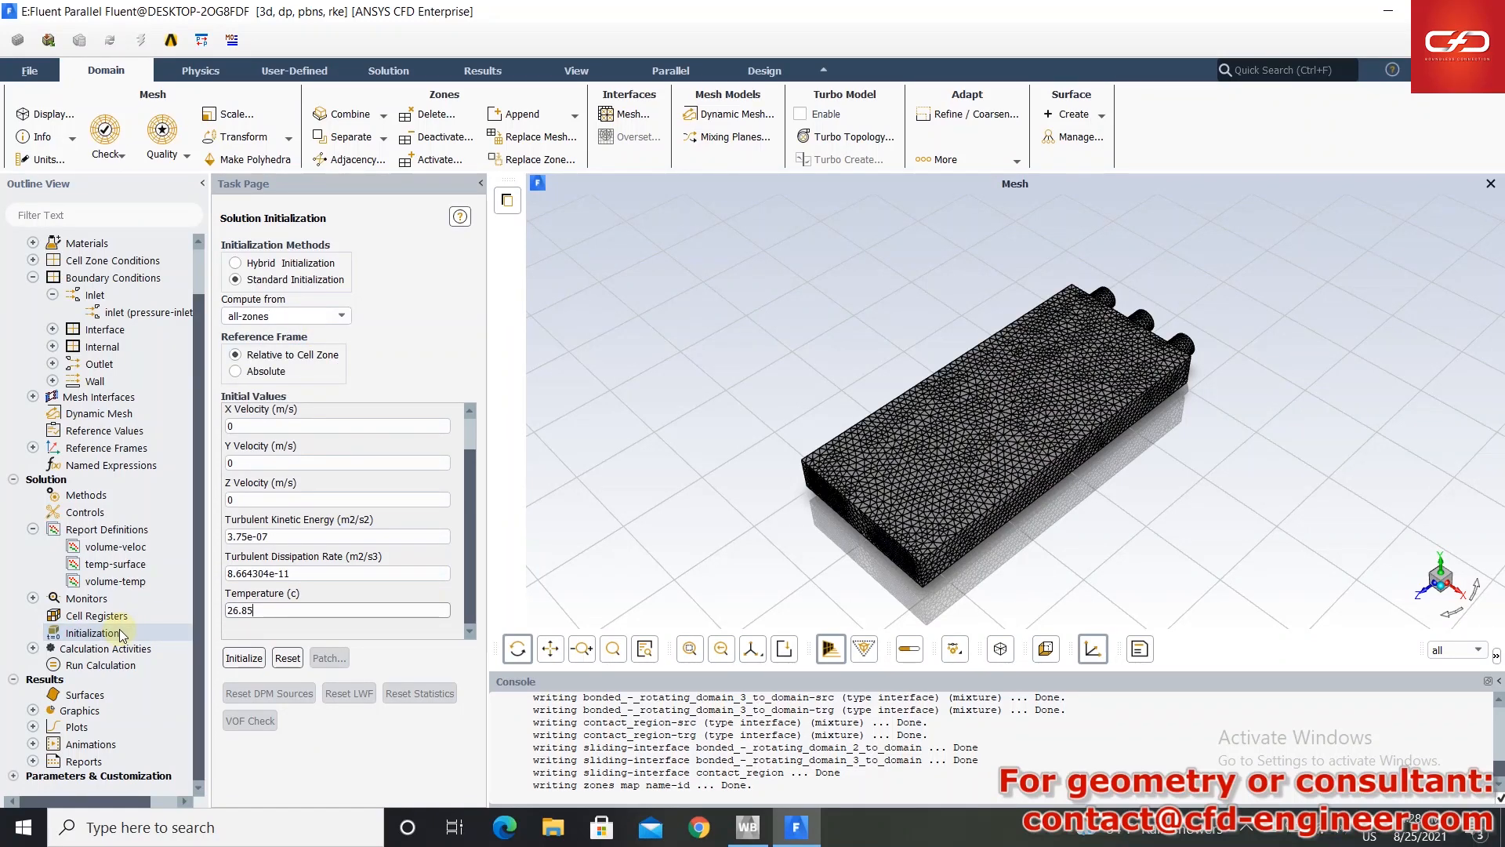
pyautogui.click(178, 633)
pyautogui.click(244, 658)
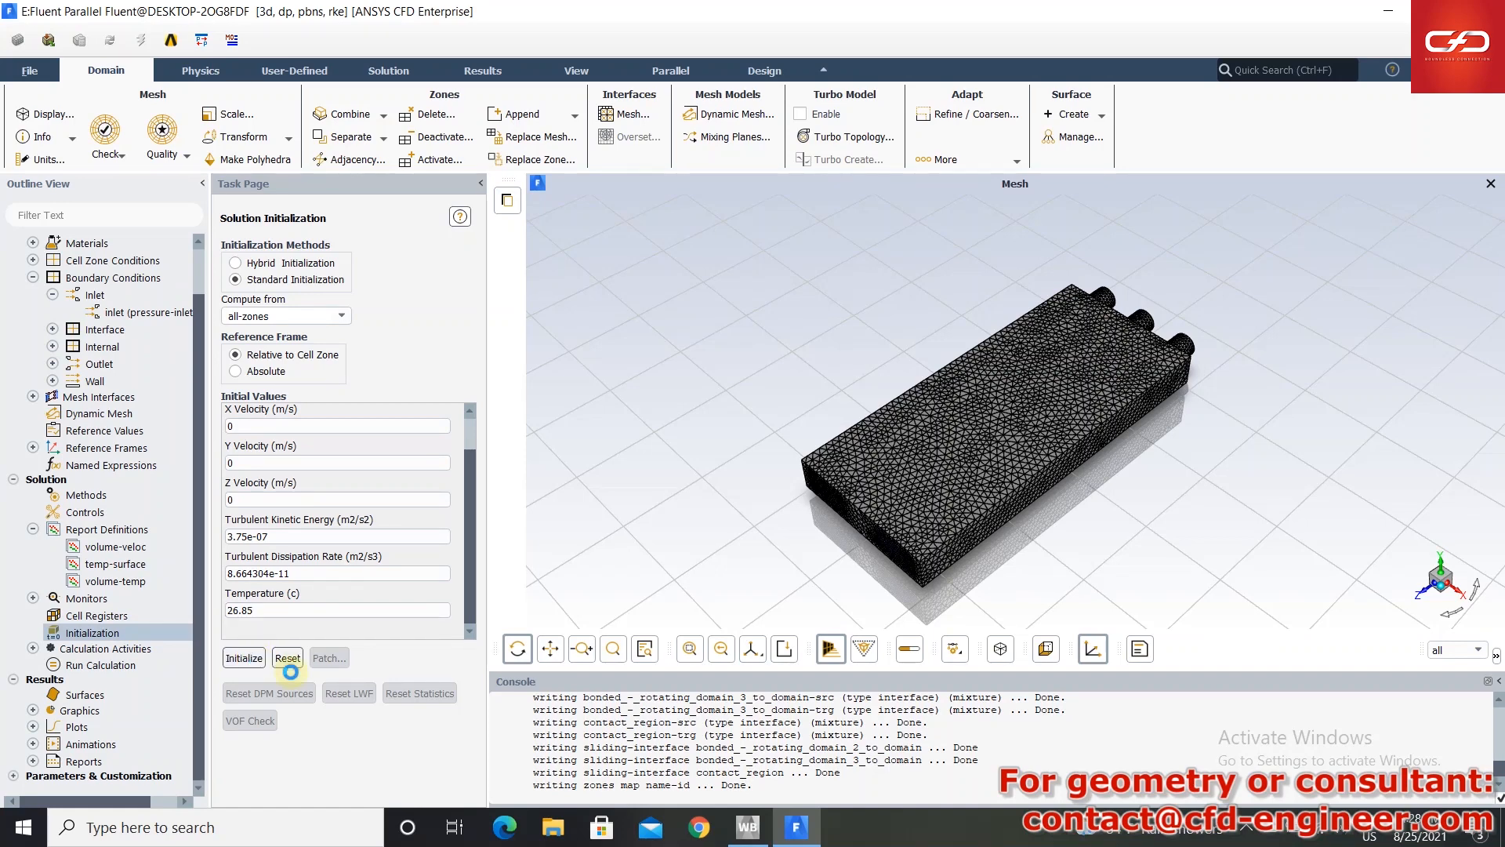
# - Run the calculation for 100 iterations and check the volume-temp, temp-surface and volume-veloc plots
pyautogui.click(122, 666)
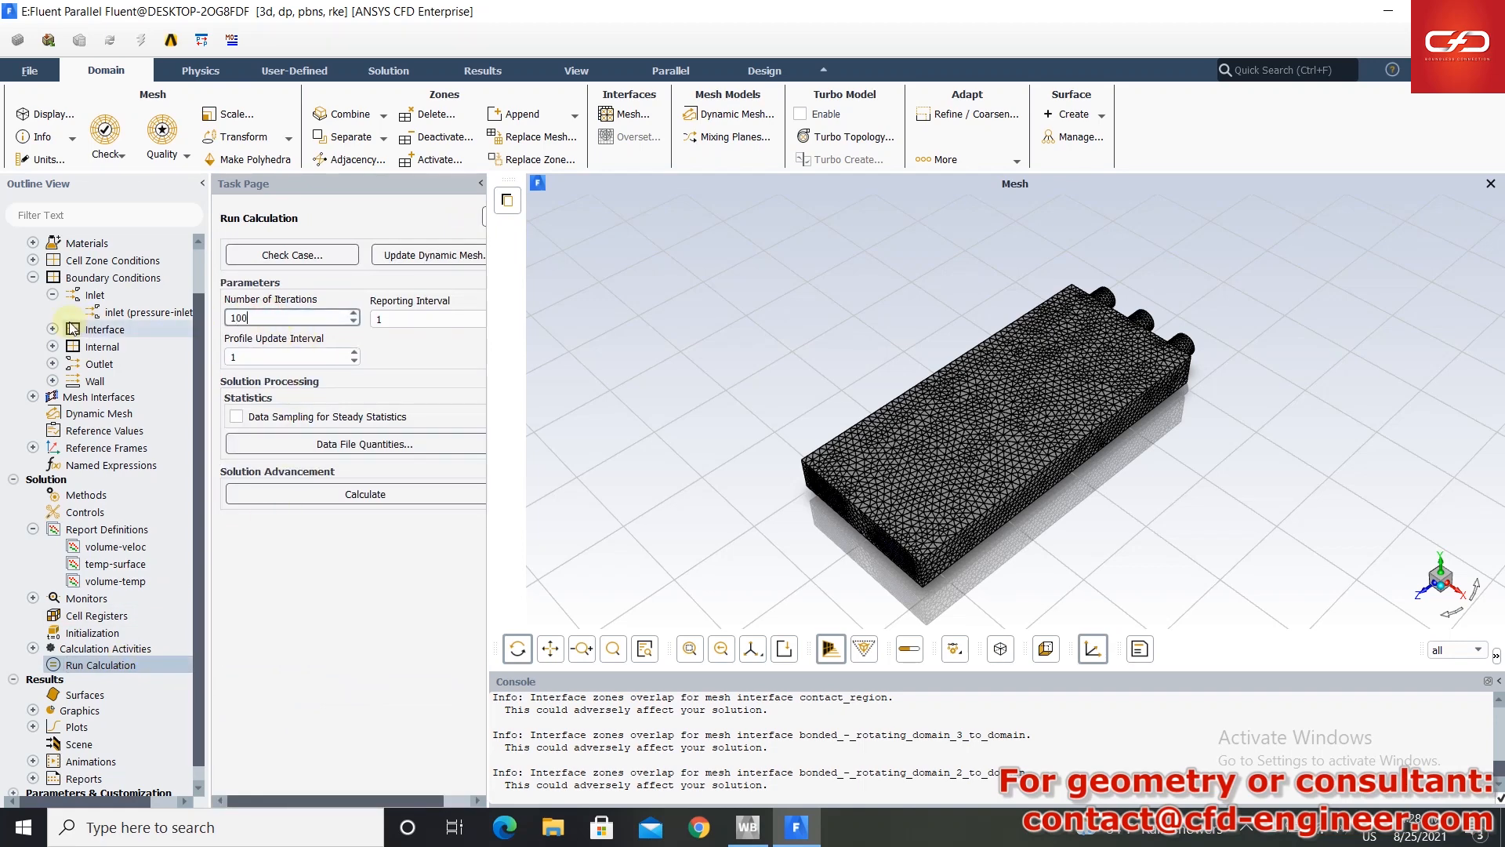
pyautogui.click(376, 487)
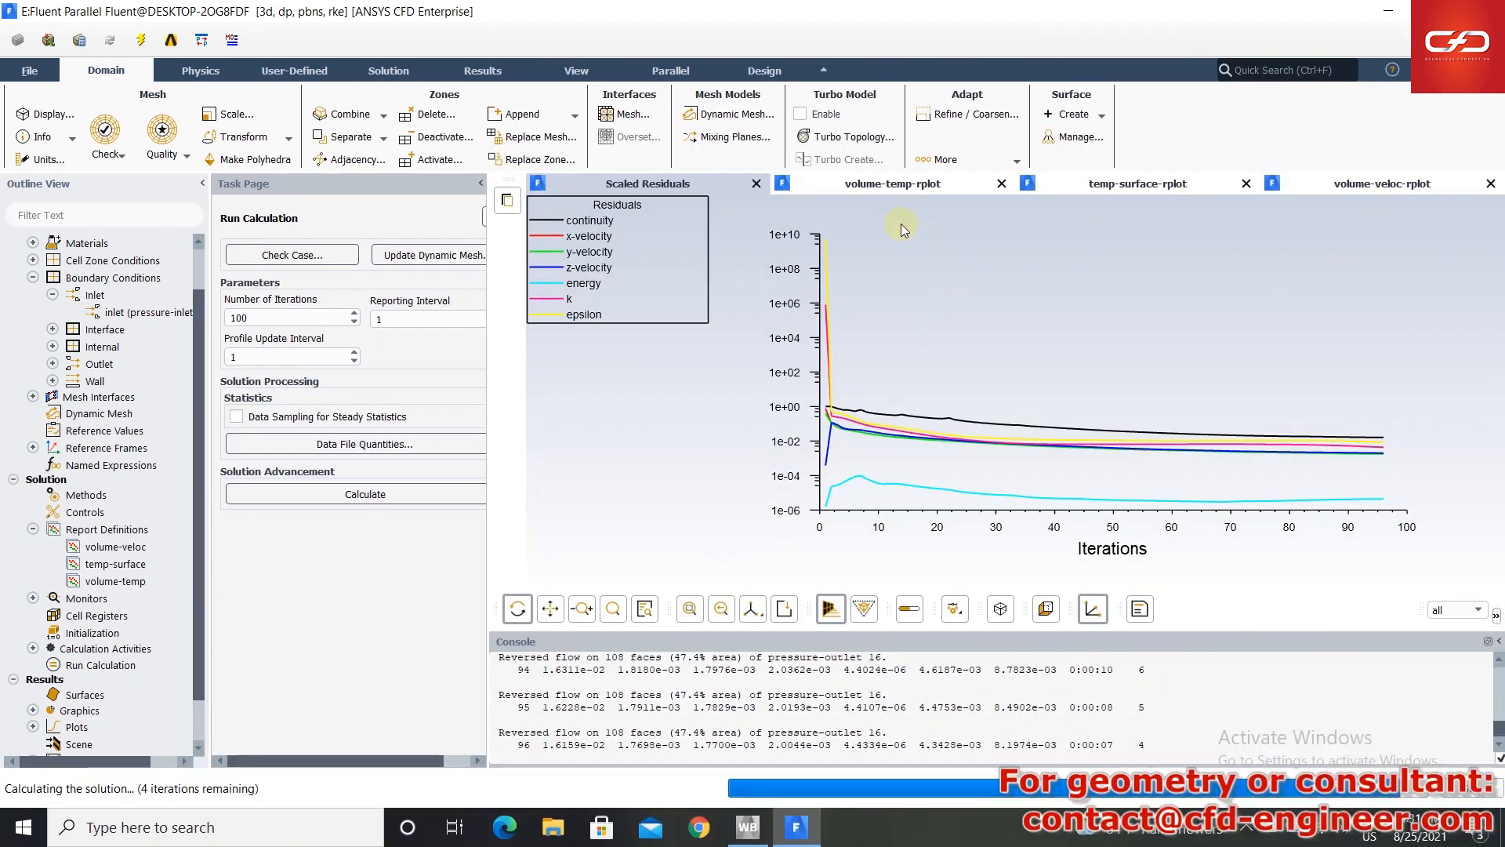
pyautogui.click(882, 188)
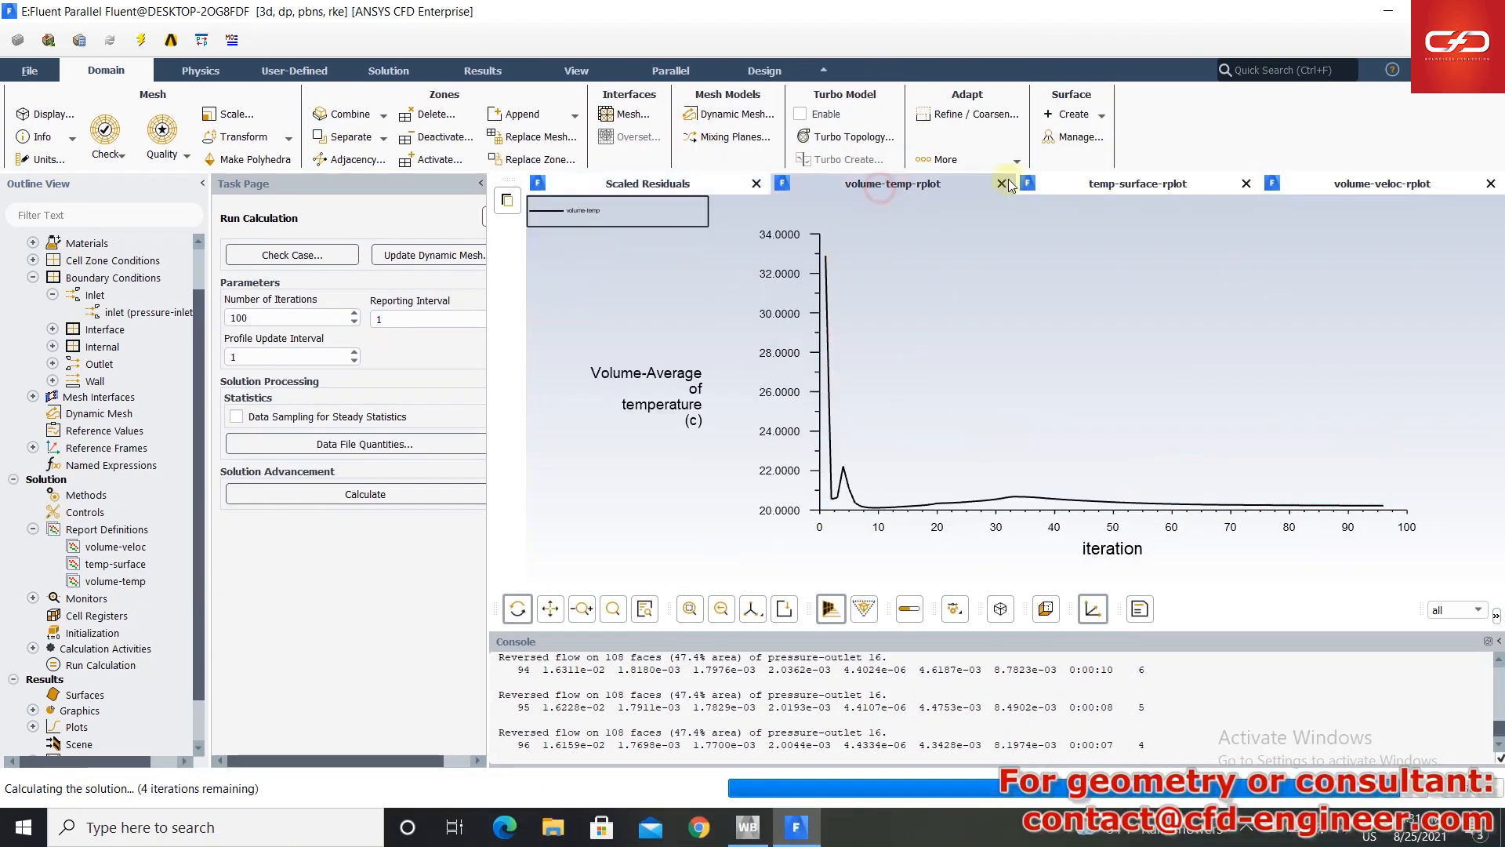
pyautogui.click(1144, 185)
pyautogui.click(1415, 188)
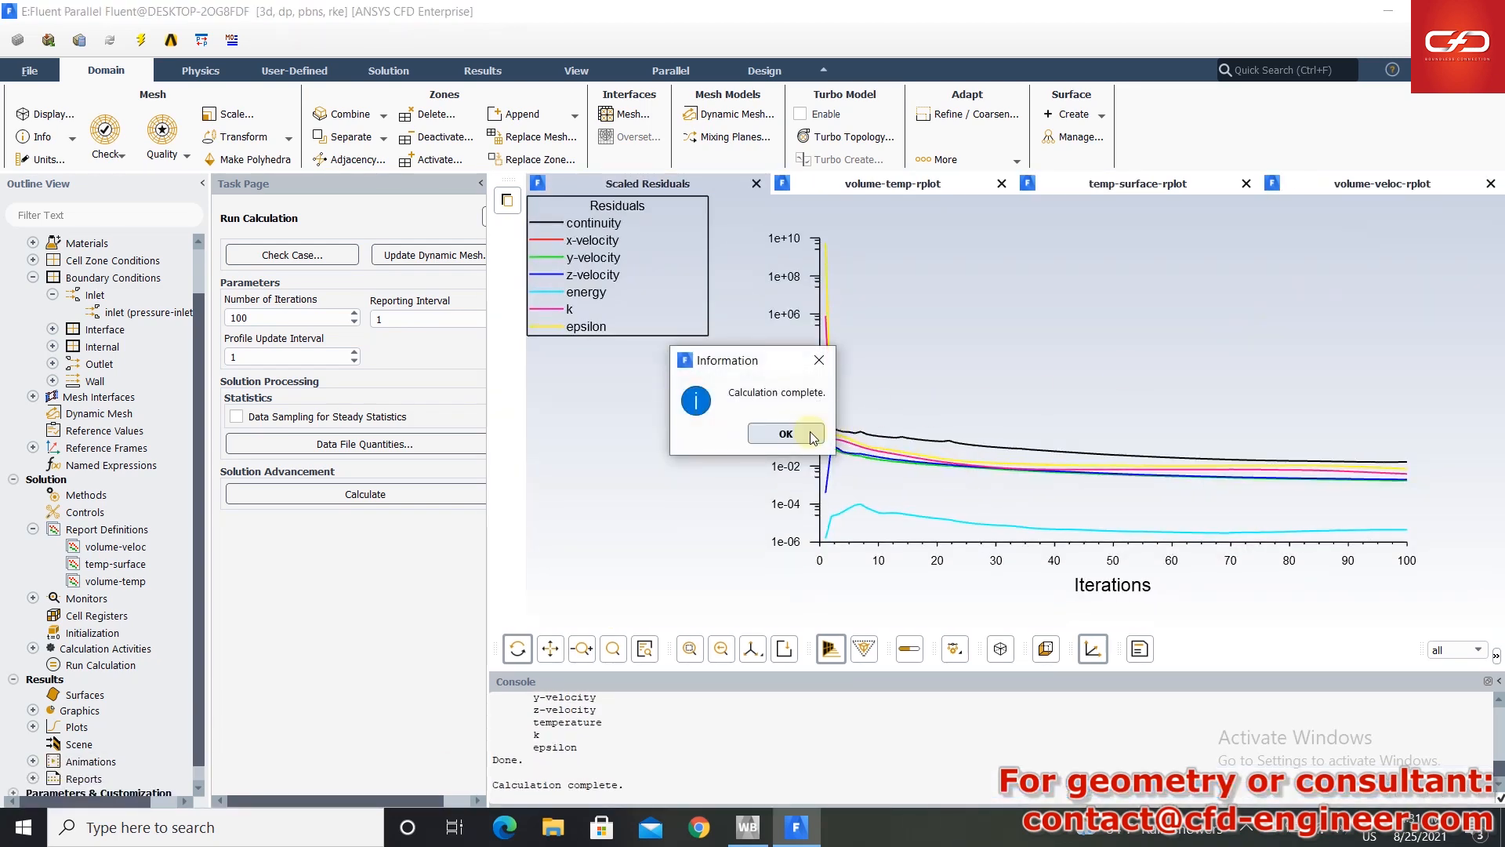
pyautogui.click(785, 434)
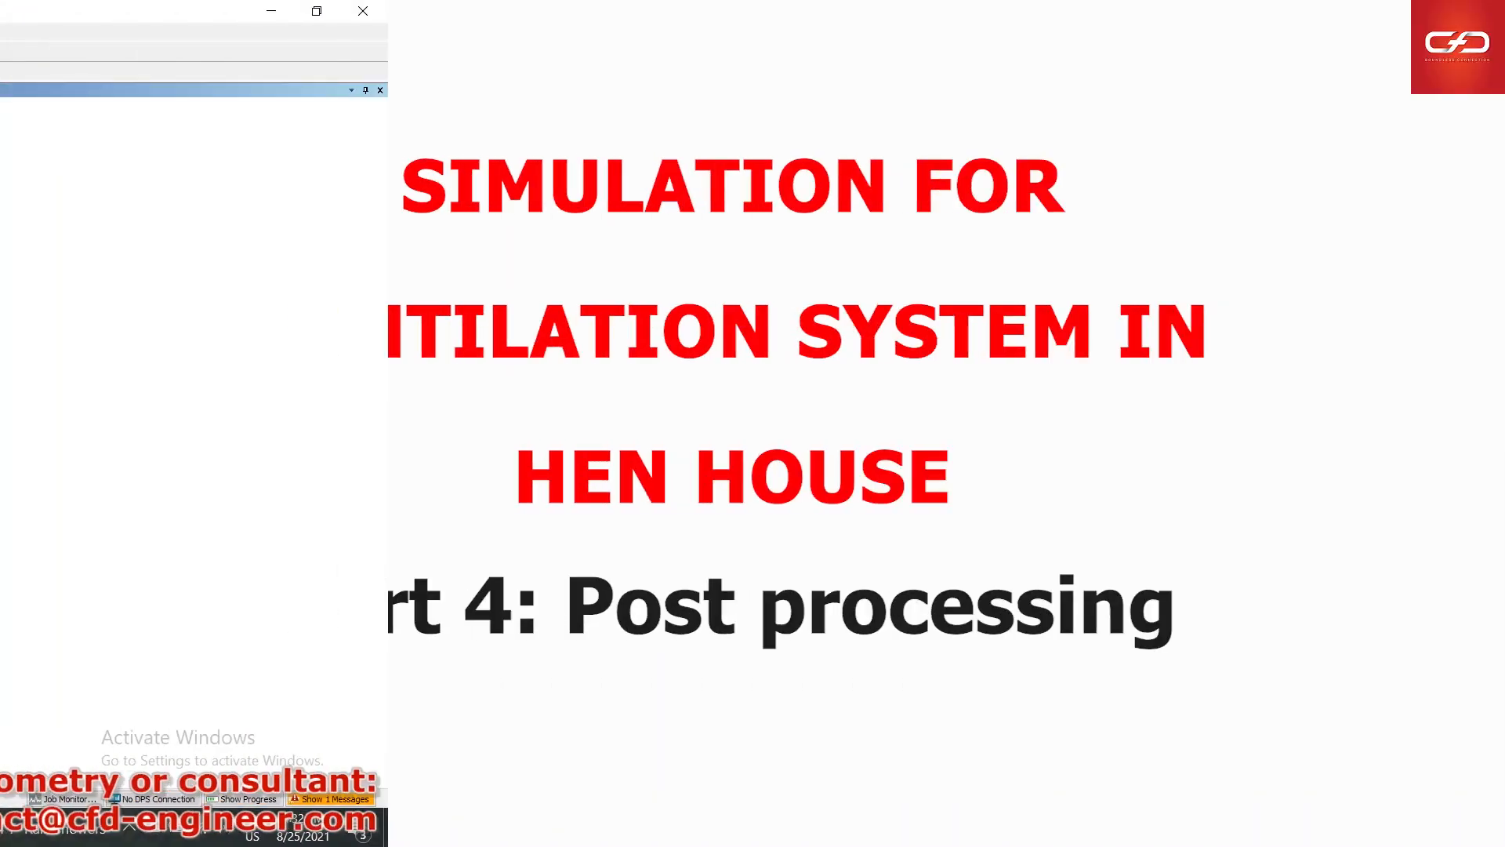
# - Add a Results system linked to the Fluent solution in the Workbench schematic and open it in CFD-Post
pyautogui.scroll(-2, 116, 672)
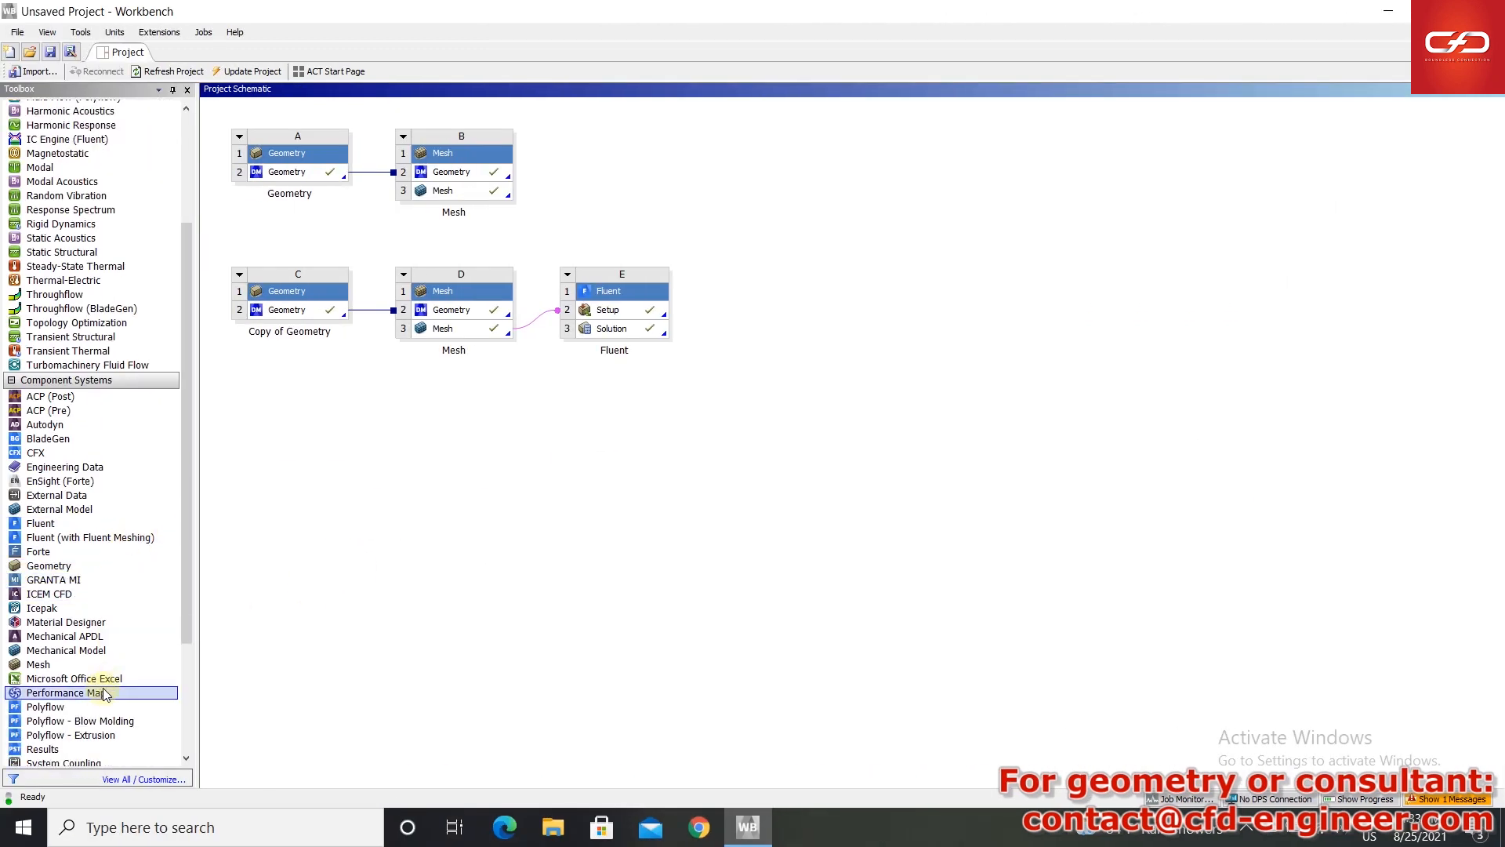
pyautogui.click(43, 750)
pyautogui.moveTo(35, 755); pyautogui.dragTo(754, 315)
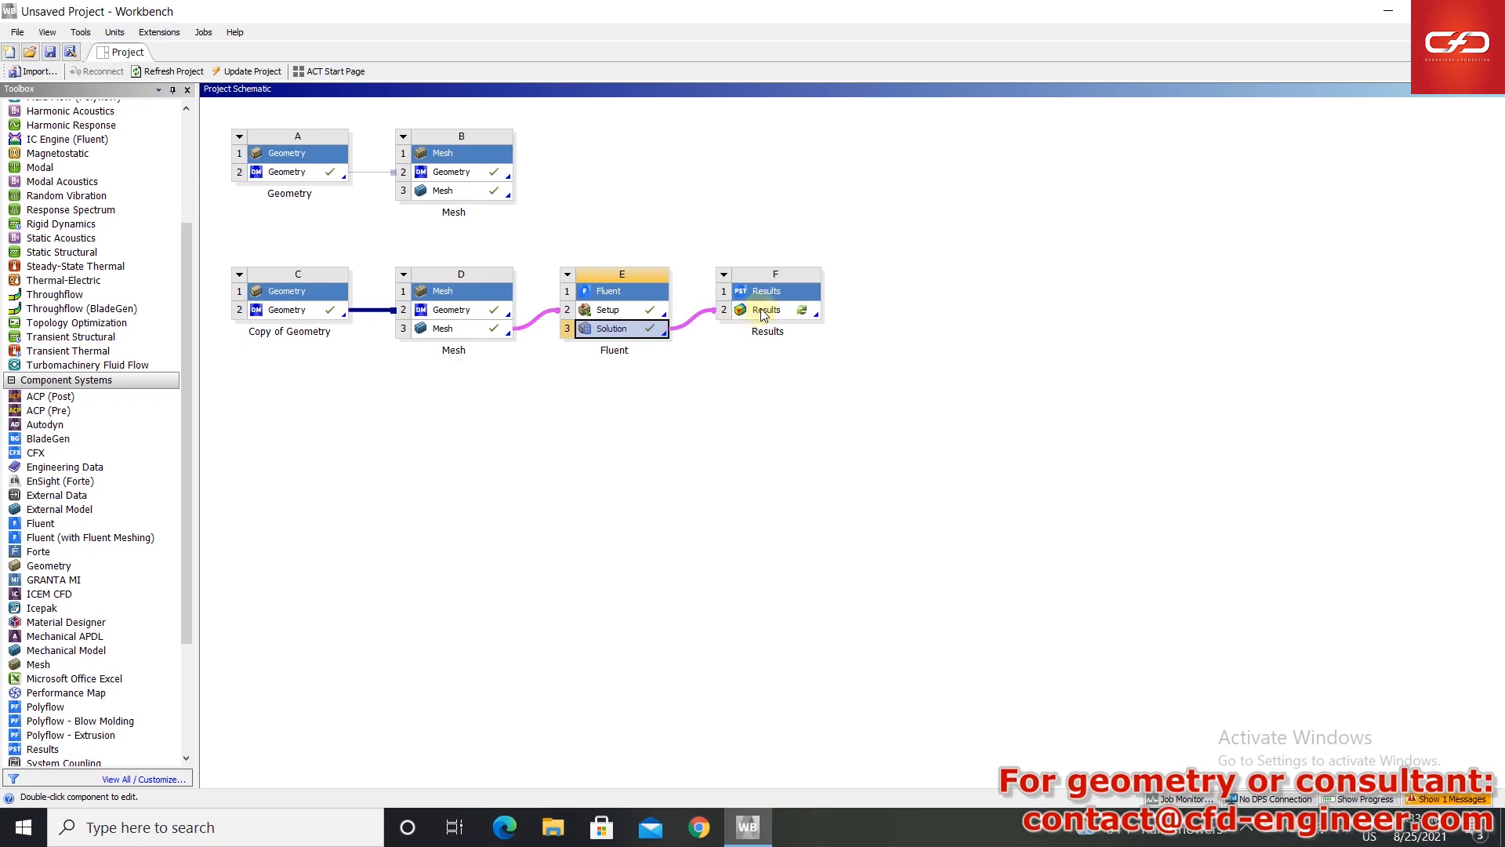
pyautogui.rightClick(766, 318)
pyautogui.click(780, 328)
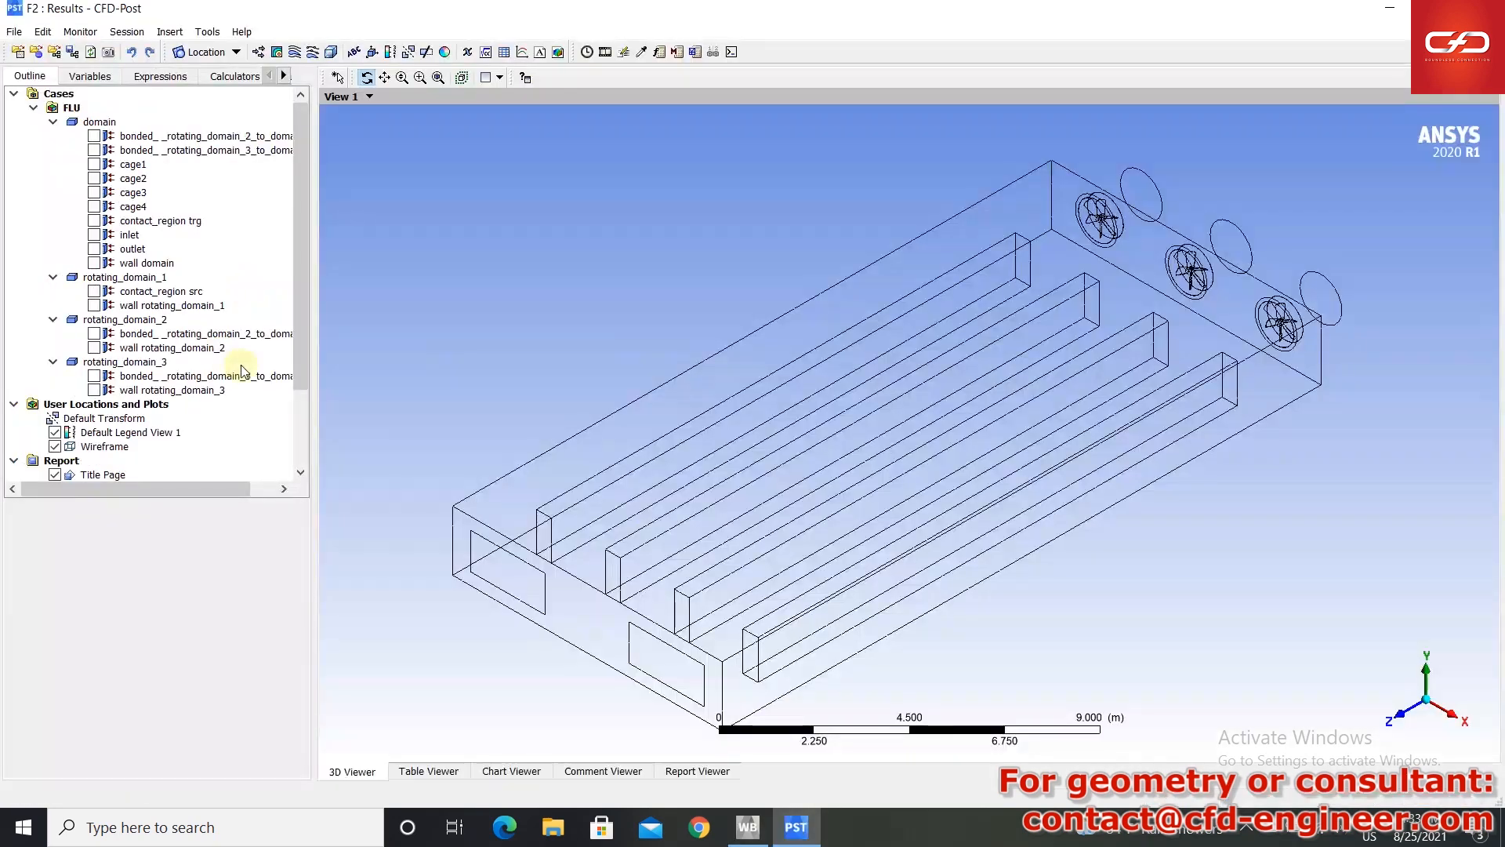
# - Insert a contour located on cage1, cage2, cage3 and cage4
pyautogui.scroll(-3, 180, 387)
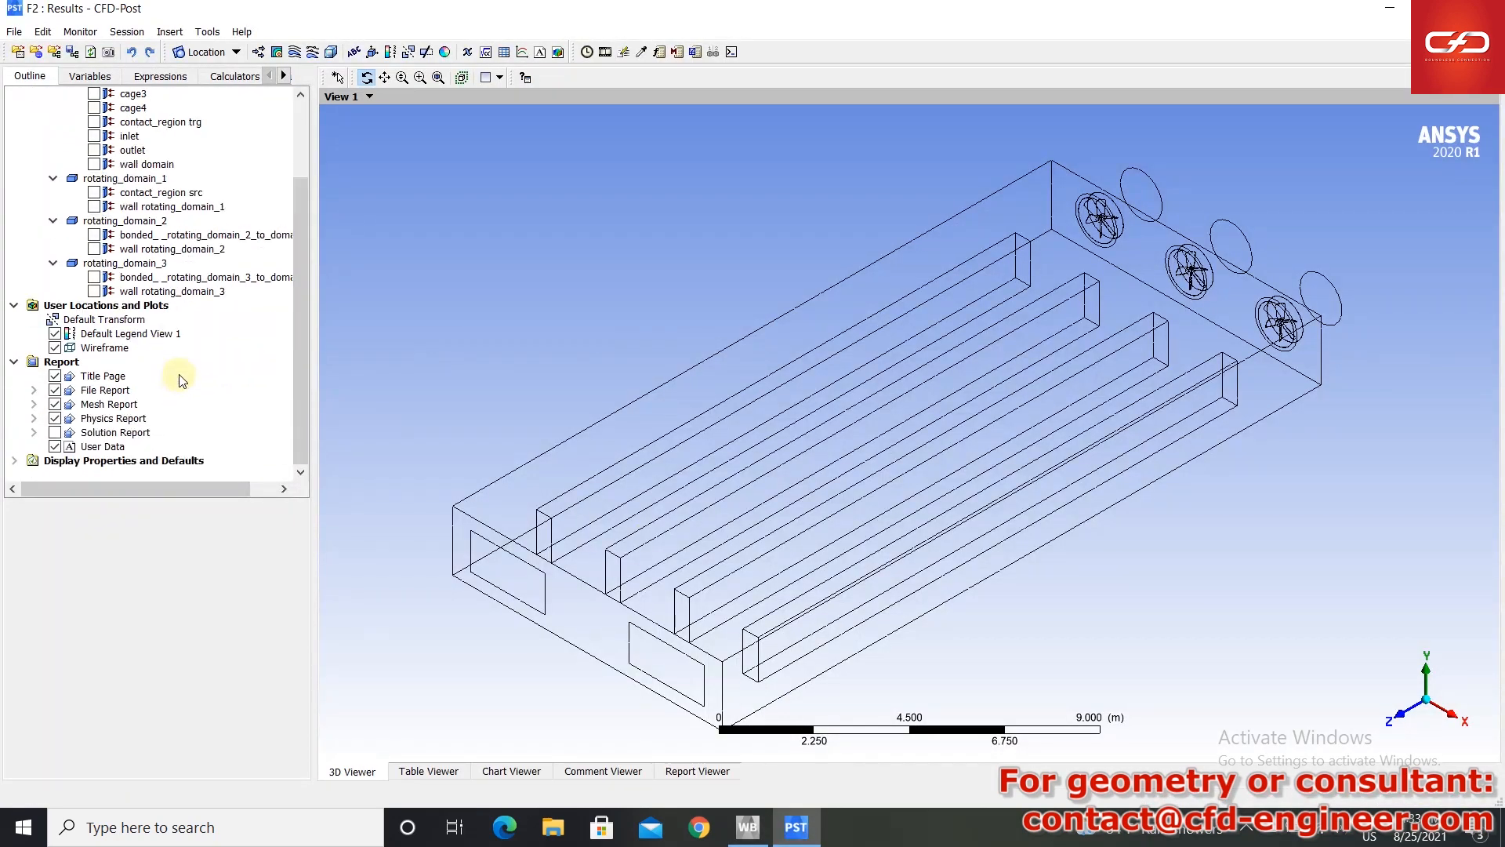
pyautogui.click(278, 52)
pyautogui.press('Return')
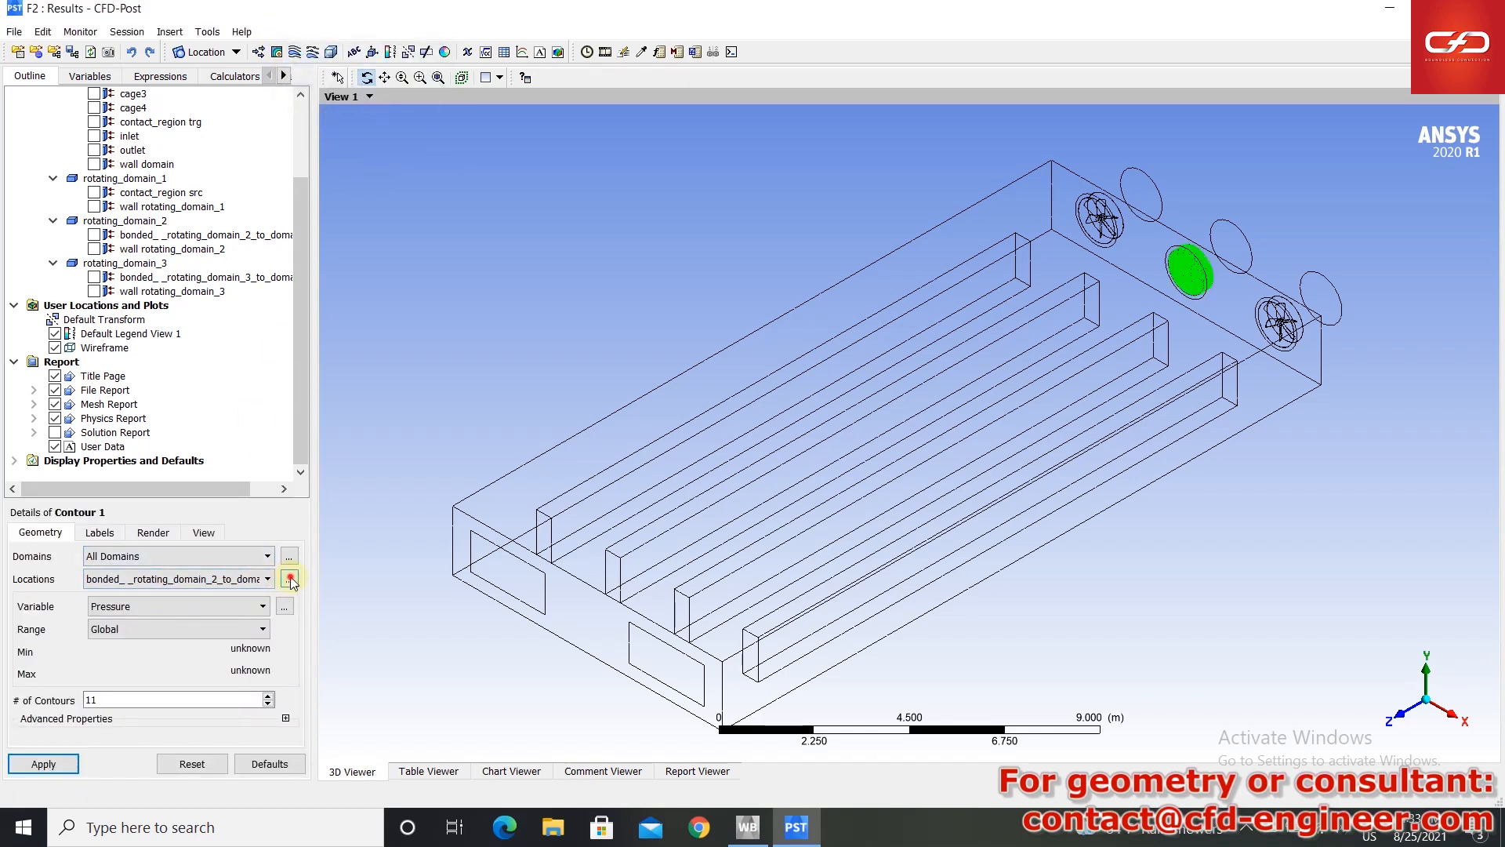
pyautogui.click(289, 578)
pyautogui.click(751, 257)
pyautogui.keyDown('ctrl'); pyautogui.click(768, 273); pyautogui.keyUp('ctrl')
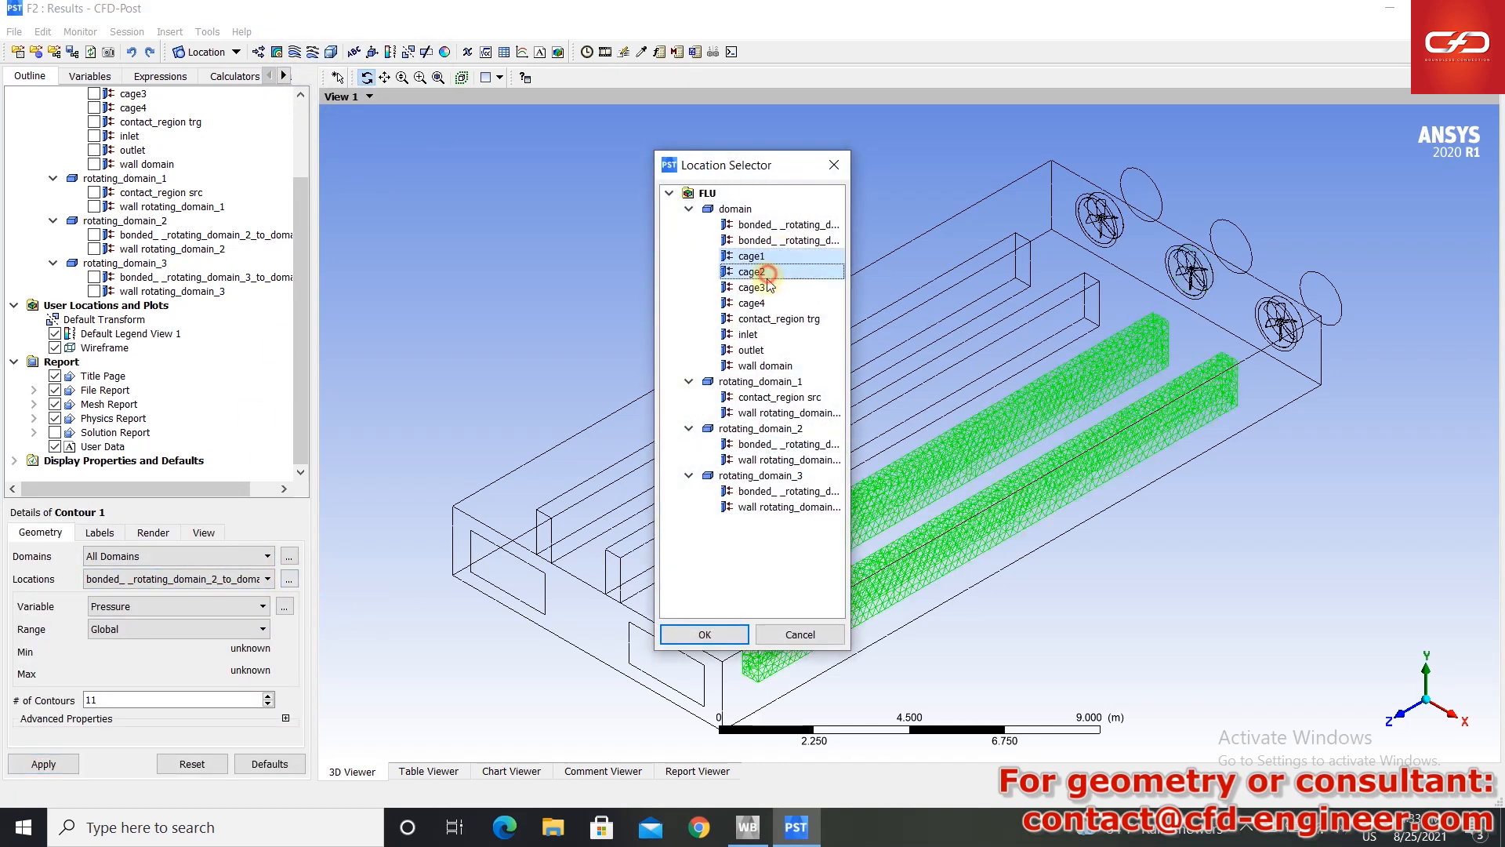
pyautogui.keyDown('ctrl'); pyautogui.click(751, 288); pyautogui.keyUp('ctrl')
pyautogui.keyDown('ctrl'); pyautogui.click(751, 304); pyautogui.keyUp('ctrl')
pyautogui.click(705, 635)
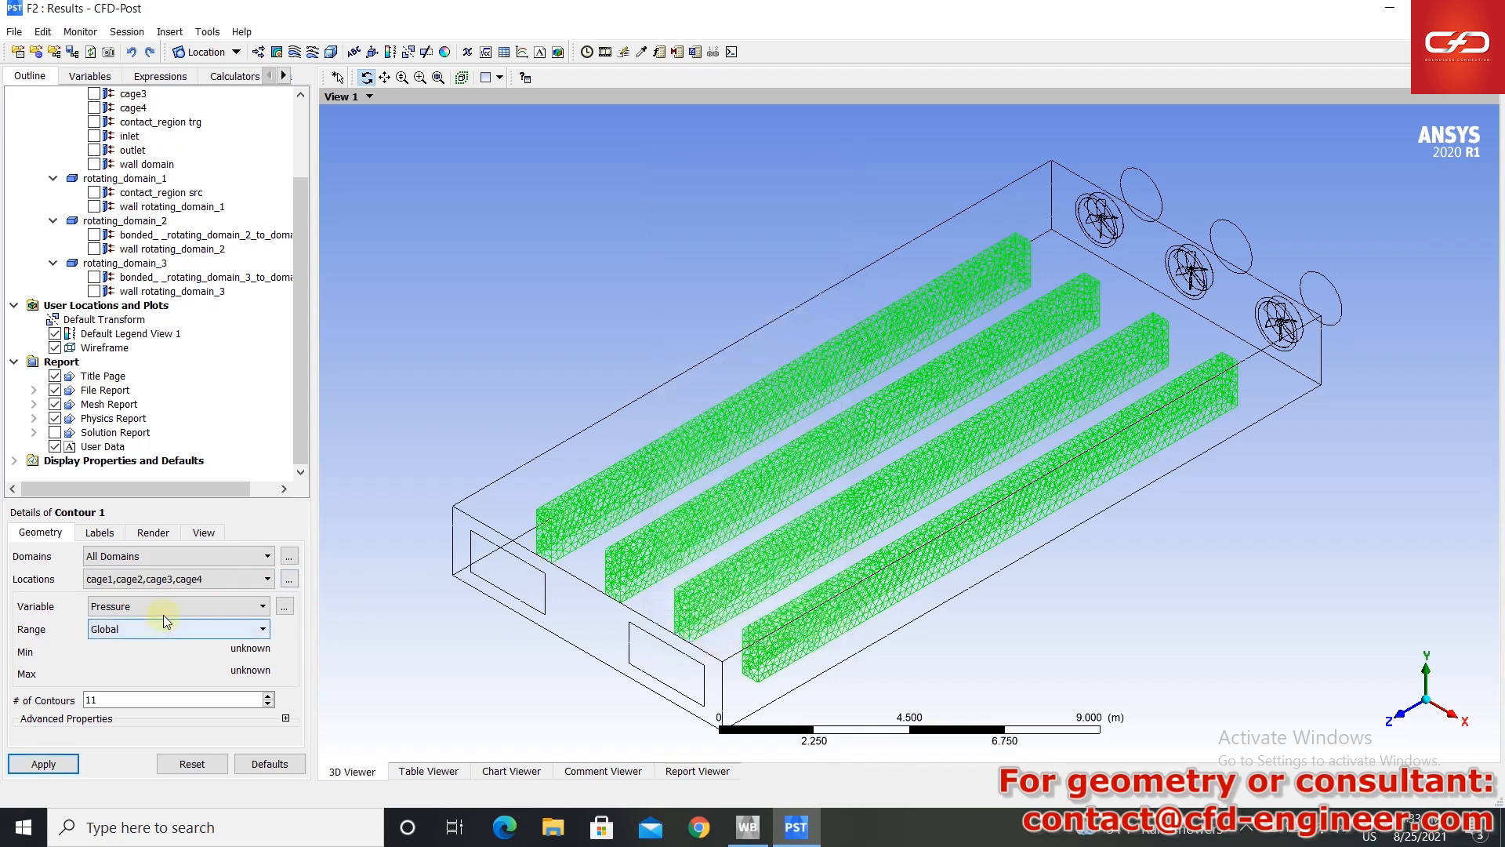
# - Set the cage contour's variable to Temperature and apply it
pyautogui.click(177, 606)
pyautogui.click(147, 675)
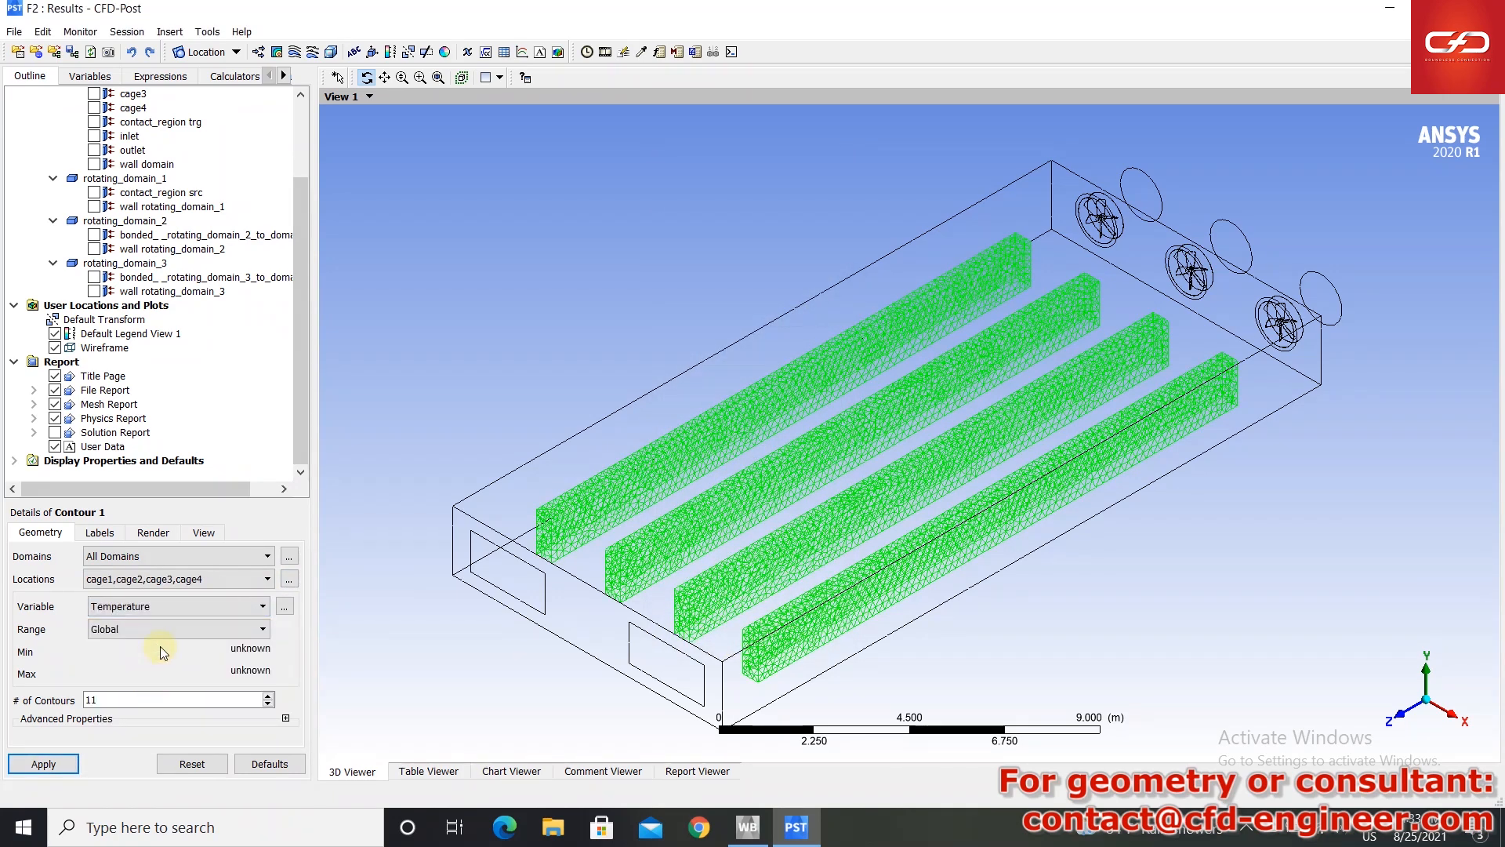
pyautogui.click(69, 768)
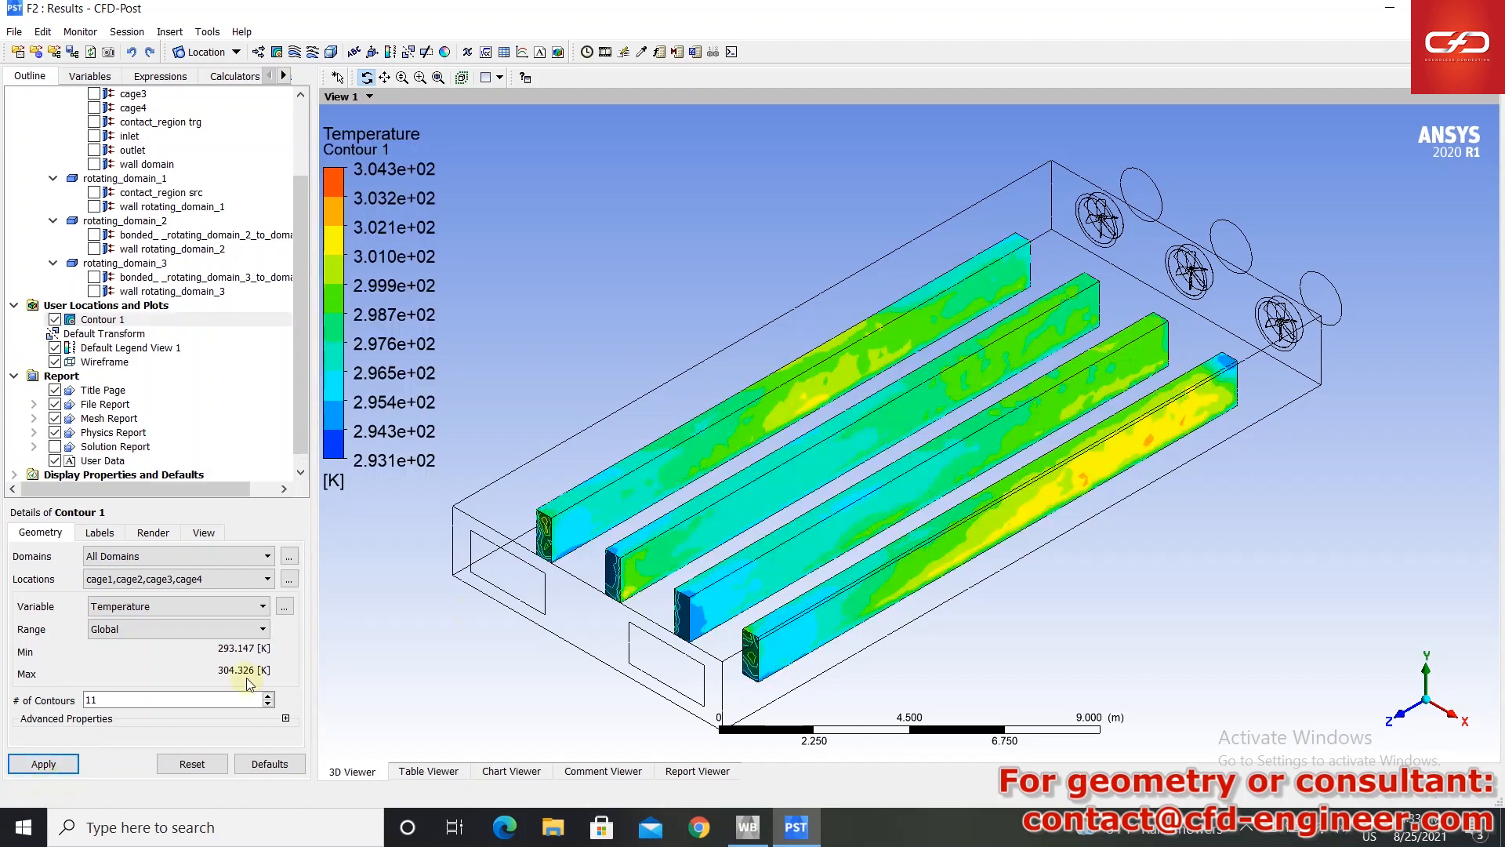
# - Insert a 3D streamline across all domains starting from the inlet with 100 equally spaced points, and apply it
pyautogui.moveTo(1040, 598); pyautogui.dragTo(980, 580)
pyautogui.click(295, 52)
pyautogui.click(340, 133)
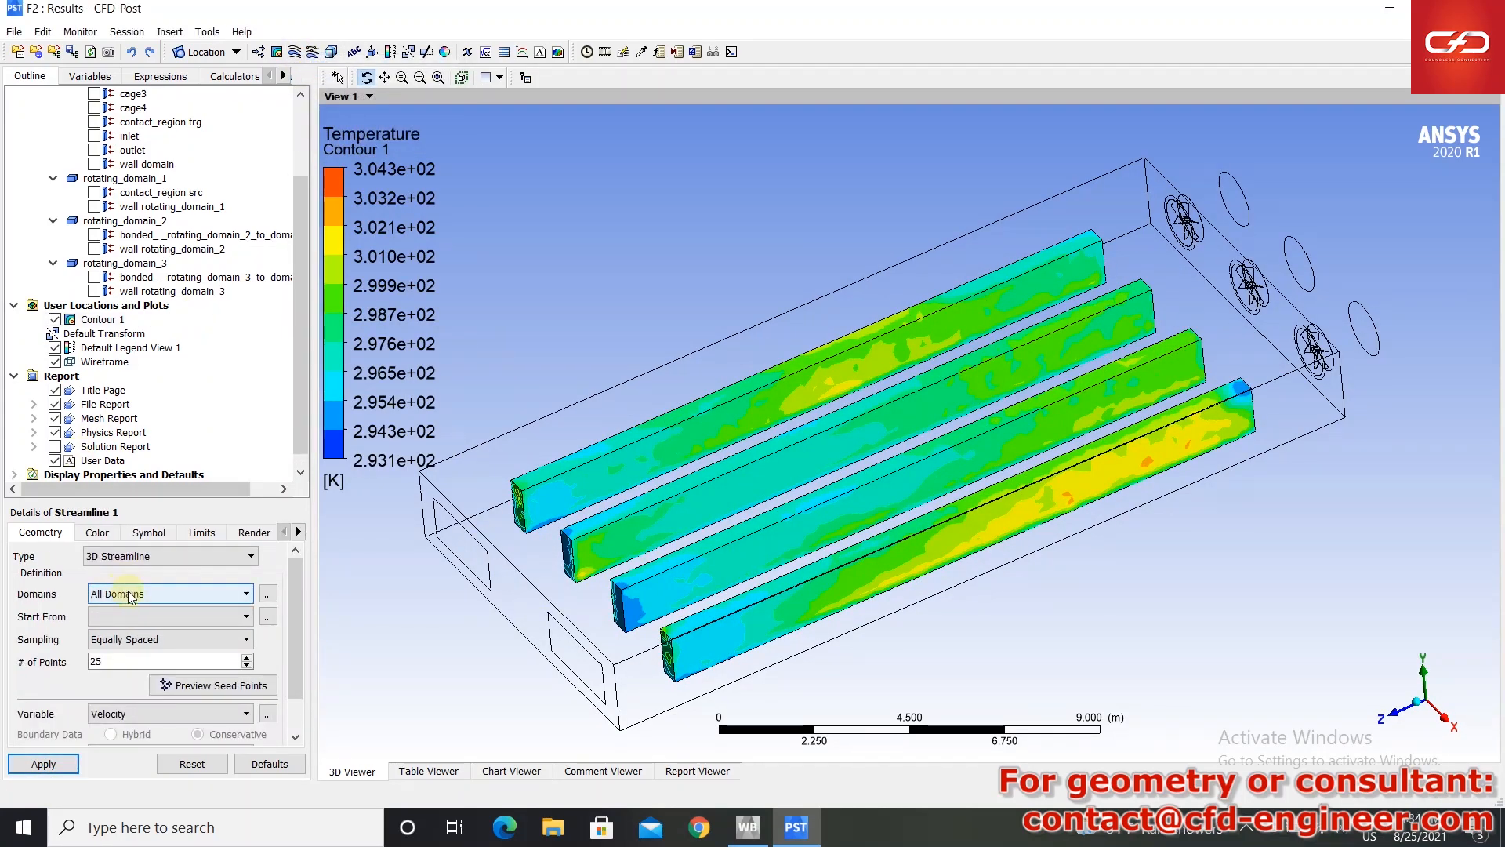
pyautogui.click(156, 616)
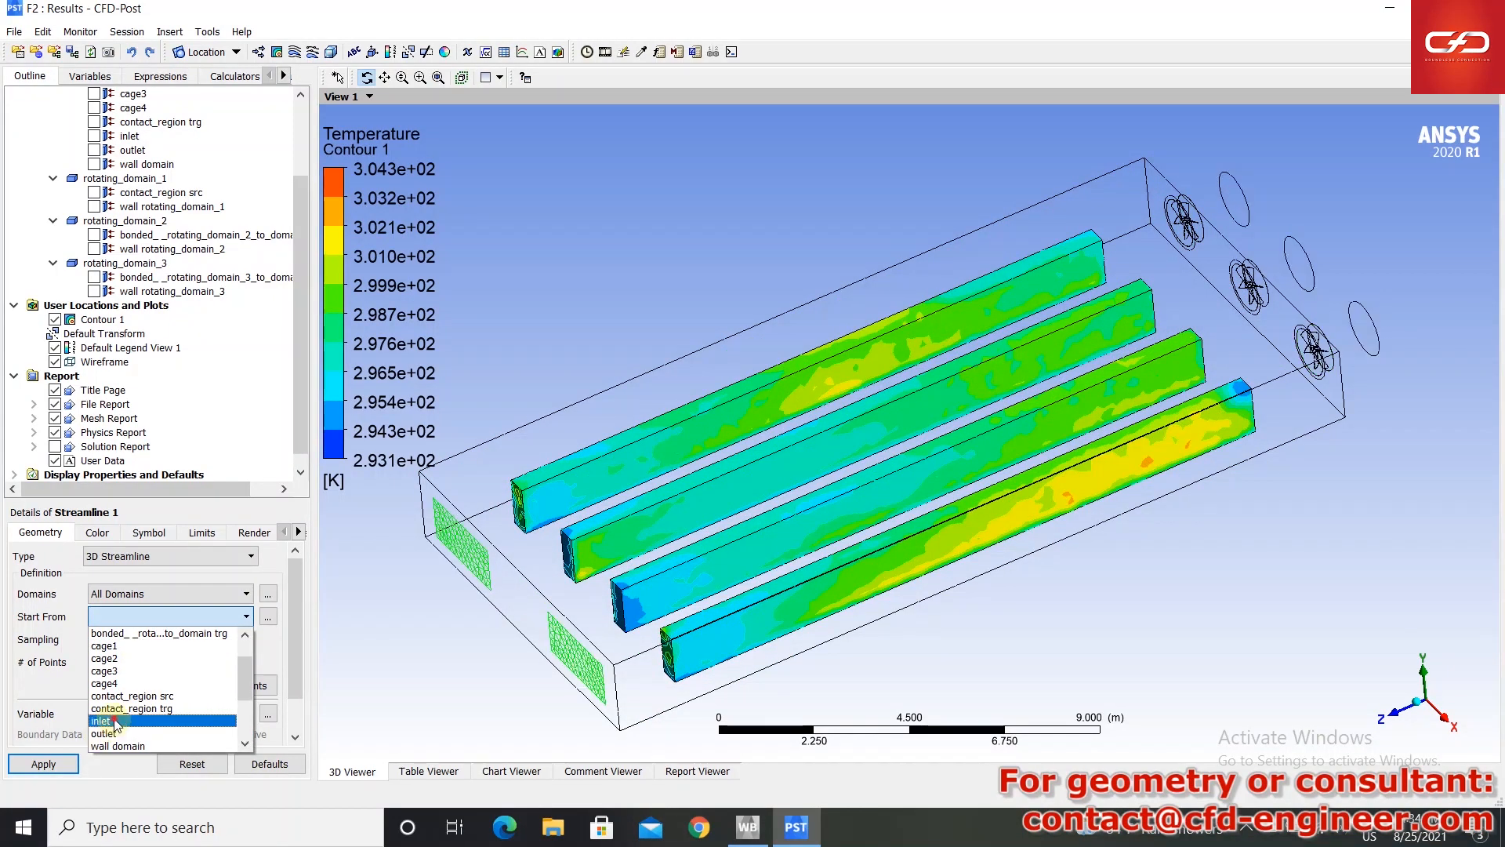
pyautogui.click(108, 719)
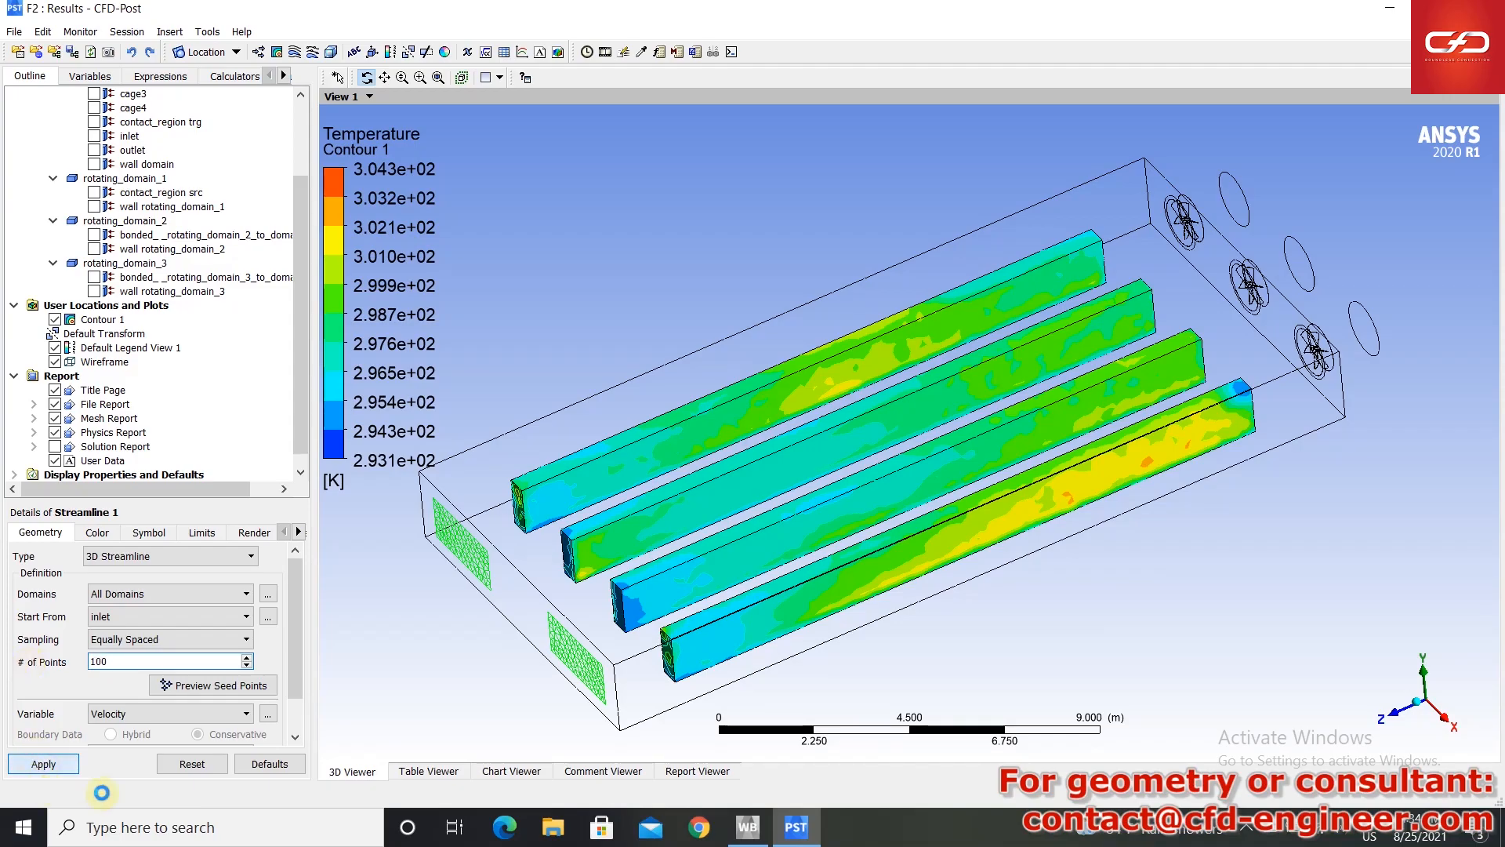
pyautogui.moveTo(1292, 443)
pyautogui.mouseDown()
pyautogui.moveTo(1304, 484)
pyautogui.moveTo(1289, 527)
pyautogui.moveTo(1287, 481)
pyautogui.moveTo(1236, 457)
pyautogui.moveTo(1255, 431)
pyautogui.moveTo(1299, 433)
pyautogui.mouseUp()
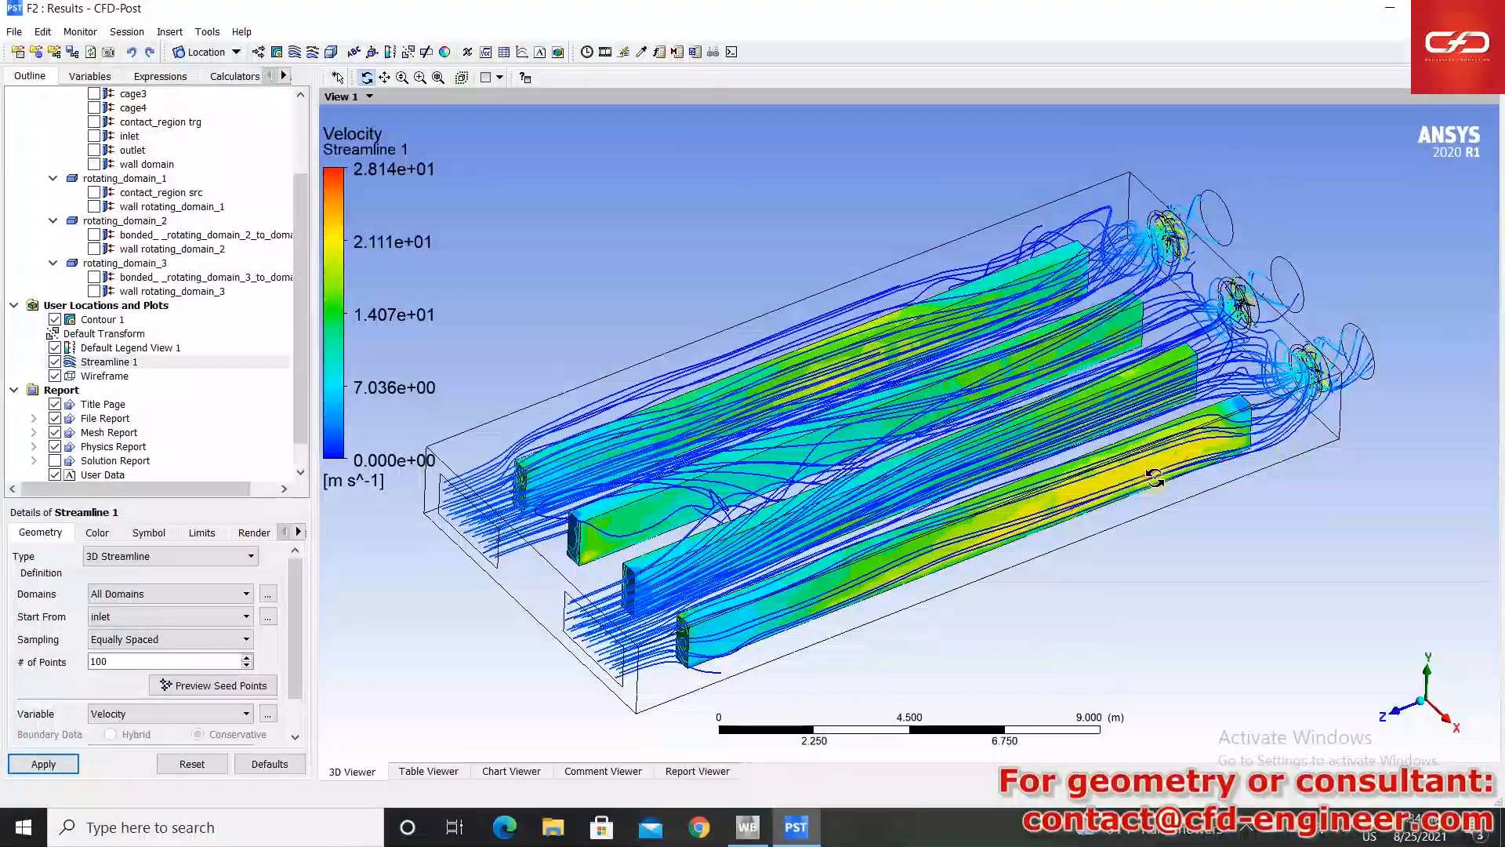
# - Insert a volume rendering over all domains, set its variable to Velocity with the Global range, and apply it
pyautogui.click(330, 52)
pyautogui.click(380, 120)
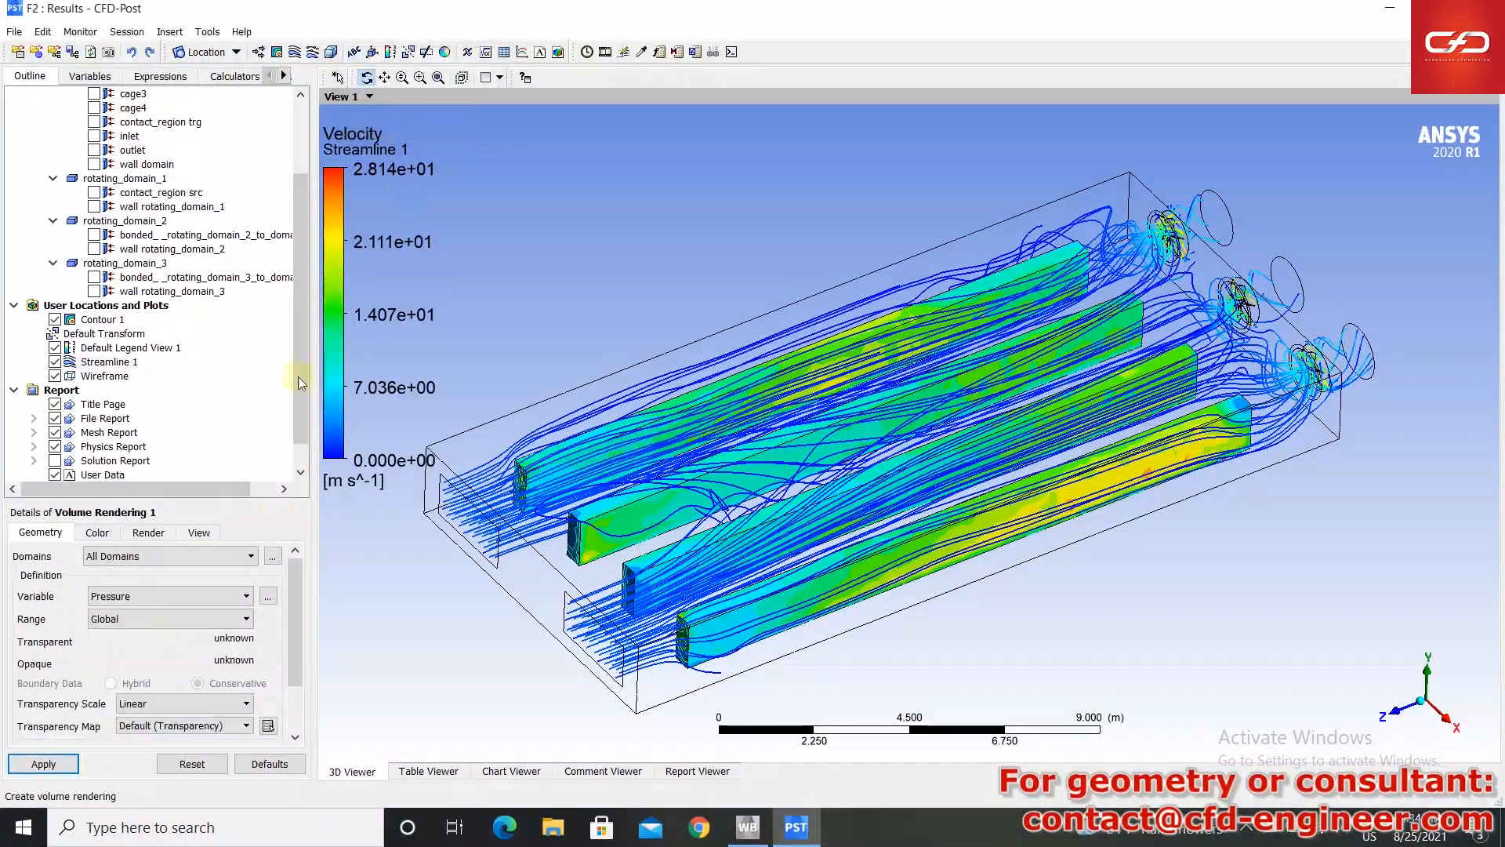
pyautogui.click(187, 600)
pyautogui.click(138, 694)
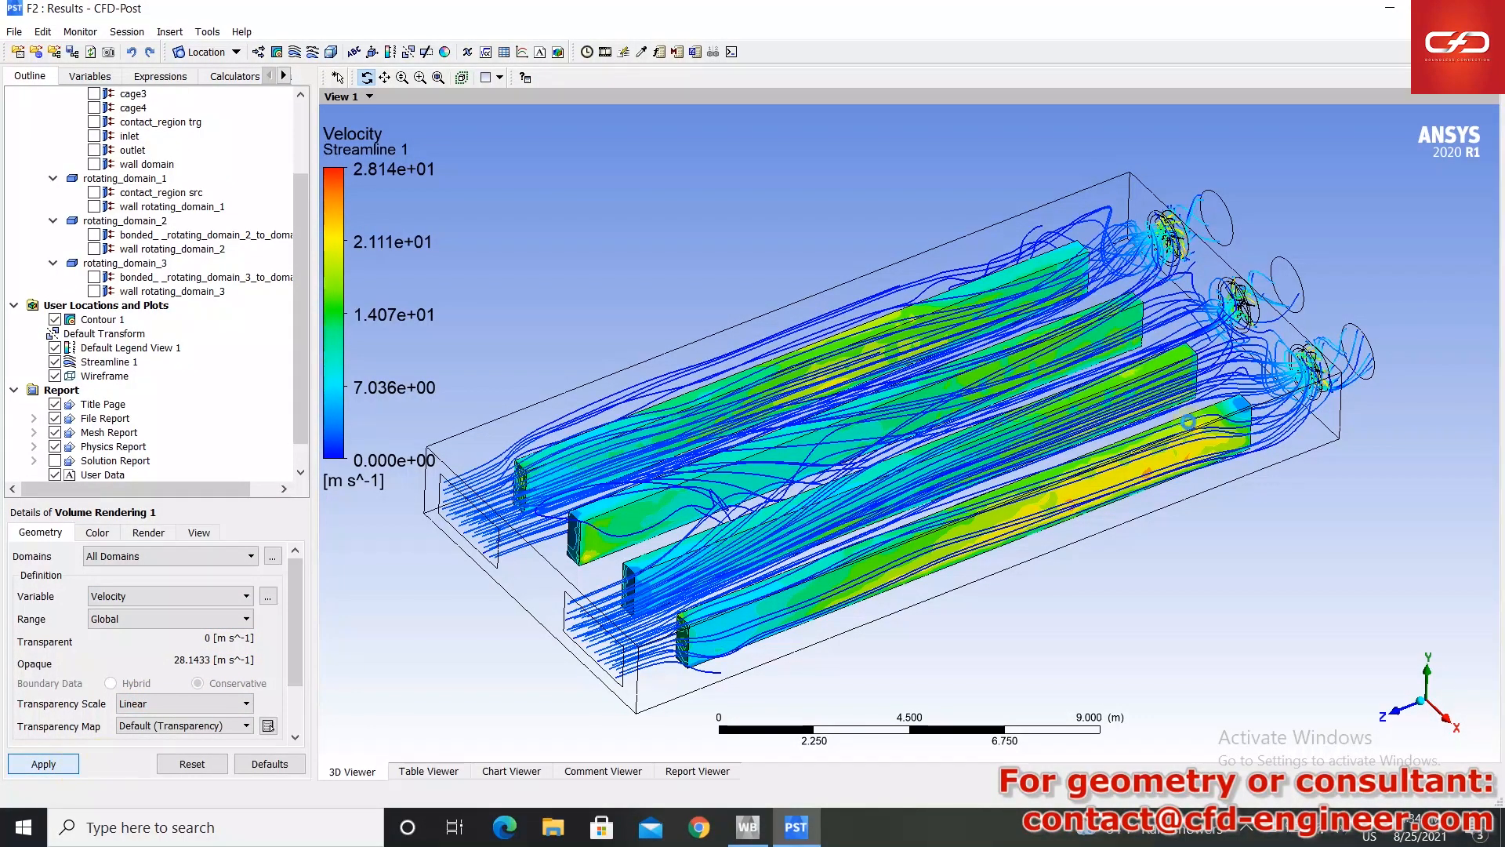
pyautogui.moveTo(1300, 457)
pyautogui.mouseDown()
pyautogui.moveTo(1314, 480)
pyautogui.moveTo(1268, 403)
pyautogui.moveTo(1216, 426)
pyautogui.moveTo(1288, 474)
pyautogui.mouseUp()
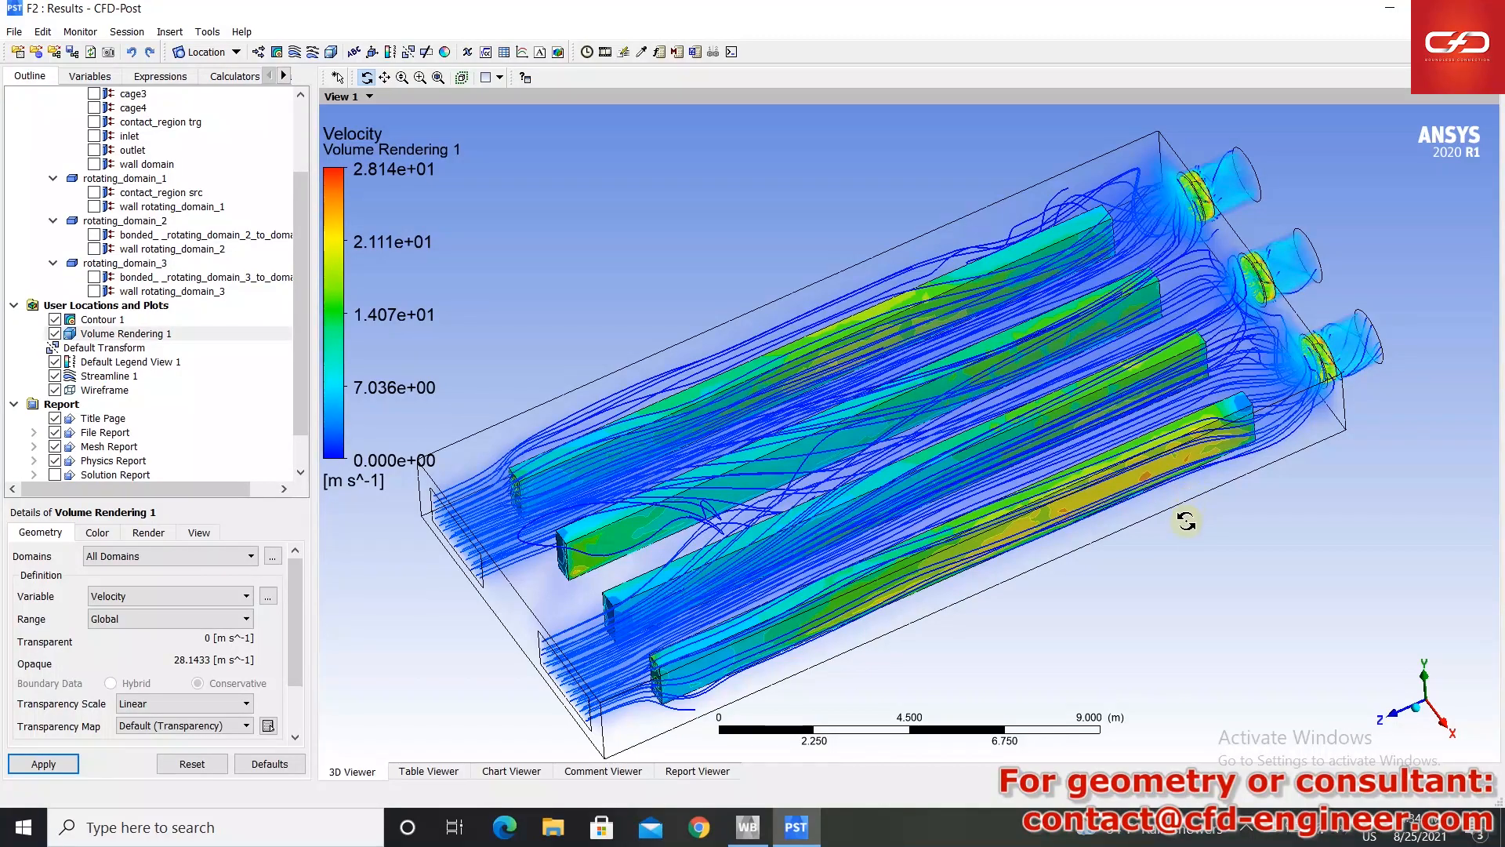
pyautogui.moveTo(1189, 545); pyautogui.dragTo(1234, 541)
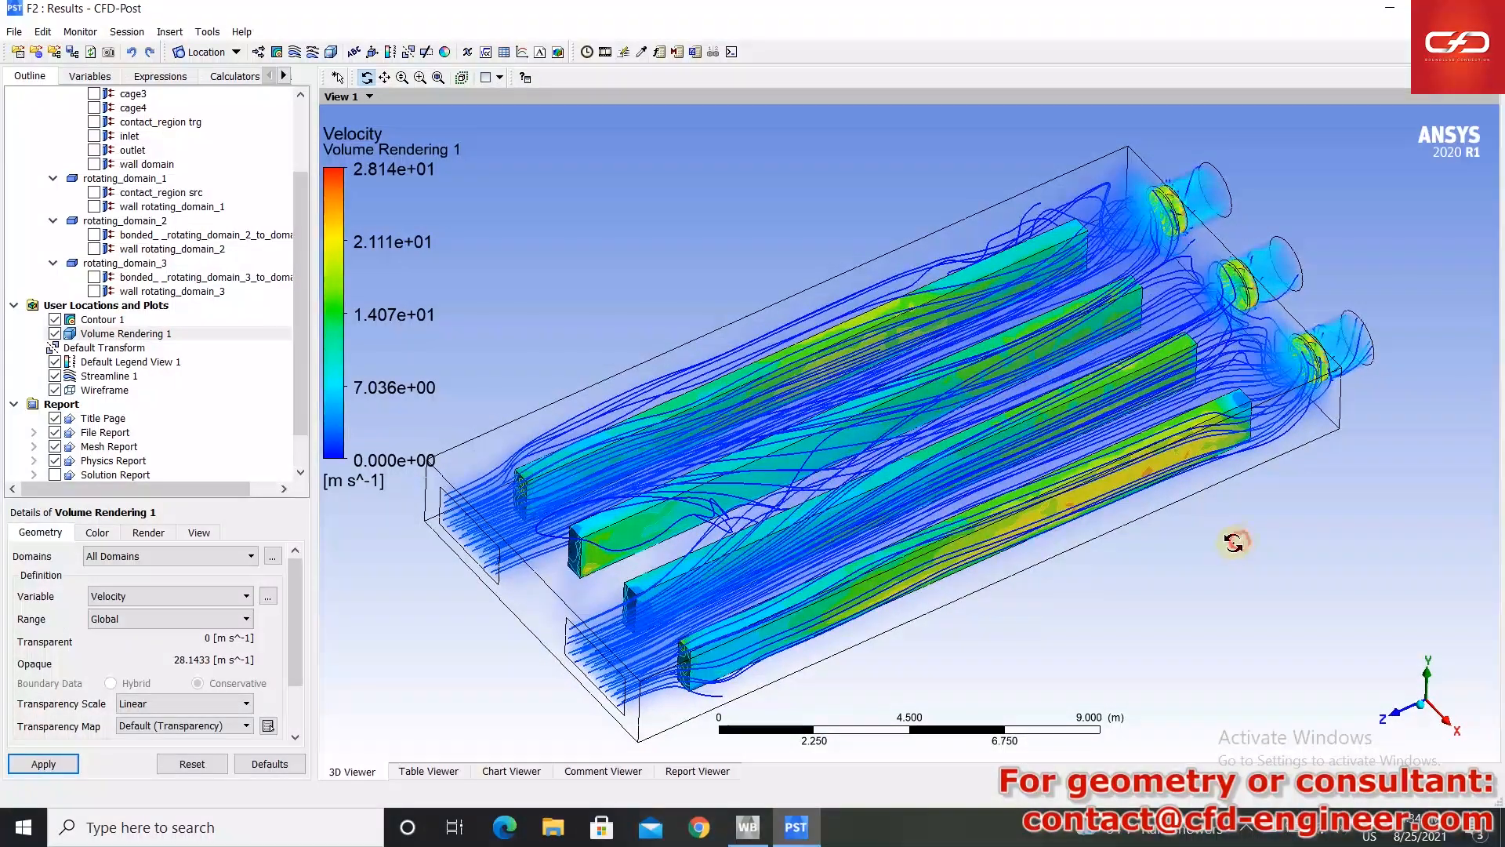